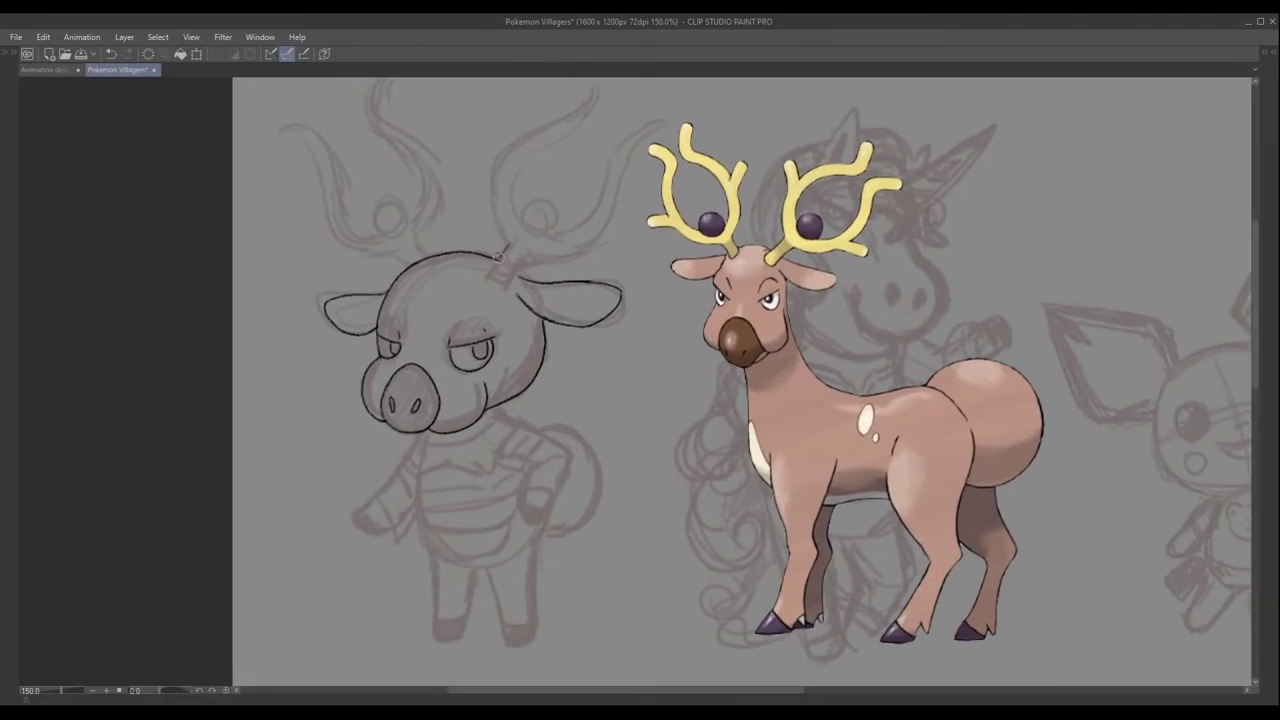
# Ink the antler on the deer villager's far right, transform its duplicate into the second prong and merge it into the line art.
pyautogui.moveTo(509, 240)
pyautogui.mouseDown()
pyautogui.moveTo(544, 150)
pyautogui.moveTo(603, 84)
pyautogui.mouseUp()
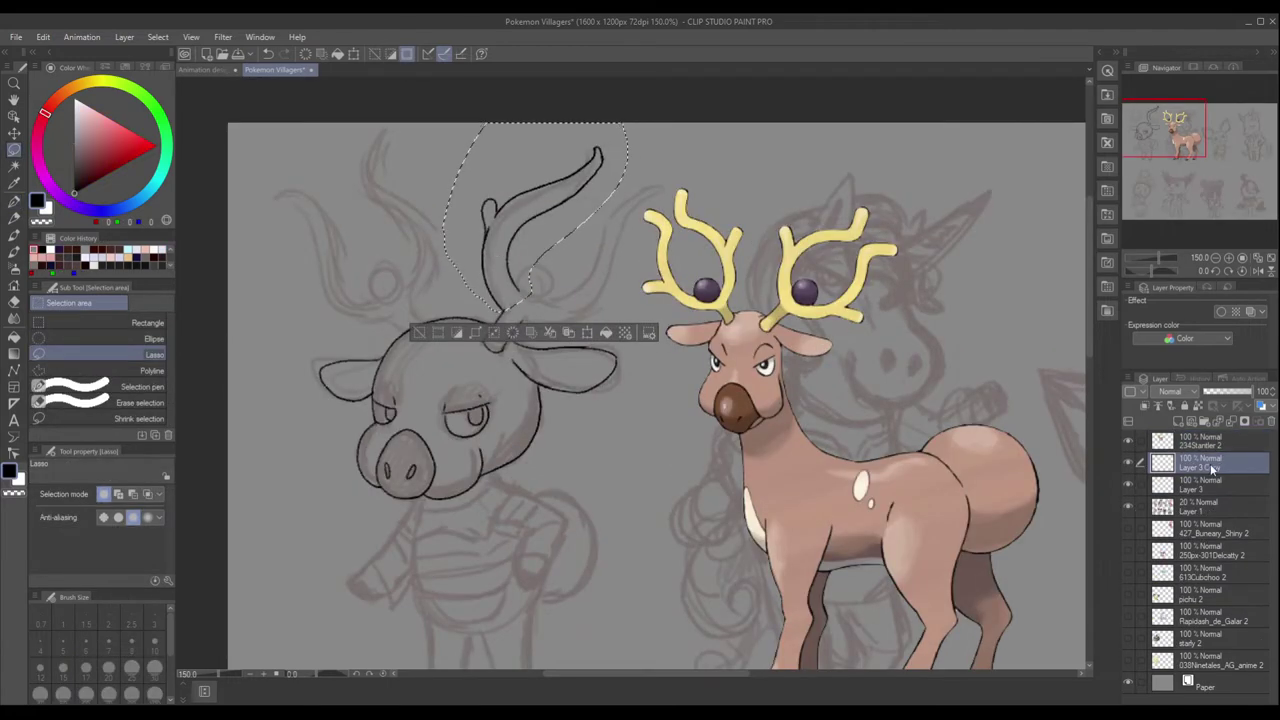
pyautogui.hotkey('ctrl', 't')
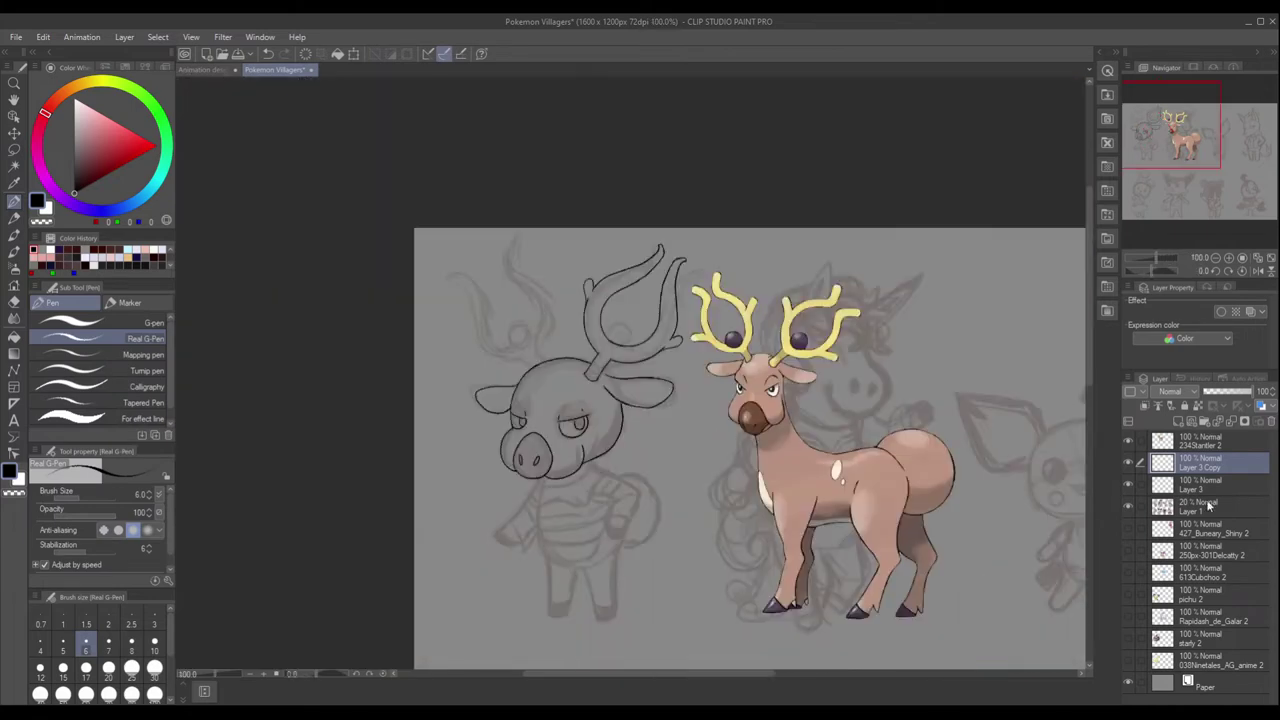
pyautogui.hotkey('ctrl', 'e')
# Draw a small circle for the antler orb and move it inside the curve of the inked antler.
pyautogui.scroll(3, 630, 400)
pyautogui.press('u')
pyautogui.moveTo(294, 286)
pyautogui.mouseDown()
pyautogui.moveTo(340, 330)
pyautogui.moveTo(377, 330)
pyautogui.mouseUp()
pyautogui.hotkey('ctrl', 'z')
pyautogui.press('[')
pyautogui.press('m')
pyautogui.moveTo(335, 290); pyautogui.dragTo(380, 335)
pyautogui.hotkey('ctrl', 't')
pyautogui.moveTo(358, 311)
pyautogui.mouseDown()
pyautogui.moveTo(562, 345)
pyautogui.moveTo(560, 372)
pyautogui.mouseUp()
pyautogui.press('Return')
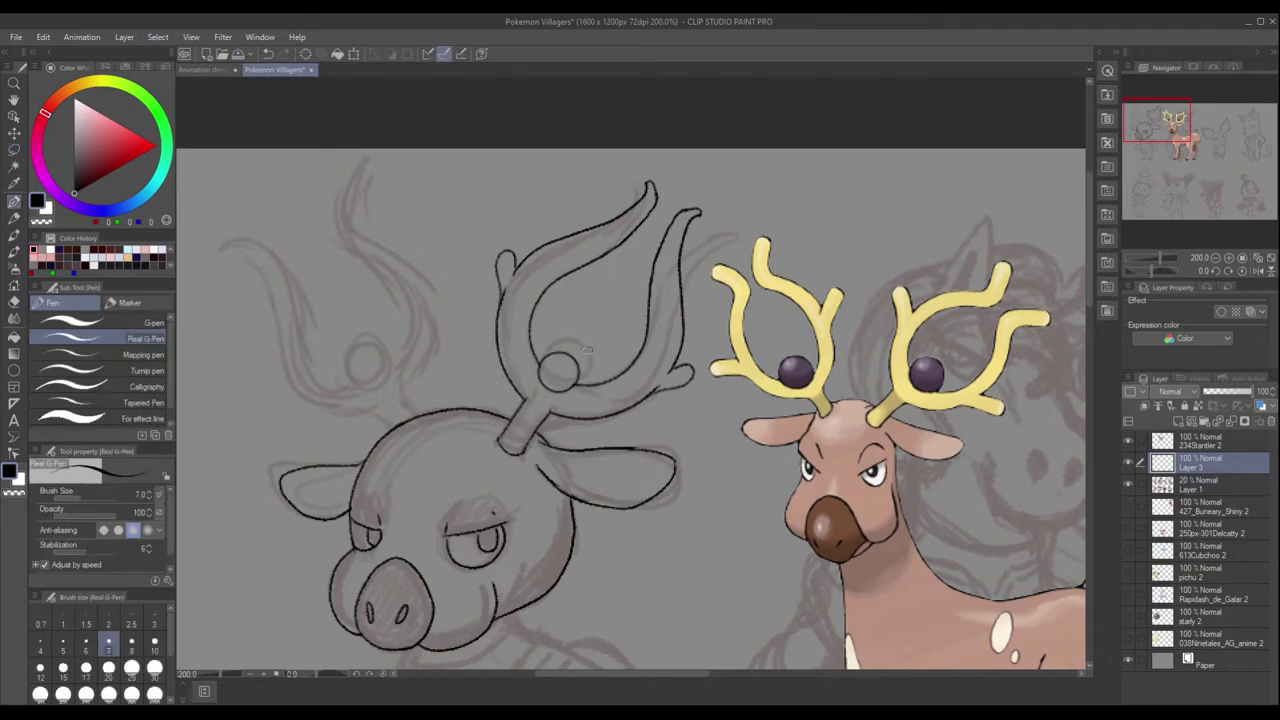
# Duplicate the finished antler with its orb, mirror it, and fit it rotated onto the other side of the head.
pyautogui.moveTo(482, 458); pyautogui.dragTo(505, 466)
pyautogui.hotkey('ctrl', 'c')
pyautogui.hotkey('ctrl', 'v')
pyautogui.hotkey('ctrl', 't')
pyautogui.moveTo(723, 315); pyautogui.dragTo(205, 315)
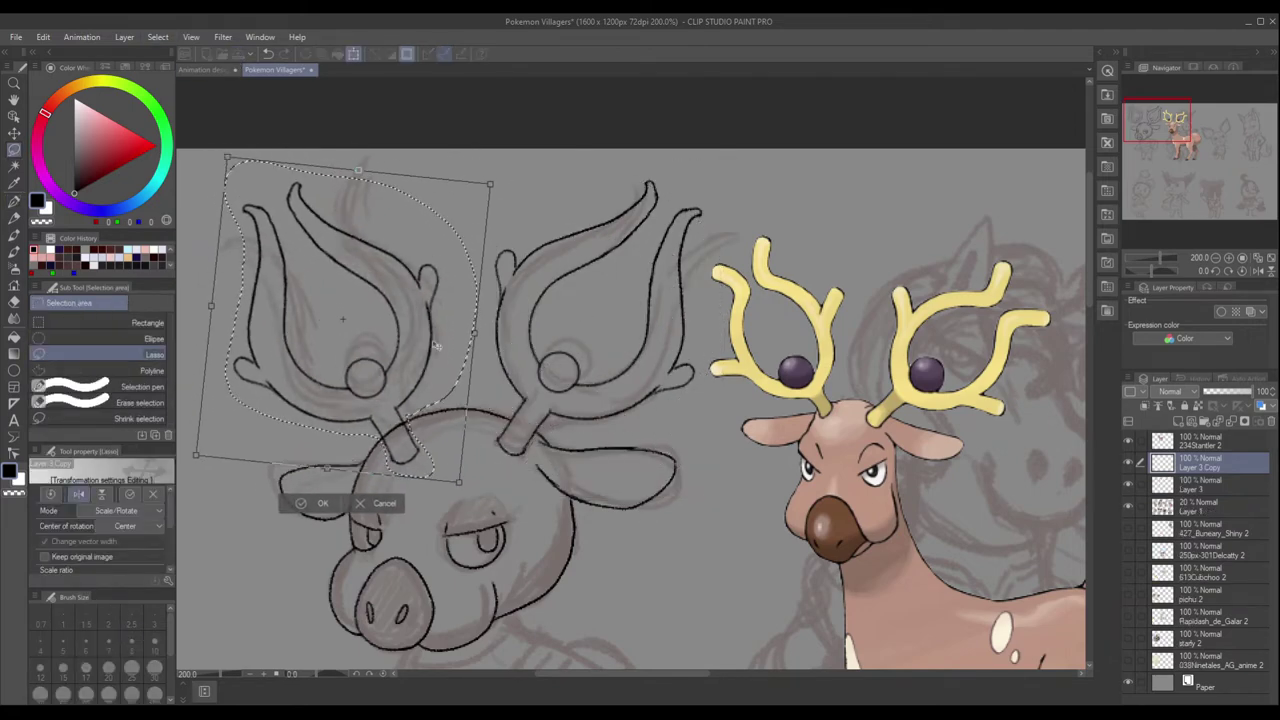
pyautogui.hotkey('ctrl', '-')
pyautogui.moveTo(377, 246); pyautogui.dragTo(380, 252)
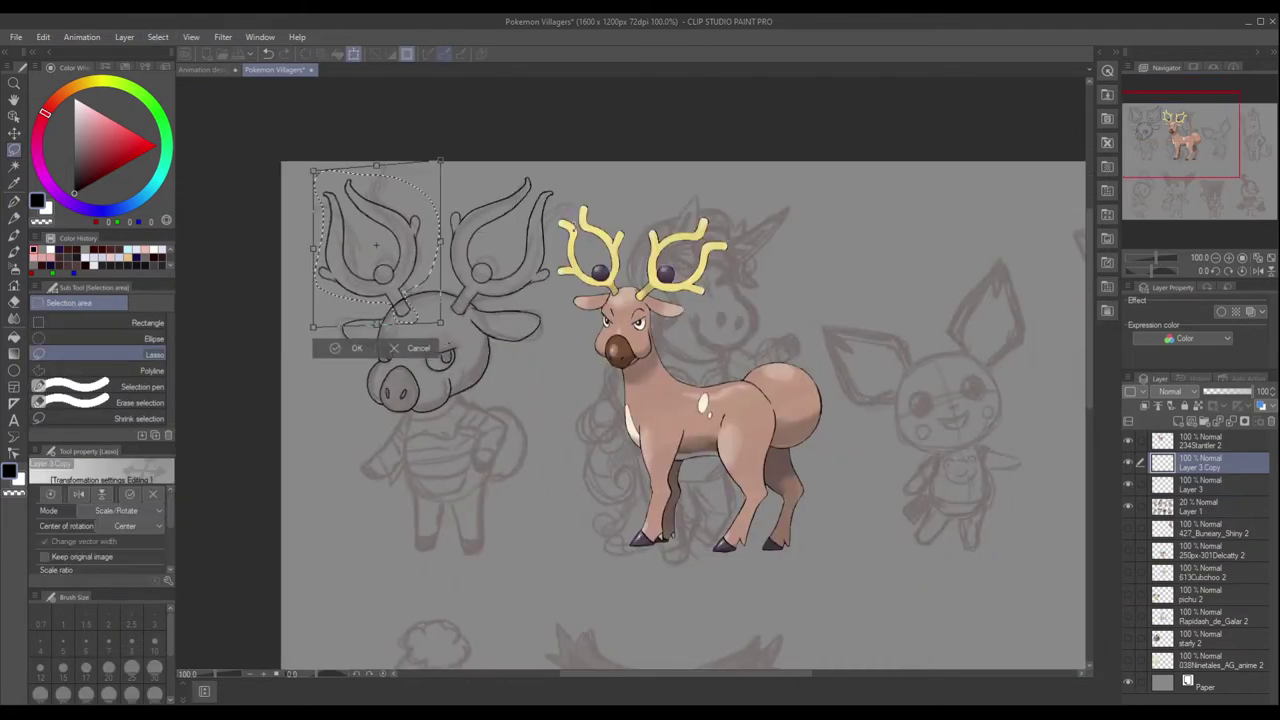
pyautogui.press('Return')
# Ink both arms of the deer villager with sleeve cuffs and hooves, following the sketch.
pyautogui.press('Tab')
pyautogui.hotkey('ctrl', '+')
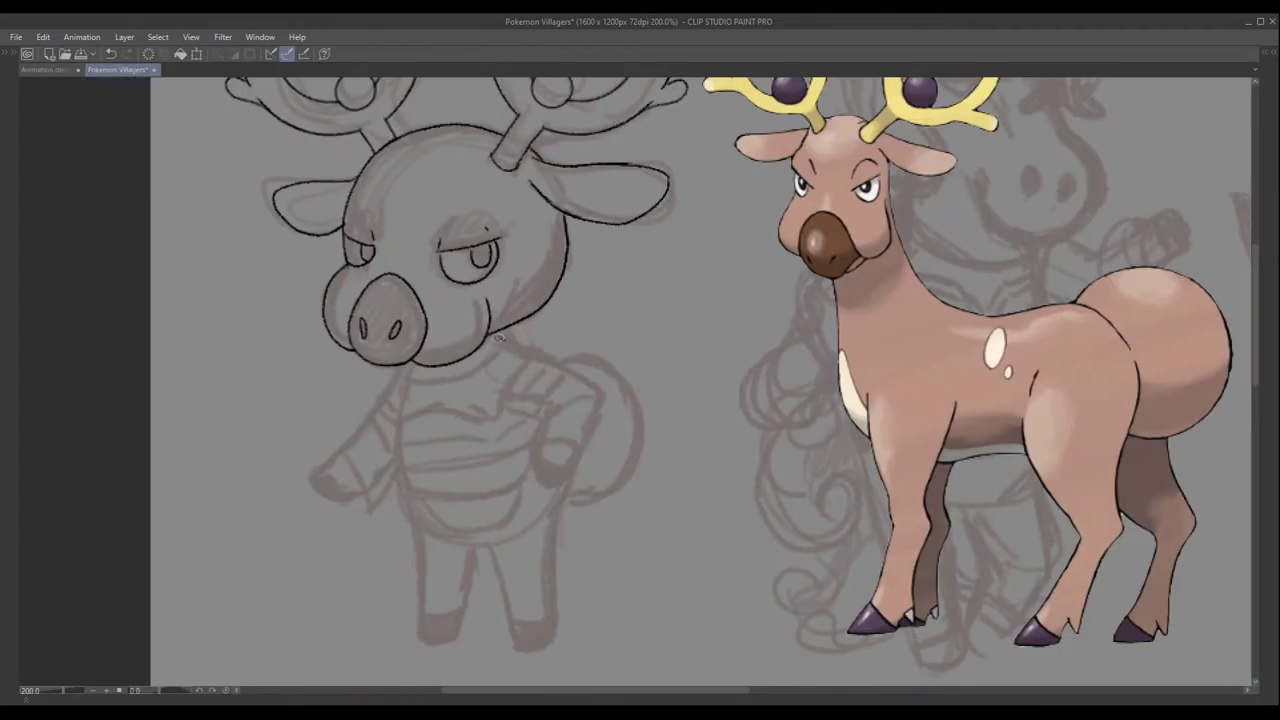
pyautogui.moveTo(392, 396); pyautogui.dragTo(315, 462)
pyautogui.moveTo(318, 470); pyautogui.dragTo(366, 480)
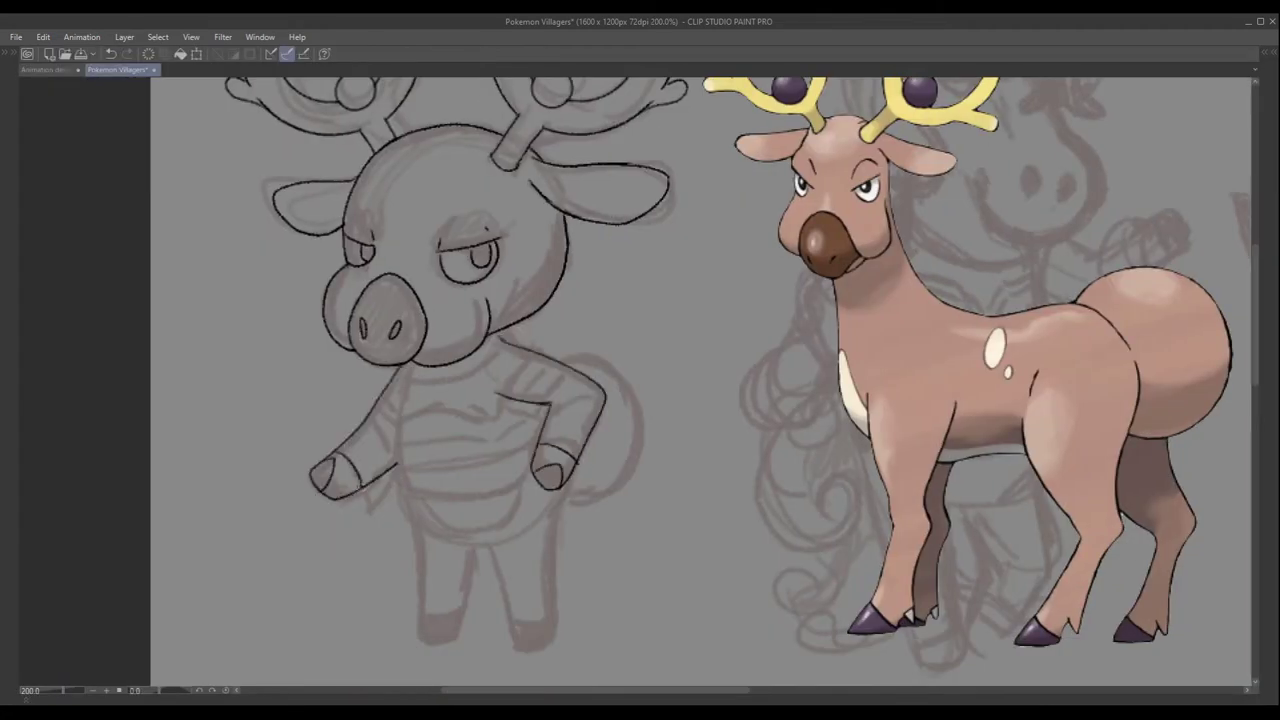
# Ink the rest of the deer villager's body: torso, legs with hooves, round tail and sweater hem.
pyautogui.moveTo(398, 388)
pyautogui.mouseDown()
pyautogui.moveTo(414, 530)
pyautogui.moveTo(468, 596)
pyautogui.moveTo(458, 644)
pyautogui.mouseUp()
pyautogui.moveTo(478, 544); pyautogui.dragTo(458, 640)
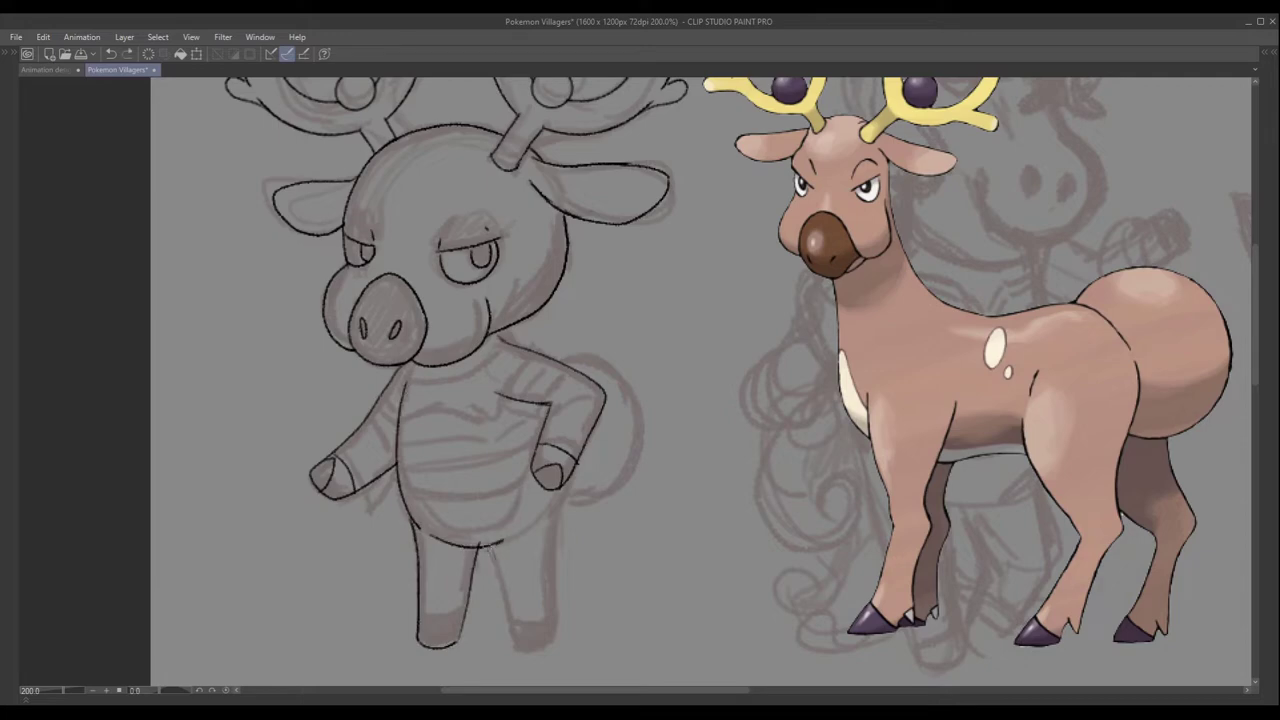
pyautogui.moveTo(488, 546); pyautogui.dragTo(520, 650)
pyautogui.moveTo(556, 514); pyautogui.dragTo(556, 648)
pyautogui.moveTo(420, 645); pyautogui.dragTo(444, 618)
pyautogui.moveTo(526, 650); pyautogui.dragTo(552, 622)
pyautogui.moveTo(562, 356); pyautogui.dragTo(570, 518)
pyautogui.moveTo(404, 500); pyautogui.dragTo(536, 522)
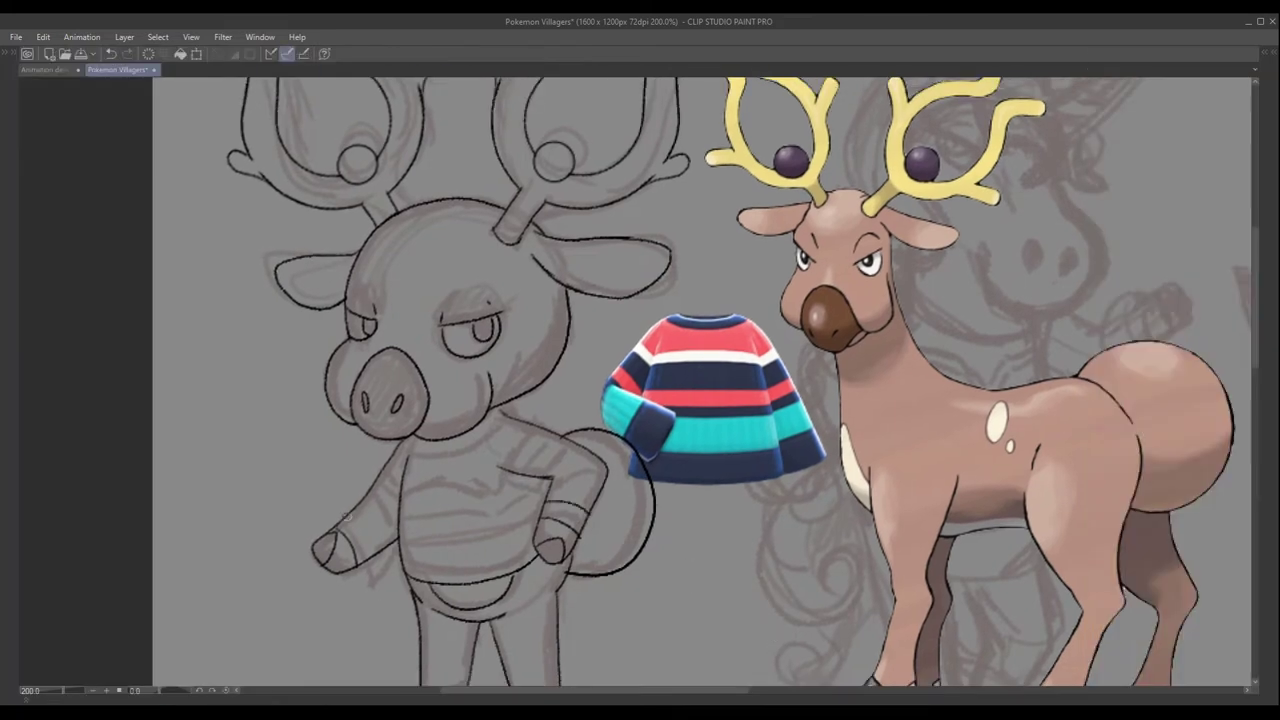
# Ink curved stripe lines across the deer villager's bent forearm sleeve, following the striped sweater reference.
pyautogui.moveTo(560, 504); pyautogui.dragTo(598, 490)
pyautogui.moveTo(556, 476)
pyautogui.mouseDown()
pyautogui.moveTo(594, 509)
pyautogui.moveTo(606, 474)
pyautogui.mouseUp()
pyautogui.moveTo(566, 466); pyautogui.dragTo(606, 460)
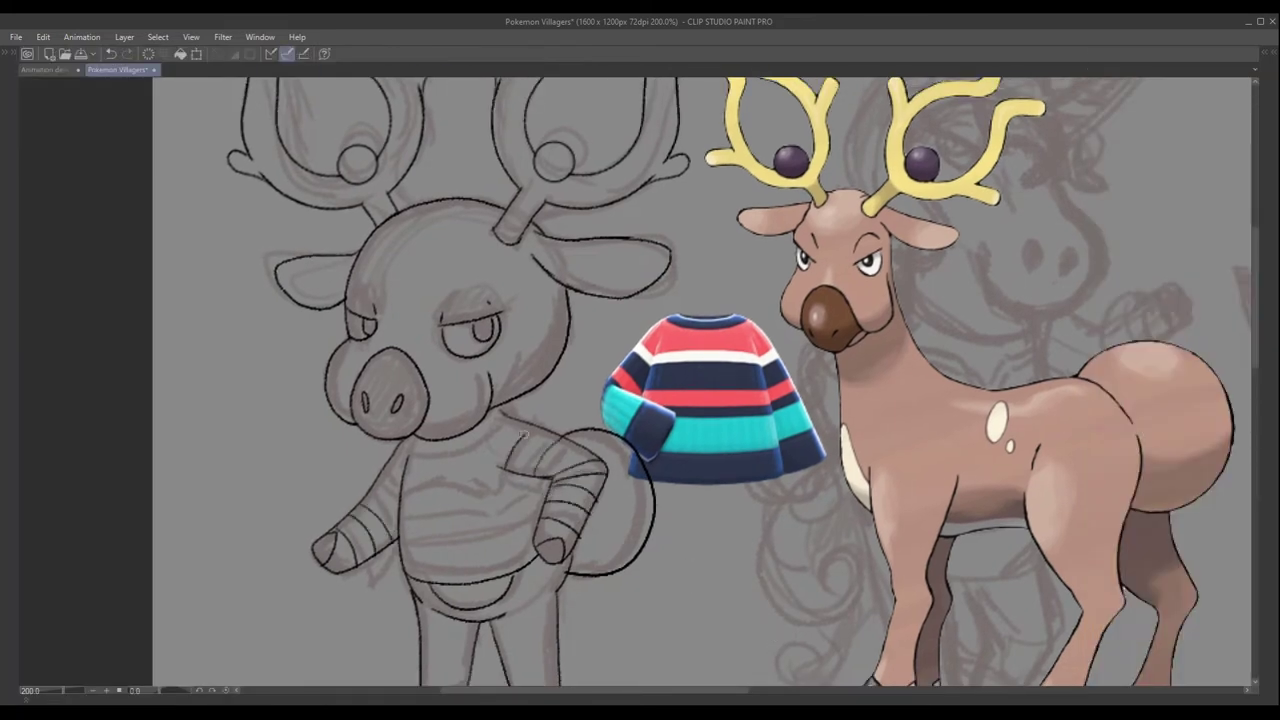
# Ink the sweater's collar and the upper stripe lines across the chest.
pyautogui.moveTo(390, 482); pyautogui.dragTo(504, 460)
pyautogui.moveTo(412, 448); pyautogui.dragTo(516, 412)
pyautogui.moveTo(400, 484); pyautogui.dragTo(508, 467)
pyautogui.moveTo(402, 496); pyautogui.dragTo(482, 485)
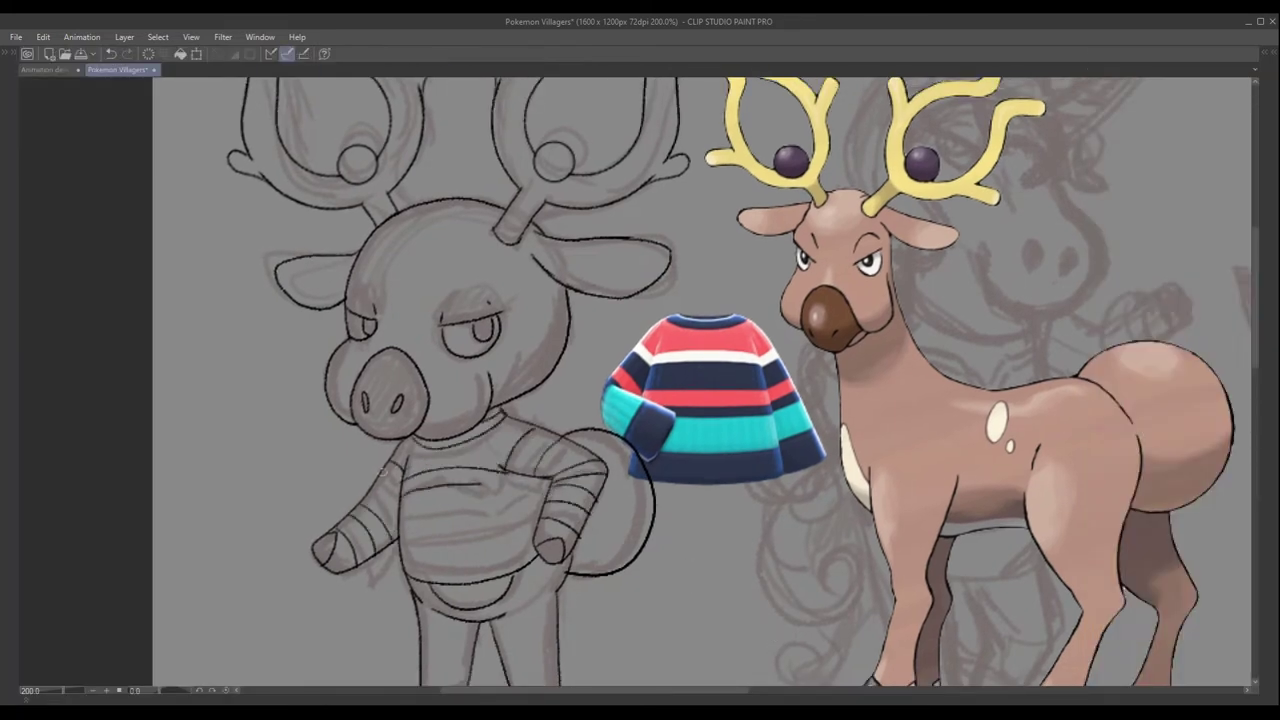
pyautogui.moveTo(404, 516); pyautogui.dragTo(548, 505)
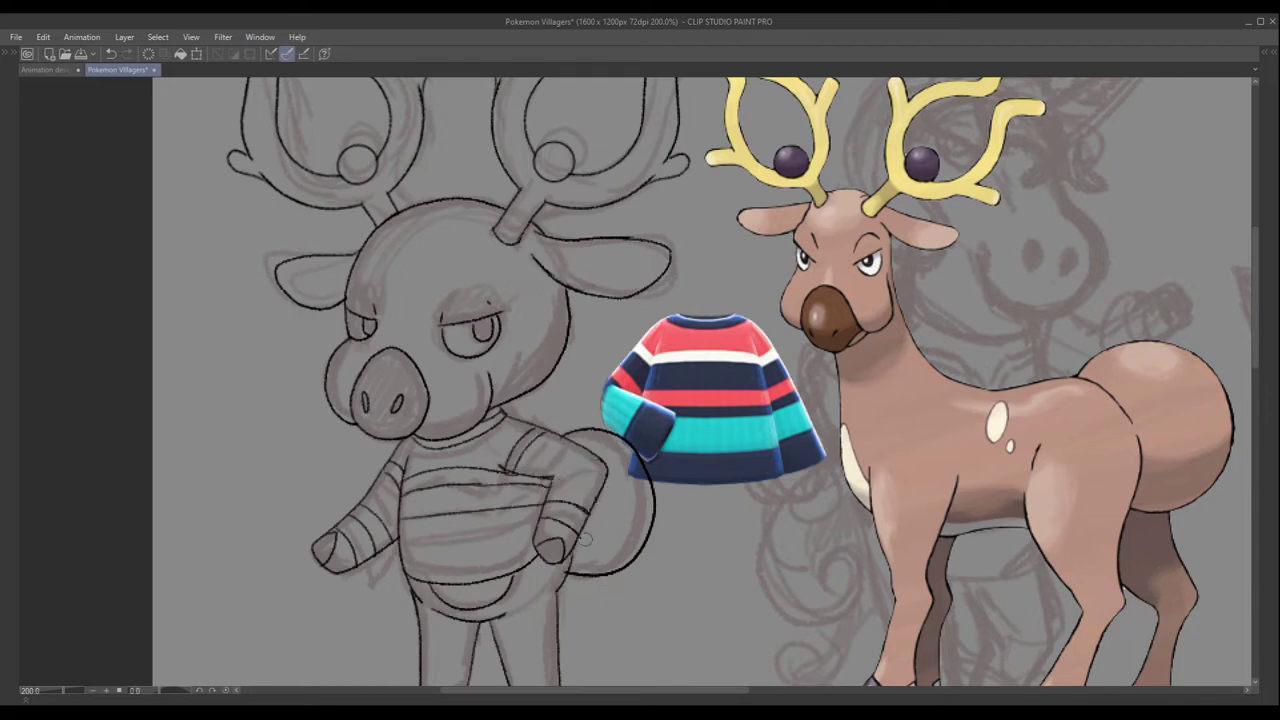
# Ink the remaining stripe lines across the sweater's torso and redo the stripes on the bent arm's upper sleeve.
pyautogui.moveTo(404, 500)
pyautogui.mouseDown()
pyautogui.moveTo(520, 470)
pyautogui.moveTo(552, 482)
pyautogui.mouseUp()
pyautogui.hotkey('ctrl', 'z')
pyautogui.hotkey('ctrl', 'z')
pyautogui.moveTo(404, 548); pyautogui.dragTo(538, 532)
pyautogui.moveTo(404, 574); pyautogui.dragTo(536, 550)
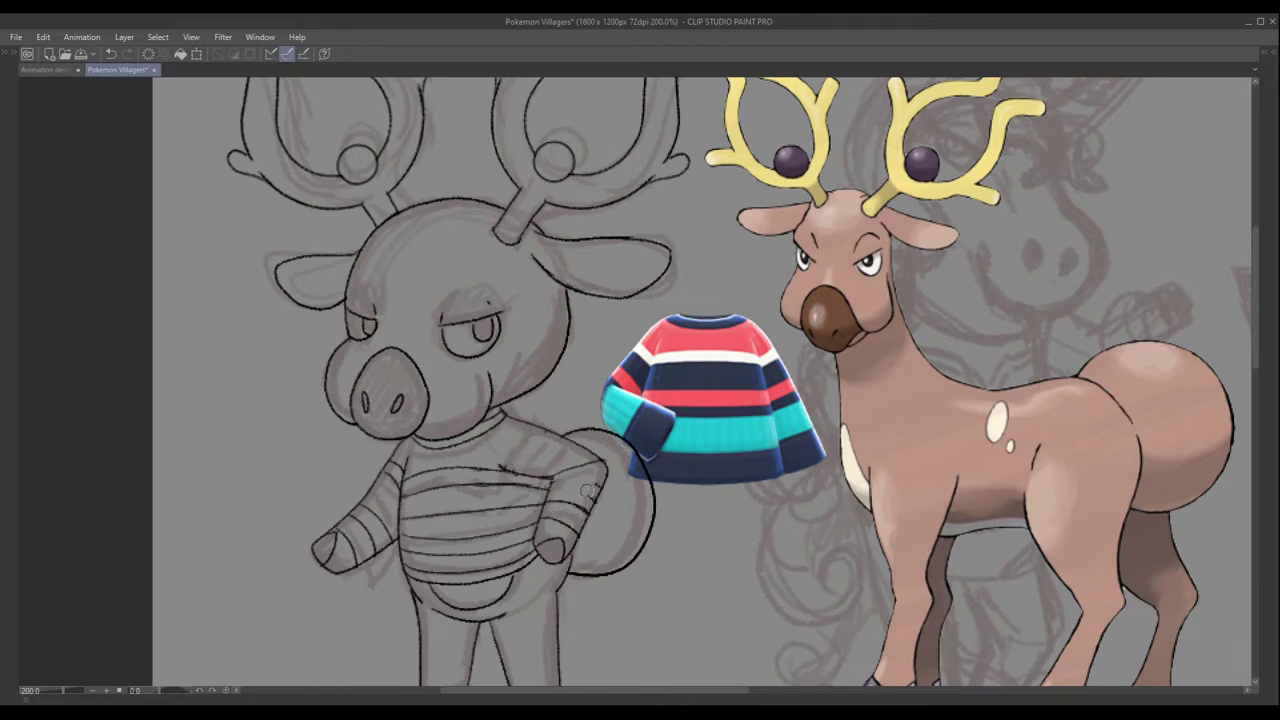
pyautogui.hotkey('ctrl', 'z')
pyautogui.moveTo(504, 468); pyautogui.dragTo(546, 432)
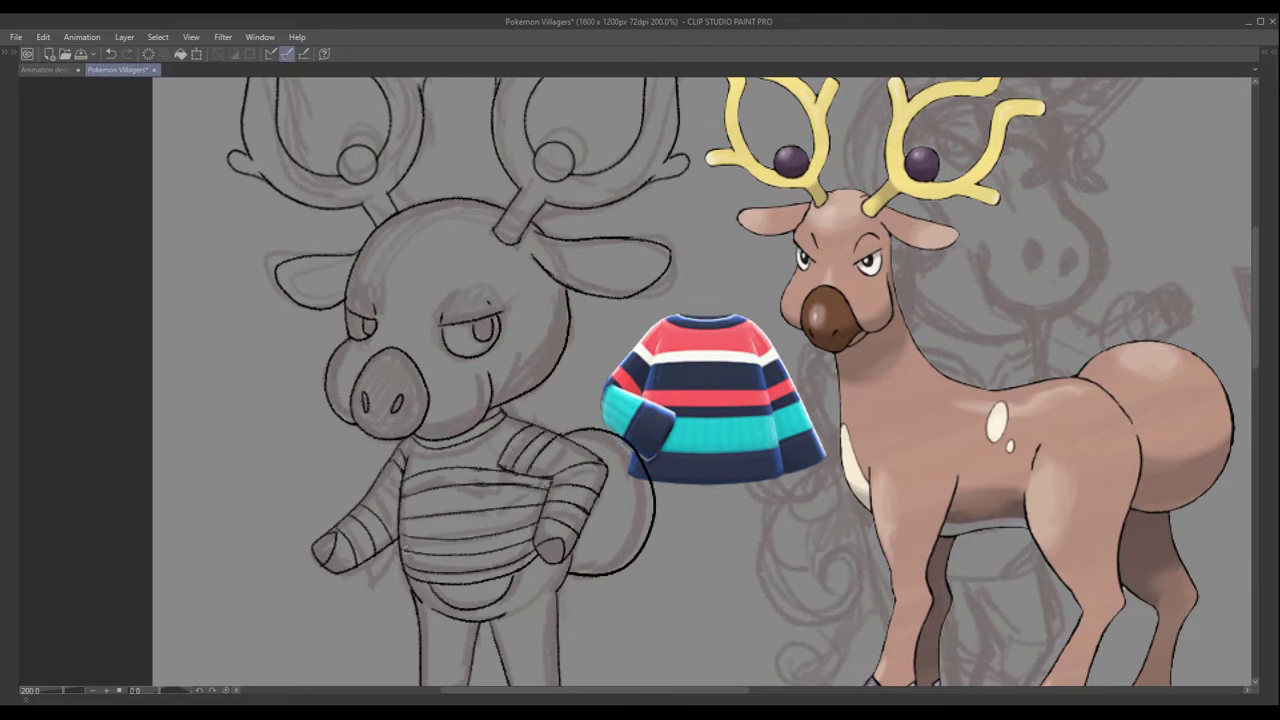
# Block in a dark grey base on Layer 2 beneath the line art and clear the excess outside the villager's outline.
pyautogui.scroll(-5, 387, 498)
pyautogui.press('Tab')
pyautogui.press('k')
pyautogui.moveTo(457, 242); pyautogui.dragTo(460, 342)
pyautogui.press('p')
pyautogui.keyDown('ctrl'); pyautogui.click(1160, 462); pyautogui.keyUp('ctrl')
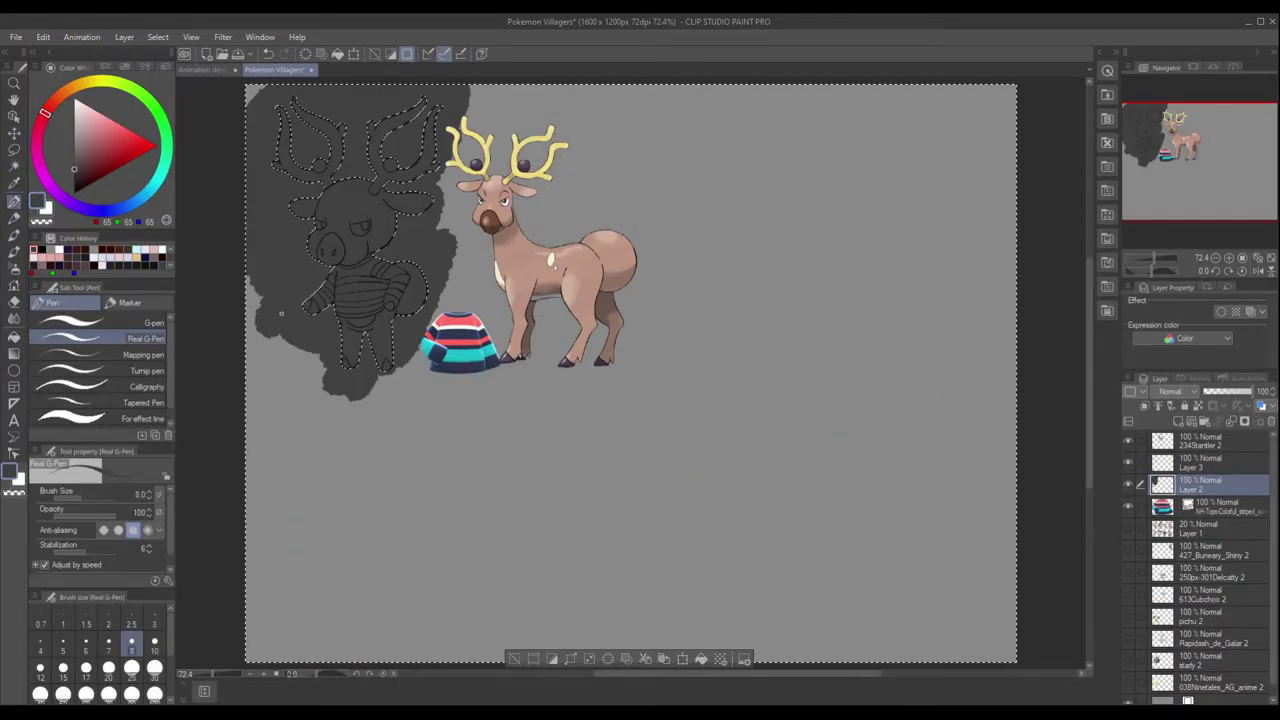
pyautogui.press('Tab')
# Paint the deer villager's head, ears, limbs and tail reddish brown and the belly patch cream.
pyautogui.scroll(3, 634, 503)
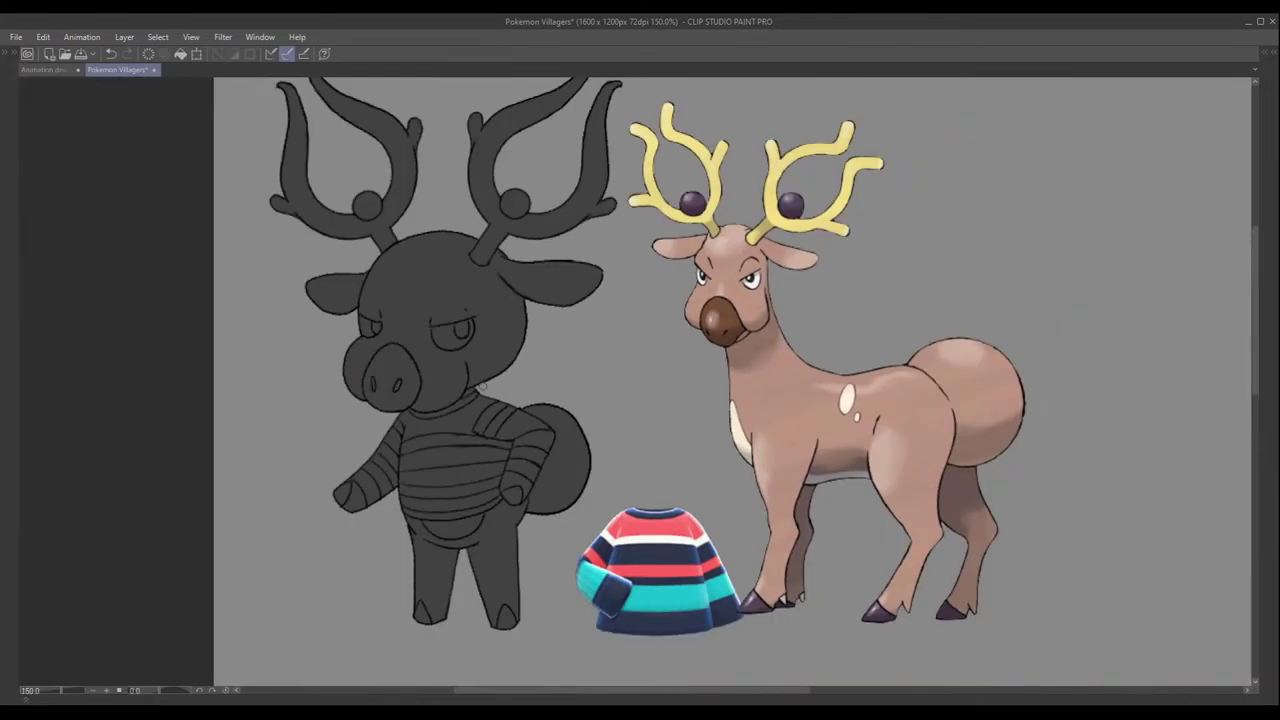
pyautogui.moveTo(380, 290); pyautogui.dragTo(470, 330)
pyautogui.moveTo(470, 430)
pyautogui.mouseDown()
pyautogui.moveTo(440, 560)
pyautogui.moveTo(455, 530)
pyautogui.mouseUp()
pyautogui.scroll(1, 450, 534)
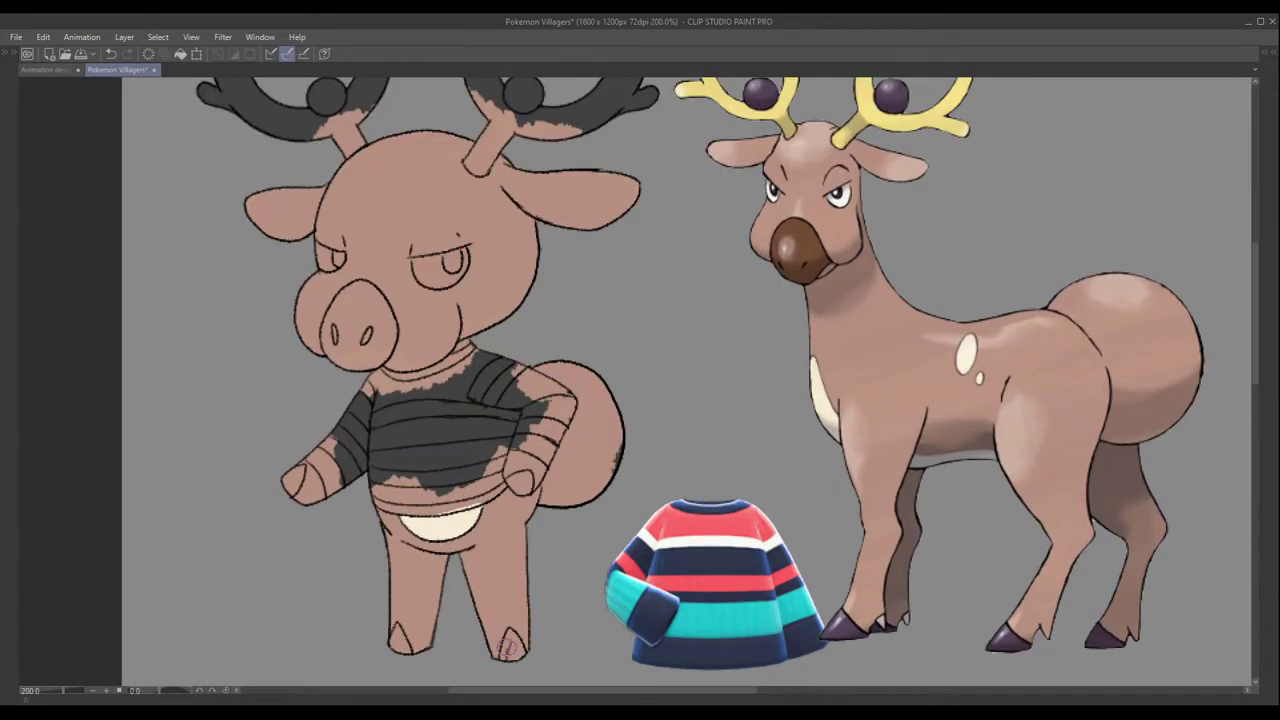
# Paint the deer villager's four hooves dark purple.
pyautogui.moveTo(506, 636); pyautogui.dragTo(512, 652)
pyautogui.moveTo(396, 628); pyautogui.dragTo(402, 650)
pyautogui.moveTo(516, 476); pyautogui.dragTo(520, 488)
pyautogui.moveTo(287, 470); pyautogui.dragTo(296, 486)
# Colour the deer villager's eyes white with black pupils.
pyautogui.moveTo(418, 256)
pyautogui.mouseDown()
pyautogui.moveTo(445, 258)
pyautogui.moveTo(465, 280)
pyautogui.moveTo(455, 268)
pyautogui.mouseUp()
pyautogui.moveTo(320, 250); pyautogui.dragTo(342, 266)
pyautogui.moveTo(336, 254); pyautogui.dragTo(338, 264)
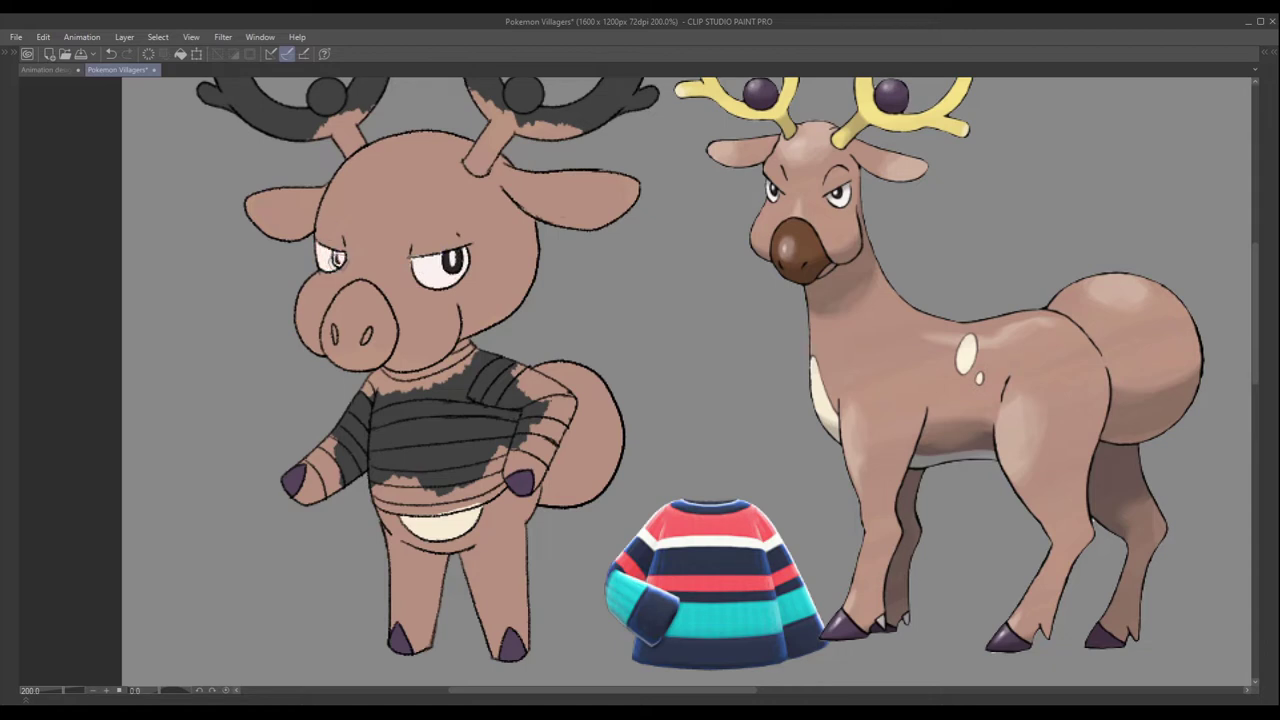
# Paint the deer villager's nose dark brown and darken the nostrils.
pyautogui.moveTo(355, 310); pyautogui.dragTo(335, 345)
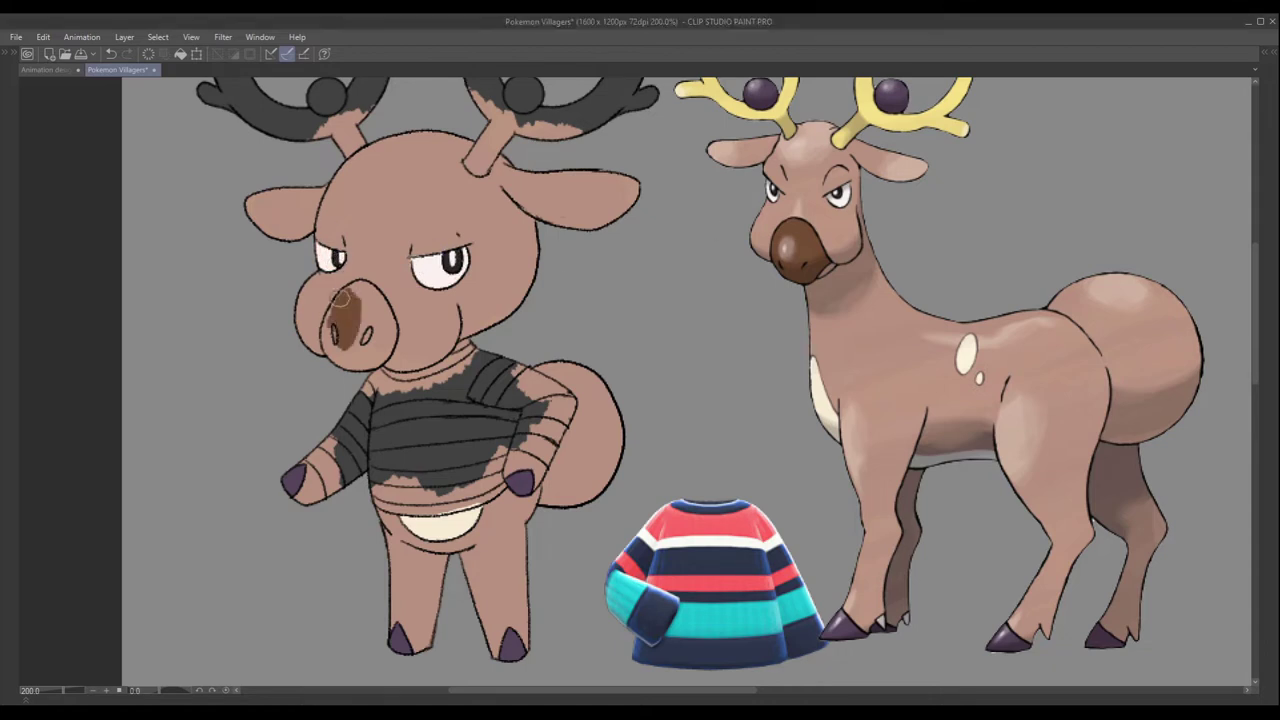
pyautogui.moveTo(335, 290)
pyautogui.mouseDown()
pyautogui.moveTo(360, 285)
pyautogui.moveTo(402, 312)
pyautogui.moveTo(345, 548)
pyautogui.mouseUp()
pyautogui.click(363, 338)
# Paint both antlers yellow and their round orbs dark purple.
pyautogui.moveTo(470, 370); pyautogui.dragTo(480, 280)
pyautogui.moveTo(540, 330); pyautogui.dragTo(300, 320)
pyautogui.moveTo(370, 240); pyautogui.dragTo(490, 225)
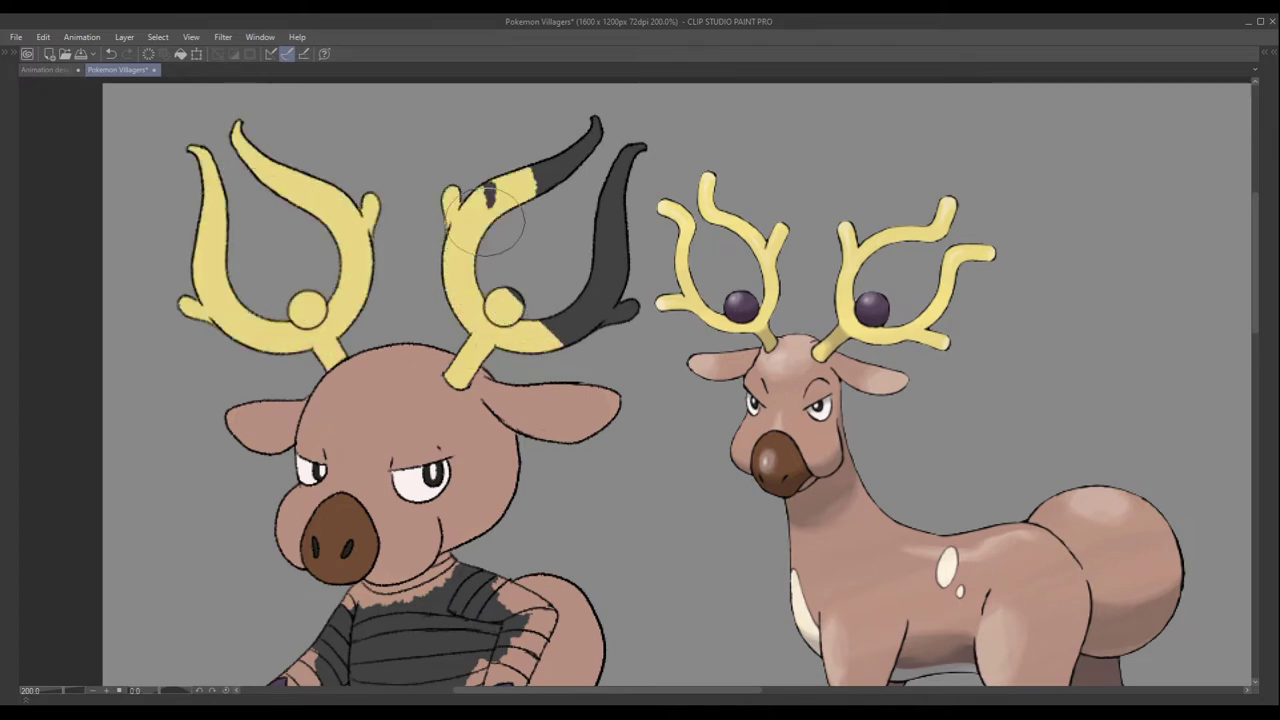
pyautogui.click(595, 240)
pyautogui.moveTo(498, 300); pyautogui.dragTo(508, 314)
pyautogui.moveTo(305, 300); pyautogui.dragTo(293, 313)
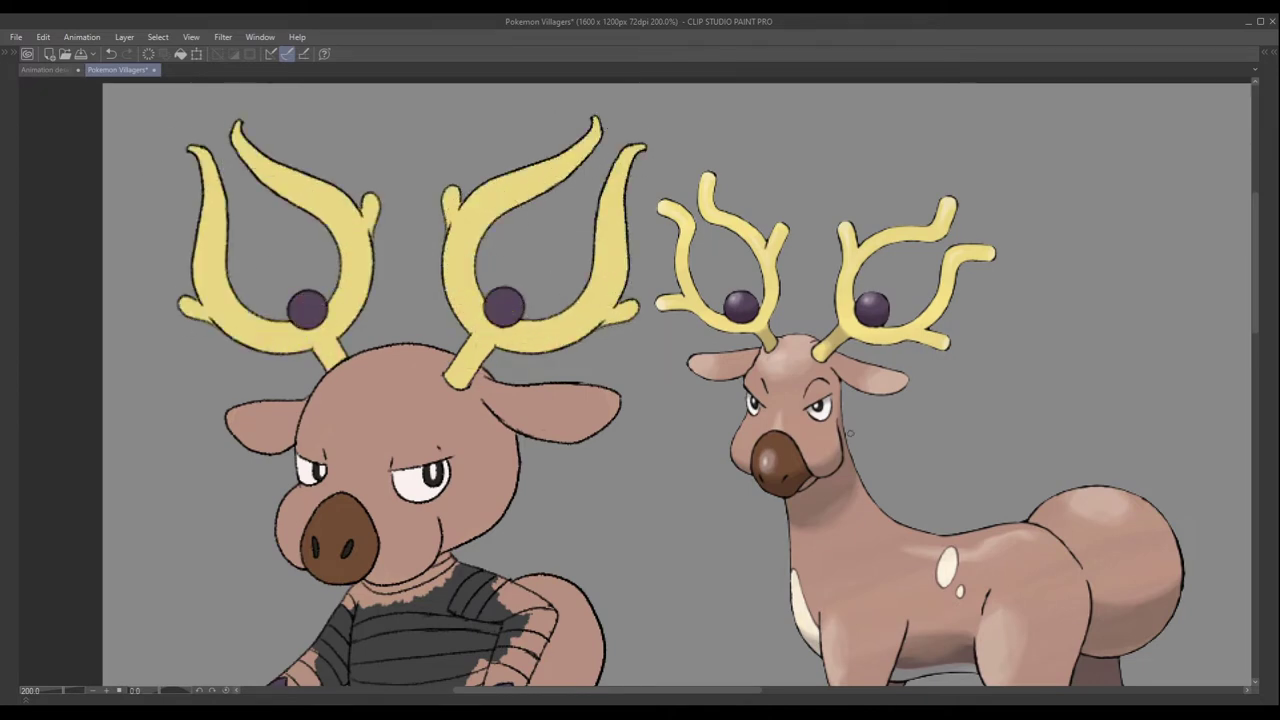
# Colour the sweater's torso stripes and collar in navy, turquoise, red and white to match the reference.
pyautogui.scroll(-5, 850, 431)
pyautogui.moveTo(384, 516)
pyautogui.mouseDown()
pyautogui.moveTo(500, 494)
pyautogui.moveTo(368, 512)
pyautogui.moveTo(445, 498)
pyautogui.mouseUp()
pyautogui.moveTo(368, 488); pyautogui.dragTo(500, 476)
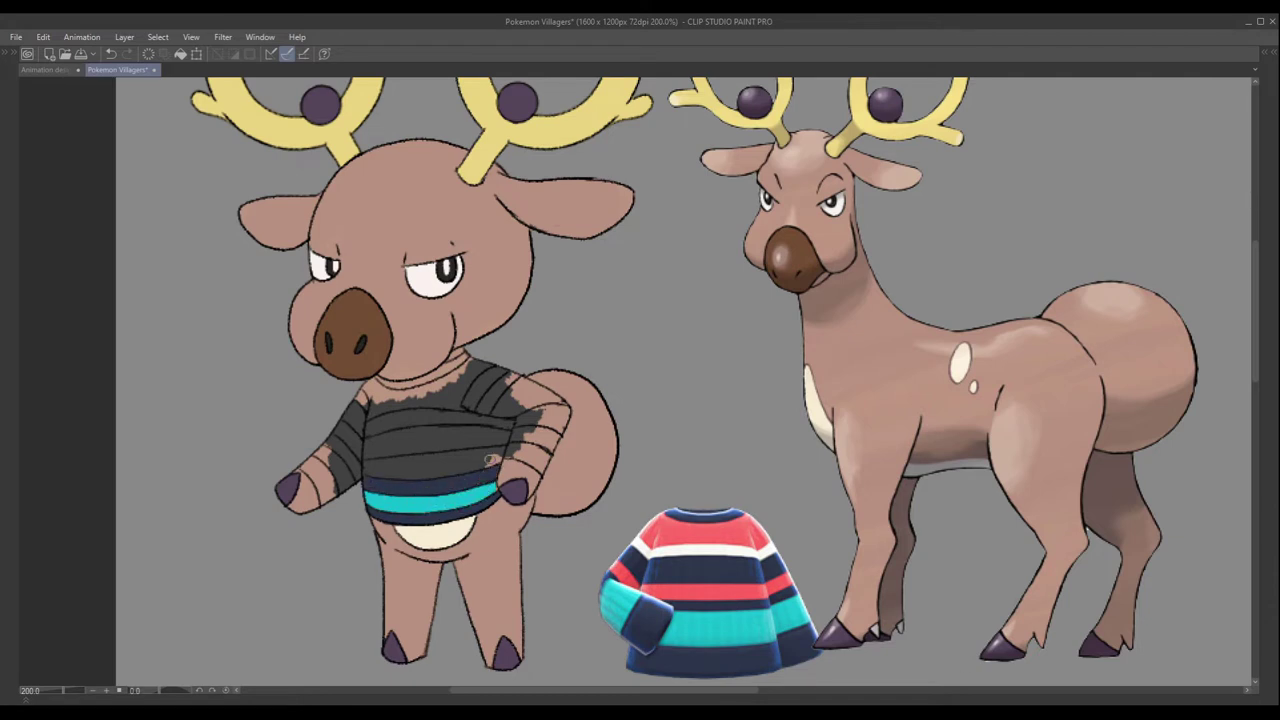
pyautogui.moveTo(362, 462)
pyautogui.mouseDown()
pyautogui.moveTo(425, 480)
pyautogui.moveTo(359, 474)
pyautogui.moveTo(411, 491)
pyautogui.moveTo(404, 450)
pyautogui.moveTo(510, 440)
pyautogui.mouseUp()
pyautogui.moveTo(366, 426); pyautogui.dragTo(516, 420)
pyautogui.moveTo(366, 388)
pyautogui.mouseDown()
pyautogui.moveTo(474, 366)
pyautogui.moveTo(468, 400)
pyautogui.moveTo(498, 370)
pyautogui.mouseUp()
pyautogui.moveTo(386, 388); pyautogui.dragTo(466, 358)
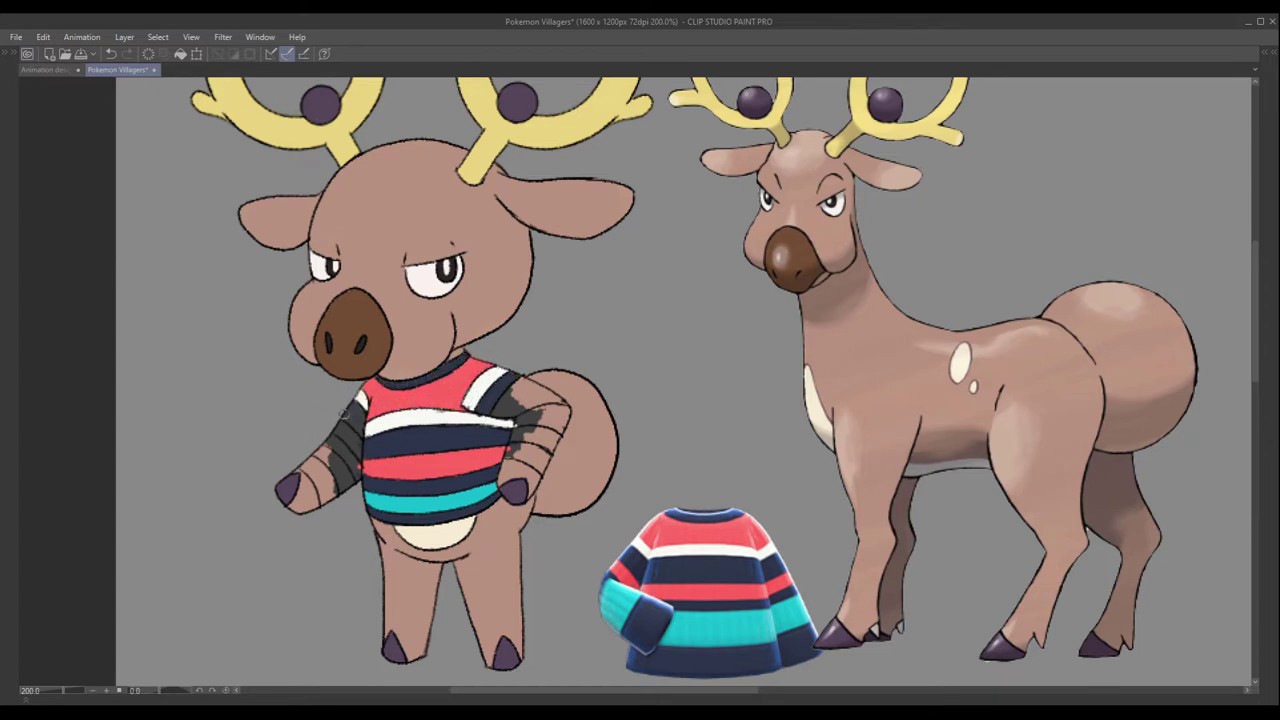
# Colour the stripes on both sweater sleeves in red, navy and turquoise to match the reference.
pyautogui.moveTo(496, 398); pyautogui.dragTo(548, 396)
pyautogui.moveTo(330, 438); pyautogui.dragTo(346, 430)
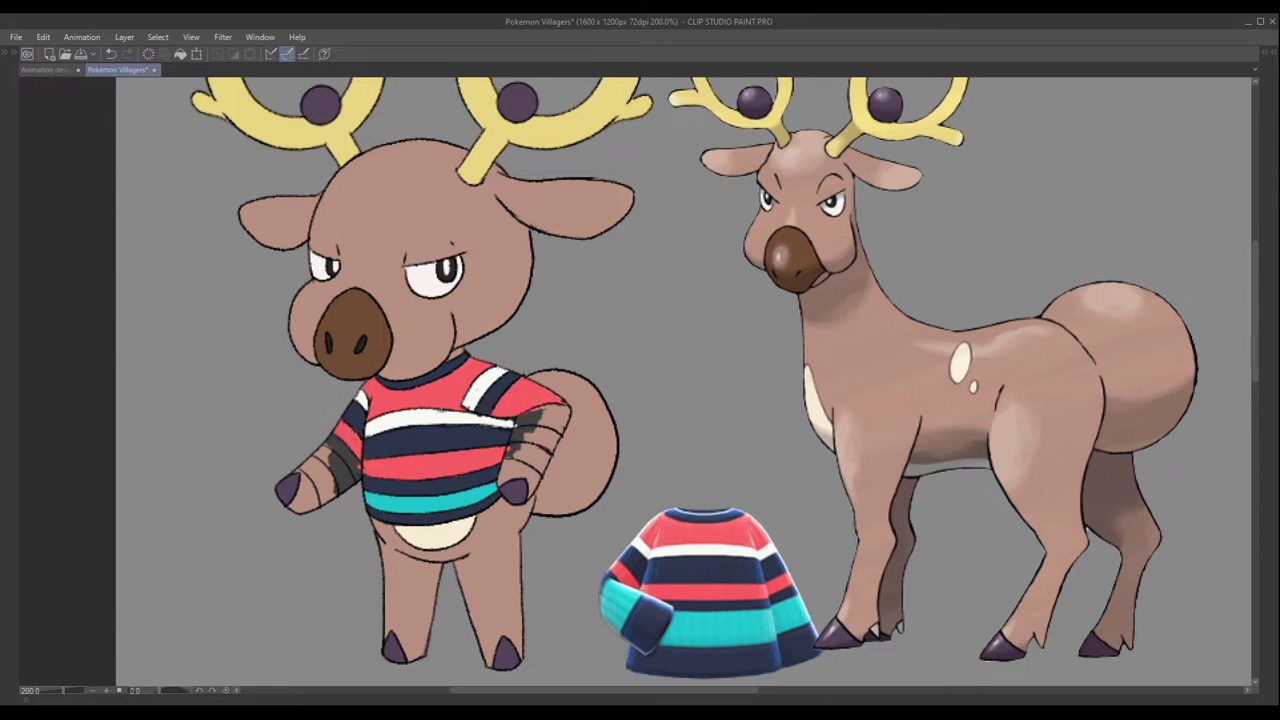
pyautogui.moveTo(520, 418); pyautogui.dragTo(568, 408)
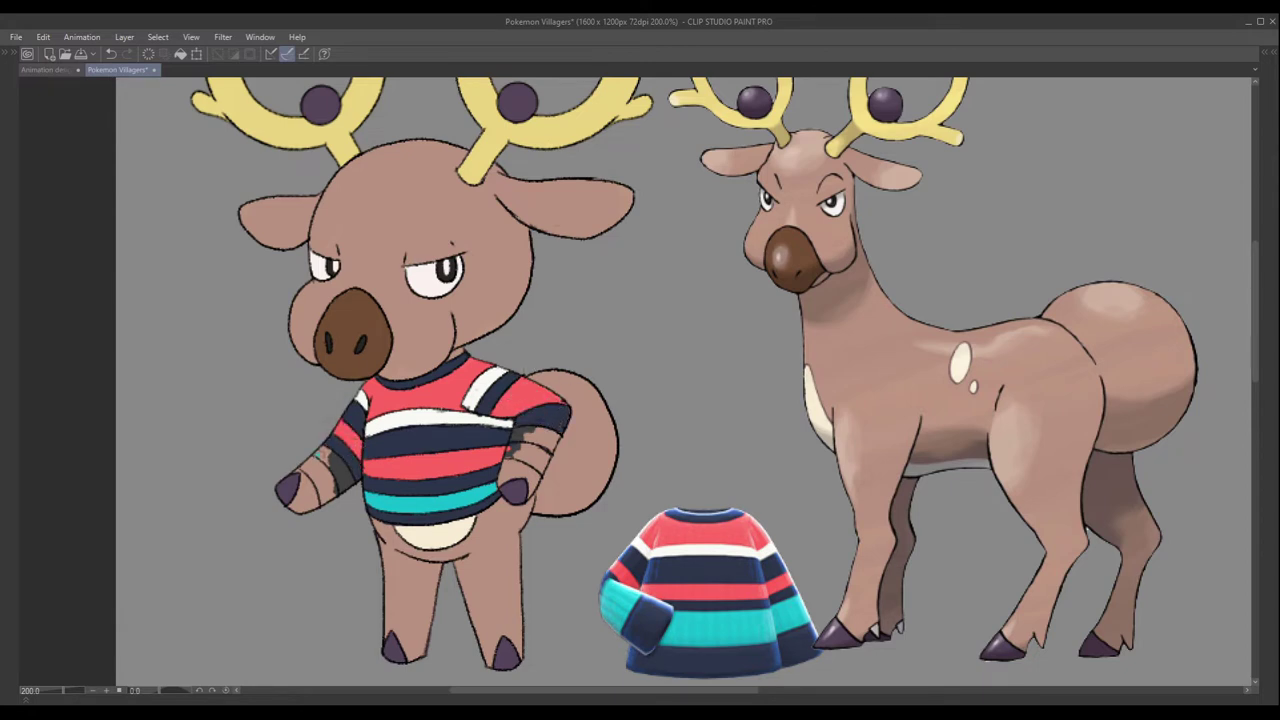
pyautogui.moveTo(322, 456)
pyautogui.mouseDown()
pyautogui.moveTo(350, 490)
pyautogui.moveTo(335, 505)
pyautogui.mouseUp()
# Show the rough sketch on Layer 1 again and hide the deer and sweater references.
pyautogui.press('Tab')
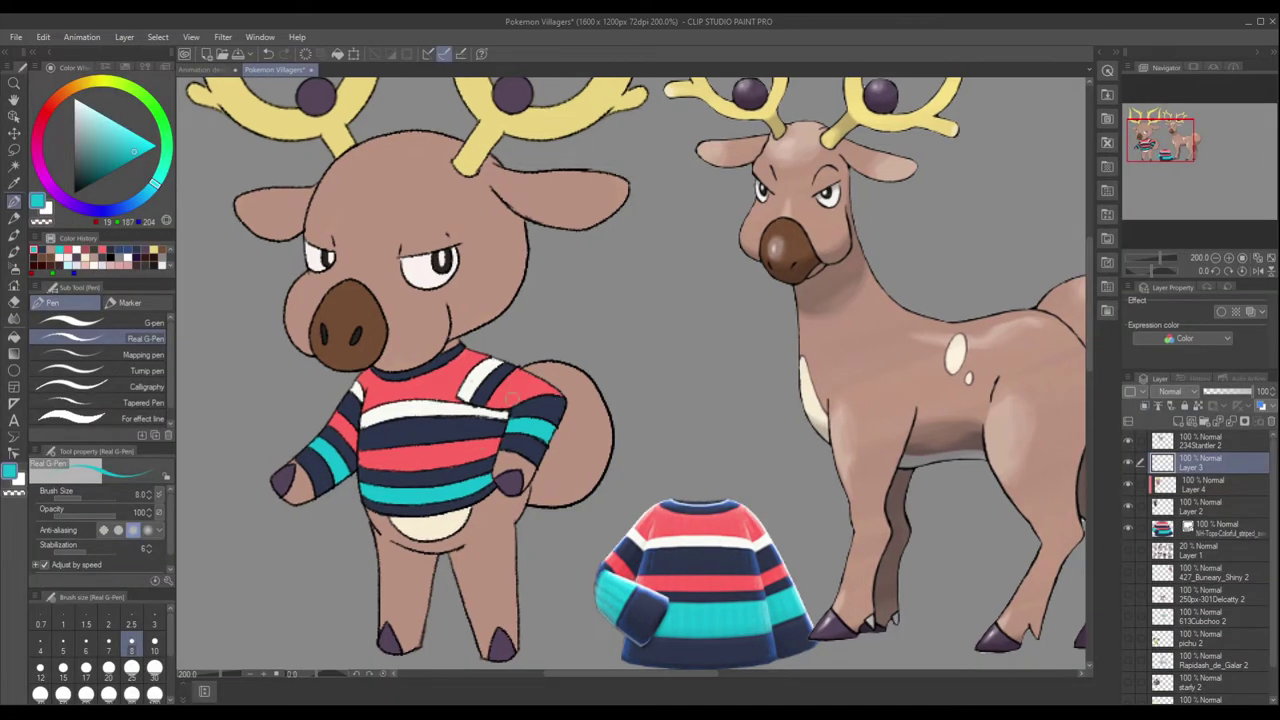
pyautogui.hotkey('ctrl', '0')
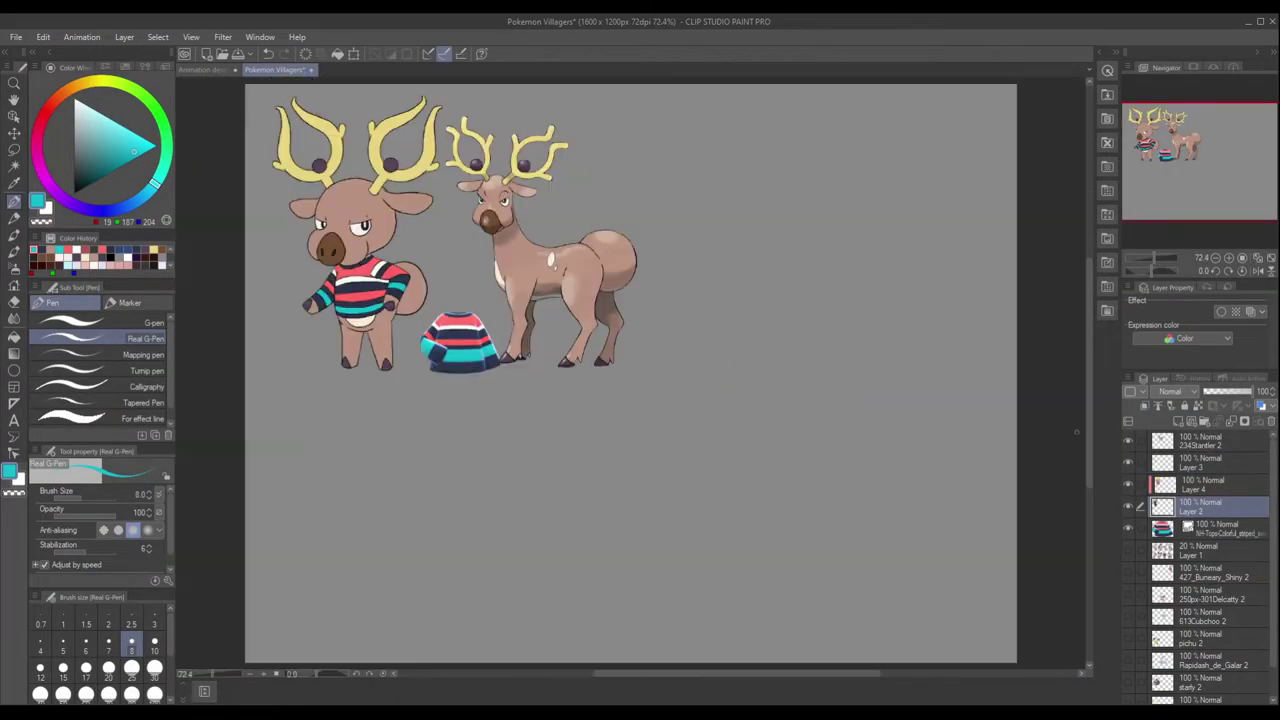
pyautogui.click(1129, 550)
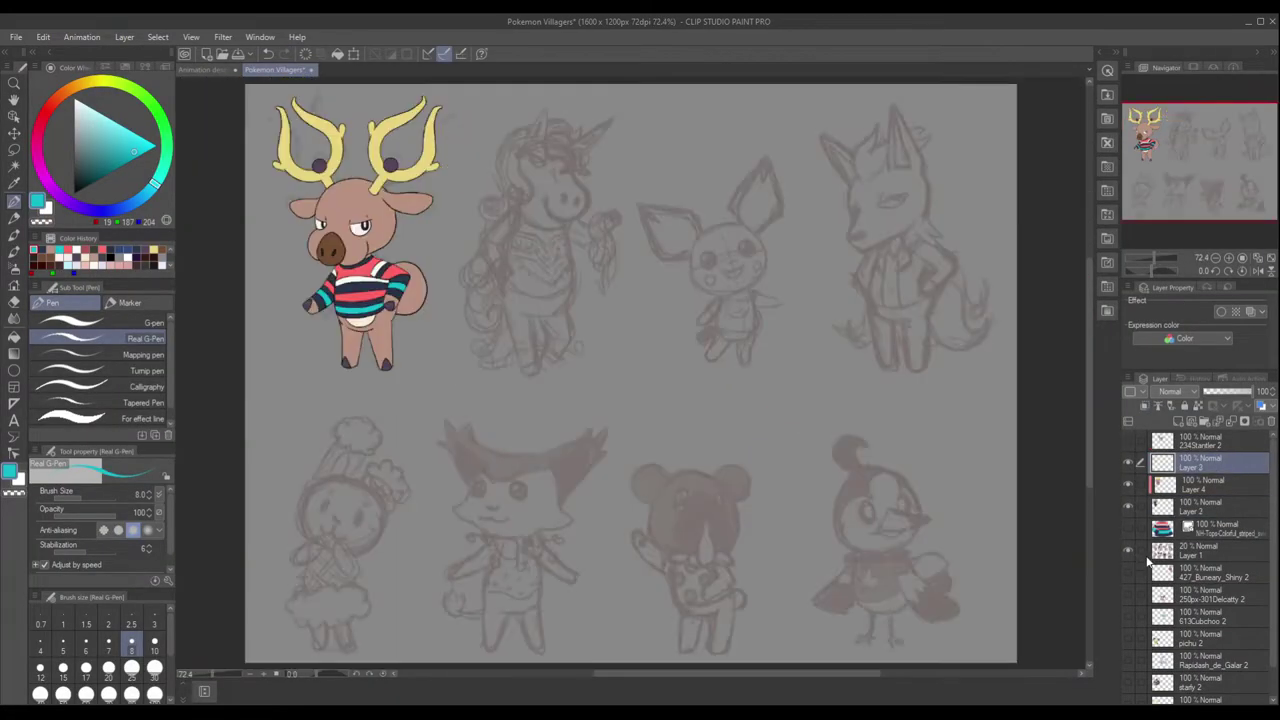
# Show the Rapidash_de_Galar 2 reference, move its layer above the line art, and add the embroidered tank reference beside the unicorn.
pyautogui.click(1128, 660)
pyautogui.moveTo(1200, 660); pyautogui.dragTo(1197, 470)
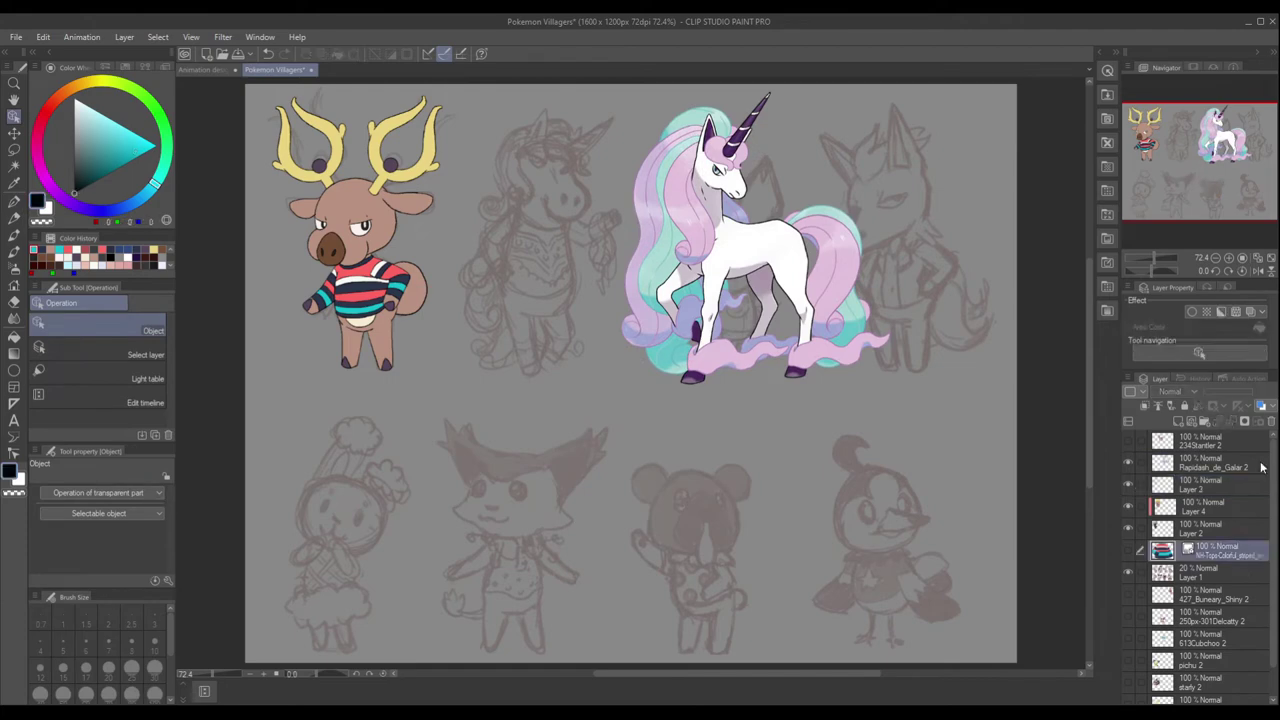
pyautogui.hotkey('ctrl', 'v')
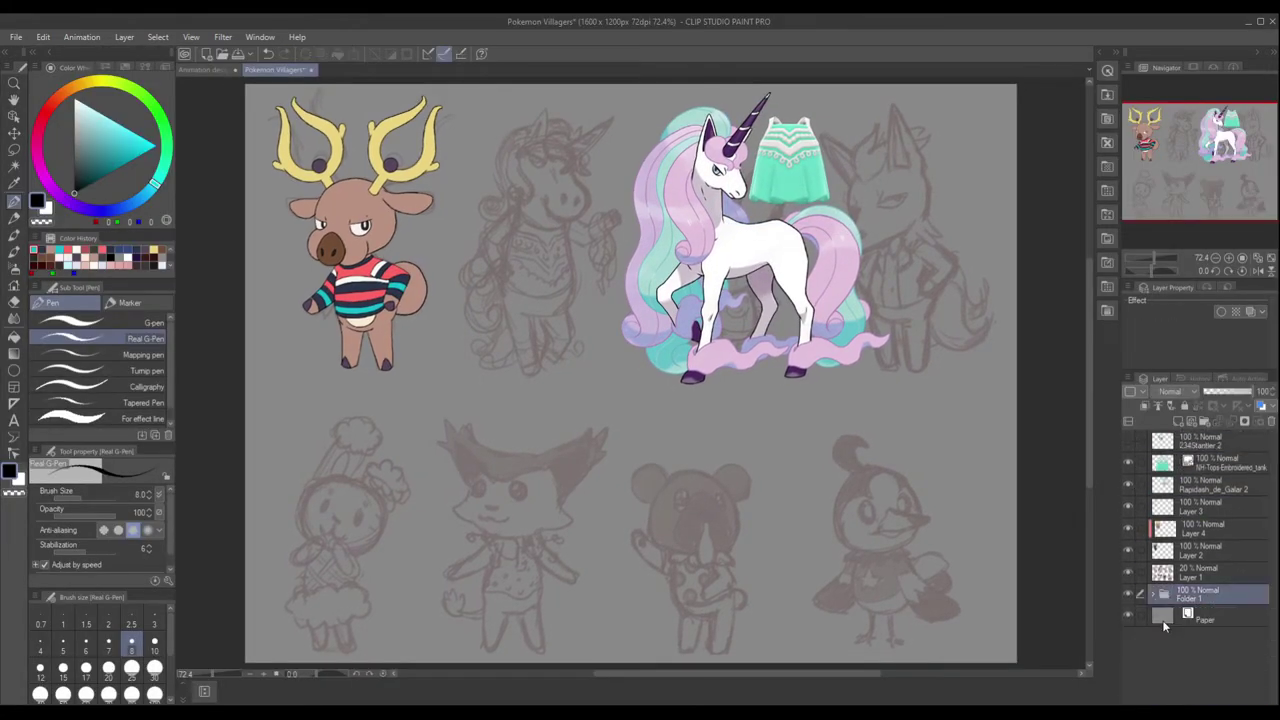
# Ink the unicorn villager's snout, ear, curled forelock and horn over the sketch.
pyautogui.click(1200, 485)
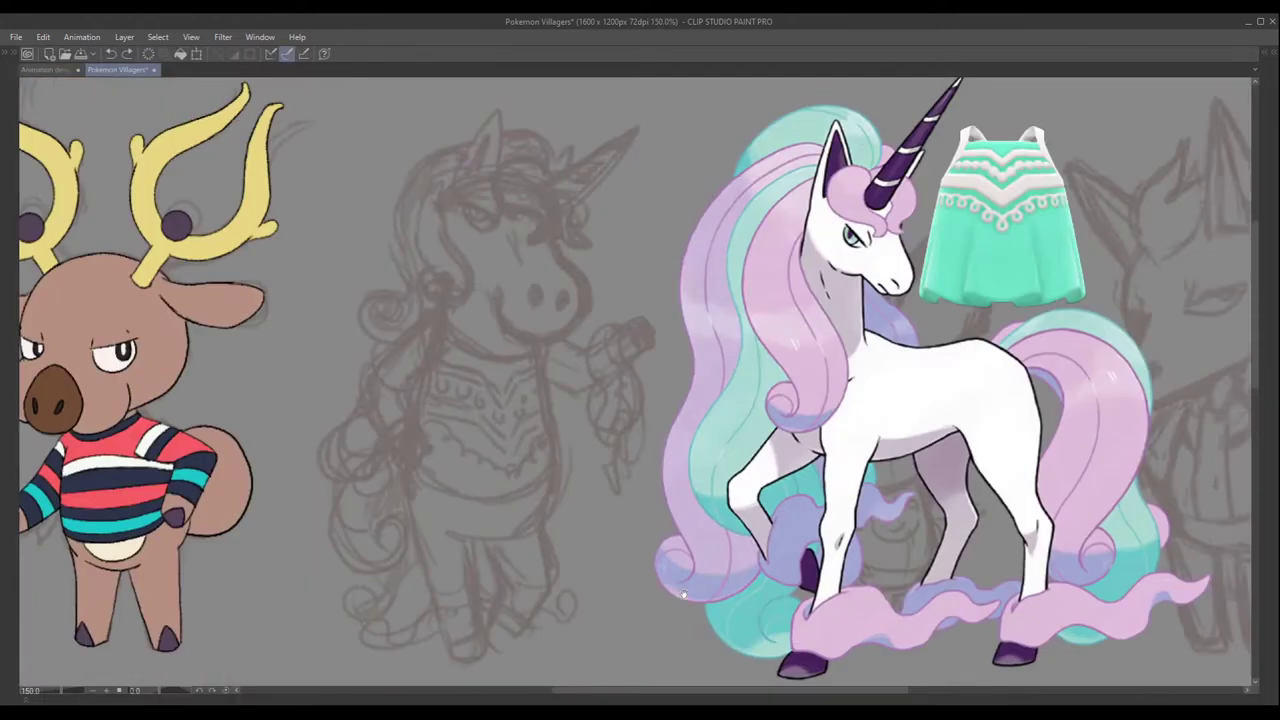
pyautogui.moveTo(598, 237); pyautogui.dragTo(538, 292)
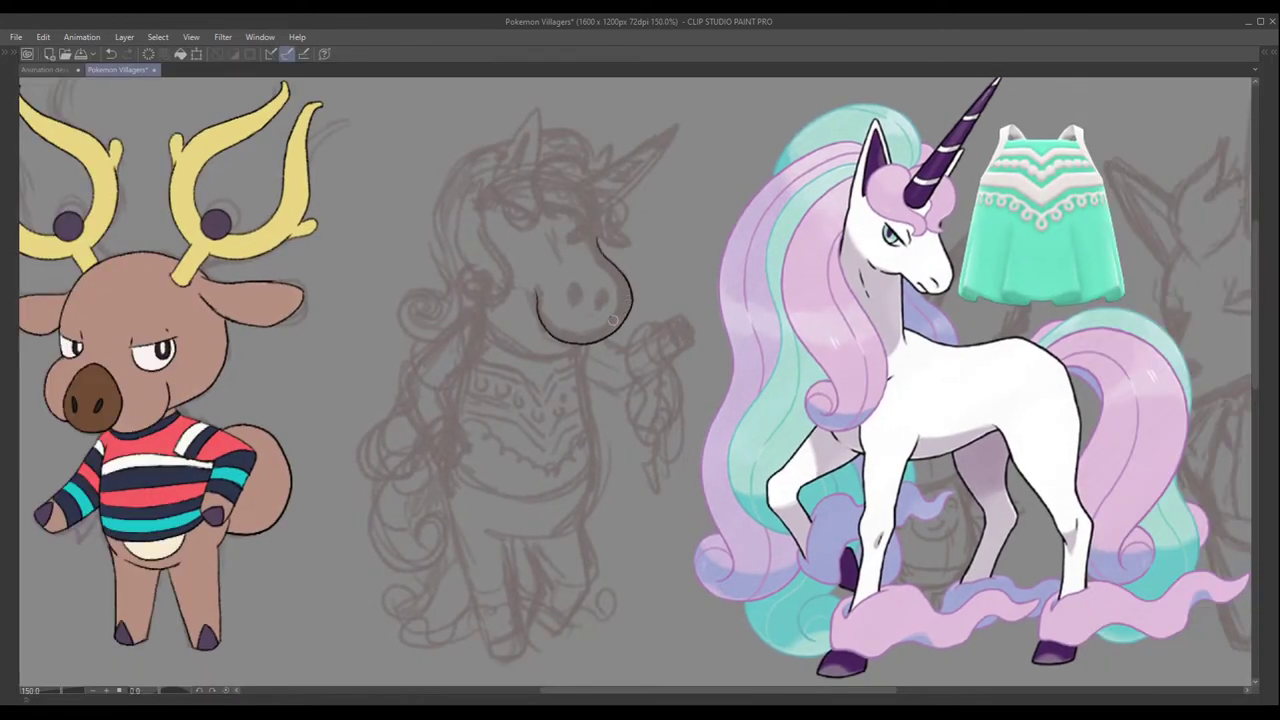
pyautogui.moveTo(485, 224)
pyautogui.mouseDown()
pyautogui.moveTo(541, 156)
pyautogui.moveTo(571, 225)
pyautogui.mouseUp()
pyautogui.hotkey('ctrl', '+')
pyautogui.moveTo(612, 266)
pyautogui.mouseDown()
pyautogui.moveTo(742, 188)
pyautogui.moveTo(617, 310)
pyautogui.mouseUp()
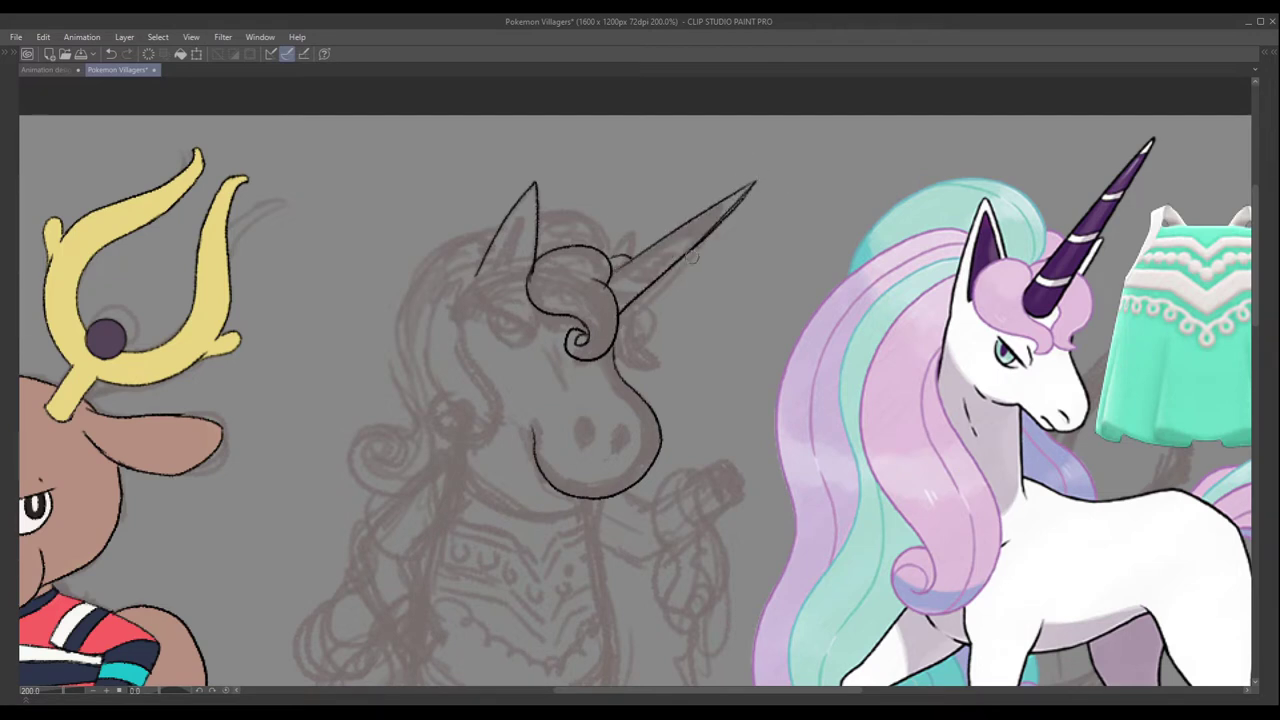
# Ink the unicorn villager's lashed eye and both nostrils, redoing the last stroke.
pyautogui.hotkey('ctrl', 'z')
pyautogui.moveTo(541, 333); pyautogui.dragTo(495, 298)
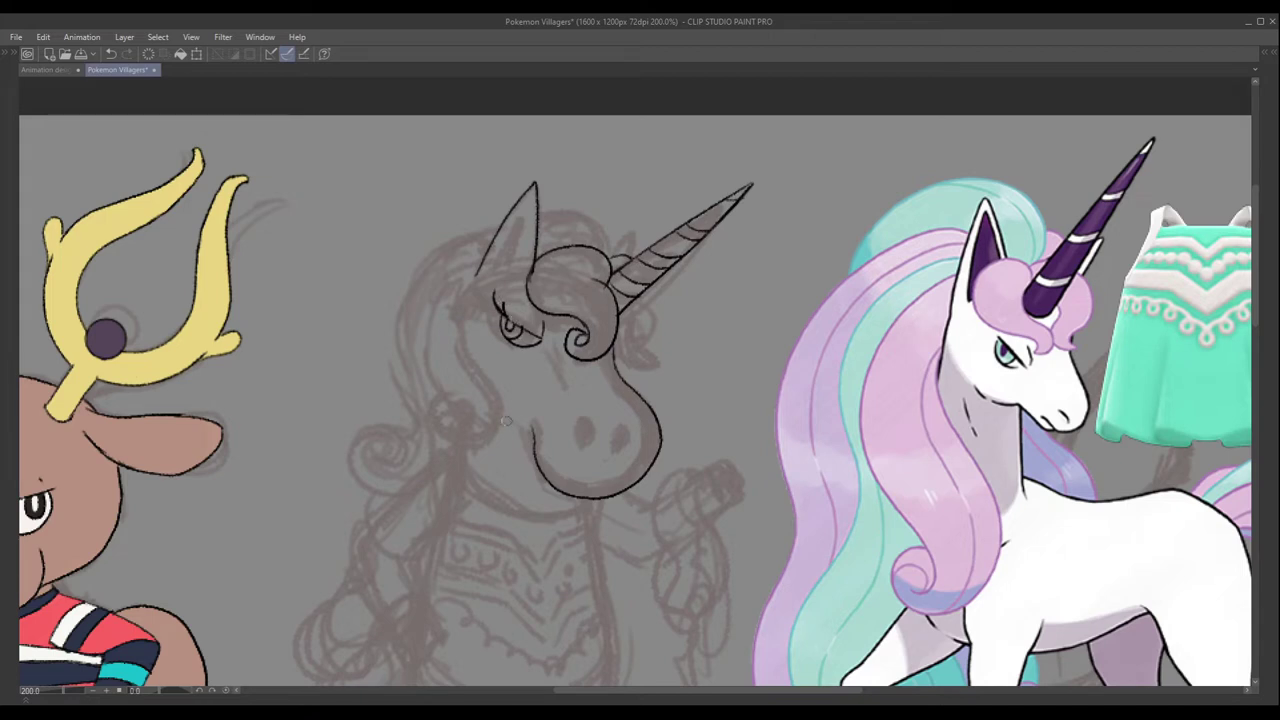
pyautogui.moveTo(584, 428); pyautogui.dragTo(592, 456)
pyautogui.moveTo(630, 436); pyautogui.dragTo(636, 460)
# Ink the unicorn's mane over the crown and down the back of the neck with spiral curls, redoing strokes as needed.
pyautogui.moveTo(474, 276)
pyautogui.mouseDown()
pyautogui.moveTo(500, 440)
pyautogui.moveTo(416, 410)
pyautogui.mouseUp()
pyautogui.hotkey('ctrl', 'z')
pyautogui.moveTo(617, 250); pyautogui.dragTo(531, 169)
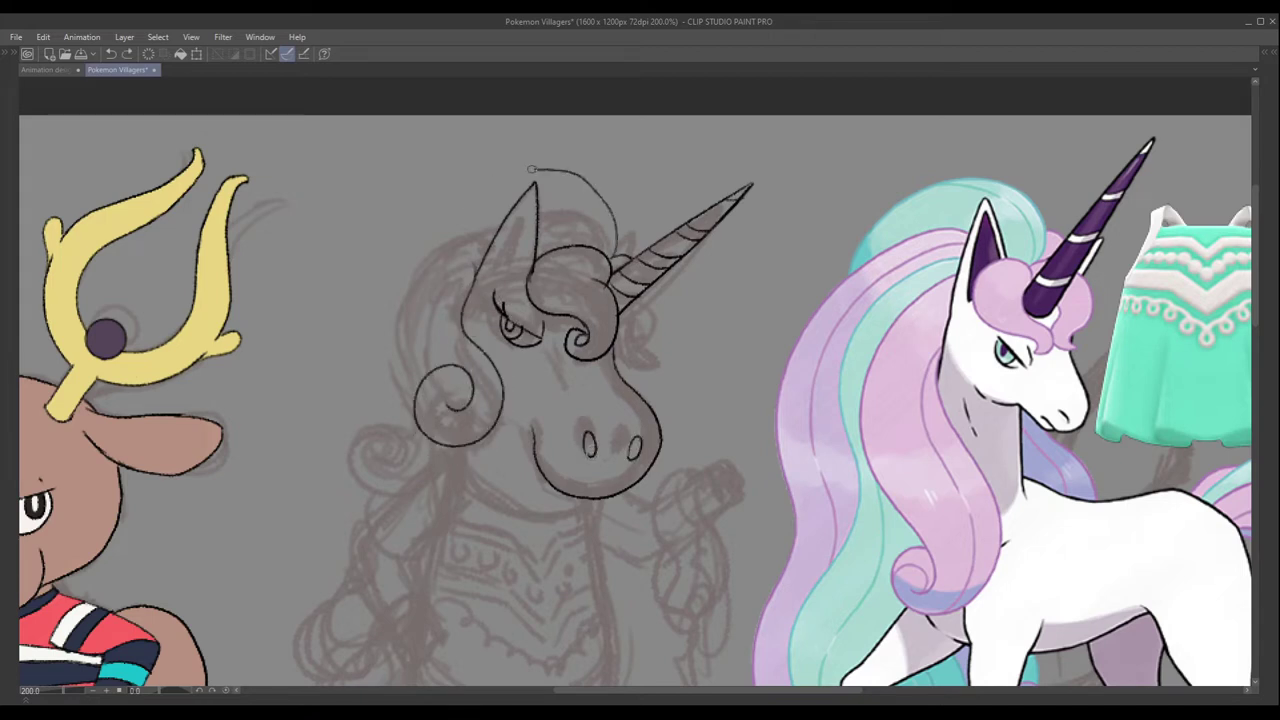
pyautogui.hotkey('ctrl', 'z')
pyautogui.moveTo(515, 218)
pyautogui.mouseDown()
pyautogui.moveTo(420, 440)
pyautogui.moveTo(395, 468)
pyautogui.mouseUp()
pyautogui.hotkey('ctrl', 'z')
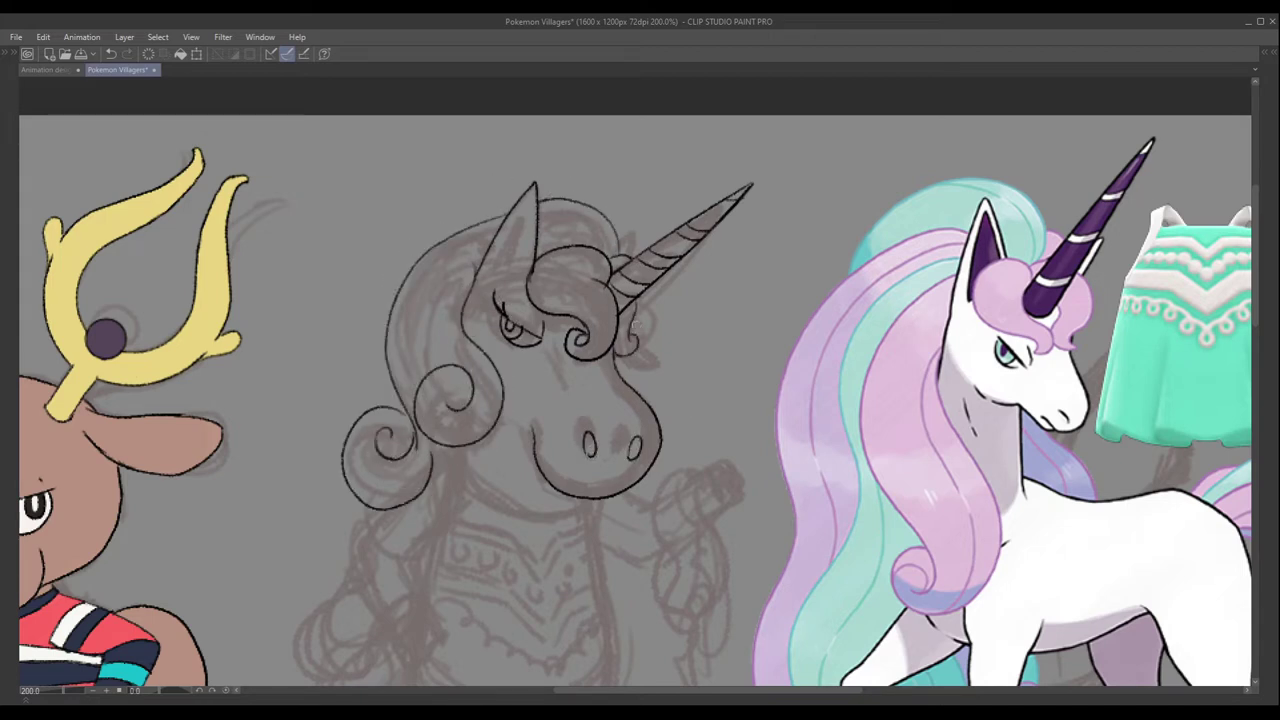
pyautogui.hotkey('ctrl', 'z')
pyautogui.moveTo(414, 274)
pyautogui.mouseDown()
pyautogui.moveTo(595, 205)
pyautogui.moveTo(620, 241)
pyautogui.mouseUp()
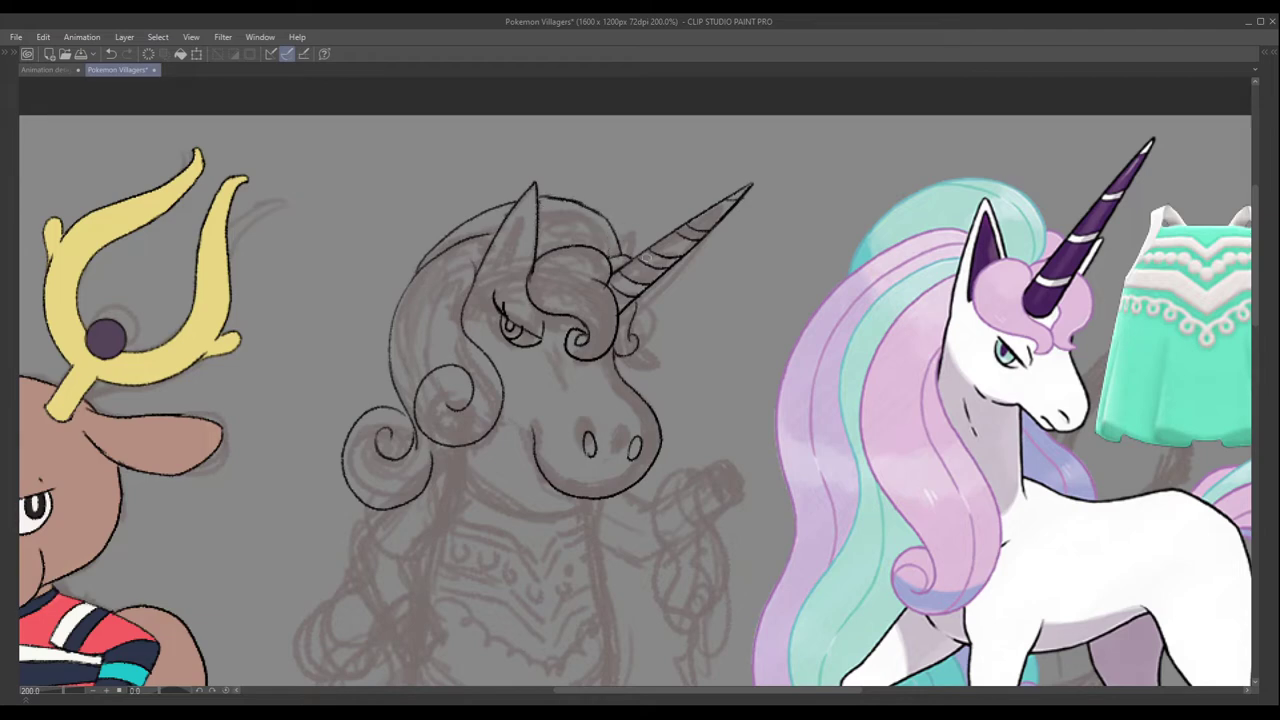
# Ink the unicorn's inner ear and far ear, and redraw the front mane lock longer with a curled end.
pyautogui.moveTo(492, 272)
pyautogui.mouseDown()
pyautogui.moveTo(525, 189)
pyautogui.moveTo(459, 187)
pyautogui.mouseUp()
pyautogui.moveTo(460, 280)
pyautogui.mouseDown()
pyautogui.moveTo(322, 360)
pyautogui.moveTo(400, 390)
pyautogui.mouseUp()
pyautogui.moveTo(455, 160); pyautogui.dragTo(407, 264)
pyautogui.moveTo(400, 372)
pyautogui.mouseDown()
pyautogui.moveTo(470, 320)
pyautogui.moveTo(428, 284)
pyautogui.moveTo(410, 405)
pyautogui.mouseUp()
pyautogui.moveTo(470, 275); pyautogui.dragTo(440, 400)
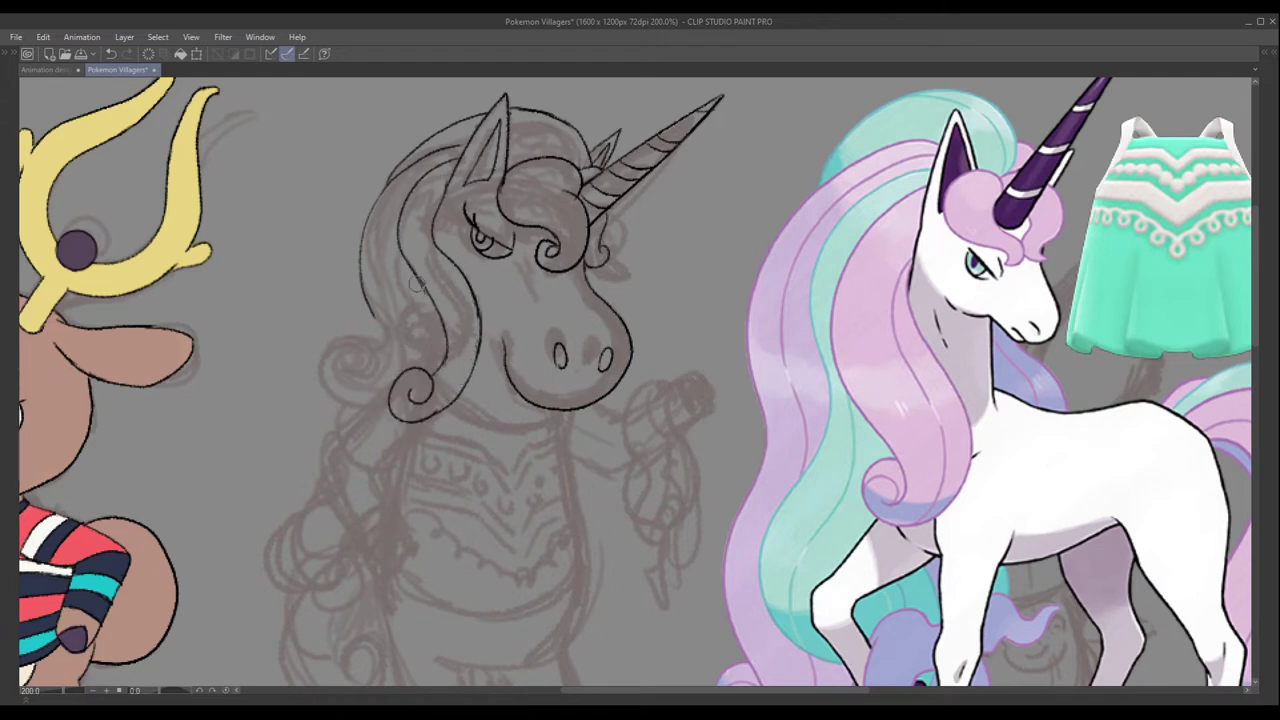
# Try more long locks at the back of the mane, then undo the mane strands below the crown.
pyautogui.moveTo(395, 175); pyautogui.dragTo(355, 425)
pyautogui.moveTo(380, 315); pyautogui.dragTo(325, 440)
pyautogui.hotkey('ctrl', 'z')
pyautogui.hotkey('ctrl', 'z')
pyautogui.hotkey('ctrl', 'z')
pyautogui.hotkey('ctrl', 'z')
pyautogui.hotkey('ctrl', 'z')
pyautogui.hotkey('ctrl', 'z')
pyautogui.hotkey('ctrl', 'z')
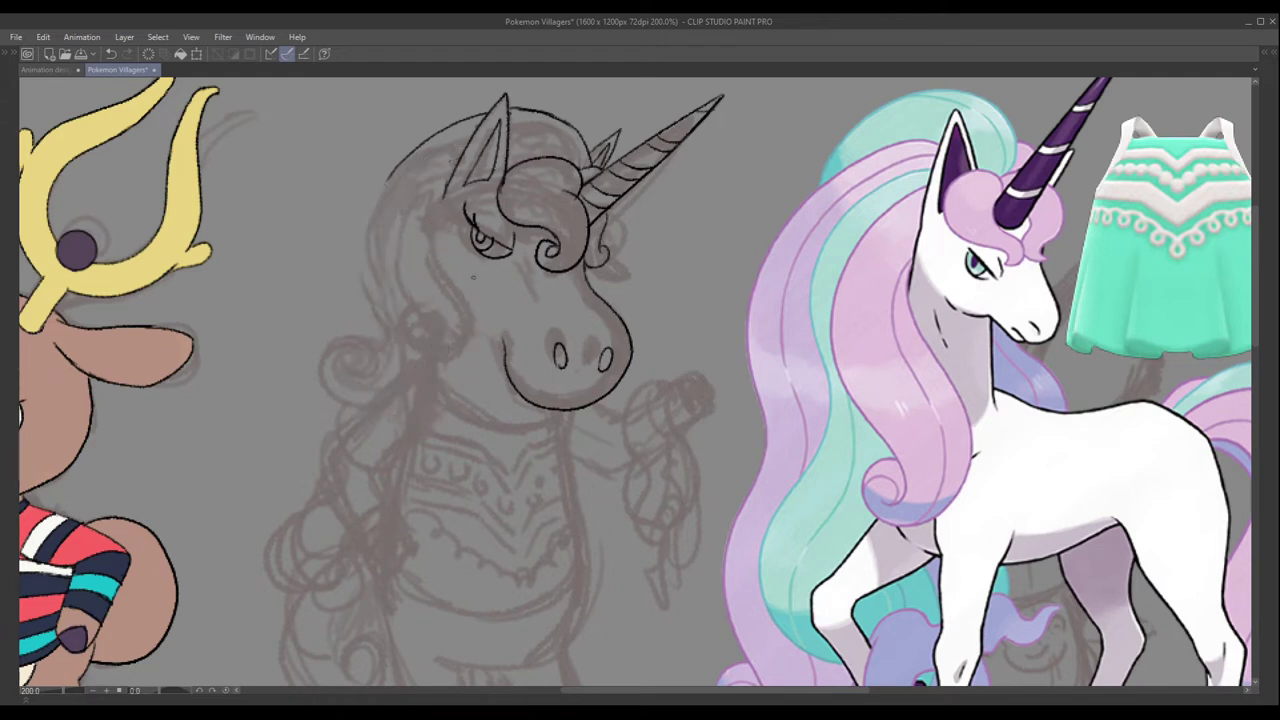
# Ink the unicorn's raised arm with its round hoof end and the front edge of the torso.
pyautogui.scroll(-1, 444, 257)
pyautogui.scroll(-1, 622, 380)
pyautogui.moveTo(600, 314)
pyautogui.mouseDown()
pyautogui.moveTo(684, 284)
pyautogui.moveTo(700, 314)
pyautogui.mouseUp()
pyautogui.moveTo(556, 358); pyautogui.dragTo(690, 318)
pyautogui.moveTo(553, 318); pyautogui.dragTo(570, 470)
pyautogui.moveTo(622, 320); pyautogui.dragTo(695, 368)
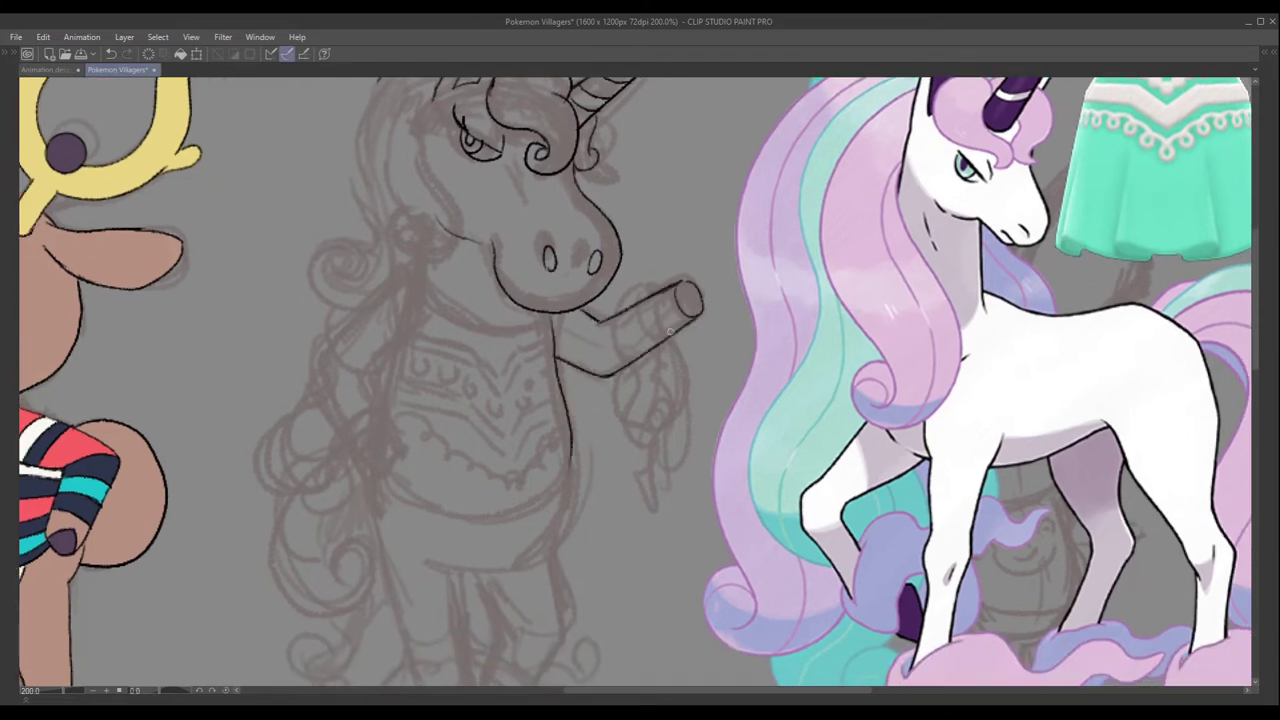
# Ink the band edge on the raised hoof, try curly fur strokes around the wrist, and undo those fur strokes.
pyautogui.moveTo(665, 286)
pyautogui.mouseDown()
pyautogui.moveTo(645, 268)
pyautogui.moveTo(600, 380)
pyautogui.mouseUp()
pyautogui.hotkey('ctrl', 'z')
pyautogui.moveTo(600, 270); pyautogui.dragTo(640, 375)
pyautogui.moveTo(630, 320); pyautogui.dragTo(665, 425)
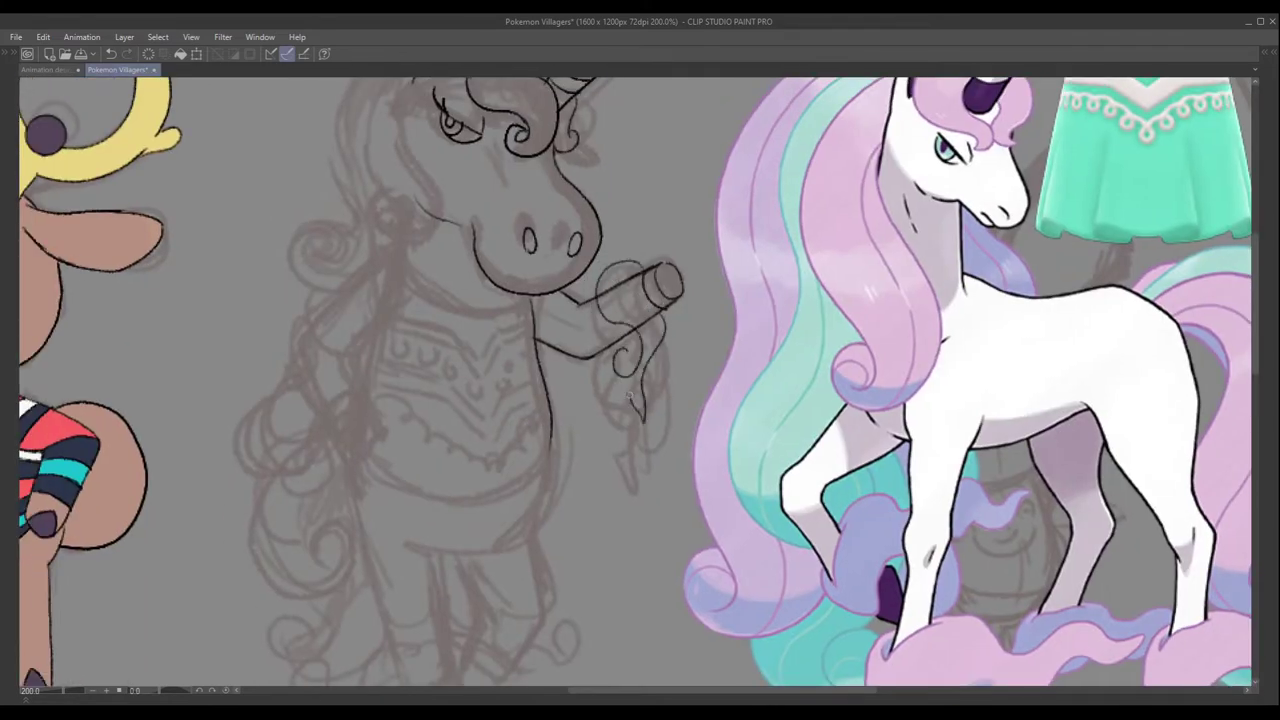
pyautogui.moveTo(655, 270); pyautogui.dragTo(635, 330)
pyautogui.hotkey('ctrl', 'z')
pyautogui.hotkey('ctrl', 'z')
pyautogui.hotkey('ctrl', 'z')
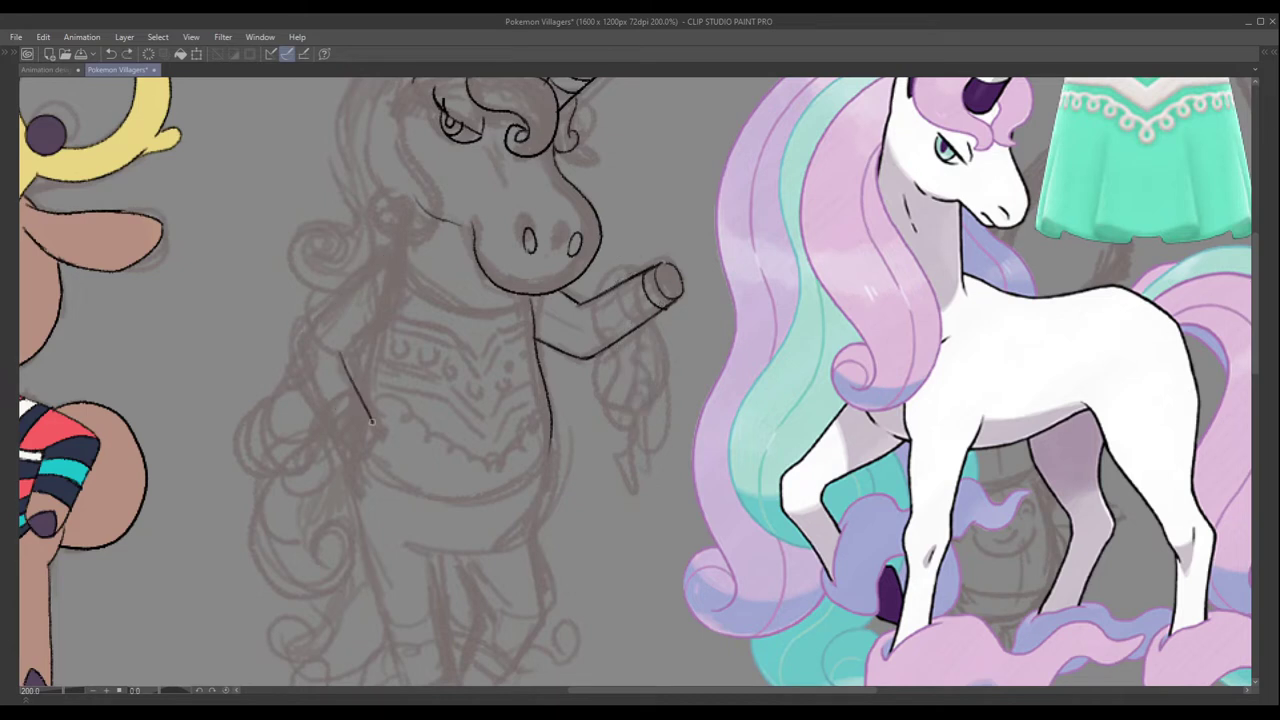
# Ink the unicorn's bent arm resting on the hip, including its hoof.
pyautogui.moveTo(390, 256); pyautogui.dragTo(345, 452)
pyautogui.moveTo(342, 352); pyautogui.dragTo(405, 298)
pyautogui.moveTo(340, 420); pyautogui.dragTo(372, 440)
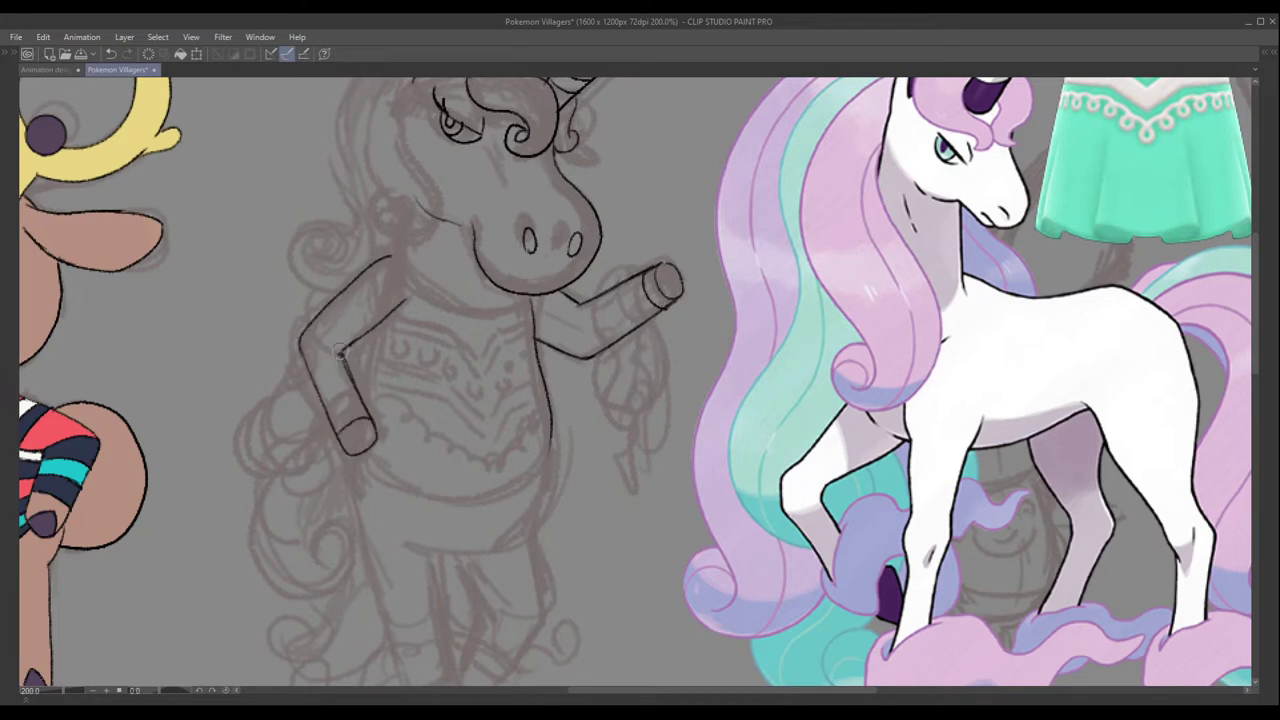
# Ink wavy fur tufts with trailing pointed ends around both of the unicorn's wrists.
pyautogui.moveTo(640, 265)
pyautogui.mouseDown()
pyautogui.moveTo(605, 320)
pyautogui.moveTo(648, 400)
pyautogui.mouseUp()
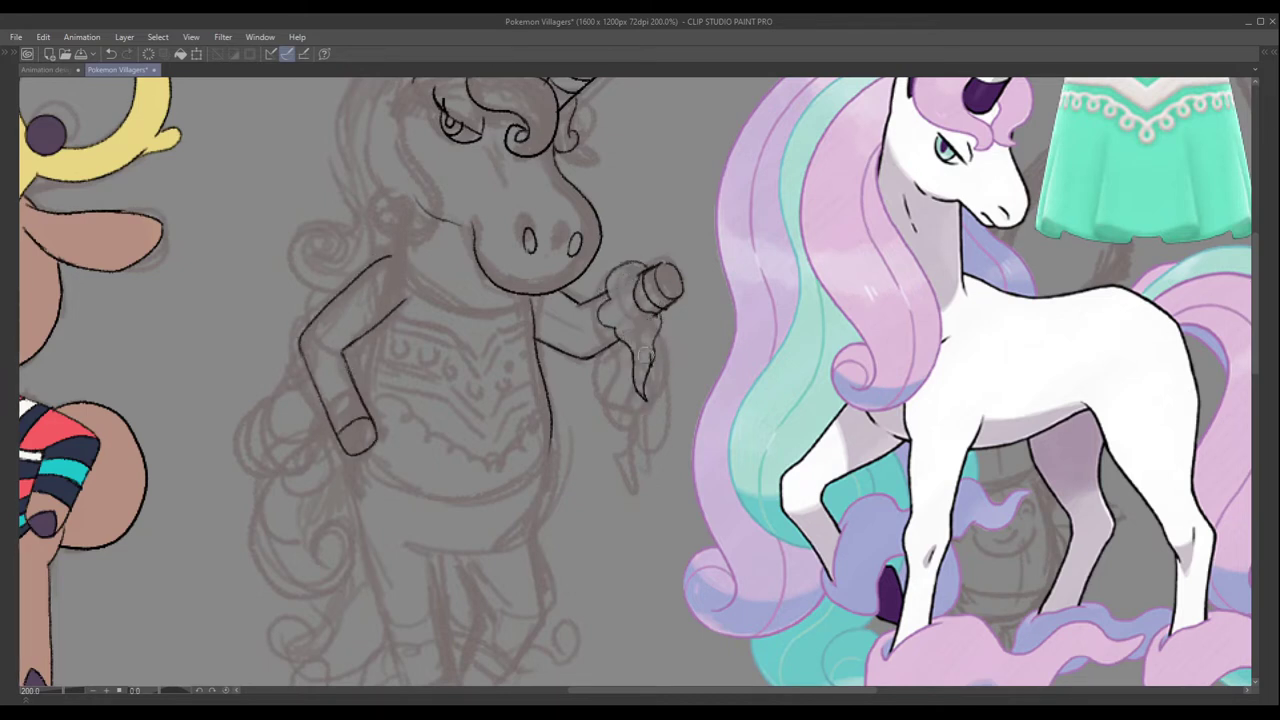
pyautogui.moveTo(645, 355); pyautogui.dragTo(825, 365)
pyautogui.moveTo(545, 398); pyautogui.dragTo(495, 432)
pyautogui.moveTo(505, 440); pyautogui.dragTo(527, 417)
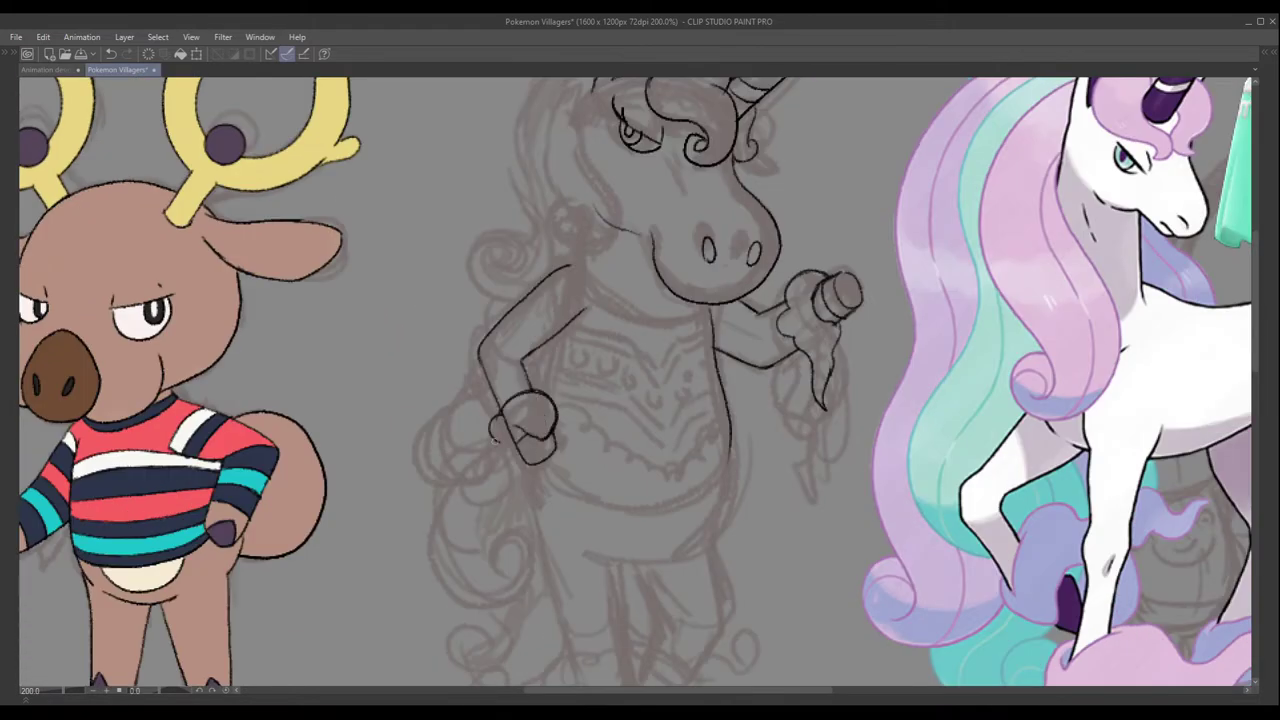
pyautogui.moveTo(512, 468); pyautogui.dragTo(518, 524)
pyautogui.moveTo(497, 445)
pyautogui.mouseDown()
pyautogui.moveTo(527, 525)
pyautogui.moveTo(602, 542)
pyautogui.mouseUp()
# Ink the tank's neckline and lower edge, the belly, and both legs with their hooves.
pyautogui.moveTo(640, 260); pyautogui.dragTo(730, 300)
pyautogui.moveTo(630, 520); pyautogui.dragTo(702, 285)
pyautogui.moveTo(600, 262); pyautogui.dragTo(790, 268)
pyautogui.moveTo(555, 290); pyautogui.dragTo(665, 500)
pyautogui.moveTo(688, 325); pyautogui.dragTo(702, 498)
pyautogui.moveTo(726, 326)
pyautogui.mouseDown()
pyautogui.moveTo(762, 368)
pyautogui.moveTo(722, 460)
pyautogui.mouseUp()
# Ink fluffy fur tufts around both of the unicorn's ankles, with a trailing wisp behind the nearer foot.
pyautogui.moveTo(790, 286)
pyautogui.mouseDown()
pyautogui.moveTo(742, 484)
pyautogui.moveTo(756, 500)
pyautogui.moveTo(630, 540)
pyautogui.mouseUp()
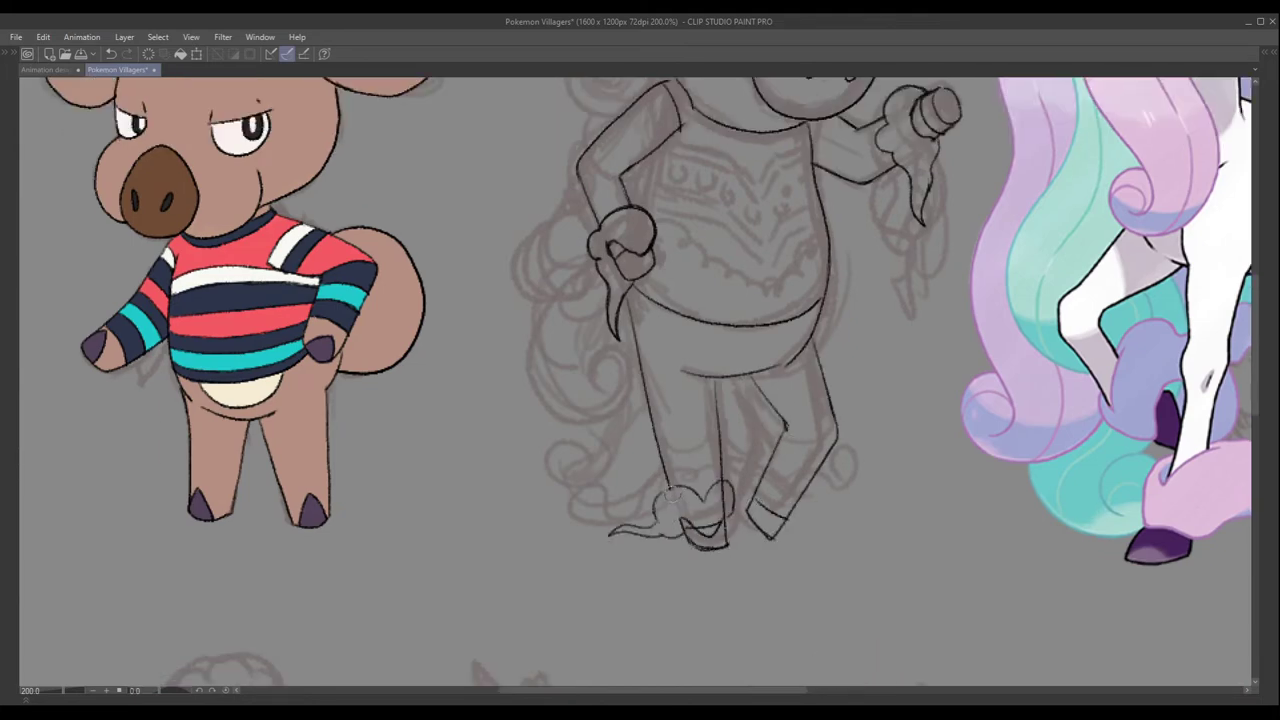
pyautogui.moveTo(829, 507); pyautogui.dragTo(803, 438)
pyautogui.moveTo(650, 415); pyautogui.dragTo(628, 455)
pyautogui.moveTo(727, 414); pyautogui.dragTo(772, 440)
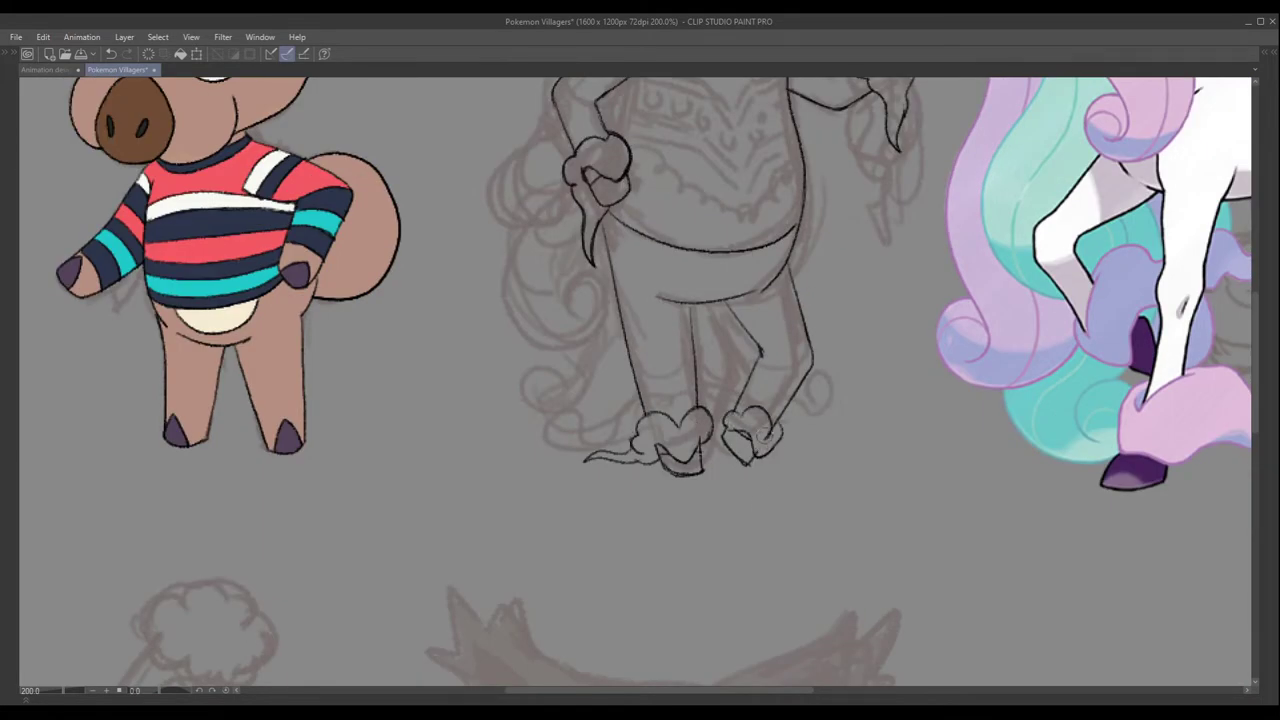
# Ink the mane's flowing back locks with spiral curls, and add the tank's armhole trim at the shoulder.
pyautogui.scroll(8, 781, 599)
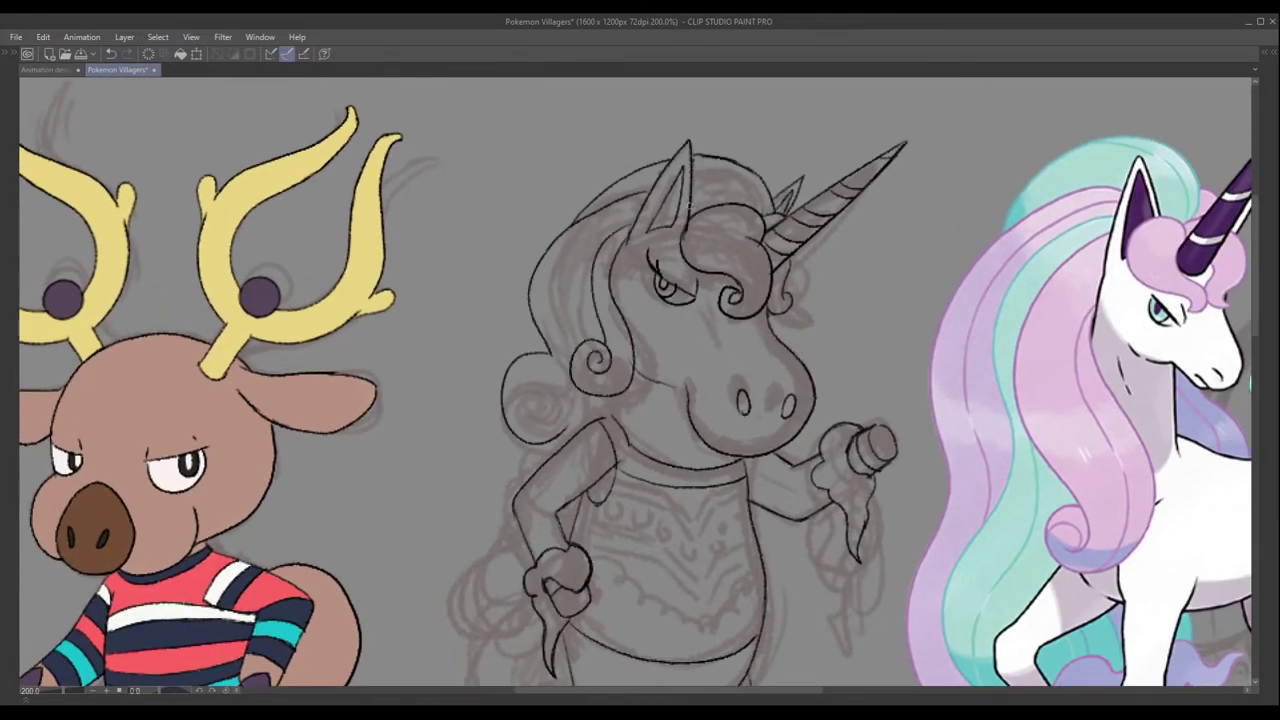
pyautogui.moveTo(640, 202); pyautogui.dragTo(597, 396)
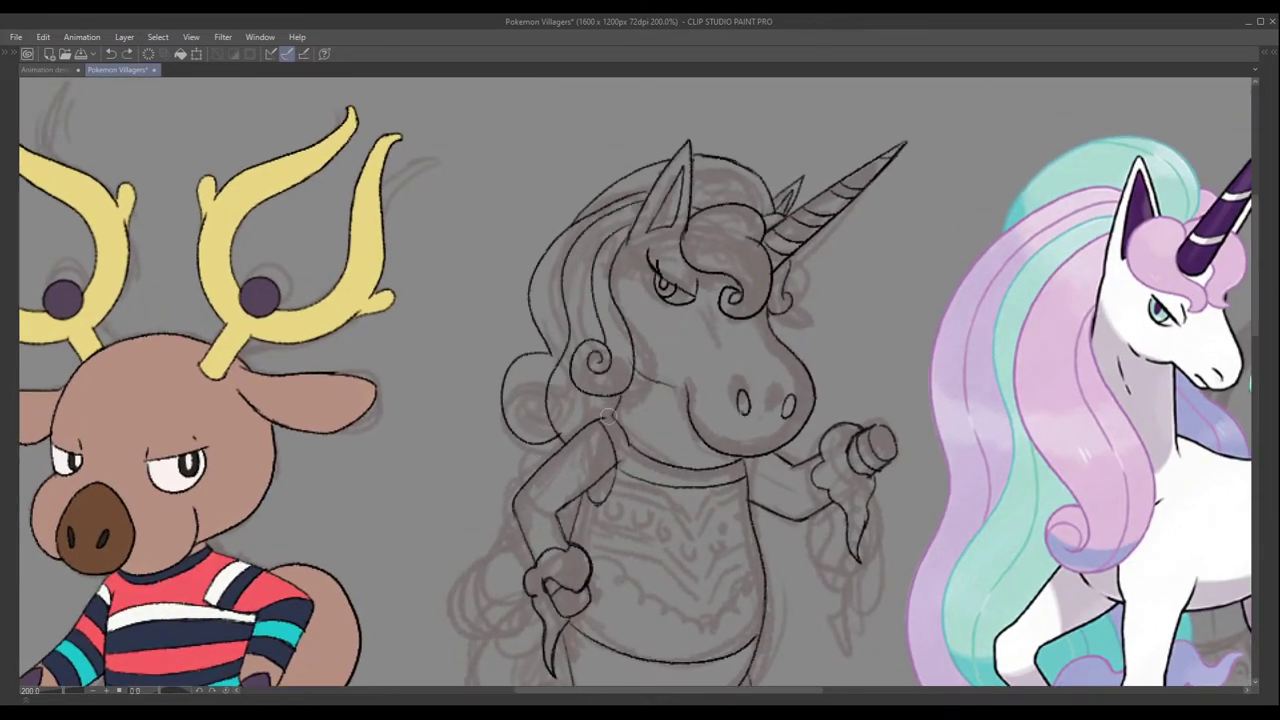
pyautogui.scroll(-4, 607, 413)
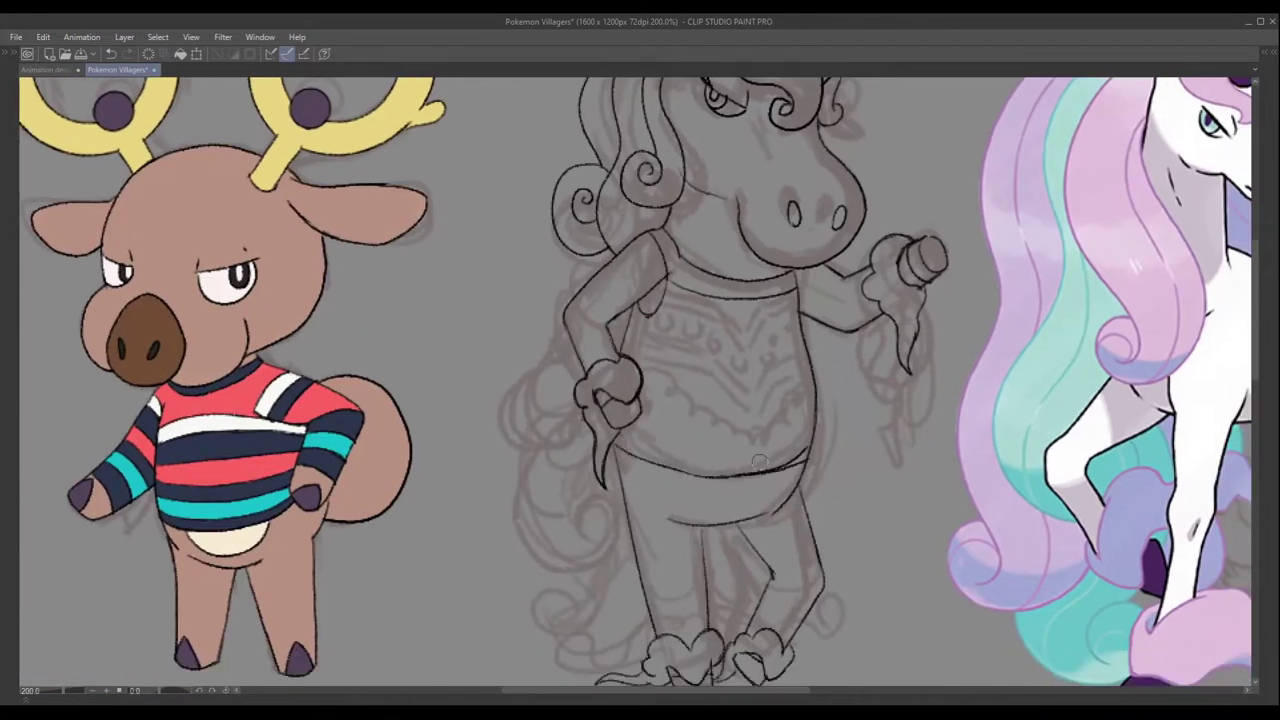
pyautogui.scroll(-4, 650, 300)
pyautogui.scroll(4, 650, 300)
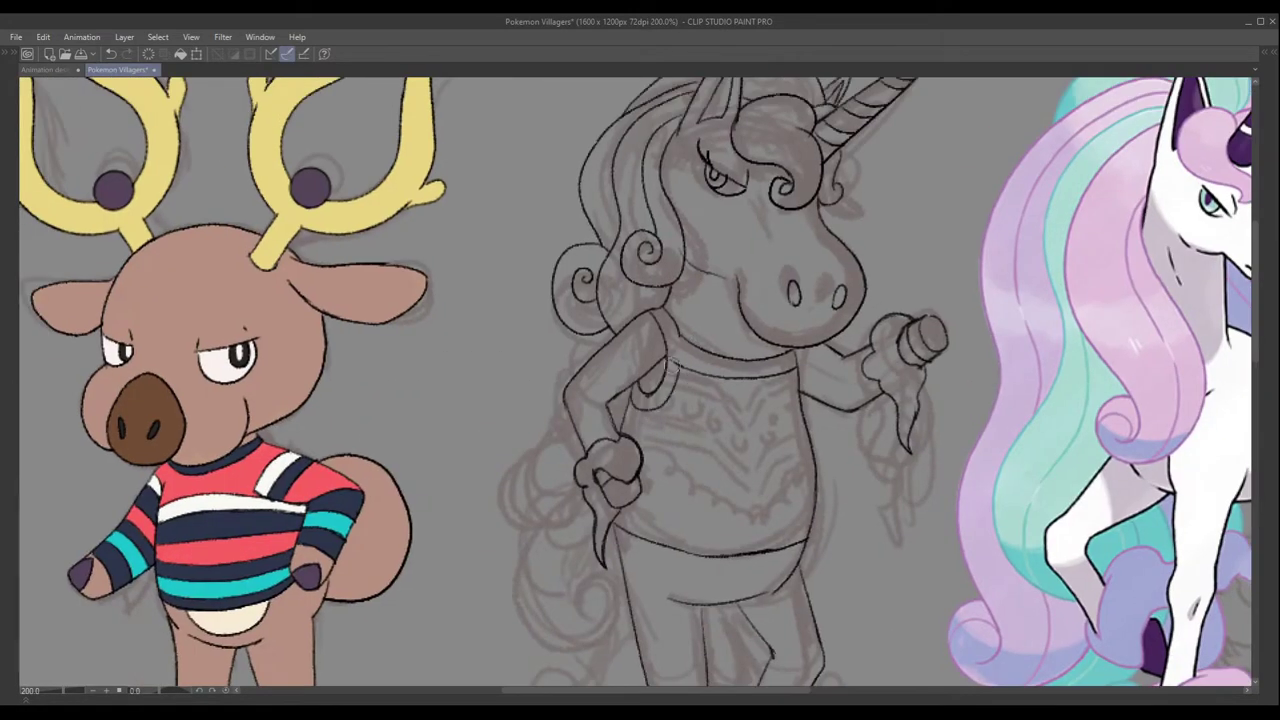
pyautogui.scroll(-2, 763, 421)
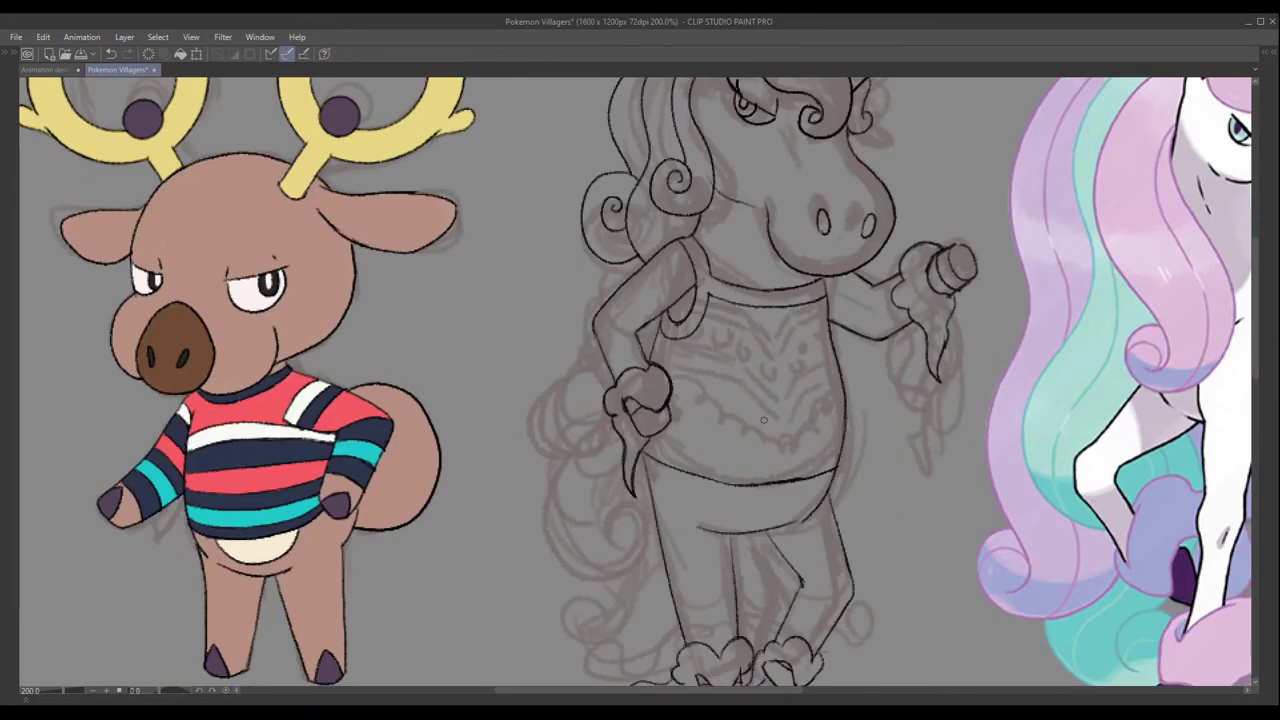
pyautogui.scroll(-4, 650, 380)
pyautogui.scroll(1, 650, 380)
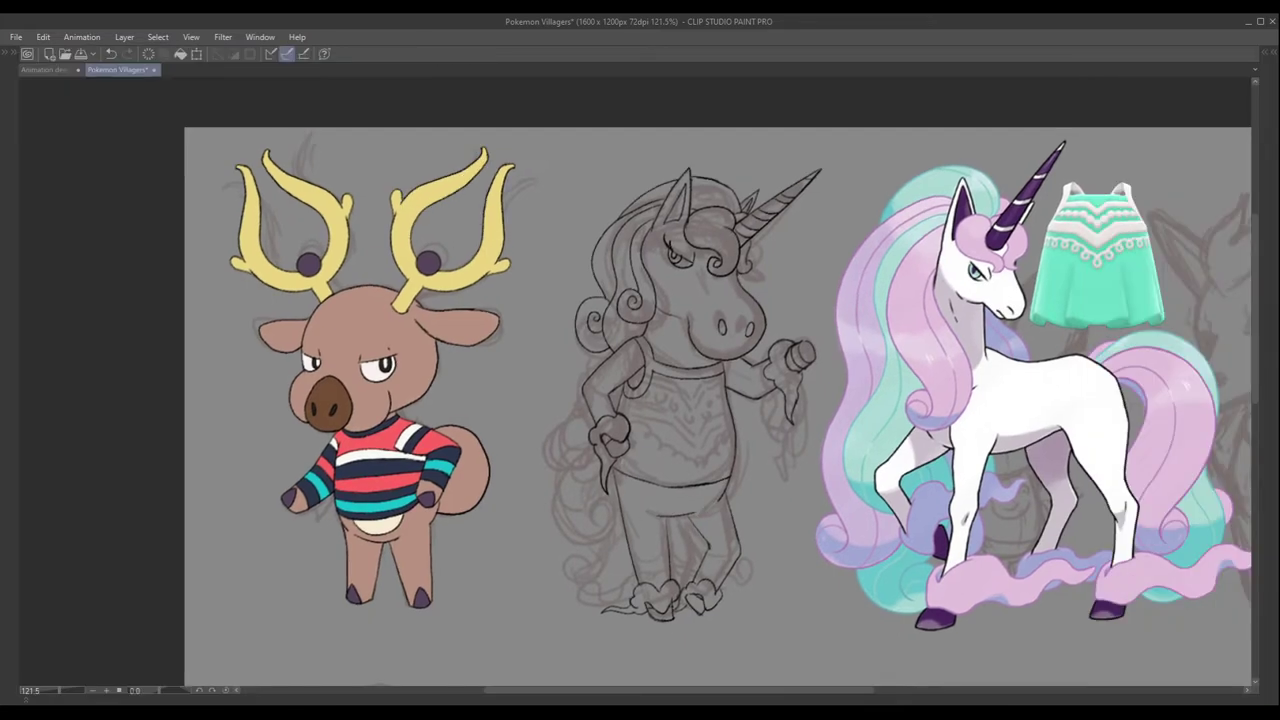
# Ink the unicorn's long tail behind the legs with two spiral curls near its end.
pyautogui.moveTo(604, 448); pyautogui.dragTo(566, 556)
pyautogui.moveTo(590, 510)
pyautogui.mouseDown()
pyautogui.moveTo(598, 468)
pyautogui.moveTo(594, 581)
pyautogui.mouseUp()
pyautogui.scroll(1, 664, 628)
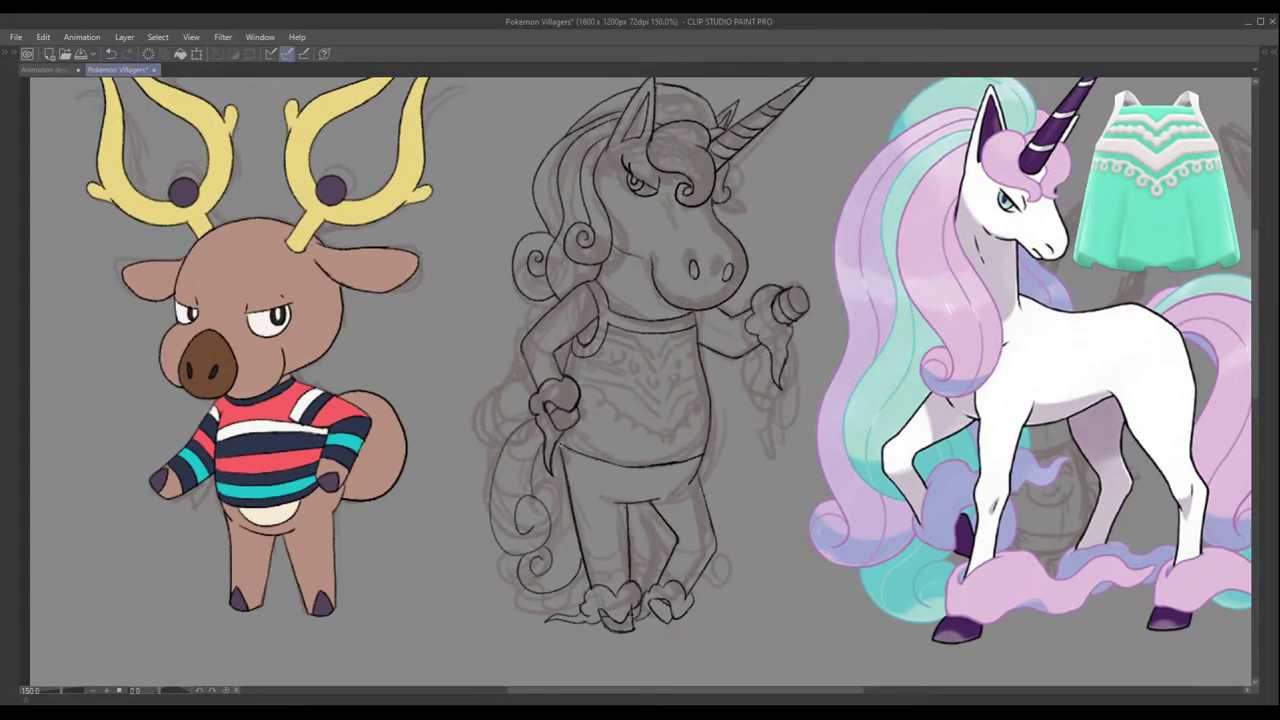
pyautogui.moveTo(537, 416)
pyautogui.mouseDown()
pyautogui.moveTo(525, 550)
pyautogui.moveTo(588, 554)
pyautogui.mouseUp()
pyautogui.scroll(3, 575, 576)
pyautogui.scroll(-3, 373, 287)
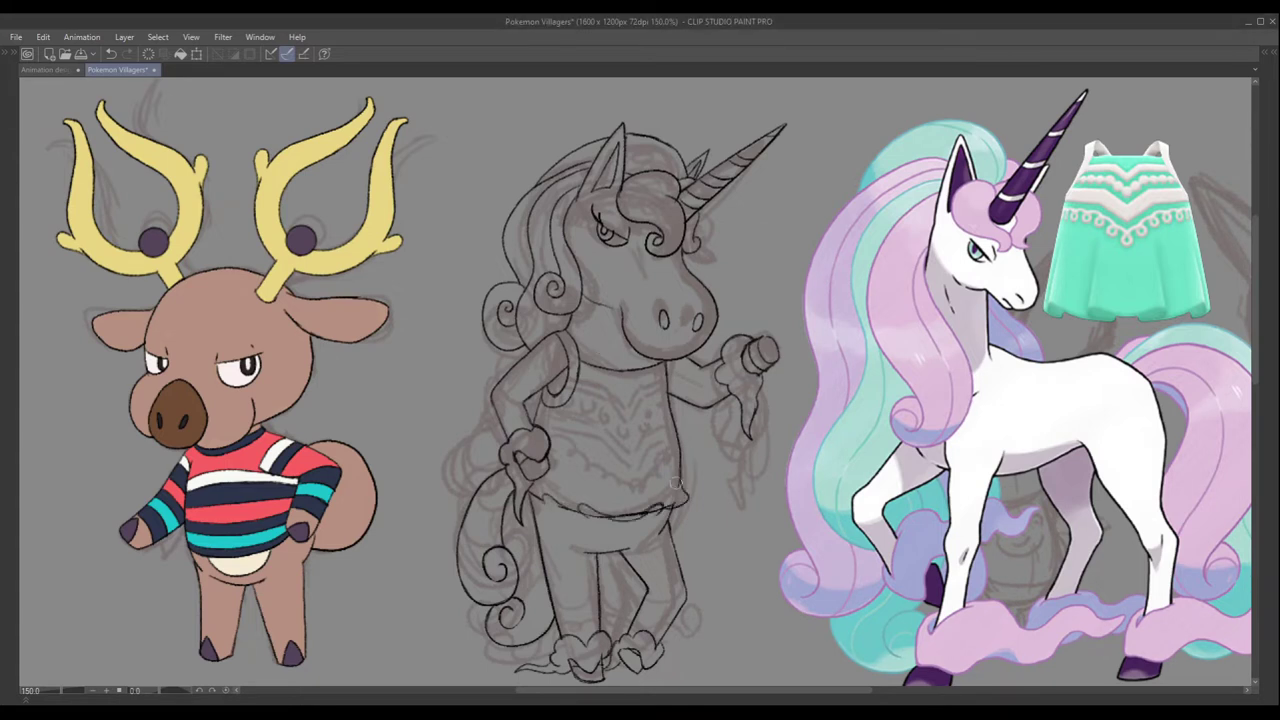
# Ink the fold lines at the tank's wavy hem and the V-shaped trim lines below its neckline.
pyautogui.scroll(1, 677, 507)
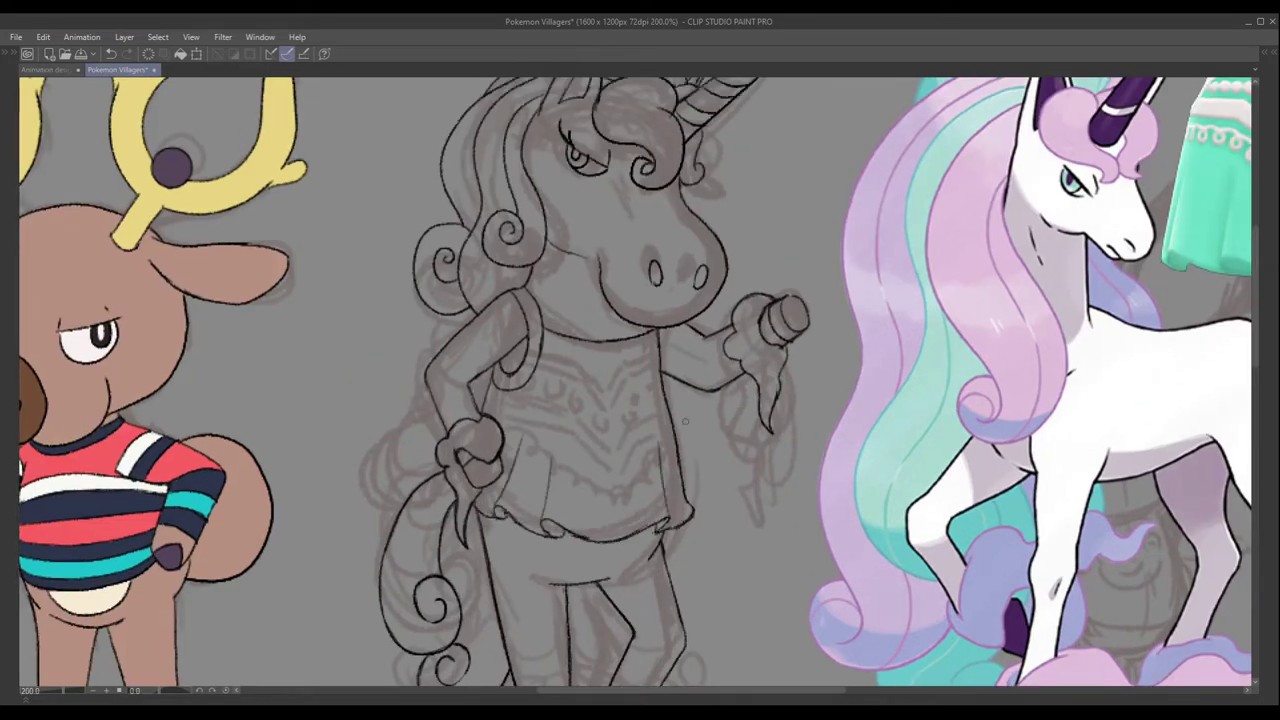
pyautogui.moveTo(540, 440); pyautogui.dragTo(470, 490)
pyautogui.moveTo(470, 392)
pyautogui.mouseDown()
pyautogui.moveTo(590, 400)
pyautogui.moveTo(588, 425)
pyautogui.mouseUp()
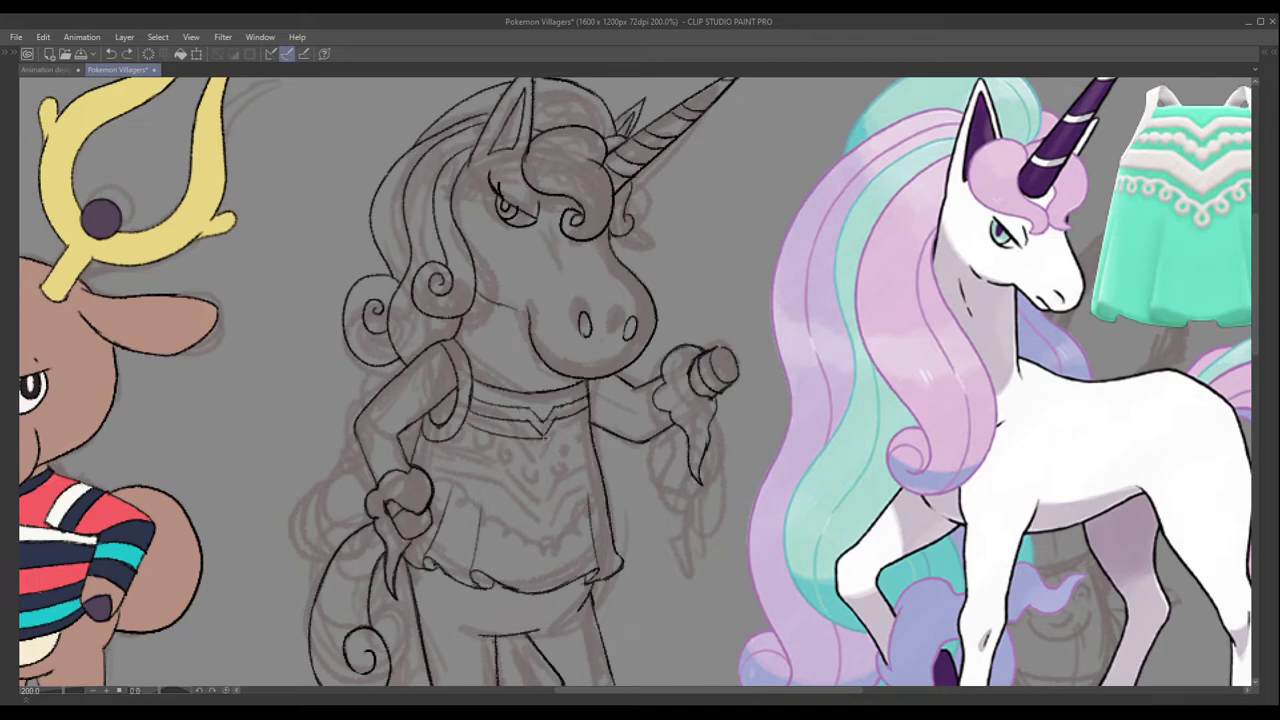
pyautogui.moveTo(466, 428)
pyautogui.mouseDown()
pyautogui.moveTo(646, 446)
pyautogui.moveTo(604, 444)
pyautogui.moveTo(554, 516)
pyautogui.moveTo(513, 510)
pyautogui.mouseUp()
# Ink a row of round beads across the tank's chest, dipping to a point in the middle.
pyautogui.scroll(2, 545, 450)
pyautogui.moveTo(577, 483)
pyautogui.mouseDown()
pyautogui.moveTo(500, 489)
pyautogui.moveTo(618, 469)
pyautogui.mouseUp()
pyautogui.moveTo(480, 492); pyautogui.dragTo(478, 493)
pyautogui.moveTo(402, 482); pyautogui.dragTo(423, 488)
pyautogui.moveTo(452, 490); pyautogui.dragTo(450, 491)
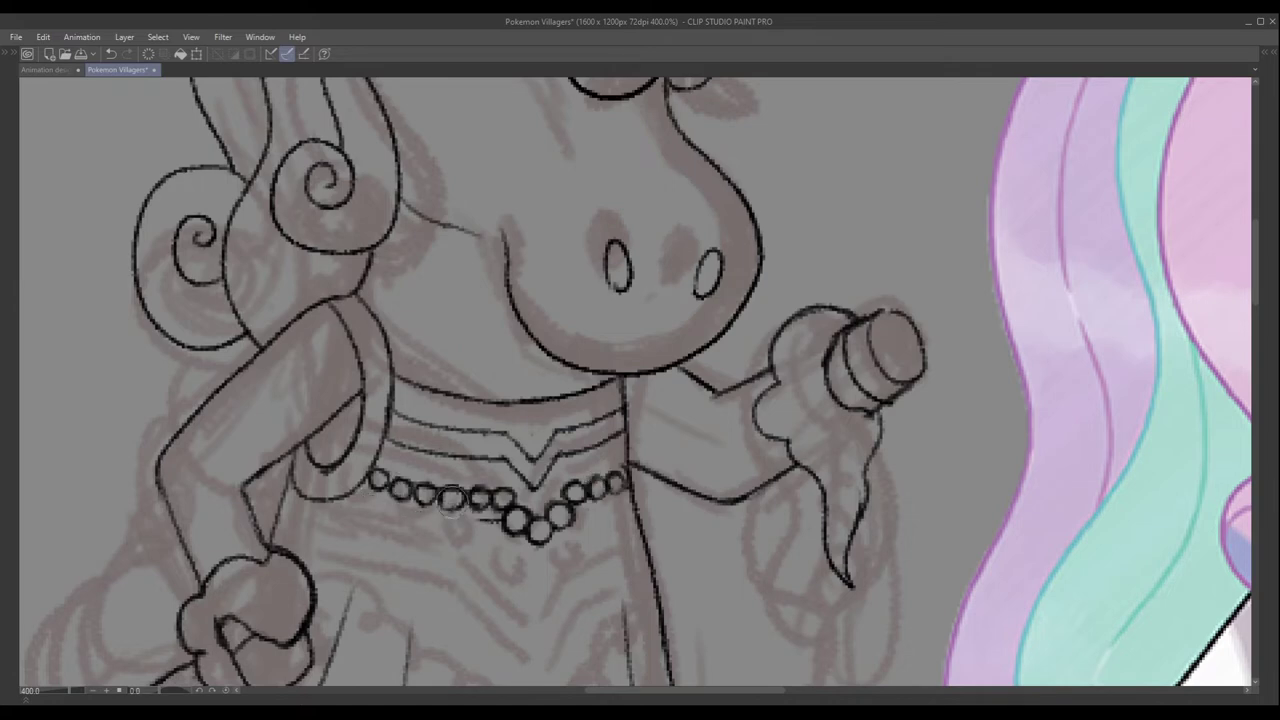
# Ink the V-shaped band and looped lace trim below the tank's beads, giving the loops inner ovals.
pyautogui.scroll(-2, 719, 459)
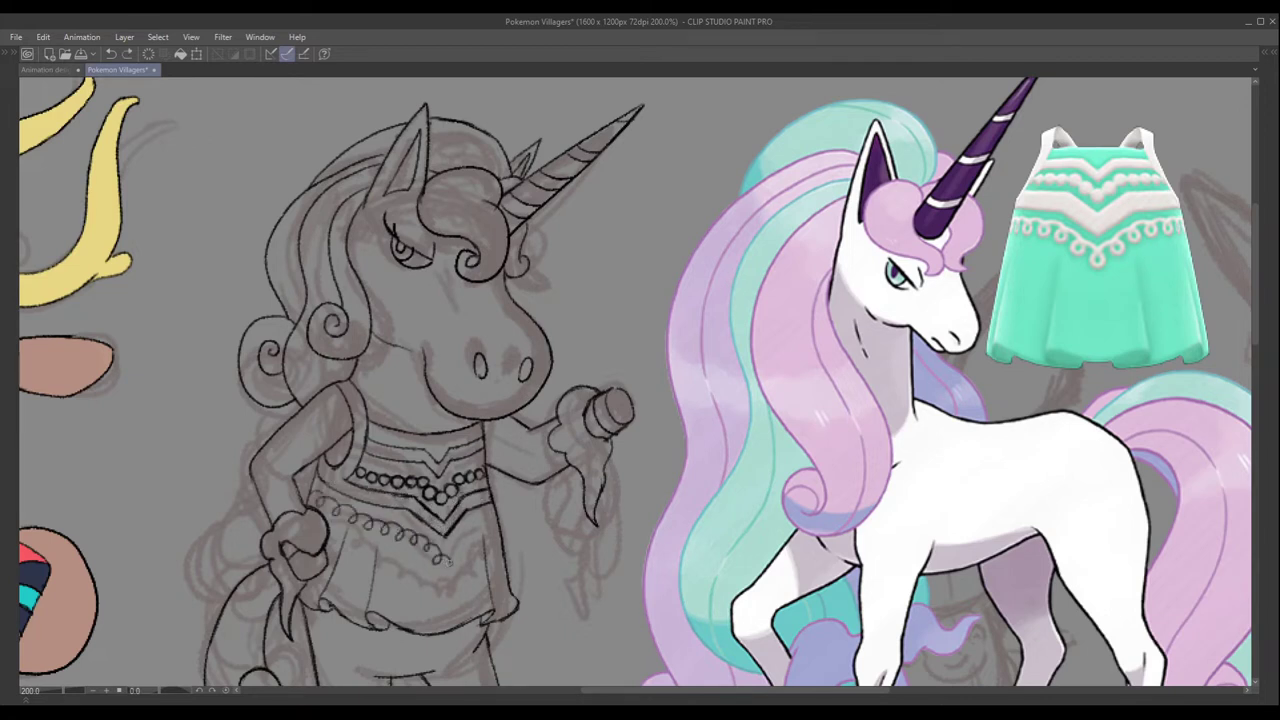
pyautogui.moveTo(438, 560); pyautogui.dragTo(490, 523)
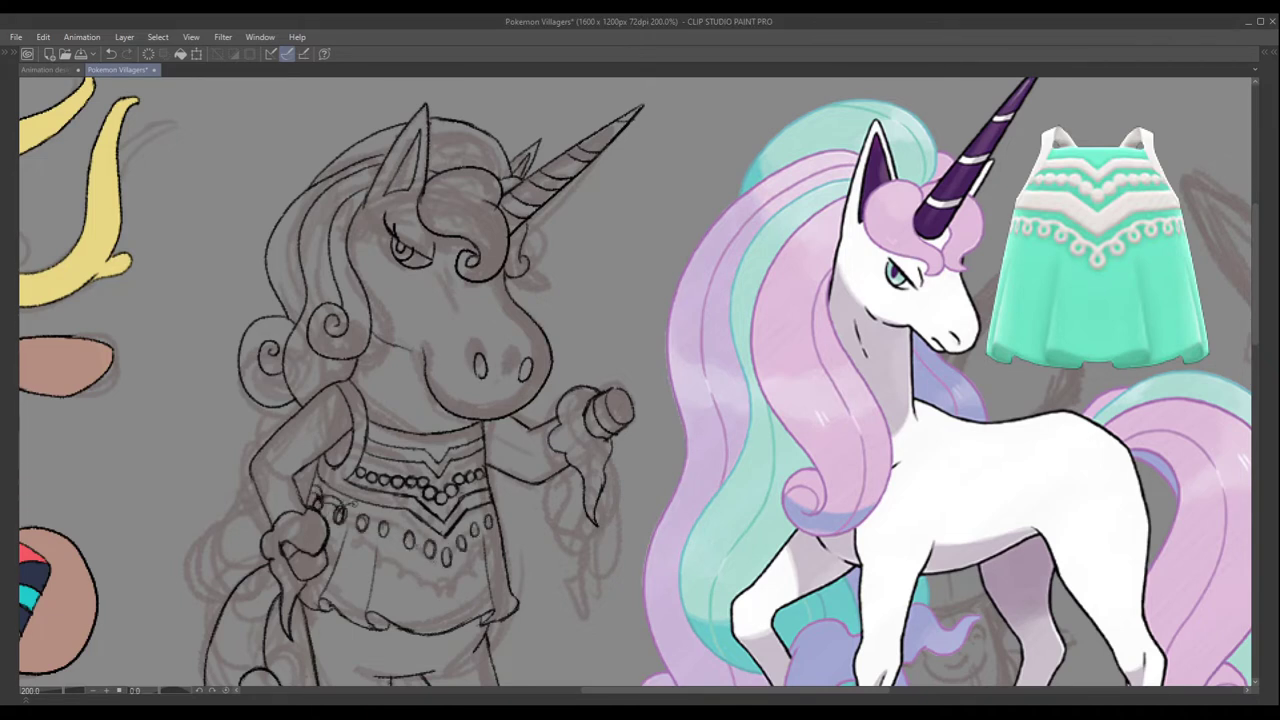
pyautogui.scroll(2, 384, 540)
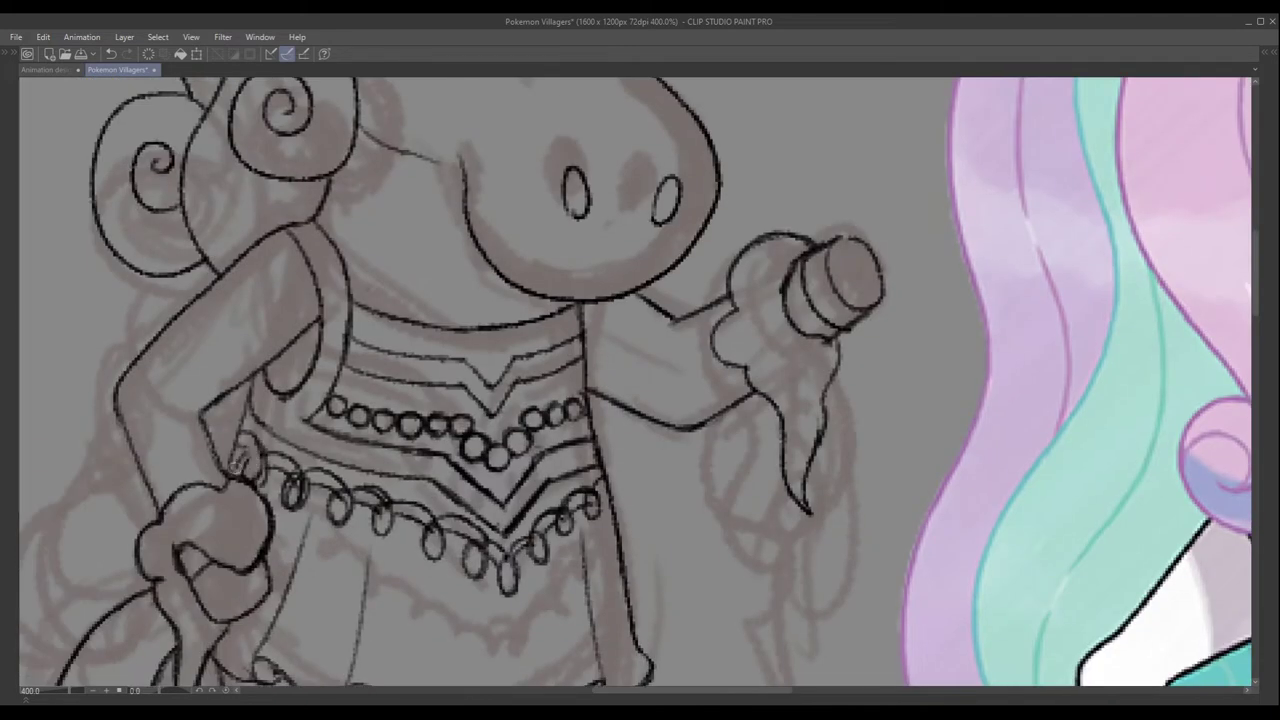
pyautogui.moveTo(288, 486); pyautogui.dragTo(368, 494)
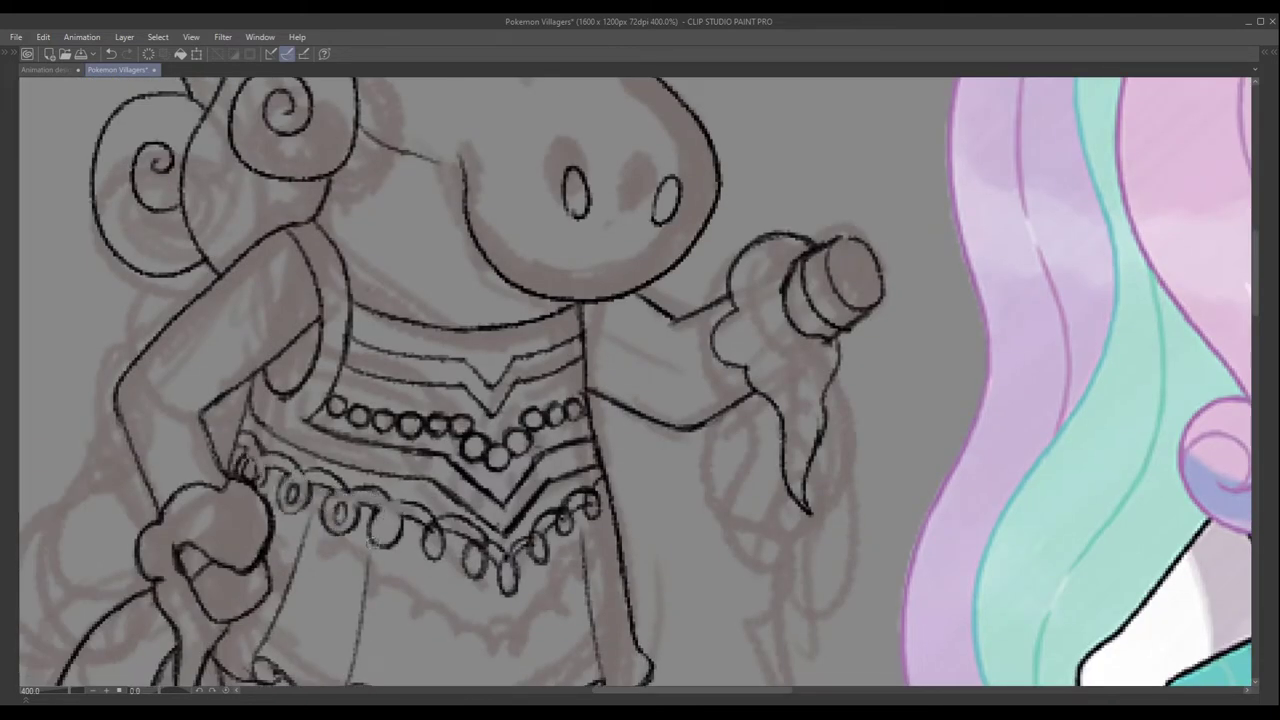
pyautogui.moveTo(436, 538); pyautogui.dragTo(470, 550)
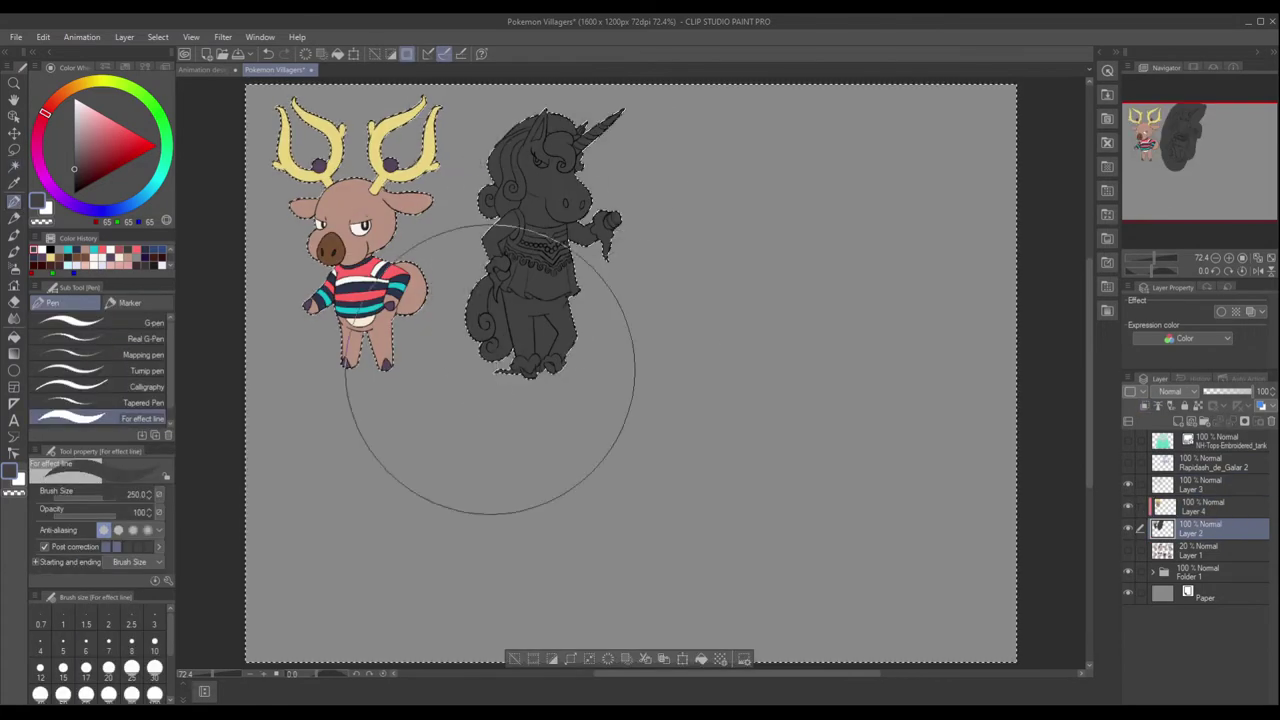
# Clear the dark base fill on Layer 2 from the open gap between the unicorn's legs.
pyautogui.scroll(5, 560, 330)
pyautogui.moveTo(572, 324); pyautogui.dragTo(568, 370)
pyautogui.moveTo(493, 445); pyautogui.dragTo(497, 369)
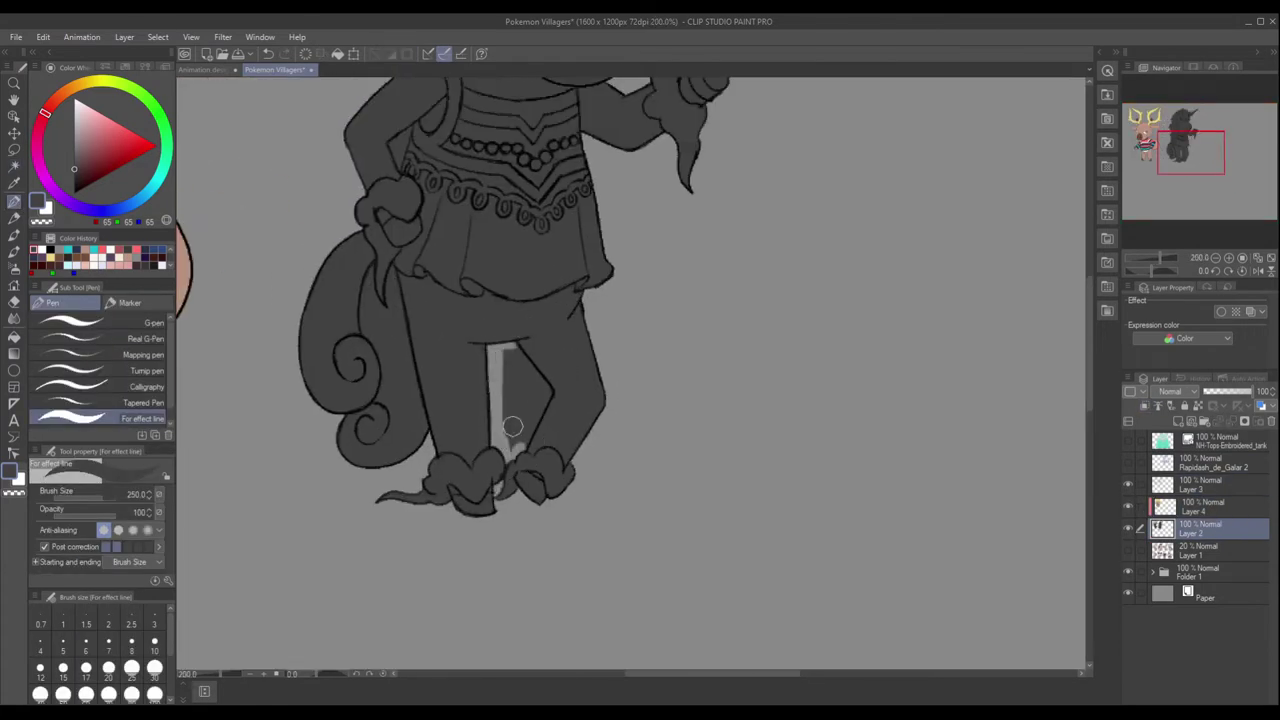
pyautogui.moveTo(404, 122); pyautogui.dragTo(422, 352)
# Paint the unicorn's face, ears and arms white on Layer 4 with the Textured pen.
pyautogui.click(63, 645)
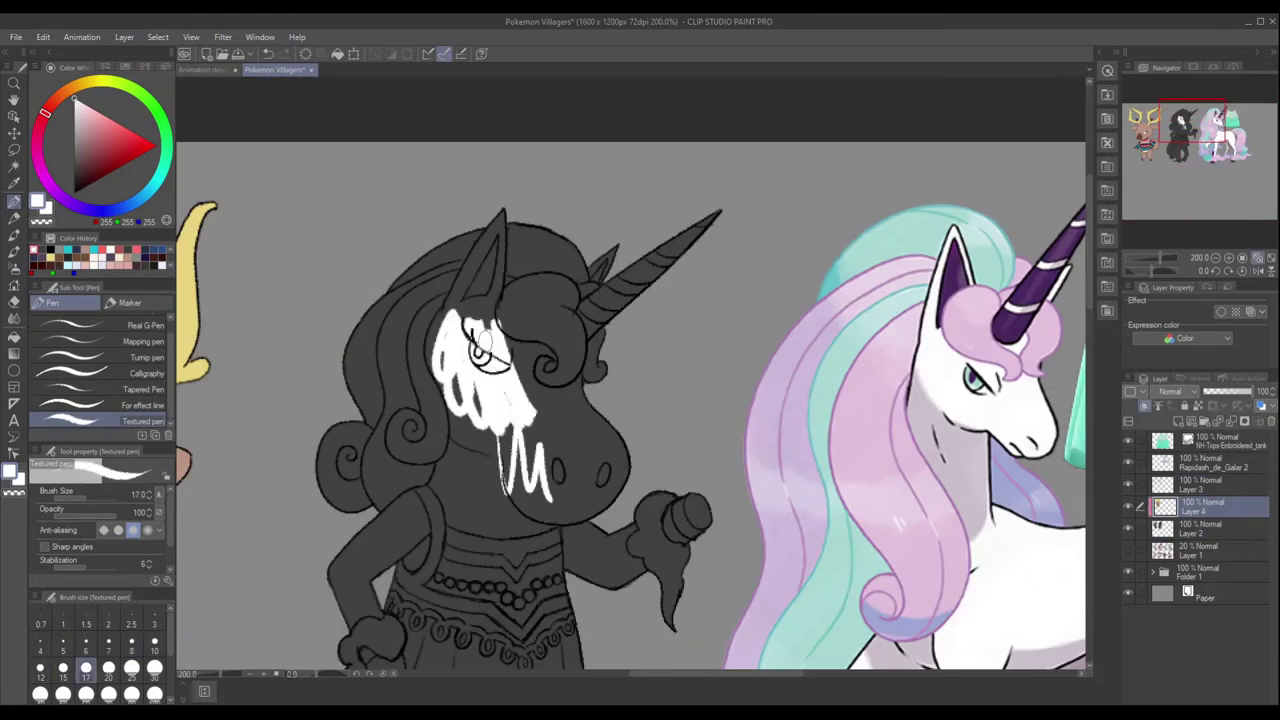
pyautogui.moveTo(520, 270); pyautogui.dragTo(447, 470)
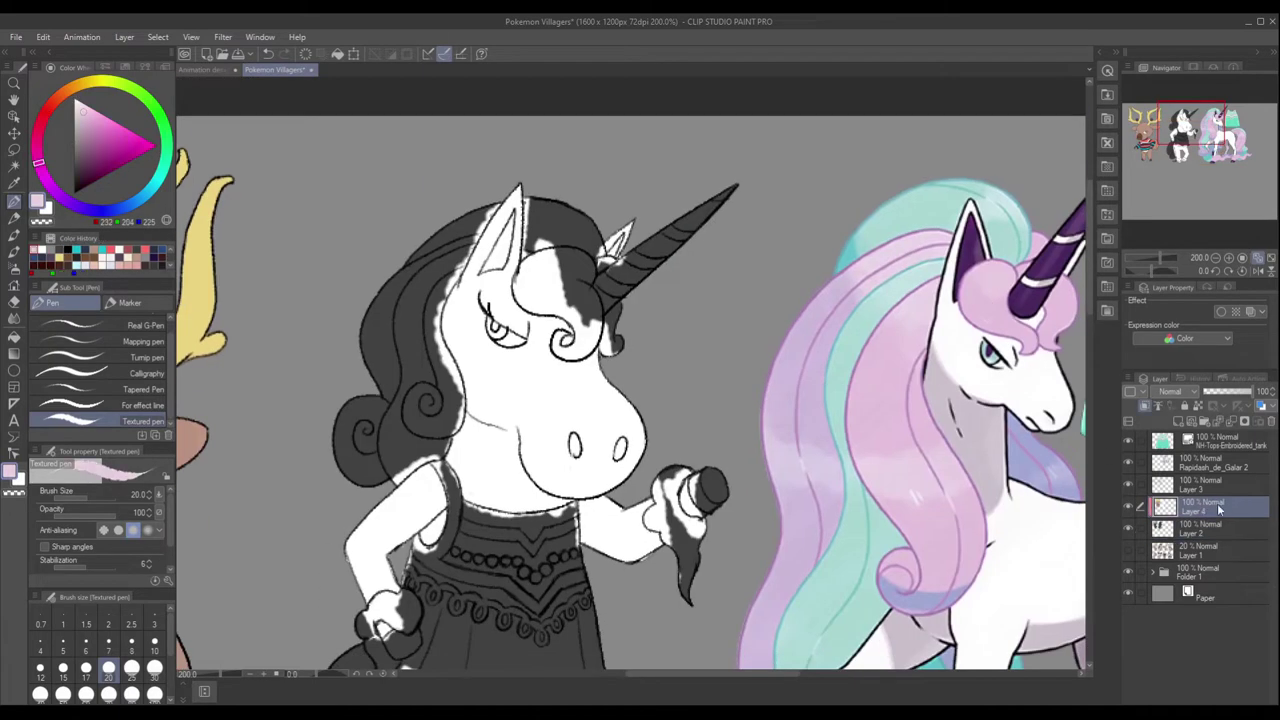
# Paint the unicorn's forelock and front curled lock pale pink and the crown of the mane pale aqua.
pyautogui.moveTo(581, 272)
pyautogui.mouseDown()
pyautogui.moveTo(538, 294)
pyautogui.moveTo(612, 350)
pyautogui.mouseUp()
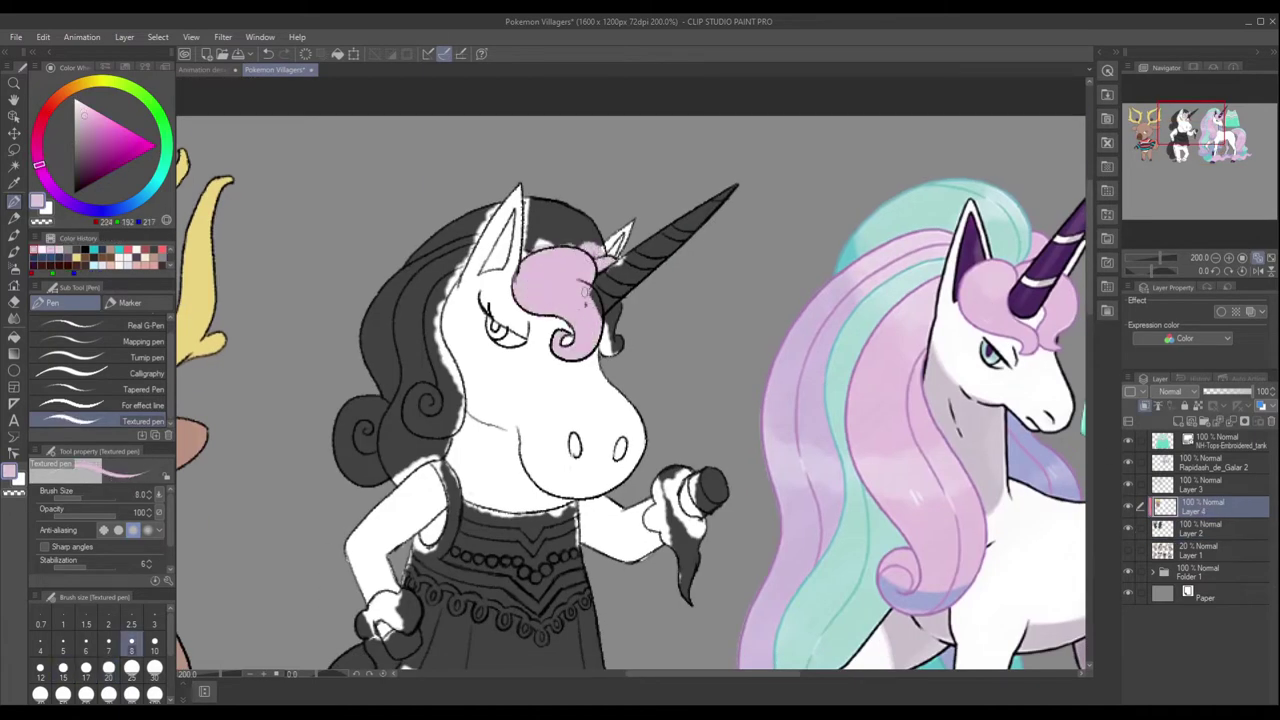
pyautogui.moveTo(575, 205)
pyautogui.mouseDown()
pyautogui.moveTo(535, 235)
pyautogui.moveTo(415, 255)
pyautogui.moveTo(425, 420)
pyautogui.mouseUp()
pyautogui.click(39, 165)
pyautogui.moveTo(455, 270); pyautogui.dragTo(442, 400)
pyautogui.press('x')
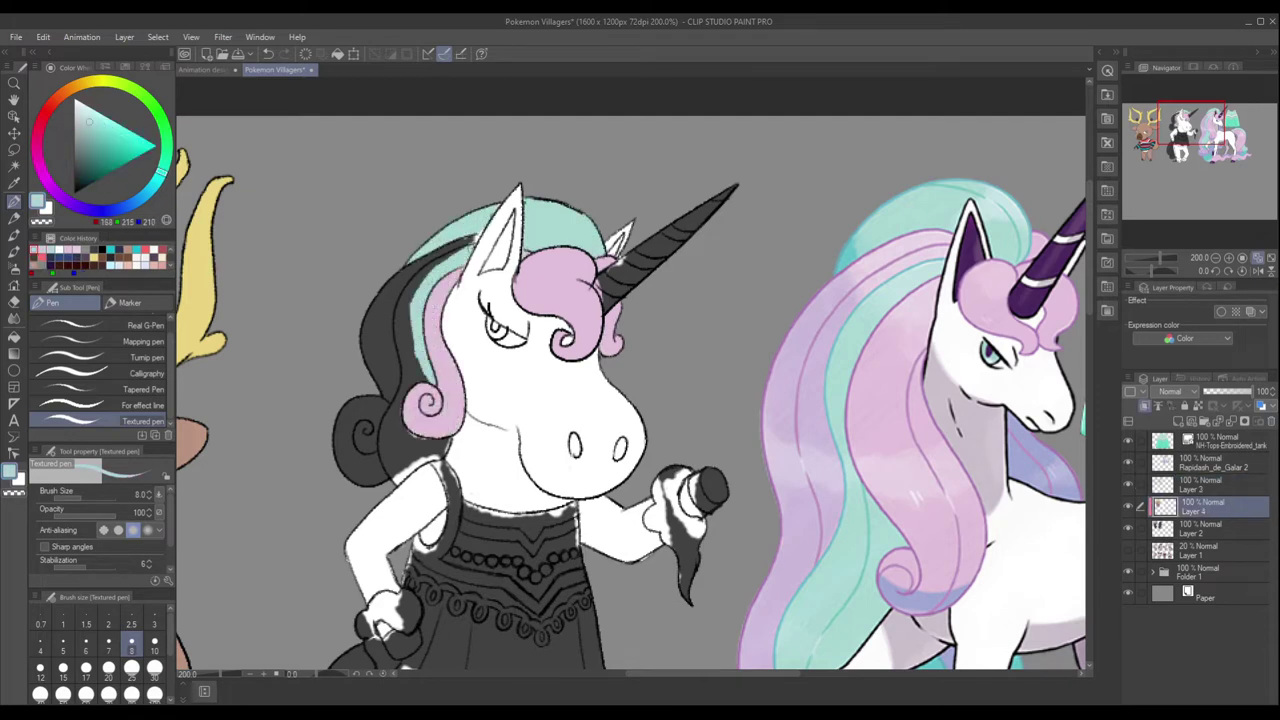
# Paint the mane's middle lock pale aqua and its outer back lock and rear curl pale pink.
pyautogui.moveTo(470, 250); pyautogui.dragTo(395, 480)
pyautogui.moveTo(405, 390); pyautogui.dragTo(445, 475)
pyautogui.press('x')
pyautogui.moveTo(475, 240); pyautogui.dragTo(365, 360)
pyautogui.moveTo(360, 280); pyautogui.dragTo(345, 470)
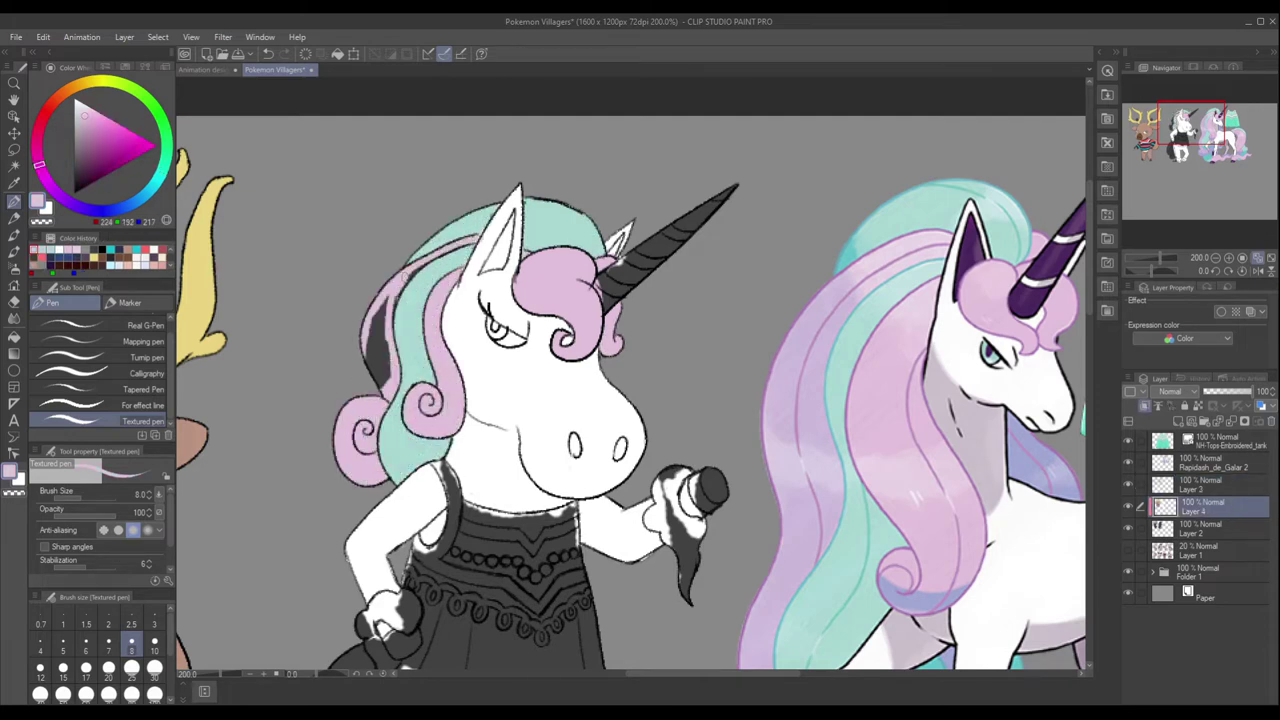
pyautogui.press('x')
pyautogui.moveTo(385, 300); pyautogui.dragTo(372, 390)
pyautogui.press('x')
# Paint the fluffy tufts around both of the unicorn's hand hooves pale pink on Layer 4.
pyautogui.moveTo(665, 470)
pyautogui.mouseDown()
pyautogui.moveTo(685, 495)
pyautogui.moveTo(688, 600)
pyautogui.moveTo(660, 550)
pyautogui.mouseUp()
pyautogui.moveTo(630, 400); pyautogui.dragTo(616, 338)
pyautogui.click(1205, 485)
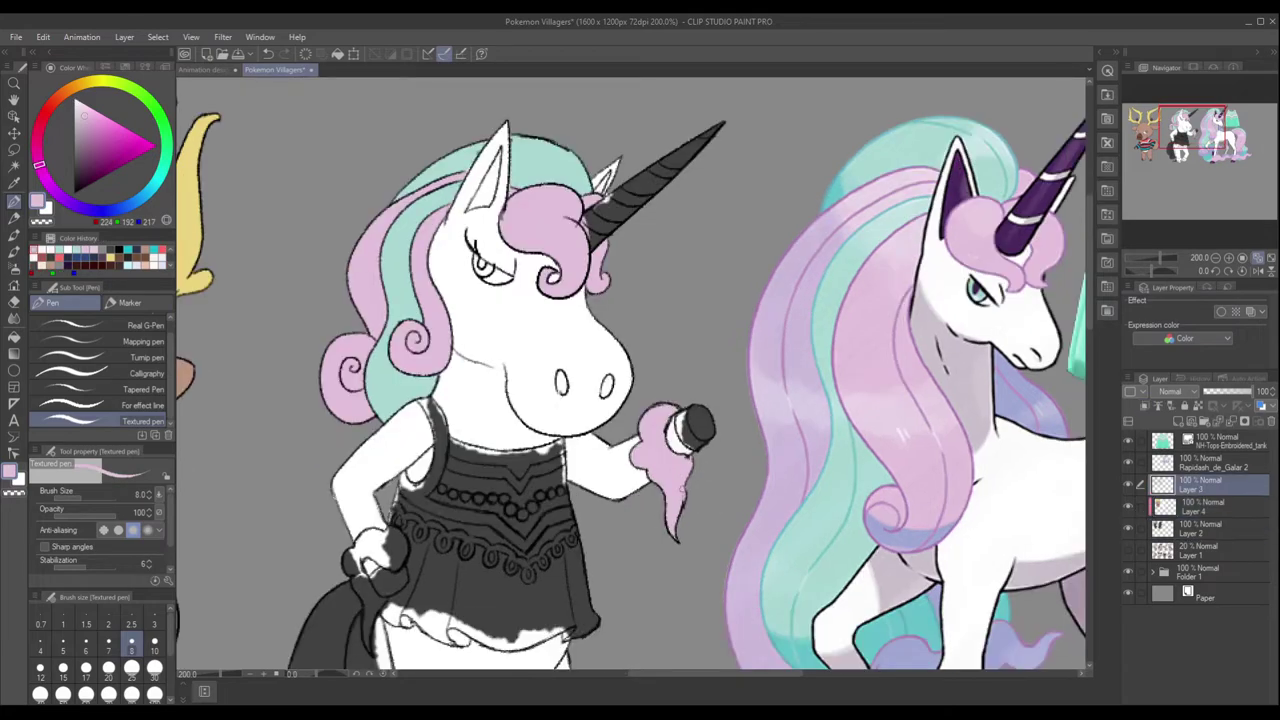
pyautogui.click(1205, 507)
pyautogui.moveTo(690, 425); pyautogui.dragTo(751, 306)
pyautogui.moveTo(470, 415)
pyautogui.mouseDown()
pyautogui.moveTo(445, 455)
pyautogui.moveTo(440, 540)
pyautogui.mouseUp()
pyautogui.moveTo(757, 309)
pyautogui.mouseDown()
pyautogui.moveTo(320, 294)
pyautogui.moveTo(850, 197)
pyautogui.mouseUp()
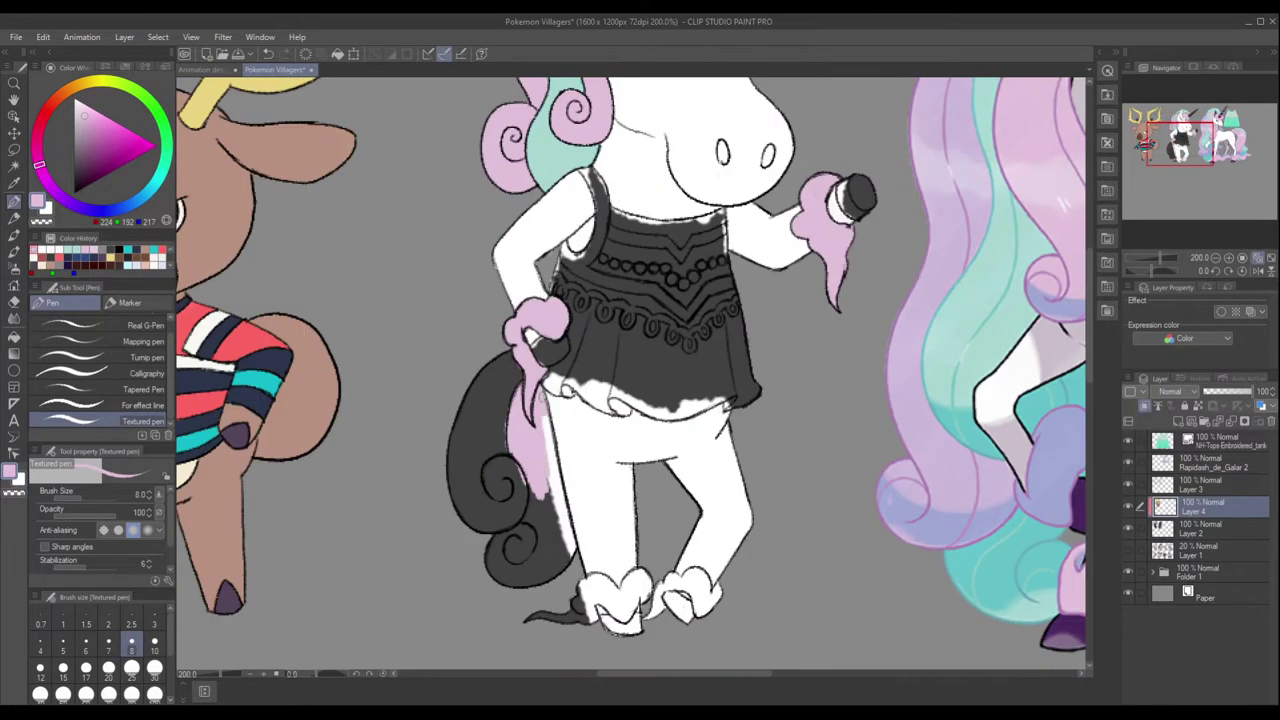
# Paint the tail's inner lock and lower curl pale pink and its outer lock and upper curl pale aqua.
pyautogui.moveTo(540, 400); pyautogui.dragTo(525, 580)
pyautogui.press('x')
pyautogui.moveTo(480, 460); pyautogui.dragTo(510, 520)
pyautogui.moveTo(460, 390); pyautogui.dragTo(480, 510)
# Paint the unicorn's hand and foot hooves dark purple and the tufts around the feet pale pink.
pyautogui.click(91, 168)
pyautogui.click(86, 667)
pyautogui.moveTo(848, 185); pyautogui.dragTo(862, 212)
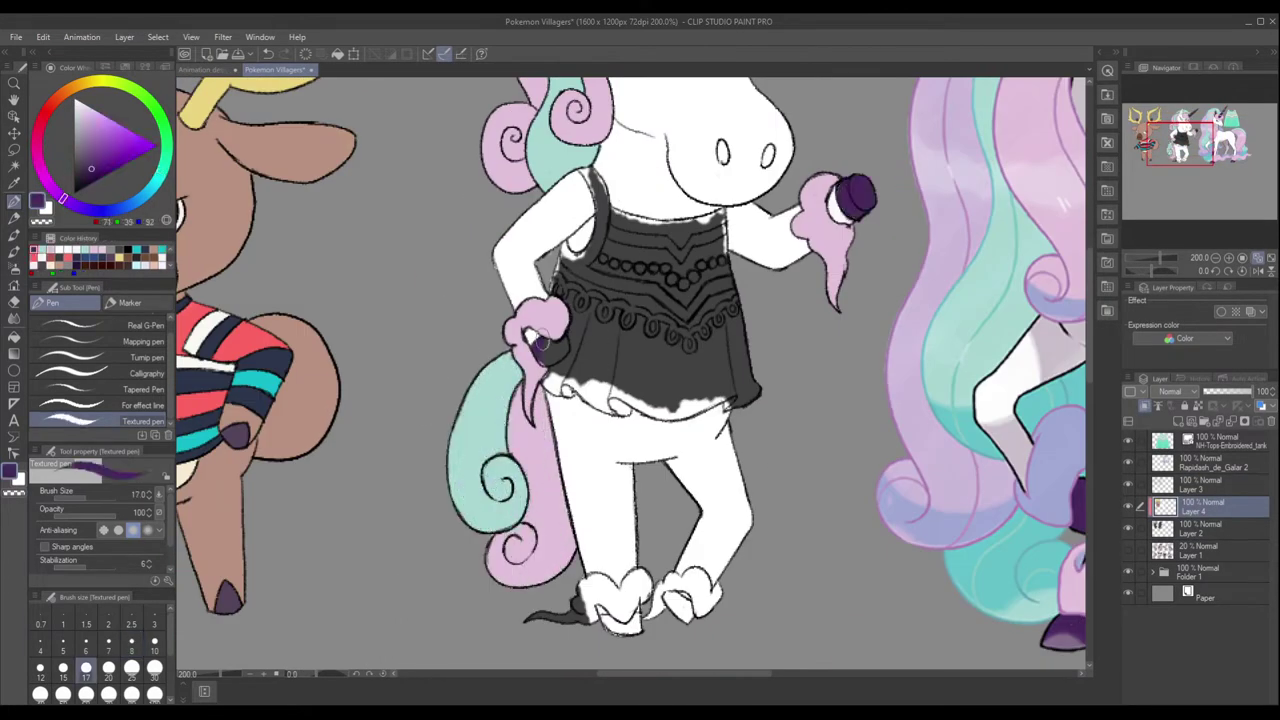
pyautogui.click(131, 650)
pyautogui.moveTo(536, 334); pyautogui.dragTo(558, 360)
pyautogui.moveTo(604, 620)
pyautogui.mouseDown()
pyautogui.moveTo(640, 632)
pyautogui.moveTo(700, 615)
pyautogui.mouseUp()
pyautogui.moveTo(630, 612); pyautogui.dragTo(645, 635)
pyautogui.keyDown('alt'); pyautogui.click(530, 560); pyautogui.keyUp('alt')
pyautogui.moveTo(526, 615); pyautogui.dragTo(712, 602)
# Paint the unicorn's embroidered tank bright teal with the Textured pen, finishing at brush size 12.
pyautogui.click(36, 200)
pyautogui.scroll(-3, 630, 370)
pyautogui.scroll(3, 630, 370)
pyautogui.moveTo(450, 405)
pyautogui.mouseDown()
pyautogui.moveTo(448, 496)
pyautogui.moveTo(503, 541)
pyautogui.moveTo(550, 551)
pyautogui.moveTo(640, 530)
pyautogui.mouseUp()
pyautogui.moveTo(620, 480); pyautogui.dragTo(530, 420)
pyautogui.click(40, 667)
pyautogui.moveTo(490, 520); pyautogui.dragTo(610, 360)
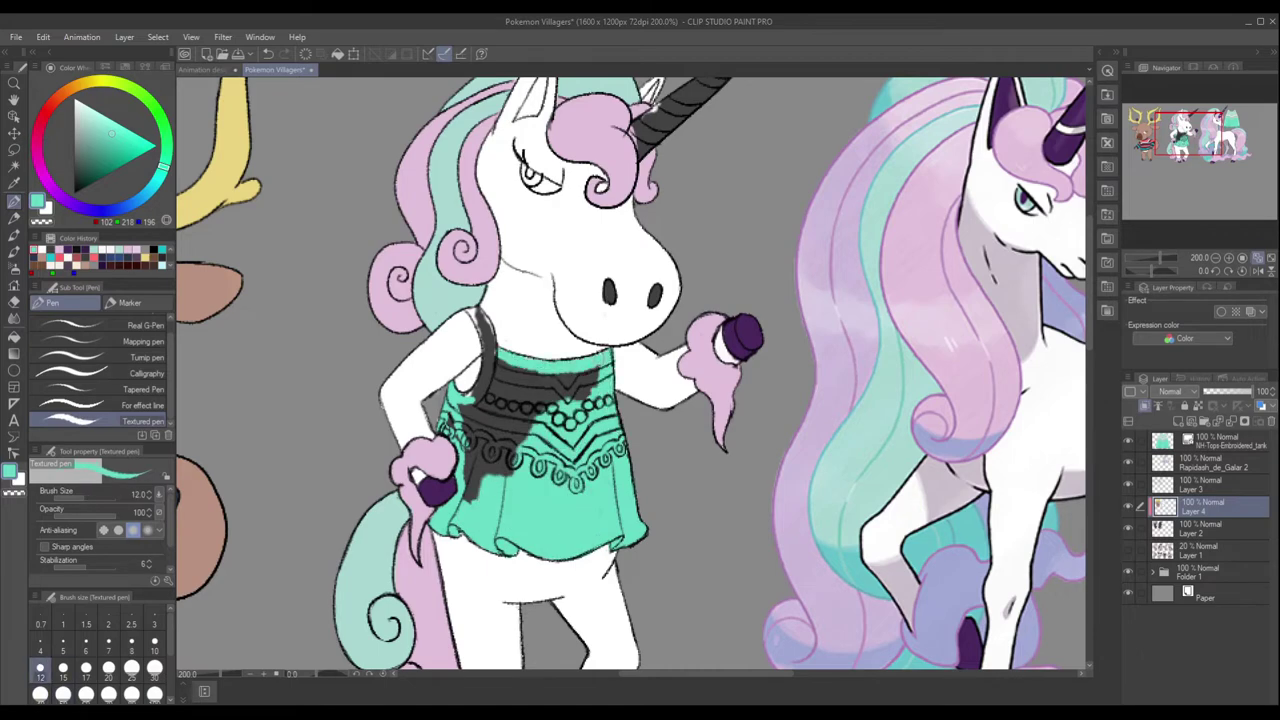
pyautogui.moveTo(470, 380)
pyautogui.mouseDown()
pyautogui.moveTo(590, 480)
pyautogui.moveTo(500, 392)
pyautogui.mouseUp()
# Paint the tank's strap, V-shaped bands and looped lace trim off-white with a size 10 brush.
pyautogui.keyDown('alt'); pyautogui.click(540, 250); pyautogui.keyUp('alt')
pyautogui.click(154, 650)
pyautogui.moveTo(600, 400); pyautogui.dragTo(614, 434)
pyautogui.moveTo(490, 345)
pyautogui.mouseDown()
pyautogui.moveTo(487, 442)
pyautogui.moveTo(600, 490)
pyautogui.mouseUp()
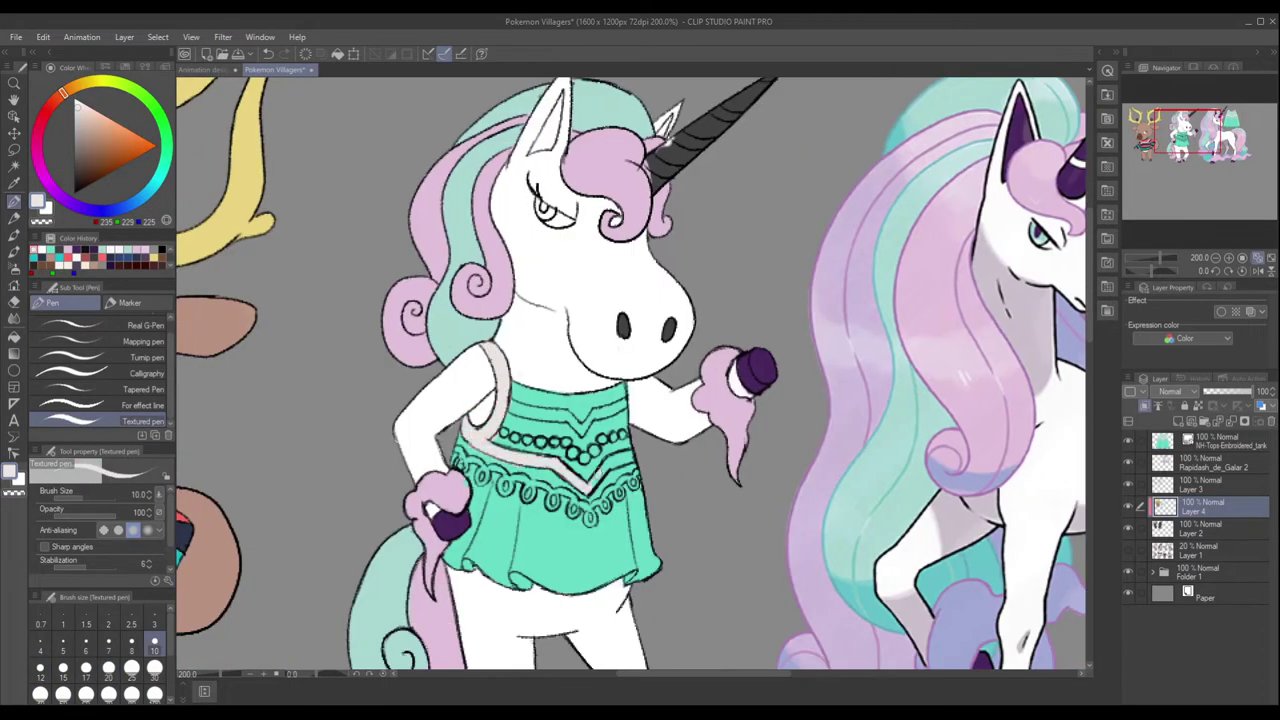
pyautogui.moveTo(510, 408); pyautogui.dragTo(625, 410)
pyautogui.moveTo(455, 462); pyautogui.dragTo(640, 490)
pyautogui.moveTo(500, 448); pyautogui.dragTo(630, 440)
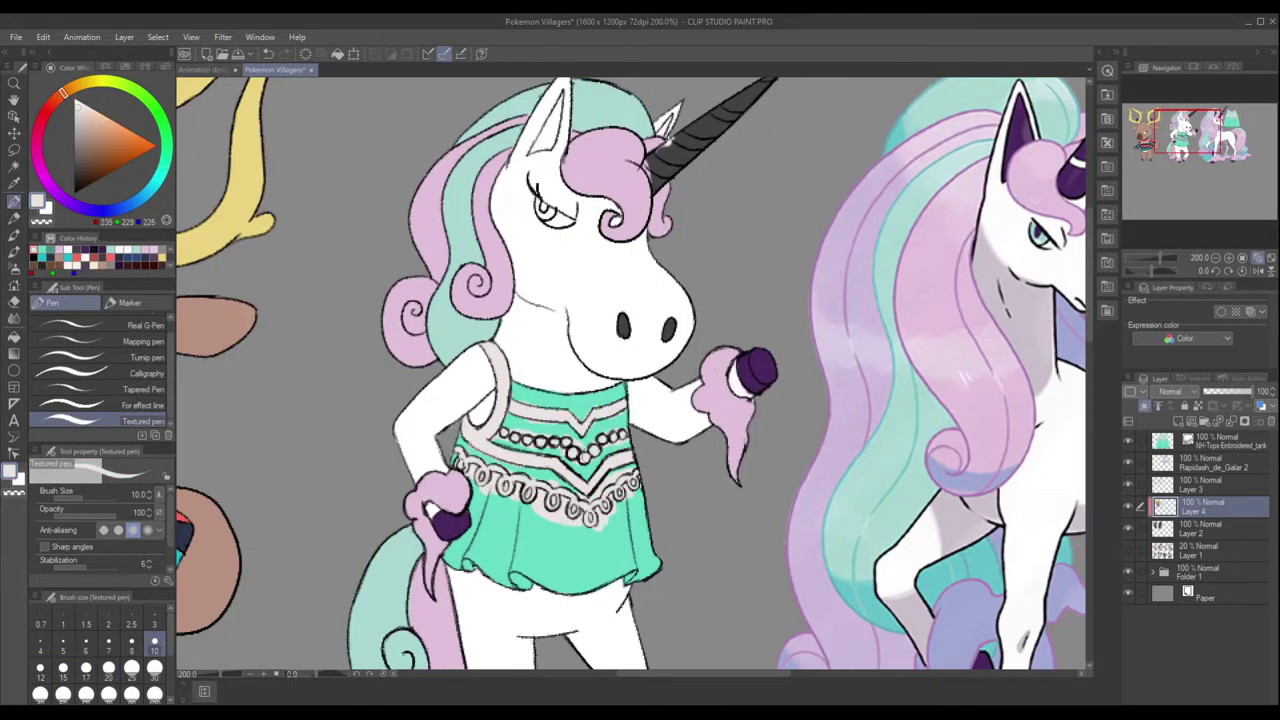
# Sample the tank's teal and repaint the excess off-white around and below the lace loops.
pyautogui.keyDown('alt'); pyautogui.click(595, 463); pyautogui.keyUp('alt')
pyautogui.scroll(2, 595, 463)
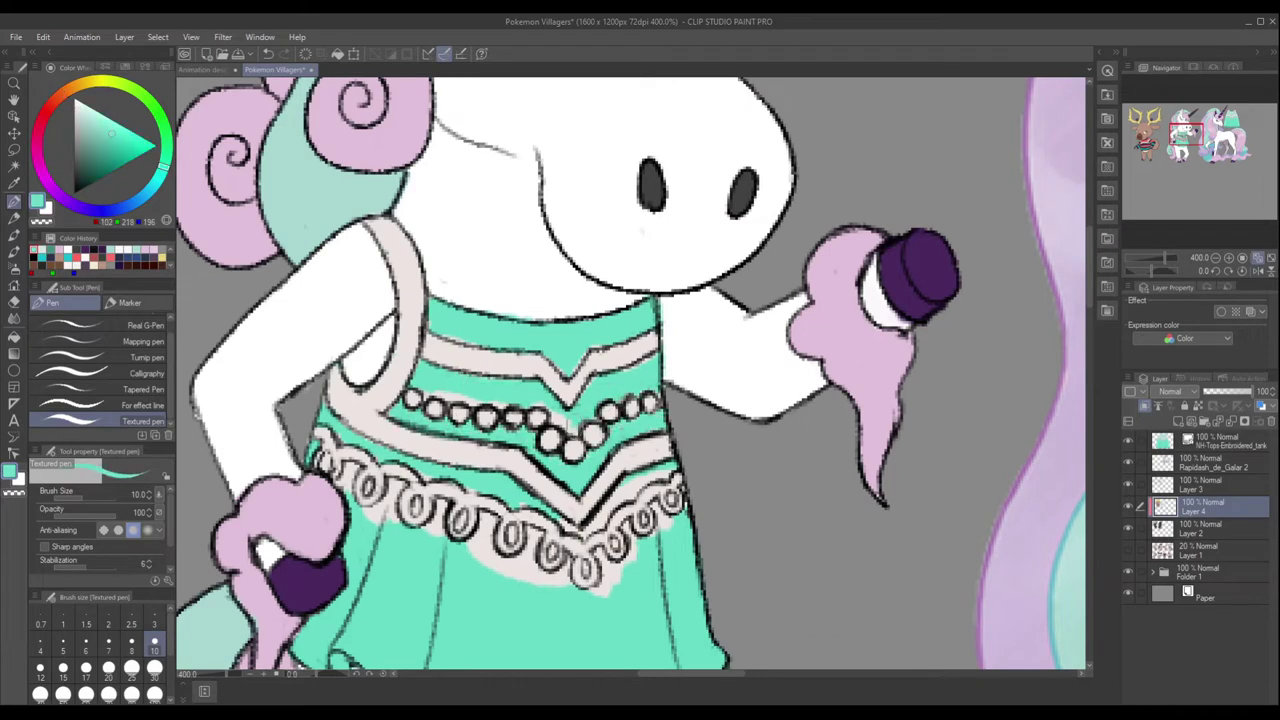
pyautogui.moveTo(588, 530); pyautogui.dragTo(676, 530)
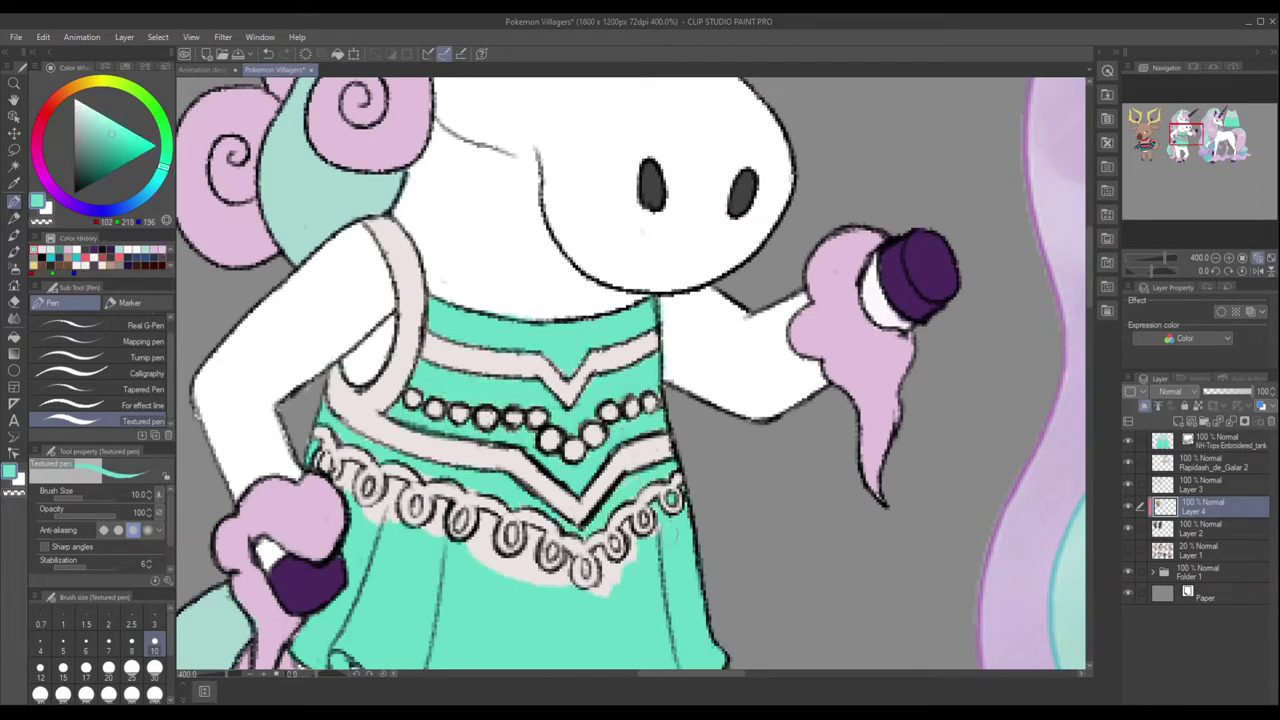
pyautogui.moveTo(545, 555); pyautogui.dragTo(378, 515)
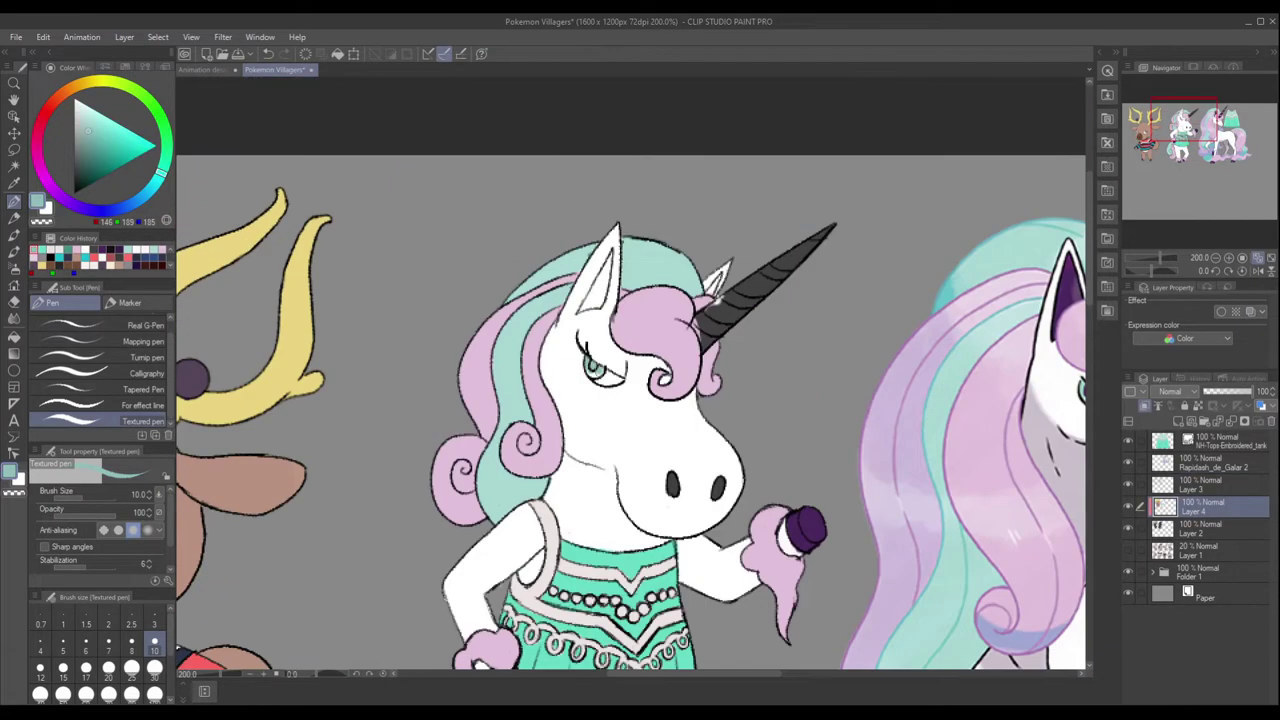
# Paint the unicorn's horn and inner ear dark purple with a size 5 brush.
pyautogui.moveTo(630, 400); pyautogui.dragTo(520, 367)
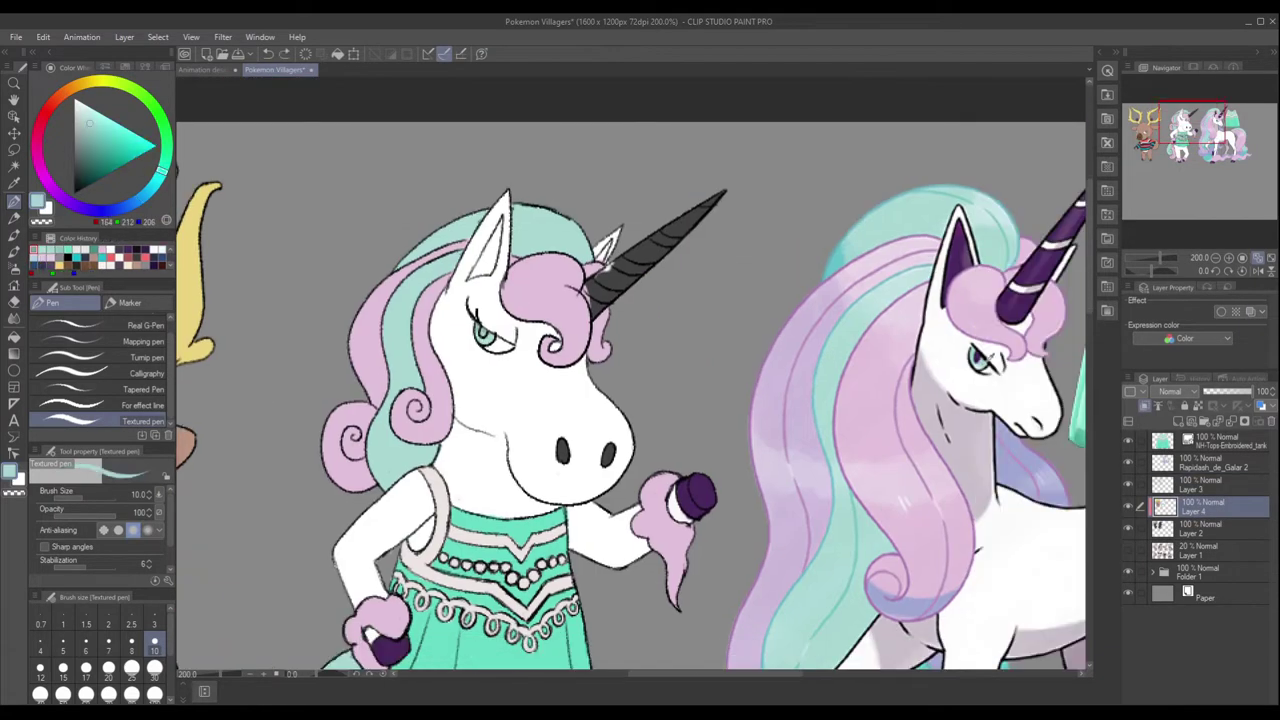
pyautogui.click(63, 645)
pyautogui.click(88, 172)
pyautogui.click(91, 167)
pyautogui.moveTo(588, 305); pyautogui.dragTo(712, 207)
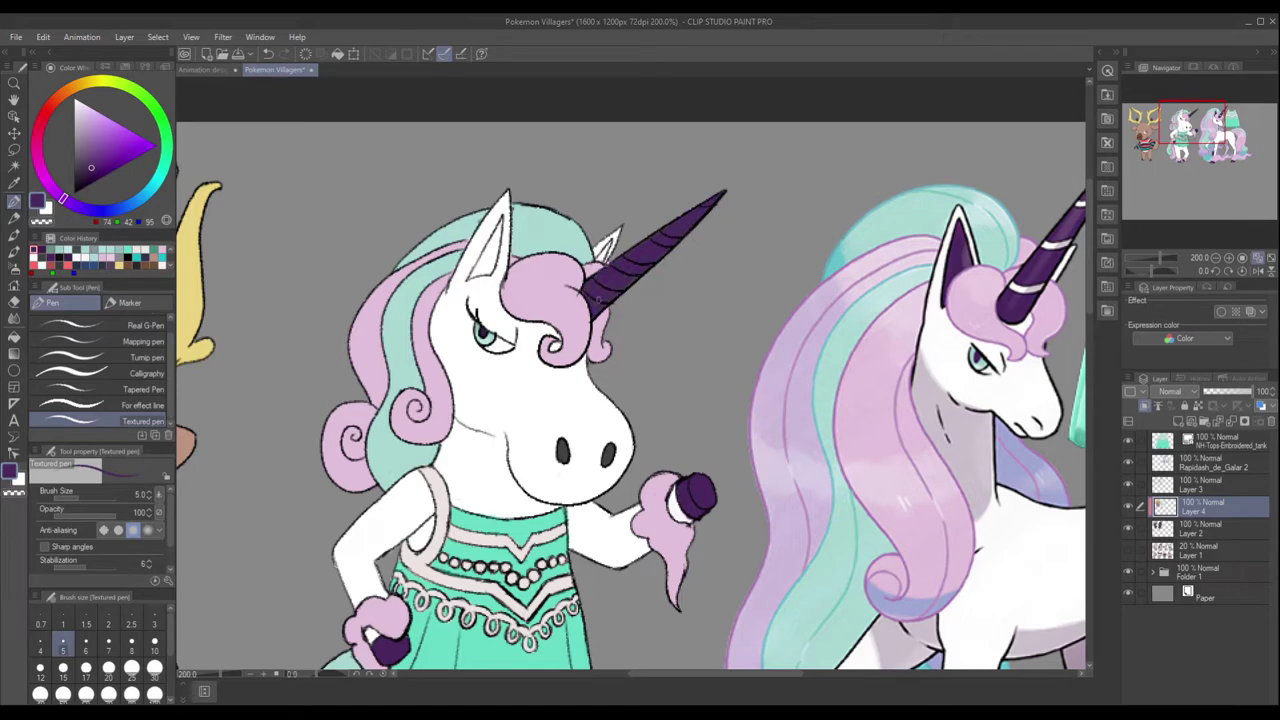
pyautogui.moveTo(598, 260); pyautogui.dragTo(610, 244)
# Paint pale pink bands across the horn and show the line art on Layer 3 again.
pyautogui.keyDown('alt'); pyautogui.click(600, 330); pyautogui.keyUp('alt')
pyautogui.moveTo(584, 300); pyautogui.dragTo(614, 280)
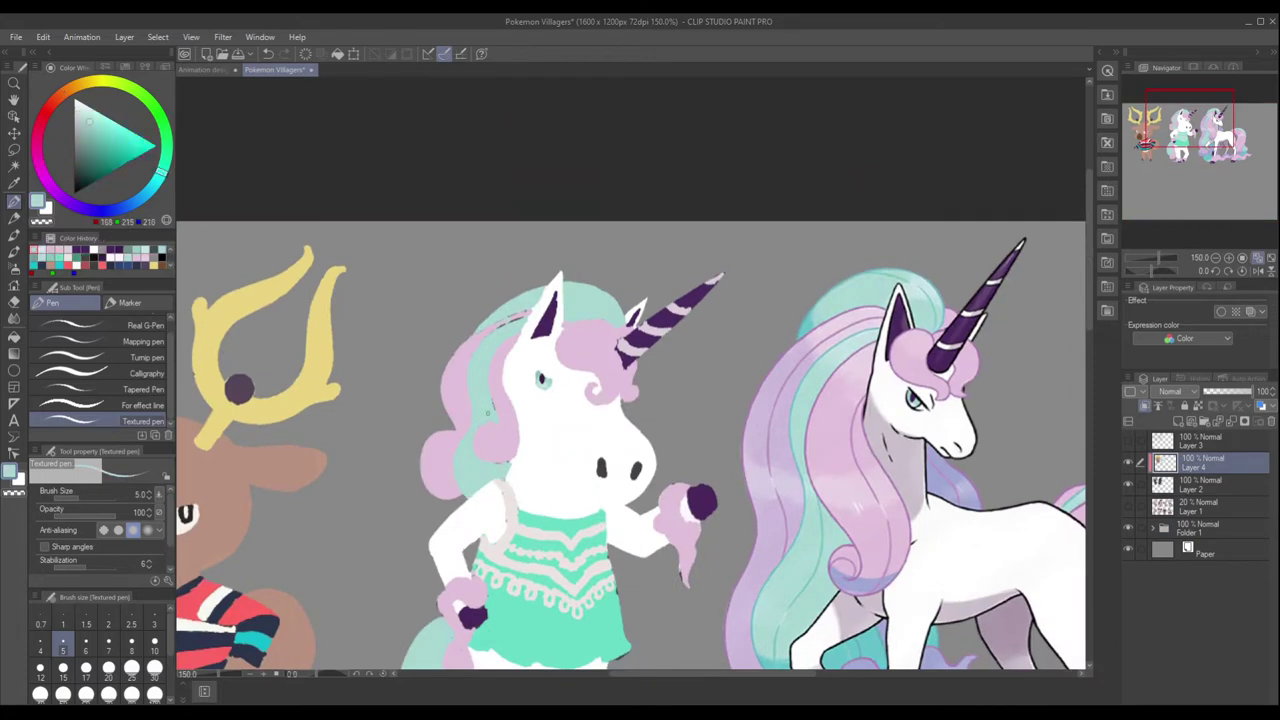
pyautogui.click(1128, 441)
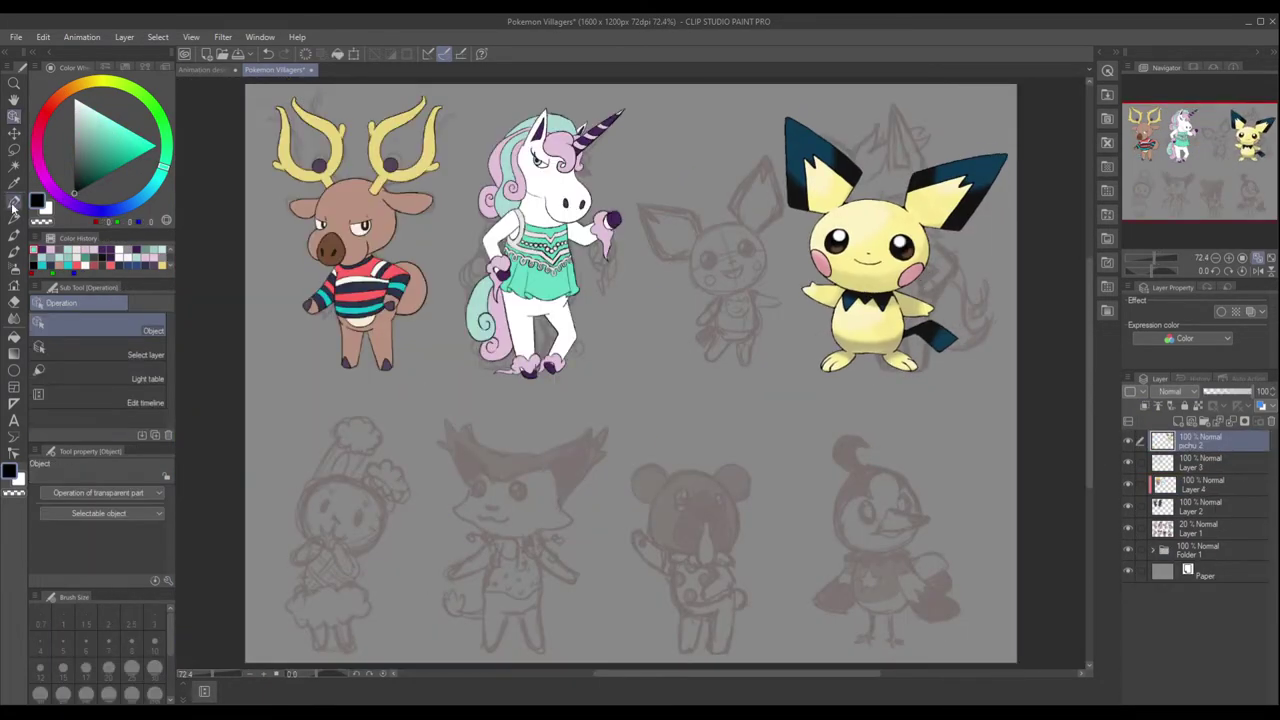
# Ink the Pichu villager's round head and raised ear with the Real G-Pen, placing the ear's lines on their own layer.
pyautogui.click(13, 203)
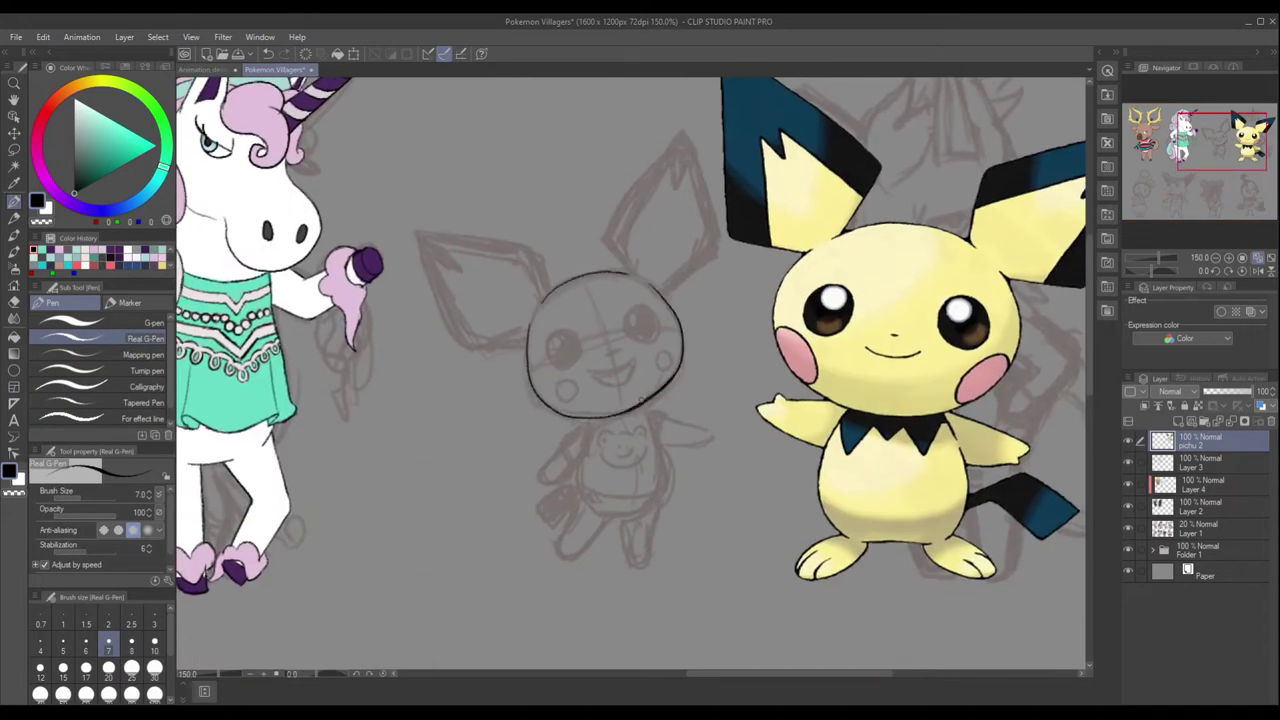
pyautogui.press('m')
pyautogui.moveTo(700, 120); pyautogui.dragTo(610, 268)
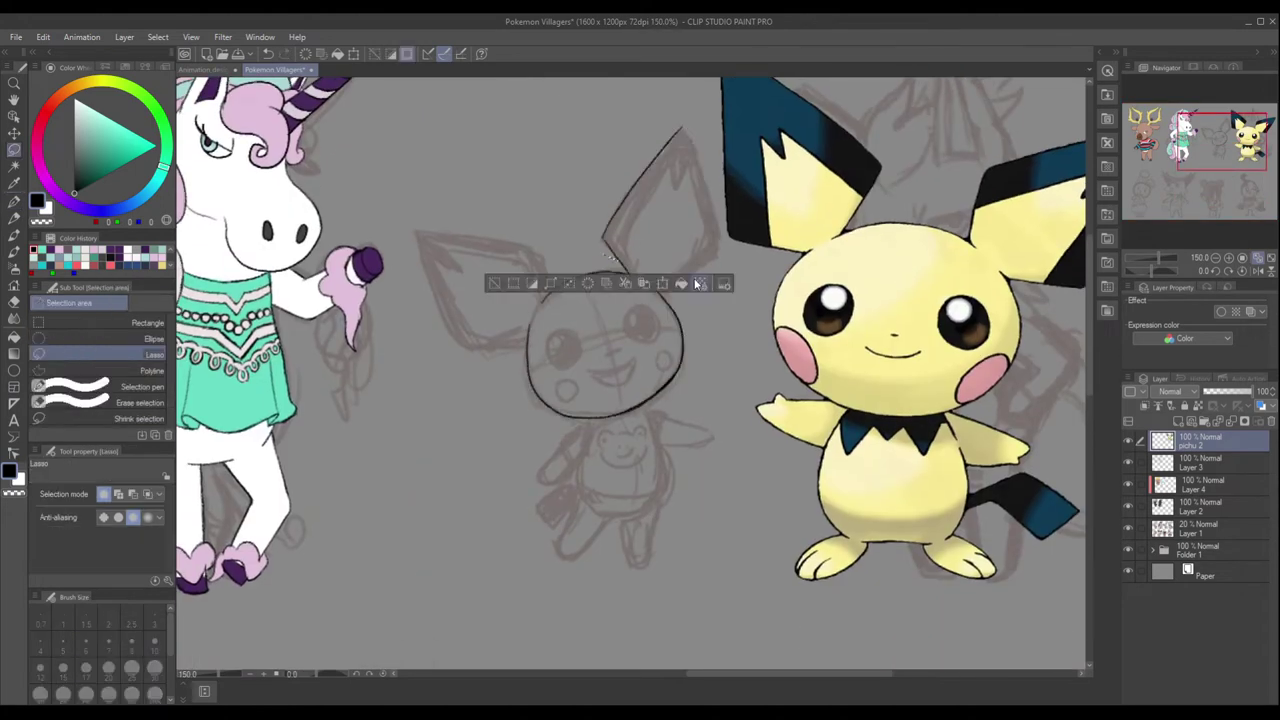
pyautogui.hotkey('ctrl', 'c')
pyautogui.hotkey('ctrl', 'v')
pyautogui.hotkey('ctrl', 't')
pyautogui.press('Return')
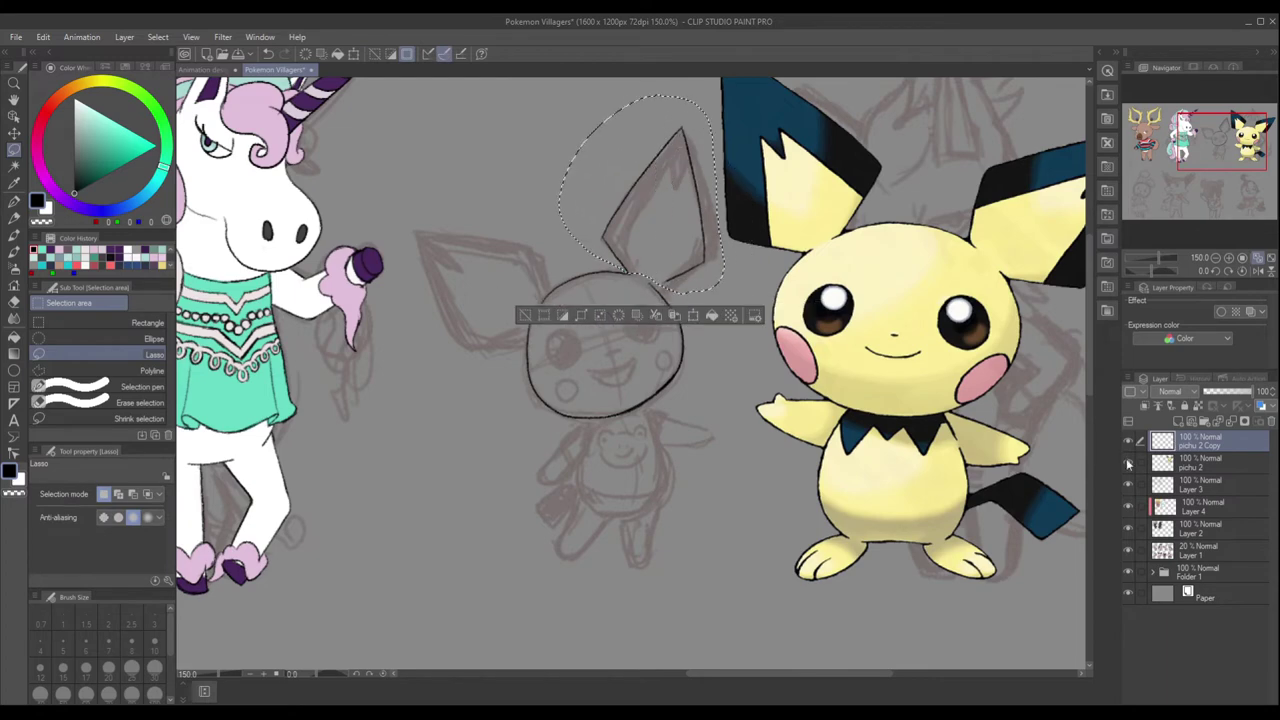
# Separate the head's lines from the pichu 2 reference layer and merge them with the ear's lines.
pyautogui.click(1200, 463)
pyautogui.moveTo(727, 380); pyautogui.dragTo(690, 420)
pyautogui.hotkey('ctrl', 'e')
pyautogui.hotkey('ctrl', 'd')
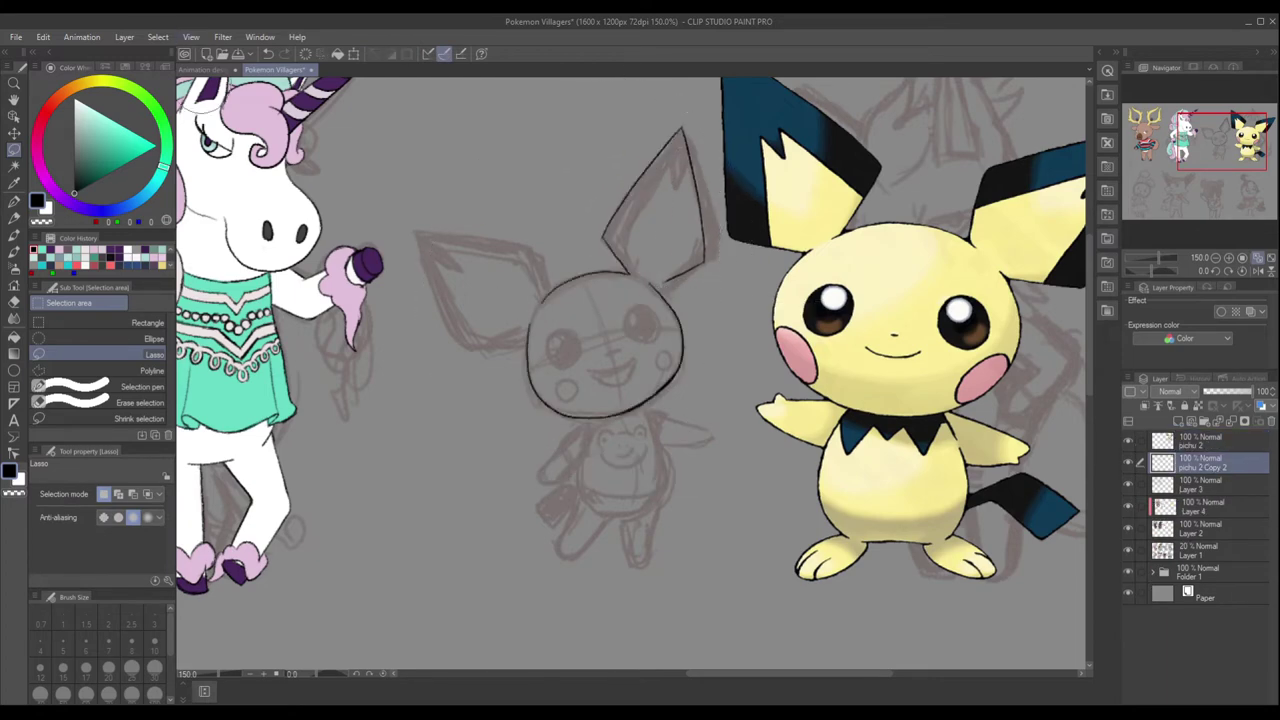
# Rotate and shift the raised ear's lines onto the head, and ink the zigzag-tipped inner ear.
pyautogui.hotkey('ctrl', 't')
pyautogui.moveTo(689, 110); pyautogui.dragTo(700, 125)
pyautogui.press('Return')
pyautogui.press('p')
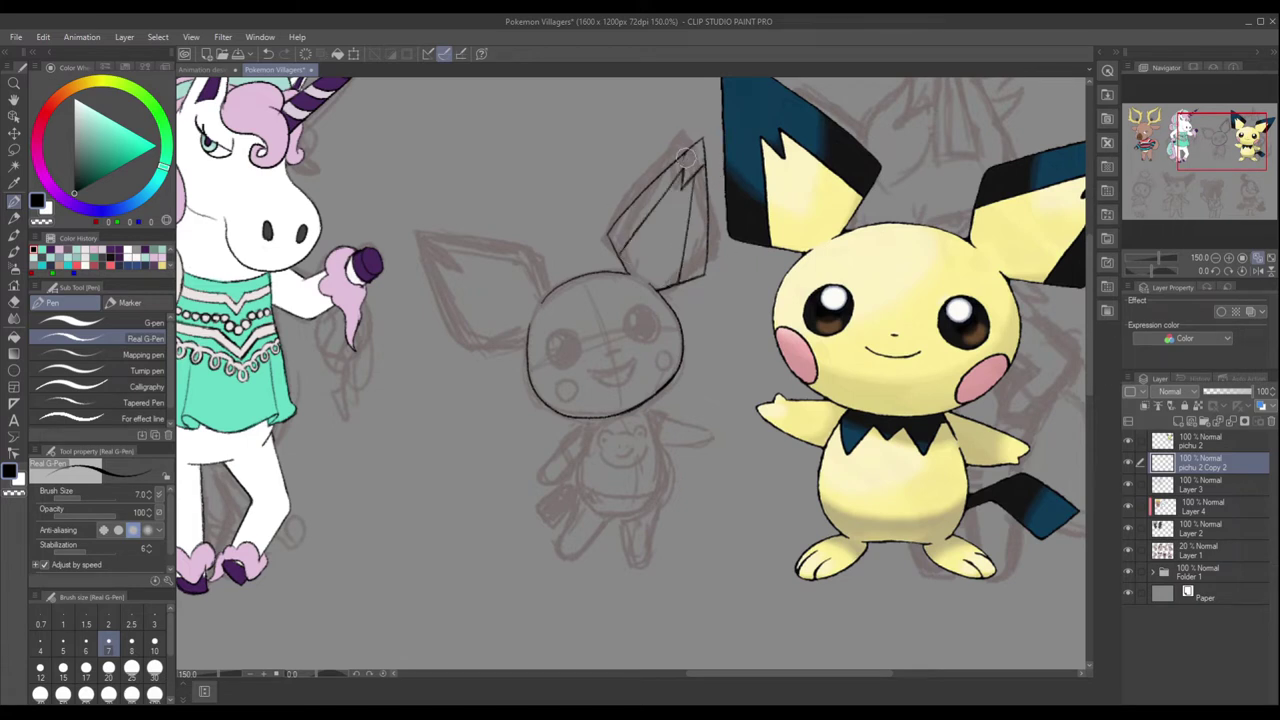
# Duplicate the inked ear, flip it horizontally and rotate it into place on the other side of the head.
pyautogui.press('m')
pyautogui.moveTo(686, 140); pyautogui.dragTo(690, 150)
pyautogui.hotkey('ctrl', 'c')
pyautogui.hotkey('ctrl', 'v')
pyautogui.hotkey('ctrl', 't')
pyautogui.moveTo(660, 220)
pyautogui.mouseDown()
pyautogui.moveTo(490, 290)
pyautogui.moveTo(521, 272)
pyautogui.mouseUp()
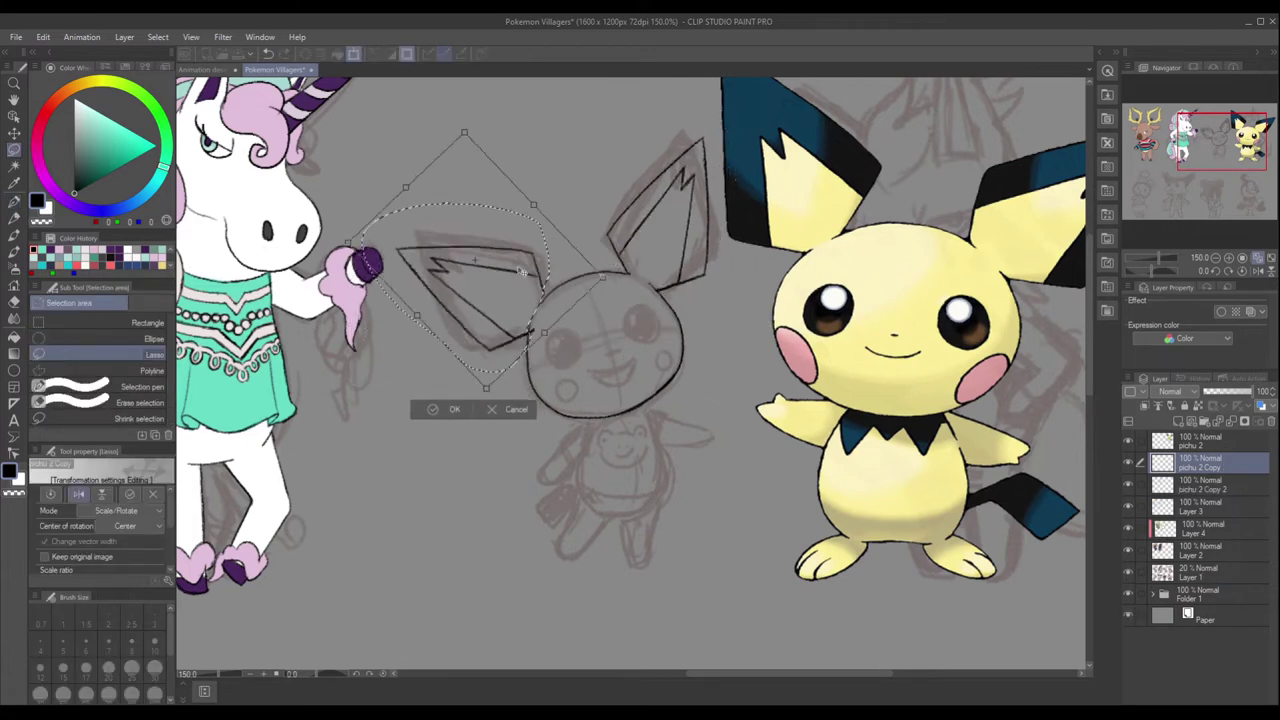
pyautogui.press('Return')
pyautogui.press('p')
pyautogui.hotkey('ctrl', '0')
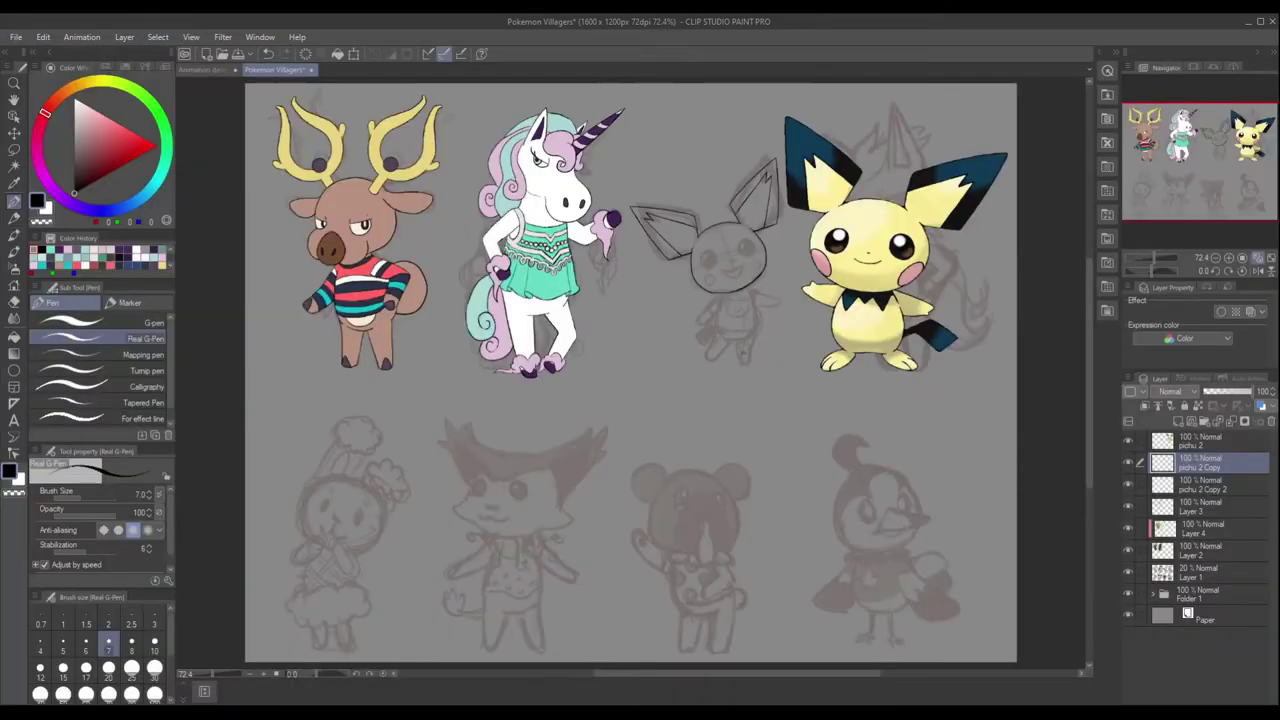
# Ink the Pichu villager's round eyes with highlights, small nose, open smiling mouth and curved cheek patches.
pyautogui.press('Tab')
pyautogui.scroll(4, 642, 452)
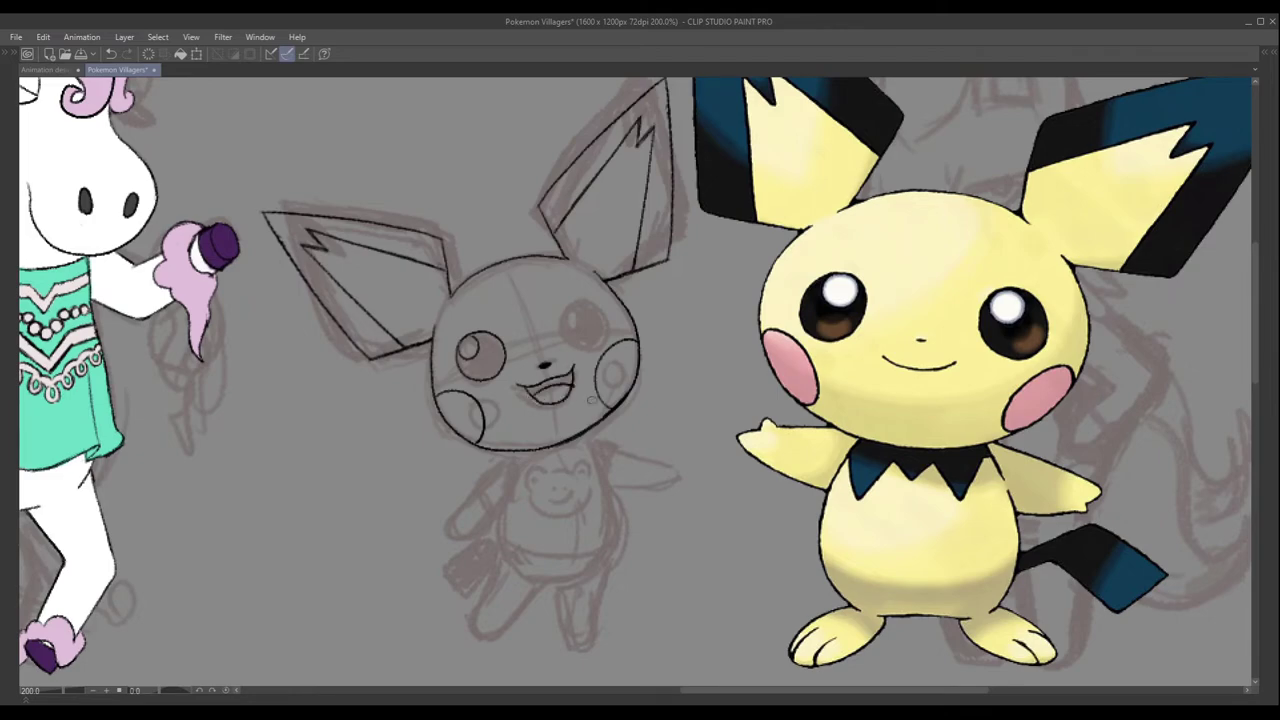
pyautogui.press('Tab')
pyautogui.hotkey('ctrl', '0')
pyautogui.scroll(4, 757, 215)
# Check the face in a mirrored canvas view, restore the view, and merge the copied eye and ear layers into pichu 2 Copy 2.
pyautogui.click(1245, 270)
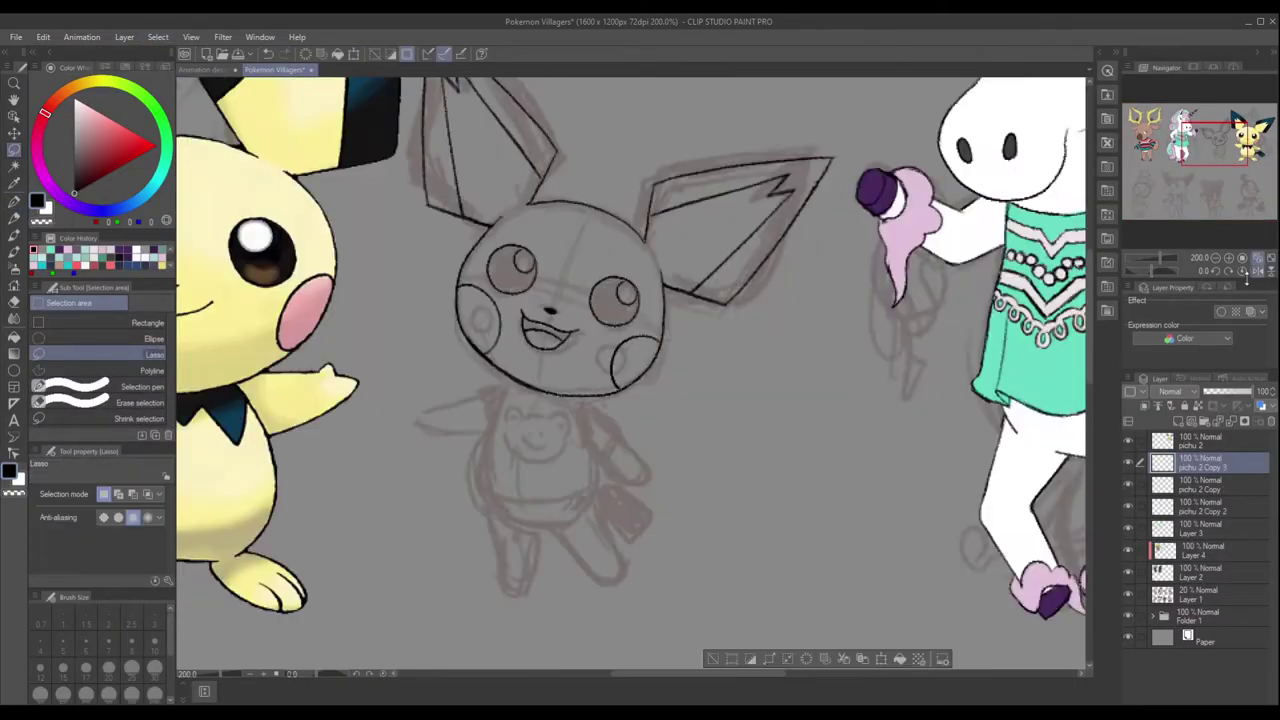
pyautogui.hotkey('ctrl', '0')
pyautogui.click(1245, 270)
pyautogui.scroll(4, 652, 454)
pyautogui.hotkey('ctrl', 'e')
pyautogui.hotkey('ctrl', 'e')
# Ink the Pichu villager's arms, legs, tail and short-sleeved tee with a frog face on its chest.
pyautogui.press('p')
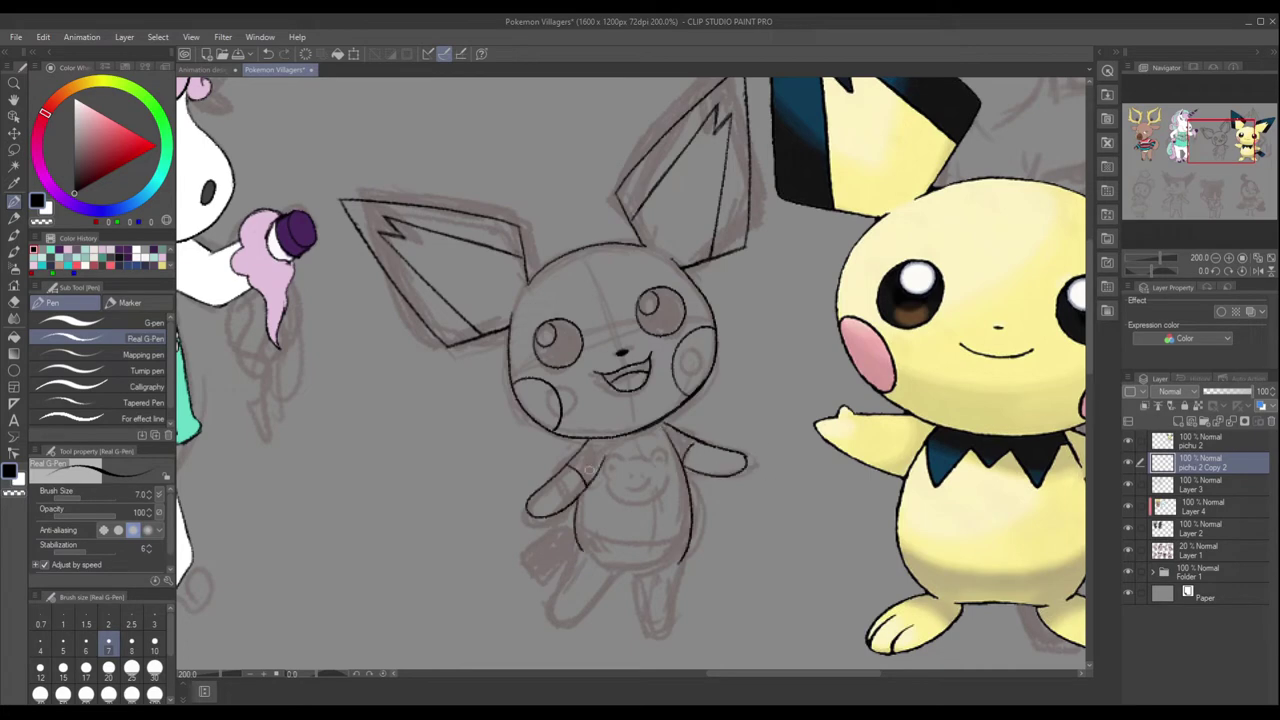
pyautogui.scroll(-2, 540, 540)
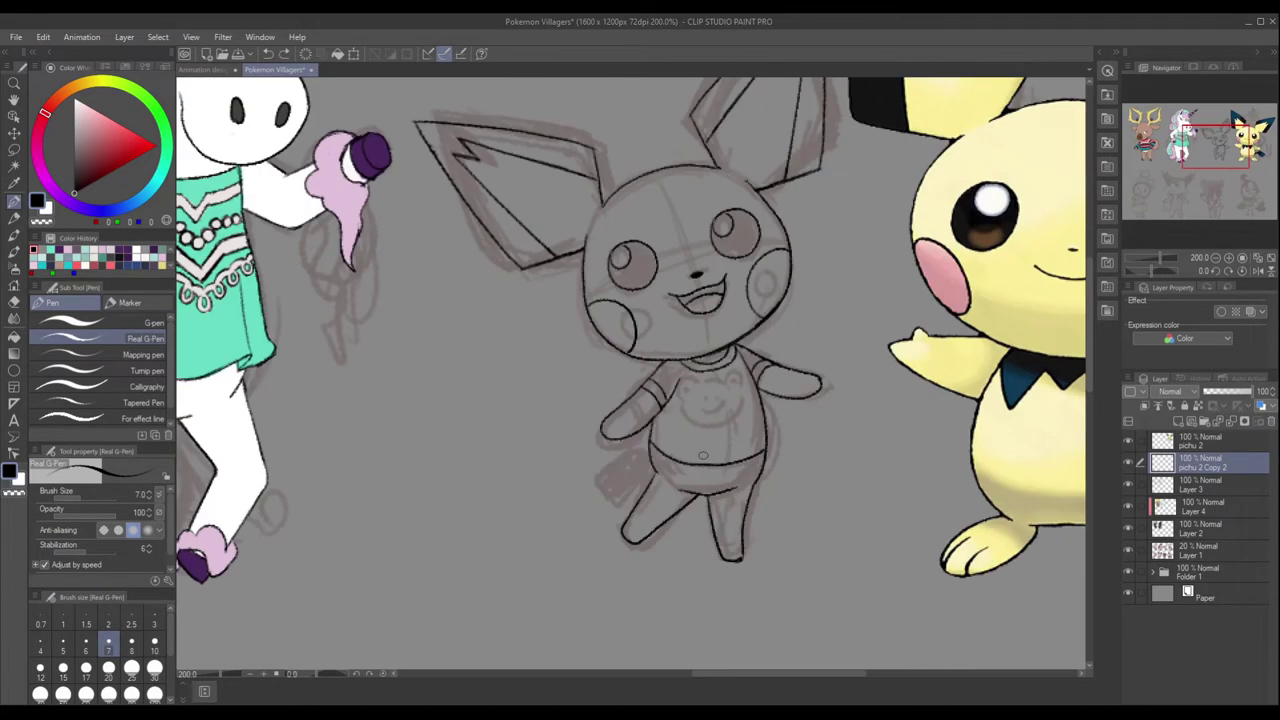
pyautogui.scroll(2, 613, 463)
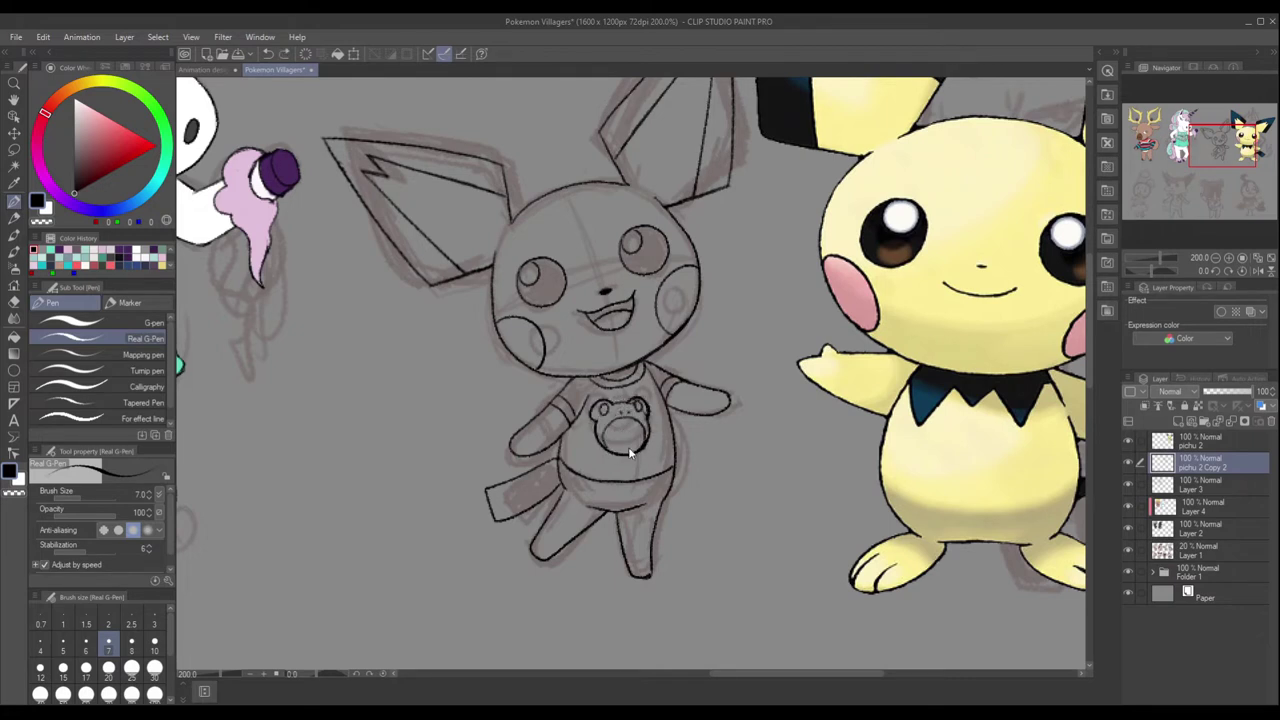
pyautogui.scroll(-5, 725, 523)
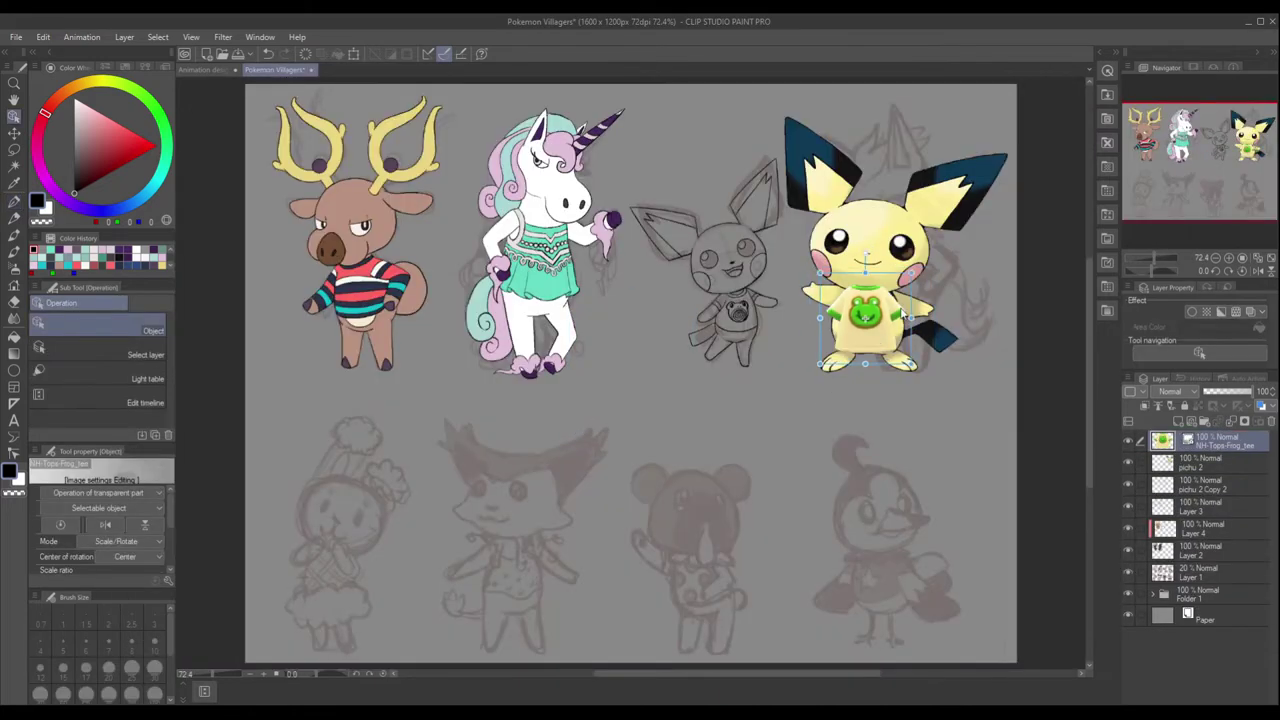
# Merge the pichu 2 Copy 2 line art down into Layer 3, and choose the Calligraphy pen on Layer 2.
pyautogui.scroll(4, 861, 411)
pyautogui.moveTo(861, 411); pyautogui.dragTo(901, 668)
pyautogui.click(1200, 486)
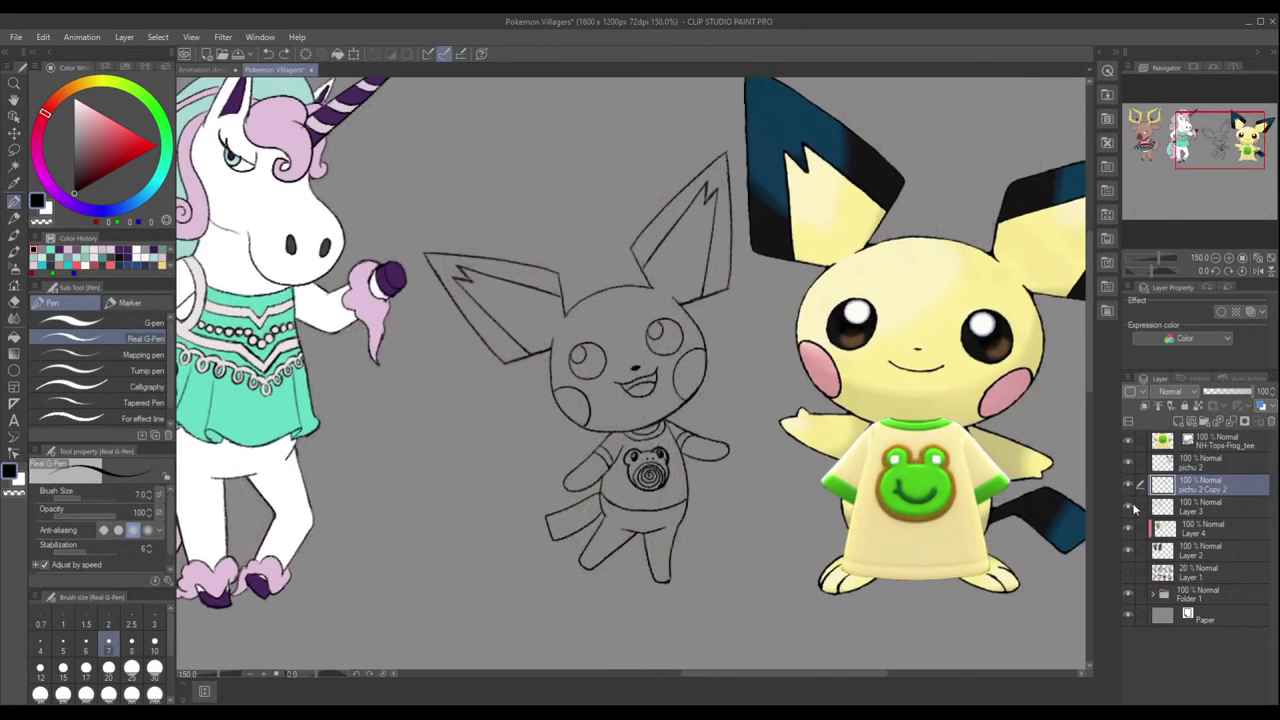
pyautogui.hotkey('ctrl', 'e')
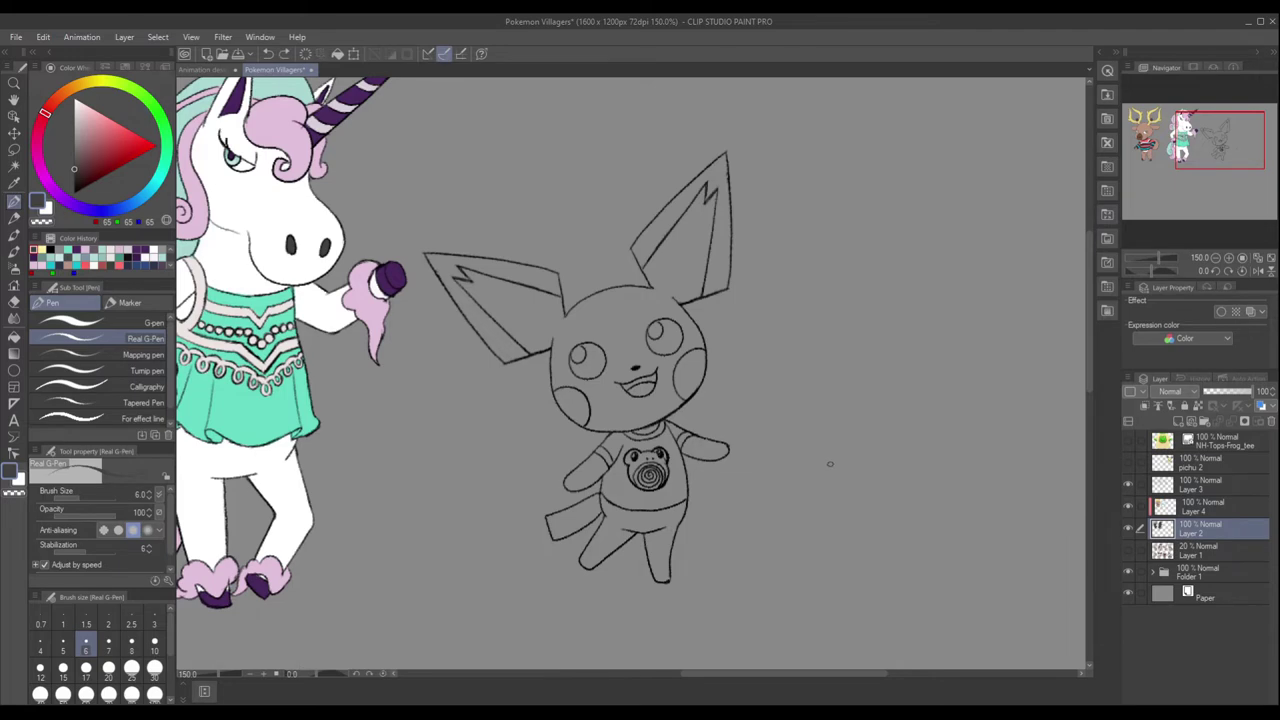
pyautogui.click(100, 386)
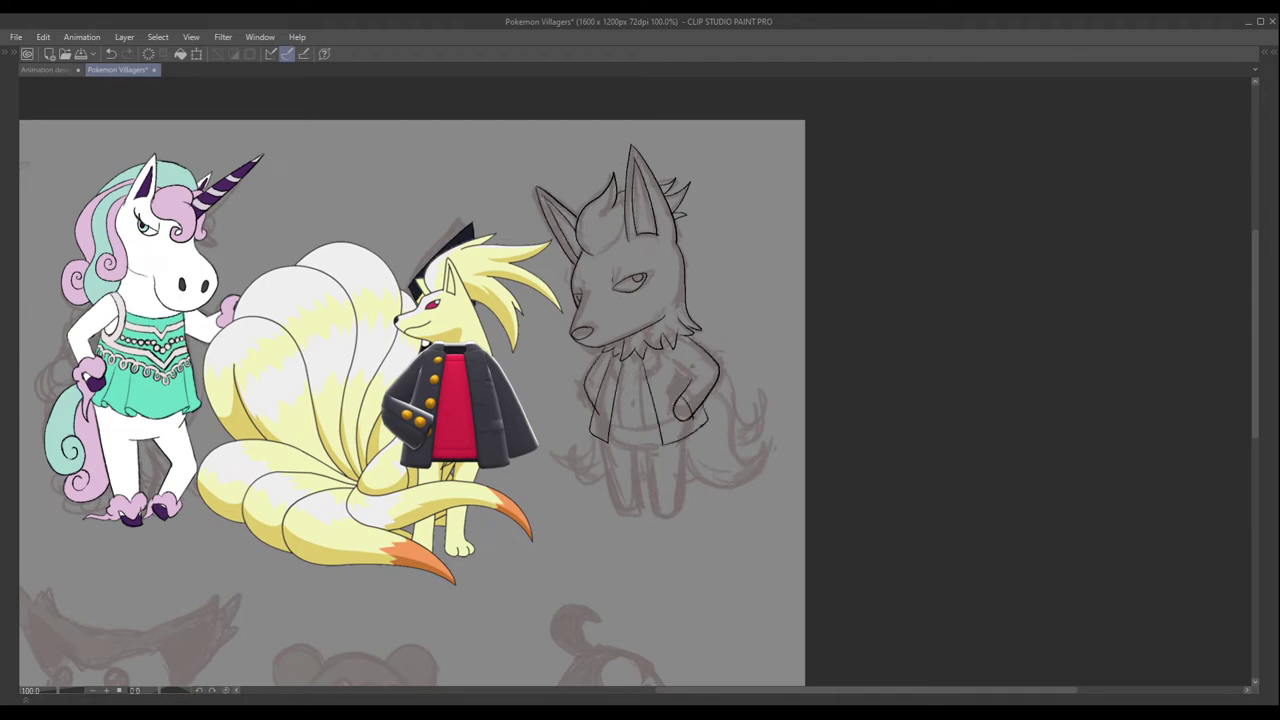
# Ink the Ninetales villager's jacket details, legs and curled tails over the sketch.
pyautogui.scroll(1, 650, 482)
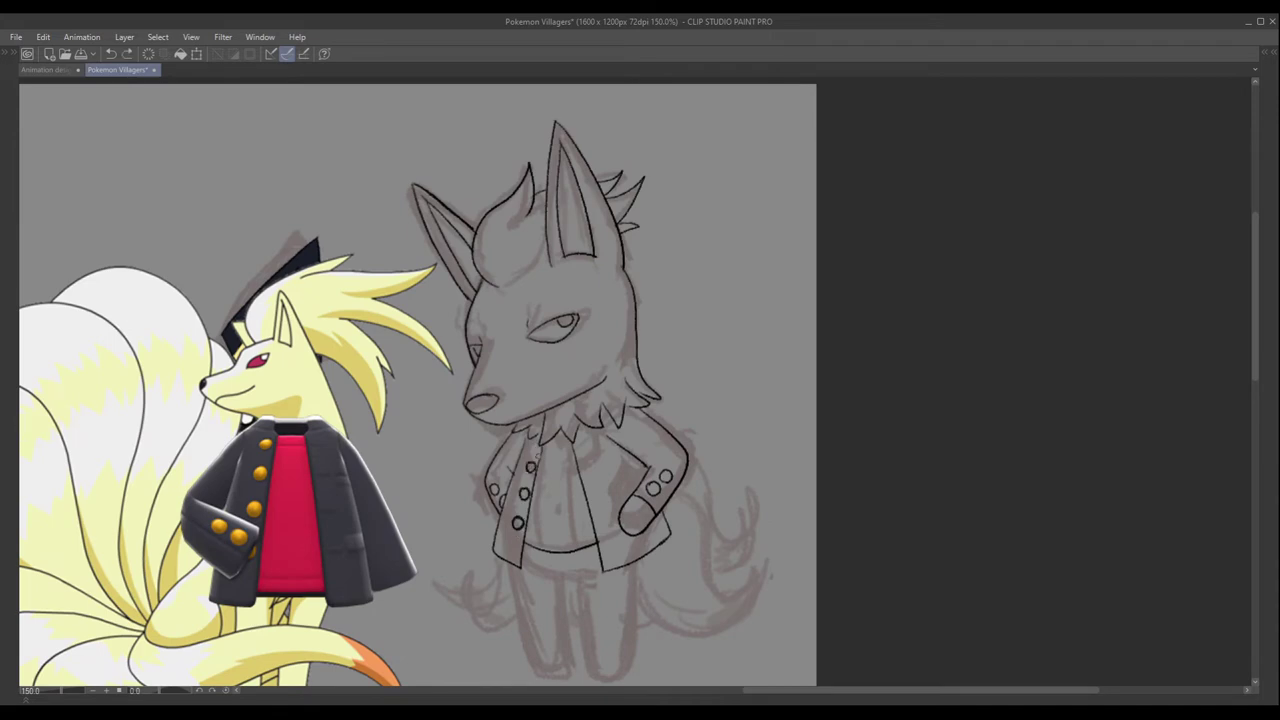
pyautogui.moveTo(668, 553); pyautogui.dragTo(648, 503)
pyautogui.moveTo(488, 517); pyautogui.dragTo(517, 622)
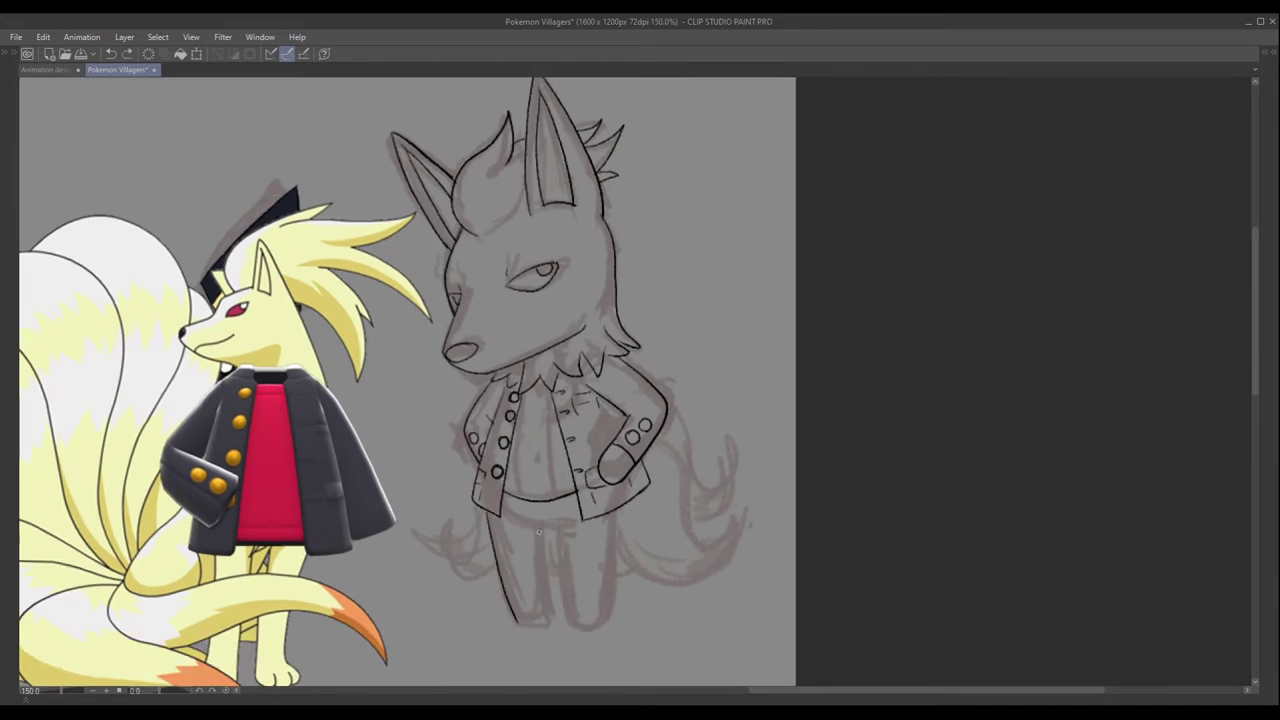
pyautogui.moveTo(690, 502); pyautogui.dragTo(714, 542)
pyautogui.moveTo(740, 518); pyautogui.dragTo(616, 548)
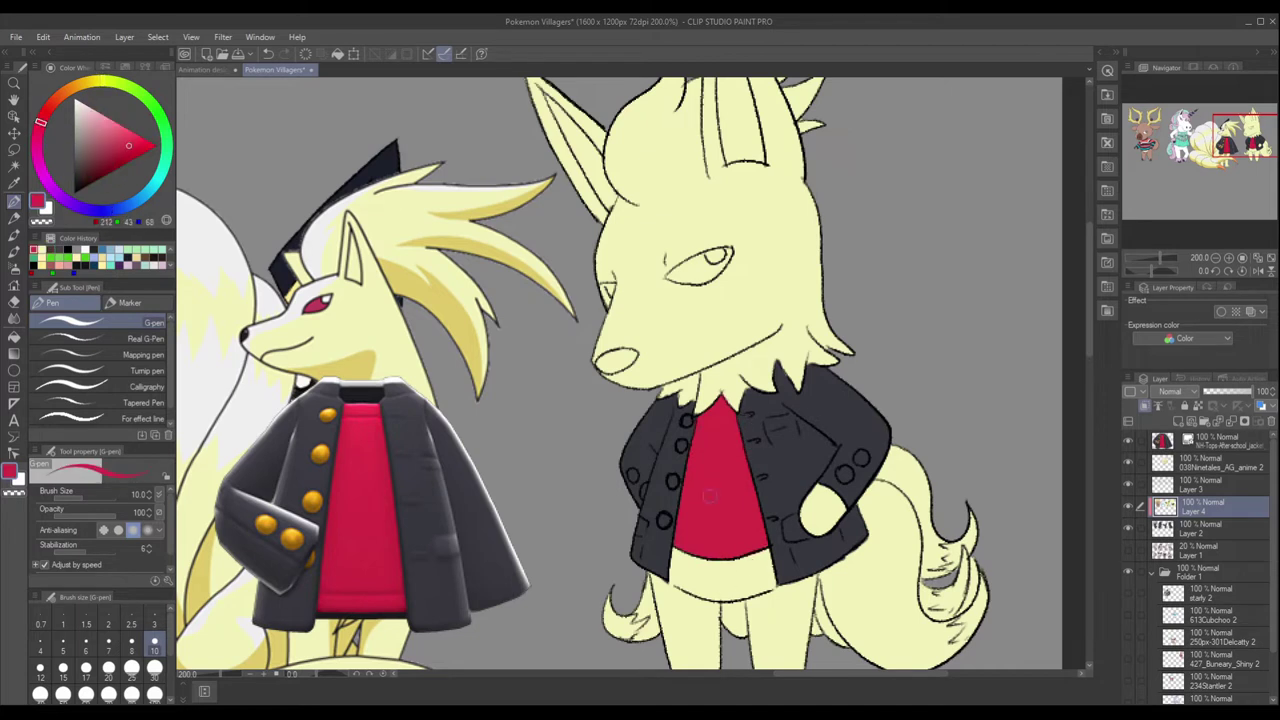
# Paint the Ninetales villager's nose near-black and eyes crimson with white highlights, and switch to the Real G-Pen on Layer 3.
pyautogui.click(613, 362)
pyautogui.click(700, 266)
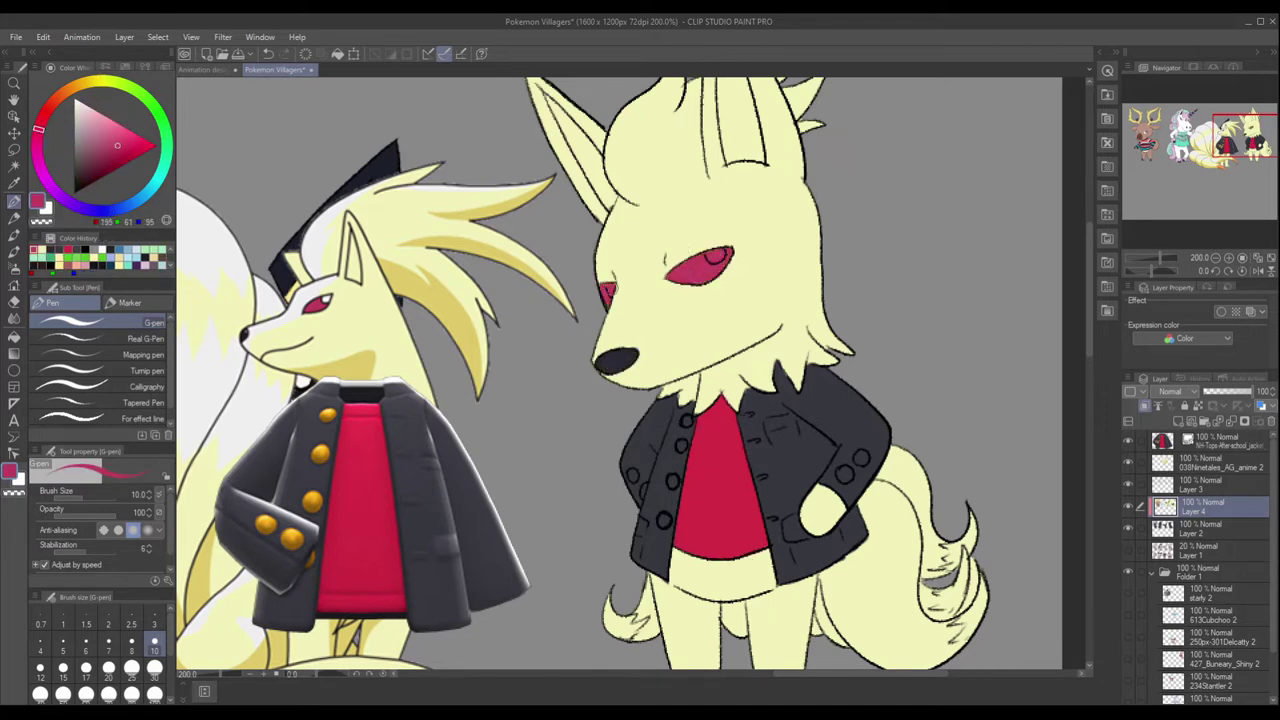
pyautogui.keyDown('alt'); pyautogui.click(712, 252); pyautogui.keyUp('alt')
pyautogui.click(1200, 484)
pyautogui.click(100, 338)
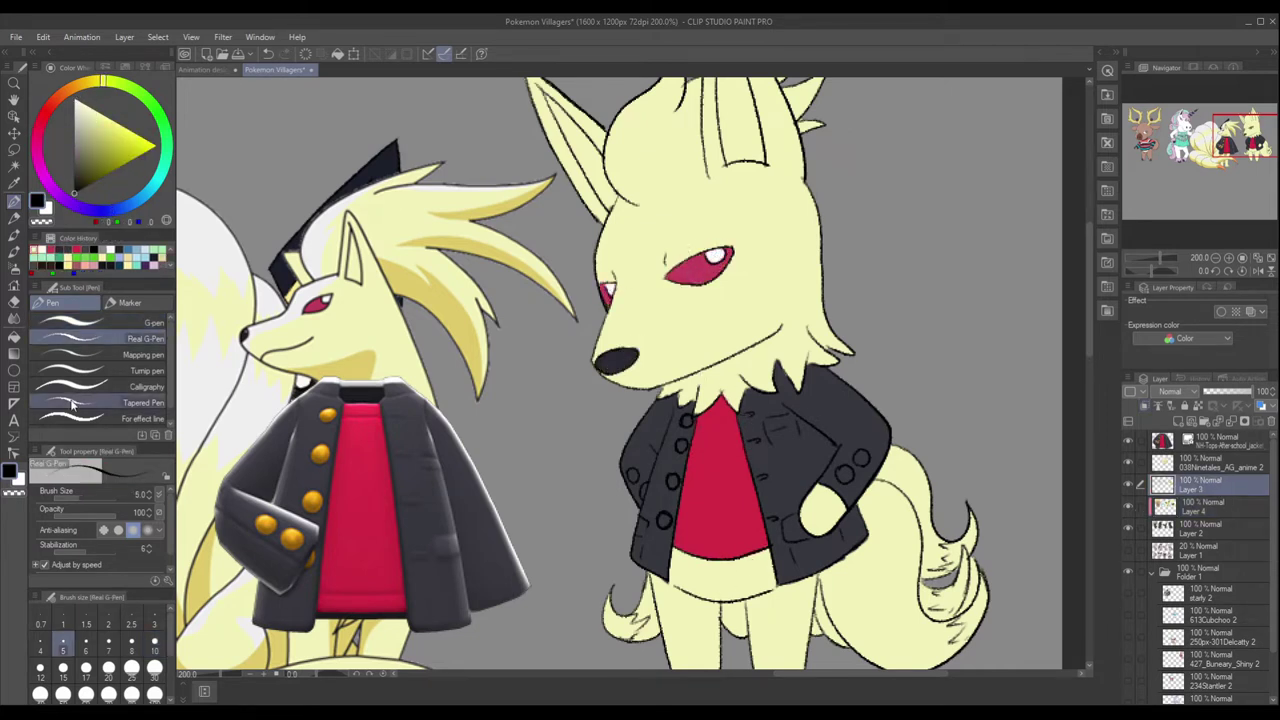
# Paint the tips of the Ninetales villager's tails orange on Layer 4, using the Real G-Pen at size 5.
pyautogui.click(1200, 528)
pyautogui.click(40, 250)
pyautogui.hotkey('ctrl', '-')
pyautogui.moveTo(733, 393); pyautogui.dragTo(744, 410)
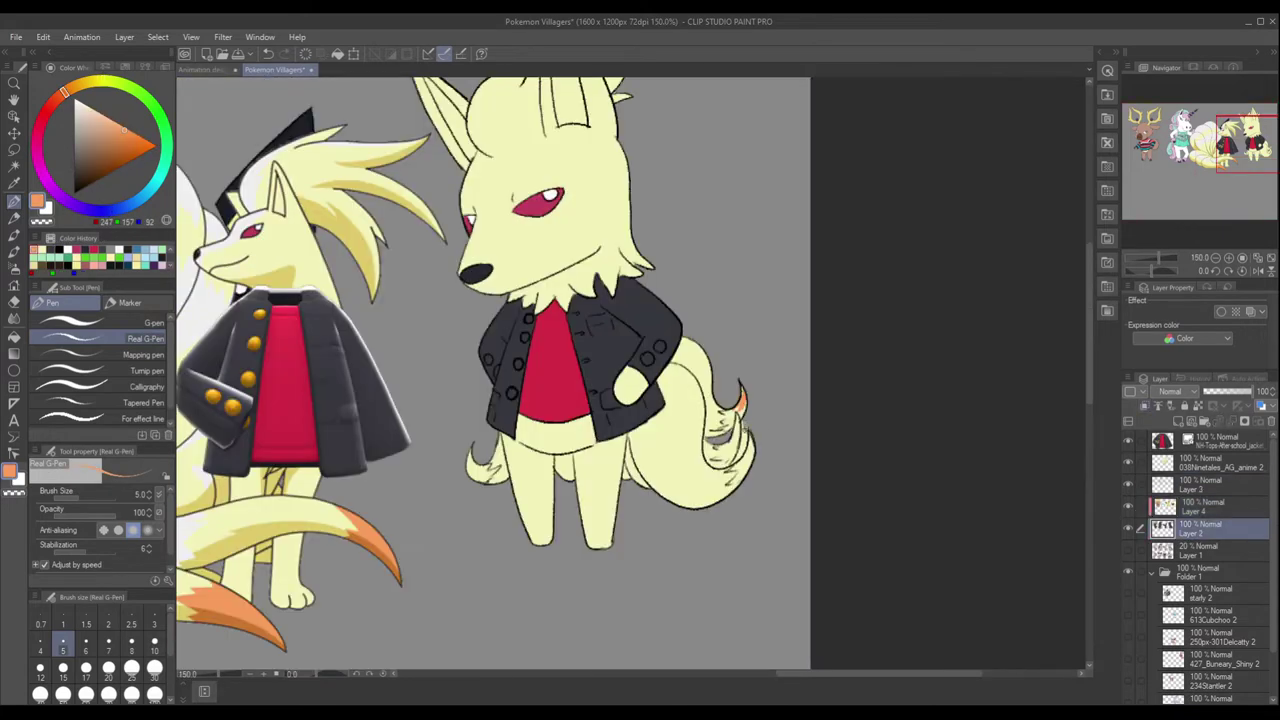
pyautogui.scroll(3, 745, 440)
pyautogui.hotkey('alt', ']')
pyautogui.moveTo(735, 325)
pyautogui.mouseDown()
pyautogui.moveTo(665, 430)
pyautogui.moveTo(650, 485)
pyautogui.mouseUp()
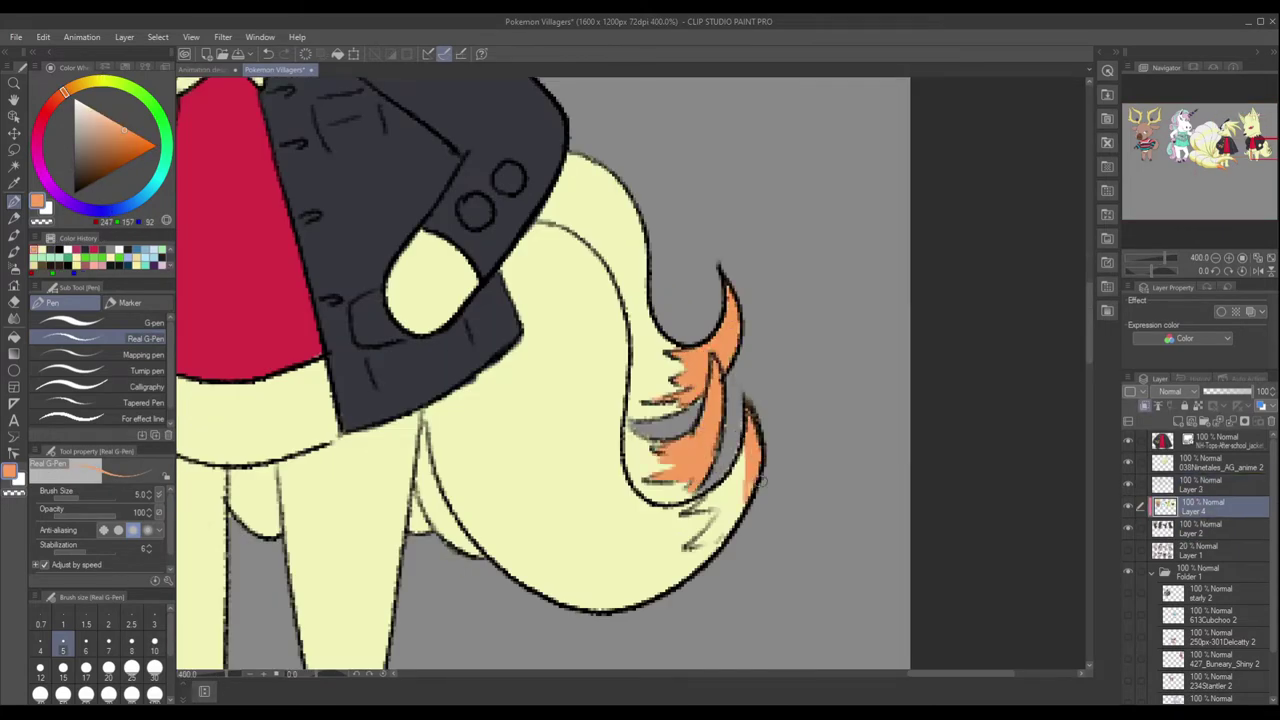
# Colour the round buttons on the Ninetales villager's jacket front and cuff golden yellow with the brush at size 8.
pyautogui.click(131, 650)
pyautogui.scroll(-5, 640, 370)
pyautogui.scroll(3, 753, 311)
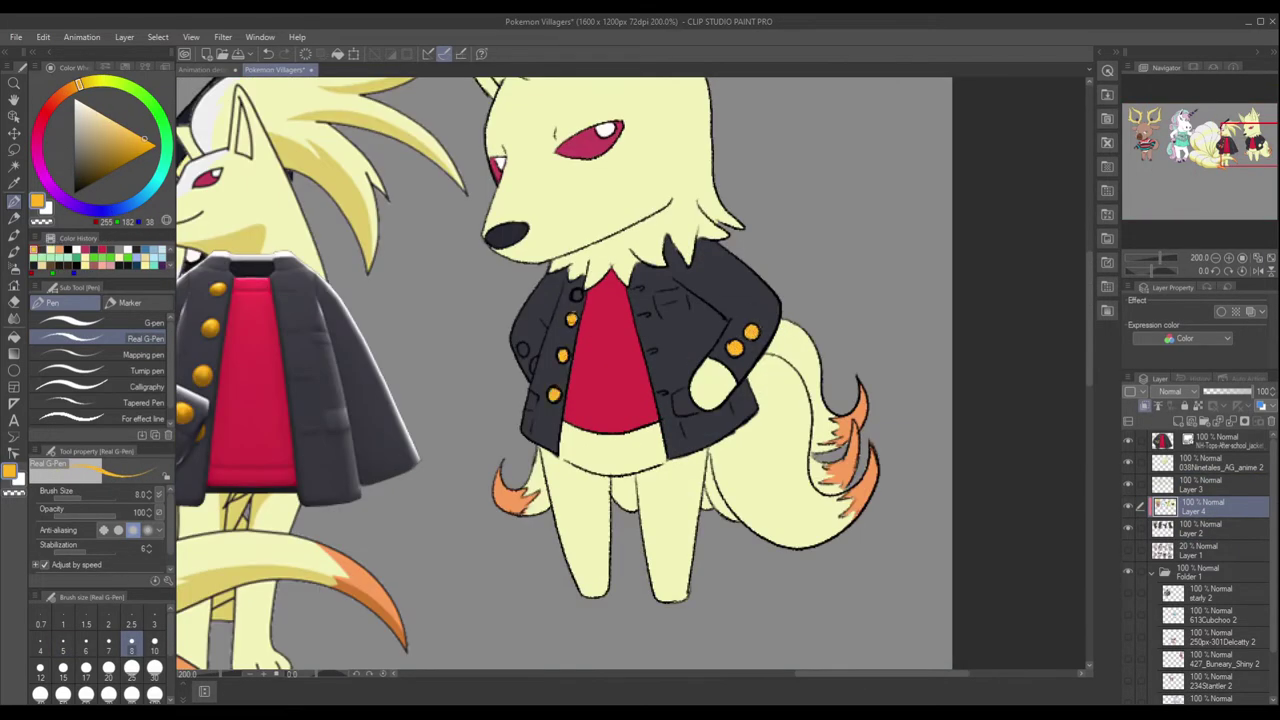
pyautogui.press('x')
# Move the plaid puffed-sleeve shirt reference off the shiny Buneary image so it sits beside it.
pyautogui.scroll(-5, 640, 370)
pyautogui.hotkey('alt', ']')
pyautogui.scroll(2, 640, 370)
pyautogui.scroll(-1, 1060, 410)
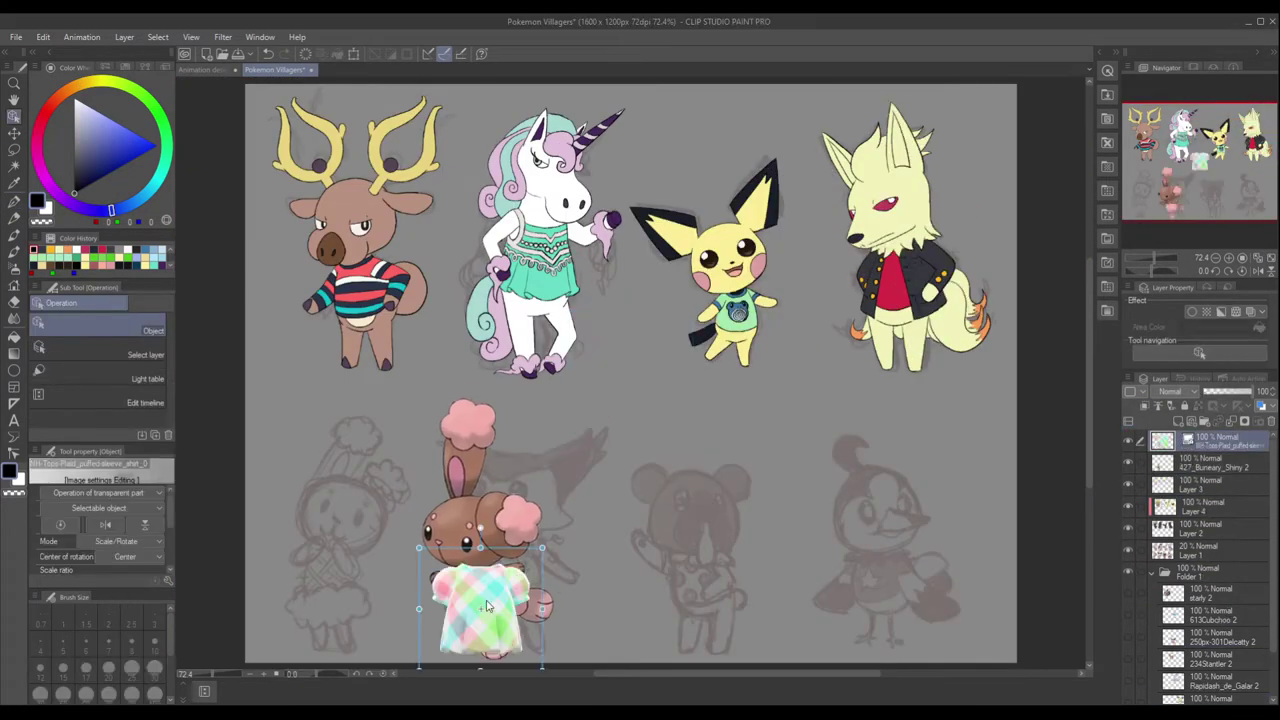
pyautogui.moveTo(491, 592); pyautogui.dragTo(600, 527)
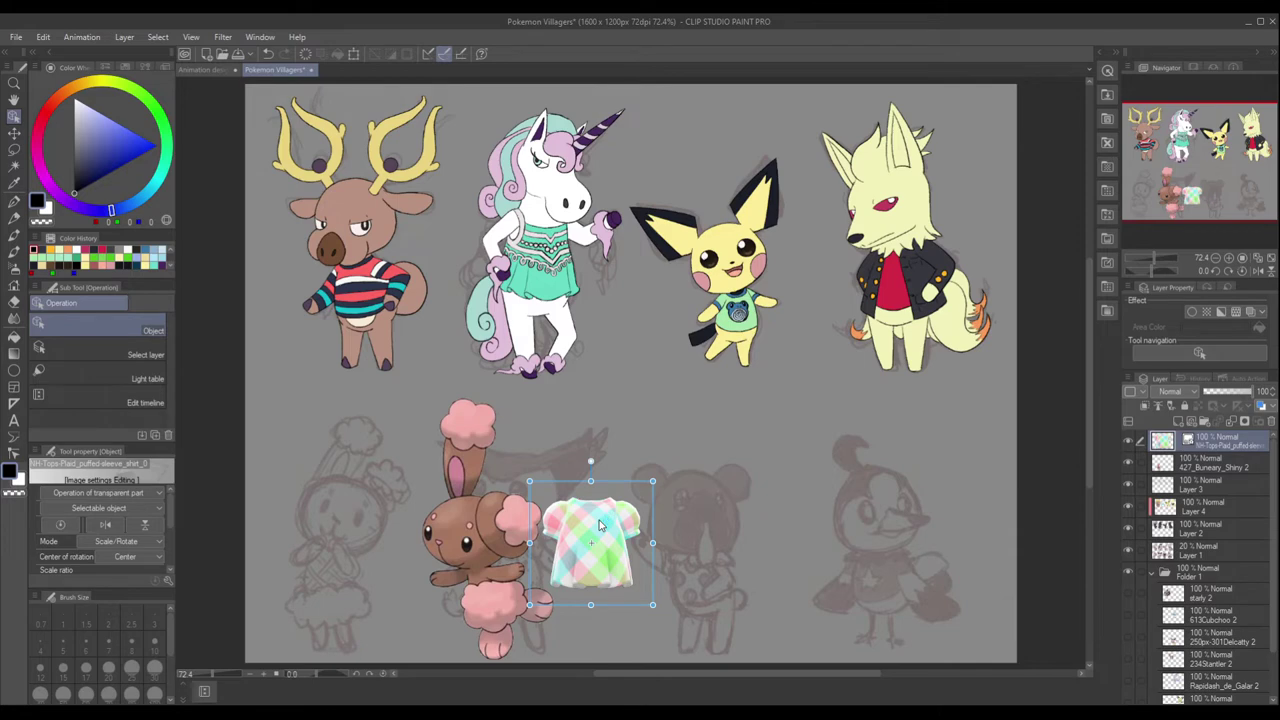
# Try to ink the Buneary villager's round head and duplicate a lassoed facial marking for the other side.
pyautogui.scroll(1, 600, 527)
pyautogui.hotkey('alt', '[')
pyautogui.hotkey('alt', '[')
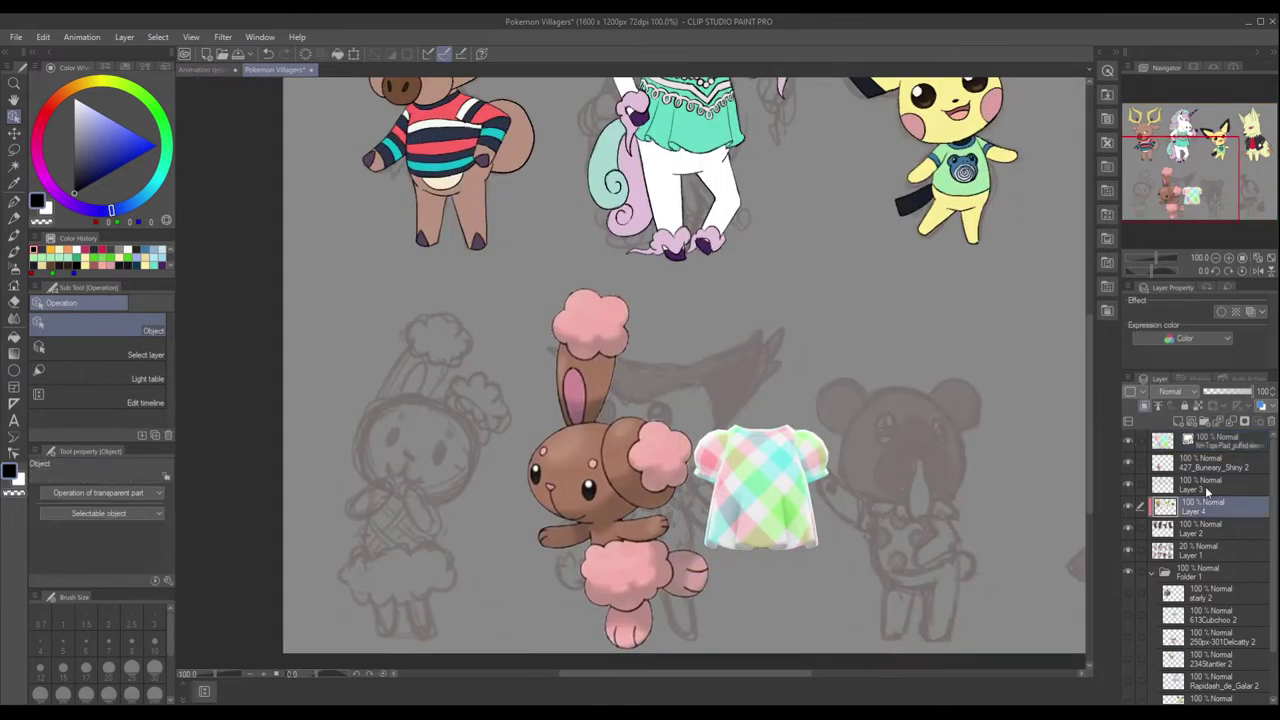
pyautogui.press('p')
pyautogui.moveTo(412, 405)
pyautogui.mouseDown()
pyautogui.moveTo(372, 480)
pyautogui.moveTo(520, 330)
pyautogui.moveTo(430, 300)
pyautogui.mouseUp()
pyautogui.scroll(1, 437, 457)
pyautogui.moveTo(425, 350); pyautogui.dragTo(492, 455)
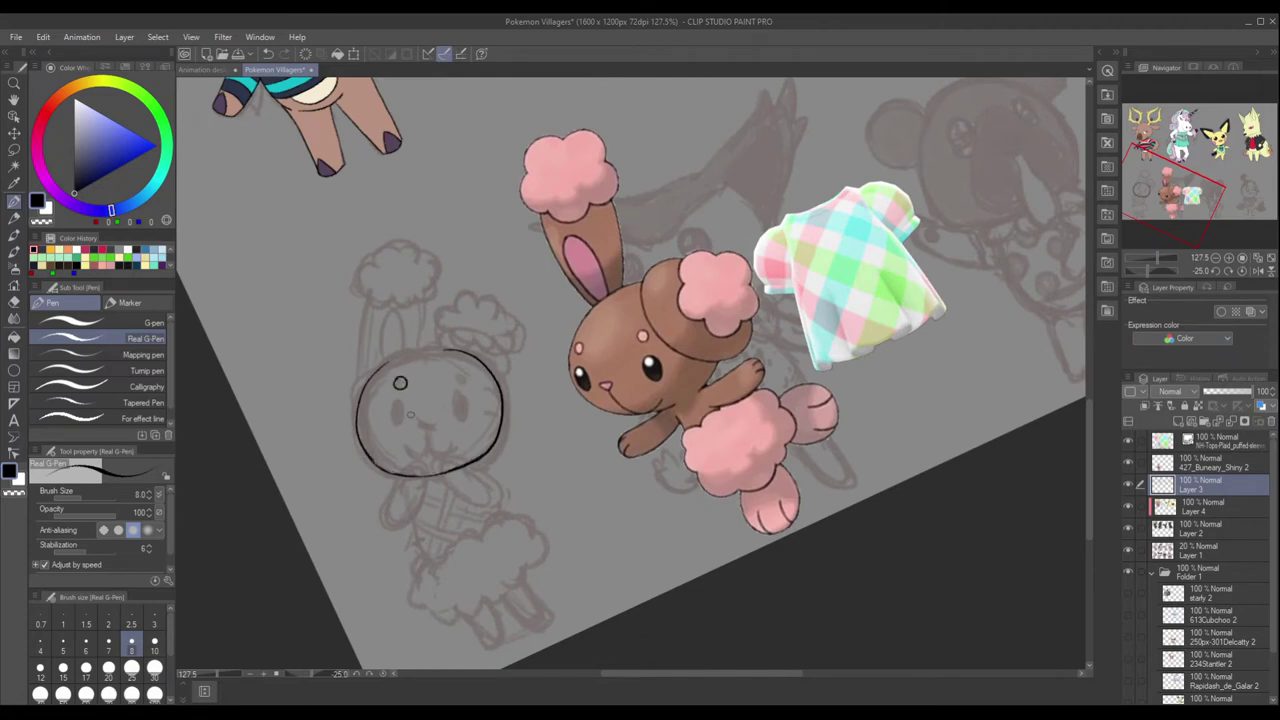
pyautogui.press('m')
pyautogui.moveTo(385, 370); pyautogui.dragTo(453, 405)
pyautogui.hotkey('ctrl', 'c')
pyautogui.hotkey('ctrl', 'v')
pyautogui.hotkey('ctrl', 'e')
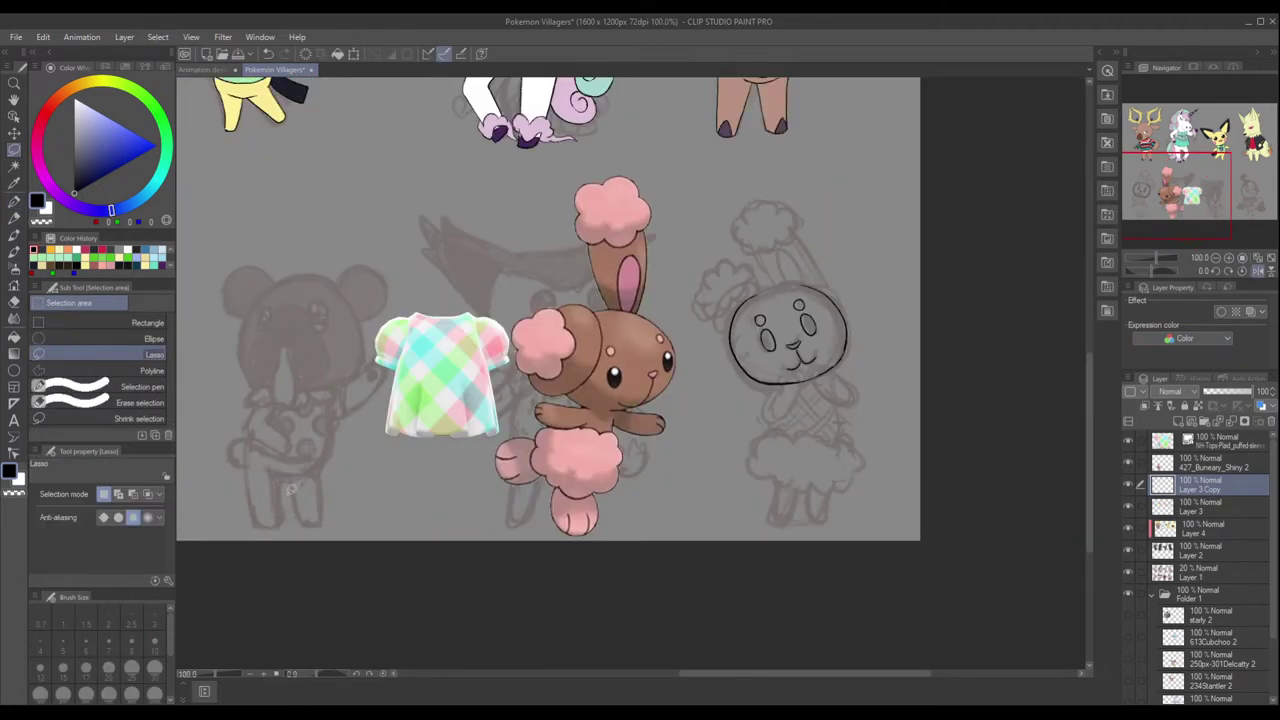
# Set a symmetrical ruler along the Buneary villager's tilted face and ink the mirrored head outline, eyes, forehead spots, nose and mouth on Layer 3.
pyautogui.press('u')
pyautogui.press('-')
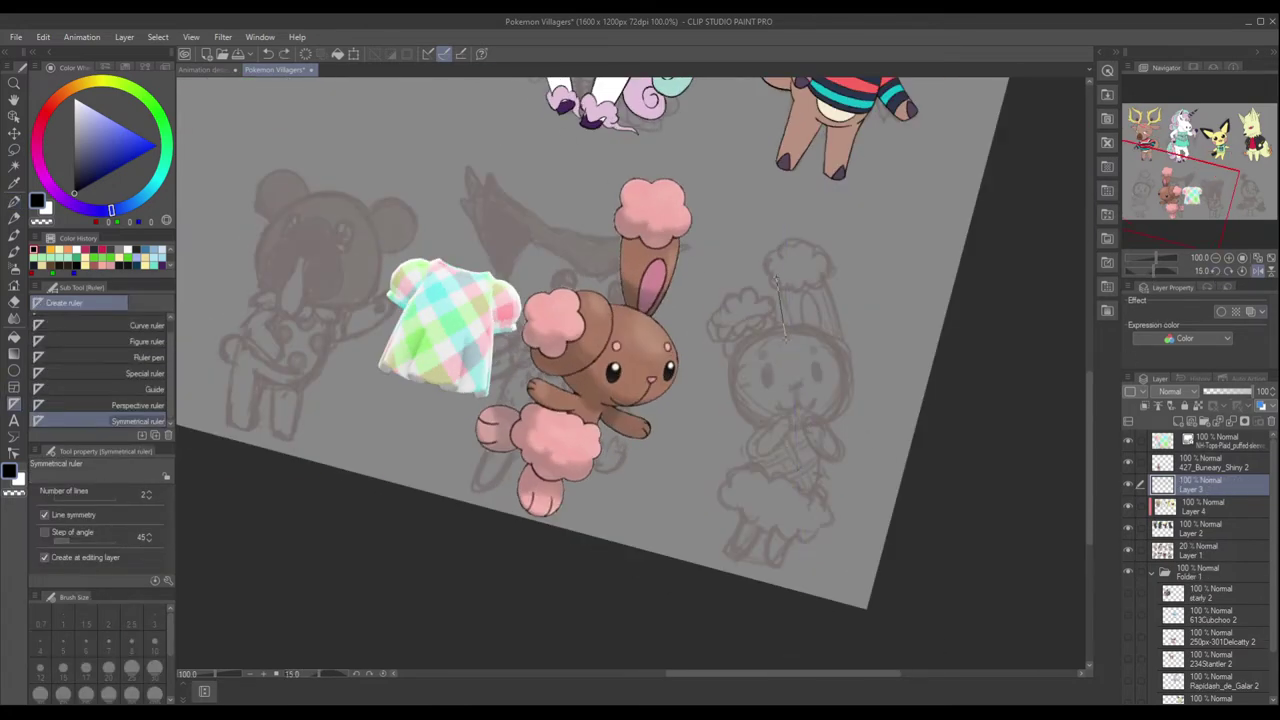
pyautogui.press('p')
pyautogui.moveTo(800, 428)
pyautogui.mouseDown()
pyautogui.moveTo(812, 426)
pyautogui.moveTo(840, 316)
pyautogui.mouseUp()
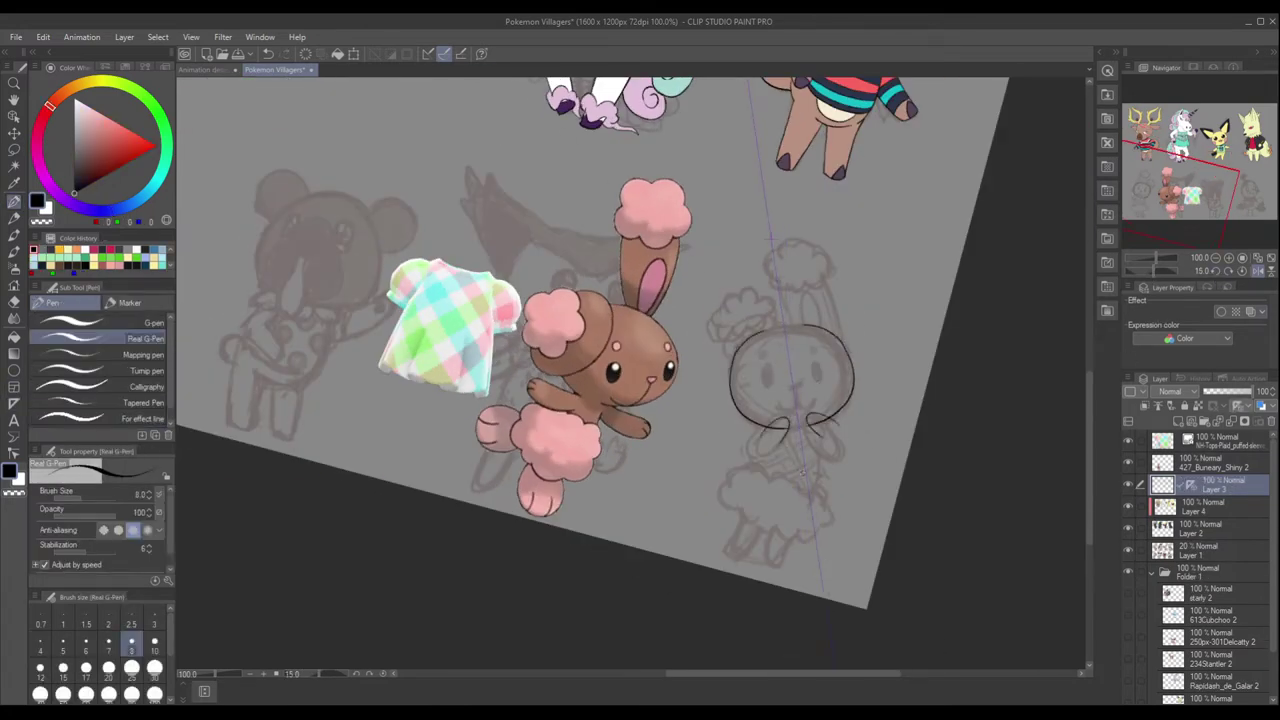
pyautogui.moveTo(762, 366)
pyautogui.mouseDown()
pyautogui.moveTo(760, 386)
pyautogui.moveTo(757, 364)
pyautogui.mouseUp()
pyautogui.moveTo(768, 344); pyautogui.dragTo(767, 345)
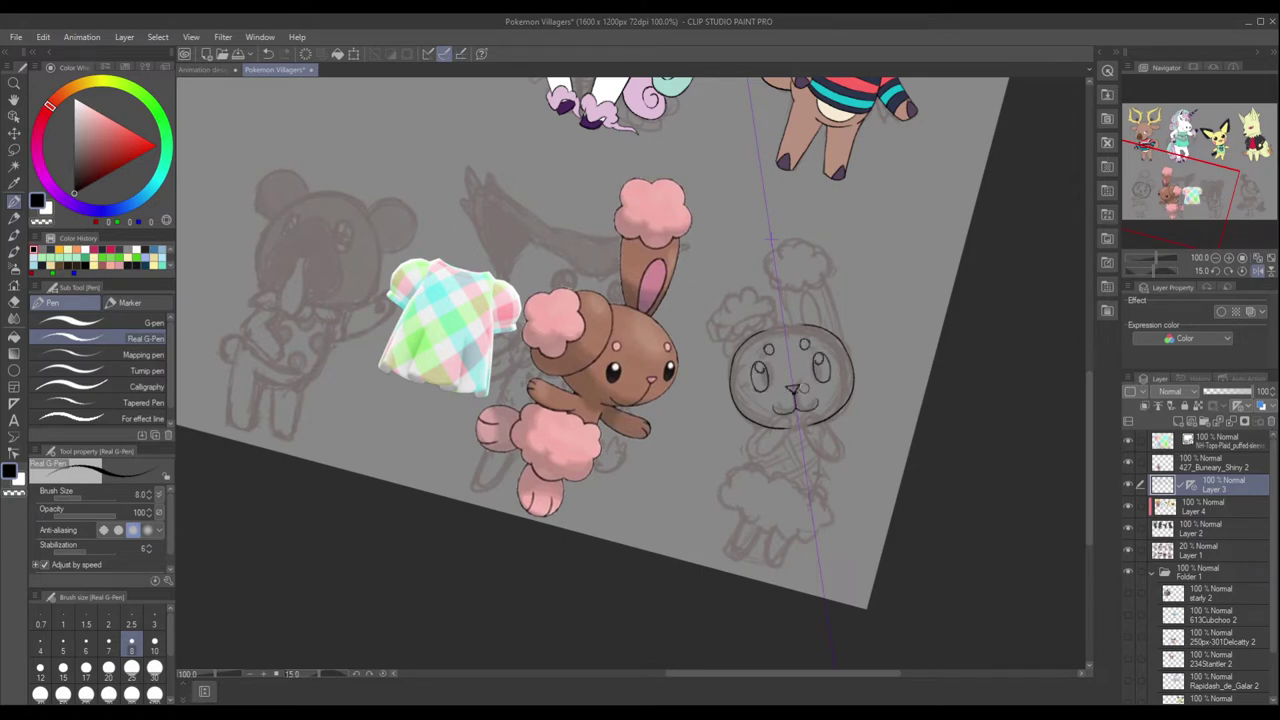
# Ink the Buneary villager's ears with fluffy tufts, raised arms, checked puffed-sleeve top, woolly lower body and legs.
pyautogui.press('@')
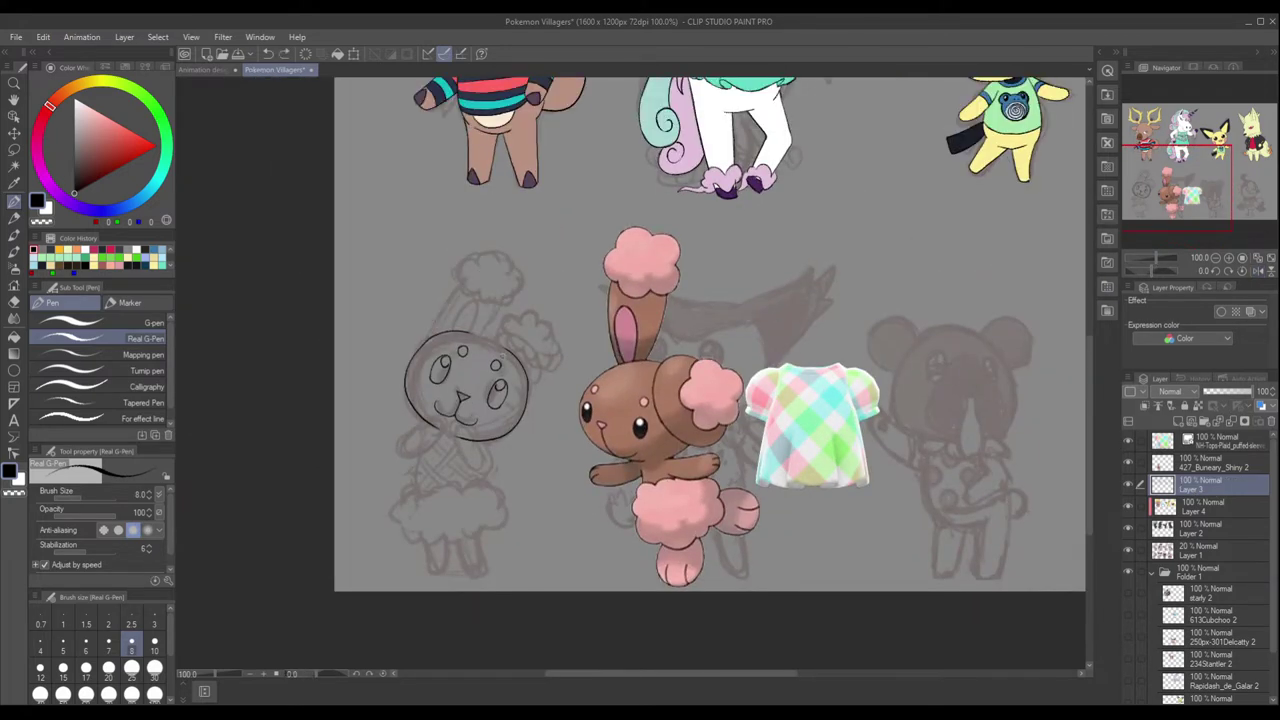
pyautogui.moveTo(440, 335); pyautogui.dragTo(495, 240)
pyautogui.moveTo(462, 262); pyautogui.dragTo(535, 212)
pyautogui.moveTo(520, 325); pyautogui.dragTo(545, 385)
pyautogui.moveTo(470, 265); pyautogui.dragTo(553, 270)
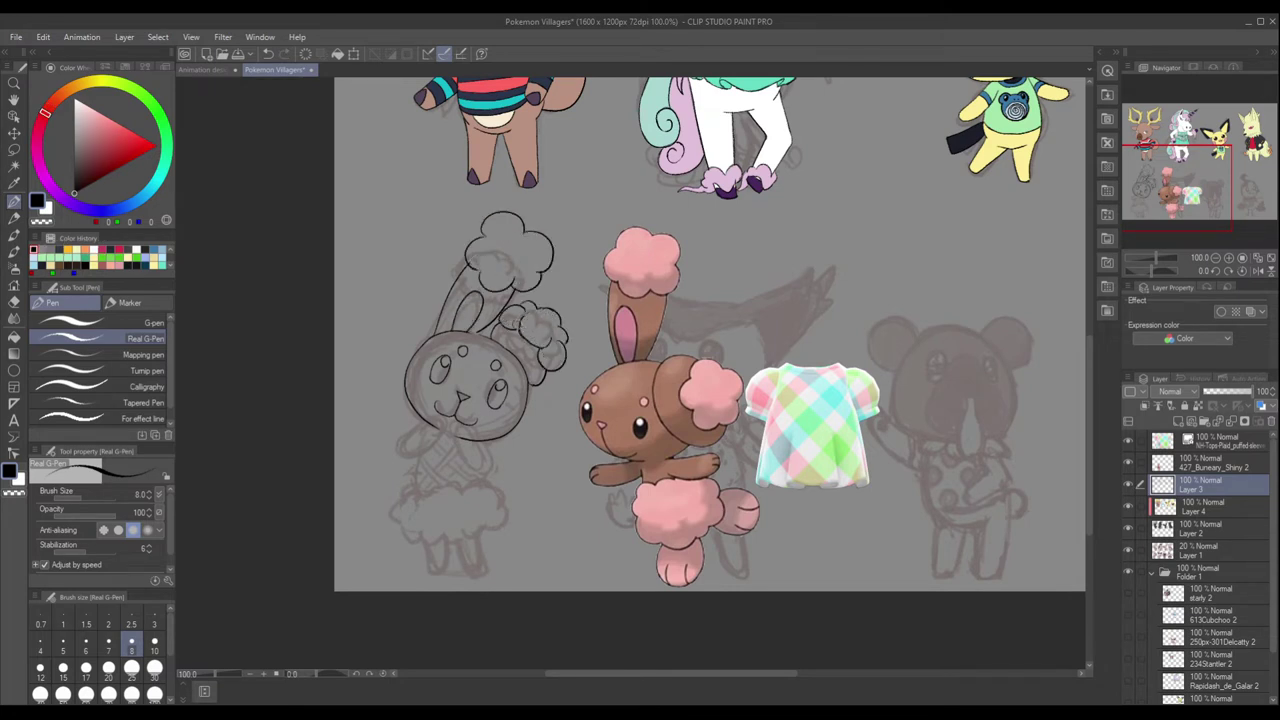
pyautogui.moveTo(412, 491); pyautogui.dragTo(436, 478)
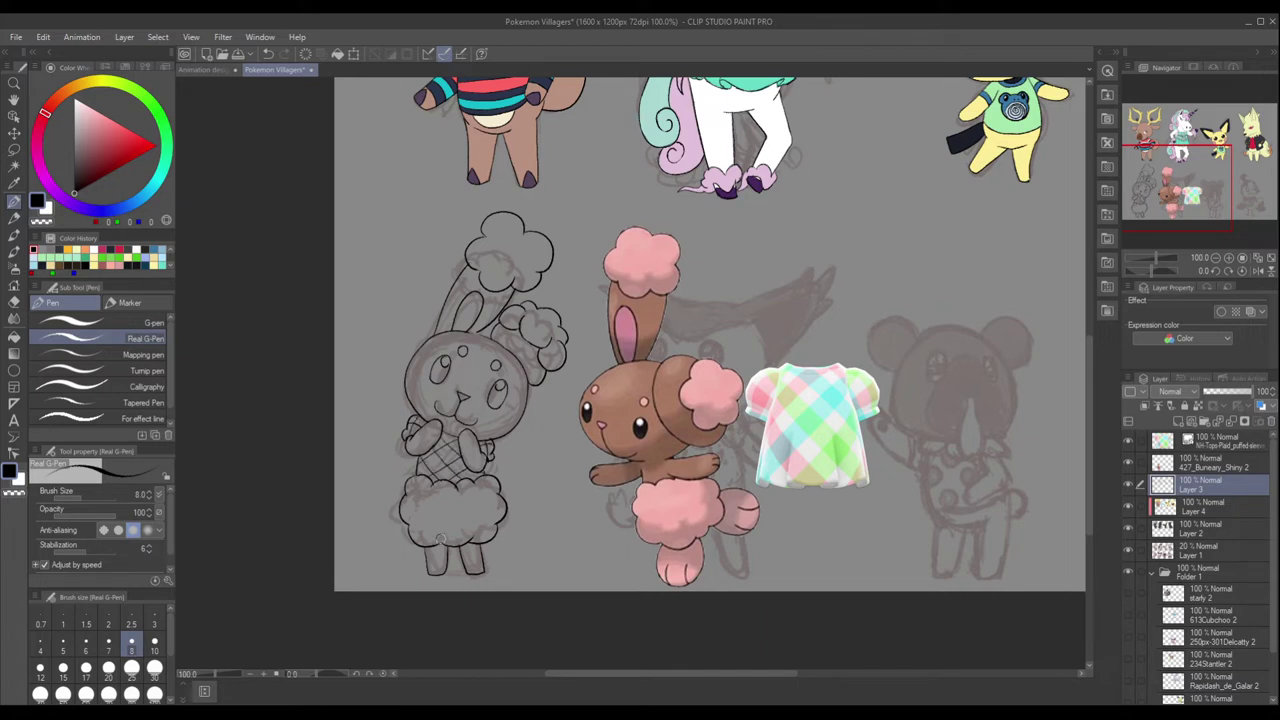
# Hide the sketch on Layer 1 and fill the Buneary villager's silhouette dark grey on Layer 2 with the G-pen.
pyautogui.click(1128, 550)
pyautogui.click(1200, 527)
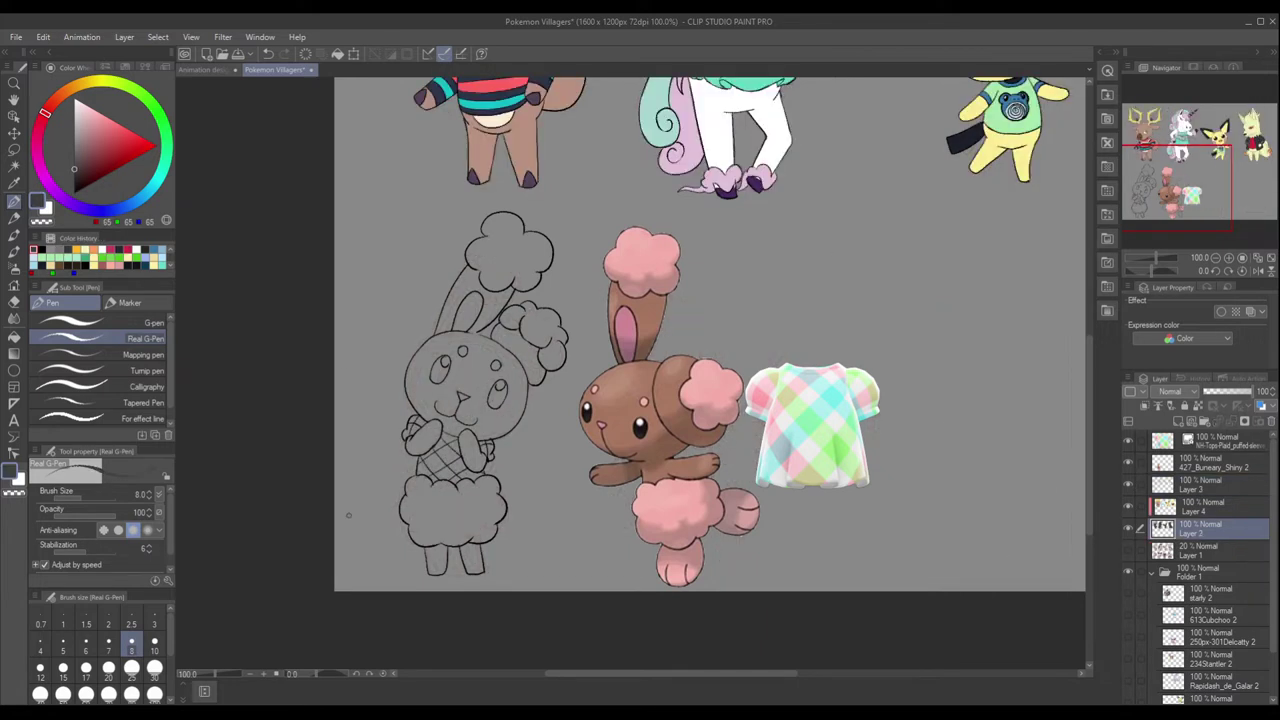
pyautogui.moveTo(500, 230); pyautogui.dragTo(450, 580)
pyautogui.moveTo(565, 330); pyautogui.dragTo(470, 585)
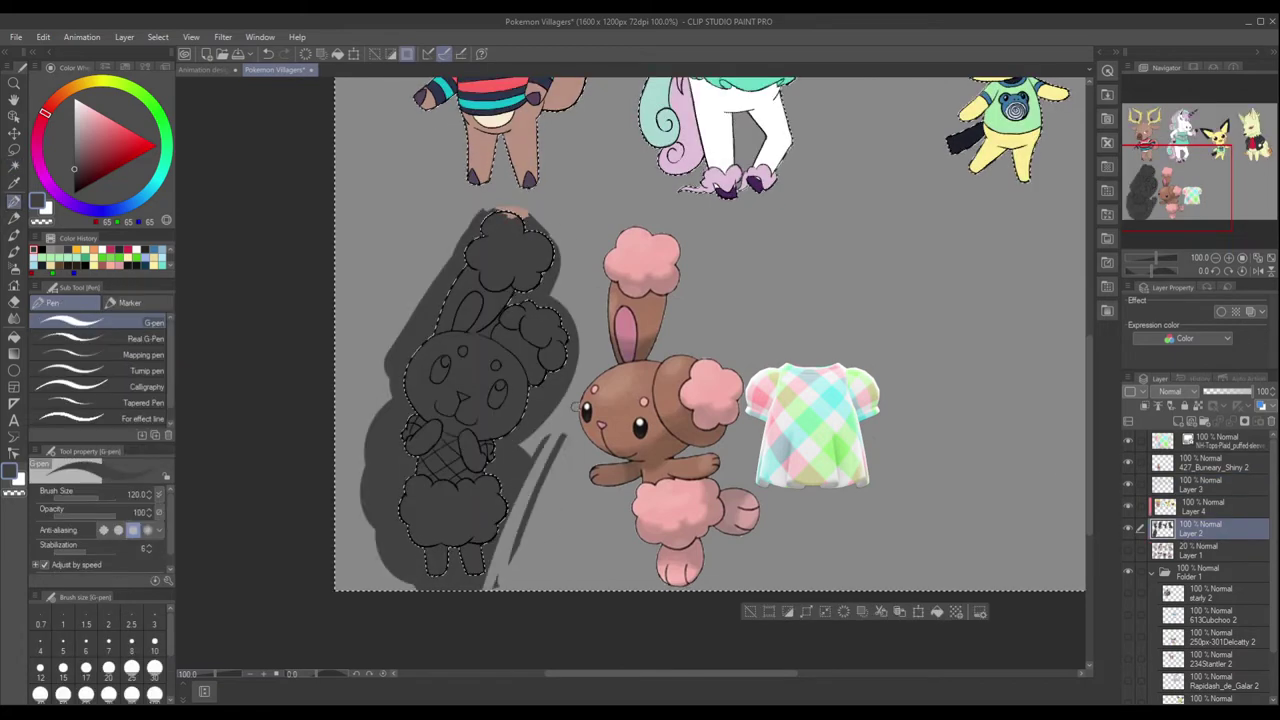
pyautogui.moveTo(380, 560); pyautogui.dragTo(520, 215)
pyautogui.click(85, 667)
pyautogui.scroll(2, 585, 288)
pyautogui.press('[')
pyautogui.press('[')
pyautogui.press('[')
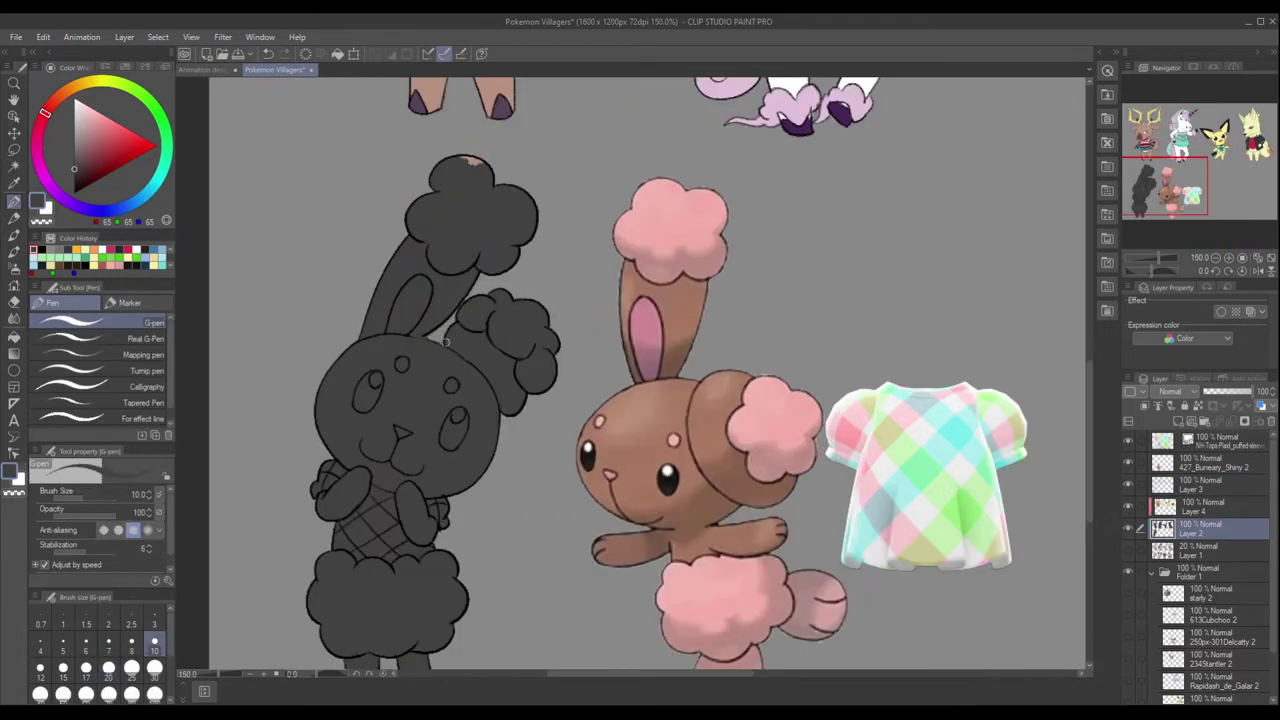
pyautogui.hotkey('ctrl', 'z')
# On Layer 4, colour the Buneary villager's head, ears and arms brown, the ear tufts light pink and the inner ear deeper pink.
pyautogui.click(1200, 506)
pyautogui.click(100, 322)
pyautogui.moveTo(420, 400); pyautogui.dragTo(400, 470)
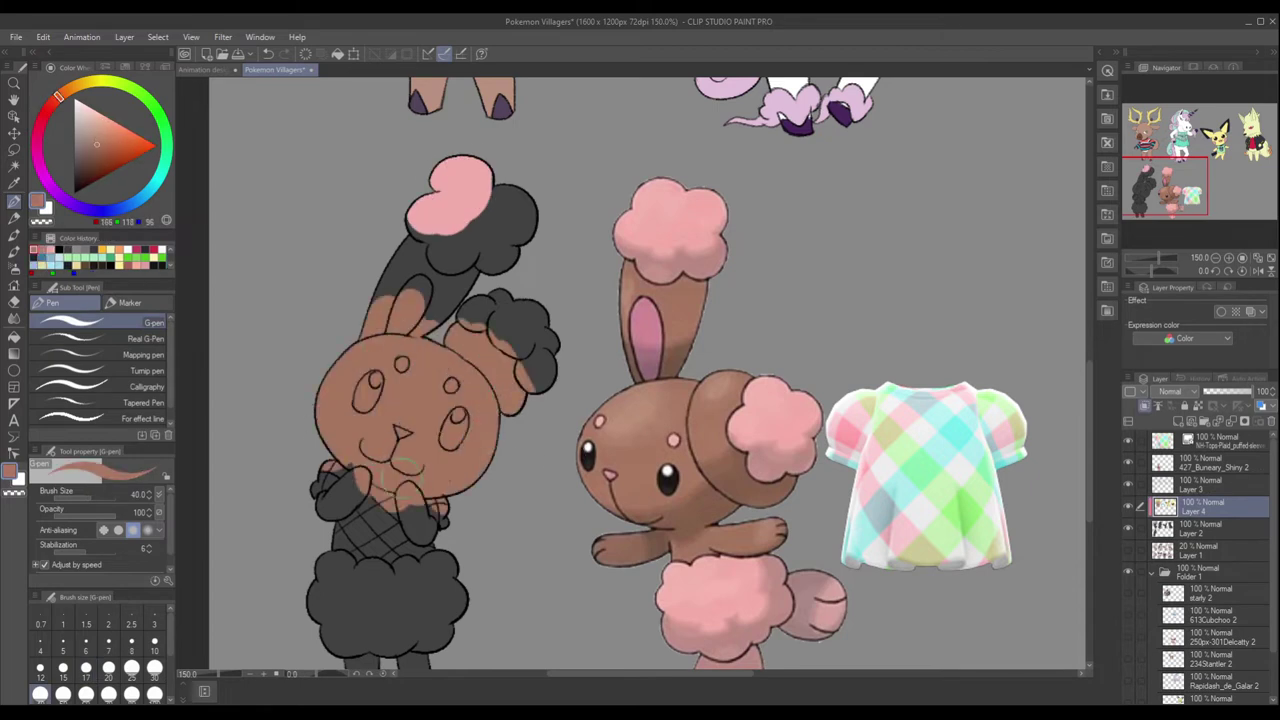
pyautogui.moveTo(460, 200)
pyautogui.mouseDown()
pyautogui.moveTo(480, 230)
pyautogui.moveTo(517, 216)
pyautogui.mouseUp()
pyautogui.moveTo(470, 300); pyautogui.dragTo(540, 370)
pyautogui.moveTo(410, 290); pyautogui.dragTo(410, 330)
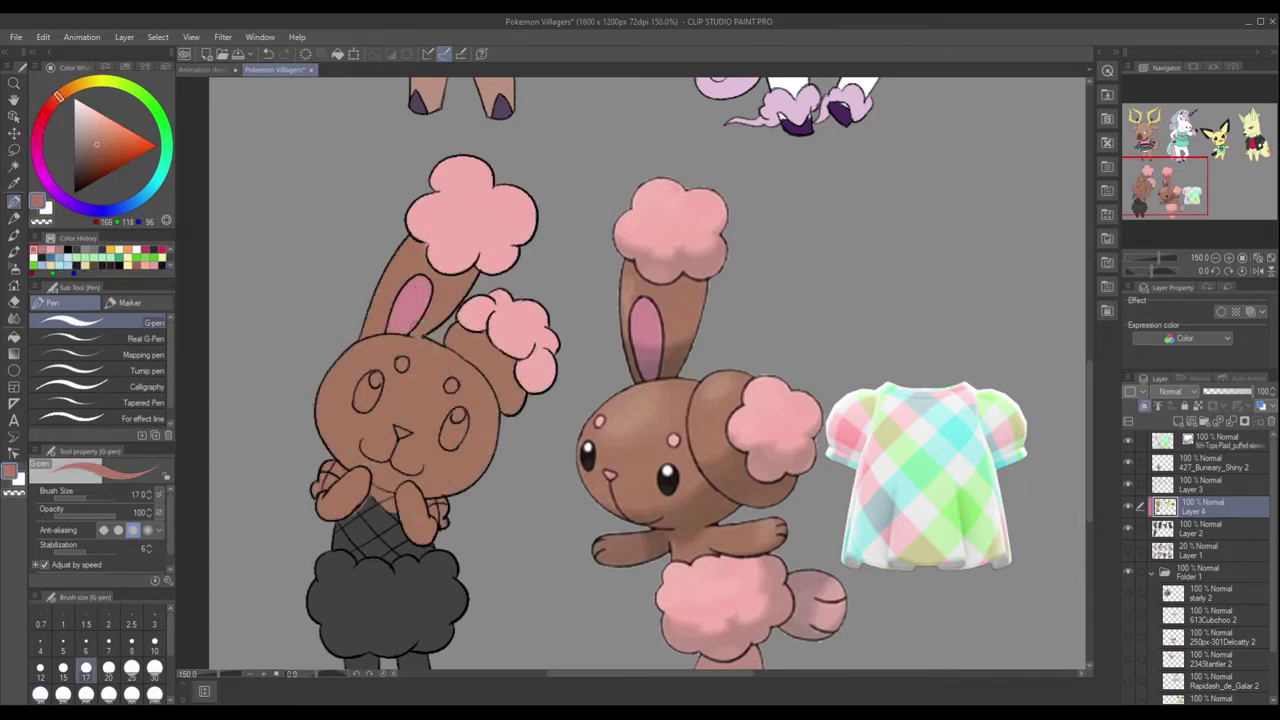
# Paint the Buneary villager's forehead spots and nose pink and fill both eyes near-black.
pyautogui.click(400, 363)
pyautogui.moveTo(398, 428); pyautogui.dragTo(406, 434)
pyautogui.moveTo(367, 386); pyautogui.dragTo(370, 400)
pyautogui.moveTo(455, 385); pyautogui.dragTo(455, 398)
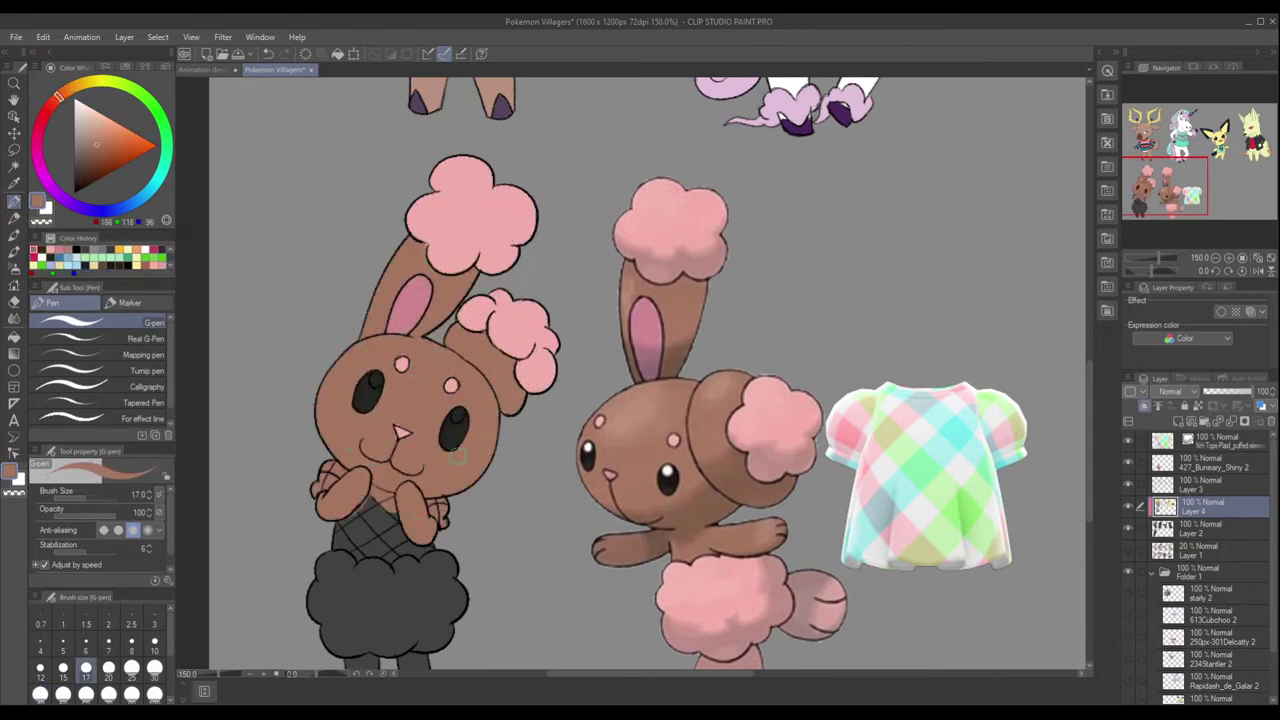
# Colour the Buneary villager's woolly lower body and legs pink, and lay a white base on the checked top.
pyautogui.click(40, 693)
pyautogui.scroll(-5, 463, 360)
pyautogui.moveTo(380, 430)
pyautogui.mouseDown()
pyautogui.moveTo(345, 355)
pyautogui.moveTo(440, 400)
pyautogui.mouseUp()
pyautogui.click(86, 668)
pyautogui.click(73, 107)
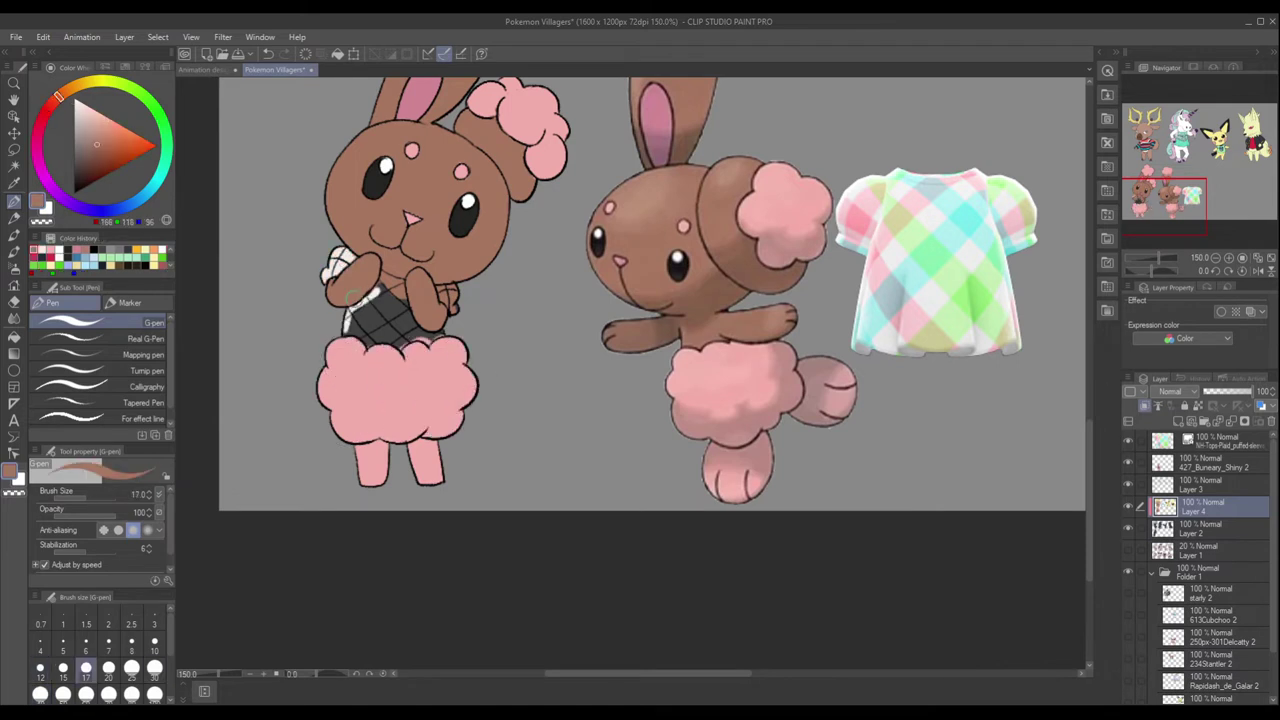
pyautogui.moveTo(350, 330)
pyautogui.mouseDown()
pyautogui.moveTo(420, 340)
pyautogui.moveTo(360, 280)
pyautogui.moveTo(420, 330)
pyautogui.mouseUp()
# Begin the plaid on the Buneary villager's top with light aqua, pale green and pale pink checks.
pyautogui.click(146, 97)
pyautogui.click(93, 115)
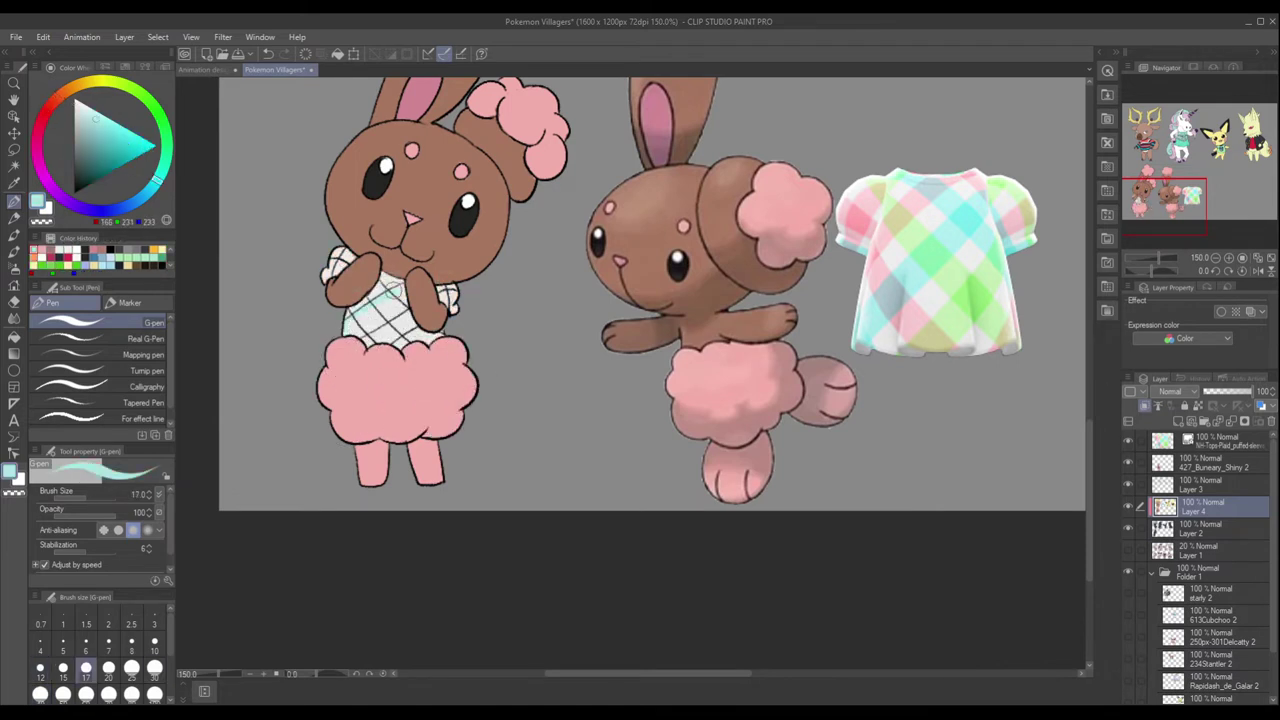
pyautogui.moveTo(390, 285)
pyautogui.mouseDown()
pyautogui.moveTo(355, 330)
pyautogui.moveTo(398, 368)
pyautogui.mouseUp()
pyautogui.click(41, 120)
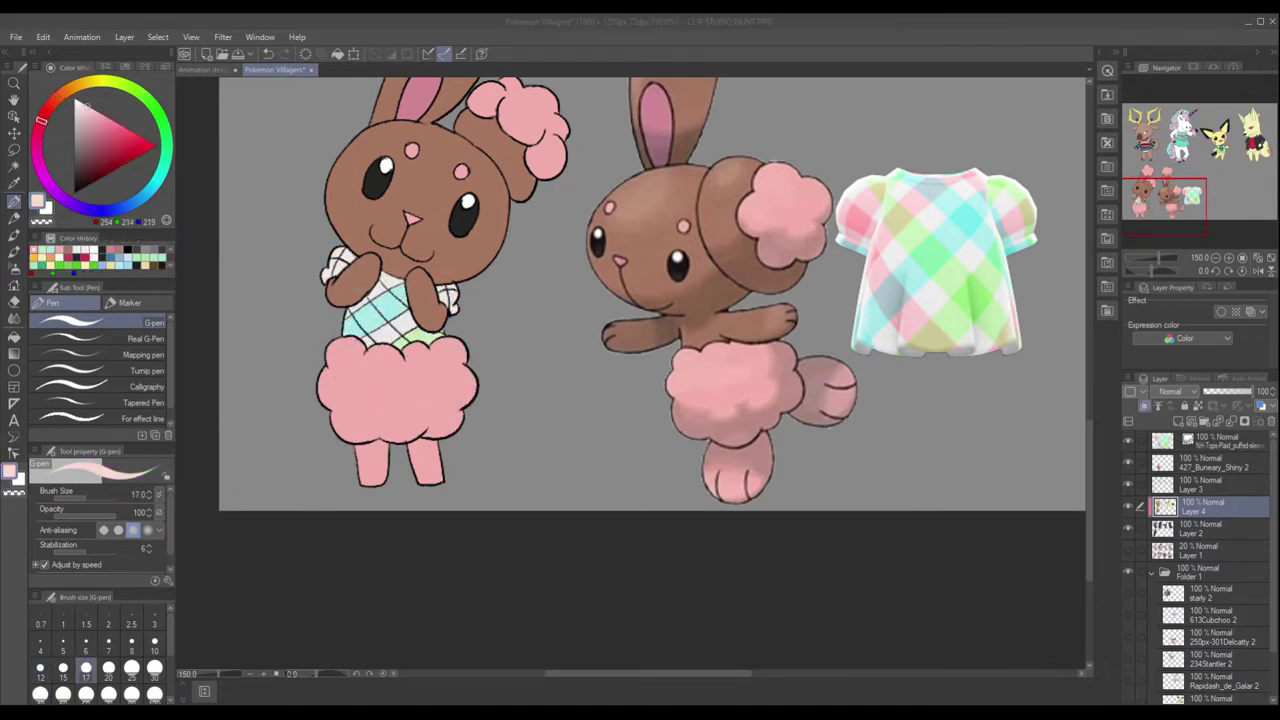
pyautogui.moveTo(338, 250); pyautogui.dragTo(350, 270)
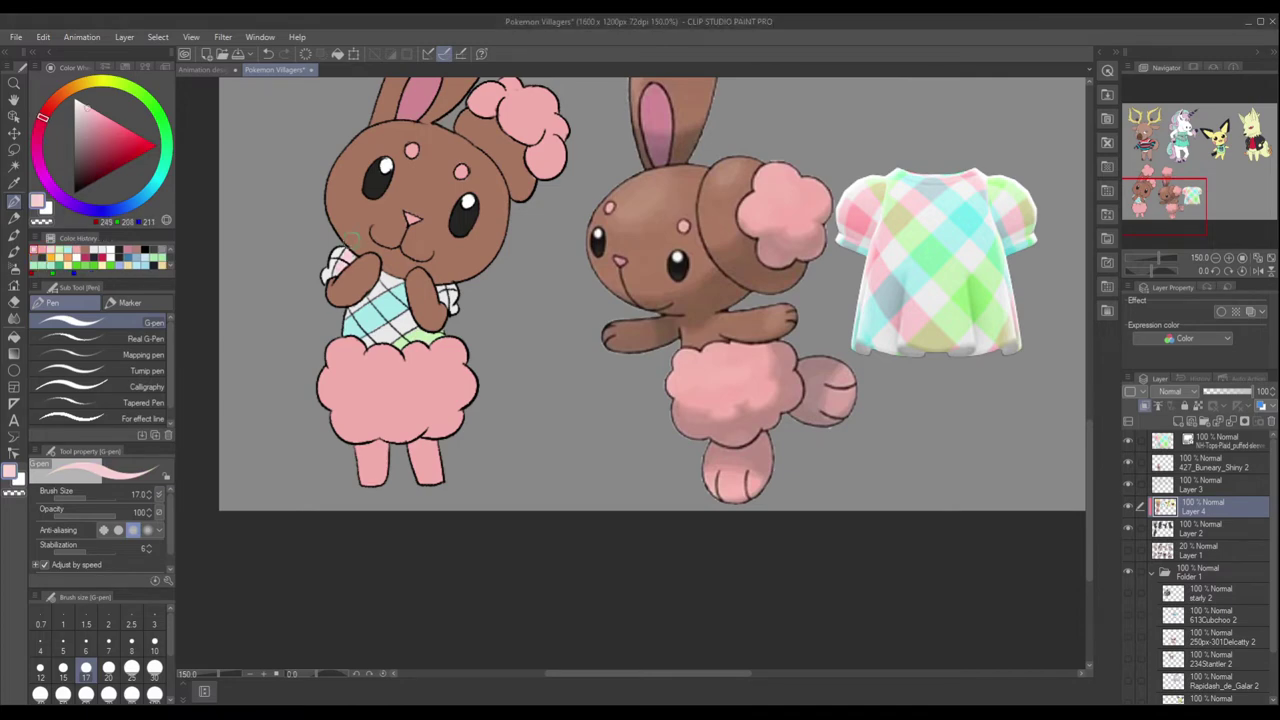
# Add light and deeper green checks to the Buneary villager's top and sleeves with the brush at size 7.
pyautogui.click(146, 97)
pyautogui.click(93, 115)
pyautogui.click(108, 645)
pyautogui.scroll(1, 467, 408)
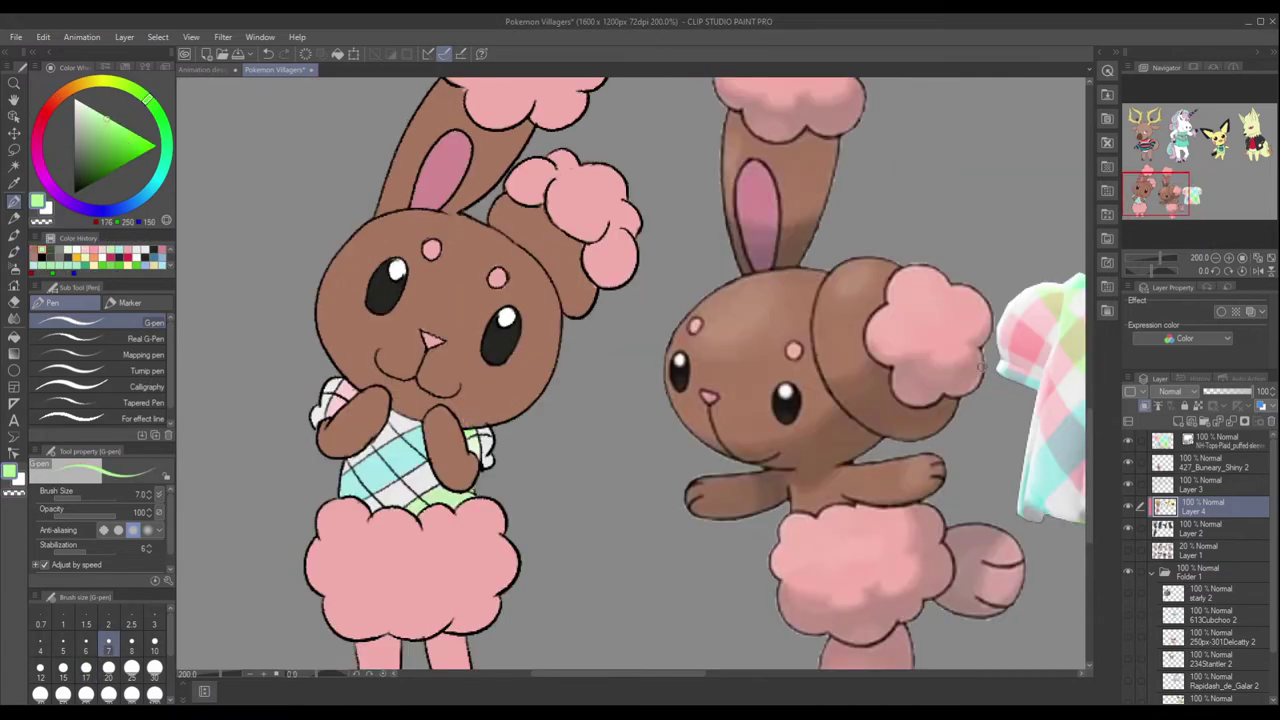
pyautogui.moveTo(467, 408); pyautogui.dragTo(342, 450)
pyautogui.moveTo(230, 495)
pyautogui.mouseDown()
pyautogui.moveTo(288, 545)
pyautogui.moveTo(276, 546)
pyautogui.mouseUp()
pyautogui.click(148, 100)
pyautogui.click(108, 130)
pyautogui.moveTo(268, 455); pyautogui.dragTo(348, 535)
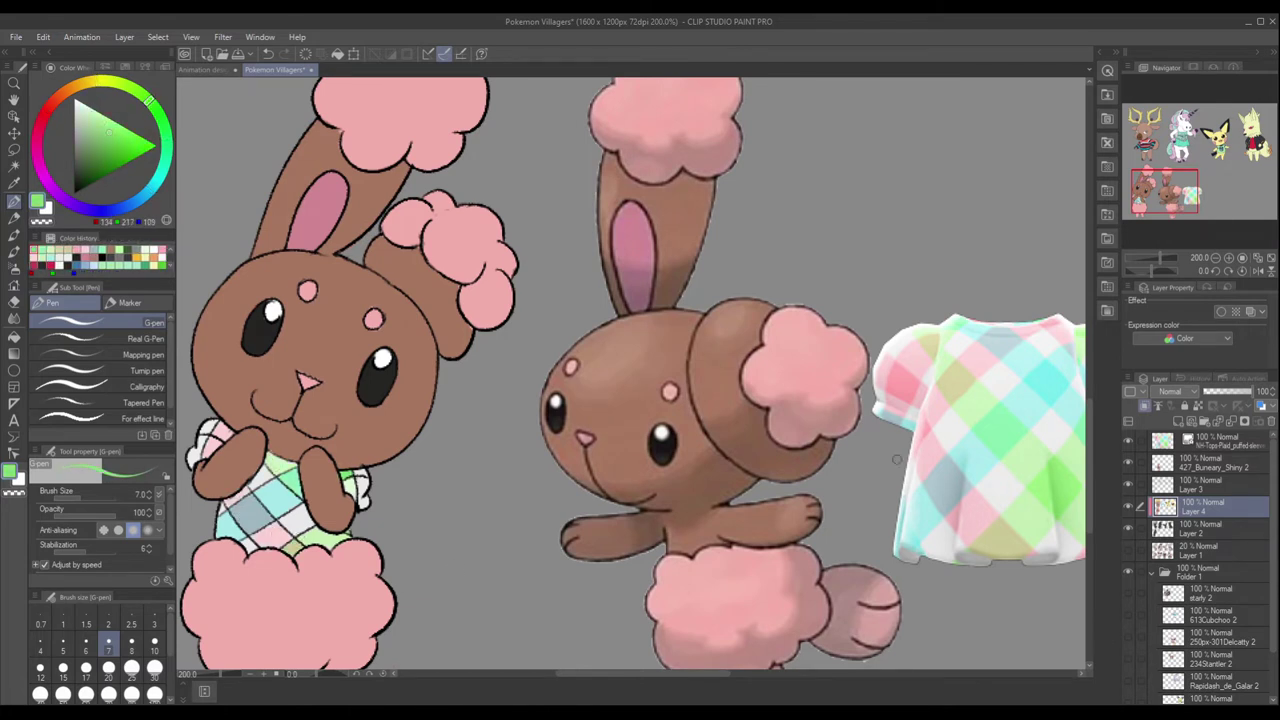
# Finish the plaid top's remaining checks and sleeve cuffs in pale yellow, aqua and off-white.
pyautogui.click(90, 122)
pyautogui.moveTo(881, 631); pyautogui.dragTo(813, 638)
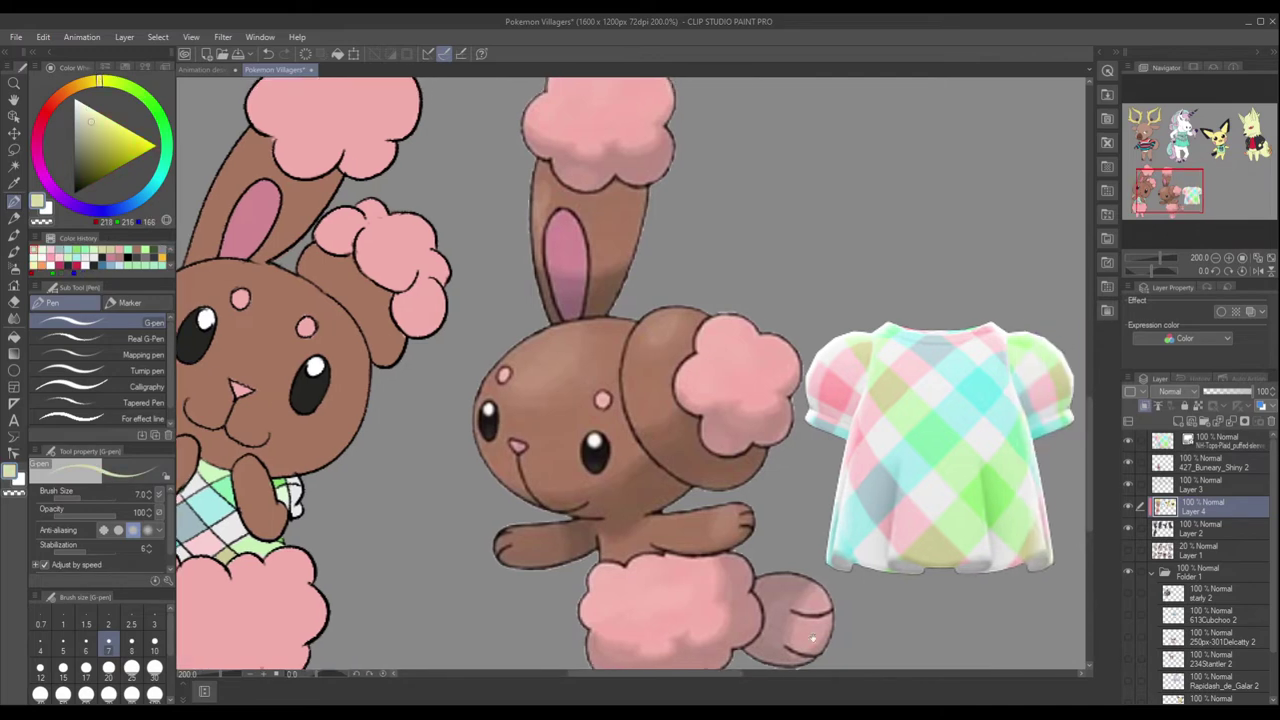
pyautogui.click(165, 140)
pyautogui.click(106, 124)
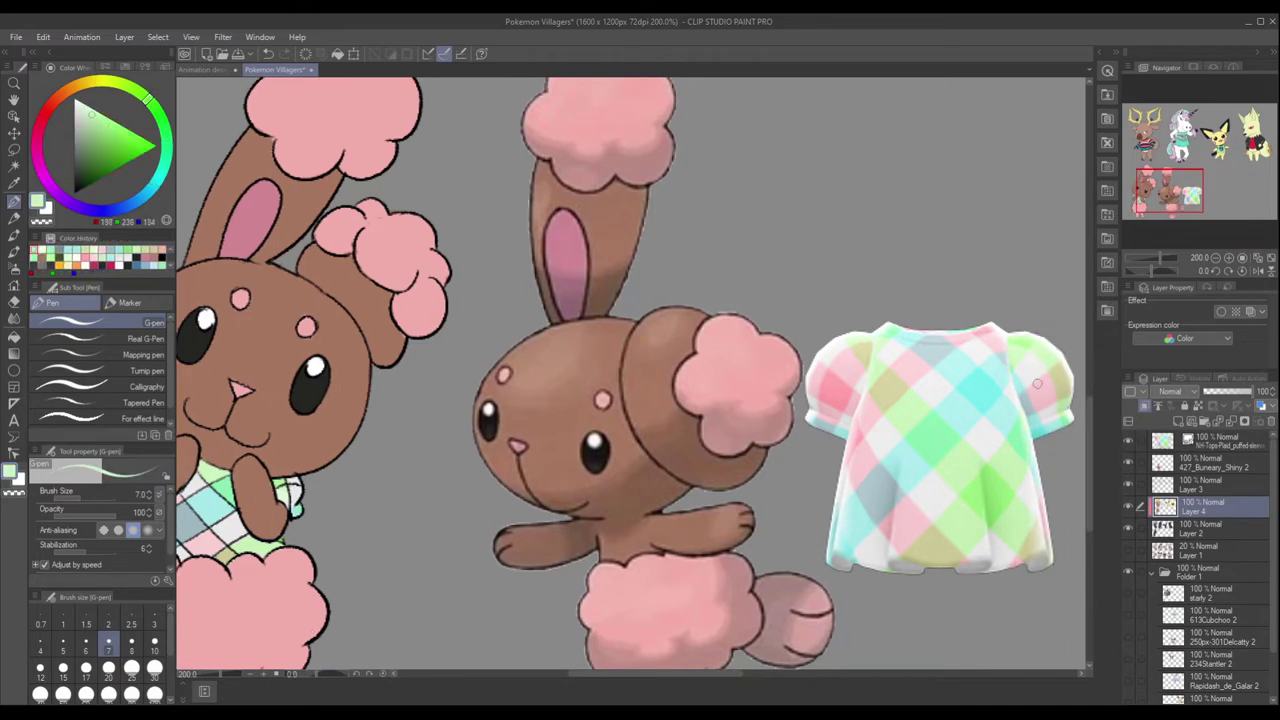
pyautogui.click(45, 113)
pyautogui.click(80, 100)
pyautogui.hotkey('ctrl', '0')
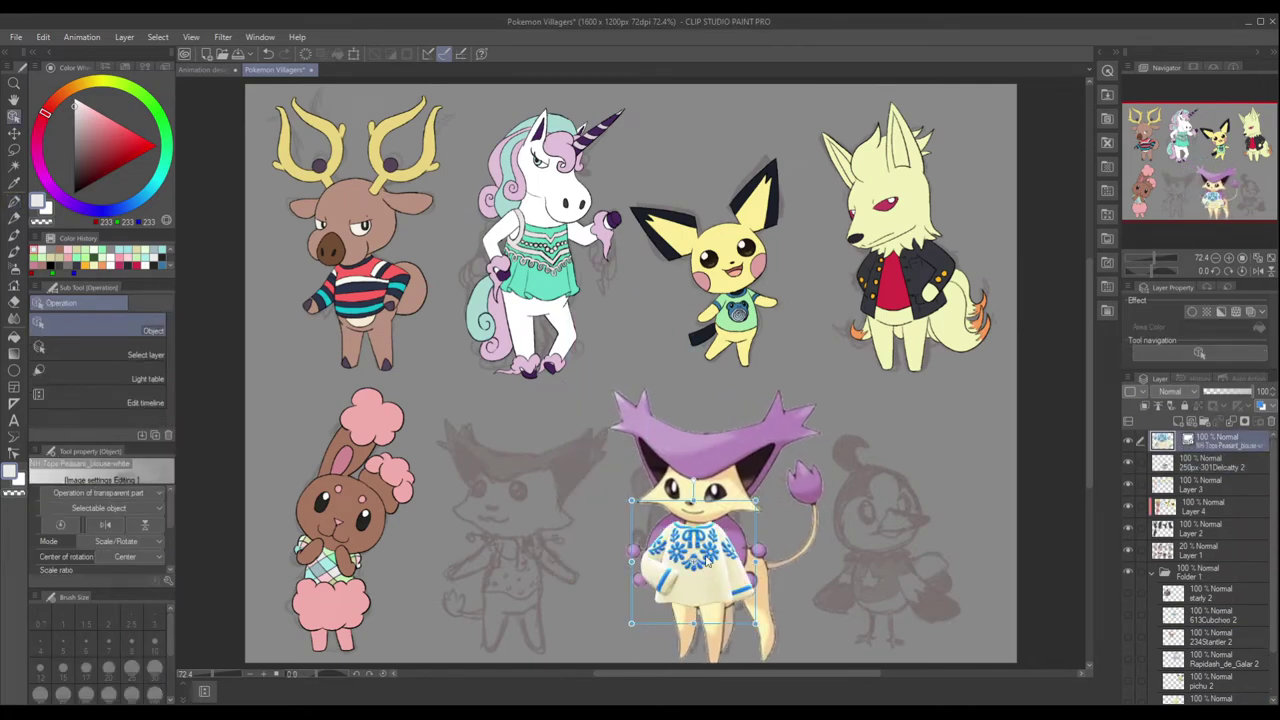
# Ink the Delcatty villager's cheek outline, nose, mouth and collar with its round bobbles on Layer 3.
pyautogui.press('p')
pyautogui.scroll(3, 486, 600)
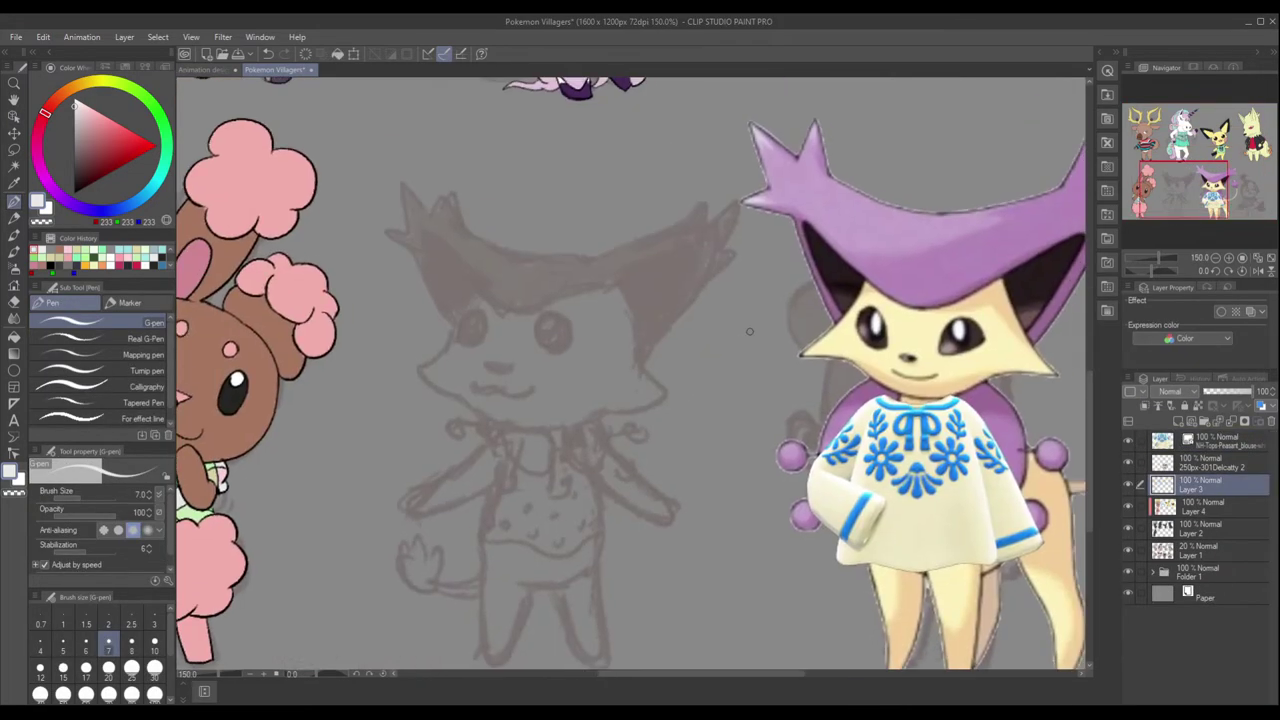
pyautogui.press('Tab')
pyautogui.moveTo(460, 325)
pyautogui.mouseDown()
pyautogui.moveTo(478, 298)
pyautogui.moveTo(432, 390)
pyautogui.mouseUp()
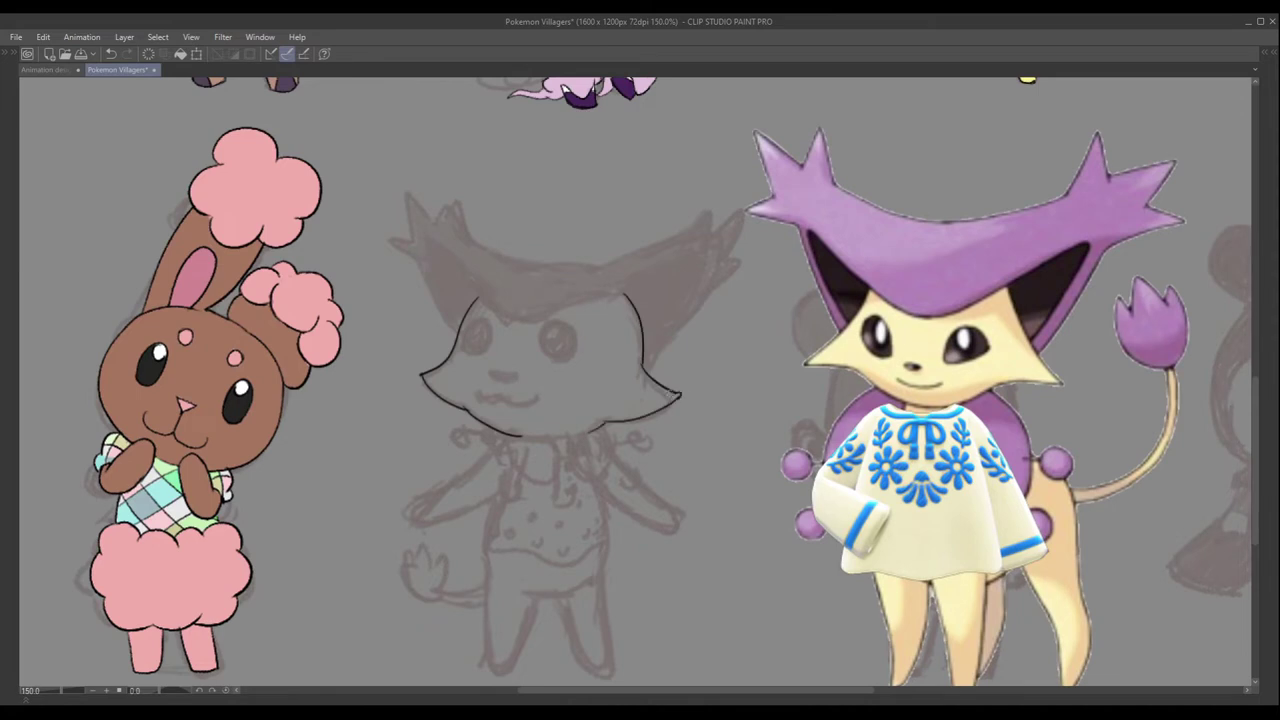
pyautogui.moveTo(526, 434); pyautogui.dragTo(505, 432)
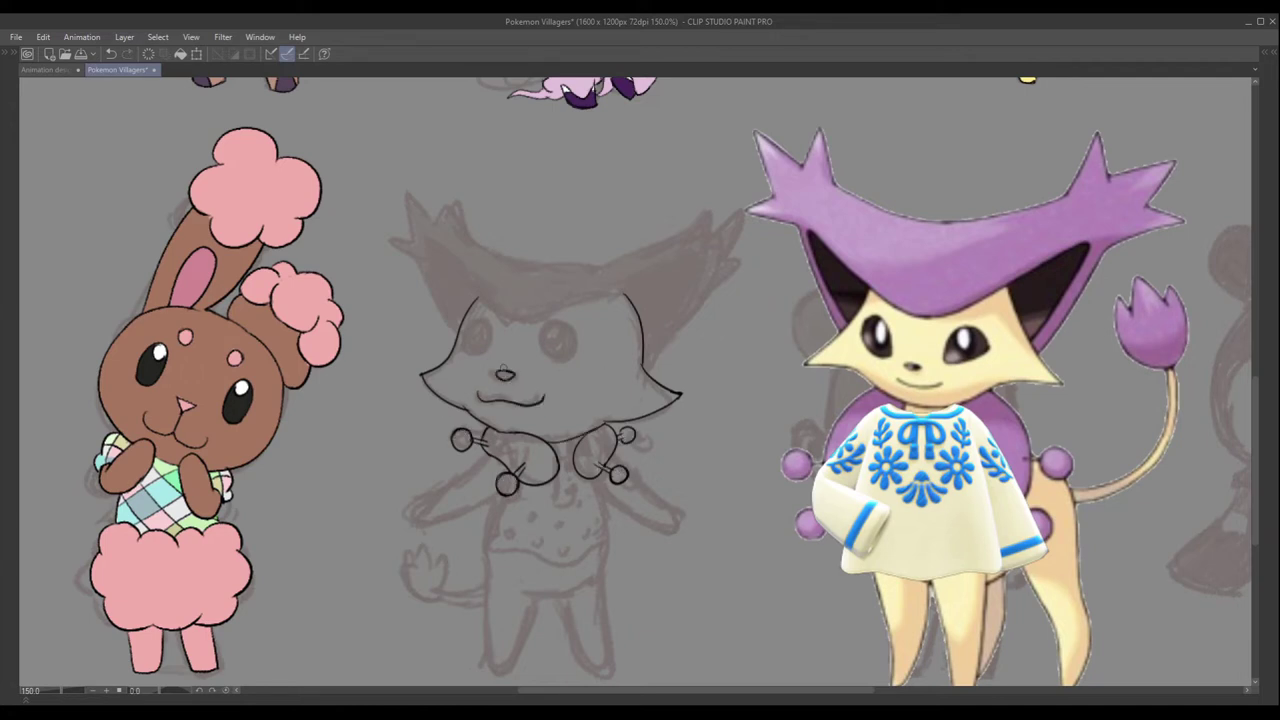
# Ink the Delcatty villager's inner ears and the pointed lower edge of its forehead hood.
pyautogui.moveTo(426, 237); pyautogui.dragTo(648, 330)
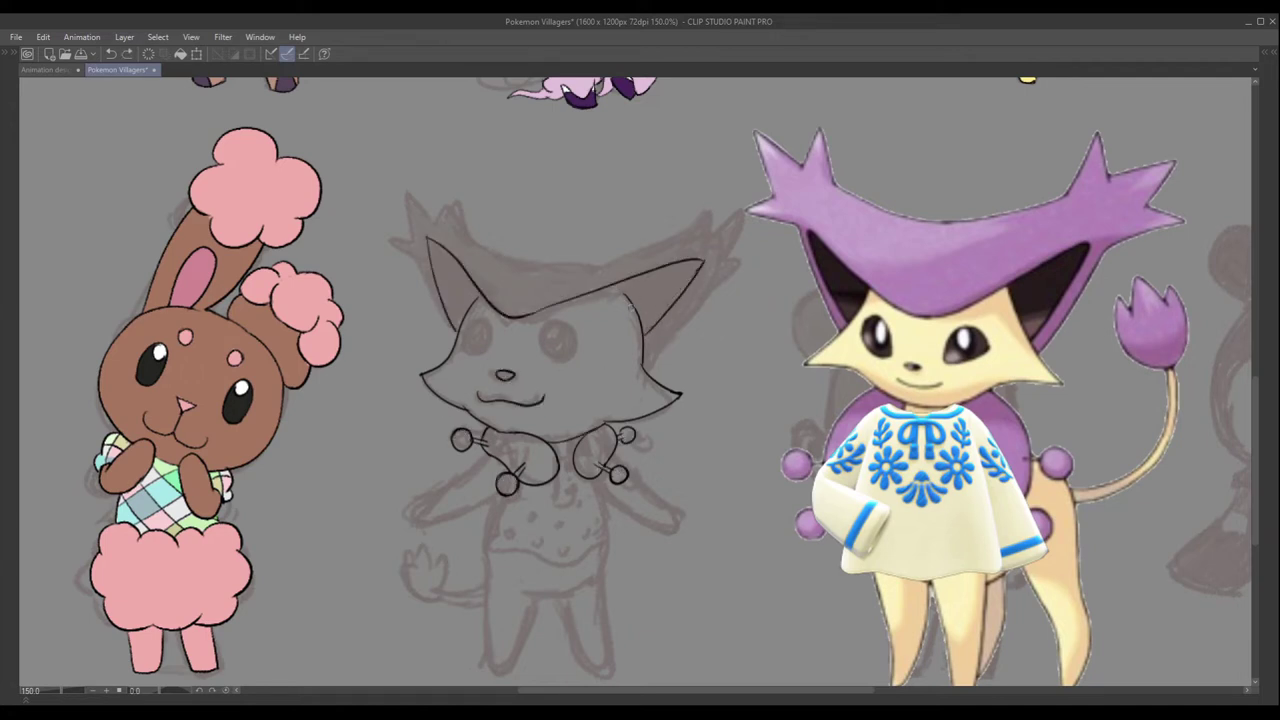
pyautogui.moveTo(505, 318); pyautogui.dragTo(507, 338)
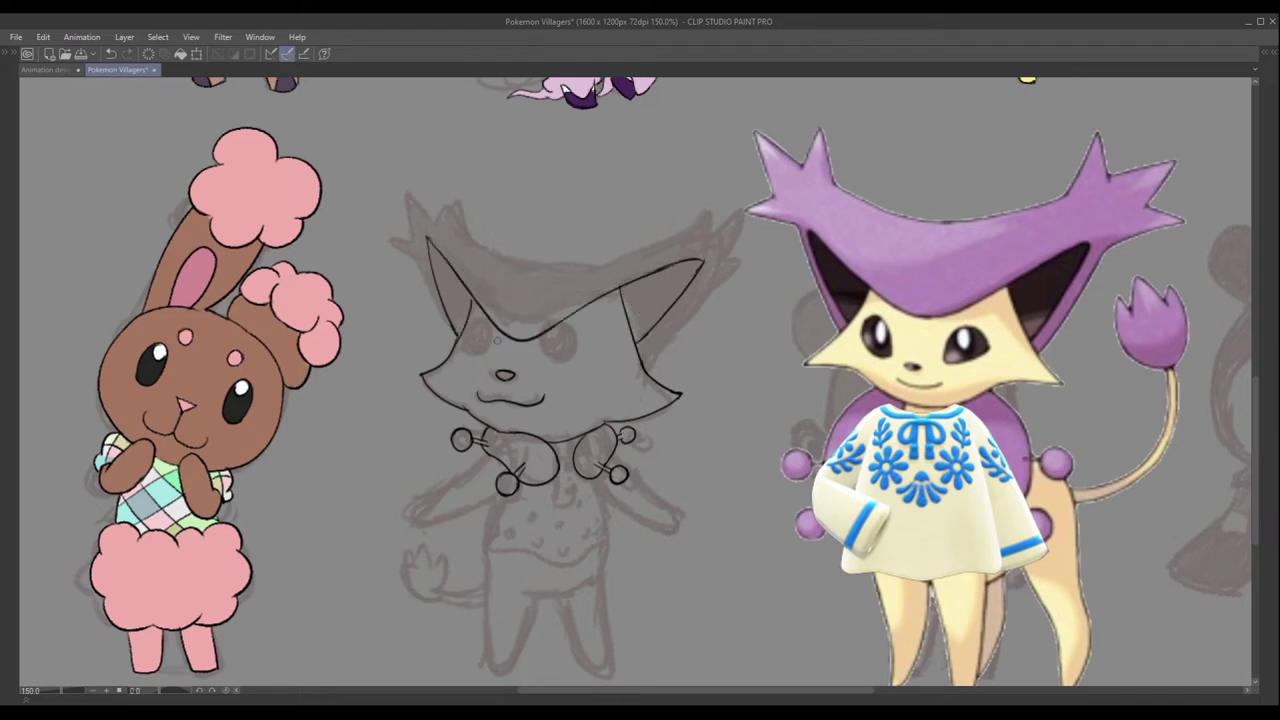
pyautogui.press('Tab')
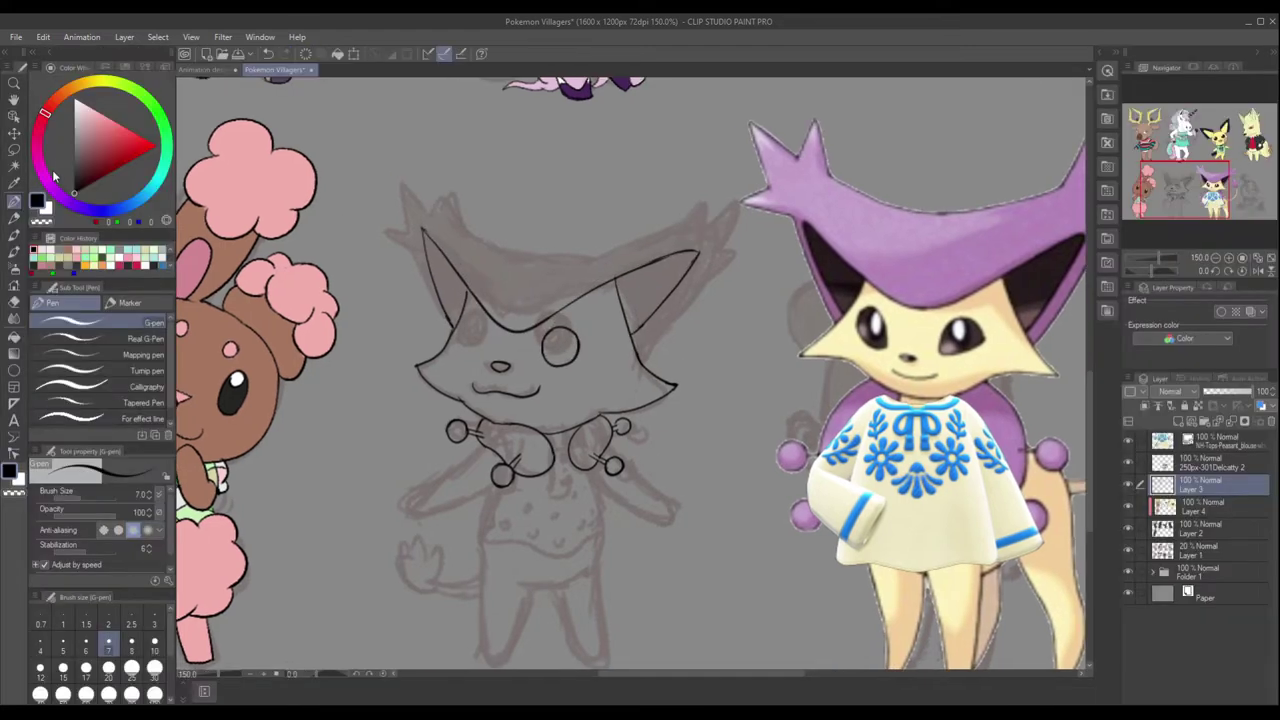
# Add the Delcatty villager's second round eye, then ink its hood's spiky tips and upper edge and the outer ear lines.
pyautogui.moveTo(474, 323); pyautogui.dragTo(472, 324)
pyautogui.hotkey('ctrl', 'e')
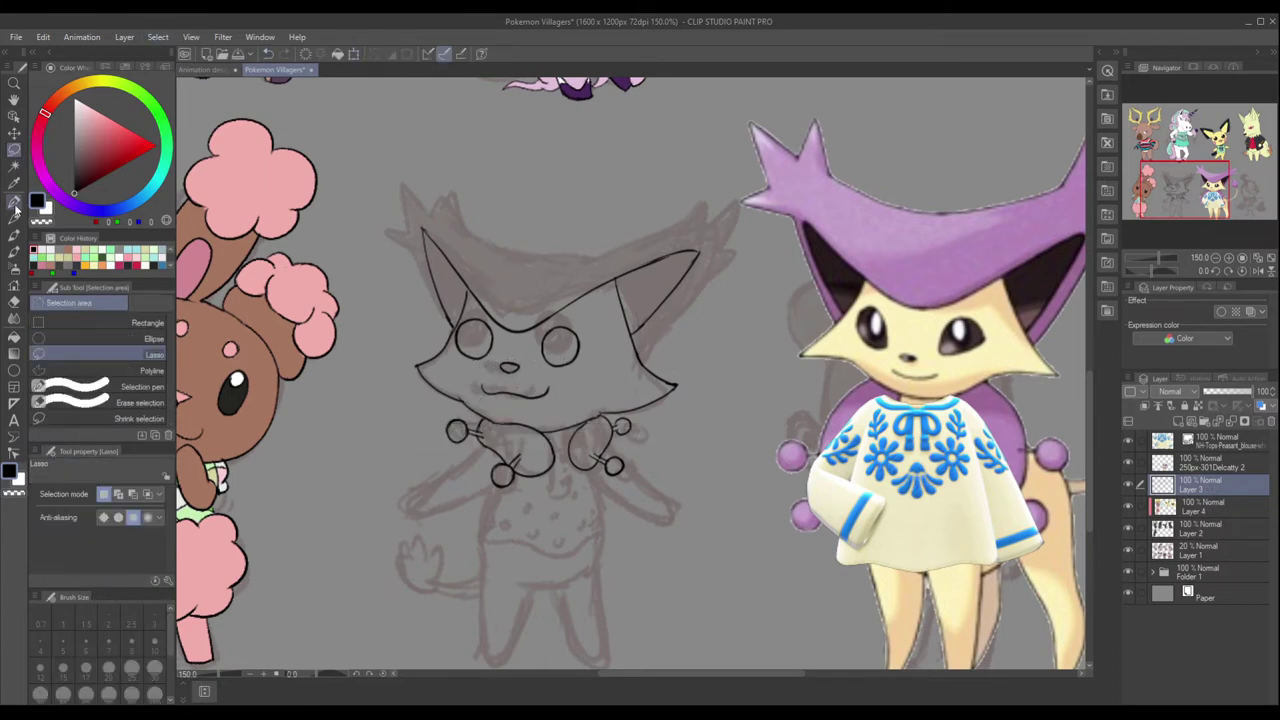
pyautogui.moveTo(374, 218); pyautogui.dragTo(405, 222)
pyautogui.moveTo(672, 217); pyautogui.dragTo(742, 190)
pyautogui.moveTo(636, 348)
pyautogui.mouseDown()
pyautogui.moveTo(746, 228)
pyautogui.moveTo(745, 180)
pyautogui.mouseUp()
pyautogui.moveTo(686, 218); pyautogui.dragTo(706, 182)
pyautogui.moveTo(570, 258)
pyautogui.mouseDown()
pyautogui.moveTo(691, 213)
pyautogui.moveTo(706, 182)
pyautogui.mouseUp()
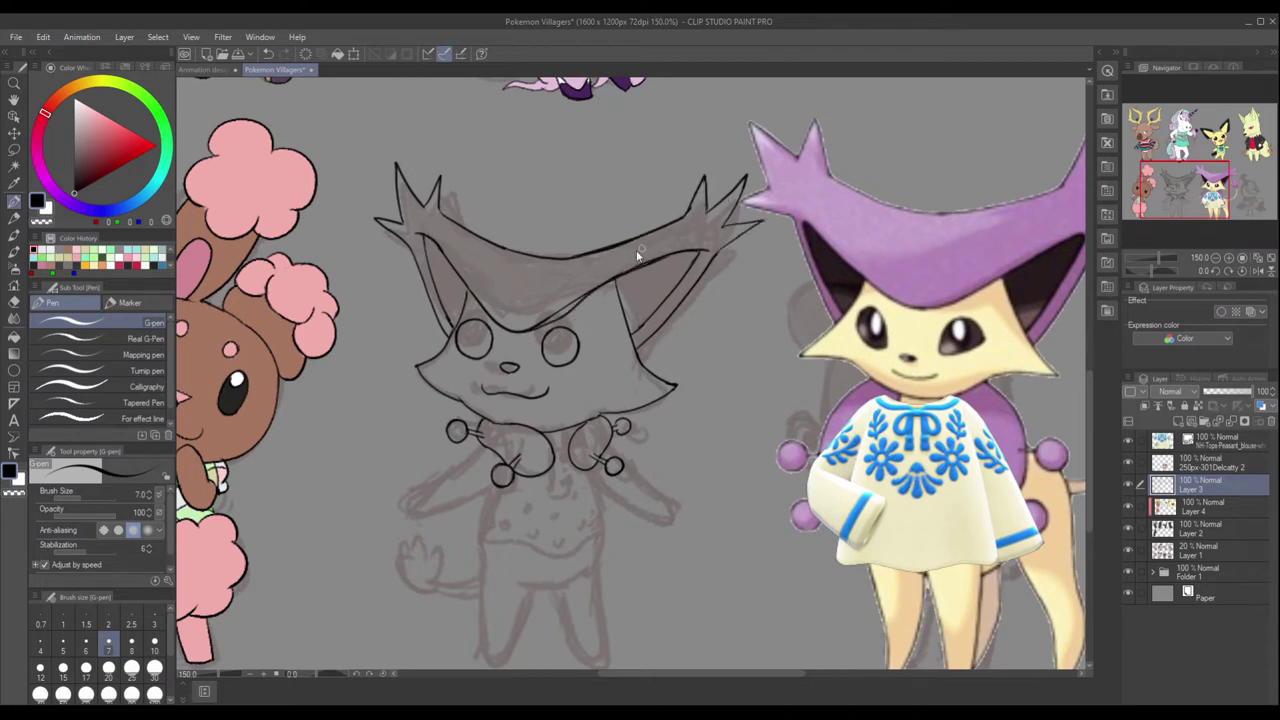
# Ink the Delcatty villager's arms, the flared sides of its blouse and the wavy hem.
pyautogui.scroll(-1, 630, 374)
pyautogui.moveTo(474, 392); pyautogui.dragTo(488, 430)
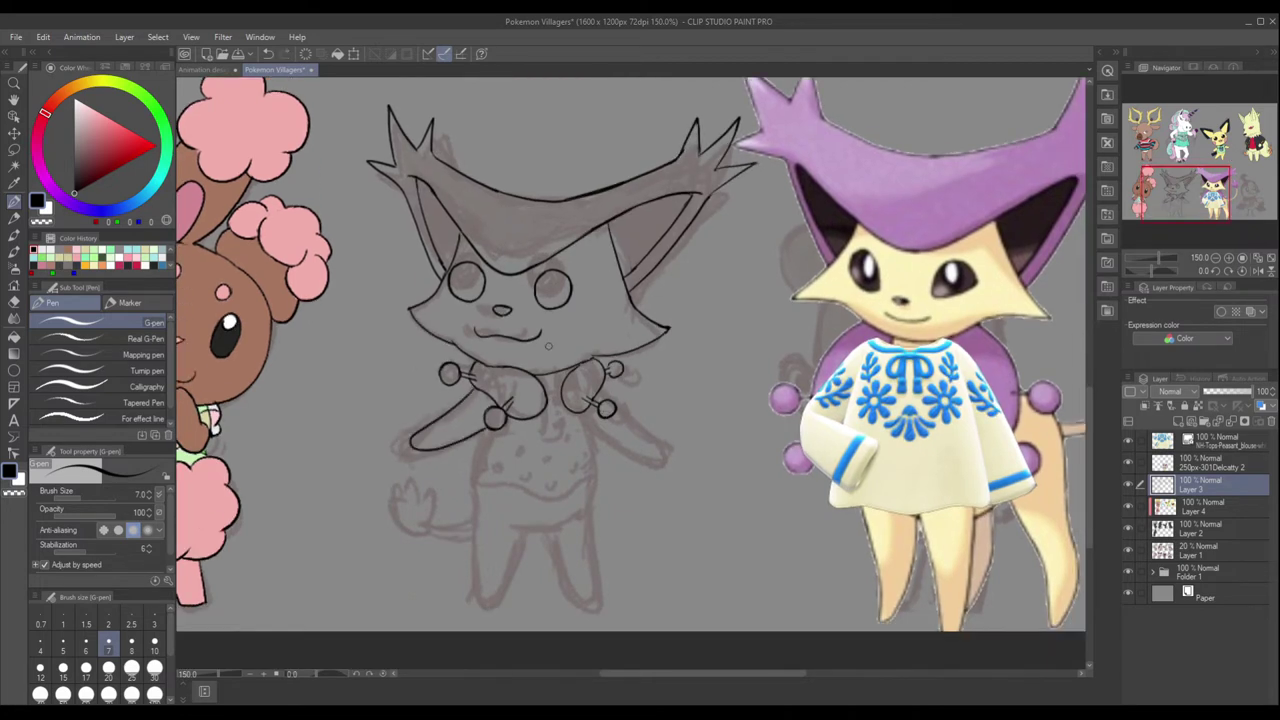
pyautogui.moveTo(604, 388); pyautogui.dragTo(640, 420)
pyautogui.moveTo(586, 410); pyautogui.dragTo(608, 500)
pyautogui.moveTo(455, 430); pyautogui.dragTo(462, 500)
pyautogui.moveTo(462, 500); pyautogui.dragTo(608, 502)
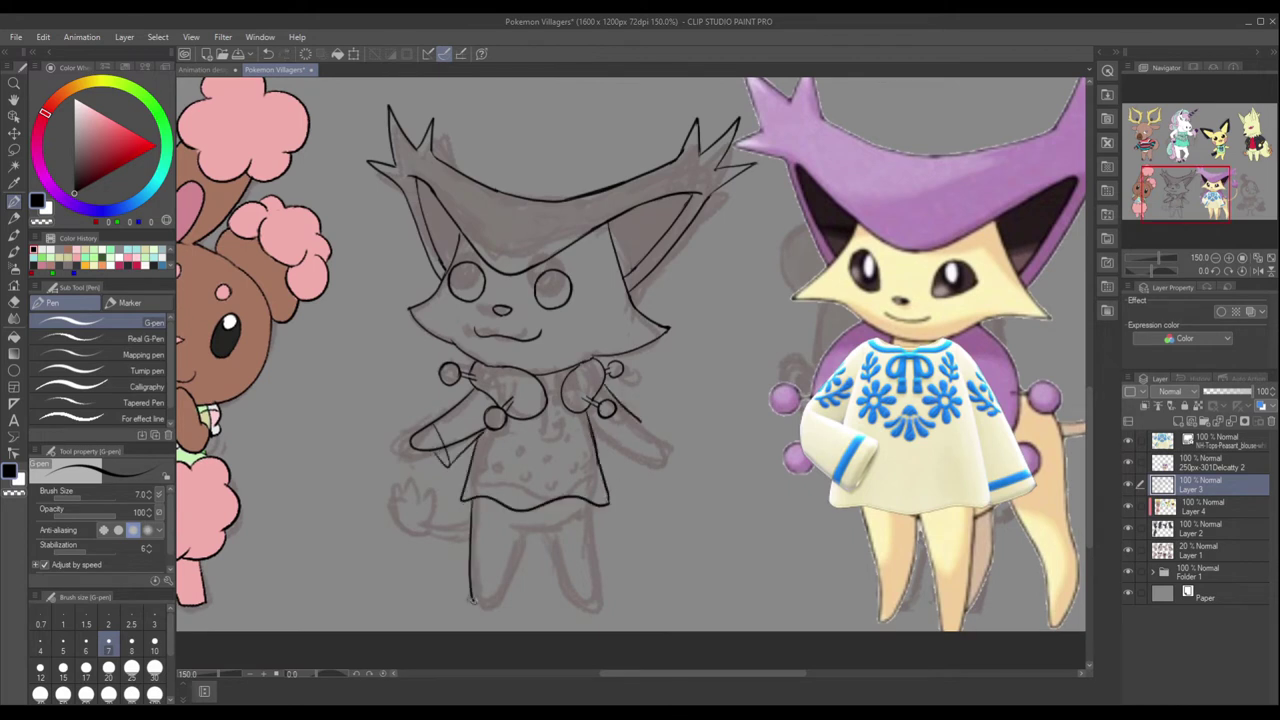
# Ink one tapered leg below the blouse and duplicate it for the other leg.
pyautogui.moveTo(481, 518); pyautogui.dragTo(520, 548)
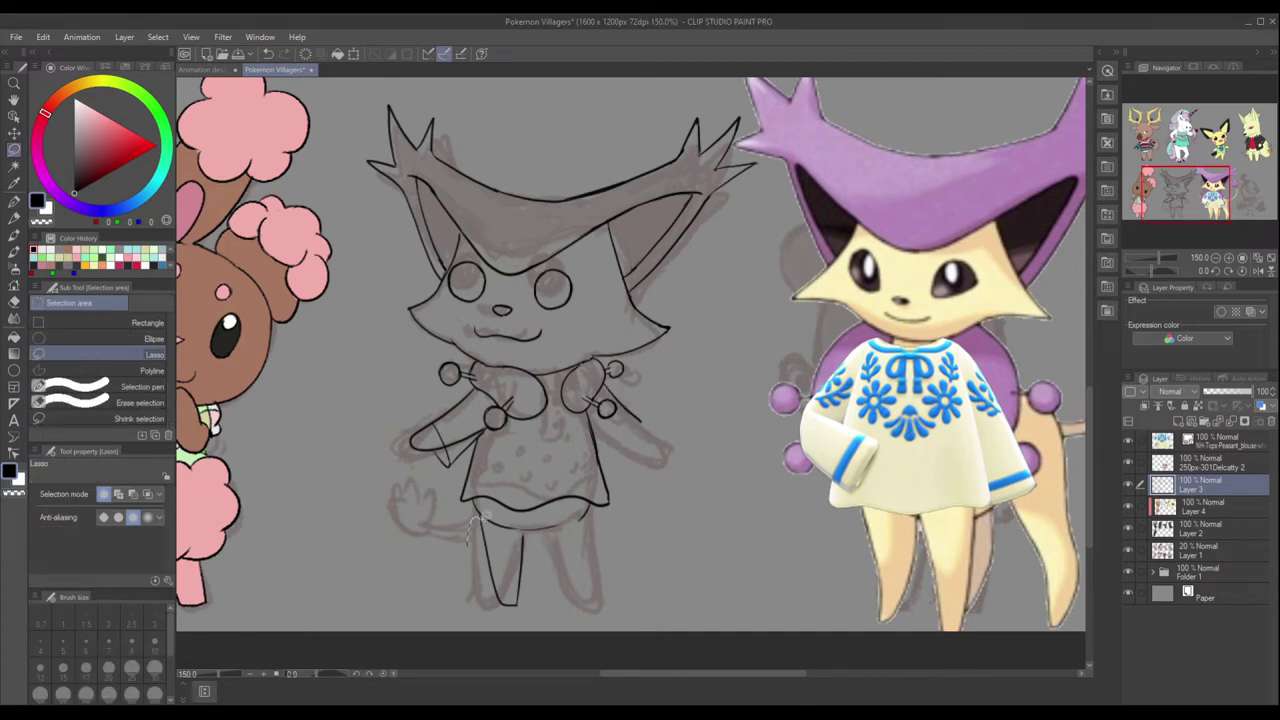
pyautogui.press('Return')
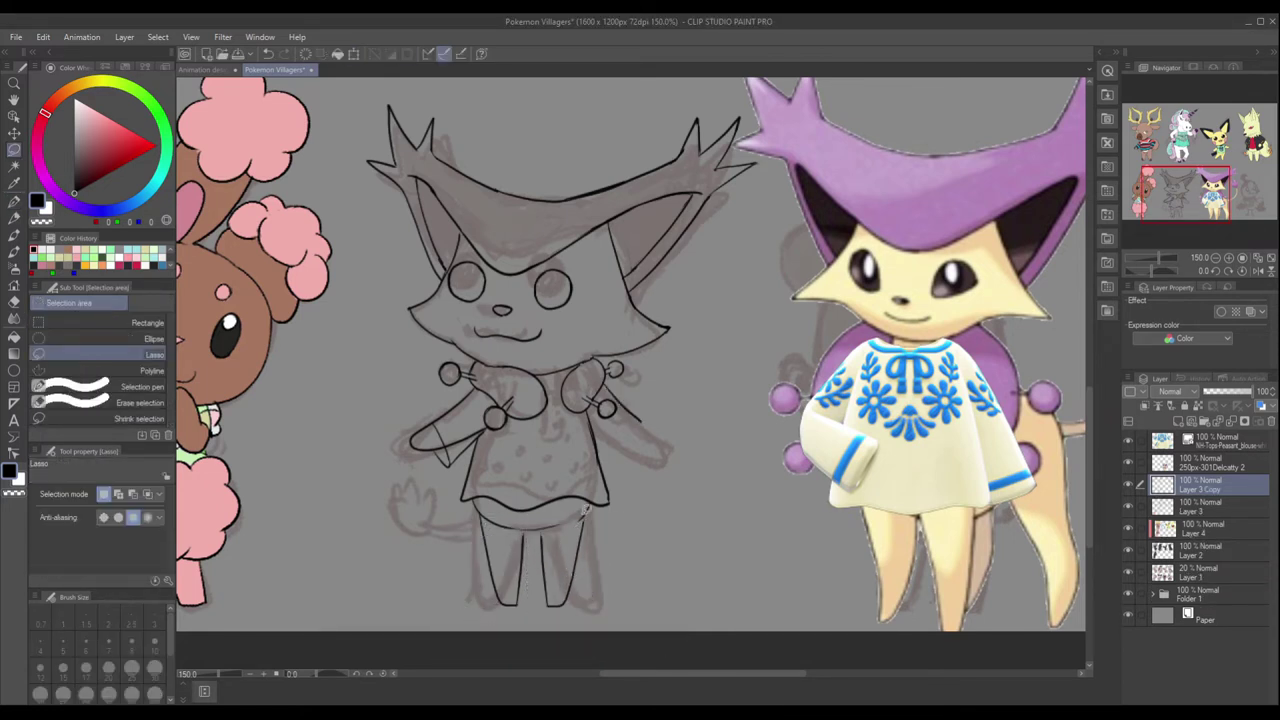
pyautogui.press('p')
# Ink the curling tail with its flame-shaped tip and merge Layer 3 Copy into Layer 3.
pyautogui.moveTo(476, 512)
pyautogui.mouseDown()
pyautogui.moveTo(414, 528)
pyautogui.moveTo(484, 534)
pyautogui.mouseUp()
pyautogui.moveTo(408, 518); pyautogui.dragTo(440, 536)
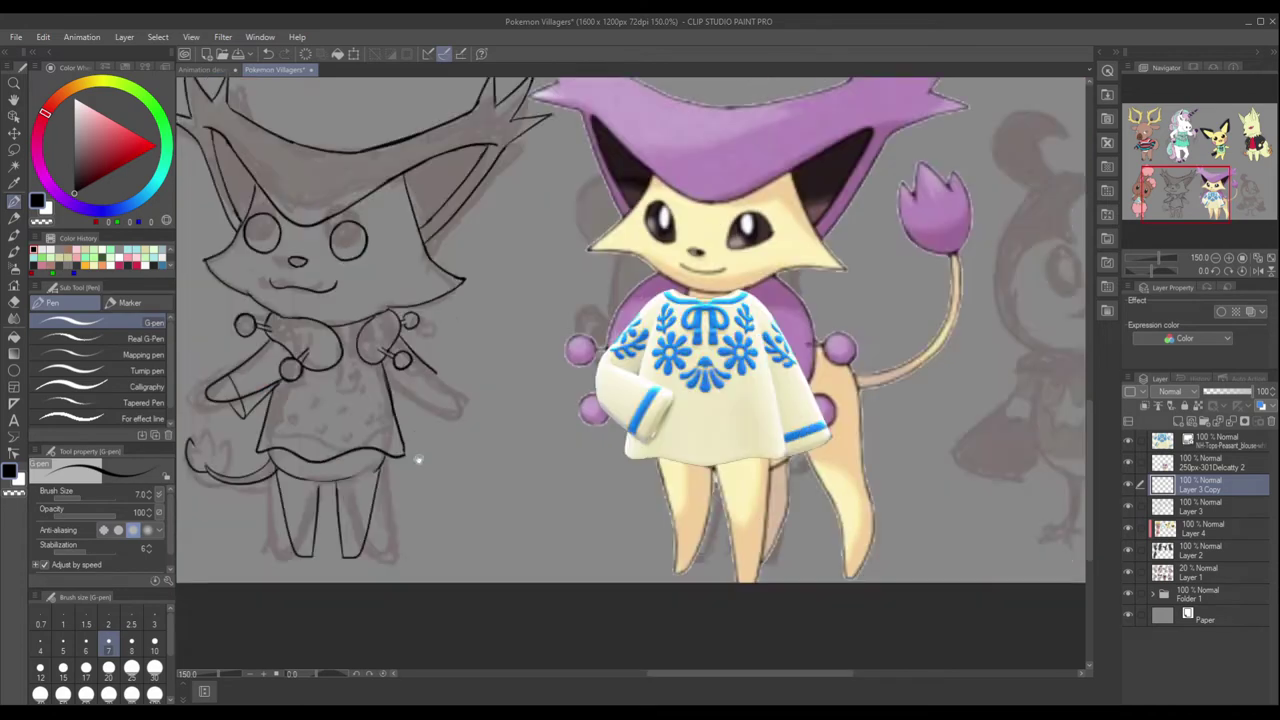
pyautogui.moveTo(419, 459); pyautogui.dragTo(634, 519)
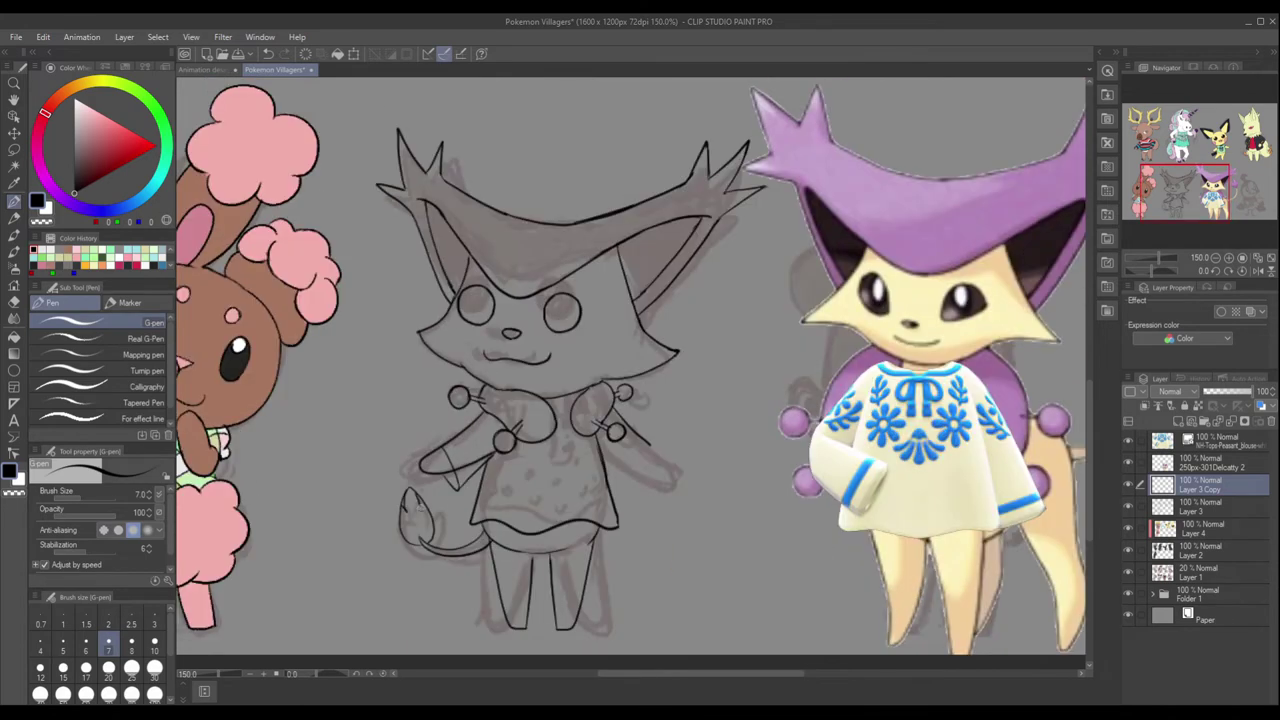
pyautogui.moveTo(600, 400); pyautogui.dragTo(552, 412)
pyautogui.hotkey('ctrl', 'e')
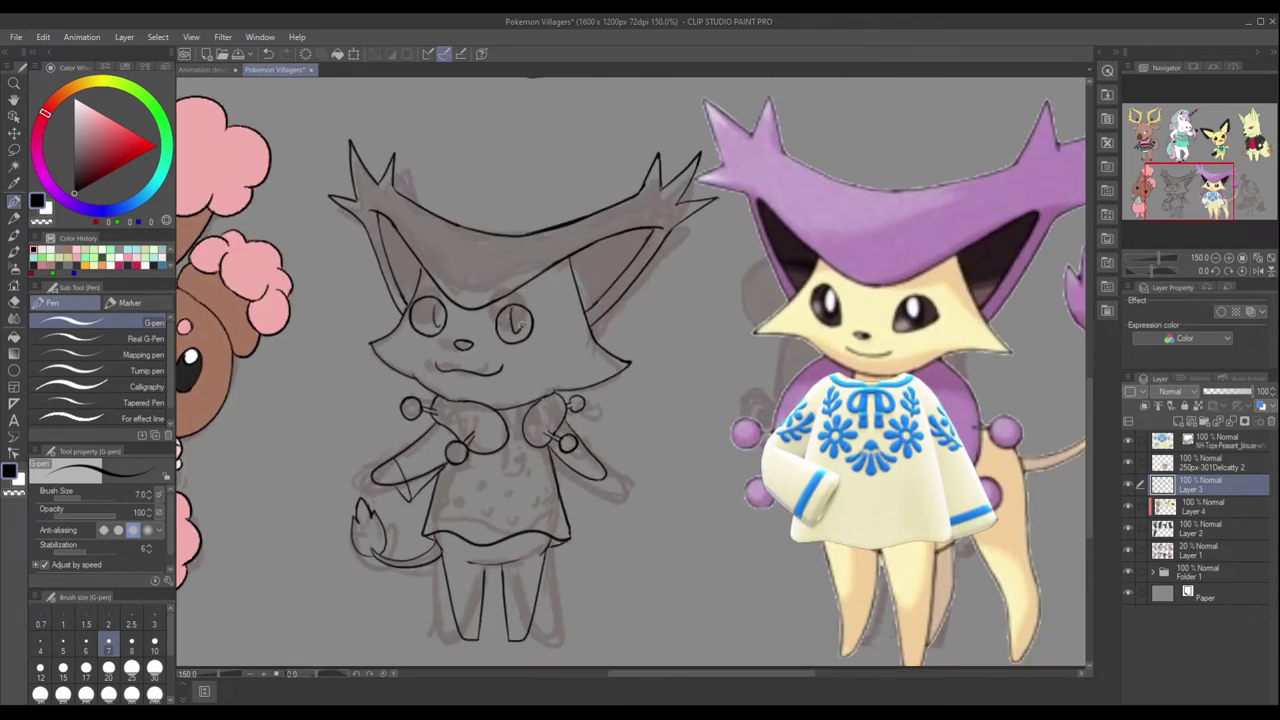
# Ink the blouse's neck bow, sleeve bands and curled sleeve embroidery.
pyautogui.moveTo(578, 420)
pyautogui.mouseDown()
pyautogui.moveTo(555, 456)
pyautogui.moveTo(605, 468)
pyautogui.mouseUp()
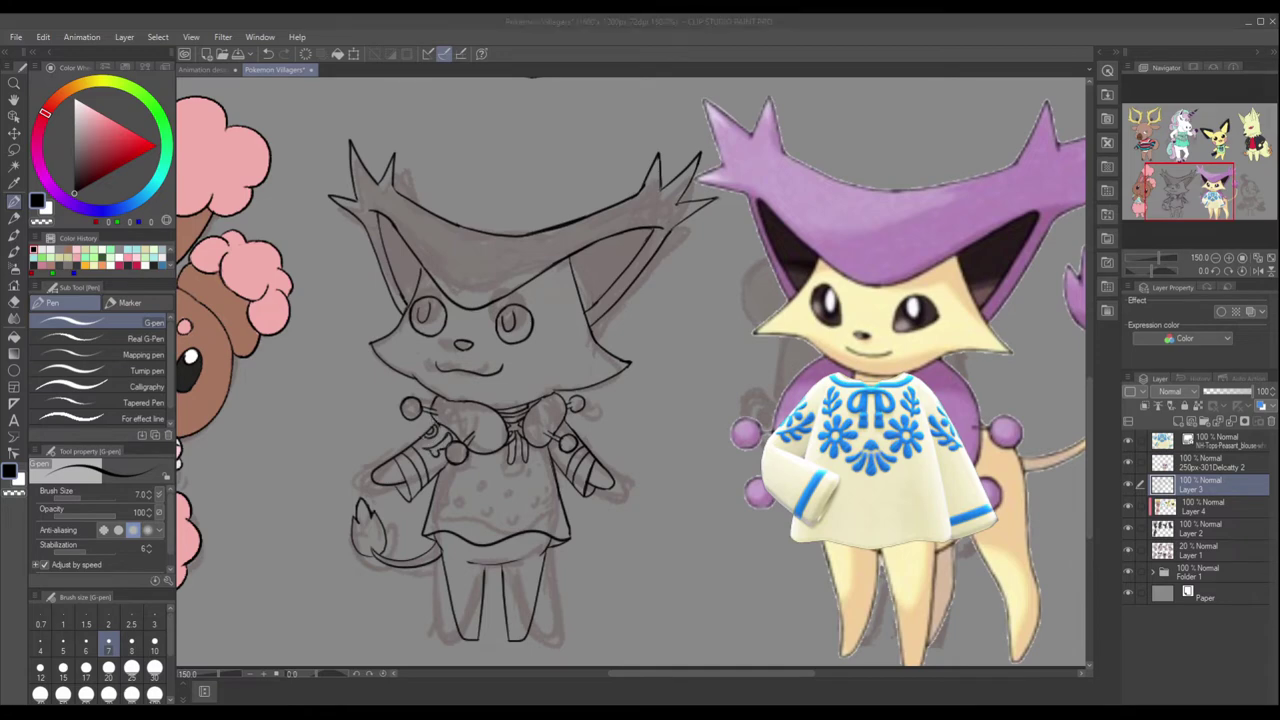
pyautogui.scroll(5, 488, 467)
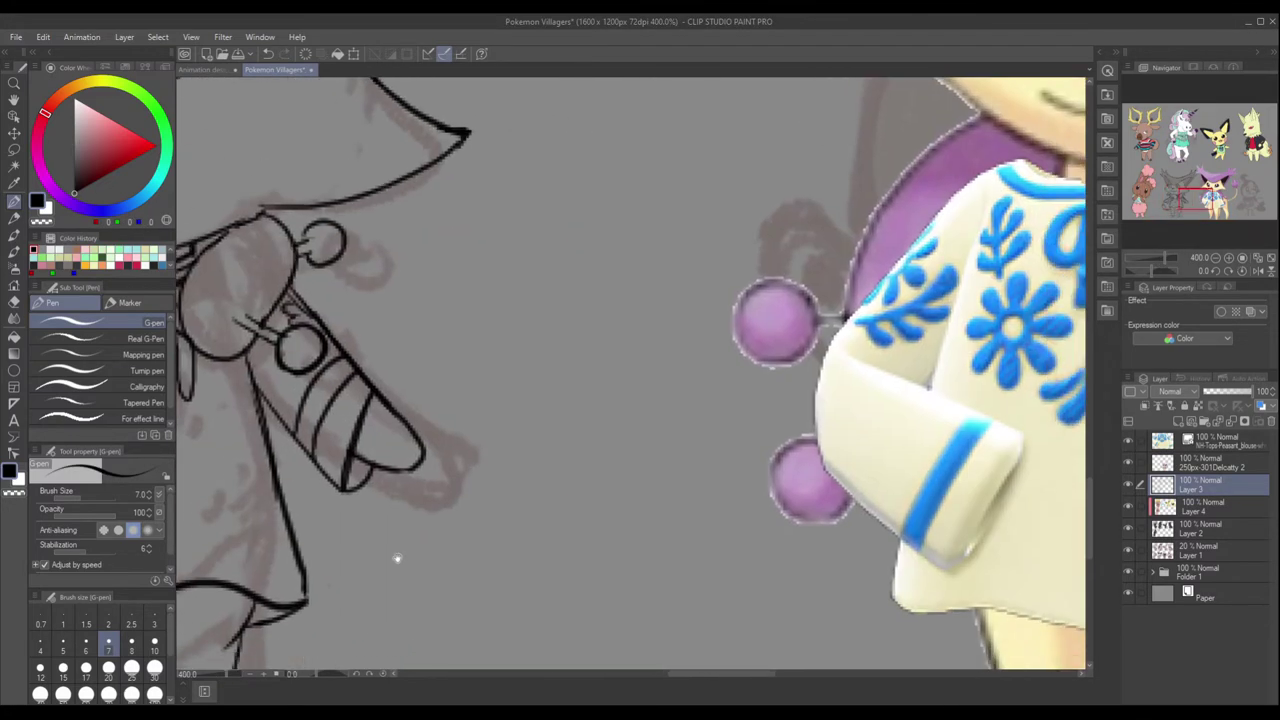
pyautogui.moveTo(397, 559); pyautogui.dragTo(747, 559)
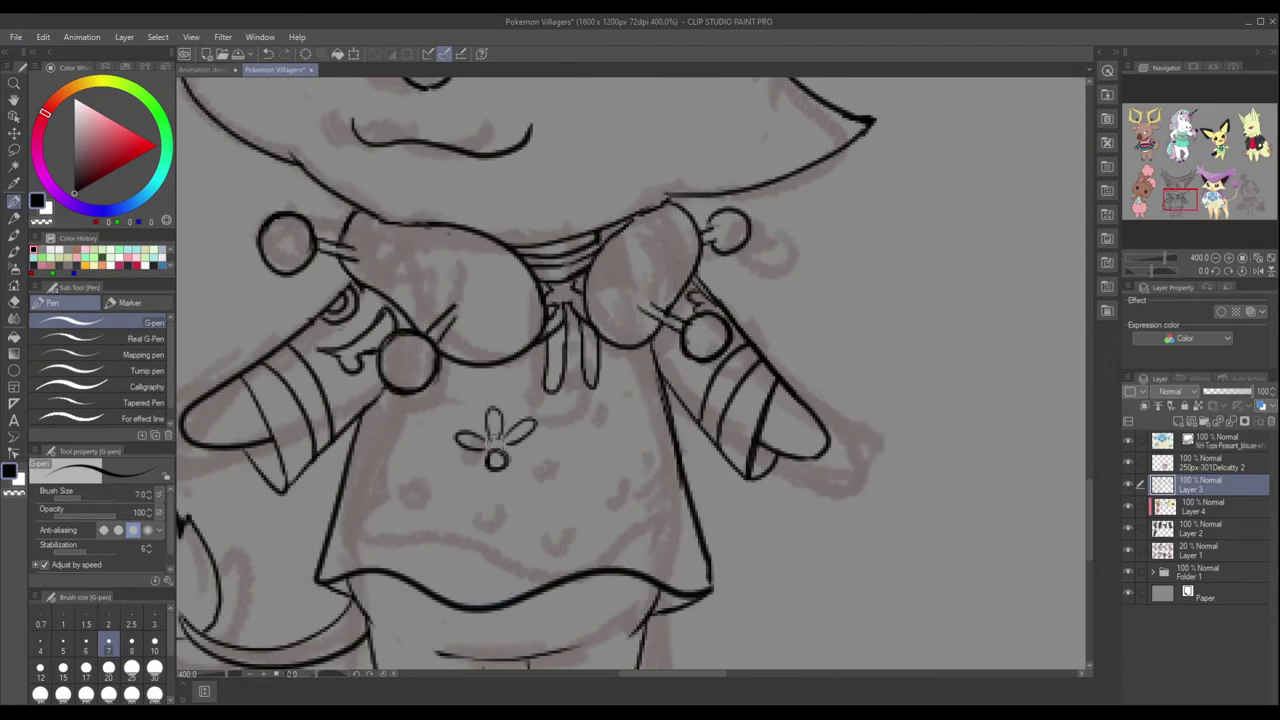
# Draw a small flower's centre and petals beside the figure with the Real G-Pen at size 6, and duplicate a petal below the centre.
pyautogui.press('.')
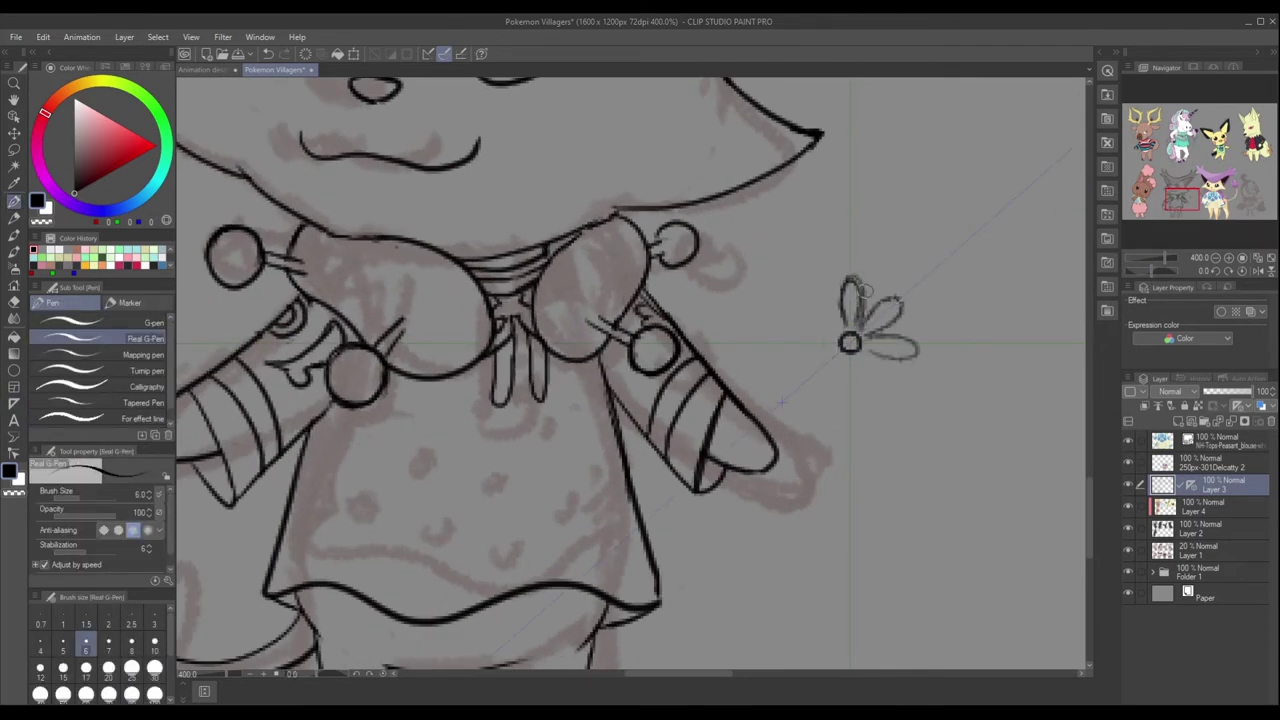
pyautogui.click(14, 150)
pyautogui.moveTo(836, 276)
pyautogui.mouseDown()
pyautogui.moveTo(838, 330)
pyautogui.moveTo(905, 335)
pyautogui.moveTo(868, 358)
pyautogui.moveTo(842, 322)
pyautogui.moveTo(852, 397)
pyautogui.mouseUp()
pyautogui.hotkey('ctrl', 'c')
pyautogui.hotkey('ctrl', 'v')
pyautogui.press('Return')
pyautogui.hotkey('ctrl', 'c')
pyautogui.hotkey('ctrl', 'v')
pyautogui.hotkey('ctrl', 't')
pyautogui.press('Return')
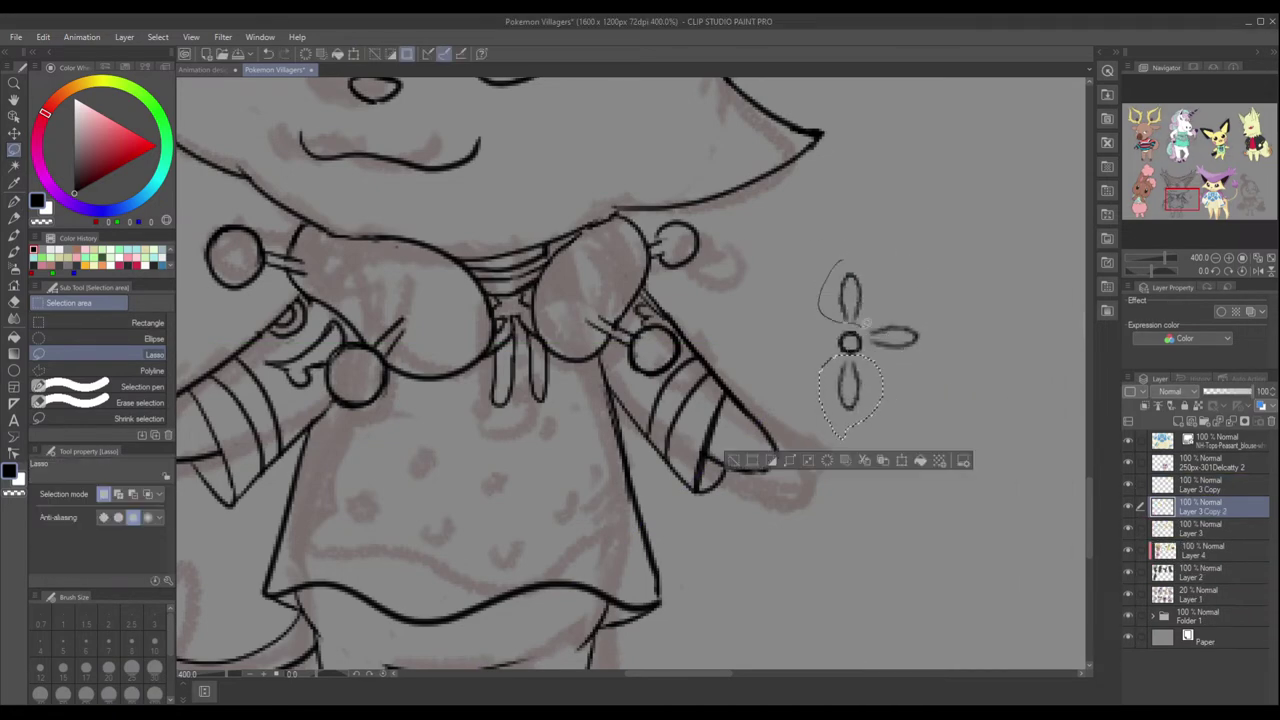
# Merge the petal copies and paste further rotated petals around the flower's centre.
pyautogui.hotkey('ctrl', 'e')
pyautogui.moveTo(850, 262); pyautogui.dragTo(852, 268)
pyautogui.hotkey('ctrl', 'c')
pyautogui.hotkey('ctrl', 'v')
pyautogui.hotkey('ctrl', 't')
pyautogui.moveTo(960, 300); pyautogui.dragTo(975, 345)
pyautogui.moveTo(870, 360); pyautogui.dragTo(884, 370)
pyautogui.press('Return')
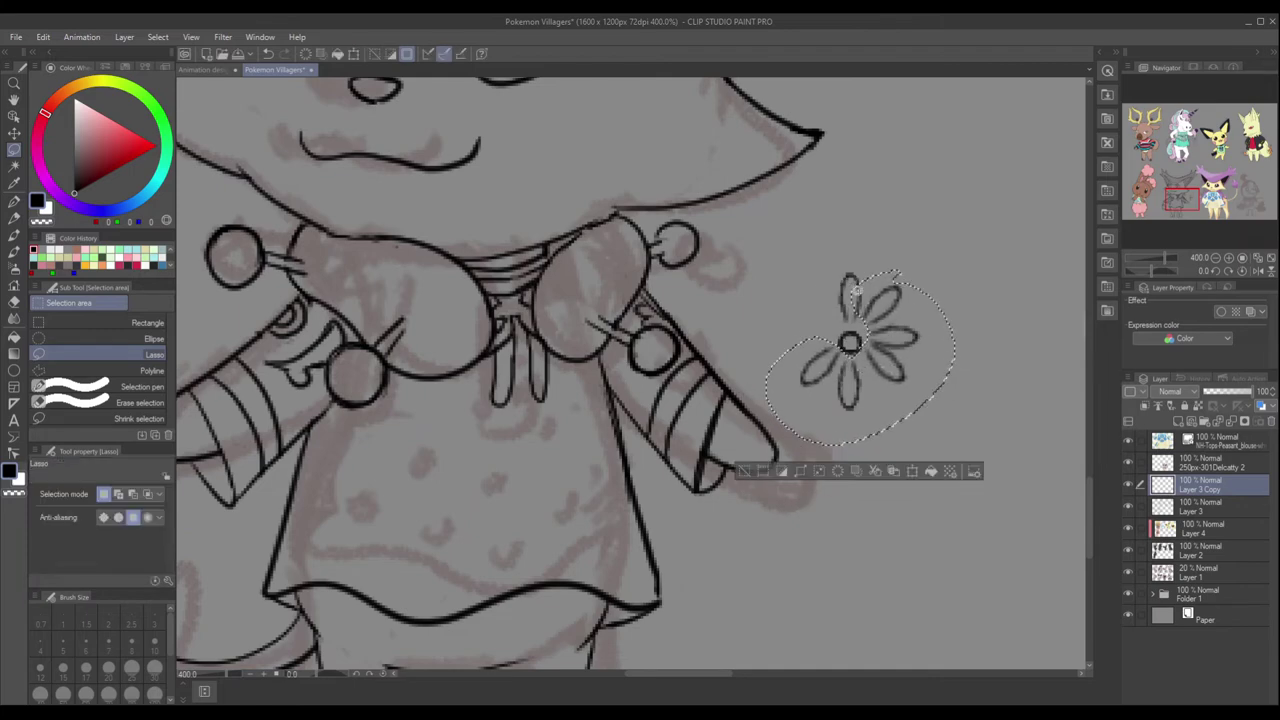
# Duplicate the group of four petals and rotate the copy to the opposite side of the centre to complete the flower.
pyautogui.moveTo(828, 338); pyautogui.dragTo(835, 340)
pyautogui.hotkey('ctrl', 'e')
pyautogui.hotkey('ctrl', 'c')
pyautogui.hotkey('ctrl', 'v')
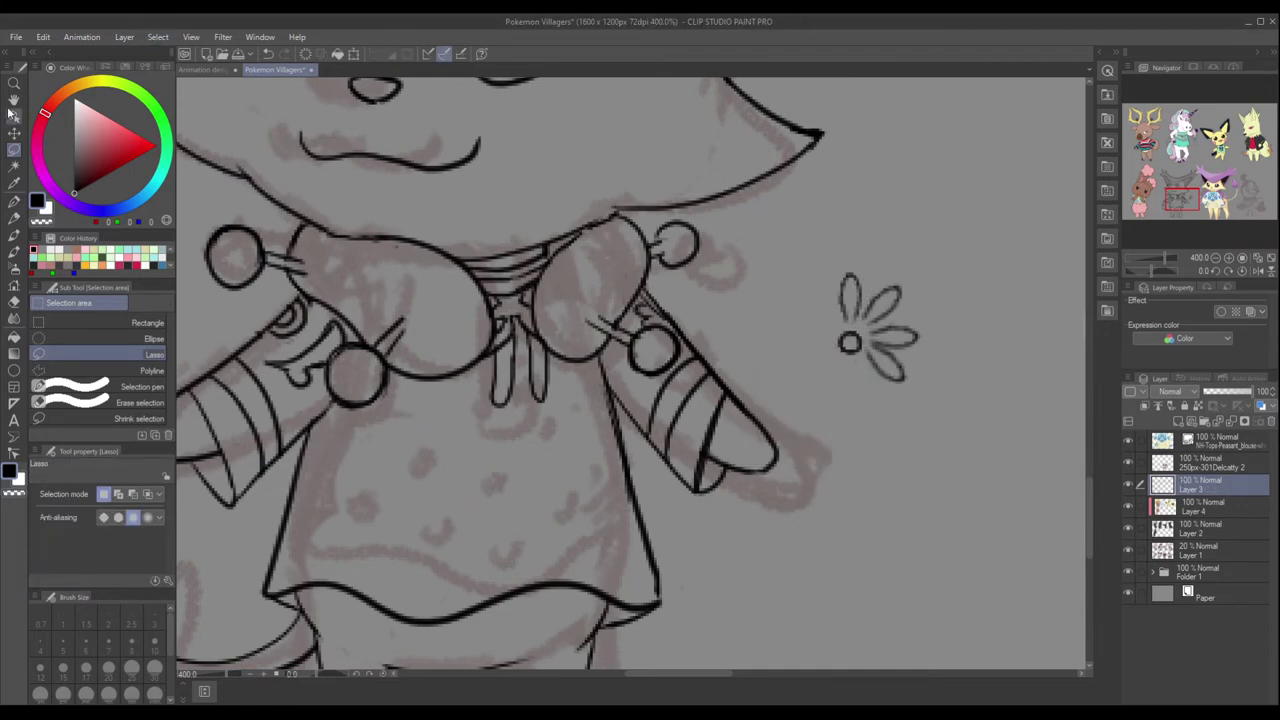
pyautogui.hotkey('ctrl', 't')
pyautogui.moveTo(930, 300); pyautogui.dragTo(955, 355)
pyautogui.press('Return')
pyautogui.moveTo(885, 425); pyautogui.dragTo(883, 408)
pyautogui.hotkey('ctrl', 'd')
pyautogui.click(1200, 507)
pyautogui.press('p')
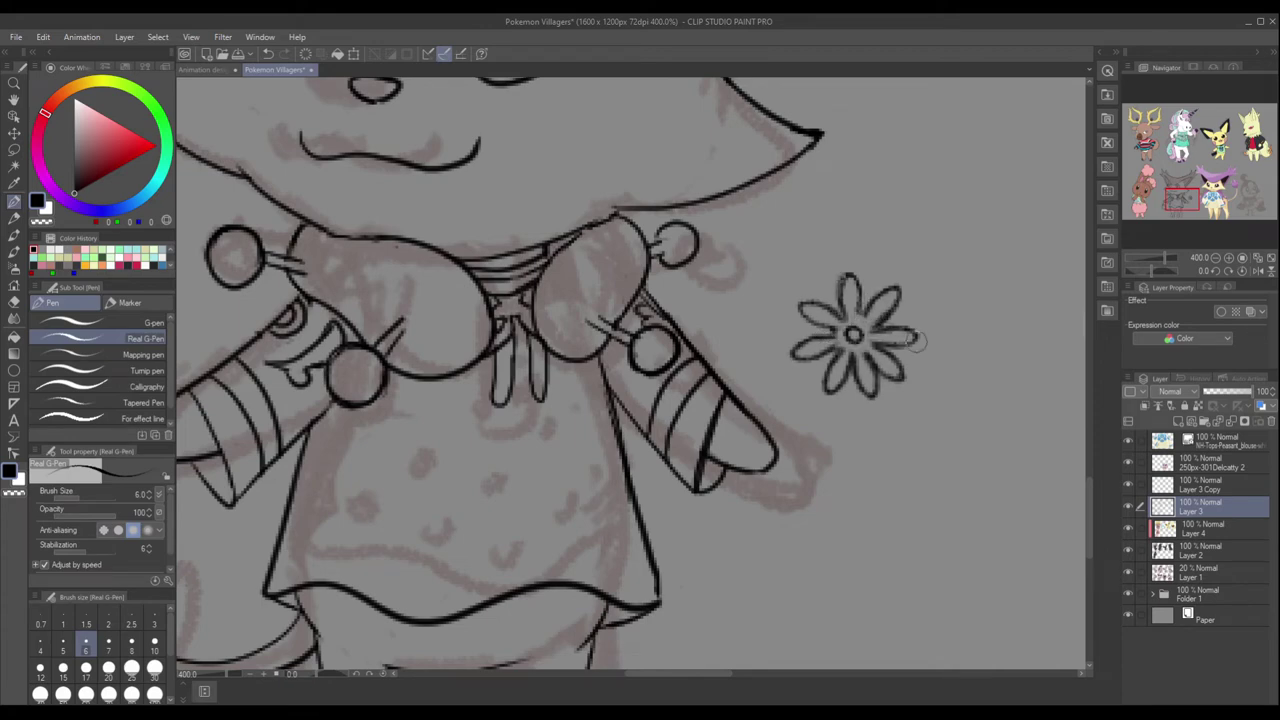
# Scale the finished flower down and place it on the chest of the Delcatty villager's blouse.
pyautogui.press('m')
pyautogui.hotkey('ctrl', 't')
pyautogui.scroll(-5, 836, 483)
pyautogui.scroll(3, 836, 483)
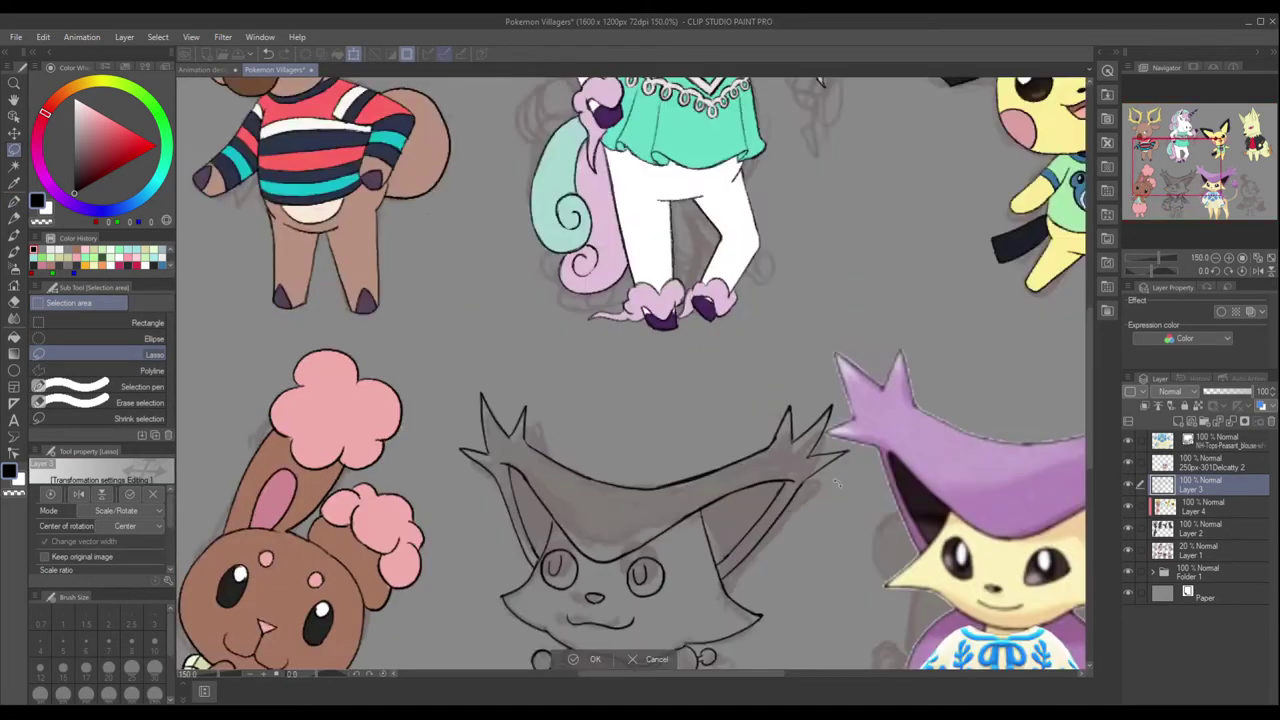
pyautogui.press('Return')
# Duplicate the small flower and place the copy on the other side of the blouse's chest.
pyautogui.moveTo(836, 483); pyautogui.dragTo(736, 273)
pyautogui.hotkey('ctrl', 'c')
pyautogui.hotkey('ctrl', 'v')
pyautogui.hotkey('ctrl', 't')
pyautogui.press('Return')
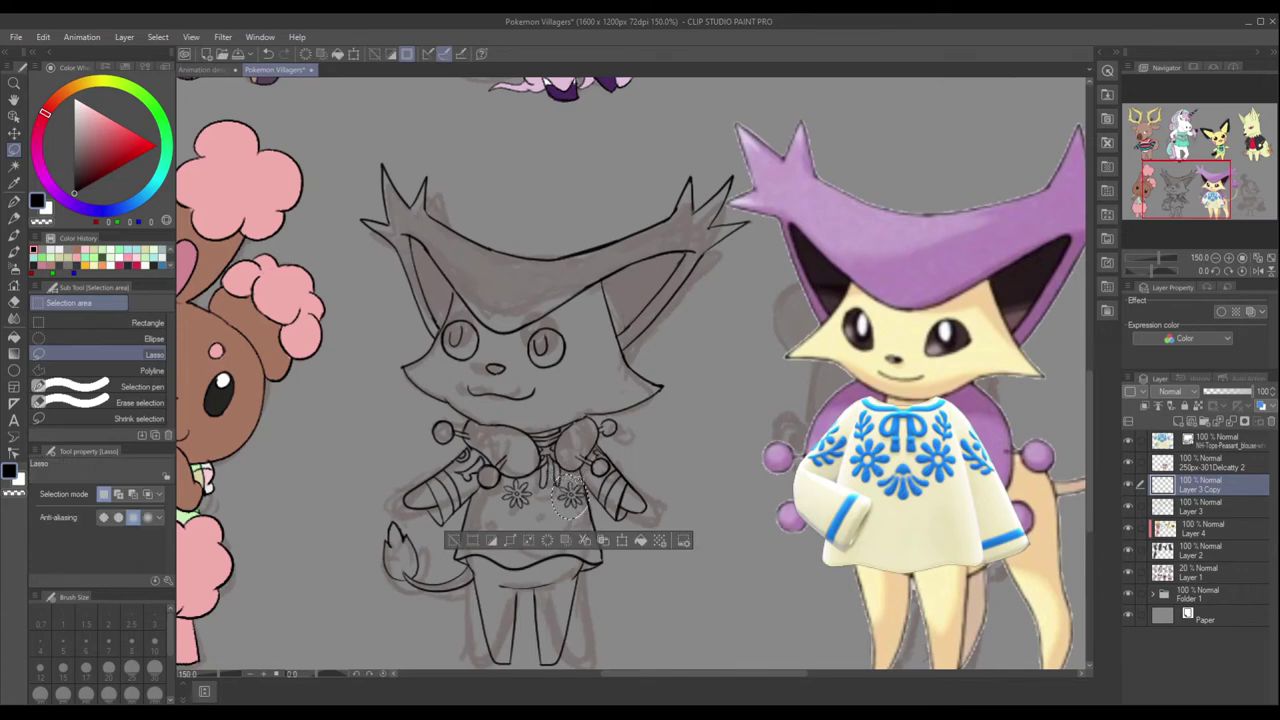
pyautogui.hotkey('ctrl', 'd')
# Draw a mirrored embroidery motif beside the figure with a symmetry ruler, with a pointed cap above five drop-shaped petals.
pyautogui.press('u')
pyautogui.press('p')
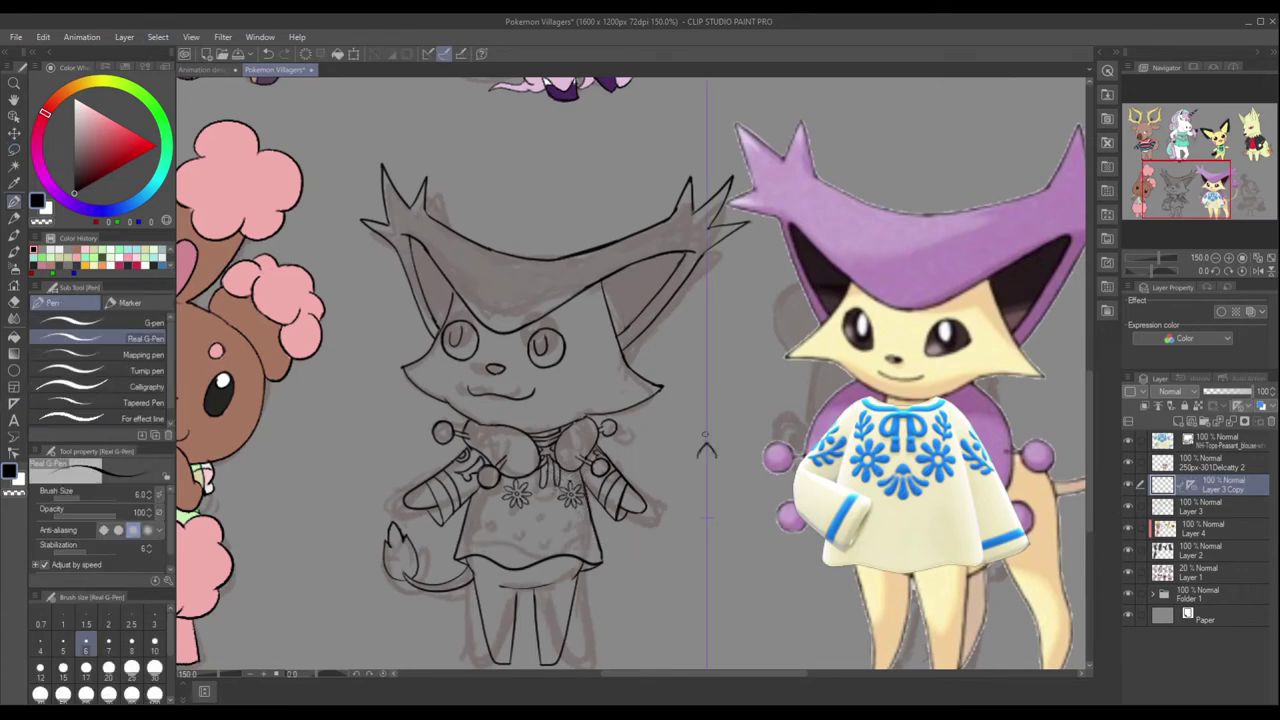
pyautogui.scroll(5, 700, 450)
pyautogui.moveTo(606, 434); pyautogui.dragTo(680, 440)
pyautogui.scroll(-2, 640, 440)
pyautogui.scroll(2, 620, 450)
pyautogui.moveTo(612, 408); pyautogui.dragTo(632, 492)
pyautogui.scroll(-1, 632, 492)
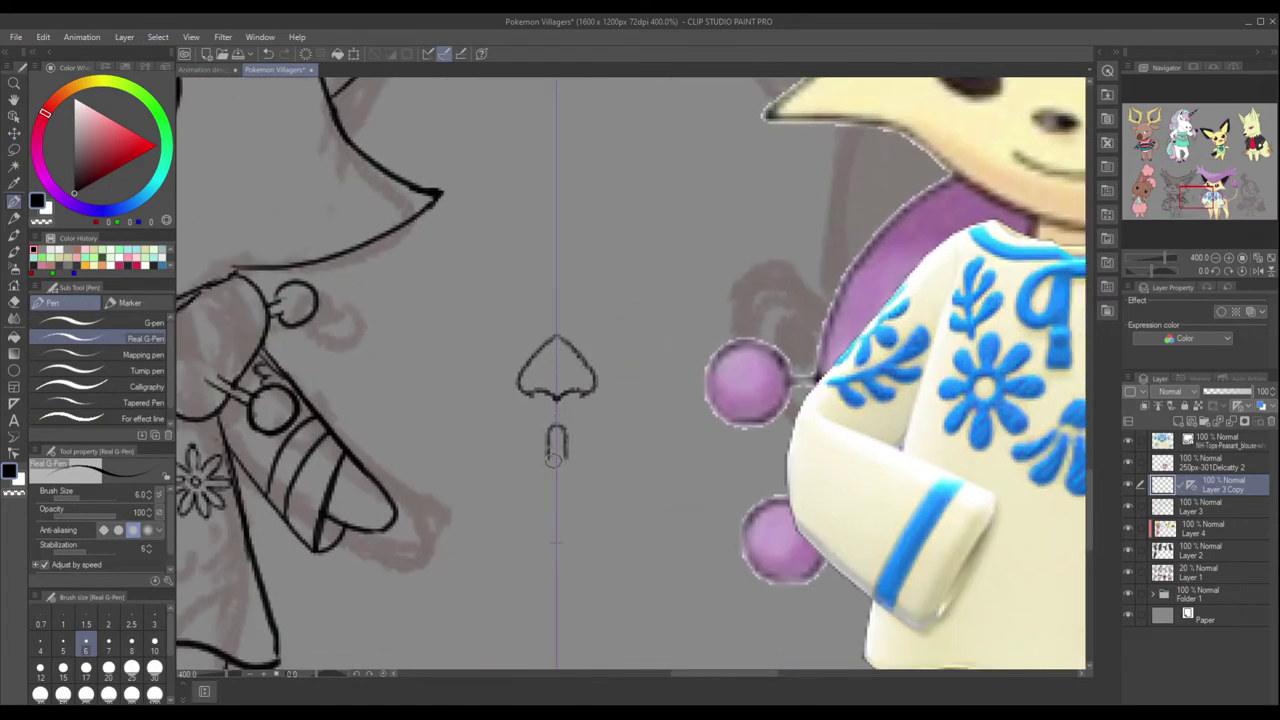
pyautogui.moveTo(556, 422)
pyautogui.mouseDown()
pyautogui.moveTo(550, 540)
pyautogui.moveTo(590, 515)
pyautogui.mouseUp()
pyautogui.scroll(1, 600, 470)
pyautogui.moveTo(520, 410); pyautogui.dragTo(525, 435)
# Select the mirrored motif, shrink it and place it on the blouse below the two flowers.
pyautogui.press('m')
pyautogui.moveTo(580, 630); pyautogui.dragTo(580, 639)
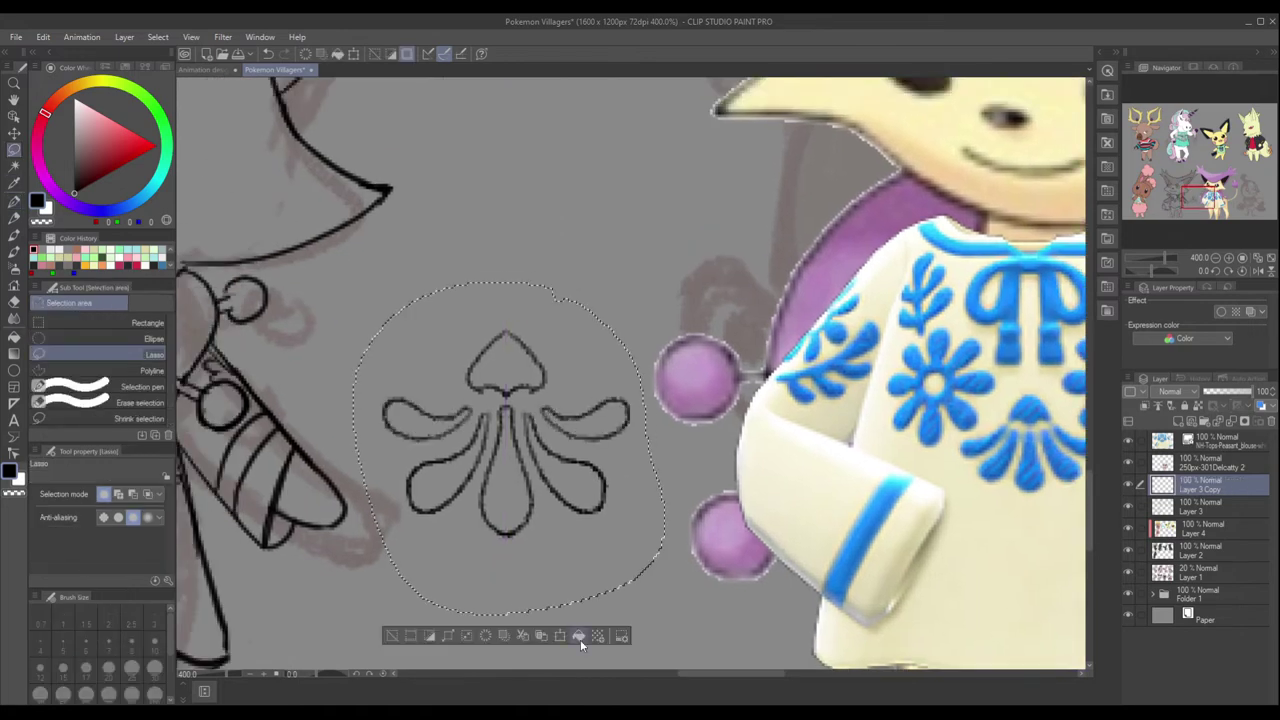
pyautogui.hotkey('ctrl', 't')
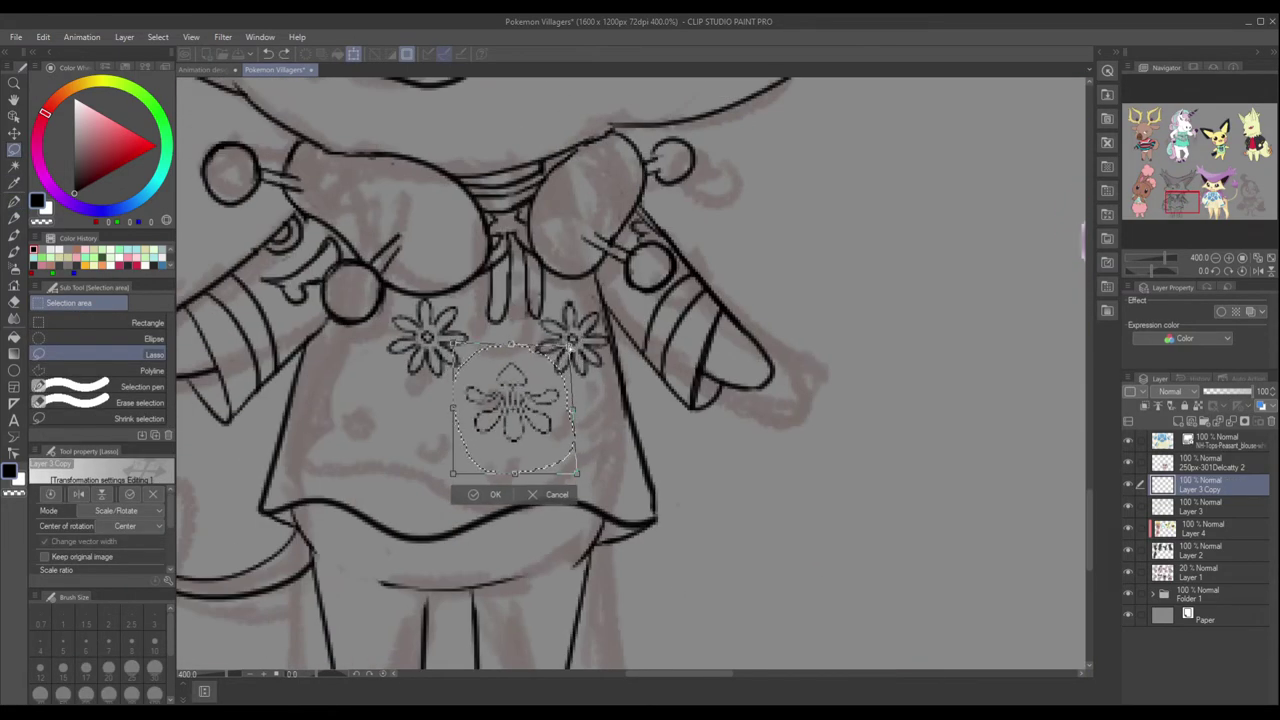
pyautogui.press('Return')
# Redraw the shrunken motif's cap and petals with crisp outlines using the Real G-Pen at size 1.5.
pyautogui.press('p')
pyautogui.scroll(2, 490, 400)
pyautogui.hotkey('ctrl', 'd')
pyautogui.click(86, 624)
pyautogui.moveTo(490, 385)
pyautogui.mouseDown()
pyautogui.moveTo(492, 475)
pyautogui.moveTo(400, 385)
pyautogui.mouseUp()
pyautogui.moveTo(478, 345); pyautogui.dragTo(500, 330)
pyautogui.moveTo(470, 400); pyautogui.dragTo(420, 455)
pyautogui.moveTo(500, 400); pyautogui.dragTo(570, 455)
pyautogui.moveTo(520, 385); pyautogui.dragTo(585, 385)
pyautogui.scroll(-4, 483, 357)
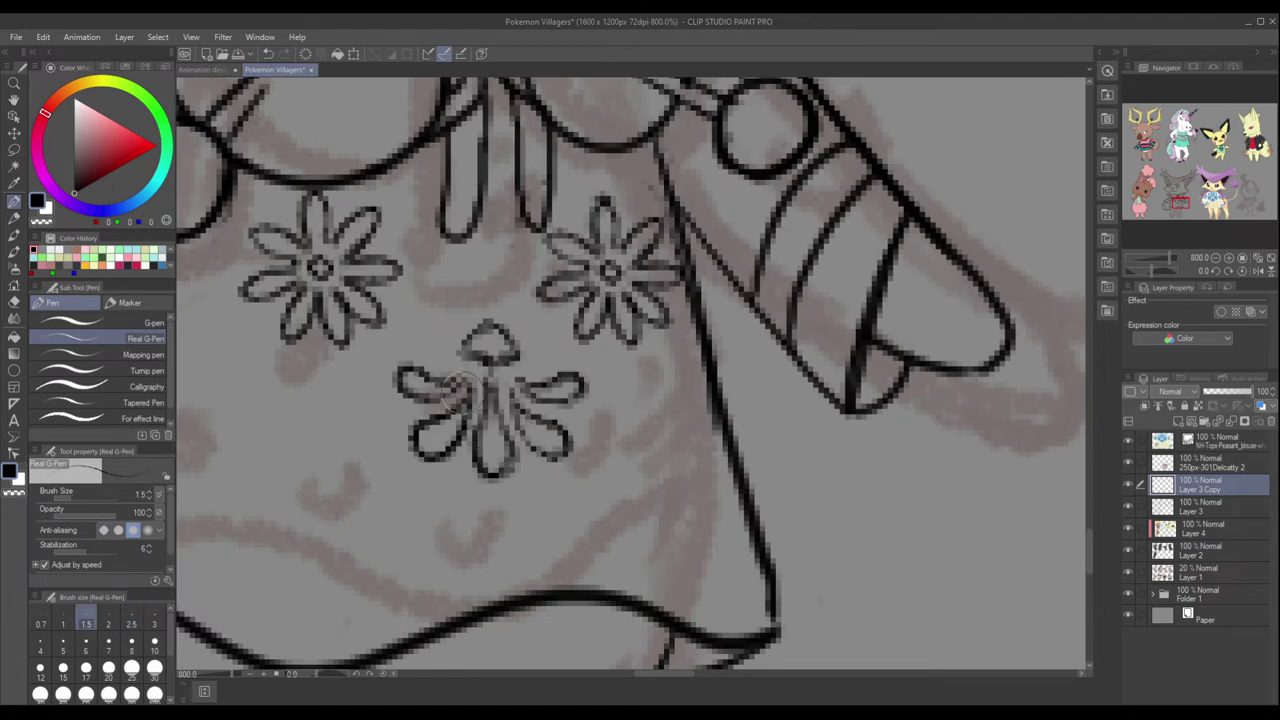
# Centre the redrawn motif between the two flowers and merge Layer 3 Copy into Layer 3.
pyautogui.press('m')
pyautogui.moveTo(457, 288)
pyautogui.mouseDown()
pyautogui.moveTo(420, 296)
pyautogui.moveTo(455, 290)
pyautogui.mouseUp()
pyautogui.hotkey('ctrl', '0')
pyautogui.hotkey('ctrl', 'e')
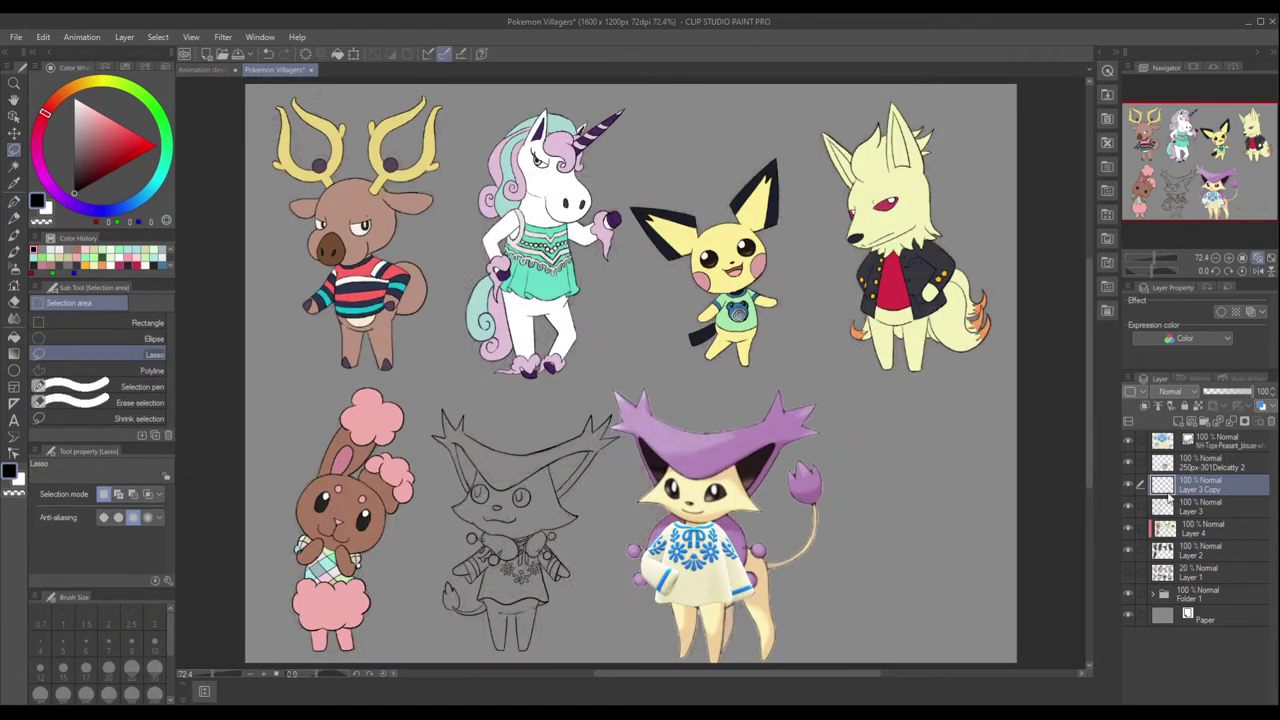
# Fill the whole Delcatty villager silhouette with flat dark grey on Layer 2.
pyautogui.scroll(3, 620, 500)
pyautogui.press('p')
pyautogui.click(1200, 530)
pyautogui.click(100, 322)
pyautogui.moveTo(380, 140)
pyautogui.mouseDown()
pyautogui.moveTo(600, 350)
pyautogui.moveTo(500, 590)
pyautogui.moveTo(652, 420)
pyautogui.moveTo(726, 426)
pyautogui.mouseUp()
# Paint the blouse and sleeves on Layer 4 in cream sampled from the reference, with the G-pen at size 40.
pyautogui.keyDown('alt'); pyautogui.click(800, 440); pyautogui.keyUp('alt')
pyautogui.click(1200, 507)
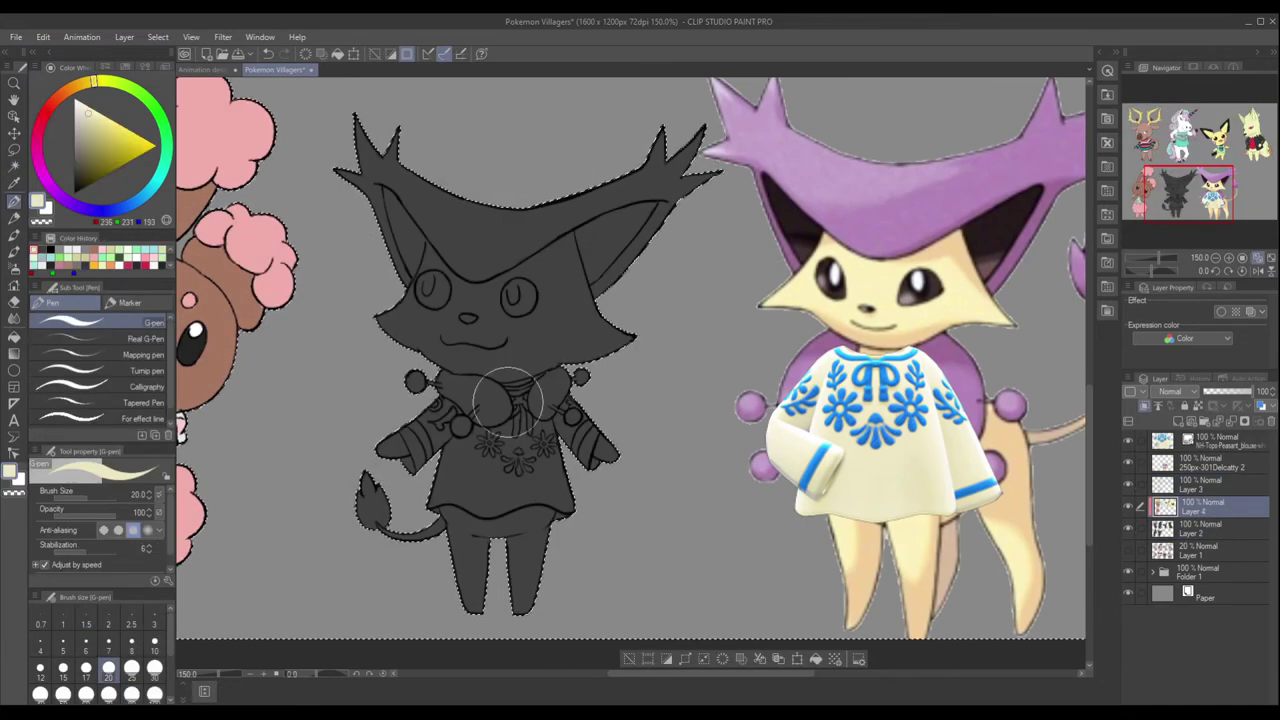
pyautogui.hotkey('ctrl', 'd')
pyautogui.click(40, 693)
pyautogui.moveTo(480, 460)
pyautogui.mouseDown()
pyautogui.moveTo(530, 490)
pyautogui.moveTo(420, 430)
pyautogui.moveTo(400, 440)
pyautogui.mouseUp()
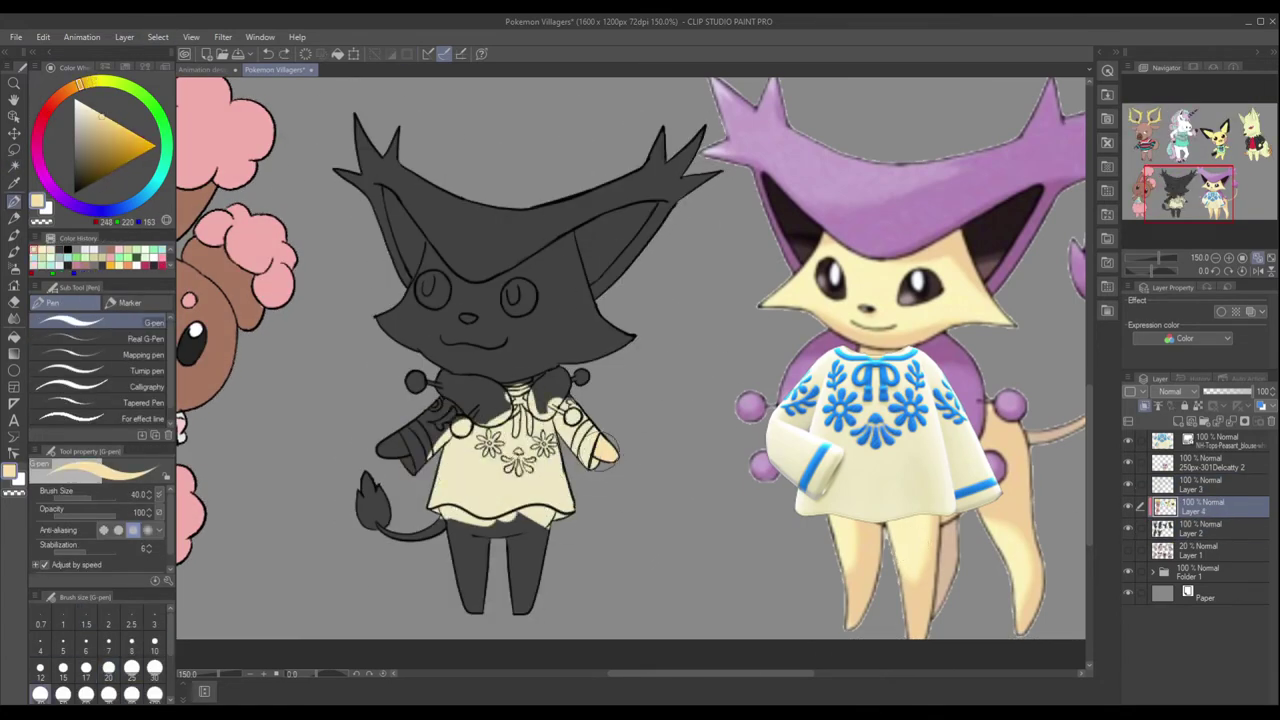
# Paint the face, hands, legs and tail in the pale peach sampled from the reference's face.
pyautogui.click(131, 667)
pyautogui.keyDown('alt'); pyautogui.click(880, 300); pyautogui.keyUp('alt')
pyautogui.moveTo(560, 240)
pyautogui.mouseDown()
pyautogui.moveTo(544, 347)
pyautogui.moveTo(430, 290)
pyautogui.mouseUp()
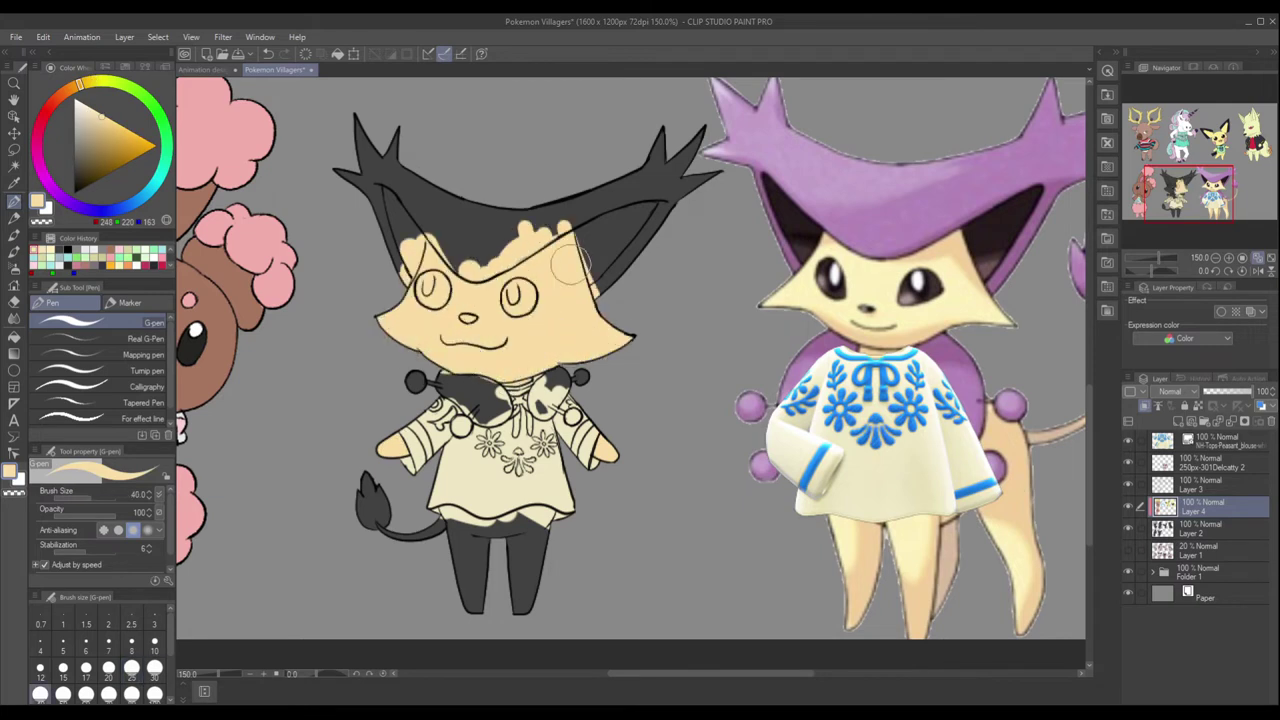
pyautogui.moveTo(490, 570); pyautogui.dragTo(380, 495)
pyautogui.click(63, 667)
pyautogui.moveTo(525, 520); pyautogui.dragTo(473, 566)
# Paint the collar puffs, bobbles, hood and outer ears in the reference's purple.
pyautogui.moveTo(442, 383)
pyautogui.mouseDown()
pyautogui.moveTo(496, 399)
pyautogui.moveTo(481, 416)
pyautogui.moveTo(560, 395)
pyautogui.mouseUp()
pyautogui.moveTo(375, 150)
pyautogui.mouseDown()
pyautogui.moveTo(398, 176)
pyautogui.moveTo(600, 200)
pyautogui.moveTo(620, 250)
pyautogui.moveTo(540, 250)
pyautogui.mouseUp()
pyautogui.keyDown('alt'); pyautogui.click(525, 240); pyautogui.keyUp('alt')
pyautogui.keyDown('ctrl'); pyautogui.keyDown('shift'); pyautogui.click(525, 240); pyautogui.keyUp('shift'); pyautogui.keyUp('ctrl')
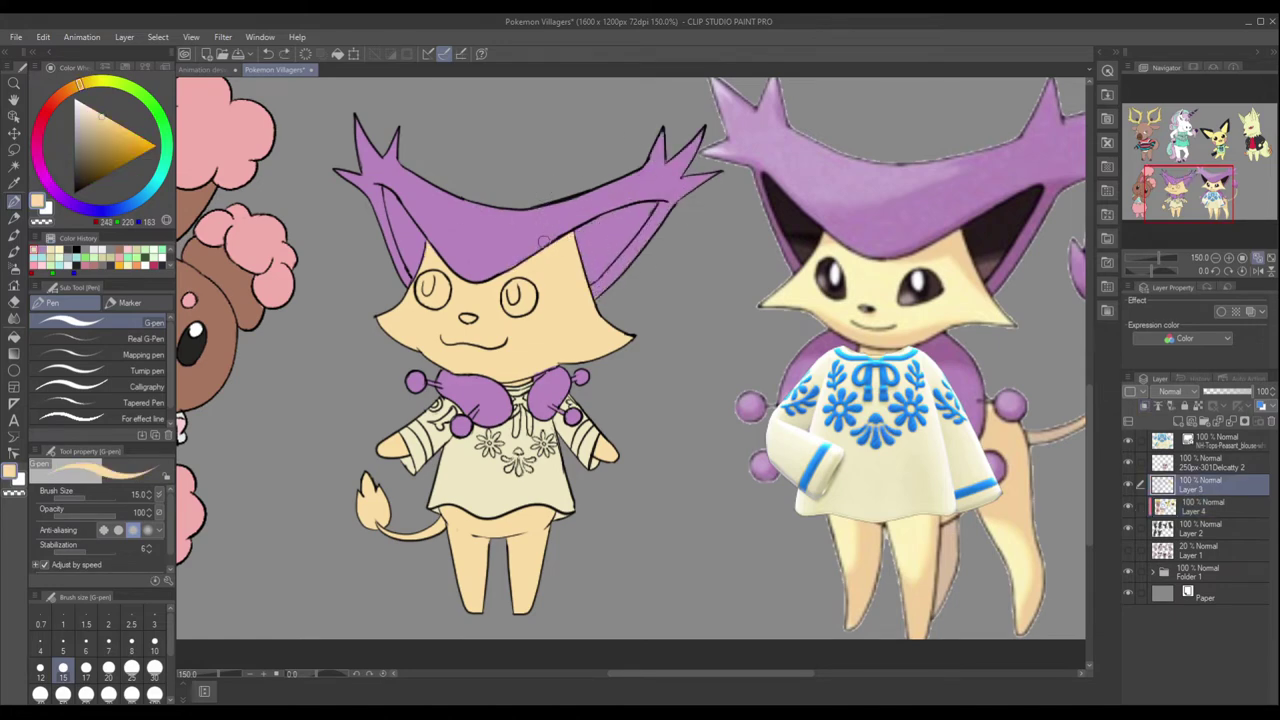
# Paint the neck bow, central motif, one chest flower and the matching sleeve's band in bright blue on Layer 4.
pyautogui.press('x')
pyautogui.hotkey('alt', '[')
pyautogui.scroll(3, 494, 449)
pyautogui.moveTo(600, 420)
pyautogui.mouseDown()
pyautogui.moveTo(640, 445)
pyautogui.moveTo(556, 460)
pyautogui.moveTo(530, 495)
pyautogui.mouseUp()
pyautogui.moveTo(555, 310)
pyautogui.mouseDown()
pyautogui.moveTo(585, 400)
pyautogui.moveTo(730, 420)
pyautogui.moveTo(750, 390)
pyautogui.mouseUp()
pyautogui.keyDown('alt'); pyautogui.click(720, 440); pyautogui.keyUp('alt')
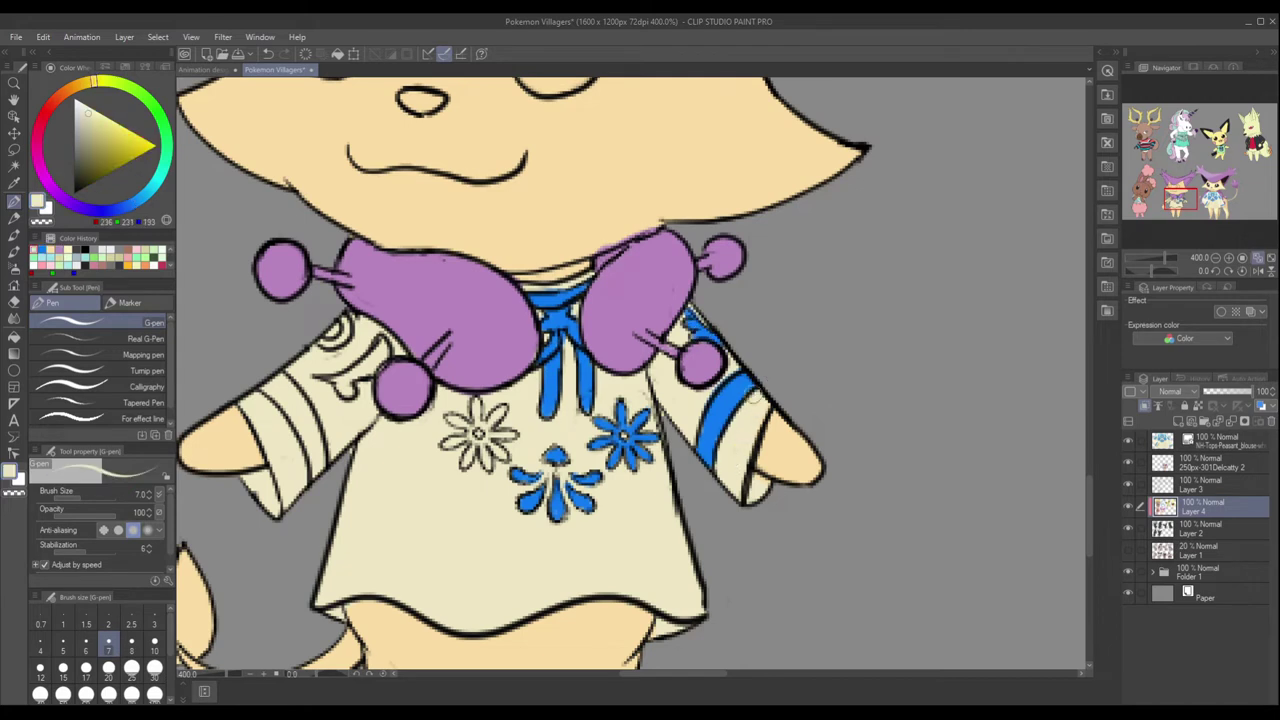
# Paint the remaining chest flower and the other sleeve's band and embroidery in the same blue.
pyautogui.keyDown('alt'); pyautogui.click(625, 435); pyautogui.keyUp('alt')
pyautogui.moveTo(478, 405)
pyautogui.mouseDown()
pyautogui.moveTo(470, 455)
pyautogui.moveTo(505, 440)
pyautogui.mouseUp()
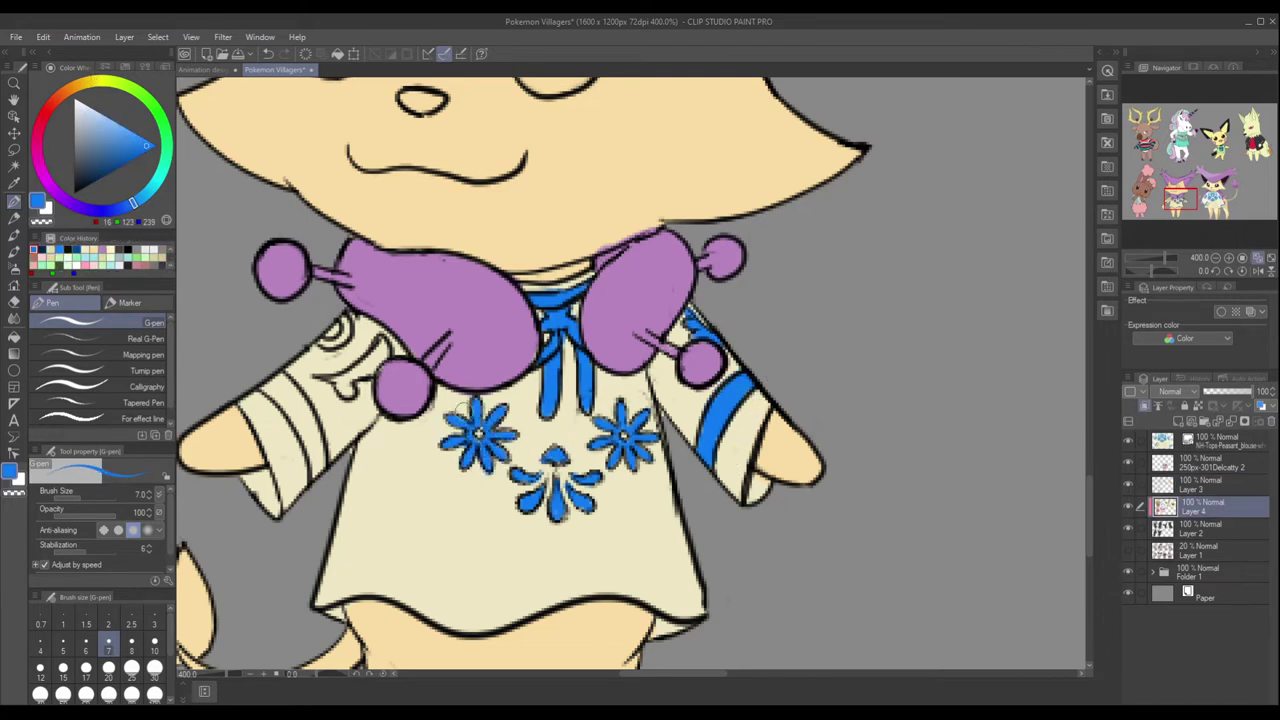
pyautogui.moveTo(270, 385); pyautogui.dragTo(305, 475)
pyautogui.moveTo(330, 360); pyautogui.dragTo(380, 385)
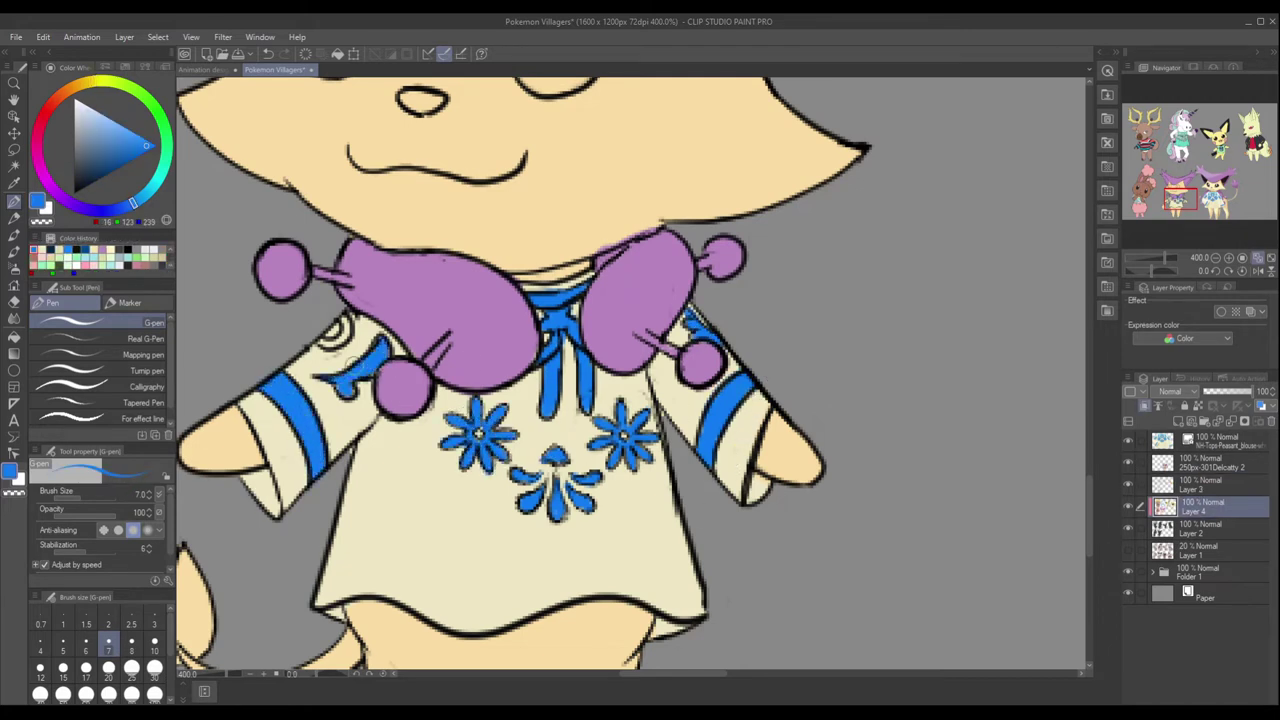
pyautogui.moveTo(340, 330); pyautogui.dragTo(360, 355)
pyautogui.hotkey('alt', ']')
pyautogui.hotkey('ctrl', '0')
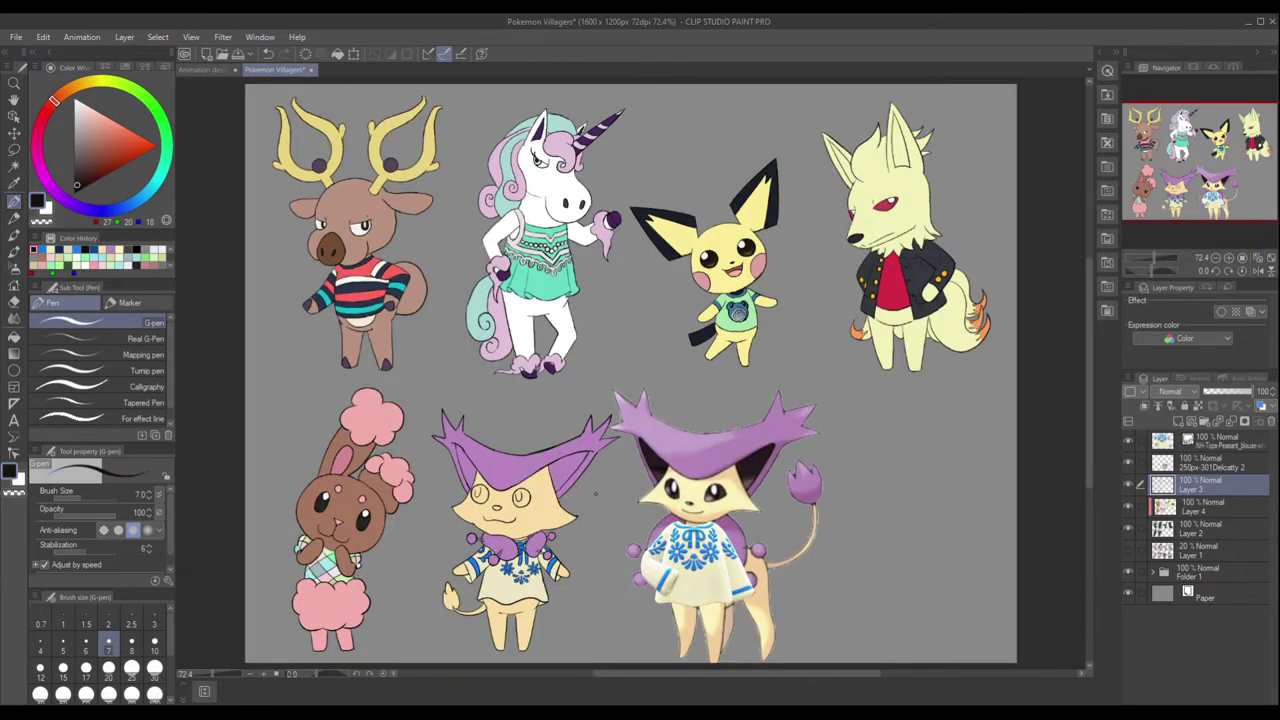
# Paint both inner ears on Layer 4 in the dark brown sampled from the reference.
pyautogui.scroll(3, 640, 500)
pyautogui.hotkey('alt', '[')
pyautogui.scroll(1, 734, 424)
pyautogui.keyDown('alt'); pyautogui.click(1000, 300); pyautogui.keyUp('alt')
pyautogui.moveTo(470, 285)
pyautogui.mouseDown()
pyautogui.moveTo(500, 385)
pyautogui.moveTo(510, 300)
pyautogui.mouseUp()
pyautogui.moveTo(760, 320)
pyautogui.mouseDown()
pyautogui.moveTo(740, 395)
pyautogui.moveTo(780, 320)
pyautogui.moveTo(765, 385)
pyautogui.mouseUp()
# Fill both eyes with dark brown using the G-pen at size 15, and colour their highlights white.
pyautogui.press(']')
pyautogui.moveTo(528, 395); pyautogui.dragTo(535, 428)
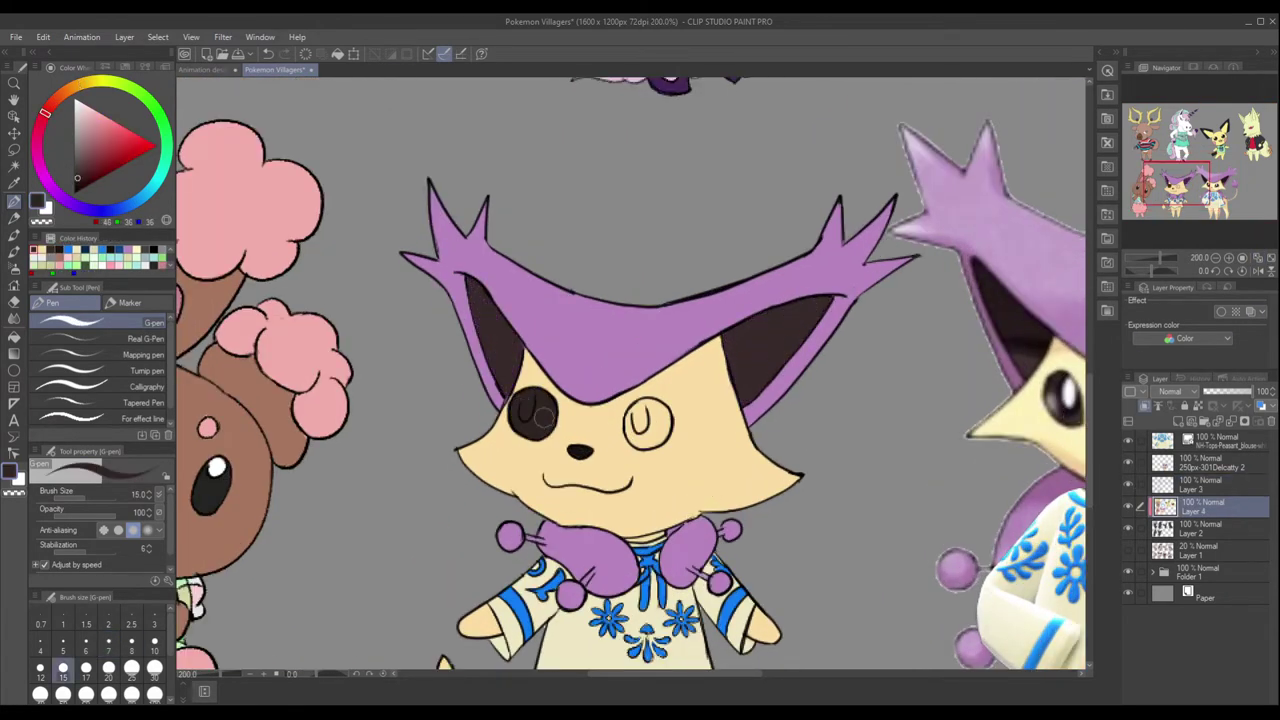
pyautogui.moveTo(640, 405); pyautogui.dragTo(650, 432)
pyautogui.press('x')
pyautogui.click(527, 405)
pyautogui.click(637, 412)
pyautogui.press('x')
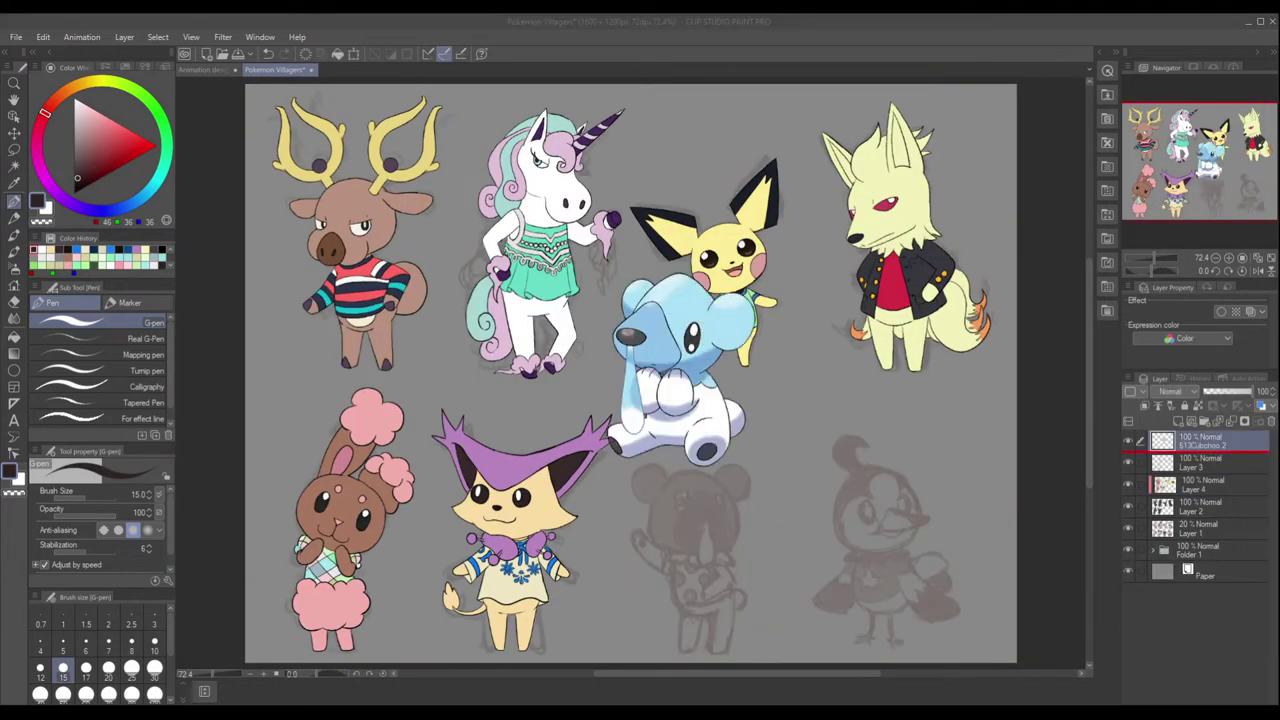
# Place the pink colour-block shirt image on the canvas and move it and the Cubchoo reference beside the bear sketch.
pyautogui.moveTo(1250, 430); pyautogui.dragTo(704, 437)
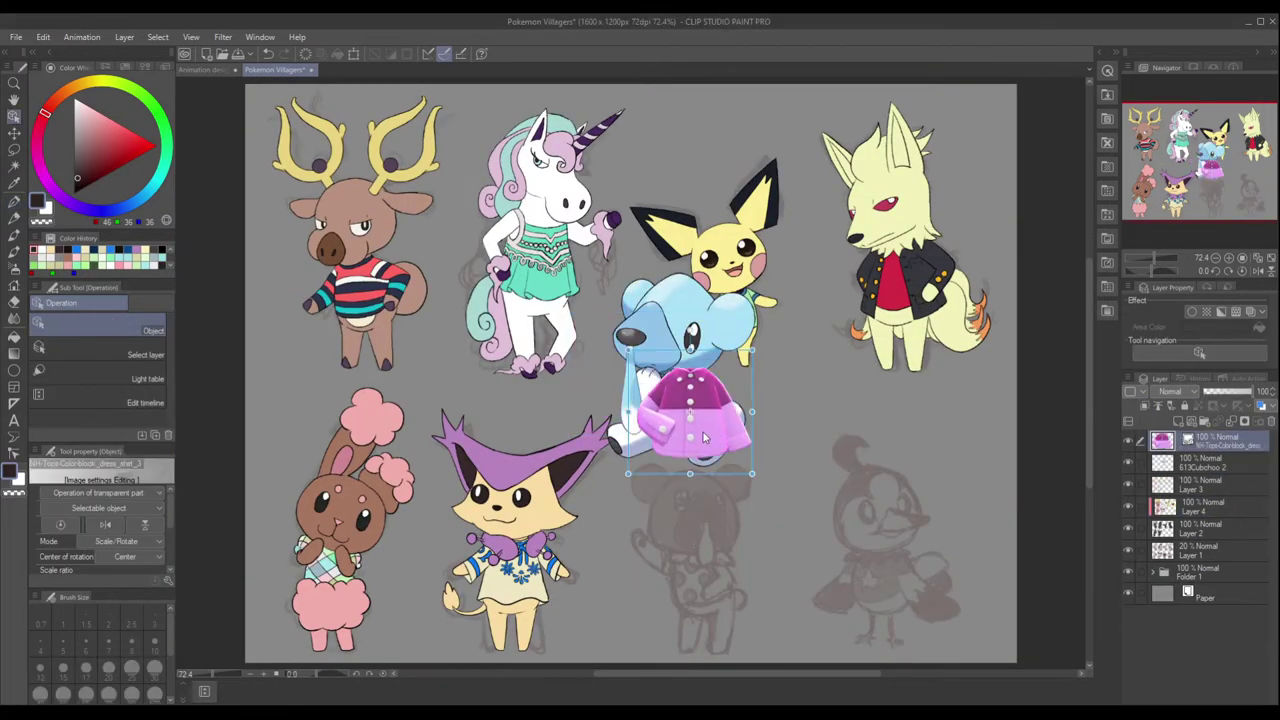
pyautogui.press('p')
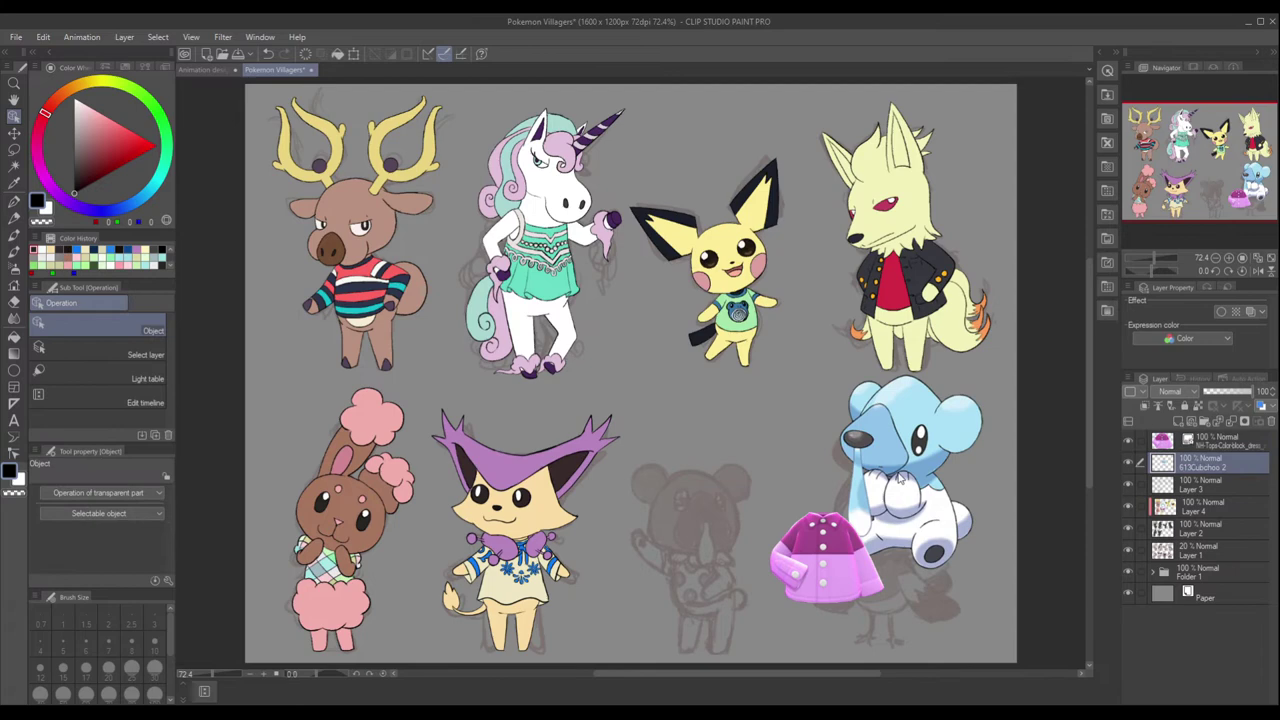
pyautogui.hotkey('ctrl', 'alt', '0')
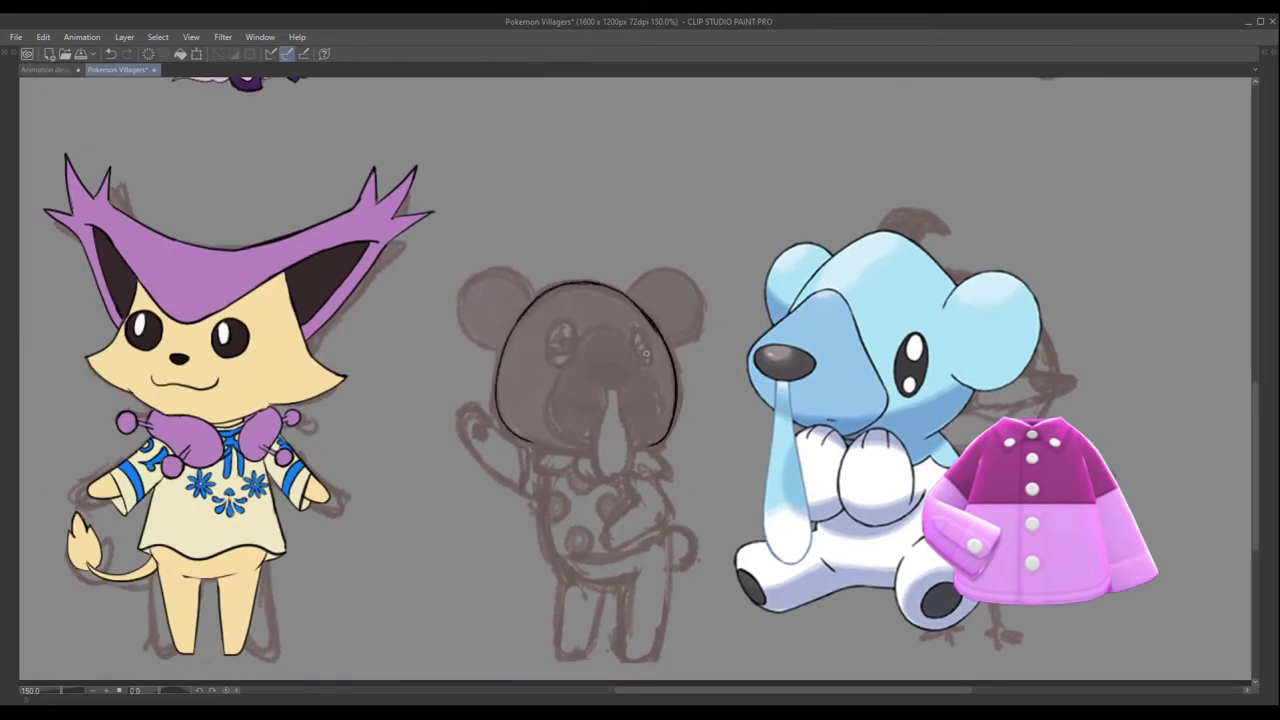
# Ink the bear's head, ears, eyes, muzzle, nose, mouth and hanging nose drip over the sketch.
pyautogui.moveTo(600, 378); pyautogui.dragTo(628, 376)
pyautogui.moveTo(570, 392); pyautogui.dragTo(650, 390)
pyautogui.moveTo(604, 395); pyautogui.dragTo(624, 396)
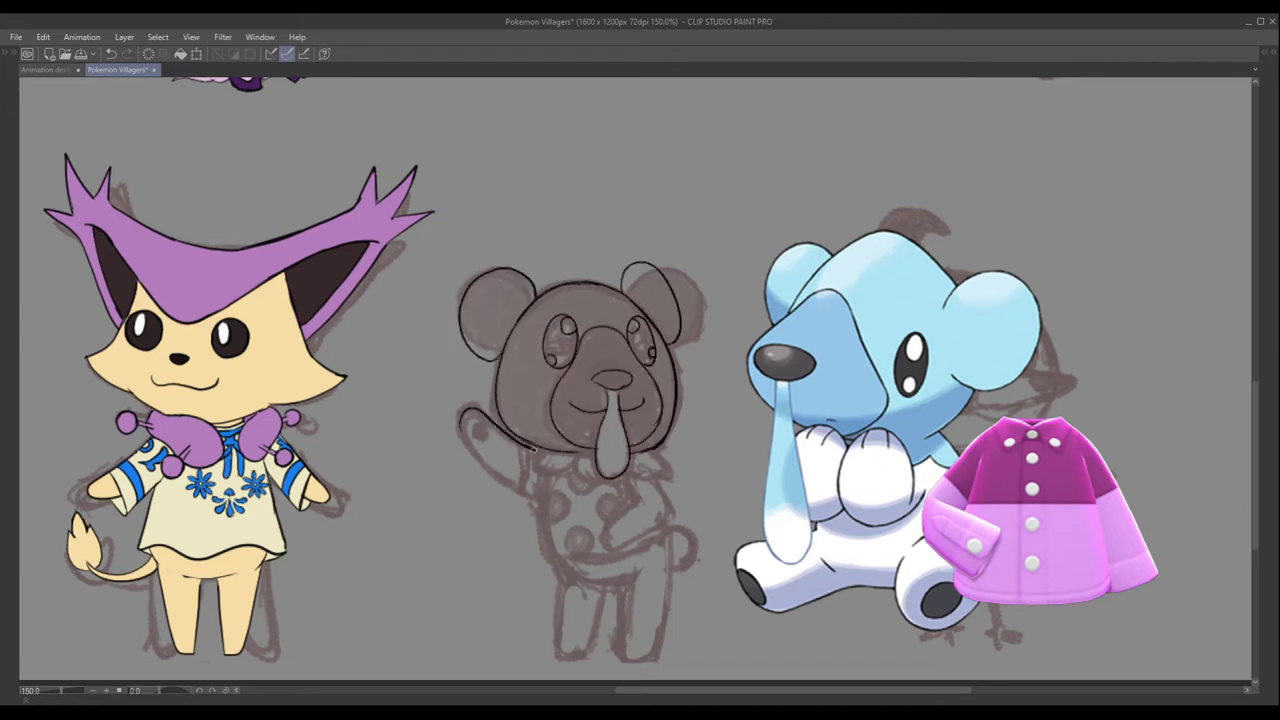
# Ink the bear's arms, torso, legs and round tail, and outline the shirt with its collar, front edge, cuffs and buttons.
pyautogui.moveTo(462, 424); pyautogui.dragTo(538, 505)
pyautogui.moveTo(662, 456)
pyautogui.mouseDown()
pyautogui.moveTo(604, 550)
pyautogui.moveTo(628, 642)
pyautogui.mouseUp()
pyautogui.moveTo(672, 536); pyautogui.dragTo(646, 664)
pyautogui.moveTo(633, 636); pyautogui.dragTo(629, 656)
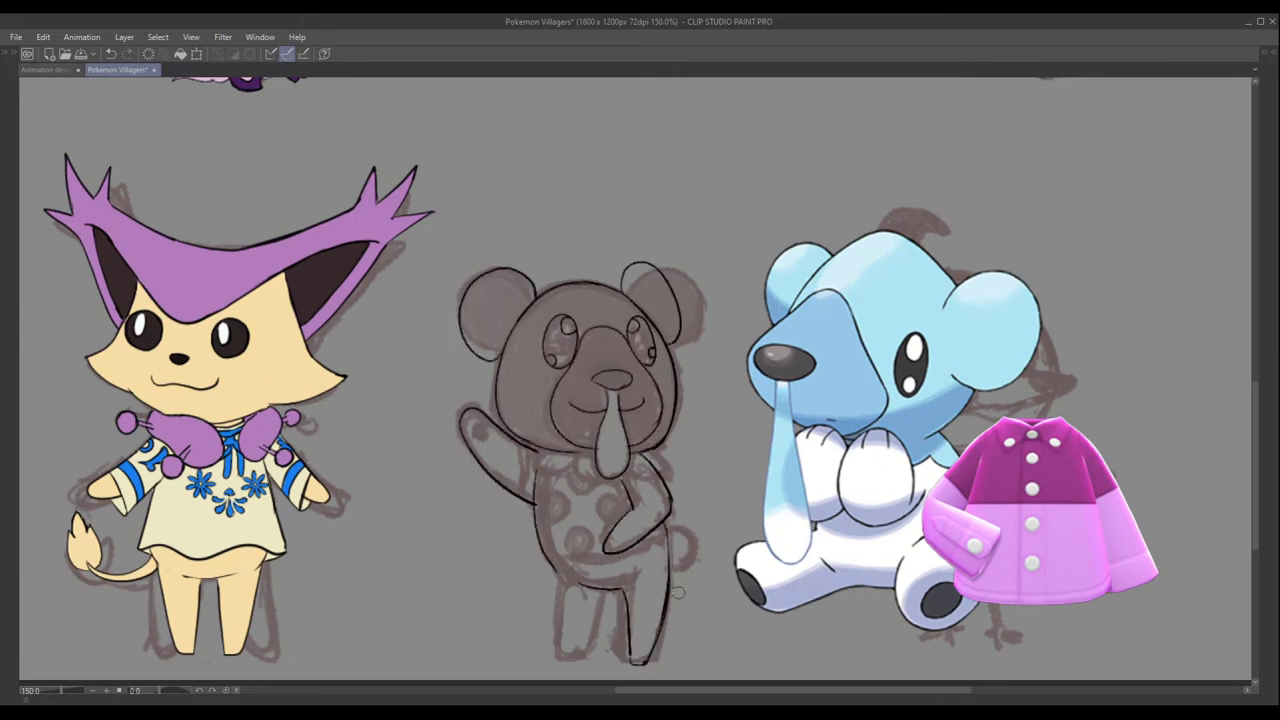
pyautogui.hotkey('ctrl', 'z')
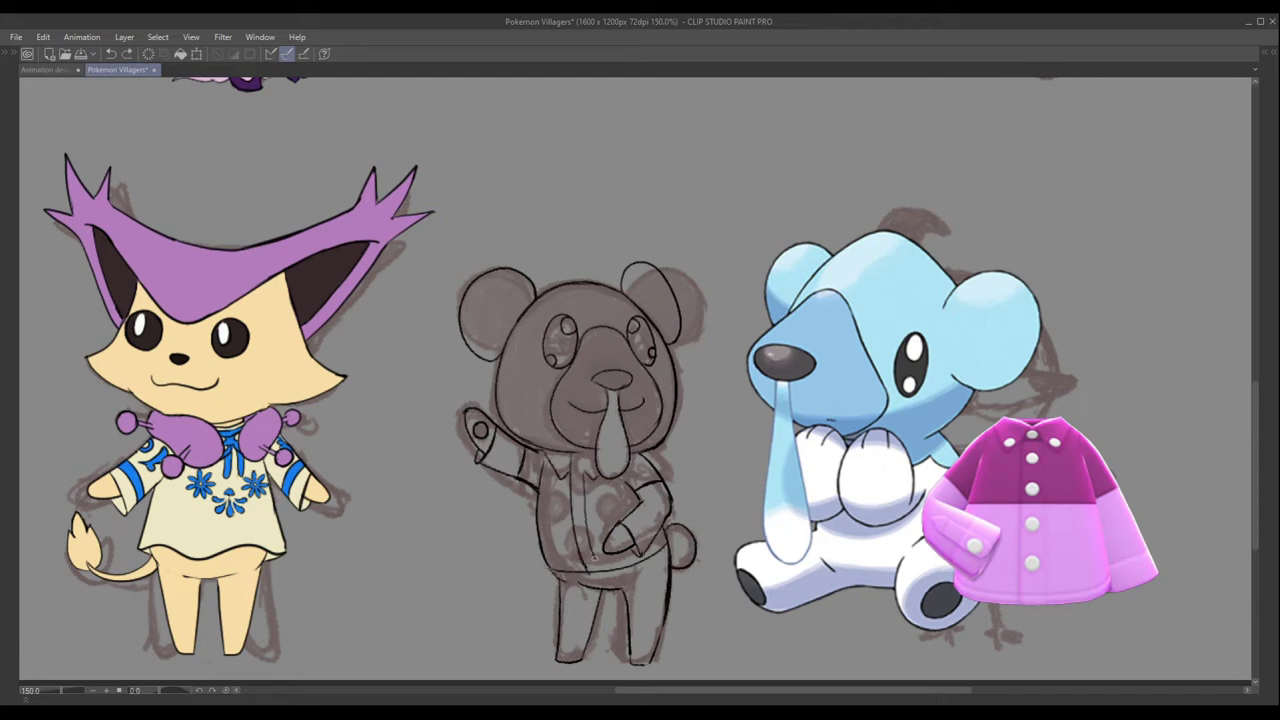
pyautogui.moveTo(564, 458); pyautogui.dragTo(588, 470)
pyautogui.moveTo(570, 510); pyautogui.dragTo(580, 522)
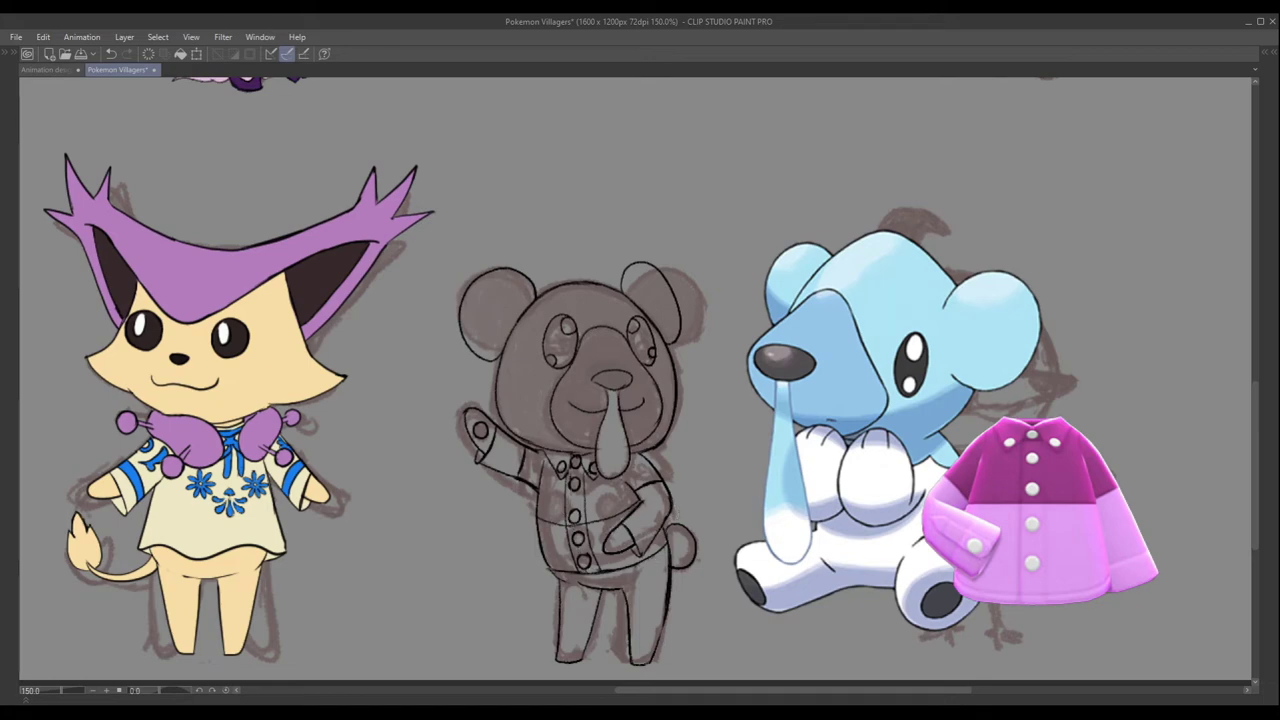
# Lay a dark grey base beneath the bear with the G-pen at size 80 and clear everything outside its outline.
pyautogui.press('Tab')
pyautogui.moveTo(450, 400)
pyautogui.mouseDown()
pyautogui.moveTo(640, 230)
pyautogui.moveTo(659, 390)
pyautogui.mouseUp()
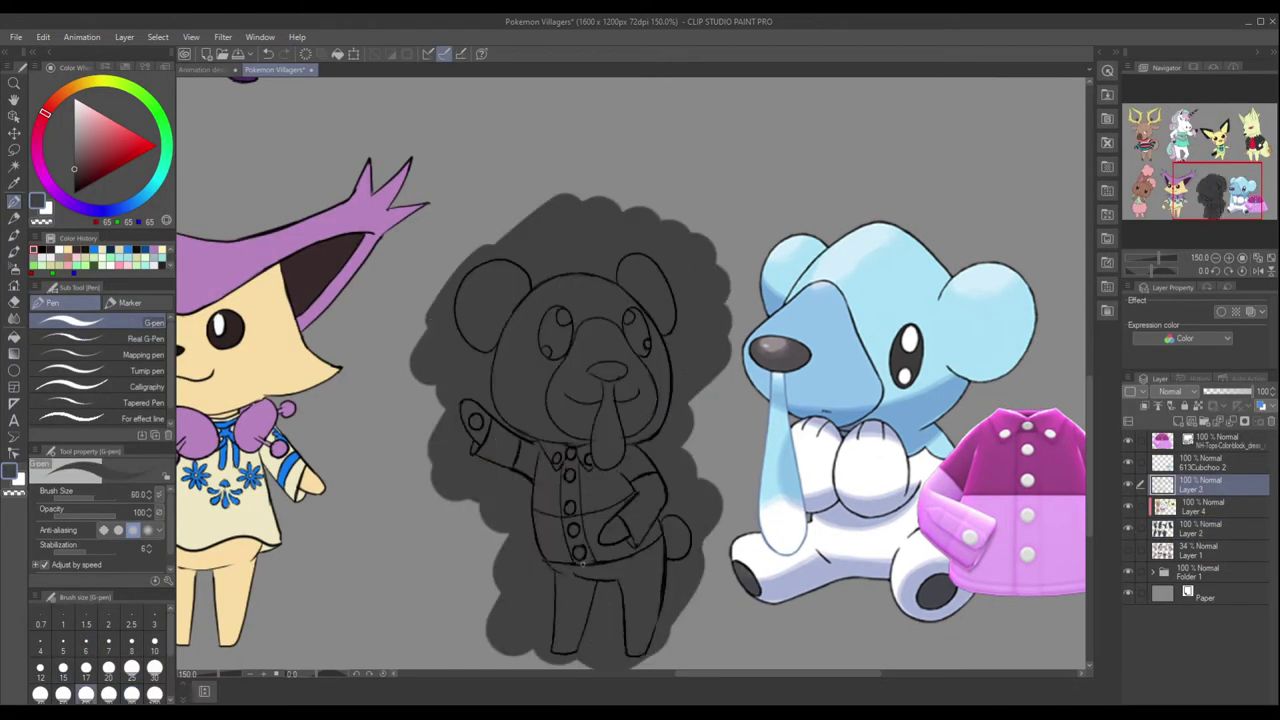
pyautogui.press('p')
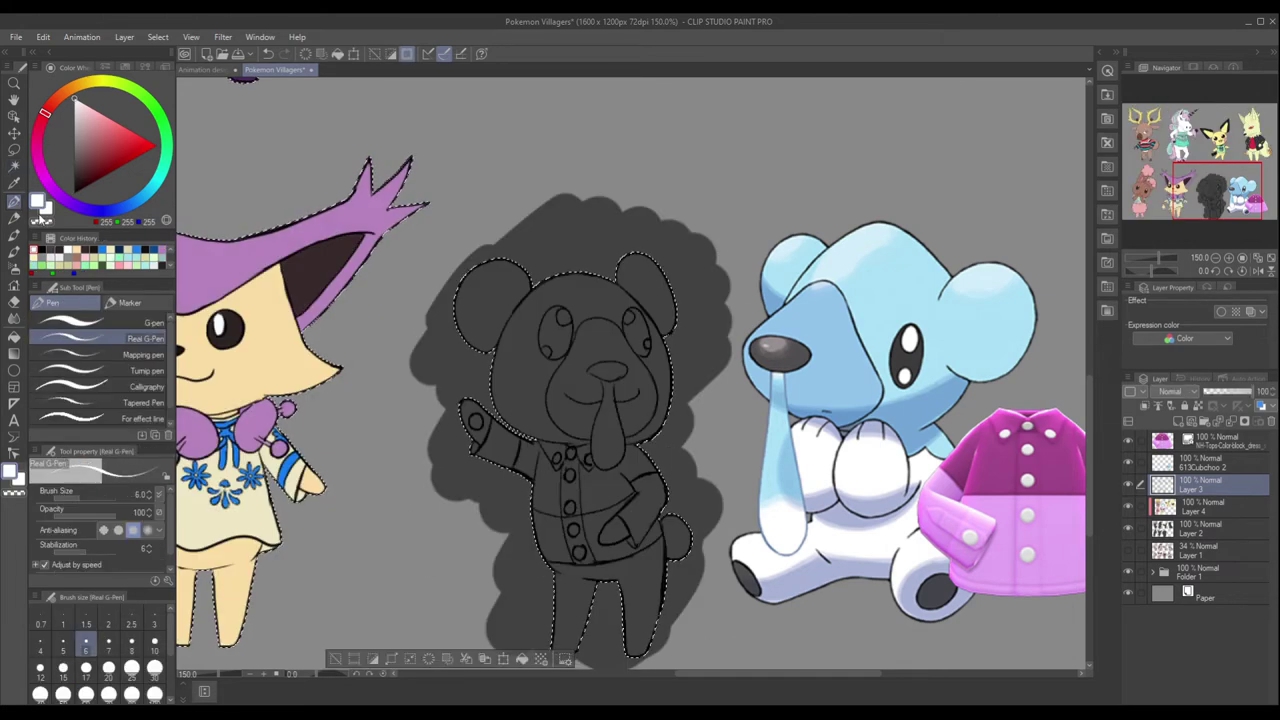
pyautogui.press('Delete')
pyautogui.hotkey('ctrl', 'd')
# Paint the bear's legs, hands and tail white and its shirt light purple.
pyautogui.moveTo(570, 555); pyautogui.dragTo(600, 640)
pyautogui.moveTo(560, 600)
pyautogui.mouseDown()
pyautogui.moveTo(475, 420)
pyautogui.moveTo(600, 520)
pyautogui.mouseUp()
pyautogui.moveTo(600, 470); pyautogui.dragTo(612, 530)
# Paint the shirt's upper panel dark magenta on Layer 4 using the G-pen at size 12.
pyautogui.click(38, 160)
pyautogui.click(102, 150)
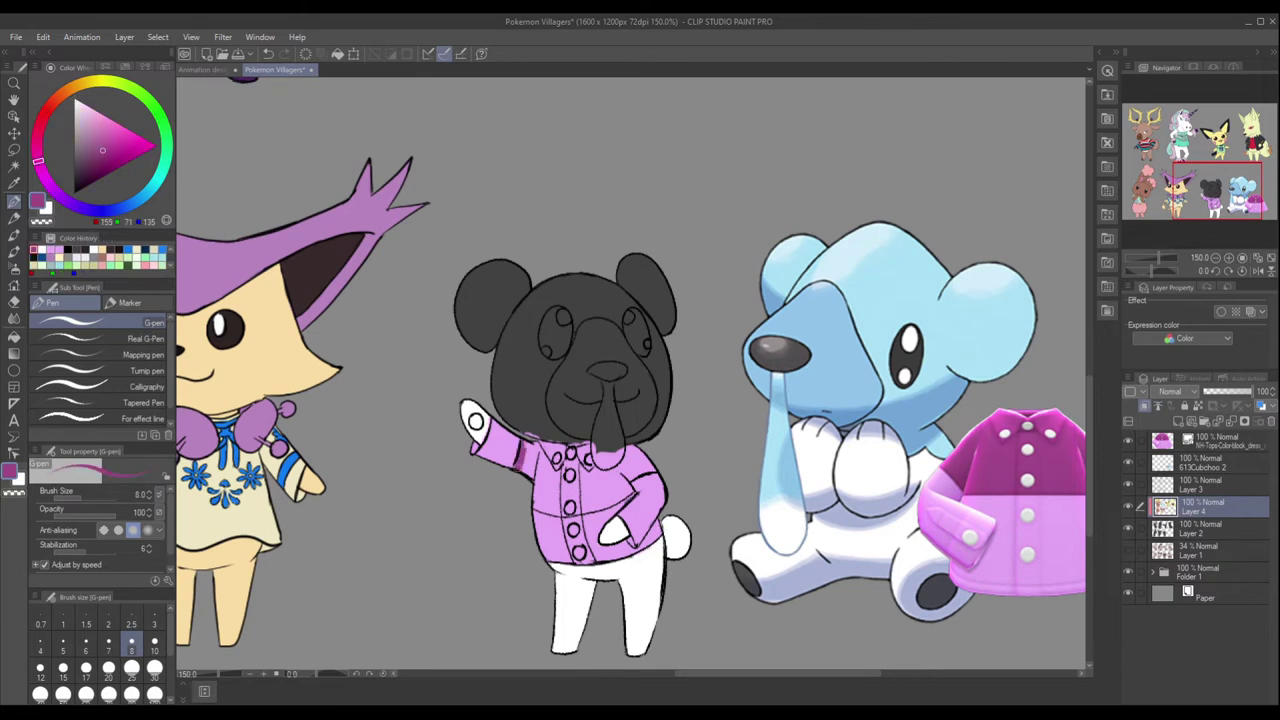
pyautogui.click(40, 668)
pyautogui.moveTo(520, 445)
pyautogui.mouseDown()
pyautogui.moveTo(624, 492)
pyautogui.moveTo(574, 492)
pyautogui.moveTo(648, 485)
pyautogui.mouseUp()
# Paint the bear's head and ears light blue sampled from the Cubchoo reference, using the G-pen at size 25.
pyautogui.keyDown('alt'); pyautogui.click(900, 280); pyautogui.keyUp('alt')
pyautogui.click(131, 668)
pyautogui.moveTo(500, 290); pyautogui.dragTo(640, 350)
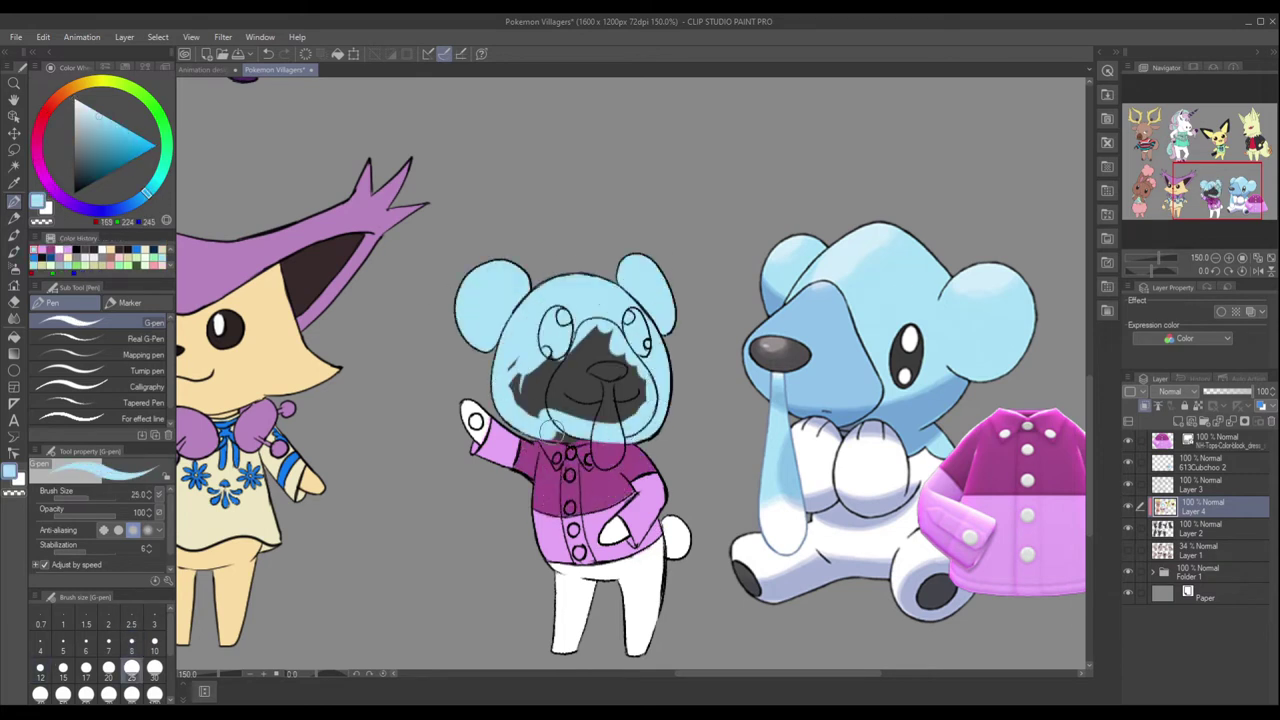
pyautogui.moveTo(510, 380); pyautogui.dragTo(640, 420)
# Paint the bear's muzzle, nose, eyes and nose drip with colours sampled from the Cubchoo reference.
pyautogui.keyDown('alt'); pyautogui.click(780, 350); pyautogui.keyUp('alt')
pyautogui.moveTo(555, 325); pyautogui.dragTo(560, 345)
pyautogui.keyDown('alt'); pyautogui.click(900, 280); pyautogui.keyUp('alt')
pyautogui.moveTo(632, 320)
pyautogui.mouseDown()
pyautogui.moveTo(558, 334)
pyautogui.moveTo(651, 357)
pyautogui.moveTo(561, 417)
pyautogui.moveTo(621, 347)
pyautogui.moveTo(600, 369)
pyautogui.moveTo(575, 360)
pyautogui.moveTo(621, 370)
pyautogui.moveTo(606, 449)
pyautogui.moveTo(641, 420)
pyautogui.moveTo(578, 434)
pyautogui.moveTo(620, 462)
pyautogui.mouseUp()
pyautogui.keyDown('alt'); pyautogui.click(580, 470); pyautogui.keyUp('alt')
pyautogui.keyDown('alt'); pyautogui.click(900, 280); pyautogui.keyUp('alt')
# Colour the bear's eye highlights white and the pad of its raised paw dark.
pyautogui.click(76, 98)
pyautogui.click(474, 420)
pyautogui.click(564, 318)
pyautogui.click(628, 318)
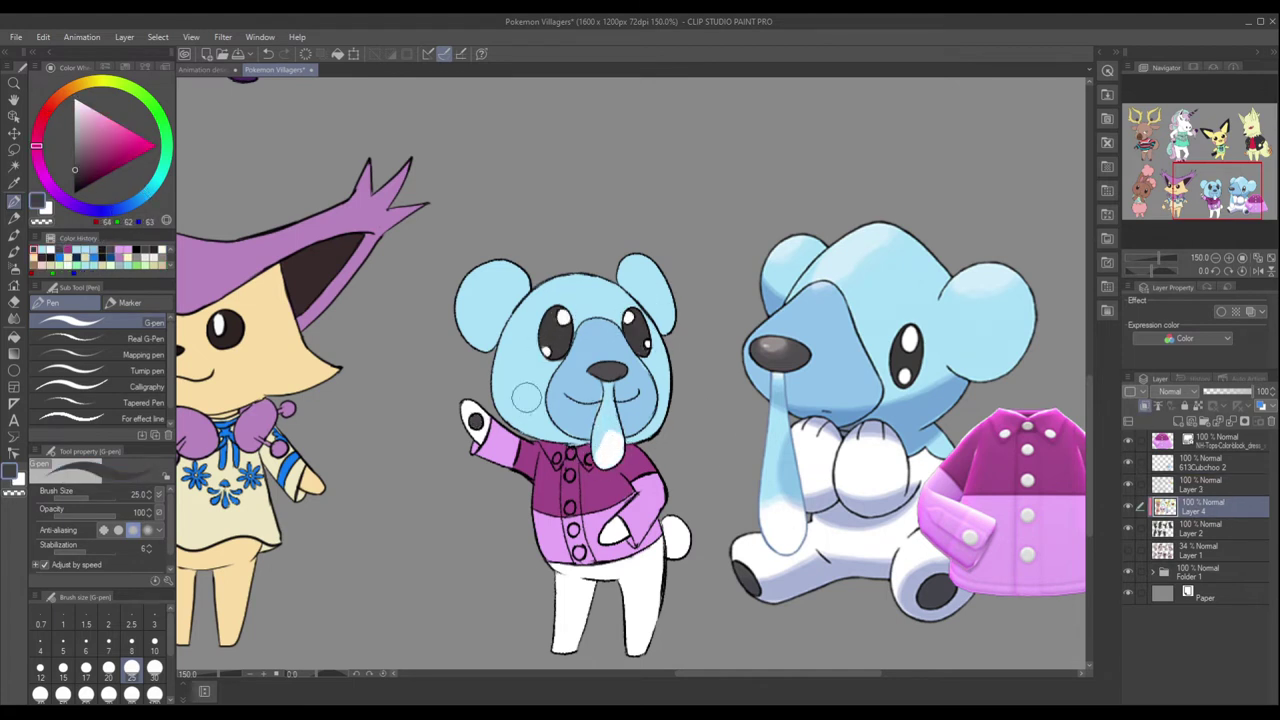
# Paint the bear's shirt buttons with the off-white sampled from the shirt reference.
pyautogui.keyDown('alt'); pyautogui.click(1027, 481); pyautogui.keyUp('alt')
pyautogui.keyDown('alt'); pyautogui.click(1027, 481); pyautogui.keyUp('alt')
pyautogui.moveTo(568, 446); pyautogui.dragTo(574, 458)
pyautogui.moveTo(570, 504); pyautogui.dragTo(574, 514)
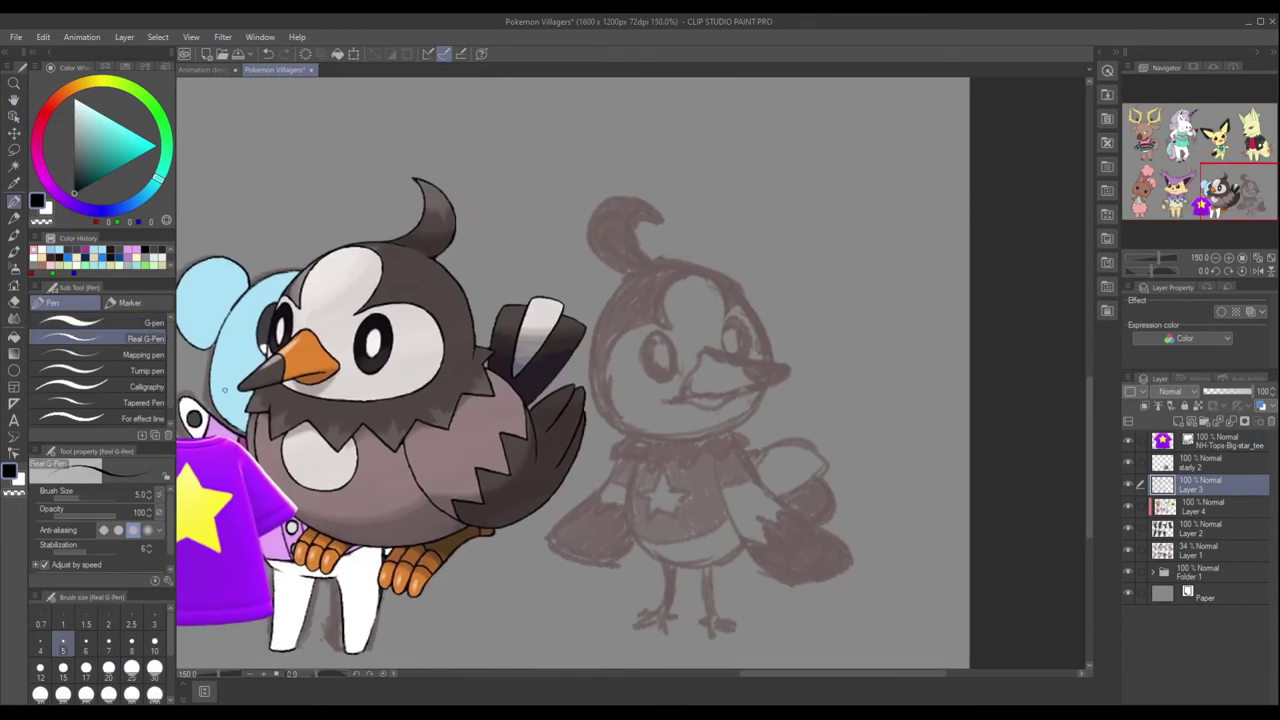
# Ink the bird's crest, head, beak, face patches and eyes on Layer 3 with the Real G-Pen at size 6.
pyautogui.hotkey('ctrl', 'z')
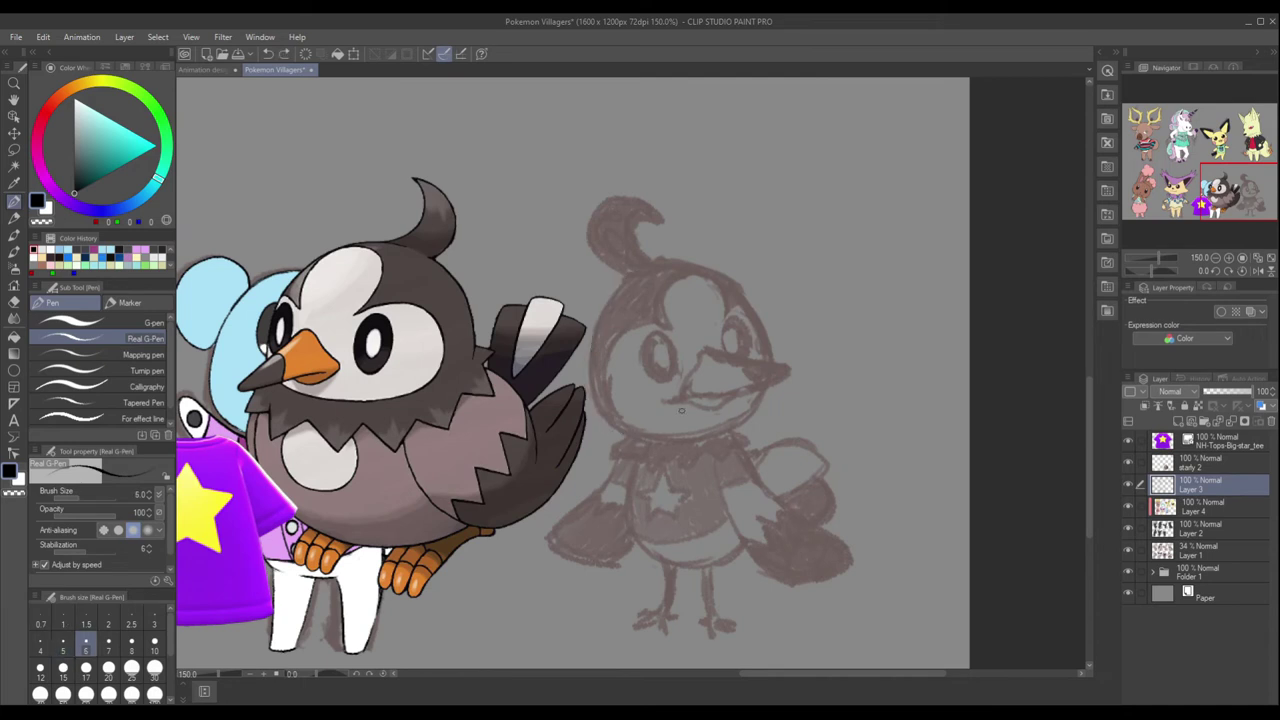
pyautogui.moveTo(768, 369); pyautogui.dragTo(607, 302)
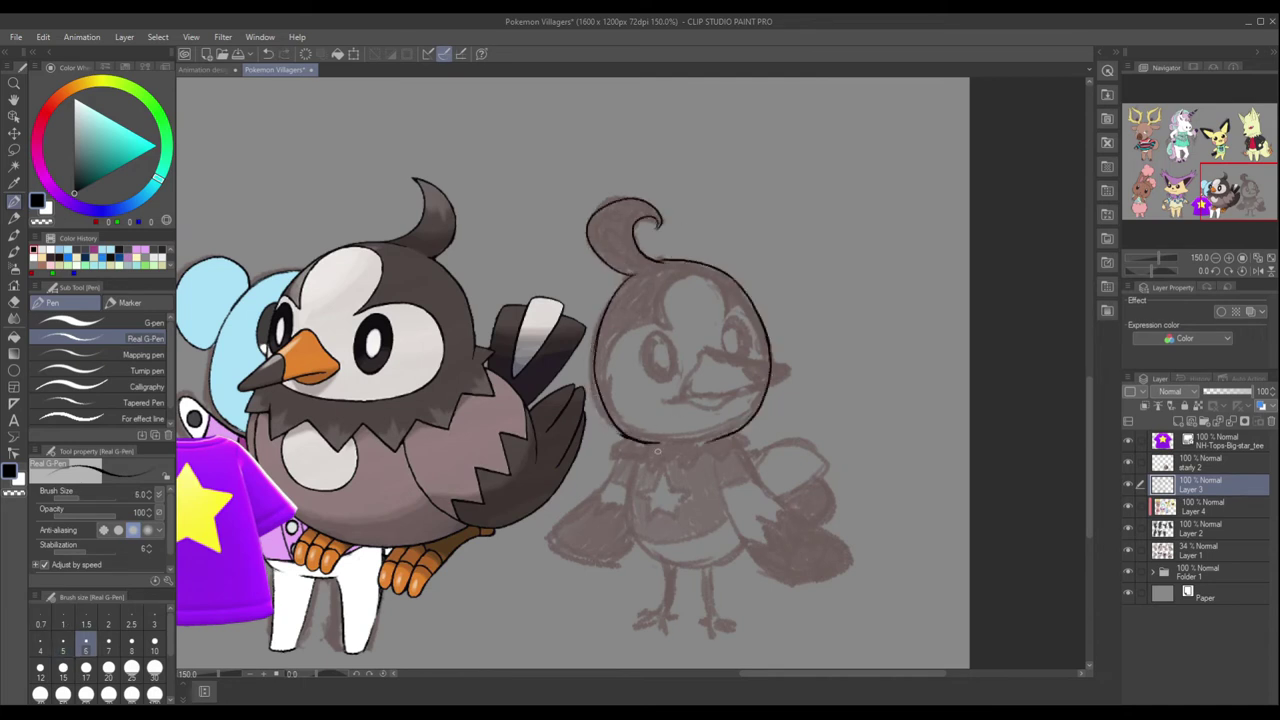
pyautogui.hotkey('ctrl', 'z')
pyautogui.moveTo(596, 382); pyautogui.dragTo(744, 440)
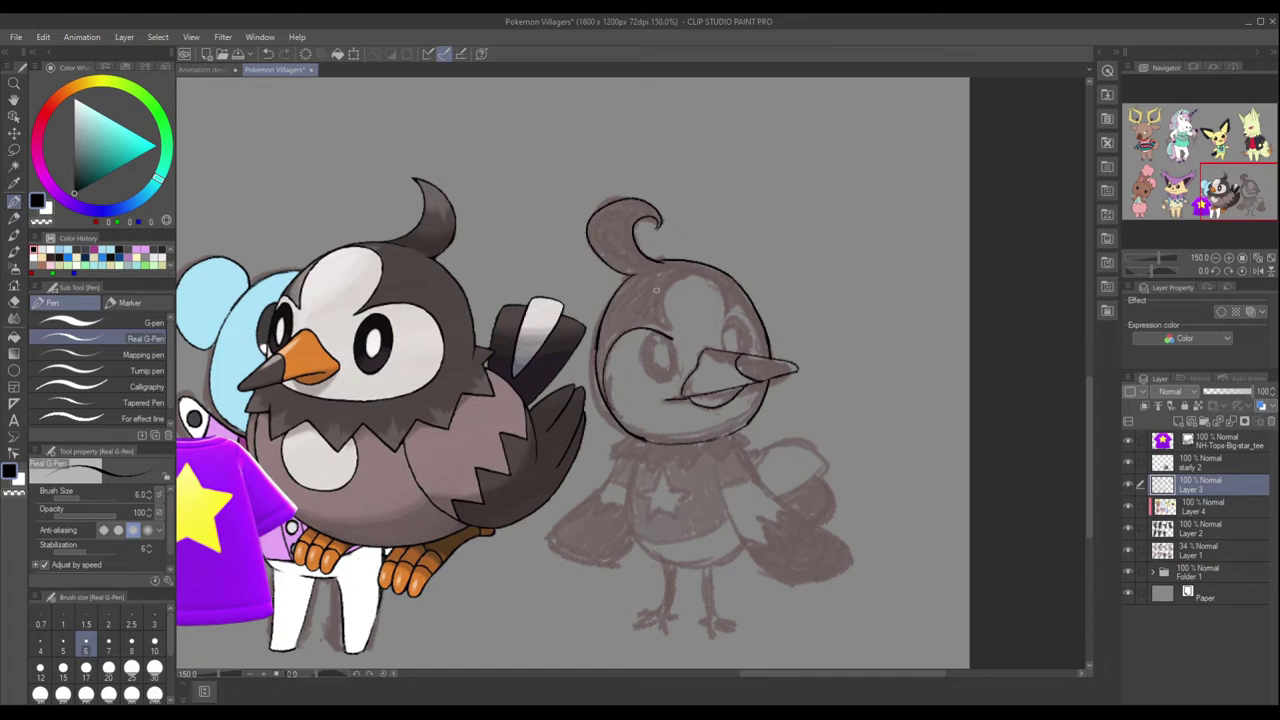
pyautogui.hotkey('ctrl', 'z')
pyautogui.moveTo(656, 290); pyautogui.dragTo(733, 310)
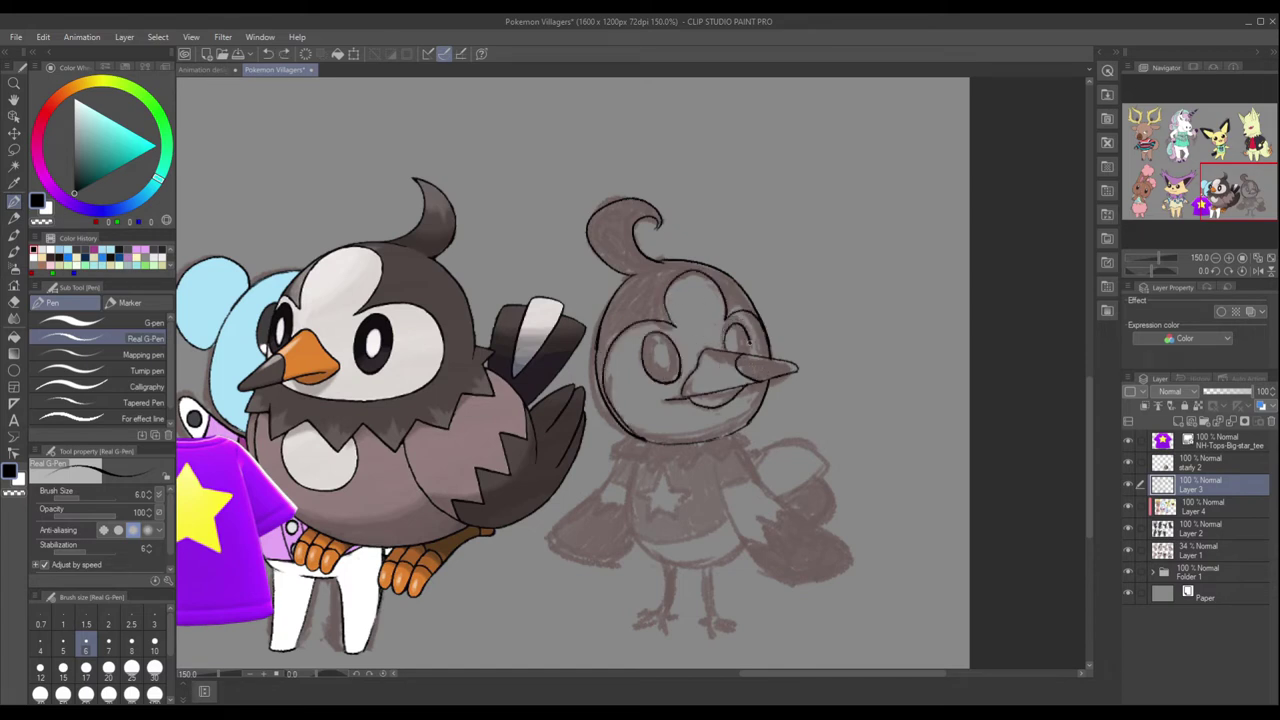
# Ink the bird's feathered collar, star T-shirt, wings, tail, legs and feet on Layer 3.
pyautogui.moveTo(612, 440); pyautogui.dragTo(756, 444)
pyautogui.moveTo(632, 466)
pyautogui.mouseDown()
pyautogui.moveTo(600, 565)
pyautogui.moveTo(728, 485)
pyautogui.mouseUp()
pyautogui.moveTo(742, 450); pyautogui.dragTo(820, 526)
pyautogui.moveTo(636, 532); pyautogui.dragTo(736, 542)
pyautogui.moveTo(755, 446); pyautogui.dragTo(780, 518)
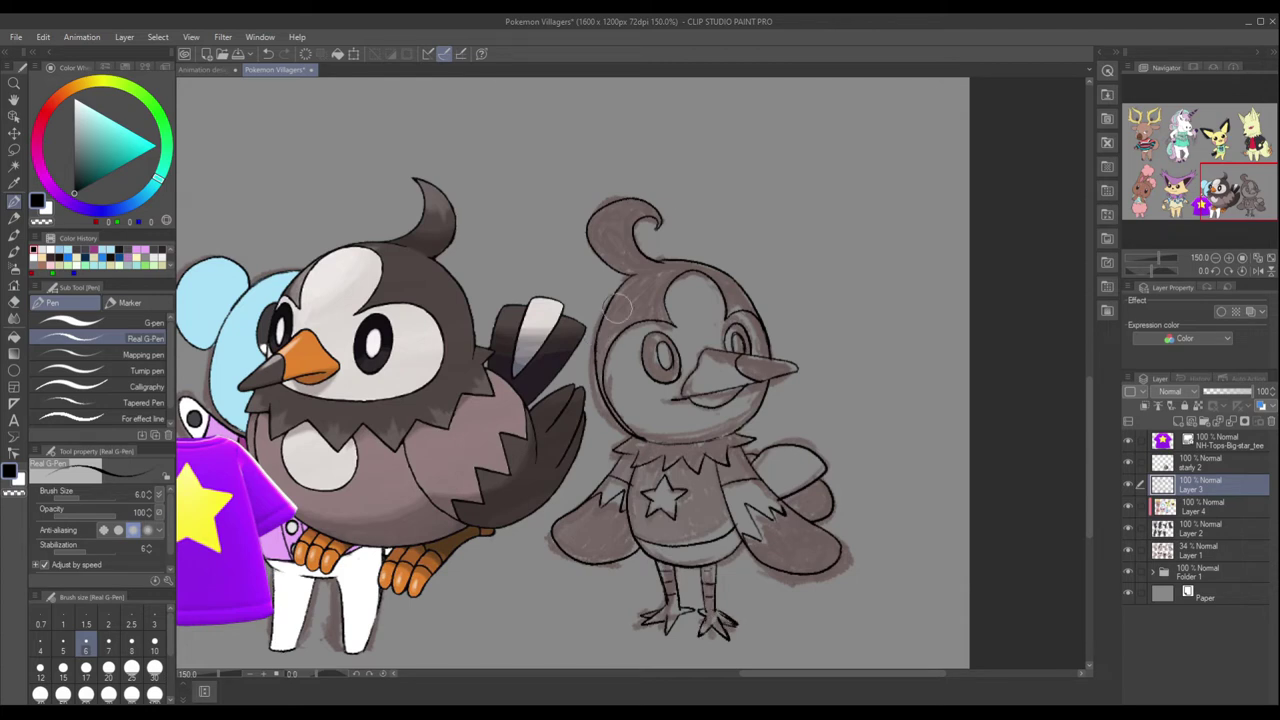
pyautogui.moveTo(598, 370); pyautogui.dragTo(744, 428)
# Hide the sketch and lay a dark grey base for the bird on Layer 2, trimmed to its outline.
pyautogui.click(1128, 528)
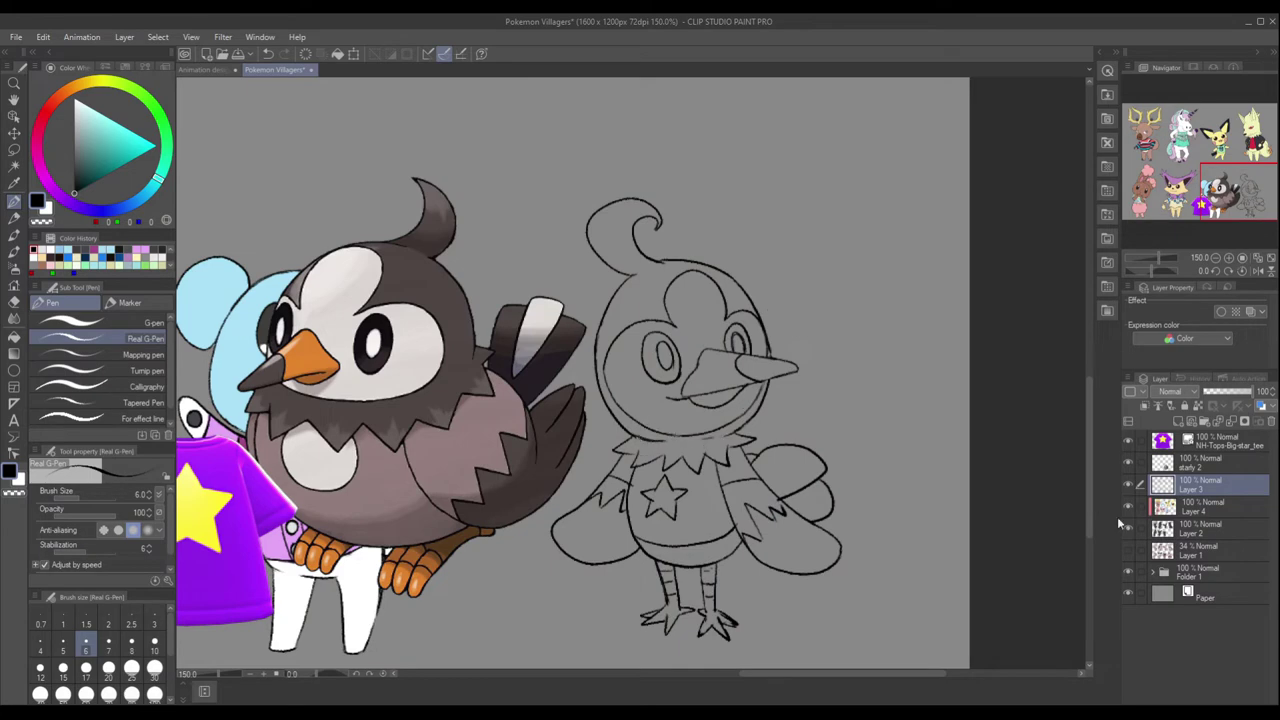
pyautogui.moveTo(560, 220); pyautogui.dragTo(857, 380)
pyautogui.click(1200, 528)
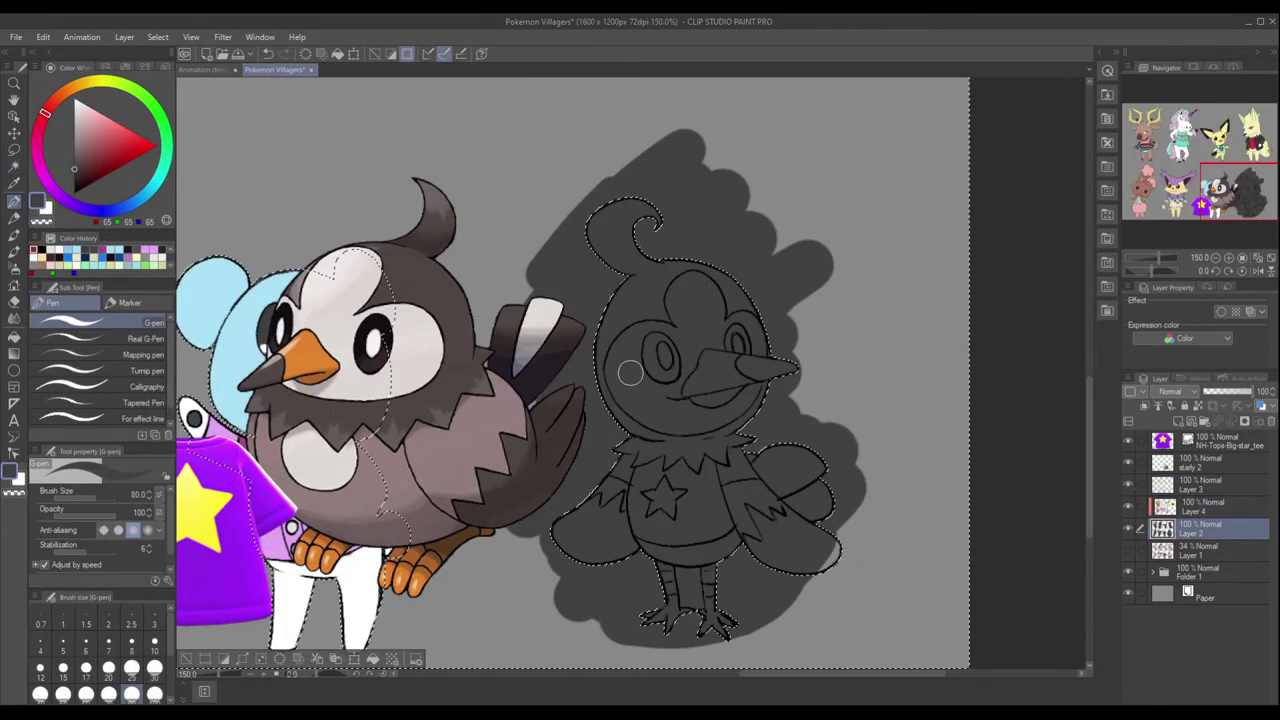
pyautogui.hotkey('ctrl', 'd')
# Paint the bird's T-shirt purple, its wings dark brown and its belly mauve with colours sampled from the references.
pyautogui.click(1200, 506)
pyautogui.moveTo(640, 470)
pyautogui.mouseDown()
pyautogui.moveTo(700, 510)
pyautogui.moveTo(760, 500)
pyautogui.moveTo(775, 470)
pyautogui.mouseUp()
pyautogui.keyDown('alt'); pyautogui.click(608, 510); pyautogui.keyUp('alt')
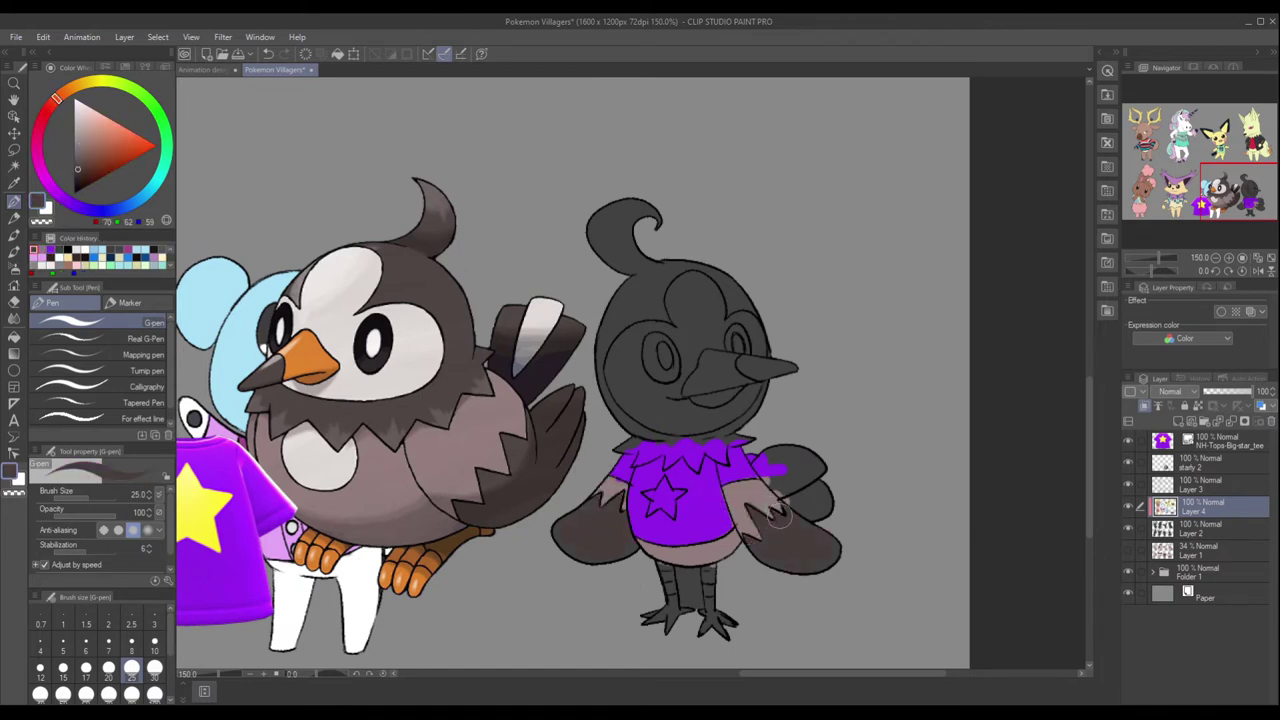
pyautogui.click(1200, 528)
pyautogui.moveTo(672, 568)
pyautogui.mouseDown()
pyautogui.moveTo(676, 606)
pyautogui.moveTo(706, 615)
pyautogui.moveTo(704, 570)
pyautogui.mouseUp()
# Paint the T-shirt's star yellow on Layer 4 with the colour sampled from the shirt reference.
pyautogui.keyDown('alt'); pyautogui.click(205, 510); pyautogui.keyUp('alt')
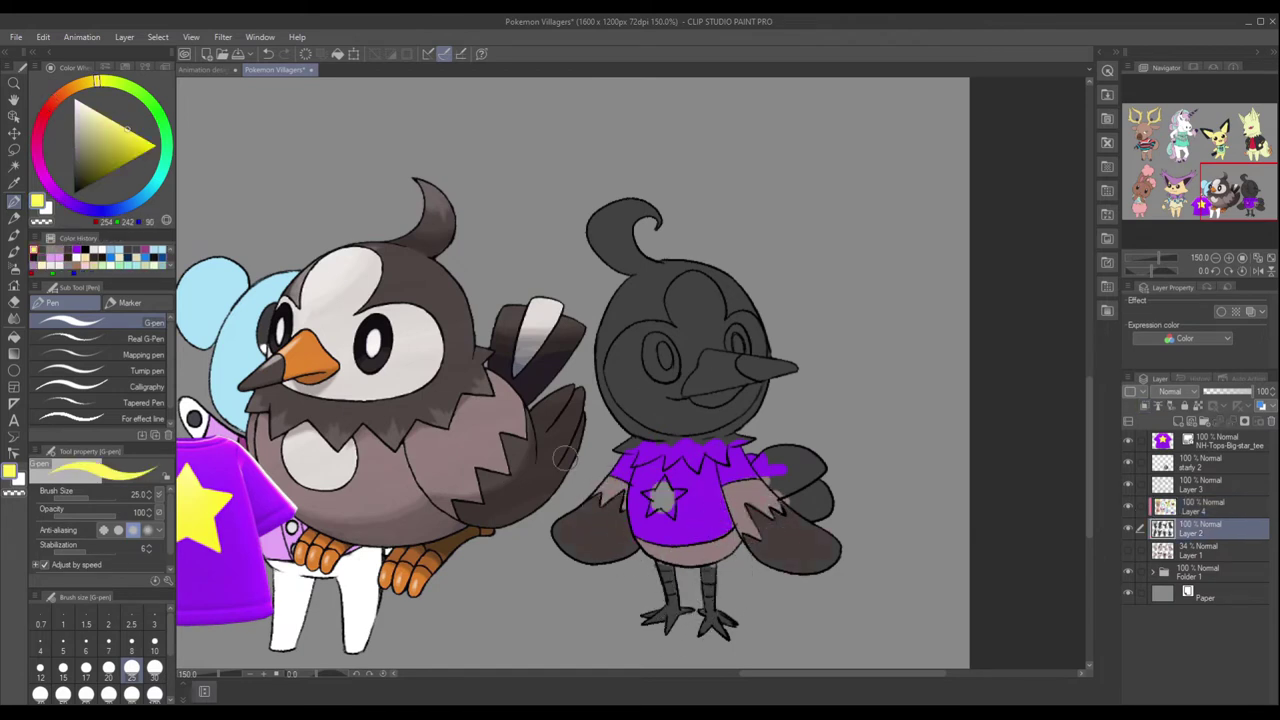
pyautogui.click(1200, 506)
pyautogui.moveTo(660, 482)
pyautogui.mouseDown()
pyautogui.moveTo(662, 502)
pyautogui.moveTo(680, 500)
pyautogui.mouseUp()
# Paint the bird's face and upper tail feather off-white sampled from the Starly reference.
pyautogui.keyDown('alt'); pyautogui.click(330, 300); pyautogui.keyUp('alt')
pyautogui.moveTo(620, 290); pyautogui.dragTo(760, 400)
pyautogui.moveTo(770, 460)
pyautogui.mouseDown()
pyautogui.moveTo(810, 511)
pyautogui.moveTo(765, 470)
pyautogui.mouseUp()
# Paint the bird's beak orange with a dark grey tip, using colours sampled from the Starly reference.
pyautogui.keyDown('alt'); pyautogui.click(400, 470); pyautogui.keyUp('alt')
pyautogui.keyDown('alt'); pyautogui.click(320, 370); pyautogui.keyUp('alt')
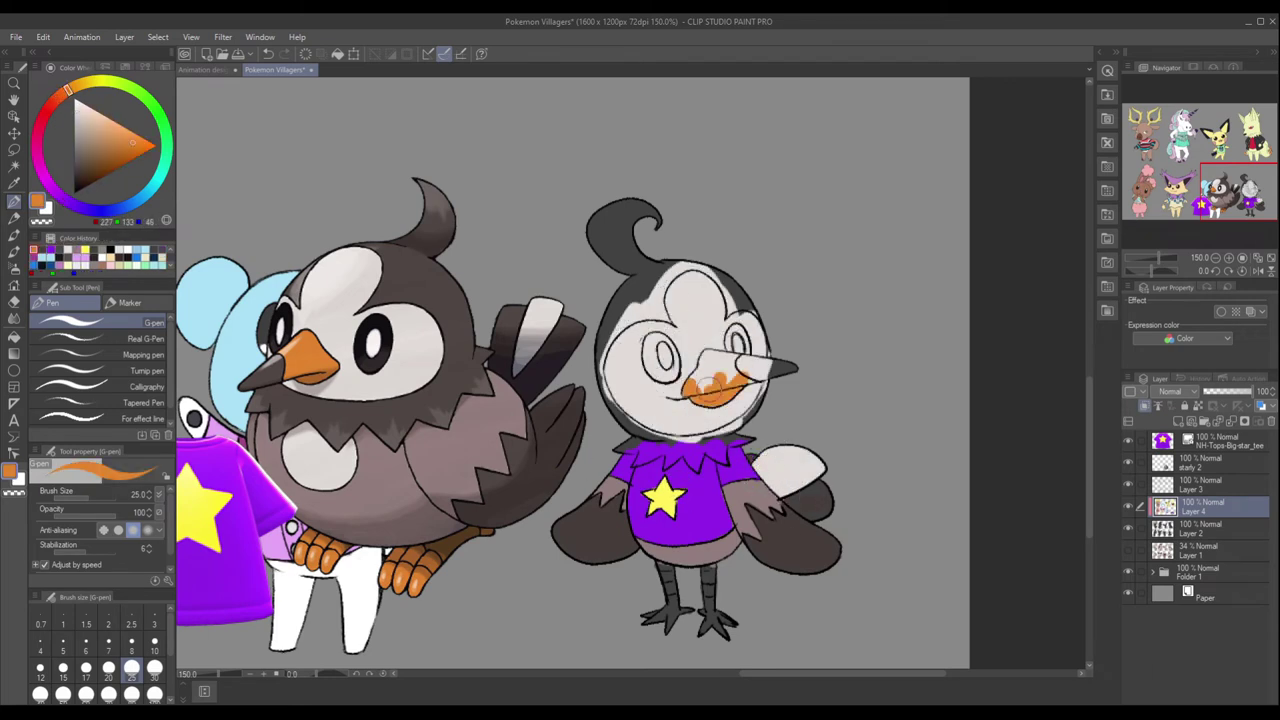
pyautogui.keyDown('alt'); pyautogui.click(262, 378); pyautogui.keyUp('alt')
pyautogui.moveTo(700, 375); pyautogui.dragTo(790, 370)
# Paint both of the bird's eyes black with white centres, and its crest and upper head dark brown.
pyautogui.keyDown('alt'); pyautogui.click(372, 340); pyautogui.keyUp('alt')
pyautogui.moveTo(660, 340); pyautogui.dragTo(665, 380)
pyautogui.moveTo(728, 335); pyautogui.dragTo(740, 350)
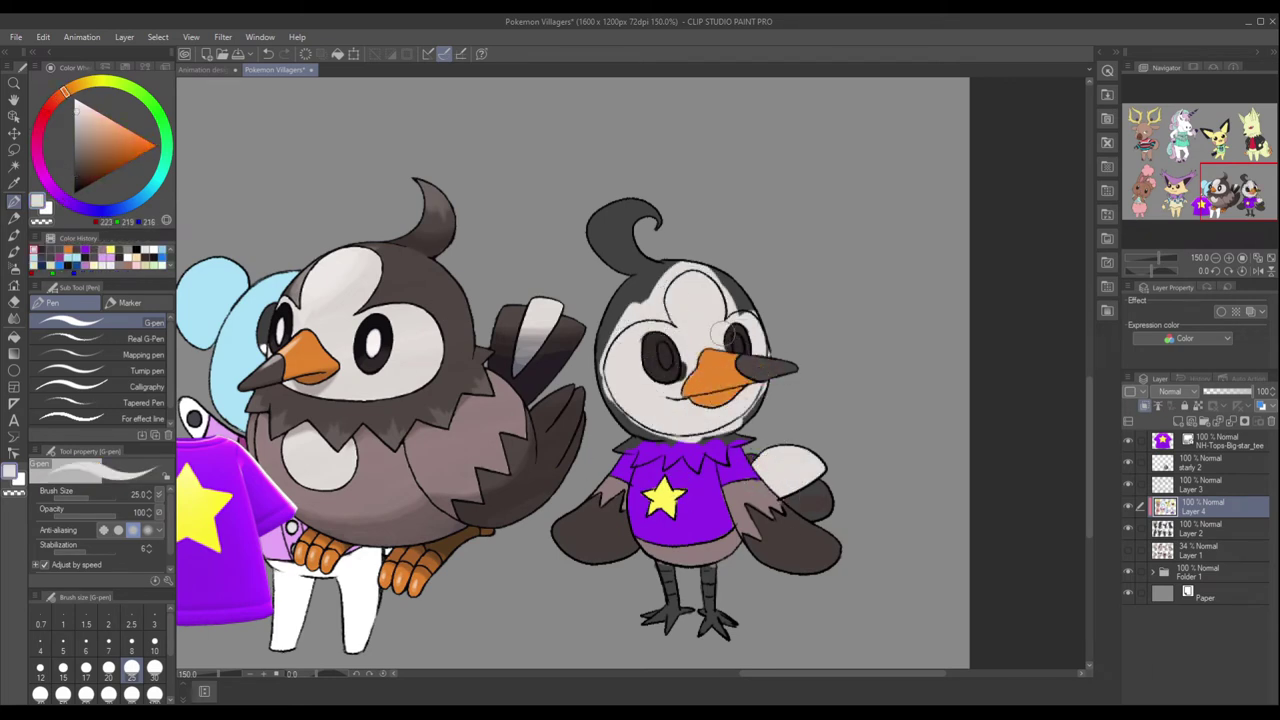
pyautogui.moveTo(698, 421); pyautogui.dragTo(640, 300)
pyautogui.moveTo(700, 270); pyautogui.dragTo(620, 370)
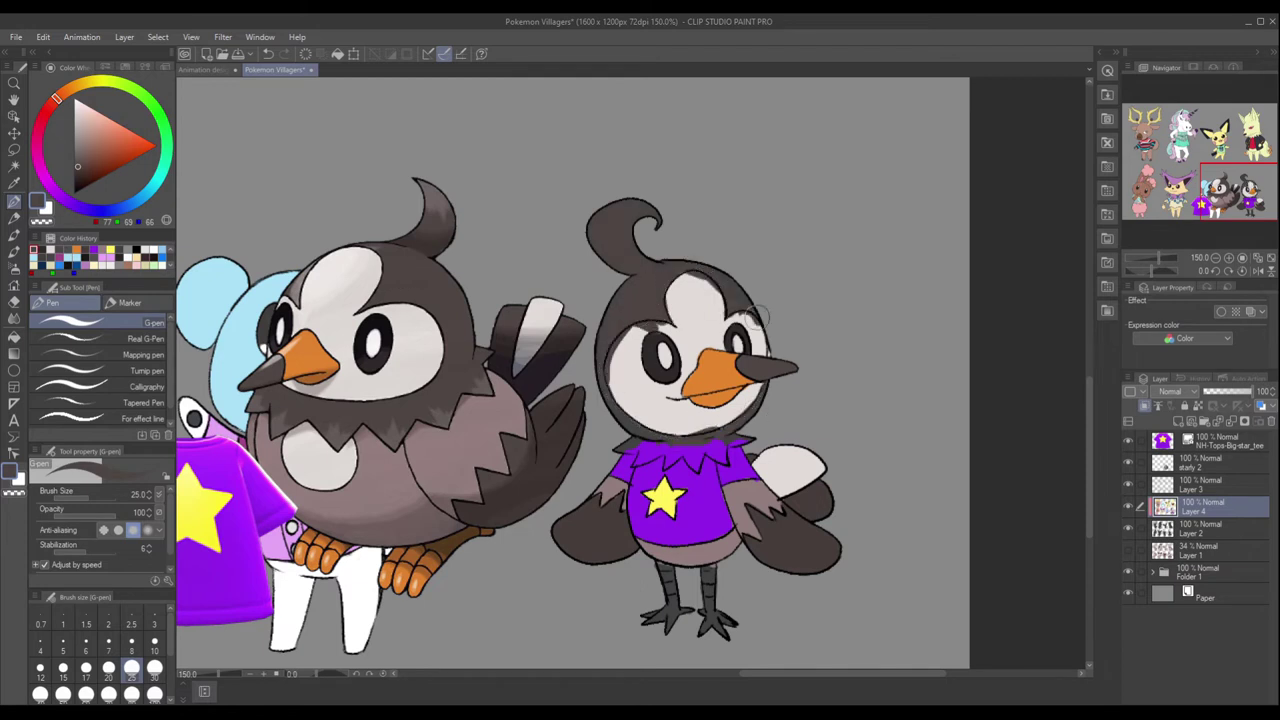
# Paint the bird's legs and feet orange and its feathered collar dark brown.
pyautogui.keyDown('alt'); pyautogui.click(300, 365); pyautogui.keyUp('alt')
pyautogui.hotkey('alt', '[')
pyautogui.moveTo(665, 565); pyautogui.dragTo(705, 630)
pyautogui.hotkey('alt', ']')
pyautogui.keyDown('alt'); pyautogui.click(636, 372); pyautogui.keyUp('alt')
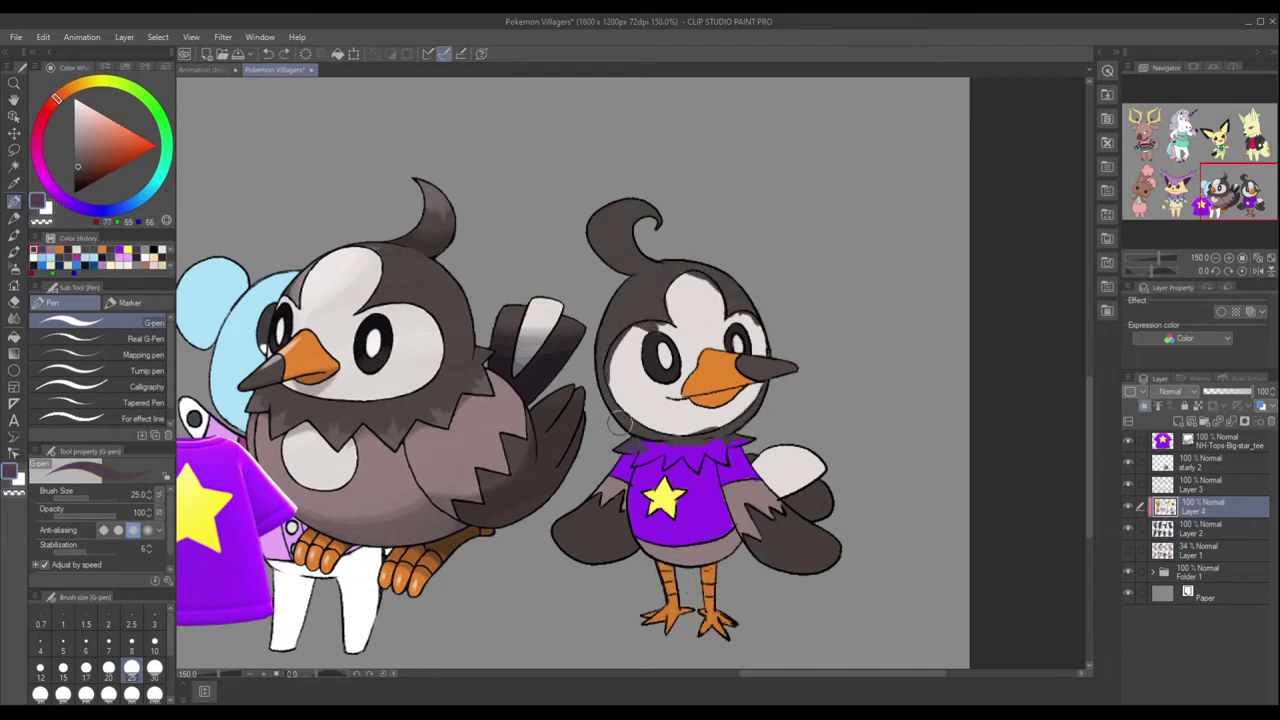
pyautogui.keyDown('alt'); pyautogui.click(693, 458); pyautogui.keyUp('alt')
# Touch up the bird's outlines with the Real G-Pen at size 1 and its off-white face edges with the G-pen at size 25.
pyautogui.hotkey('alt', ']')
pyautogui.click(146, 338)
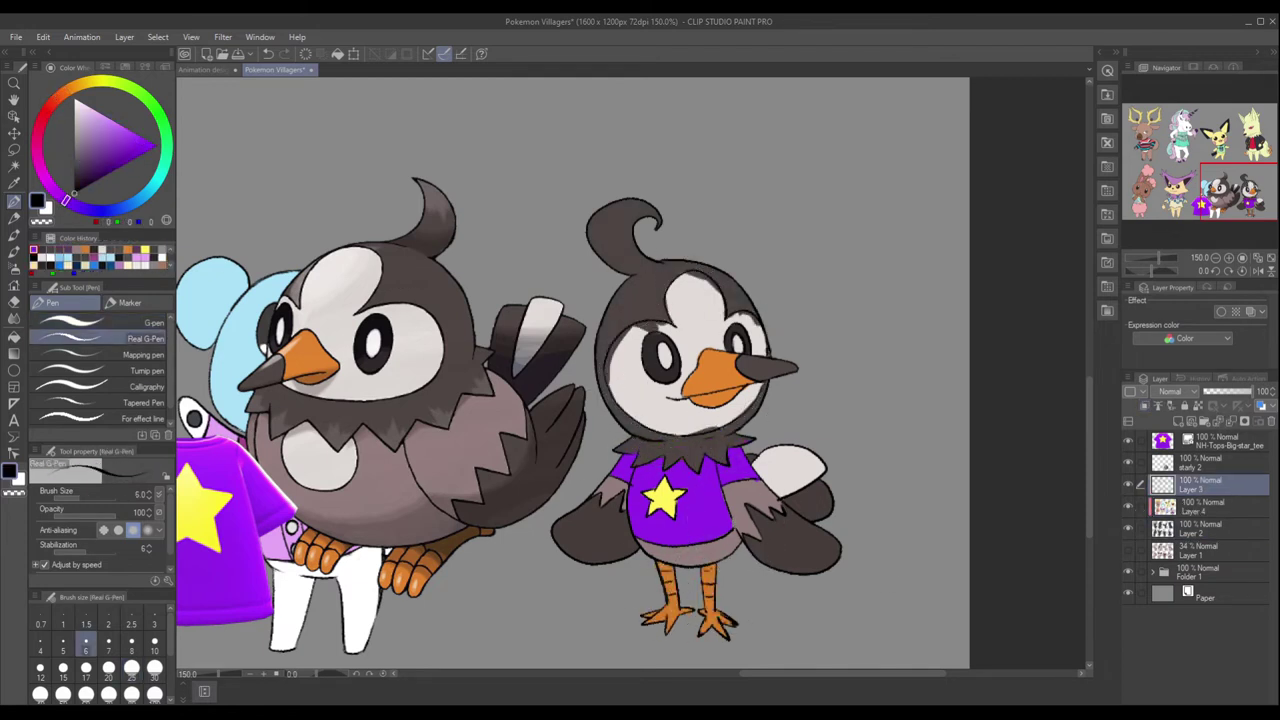
pyautogui.click(63, 622)
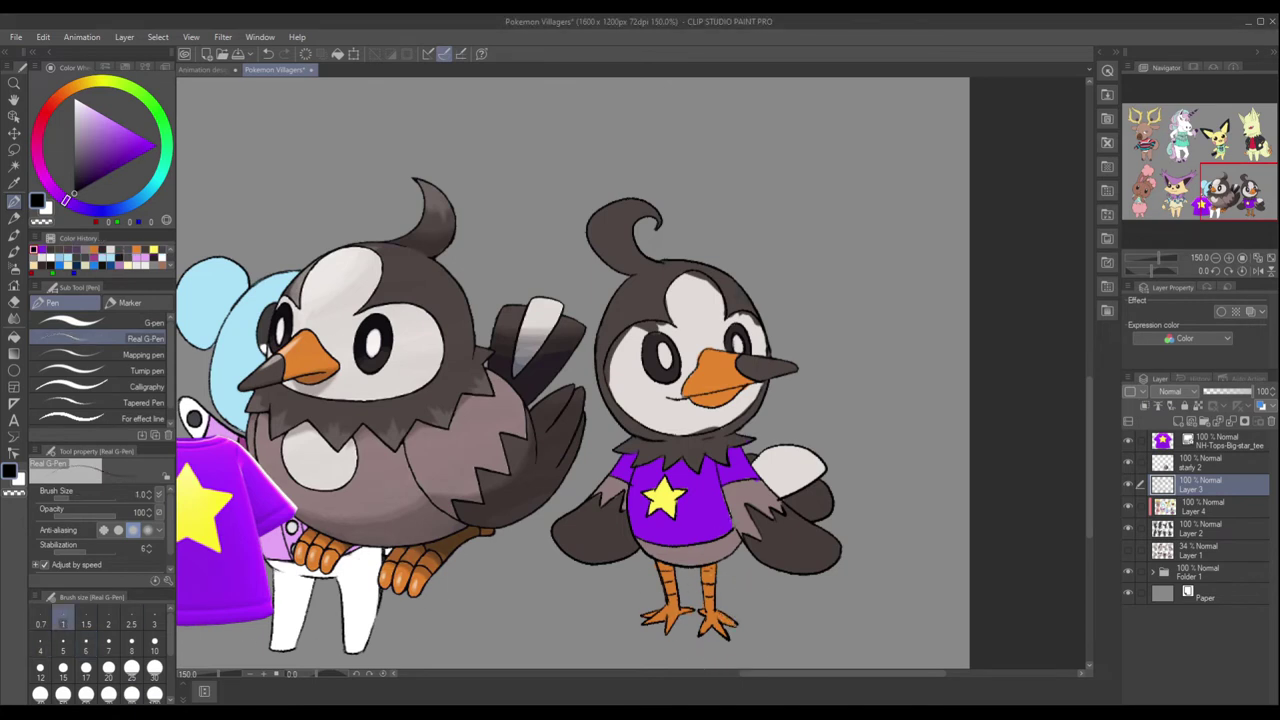
pyautogui.click(146, 322)
pyautogui.keyDown('alt'); pyautogui.click(728, 555); pyautogui.keyUp('alt')
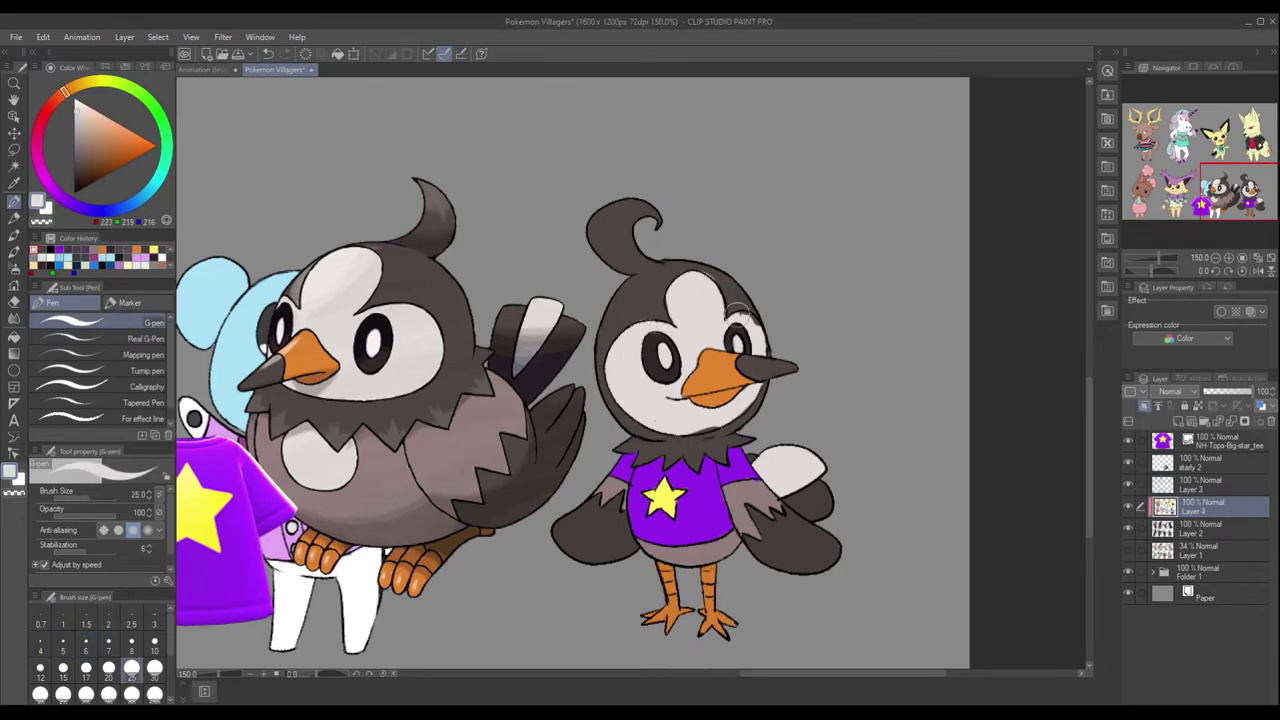
pyautogui.hotkey('alt', '[')
pyautogui.keyDown('alt'); pyautogui.click(725, 553); pyautogui.keyUp('alt')
pyautogui.hotkey('ctrl', '0')
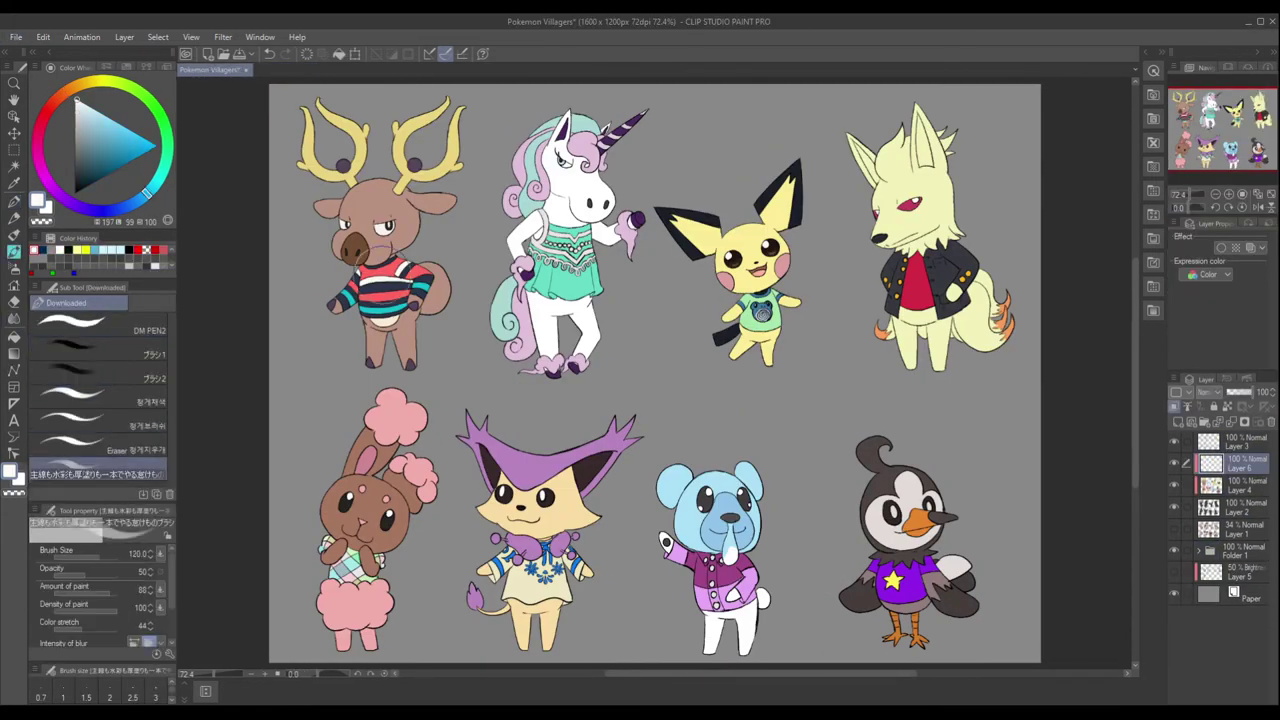
# Add the オイルパステル brush from the material library to the Downloaded brushes, test it in dark blue and undo the test stroke.
pyautogui.keyDown('alt'); pyautogui.click(828, 445); pyautogui.keyUp('alt')
pyautogui.click(1153, 118)
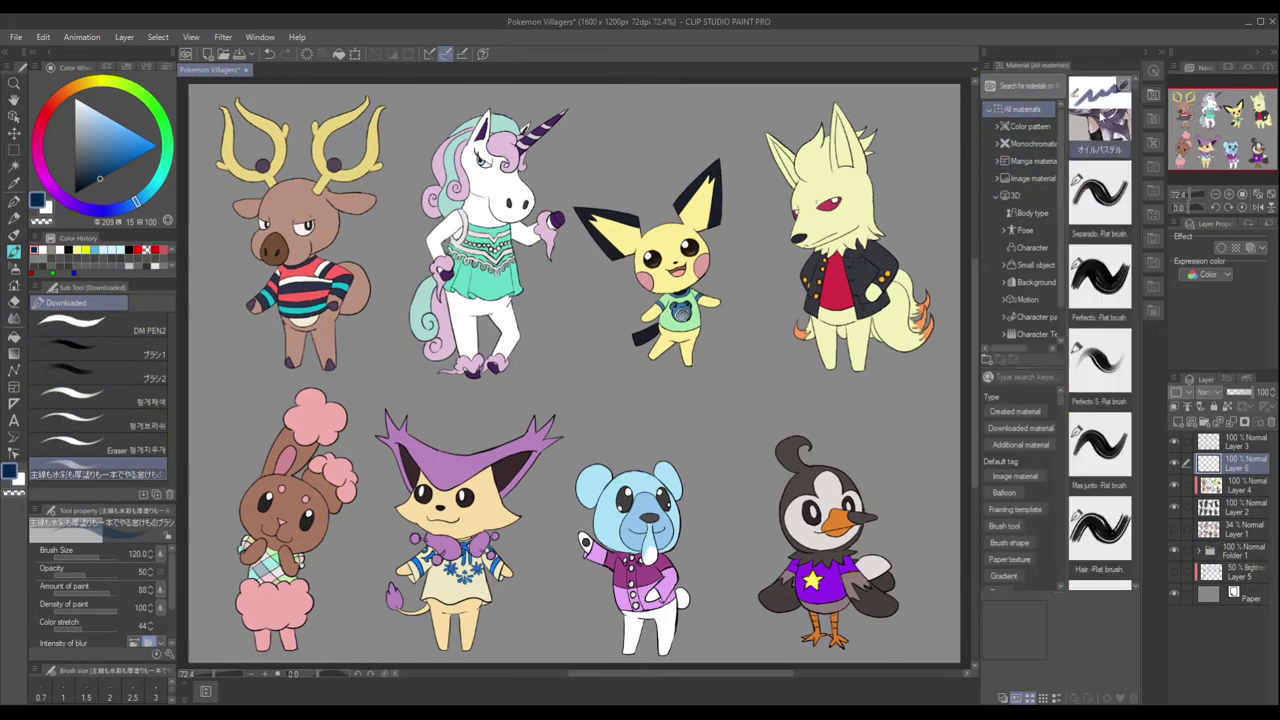
pyautogui.moveTo(1100, 115)
pyautogui.mouseDown()
pyautogui.moveTo(150, 472)
pyautogui.moveTo(100, 472)
pyautogui.mouseUp()
pyautogui.moveTo(745, 385); pyautogui.dragTo(705, 450)
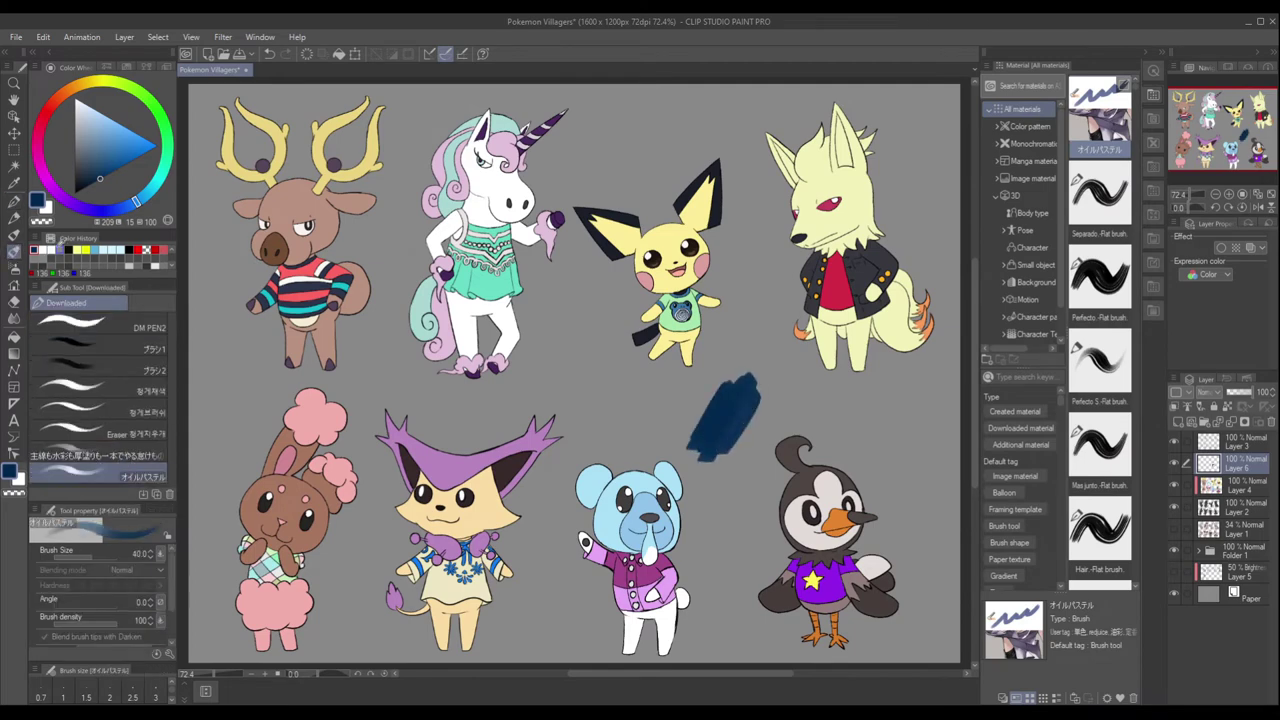
pyautogui.hotkey('ctrl', 'z')
pyautogui.click(1153, 118)
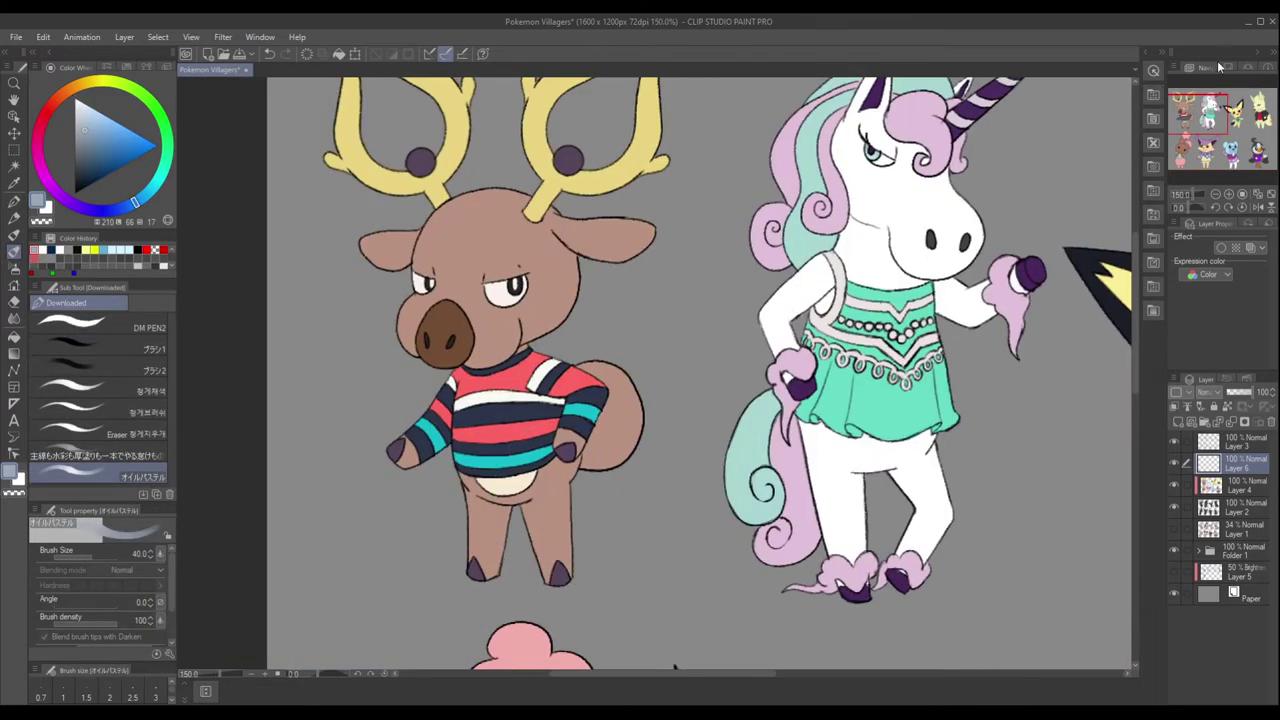
# Set Layer 6 to Overlay and shade beneath the deer's chin with the Oil paint flat brush at size 25.
pyautogui.keyDown('alt'); pyautogui.click(478, 350); pyautogui.keyUp('alt')
pyautogui.click(14, 234)
pyautogui.click(100, 451)
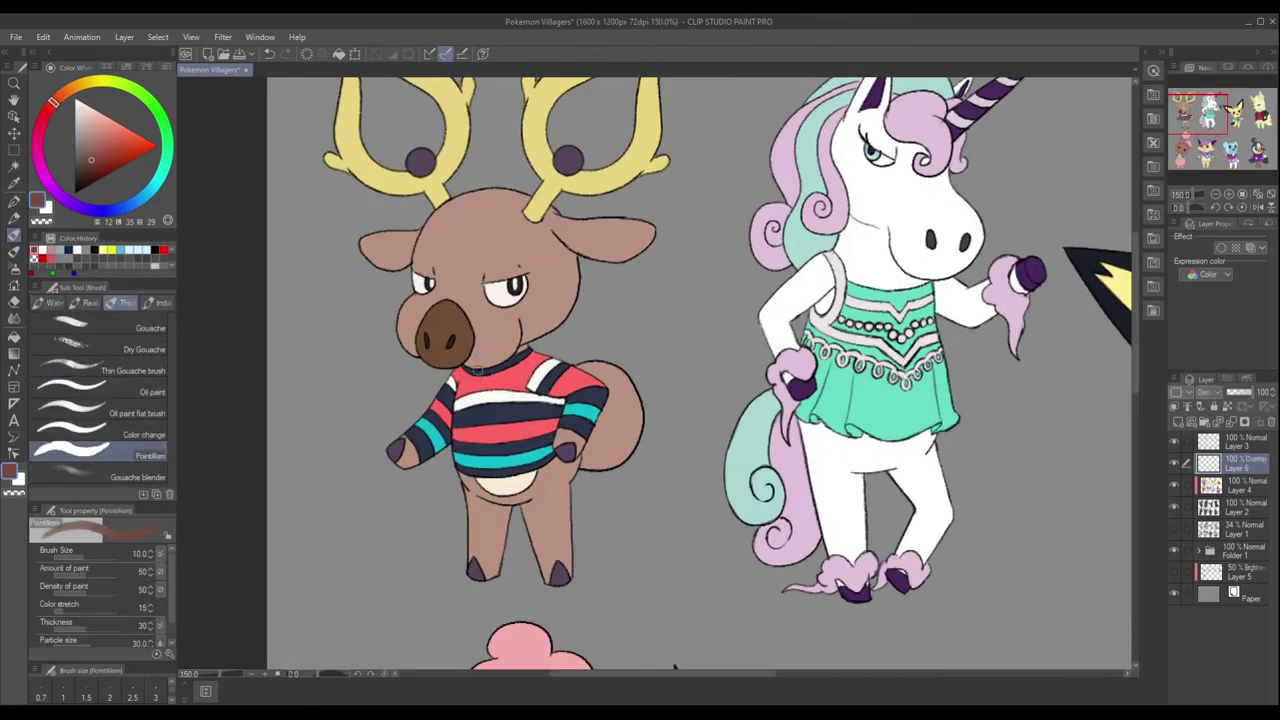
pyautogui.click(100, 413)
pyautogui.keyDown('alt'); pyautogui.click(490, 362); pyautogui.keyUp('alt')
pyautogui.keyDown('alt'); pyautogui.click(497, 340); pyautogui.keyUp('alt')
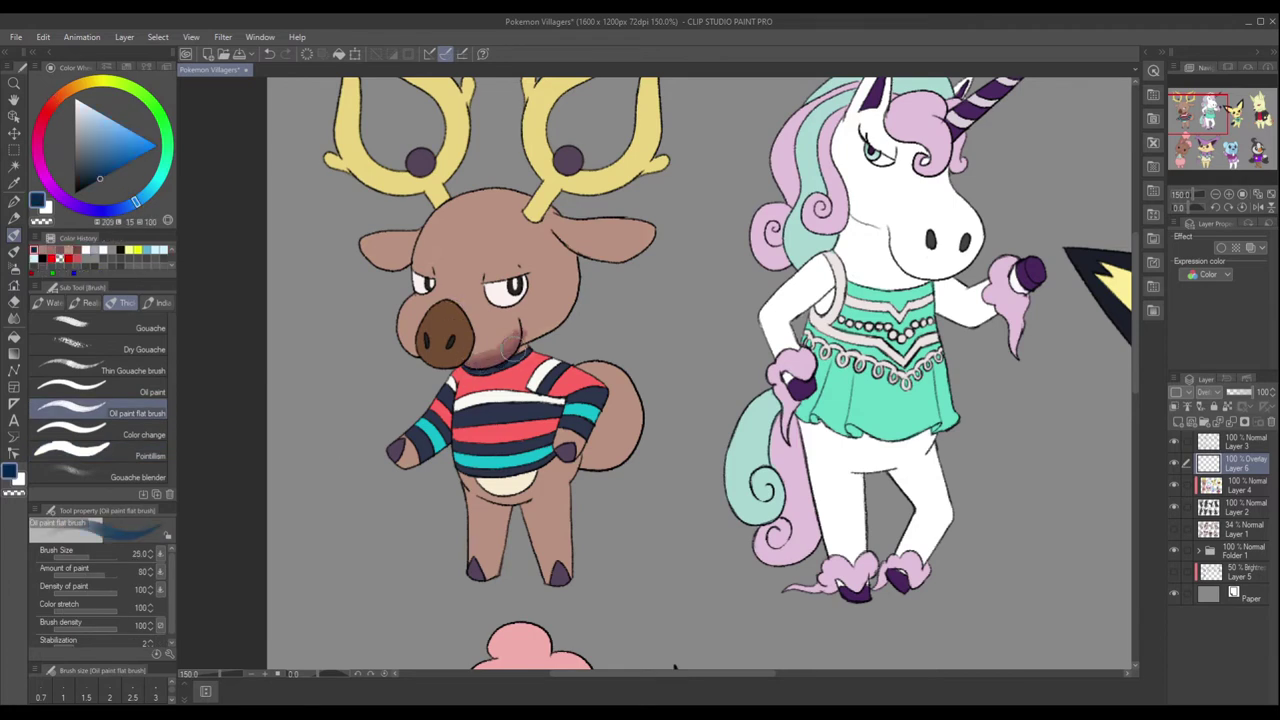
pyautogui.moveTo(568, 575); pyautogui.dragTo(586, 457)
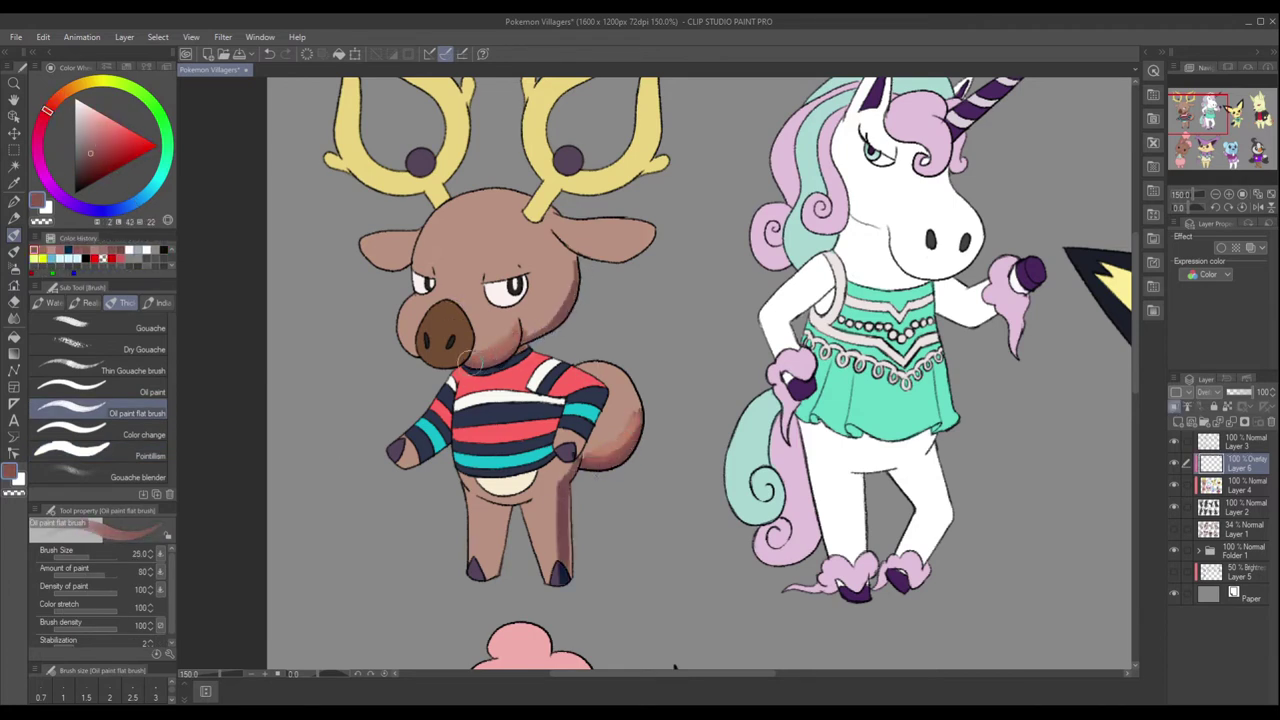
pyautogui.moveTo(600, 250); pyautogui.dragTo(335, 480)
pyautogui.hotkey('ctrl', 'z')
pyautogui.hotkey('ctrl', 'z')
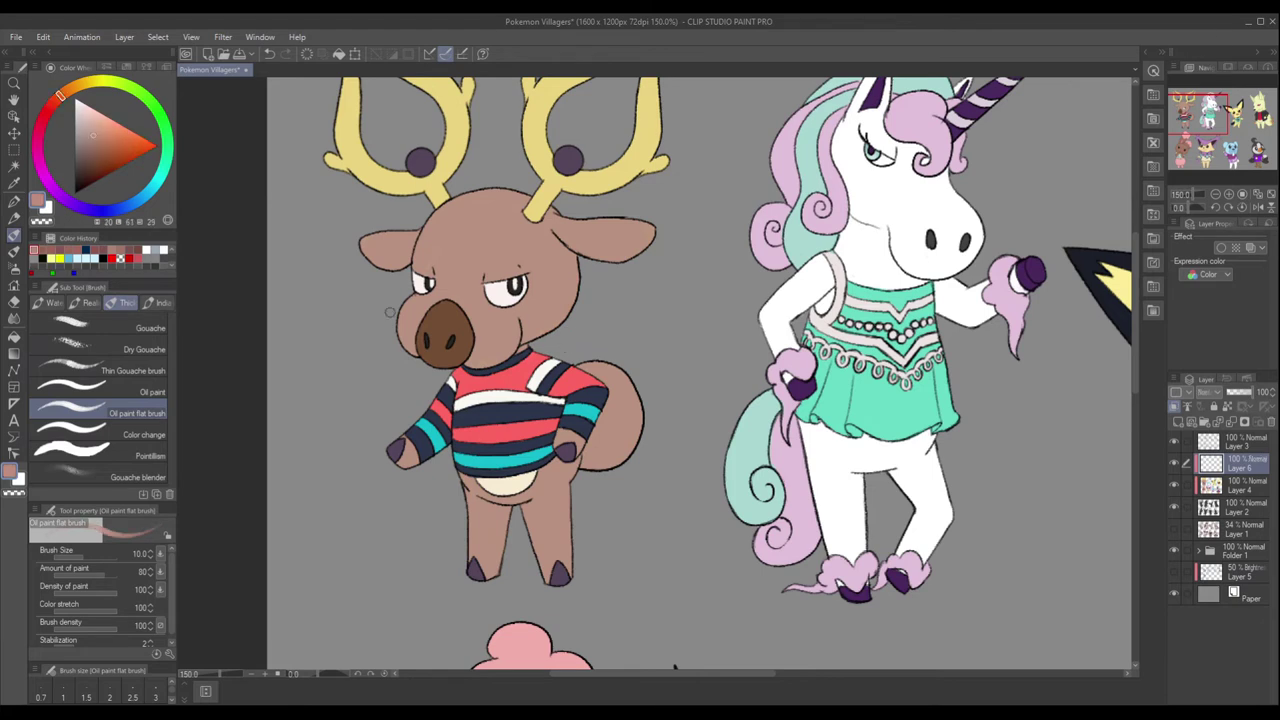
# Paint dark reddish-brown shadows under the deer's chin and along the right edge of its head with the size 10 brush.
pyautogui.keyDown('alt'); pyautogui.click(497, 350); pyautogui.keyUp('alt')
pyautogui.keyDown('alt'); pyautogui.click(496, 350); pyautogui.keyUp('alt')
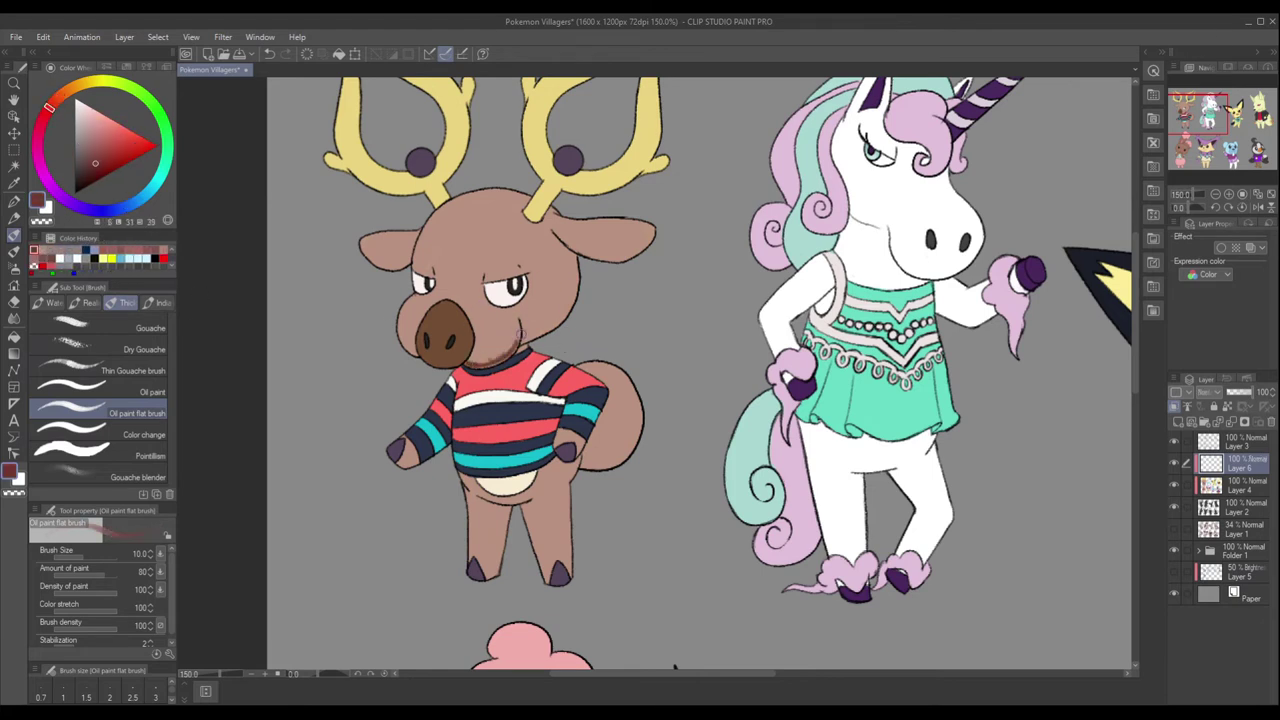
pyautogui.keyDown('alt'); pyautogui.click(505, 345); pyautogui.keyUp('alt')
pyautogui.keyDown('alt'); pyautogui.click(495, 367); pyautogui.keyUp('alt')
pyautogui.keyDown('alt'); pyautogui.click(497, 367); pyautogui.keyUp('alt')
pyautogui.moveTo(575, 275); pyautogui.dragTo(530, 335)
# Add dark reddish-brown shadows to the deer's tail, both legs and the undersides of both ears.
pyautogui.moveTo(575, 460)
pyautogui.mouseDown()
pyautogui.moveTo(565, 570)
pyautogui.moveTo(560, 540)
pyautogui.mouseUp()
pyautogui.moveTo(630, 420); pyautogui.dragTo(598, 458)
pyautogui.moveTo(561, 482); pyautogui.dragTo(558, 536)
pyautogui.moveTo(500, 500); pyautogui.dragTo(488, 575)
pyautogui.moveTo(512, 572); pyautogui.dragTo(523, 507)
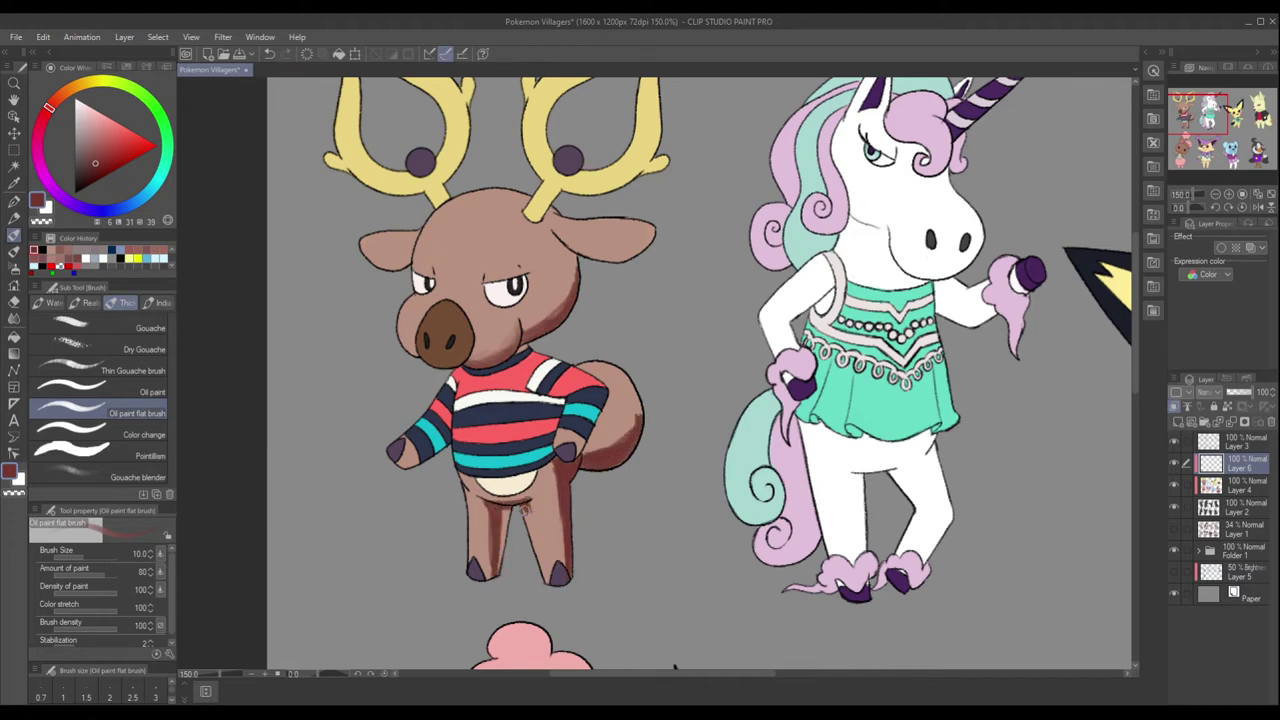
pyautogui.moveTo(410, 256); pyautogui.dragTo(372, 268)
pyautogui.moveTo(565, 240); pyautogui.dragTo(645, 258)
# Shade the deer's nose with darker brown around its edge and a light tan highlight in the middle.
pyautogui.keyDown('alt'); pyautogui.click(440, 330); pyautogui.keyUp('alt')
pyautogui.moveTo(470, 345); pyautogui.dragTo(420, 362)
pyautogui.keyDown('alt'); pyautogui.click(548, 318); pyautogui.keyUp('alt')
pyautogui.keyDown('alt'); pyautogui.click(421, 350); pyautogui.keyUp('alt')
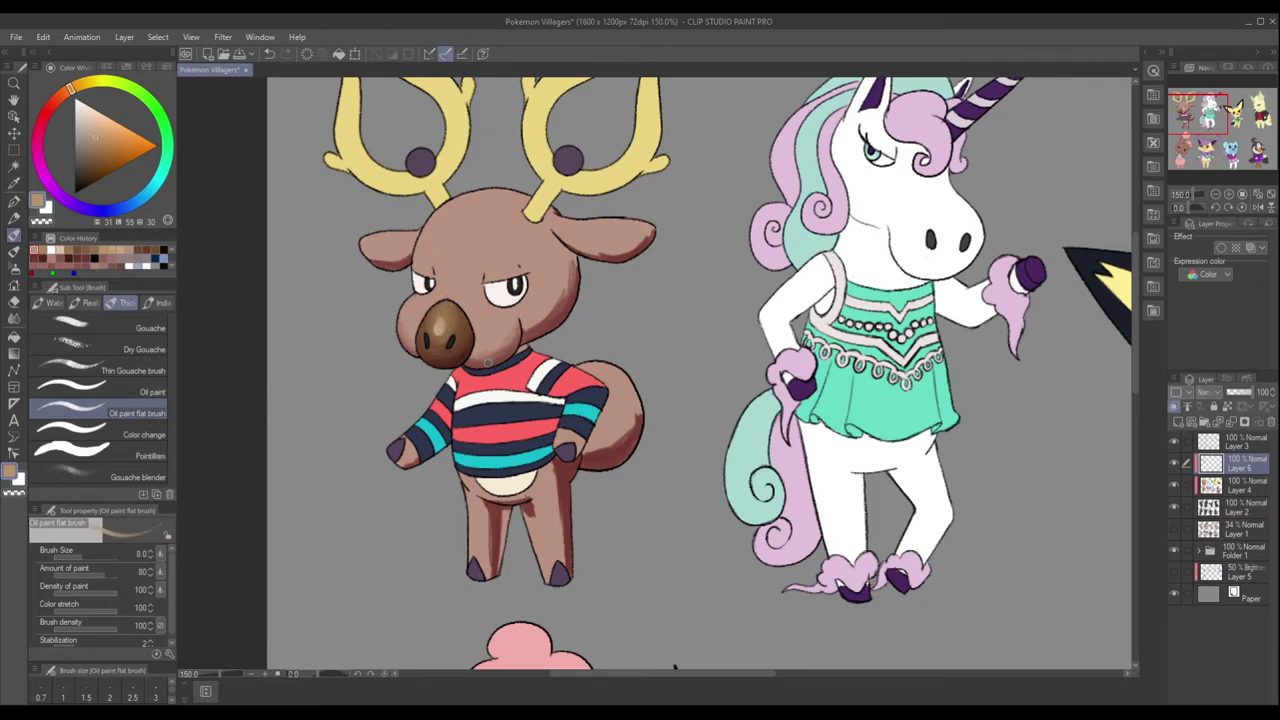
# Blend the shadow on the deer's muzzle into the base brown, enlarging the brush to size 12.
pyautogui.keyDown('alt'); pyautogui.click(488, 362); pyautogui.keyUp('alt')
pyautogui.moveTo(472, 355); pyautogui.dragTo(495, 347)
pyautogui.press(']')
pyautogui.keyDown('alt'); pyautogui.click(493, 347); pyautogui.keyUp('alt')
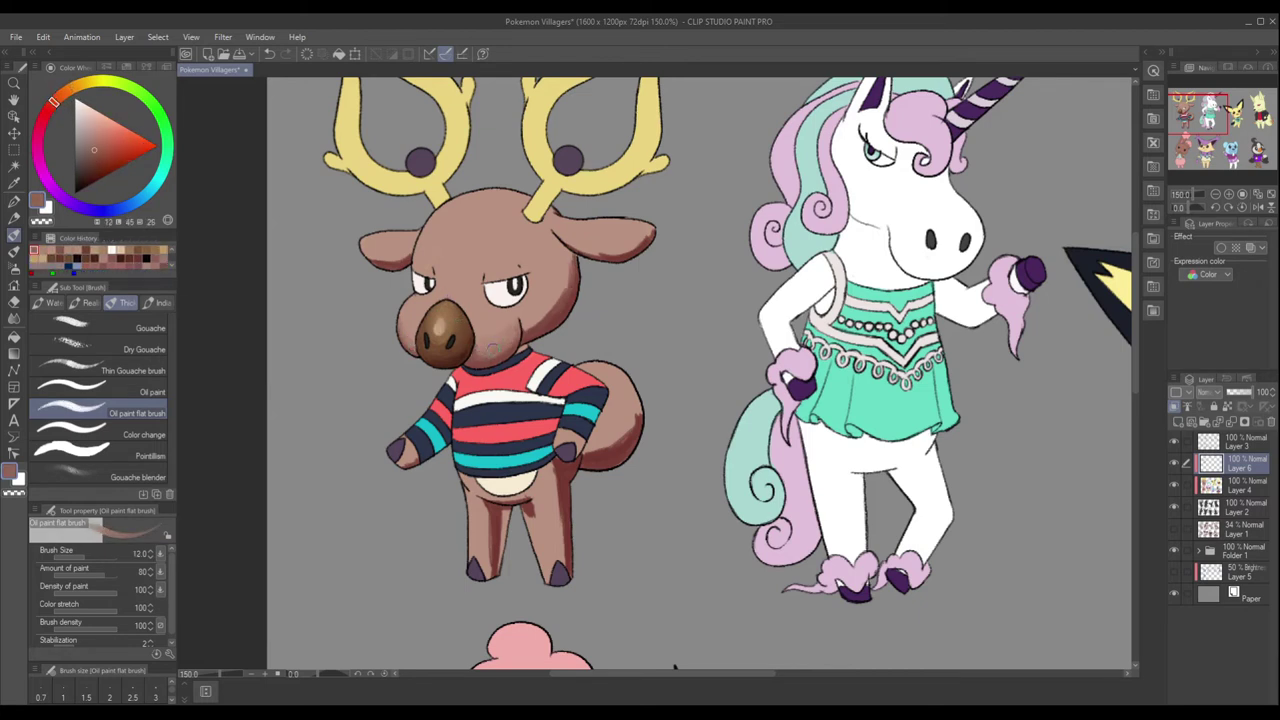
# Blend the shadows on both ears and the side of the head using brown tones sampled from the fur.
pyautogui.keyDown('alt'); pyautogui.click(563, 237); pyautogui.keyUp('alt')
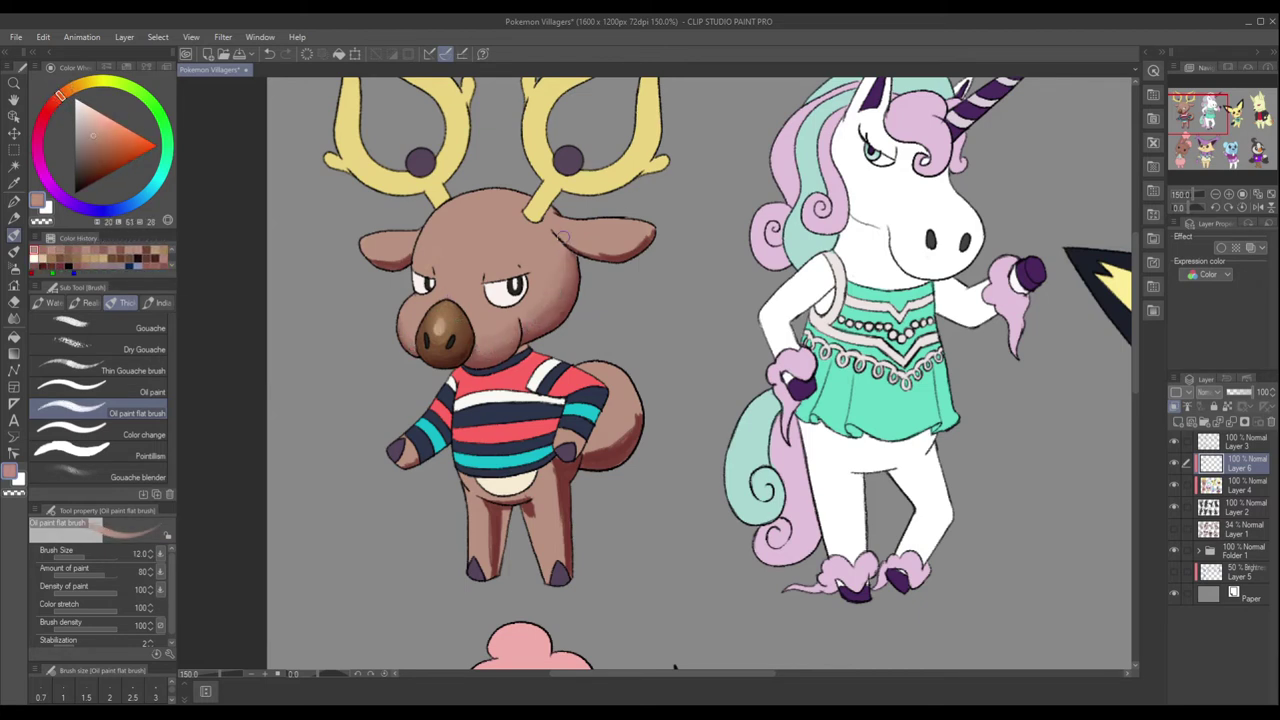
pyautogui.keyDown('alt'); pyautogui.click(563, 237); pyautogui.keyUp('alt')
pyautogui.moveTo(600, 240); pyautogui.dragTo(640, 245)
pyautogui.moveTo(560, 235); pyautogui.dragTo(615, 252)
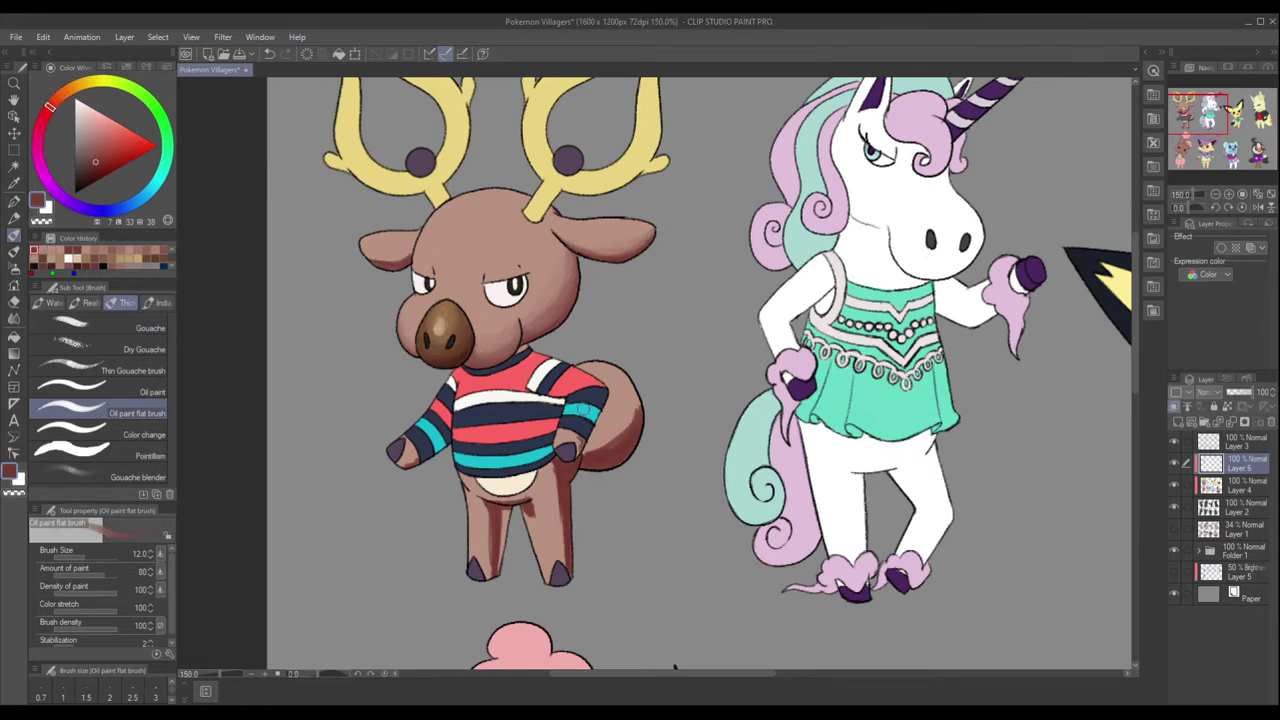
pyautogui.keyDown('alt'); pyautogui.click(381, 261); pyautogui.keyUp('alt')
pyautogui.keyDown('alt'); pyautogui.click(512, 316); pyautogui.keyUp('alt')
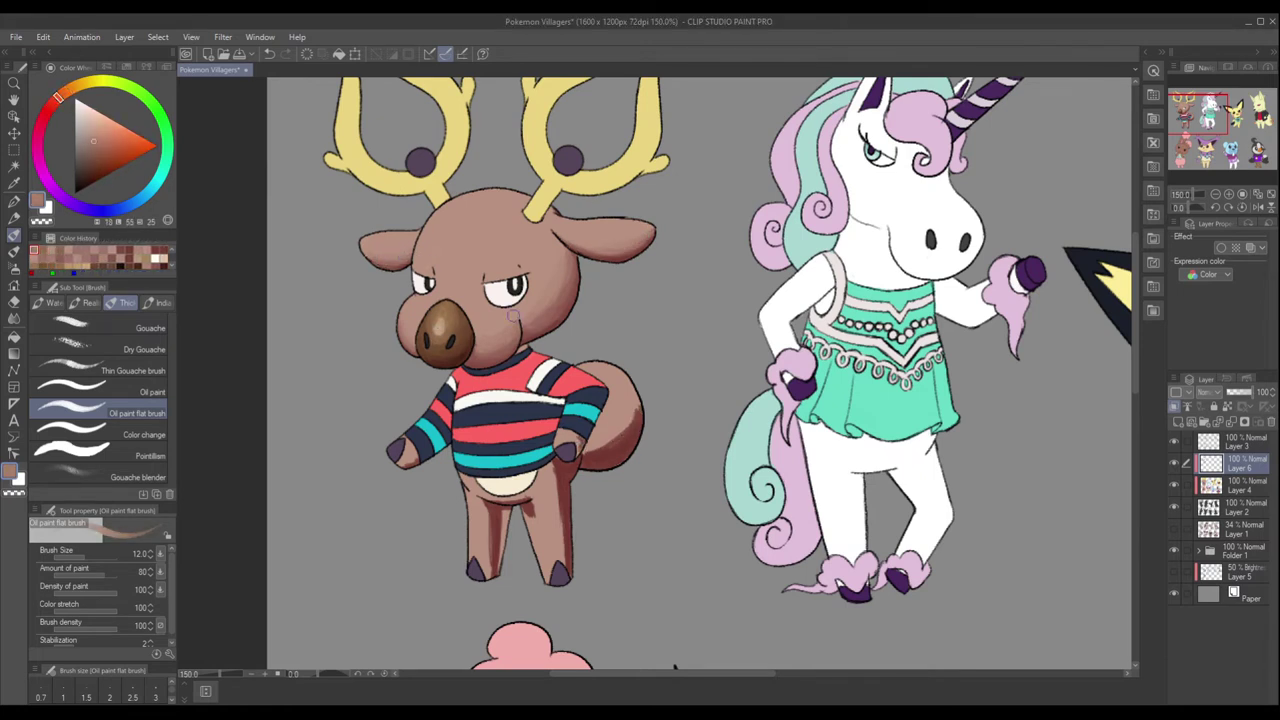
# Soften the shadow on the deer's right-hand leg and below the sweater with sampled mid-brown tones.
pyautogui.moveTo(560, 465); pyautogui.dragTo(565, 568)
pyautogui.moveTo(558, 520); pyautogui.dragTo(560, 560)
pyautogui.keyDown('alt'); pyautogui.click(562, 500); pyautogui.keyUp('alt')
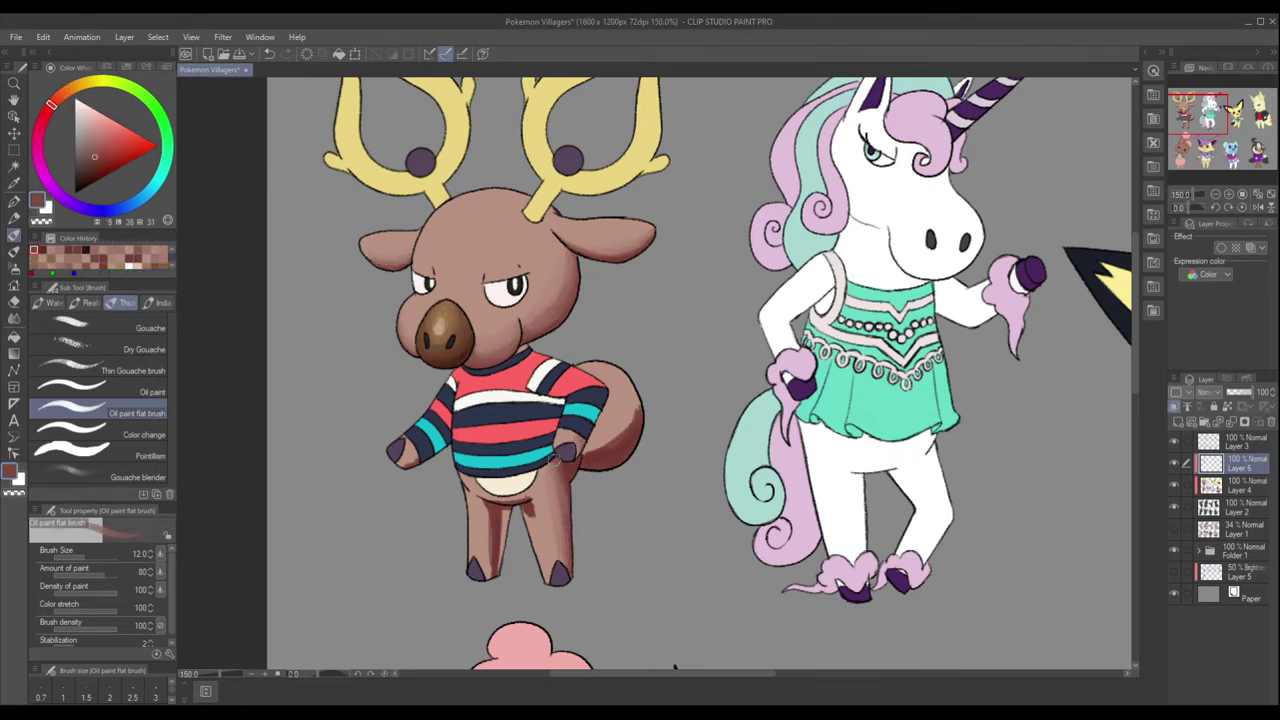
pyautogui.moveTo(556, 458); pyautogui.dragTo(578, 570)
pyautogui.keyDown('alt'); pyautogui.click(580, 462); pyautogui.keyUp('alt')
# Blend the shadows on the deer's tail and left-hand leg into the base brown.
pyautogui.moveTo(612, 402)
pyautogui.mouseDown()
pyautogui.moveTo(630, 450)
pyautogui.moveTo(632, 383)
pyautogui.mouseUp()
pyautogui.keyDown('alt'); pyautogui.click(632, 405); pyautogui.keyUp('alt')
pyautogui.keyDown('alt'); pyautogui.click(503, 538); pyautogui.keyUp('alt')
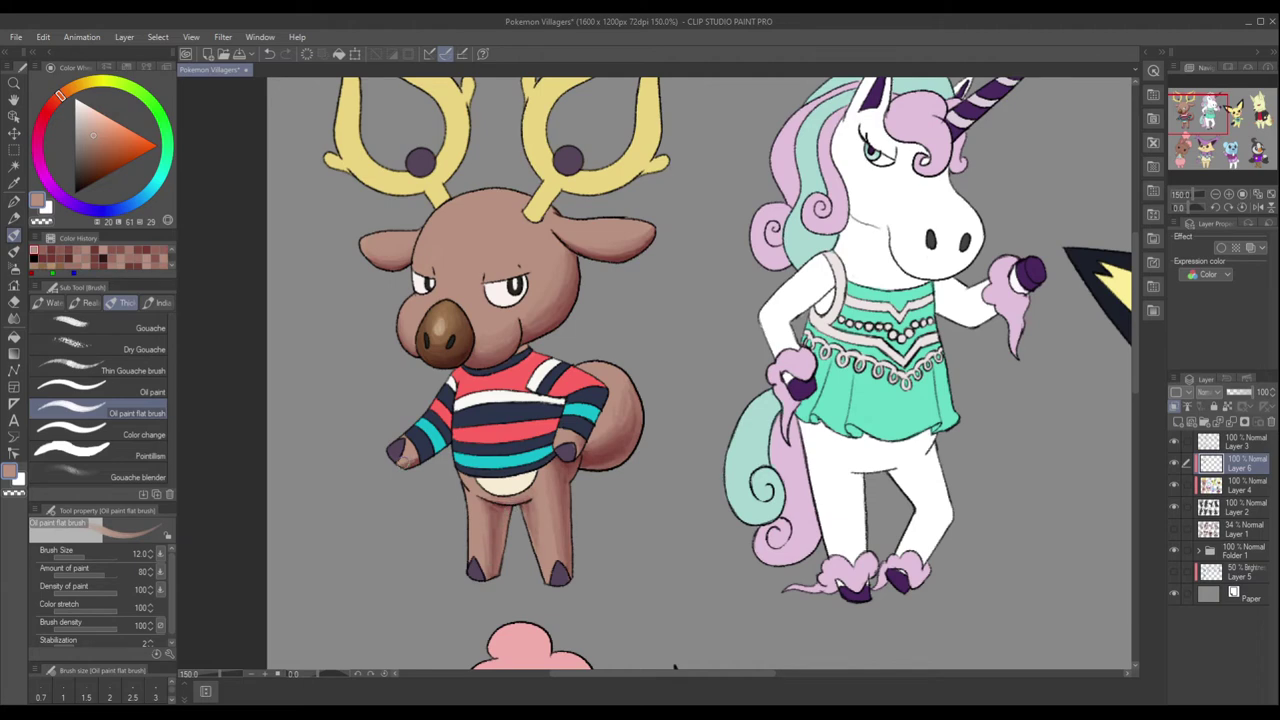
# Shade the purple hooves on the deer's feet and hands with darker and lighter tones sampled from them.
pyautogui.keyDown('alt'); pyautogui.click(568, 575); pyautogui.keyUp('alt')
pyautogui.keyDown('alt'); pyautogui.click(478, 576); pyautogui.keyUp('alt')
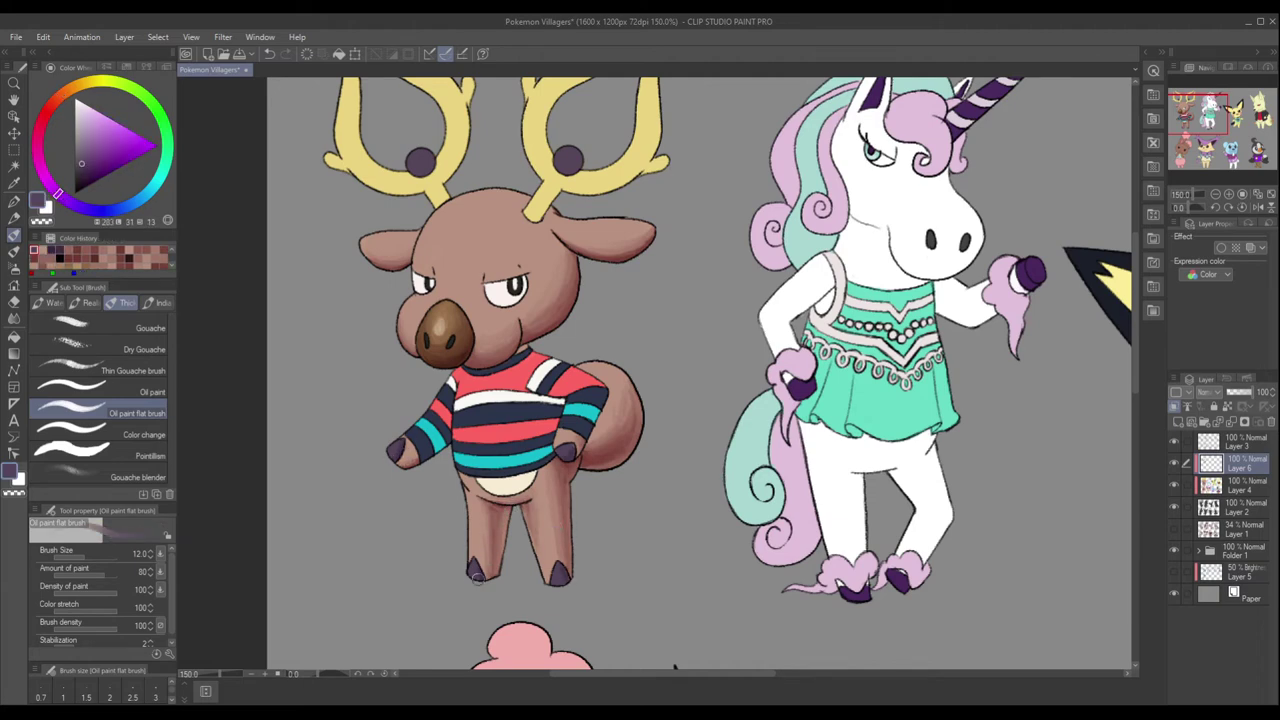
pyautogui.keyDown('alt'); pyautogui.click(396, 452); pyautogui.keyUp('alt')
pyautogui.keyDown('alt'); pyautogui.click(478, 587); pyautogui.keyUp('alt')
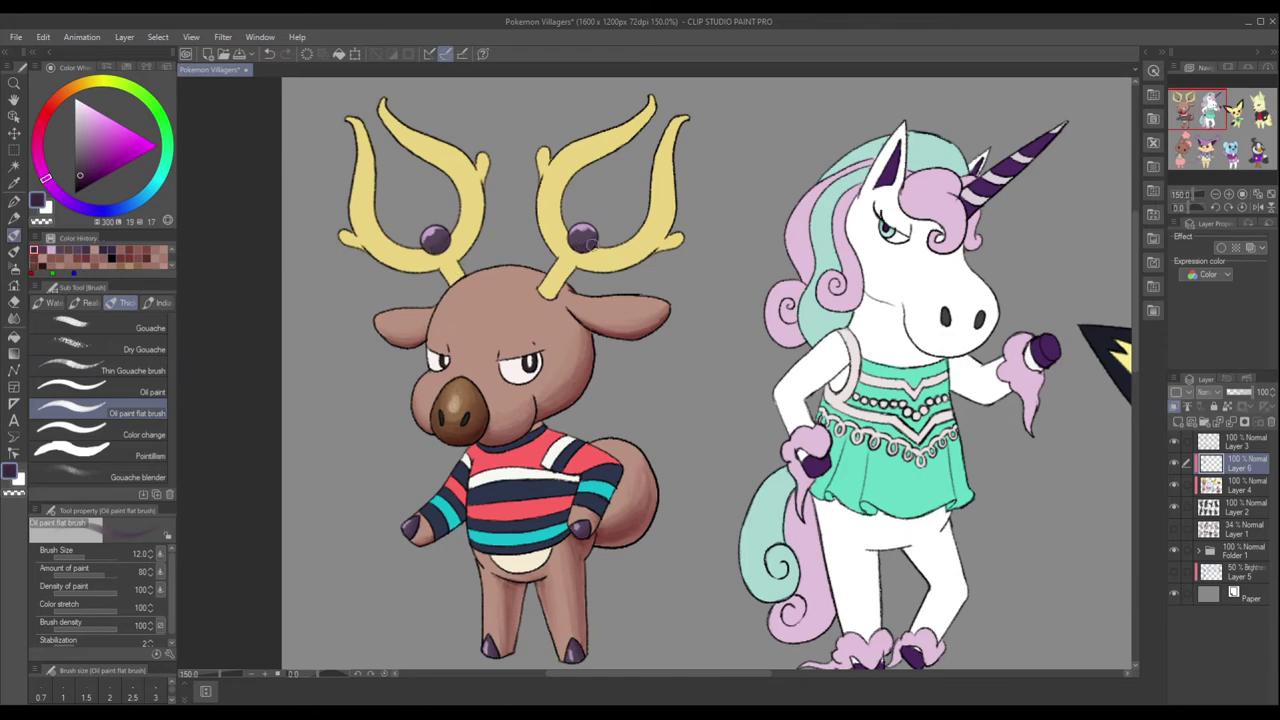
# Shade the two purple orbs on the antlers with dark purple edges and pale lilac highlights.
pyautogui.scroll(1, 591, 243)
pyautogui.keyDown('alt'); pyautogui.click(591, 244); pyautogui.keyUp('alt')
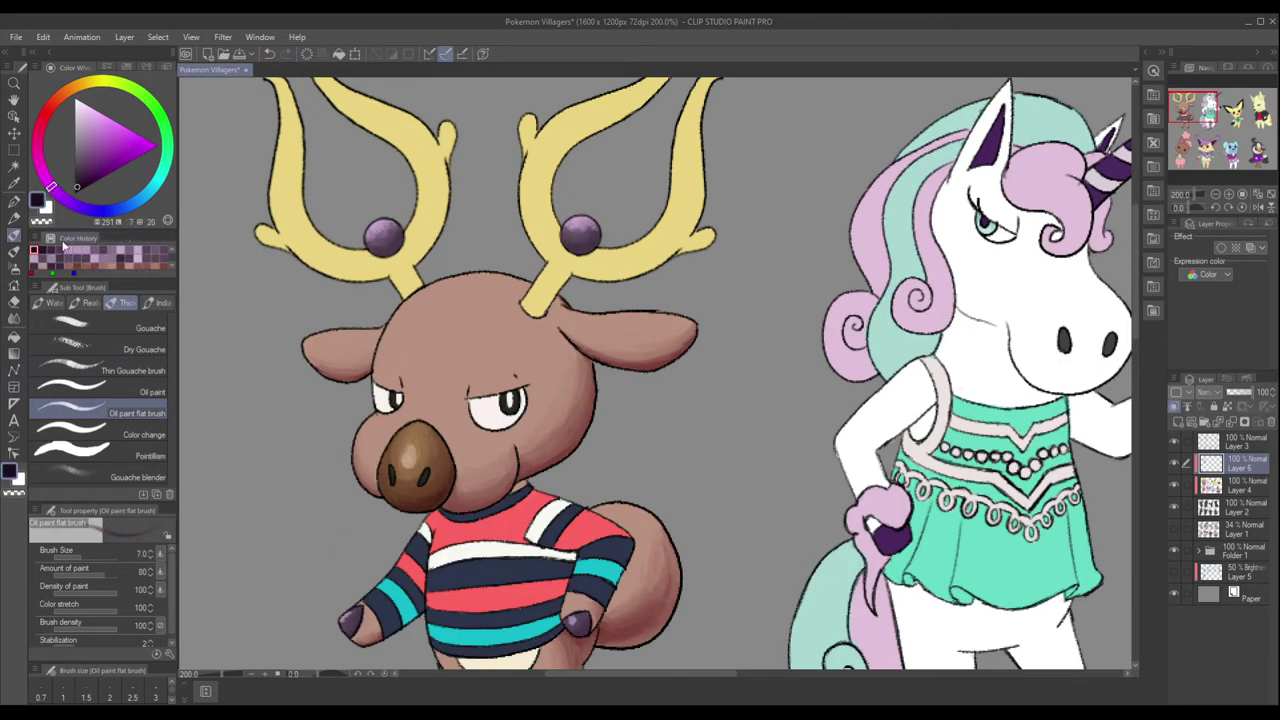
pyautogui.keyDown('alt'); pyautogui.click(566, 231); pyautogui.keyUp('alt')
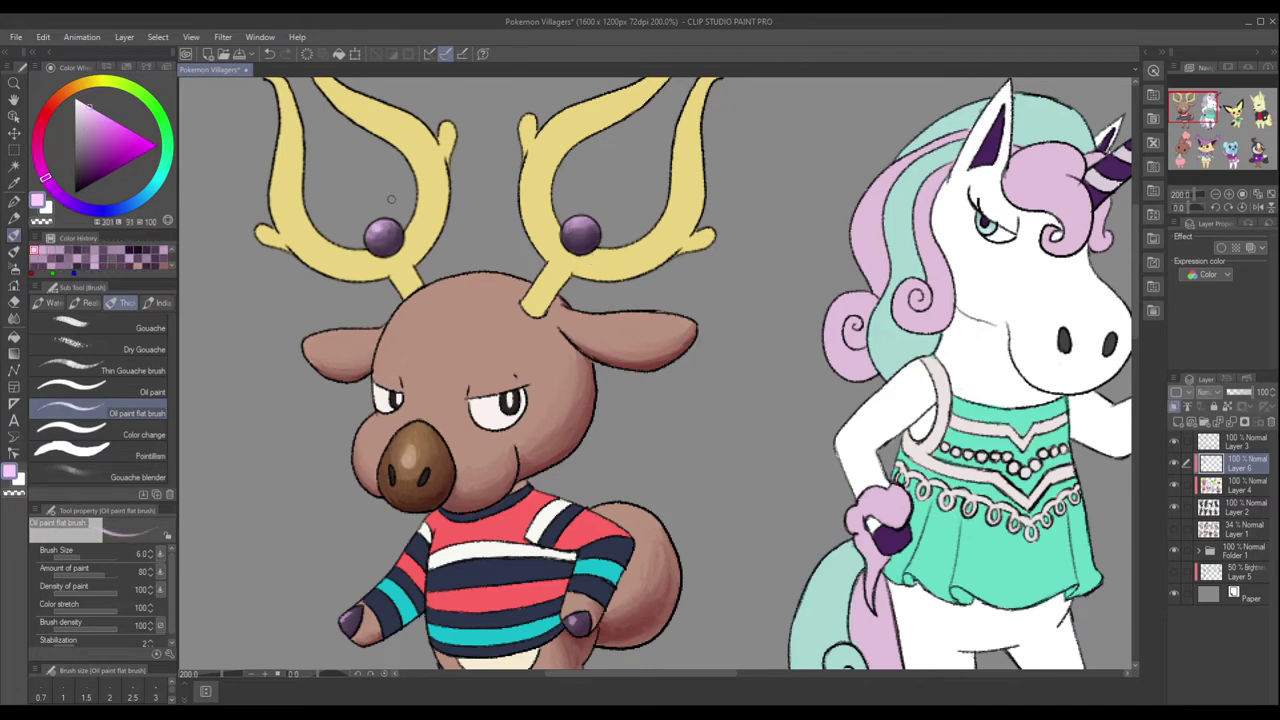
# Paint light peach highlights on the deer's left ear, forehead and brow with the size 12 brush.
pyautogui.keyDown('alt'); pyautogui.click(450, 320); pyautogui.keyUp('alt')
pyautogui.press(']')
pyautogui.press(']')
pyautogui.moveTo(310, 340); pyautogui.dragTo(380, 330)
pyautogui.moveTo(400, 335)
pyautogui.mouseDown()
pyautogui.moveTo(490, 280)
pyautogui.moveTo(480, 385)
pyautogui.mouseUp()
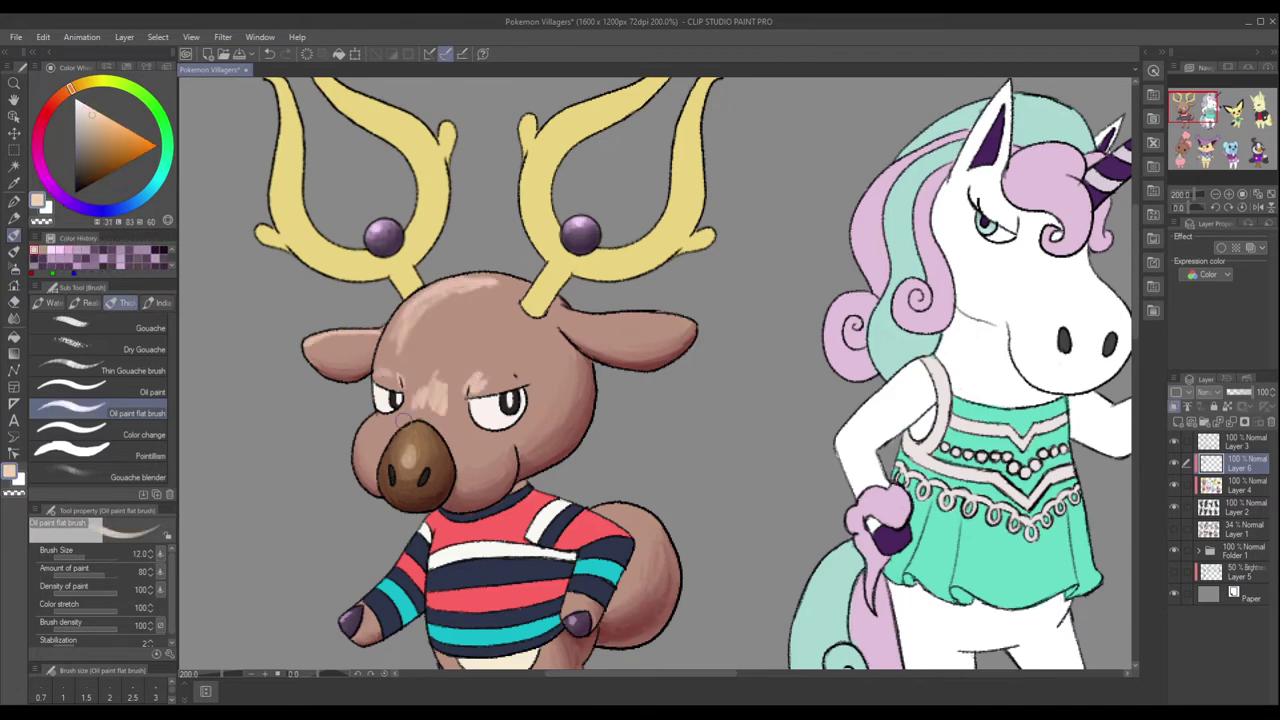
pyautogui.moveTo(400, 420)
pyautogui.mouseDown()
pyautogui.moveTo(462, 377)
pyautogui.moveTo(480, 283)
pyautogui.moveTo(405, 335)
pyautogui.moveTo(320, 342)
pyautogui.moveTo(437, 293)
pyautogui.mouseUp()
# Set the brush size to 15 and paint soft peach highlights on both of the deer's cheeks.
pyautogui.press(']')
pyautogui.press(']')
pyautogui.press(']')
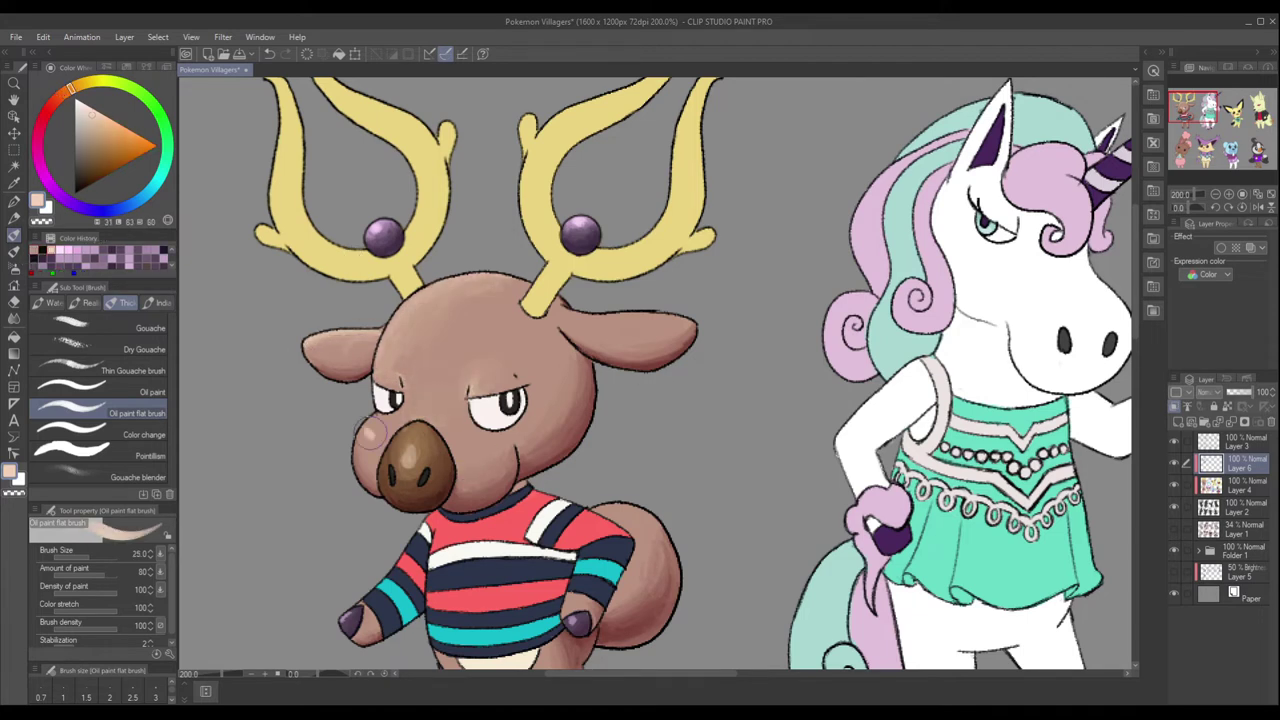
pyautogui.press('[')
pyautogui.press('[')
pyautogui.press('[')
pyautogui.press('[')
pyautogui.press('[')
pyautogui.press(']')
pyautogui.press(']')
pyautogui.press(']')
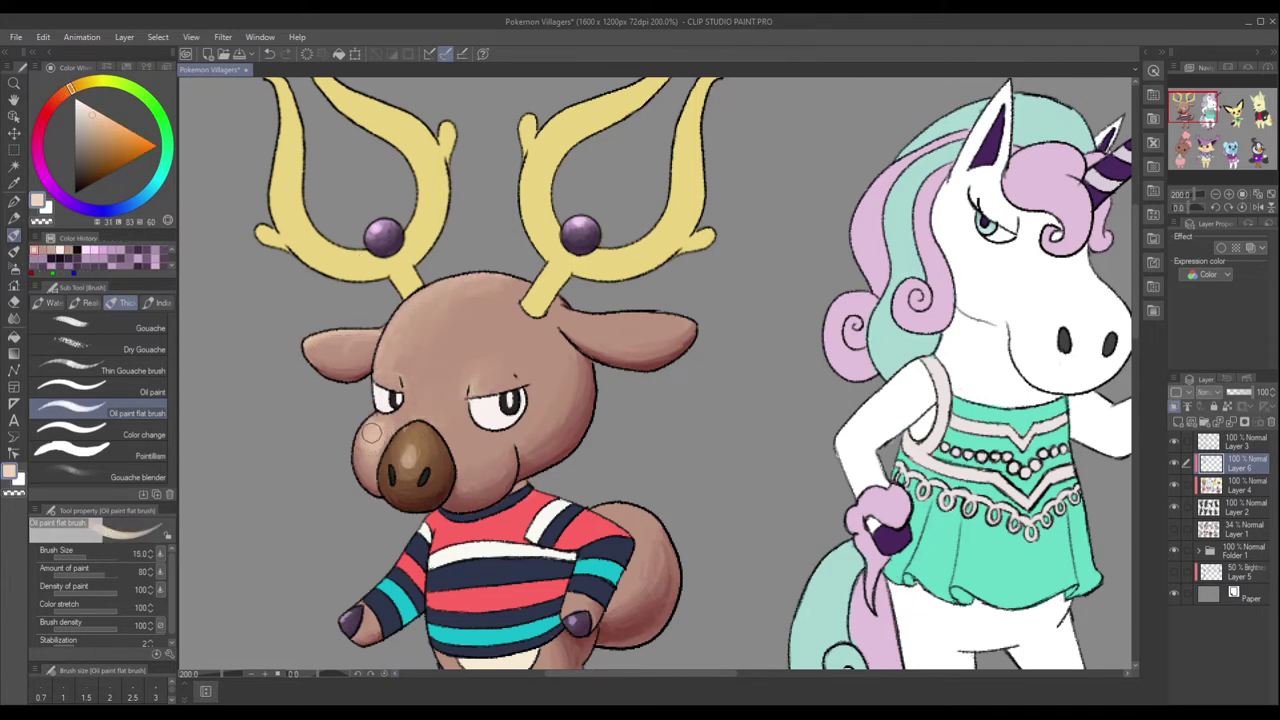
pyautogui.click(101, 107)
pyautogui.moveTo(457, 448); pyautogui.dragTo(488, 455)
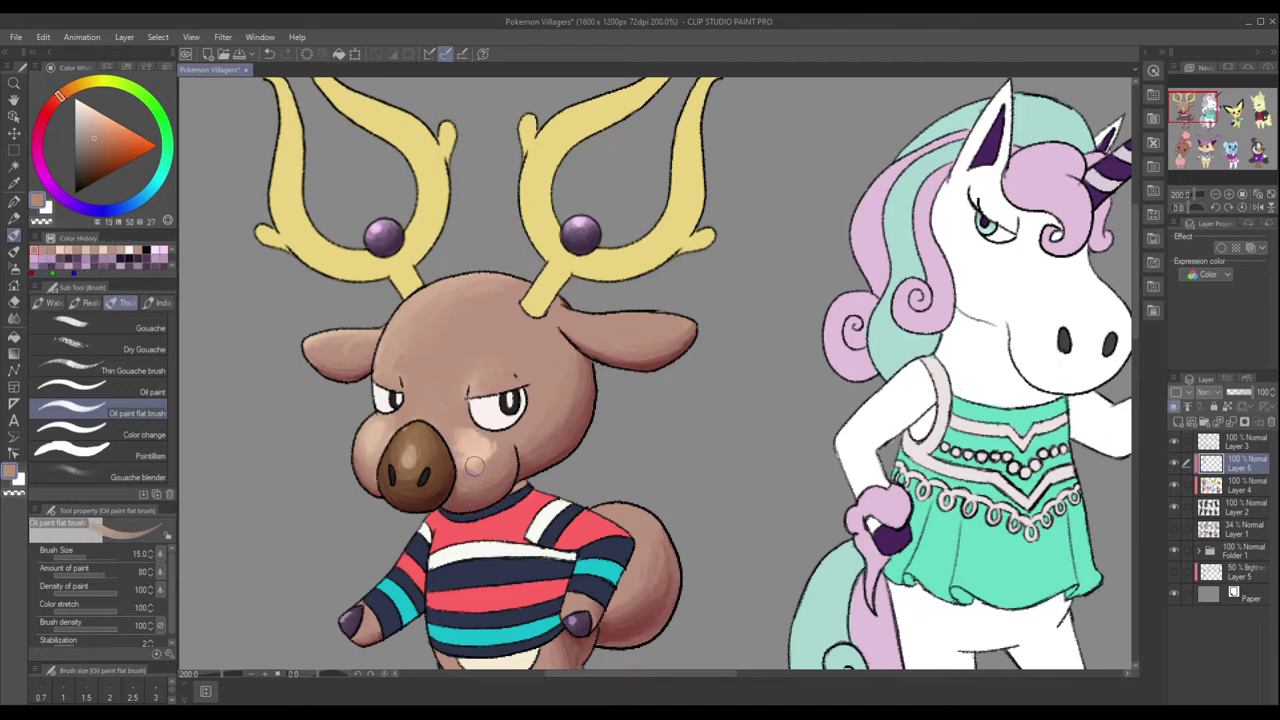
pyautogui.keyDown('alt'); pyautogui.click(450, 320); pyautogui.keyUp('alt')
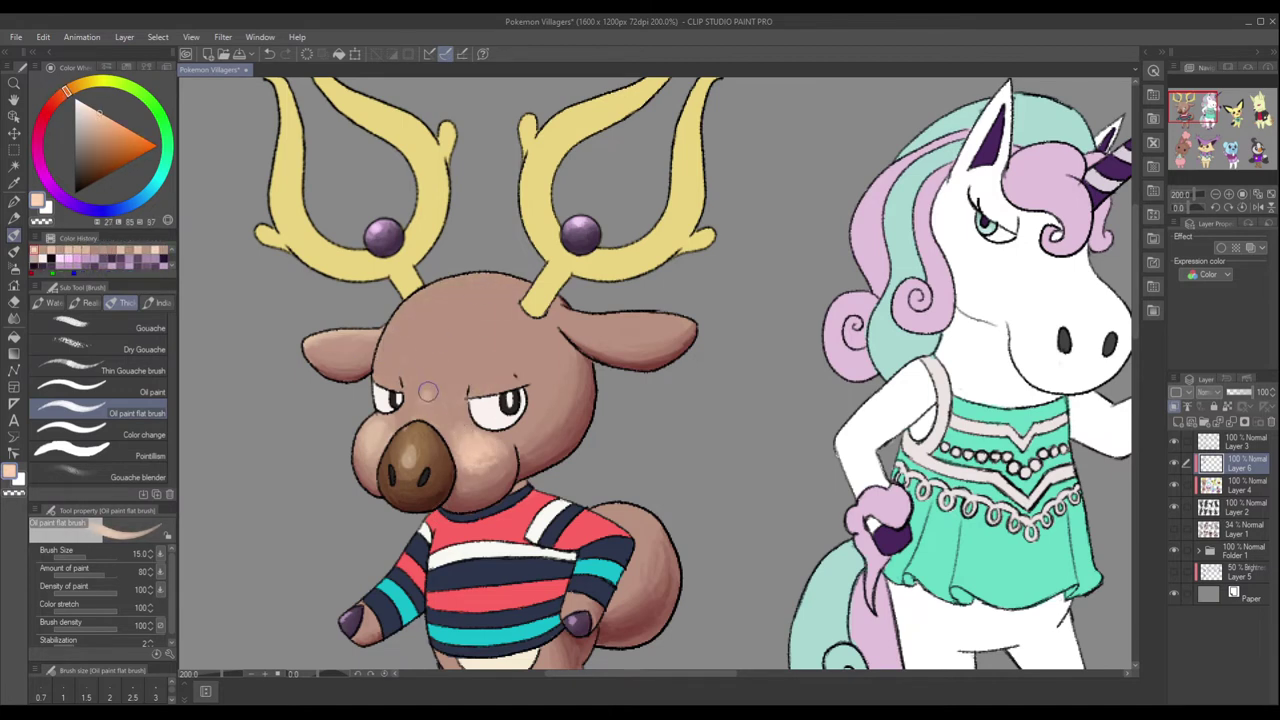
# Blend the deer's forehead and cheek highlights into the surrounding brown fur.
pyautogui.keyDown('alt'); pyautogui.click(429, 392); pyautogui.keyUp('alt')
pyautogui.moveTo(400, 412)
pyautogui.mouseDown()
pyautogui.moveTo(412, 358)
pyautogui.moveTo(445, 340)
pyautogui.mouseUp()
pyautogui.keyDown('alt'); pyautogui.click(412, 358); pyautogui.keyUp('alt')
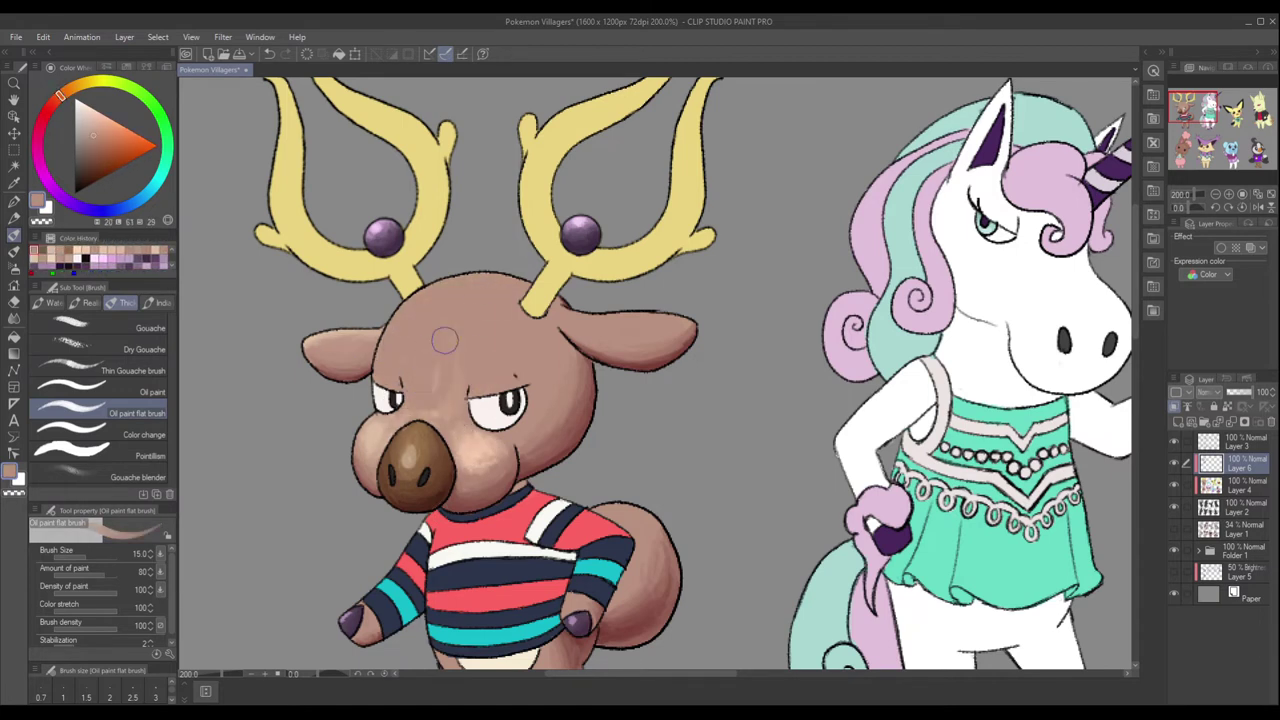
pyautogui.keyDown('alt'); pyautogui.click(480, 460); pyautogui.keyUp('alt')
pyautogui.moveTo(490, 465); pyautogui.dragTo(495, 435)
pyautogui.moveTo(395, 412); pyautogui.dragTo(375, 432)
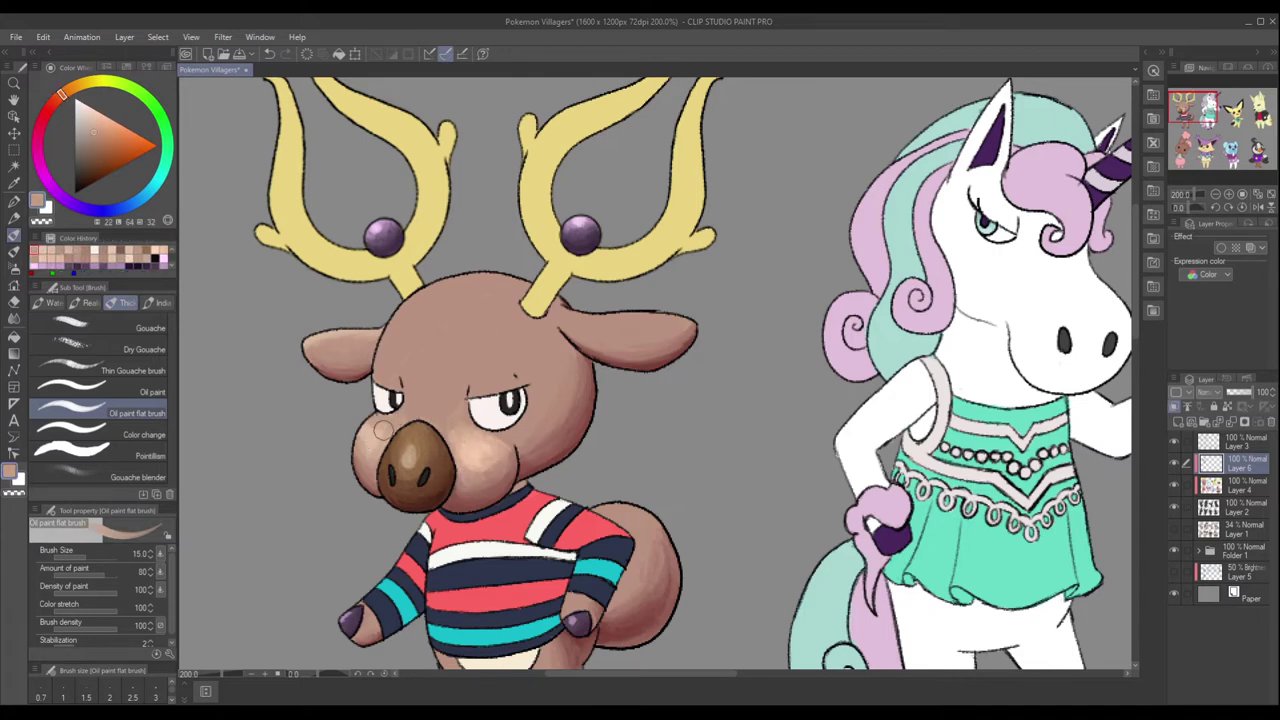
# Smooth the shading on the deer's right ear with brown tones sampled from the fur.
pyautogui.keyDown('alt'); pyautogui.click(543, 318); pyautogui.keyUp('alt')
pyautogui.moveTo(580, 350); pyautogui.dragTo(680, 333)
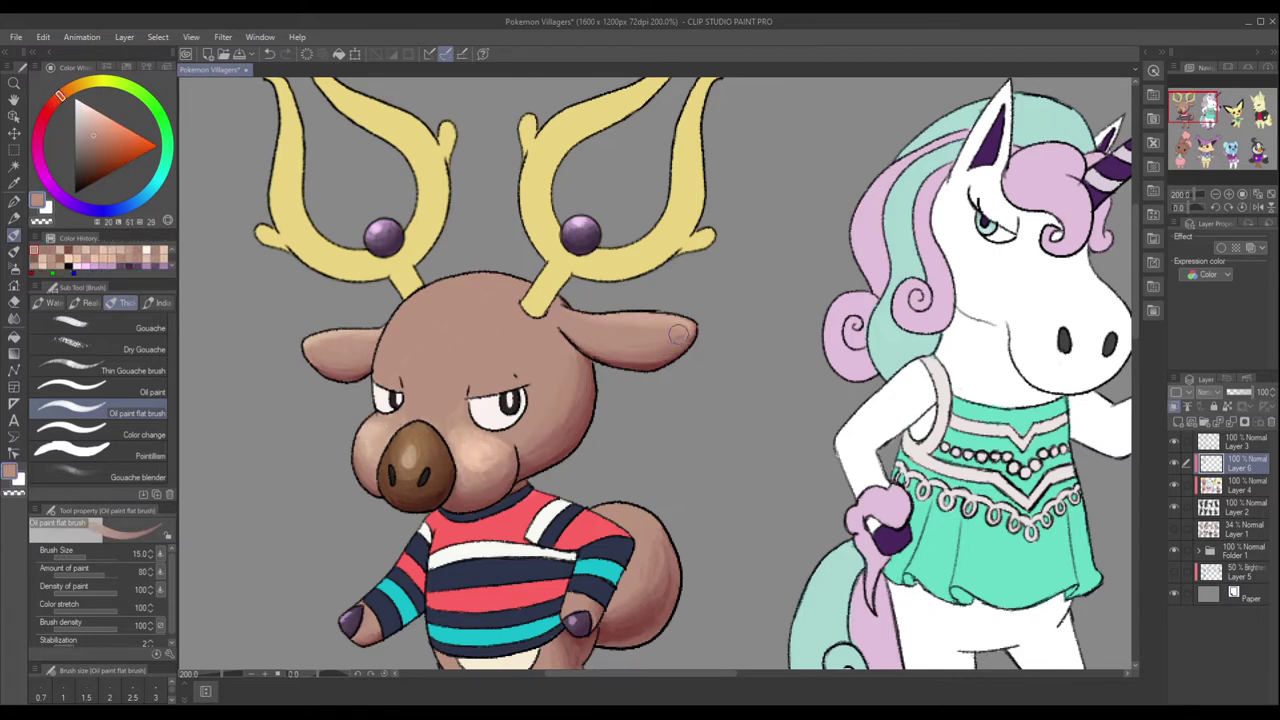
pyautogui.keyDown('alt'); pyautogui.click(683, 333); pyautogui.keyUp('alt')
pyautogui.keyDown('alt'); pyautogui.click(634, 323); pyautogui.keyUp('alt')
# Blend the light and shadow tones on the deer's tail, including its lower right edge.
pyautogui.keyDown('alt'); pyautogui.click(610, 513); pyautogui.keyUp('alt')
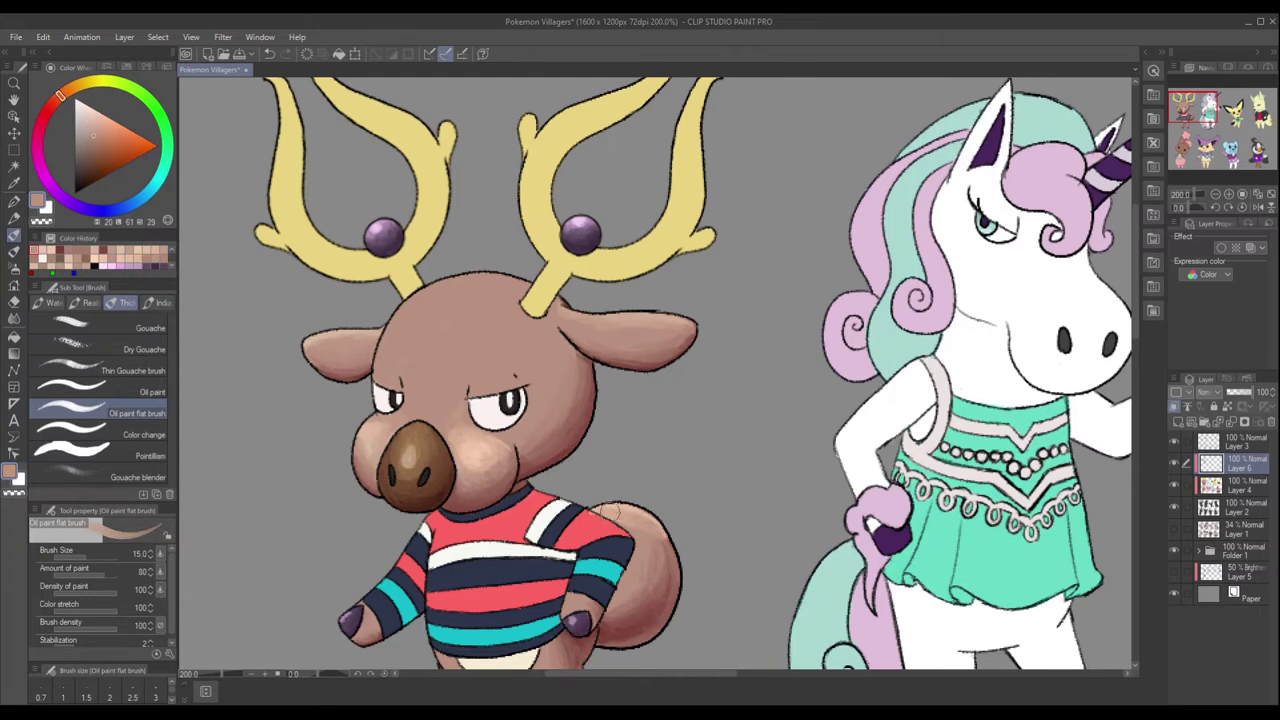
pyautogui.keyDown('alt'); pyautogui.click(665, 570); pyautogui.keyUp('alt')
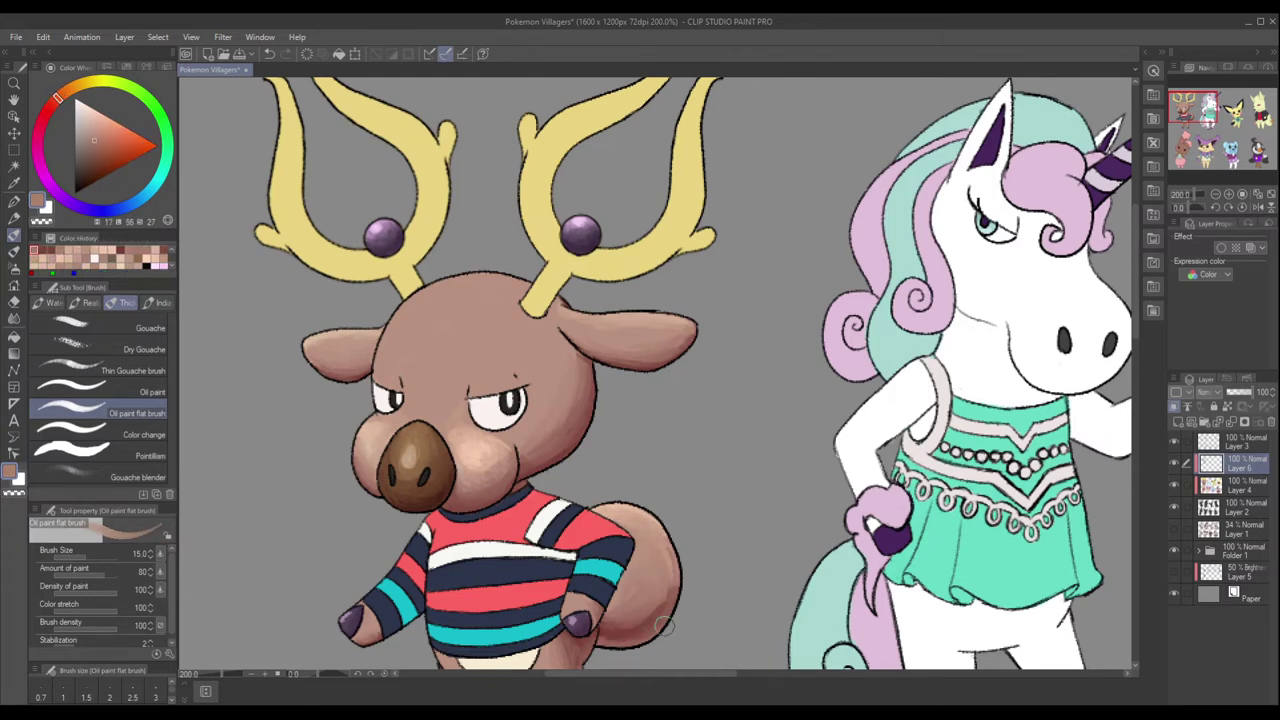
pyautogui.moveTo(650, 600); pyautogui.dragTo(615, 630)
pyautogui.keyDown('alt'); pyautogui.click(662, 612); pyautogui.keyUp('alt')
pyautogui.keyDown('alt'); pyautogui.click(662, 612); pyautogui.keyUp('alt')
# Brush light peach streaks across the deer's forehead and the top of its head.
pyautogui.moveTo(470, 380)
pyautogui.mouseDown()
pyautogui.moveTo(560, 470)
pyautogui.moveTo(590, 390)
pyautogui.moveTo(540, 455)
pyautogui.moveTo(530, 430)
pyautogui.mouseUp()
pyautogui.keyDown('alt'); pyautogui.click(535, 453); pyautogui.keyUp('alt')
pyautogui.moveTo(455, 400); pyautogui.dragTo(490, 450)
pyautogui.moveTo(535, 420); pyautogui.dragTo(590, 440)
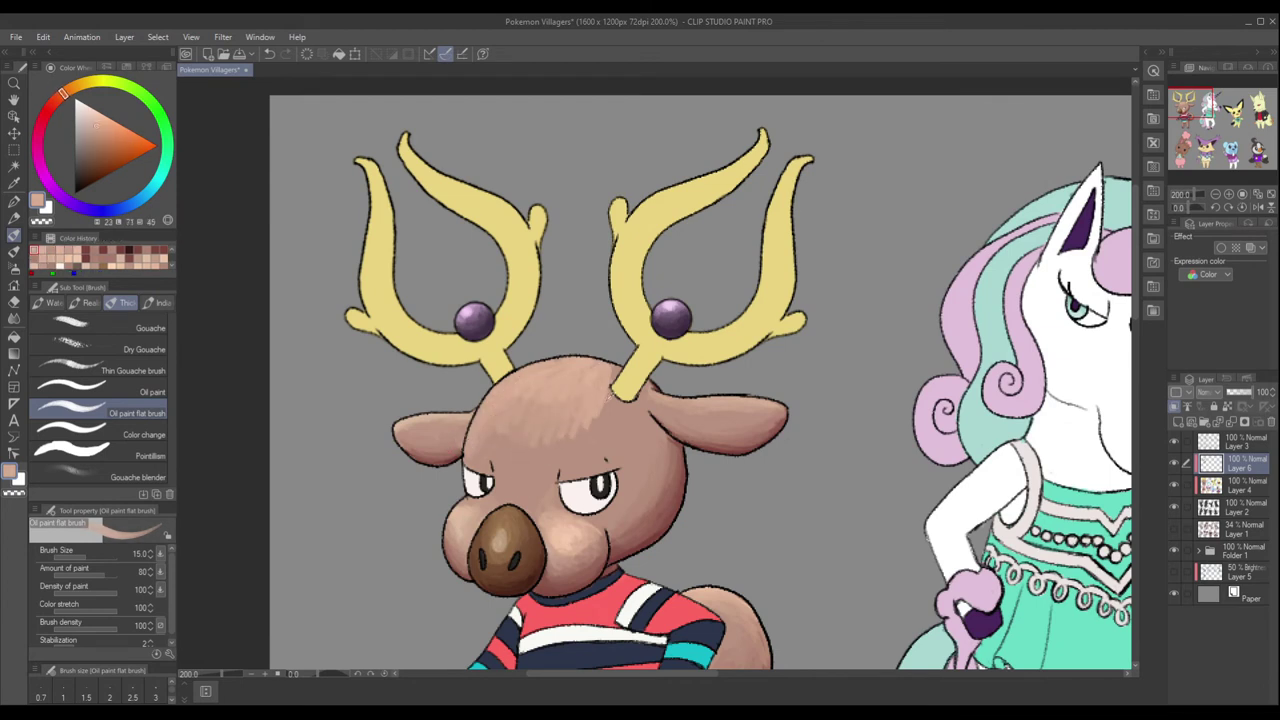
# Blend the forehead highlight and the fur around the right antler's base with the brush at size 20.
pyautogui.keyDown('alt'); pyautogui.click(560, 430); pyautogui.keyUp('alt')
pyautogui.moveTo(612, 366); pyautogui.dragTo(612, 450)
pyautogui.moveTo(640, 375); pyautogui.dragTo(655, 395)
pyautogui.press(']')
pyautogui.keyDown('alt'); pyautogui.click(545, 418); pyautogui.keyUp('alt')
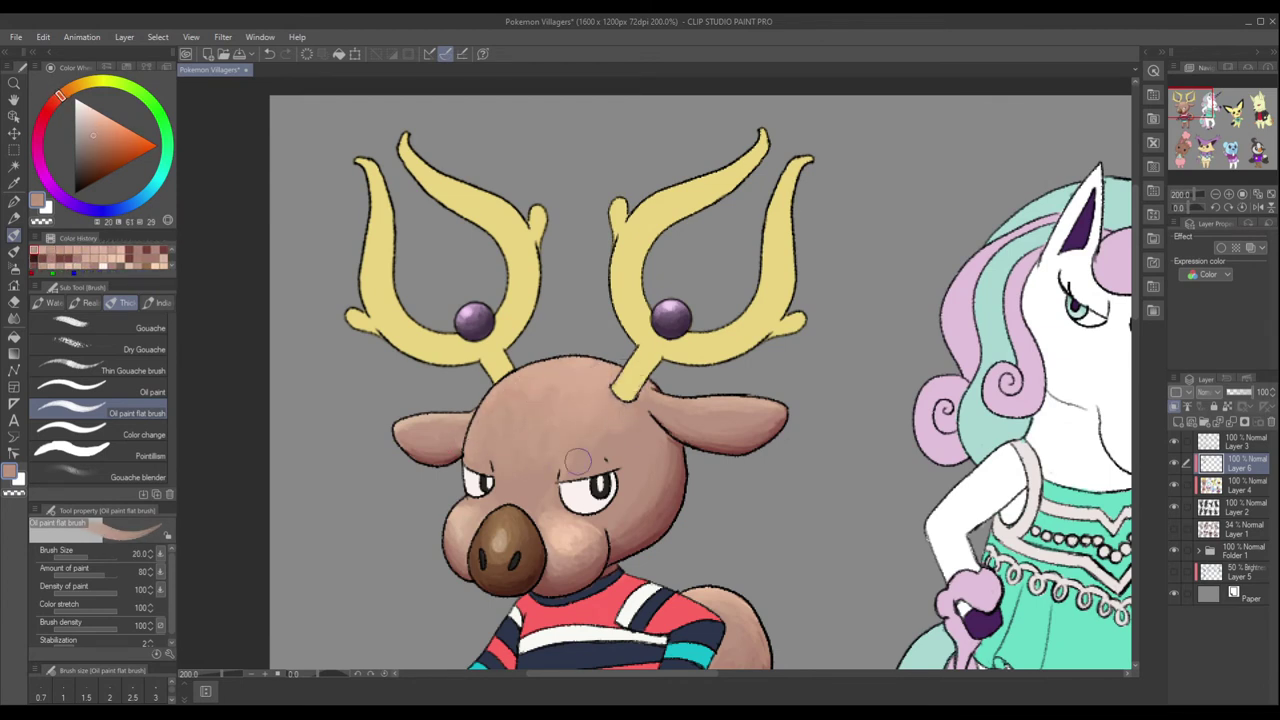
pyautogui.keyDown('alt'); pyautogui.click(542, 408); pyautogui.keyUp('alt')
pyautogui.moveTo(560, 410); pyautogui.dragTo(610, 440)
pyautogui.keyDown('alt'); pyautogui.click(645, 440); pyautogui.keyUp('alt')
pyautogui.moveTo(622, 392); pyautogui.dragTo(643, 422)
pyautogui.keyDown('alt'); pyautogui.click(536, 442); pyautogui.keyUp('alt')
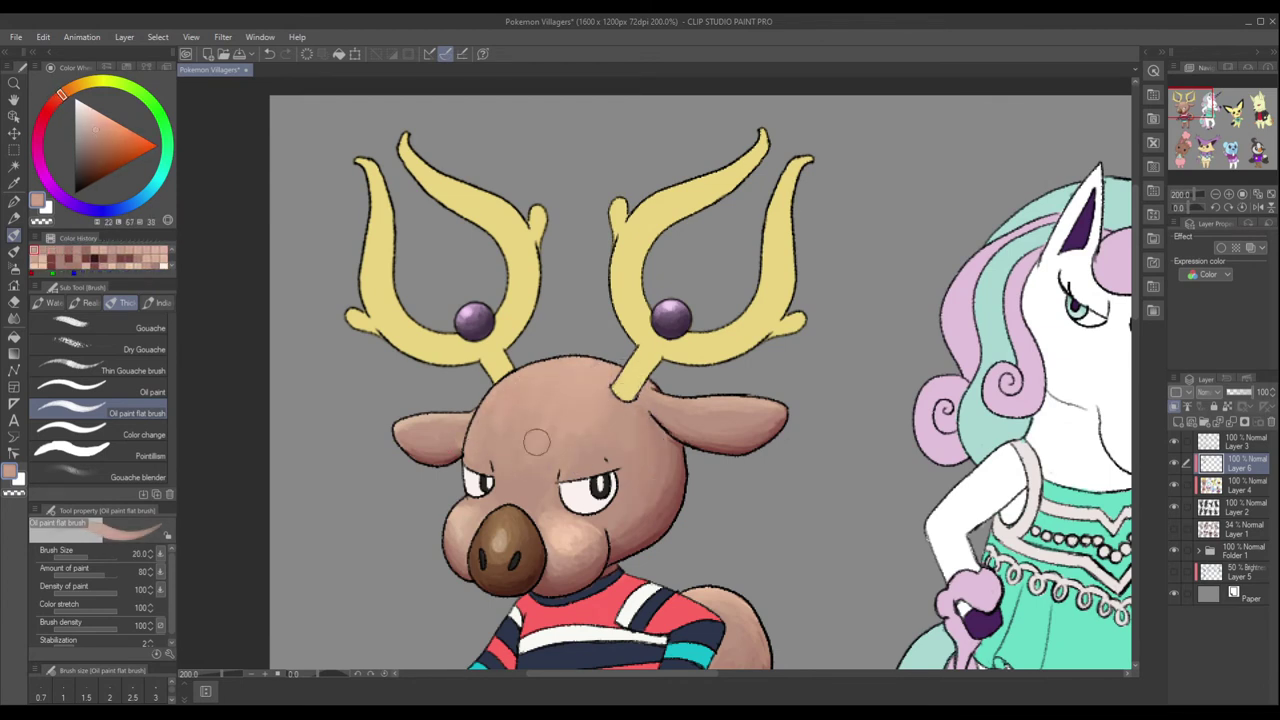
# Paint pale yellow highlights along the branches of both antlers.
pyautogui.scroll(-5, 536, 442)
pyautogui.scroll(5, 310, 340)
pyautogui.keyDown('alt'); pyautogui.click(310, 350); pyautogui.keyUp('alt')
pyautogui.moveTo(355, 200); pyautogui.dragTo(400, 260)
pyautogui.moveTo(320, 215)
pyautogui.mouseDown()
pyautogui.moveTo(305, 350)
pyautogui.moveTo(312, 240)
pyautogui.mouseUp()
pyautogui.moveTo(590, 285); pyautogui.dragTo(712, 192)
pyautogui.moveTo(338, 400); pyautogui.dragTo(395, 410)
pyautogui.moveTo(722, 220); pyautogui.dragTo(752, 282)
pyautogui.moveTo(662, 388); pyautogui.dragTo(720, 288)
pyautogui.moveTo(375, 245); pyautogui.dragTo(450, 262)
pyautogui.moveTo(322, 262); pyautogui.dragTo(333, 305)
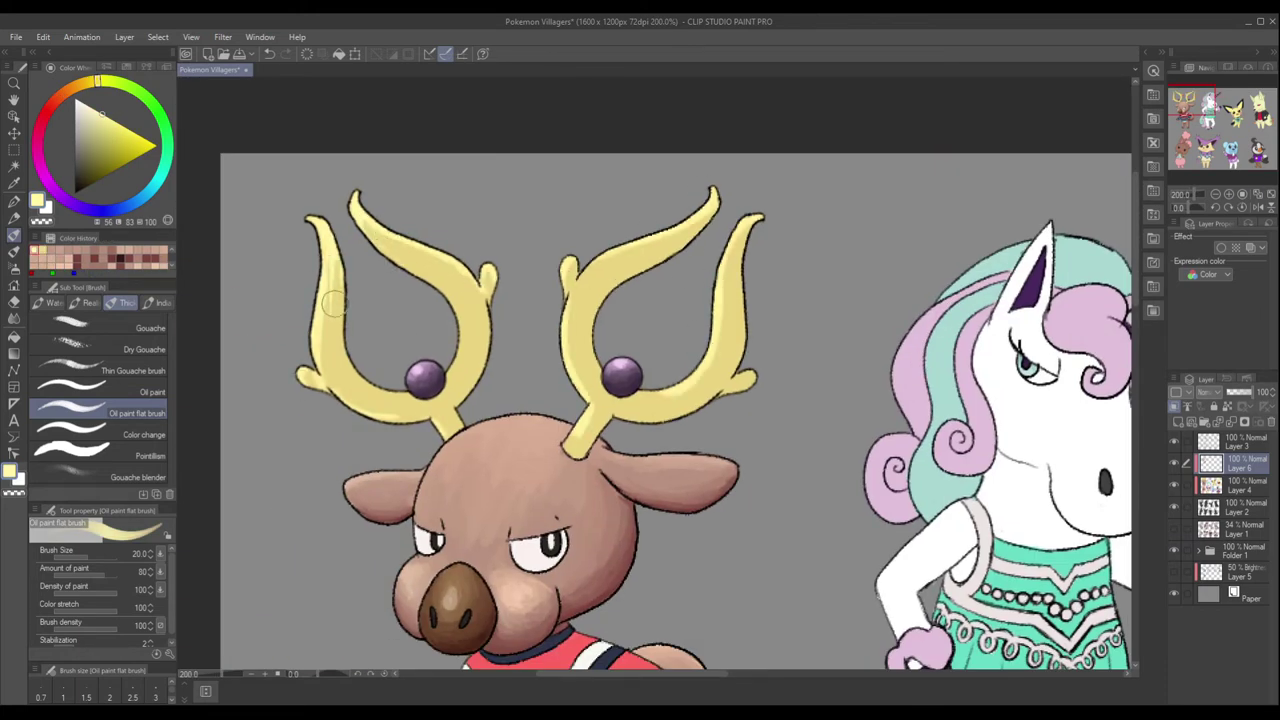
# Blend the pale highlights on the left antler with yellow tones sampled from it.
pyautogui.keyDown('alt'); pyautogui.click(338, 391); pyautogui.keyUp('alt')
pyautogui.keyDown('alt'); pyautogui.click(453, 272); pyautogui.keyUp('alt')
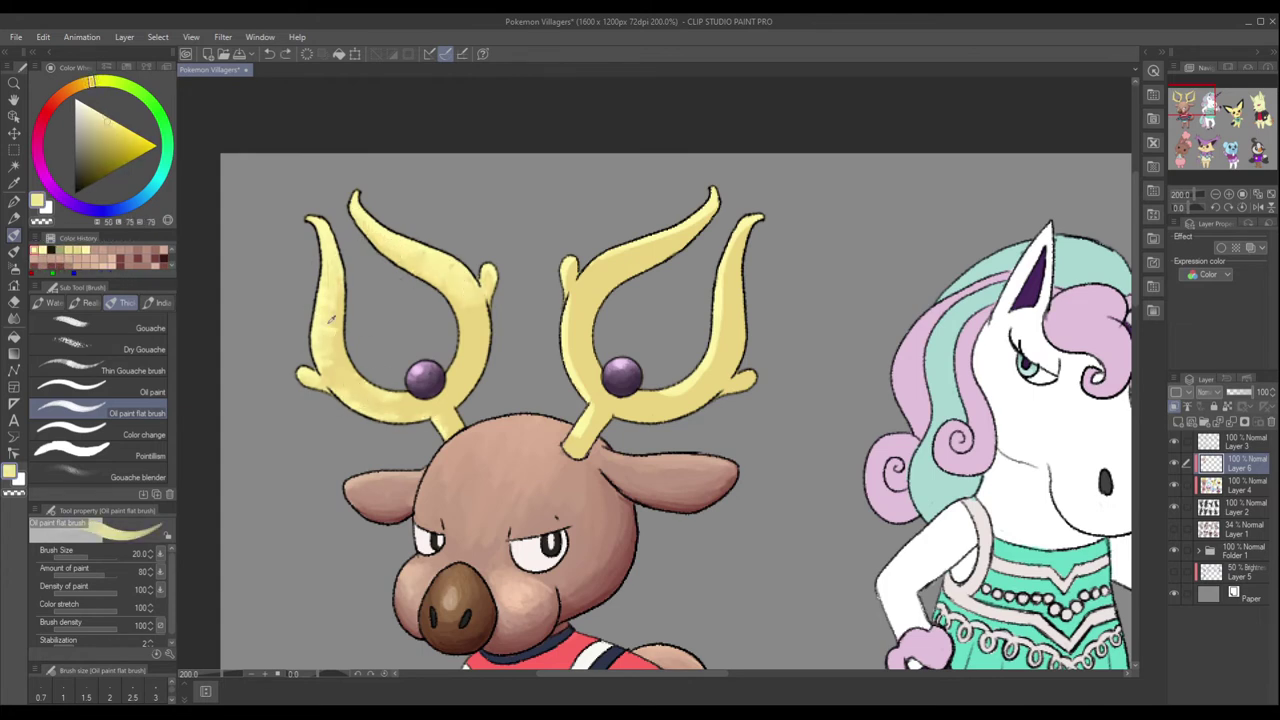
pyautogui.keyDown('alt'); pyautogui.click(378, 248); pyautogui.keyUp('alt')
# Paint ochre shadows along the lower and right edges of the left antler with the size 8 brush and blend them.
pyautogui.click(107, 142)
pyautogui.moveTo(484, 278); pyautogui.dragTo(480, 350)
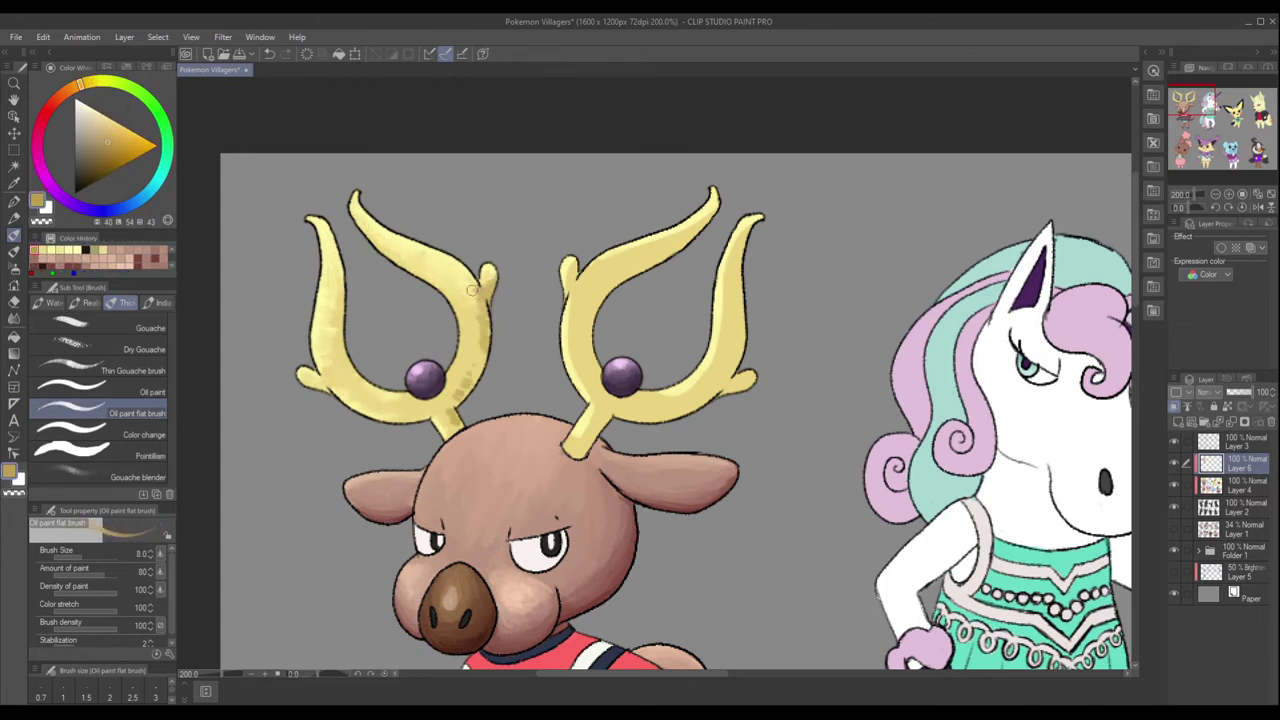
pyautogui.moveTo(328, 380); pyautogui.dragTo(305, 388)
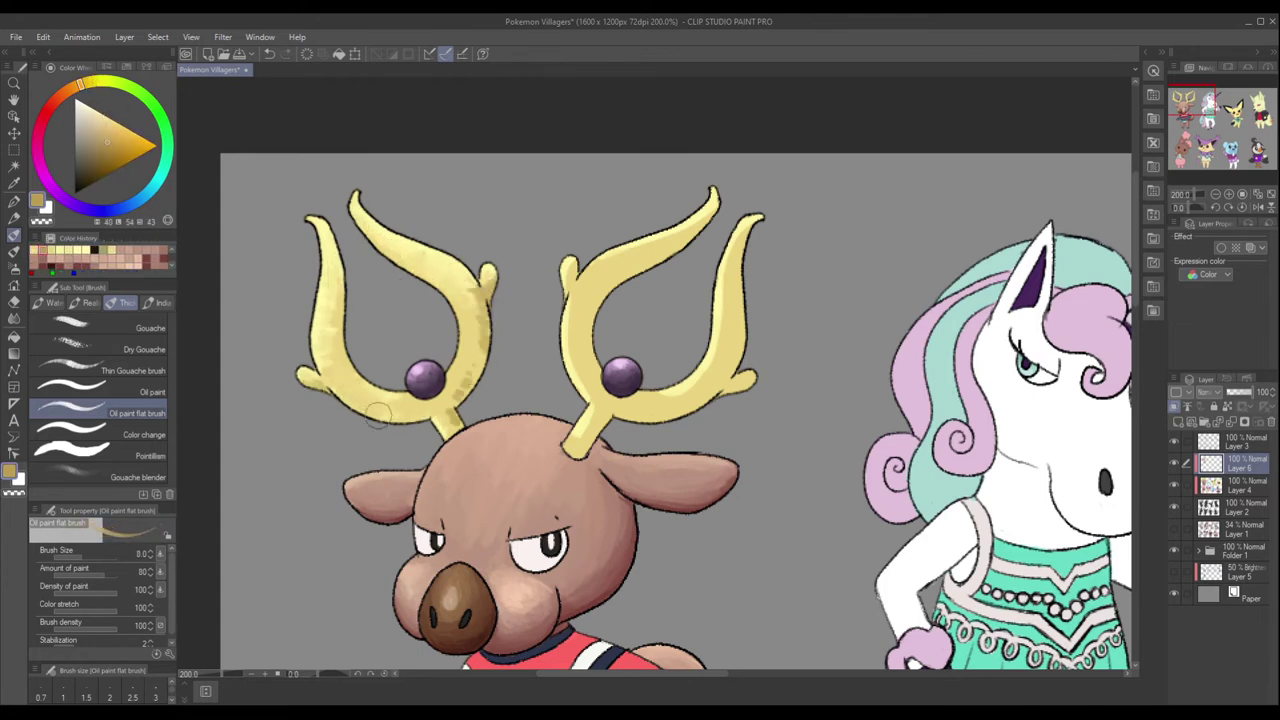
pyautogui.keyDown('alt'); pyautogui.click(452, 333); pyautogui.keyUp('alt')
pyautogui.moveTo(452, 423); pyautogui.dragTo(381, 411)
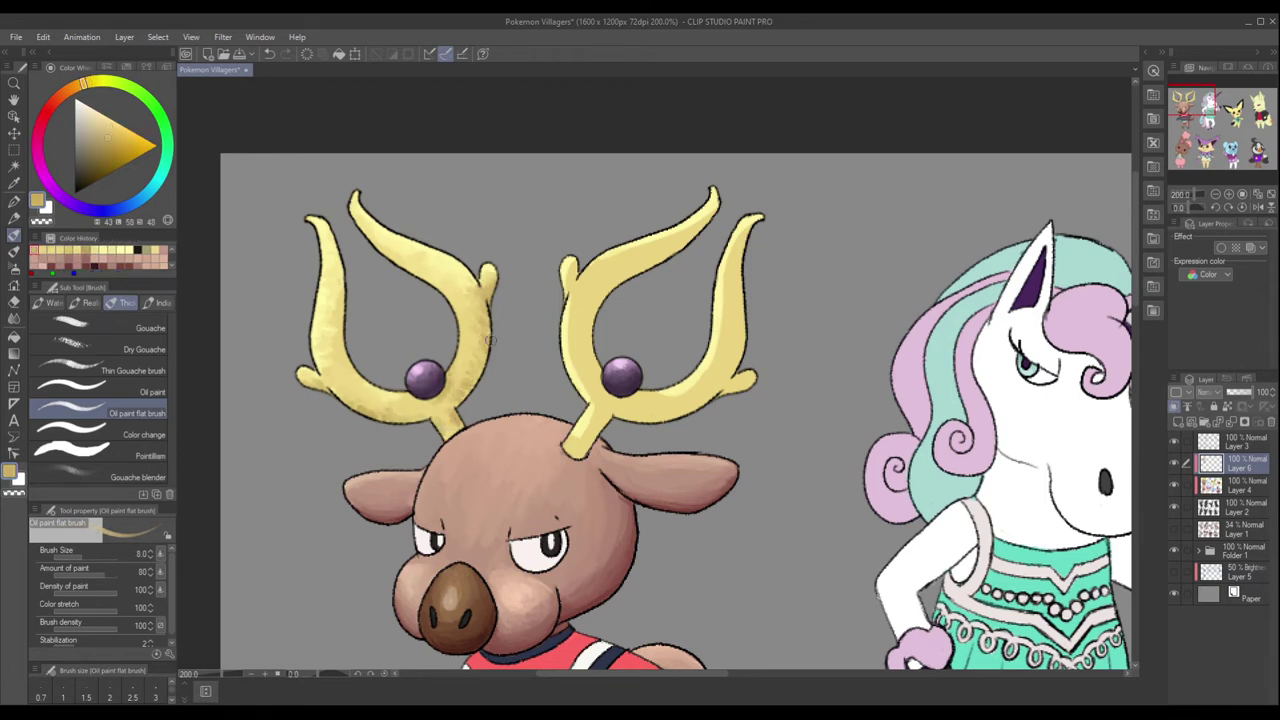
# Texture the right antler with pale yellow highlights and ochre shadows at brush size 8.
pyautogui.click(140, 248)
pyautogui.keyDown('alt'); pyautogui.click(604, 263); pyautogui.keyUp('alt')
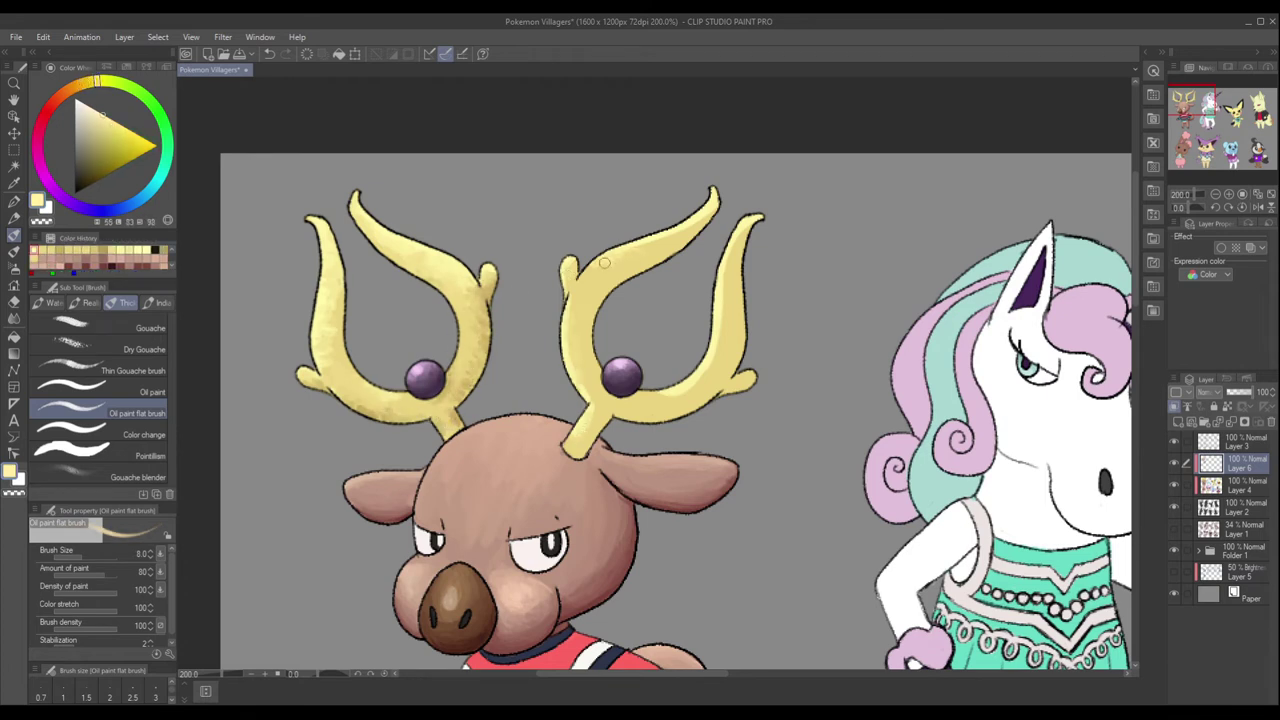
pyautogui.keyDown('alt'); pyautogui.click(701, 390); pyautogui.keyUp('alt')
pyautogui.keyDown('alt'); pyautogui.click(592, 428); pyautogui.keyUp('alt')
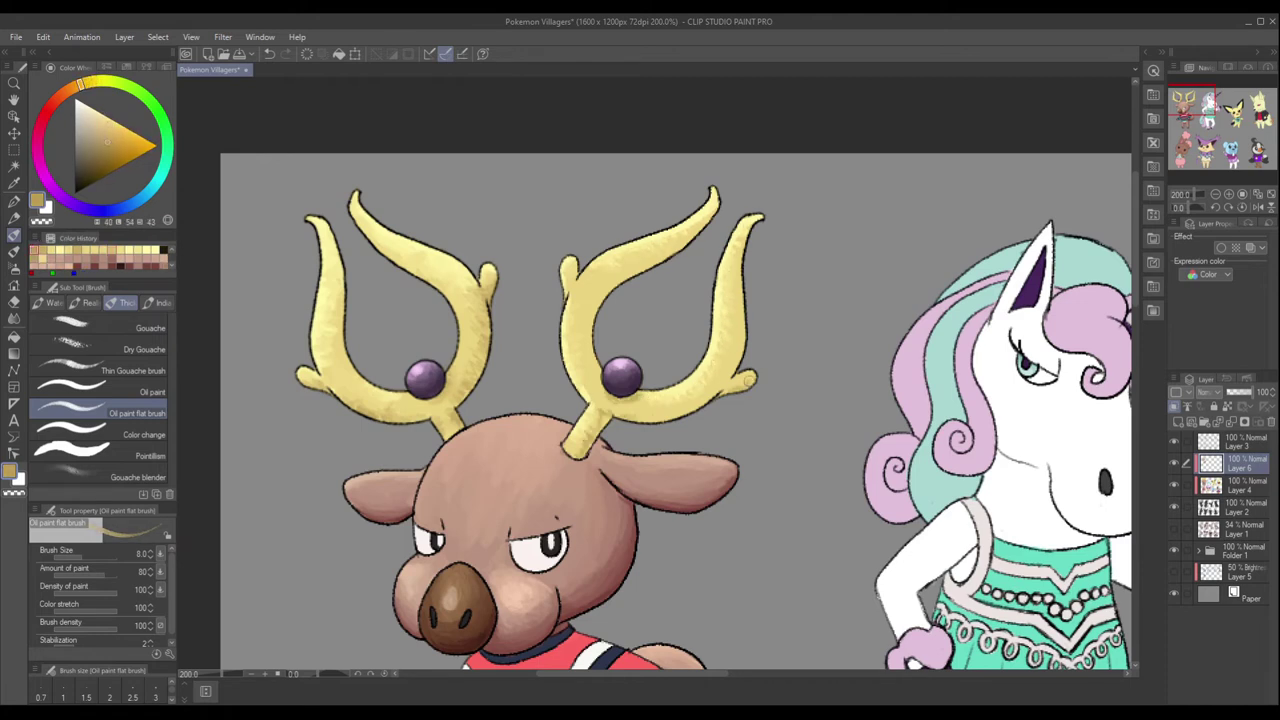
# Paint darker teal, red and navy shadows on the stripes of the deer's sweater with the size 8 brush.
pyautogui.keyDown('alt'); pyautogui.click(685, 398); pyautogui.keyUp('alt')
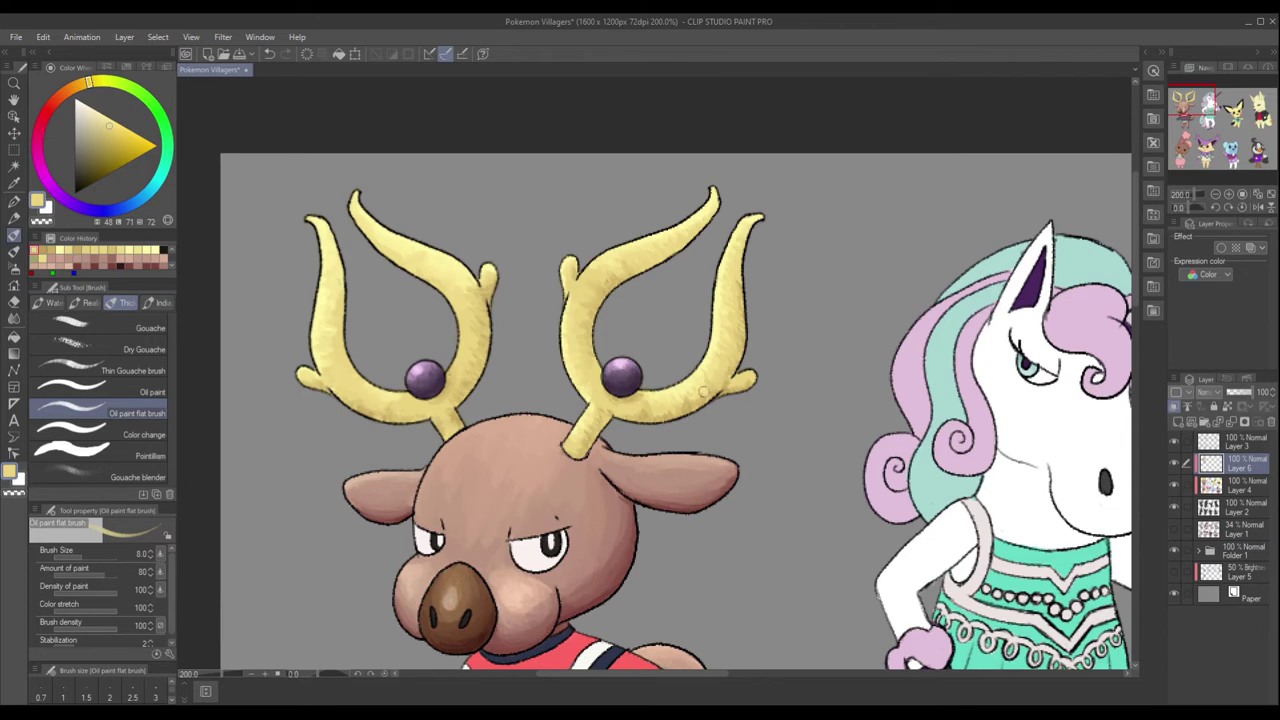
pyautogui.moveTo(736, 324); pyautogui.dragTo(761, 36)
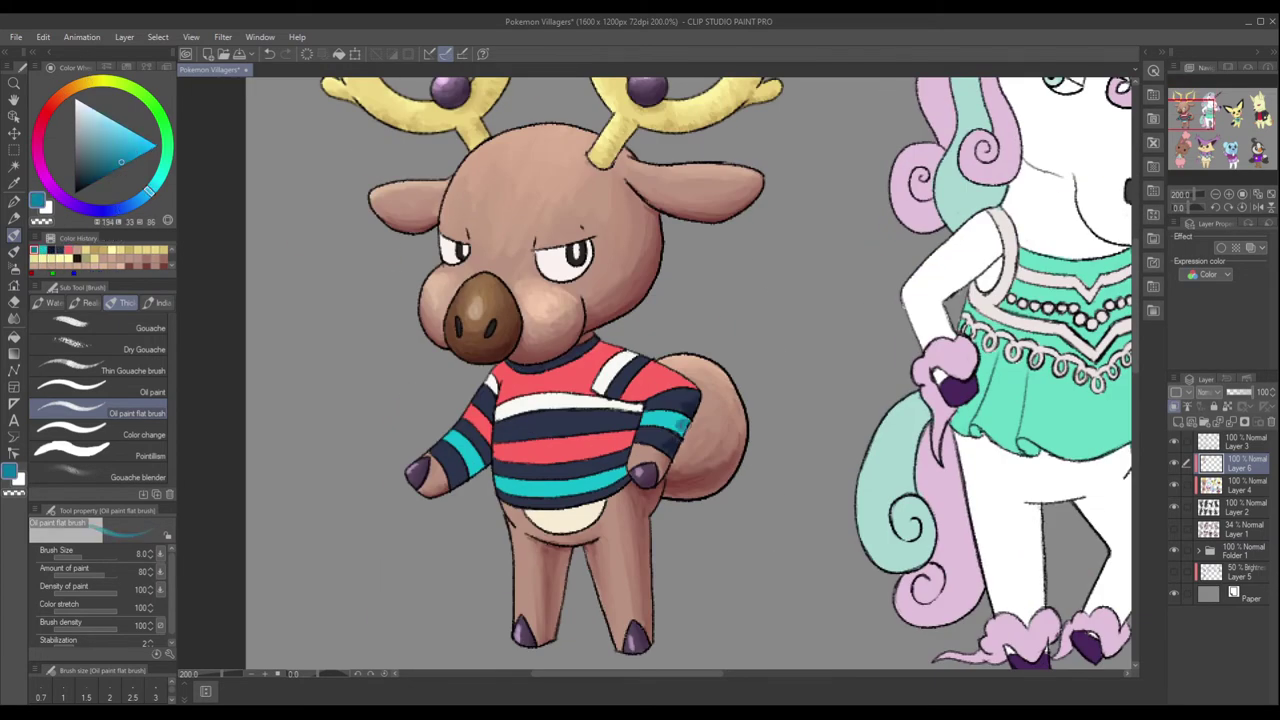
pyautogui.keyDown('alt'); pyautogui.click(560, 366); pyautogui.keyUp('alt')
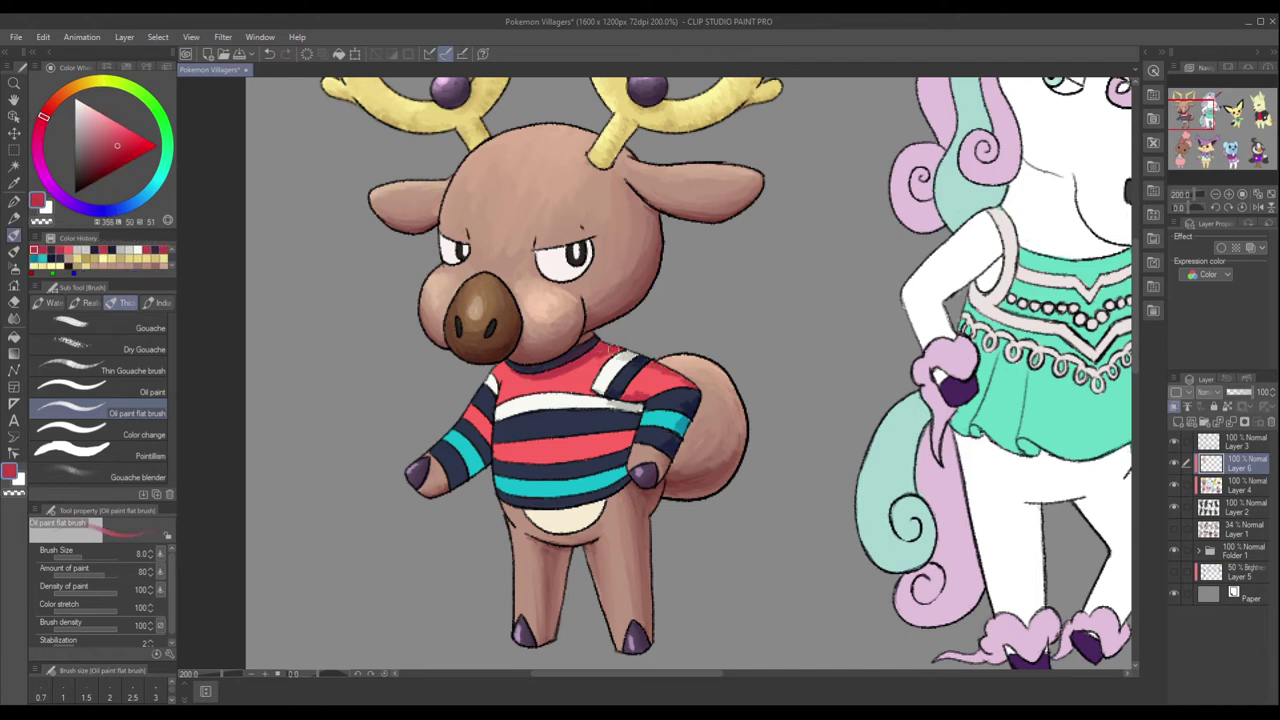
pyautogui.keyDown('alt'); pyautogui.click(621, 462); pyautogui.keyUp('alt')
pyautogui.keyDown('alt'); pyautogui.click(474, 463); pyautogui.keyUp('alt')
pyautogui.keyDown('alt'); pyautogui.click(487, 458); pyautogui.keyUp('alt')
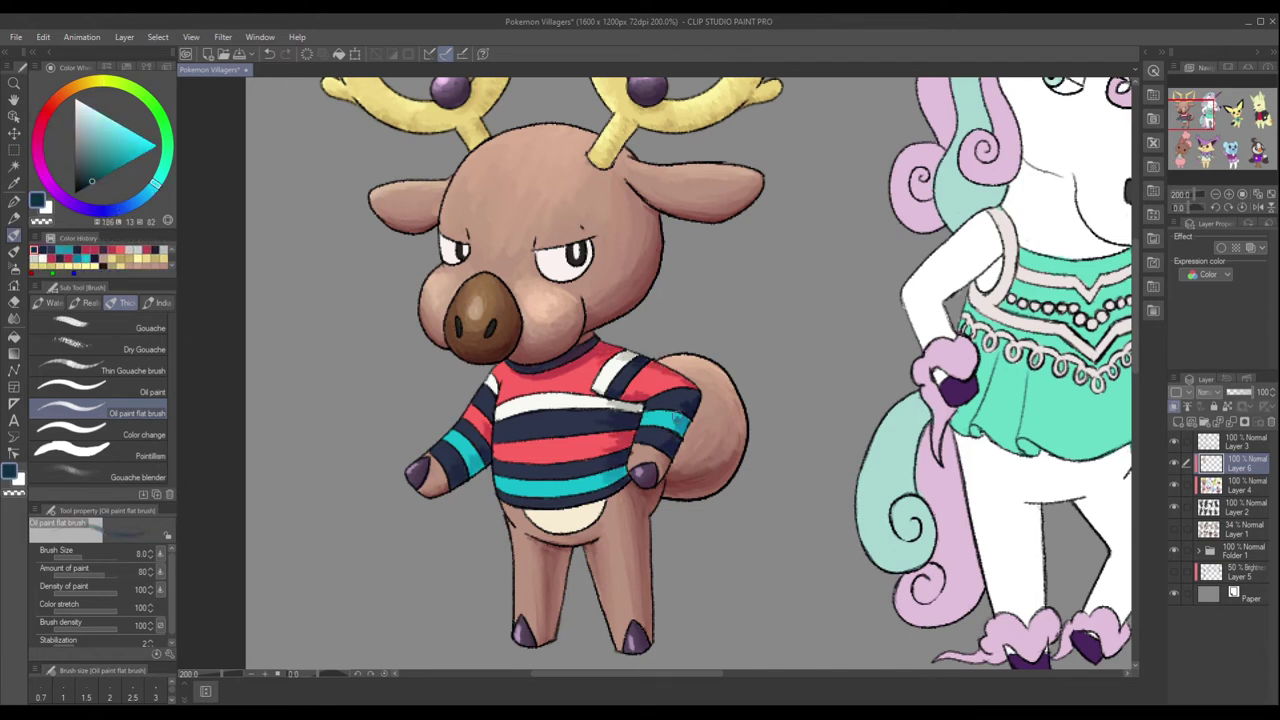
# Blend the shadows on the sweater's sleeve and torso using red and teal tones sampled from the stripes.
pyautogui.keyDown('alt'); pyautogui.click(666, 436); pyautogui.keyUp('alt')
pyautogui.keyDown('alt'); pyautogui.click(650, 405); pyautogui.keyUp('alt')
pyautogui.keyDown('alt'); pyautogui.click(673, 441); pyautogui.keyUp('alt')
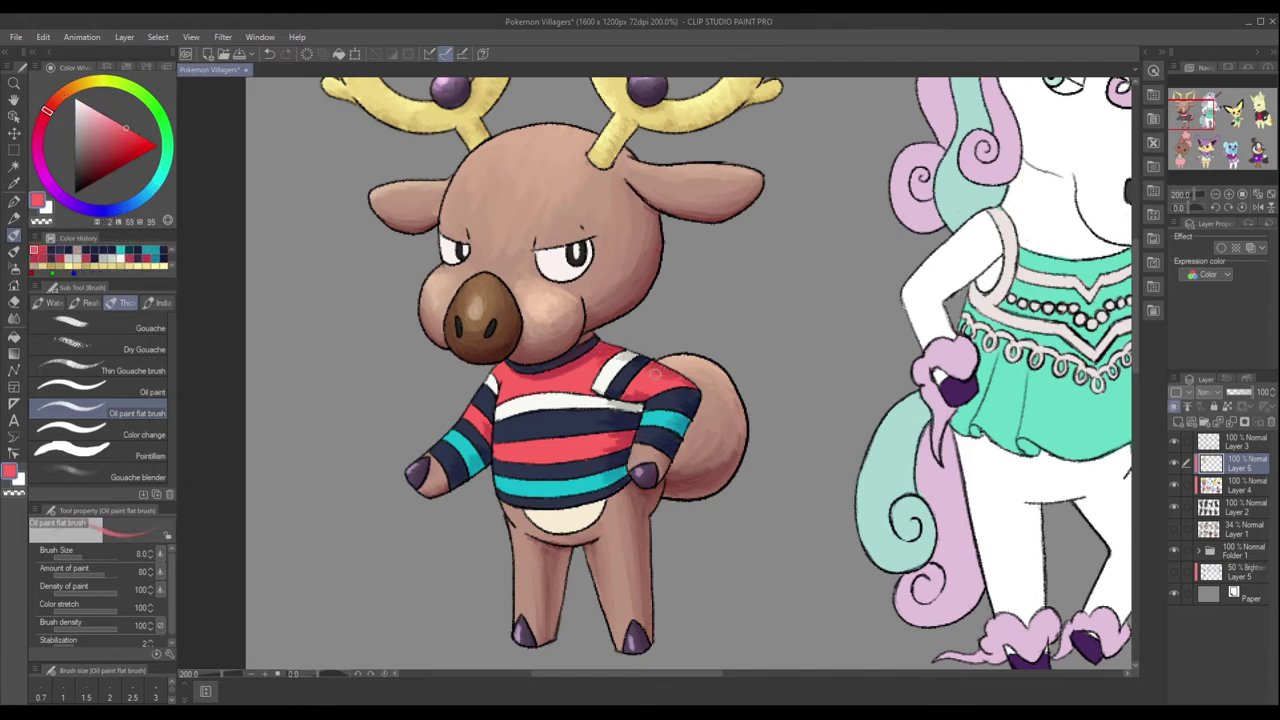
pyautogui.keyDown('alt'); pyautogui.click(636, 397); pyautogui.keyUp('alt')
pyautogui.keyDown('alt'); pyautogui.click(611, 425); pyautogui.keyUp('alt')
pyautogui.keyDown('alt'); pyautogui.click(612, 462); pyautogui.keyUp('alt')
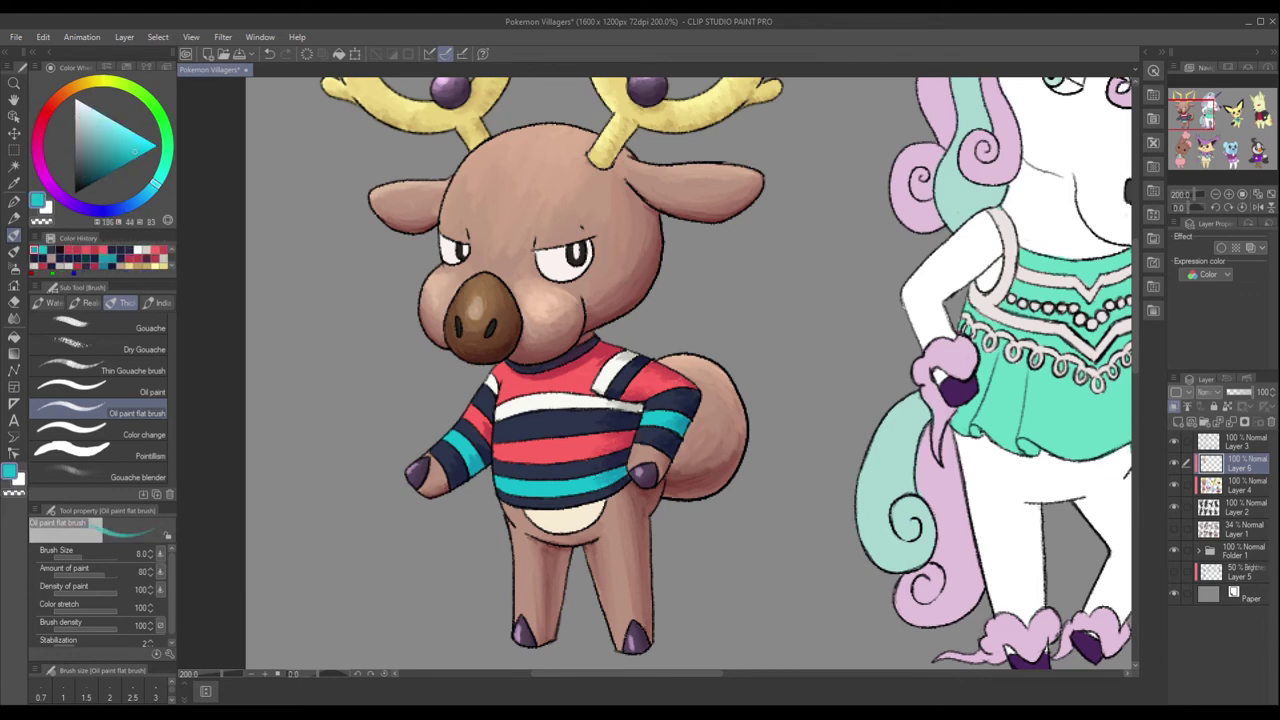
# Texture the red, teal and navy bands across the sweater's torso with sampled tones.
pyautogui.keyDown('alt'); pyautogui.click(596, 352); pyautogui.keyUp('alt')
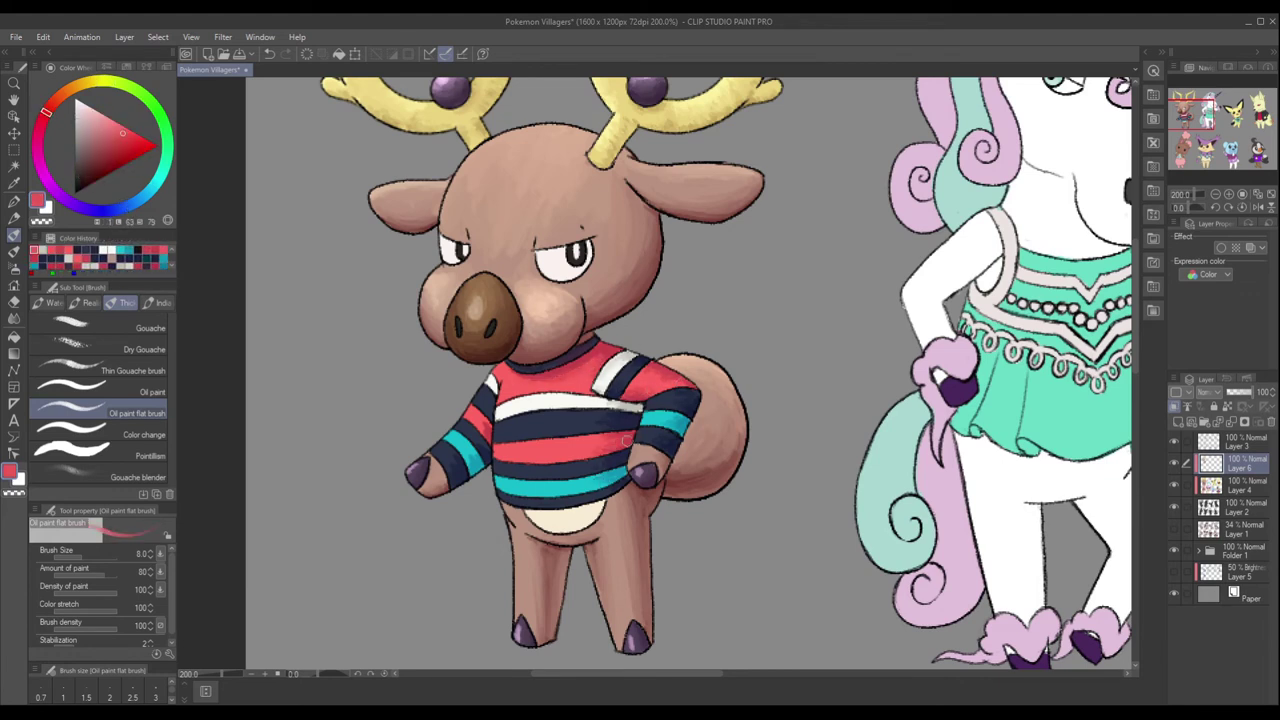
pyautogui.keyDown('alt'); pyautogui.click(668, 440); pyautogui.keyUp('alt')
pyautogui.keyDown('alt'); pyautogui.click(500, 465); pyautogui.keyUp('alt')
pyautogui.keyDown('alt'); pyautogui.click(510, 428); pyautogui.keyUp('alt')
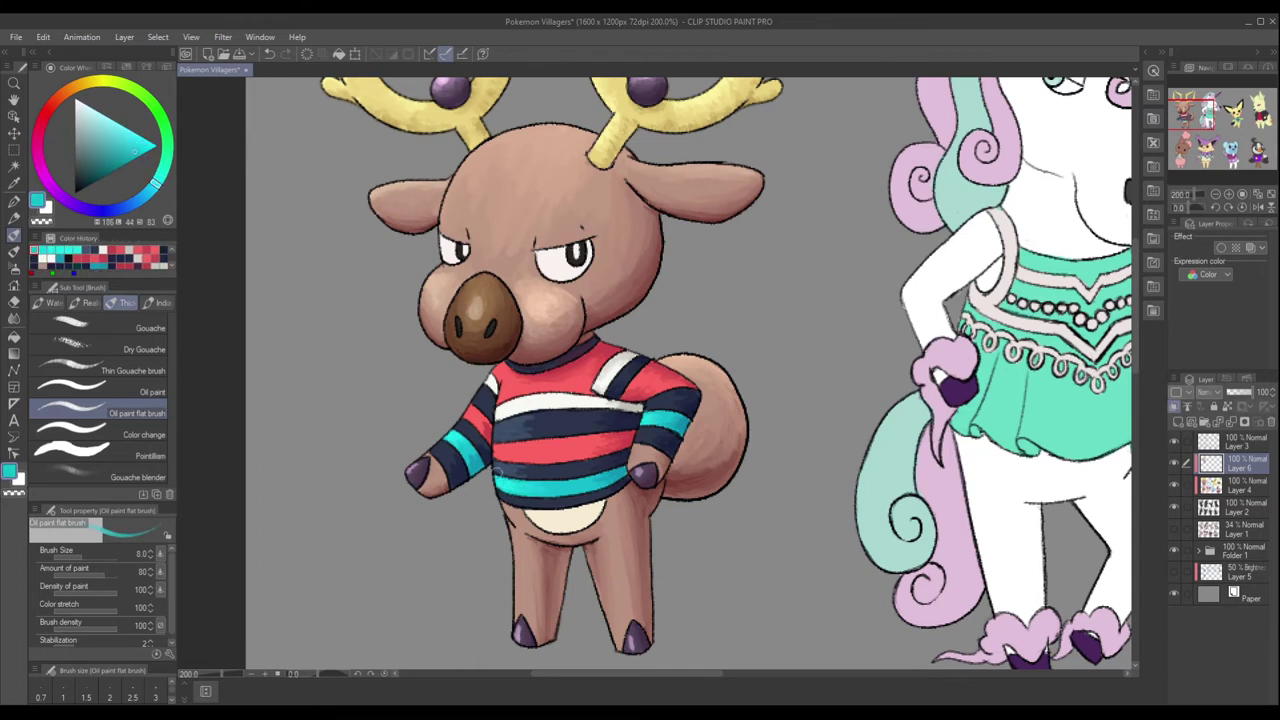
pyautogui.keyDown('alt'); pyautogui.click(572, 470); pyautogui.keyUp('alt')
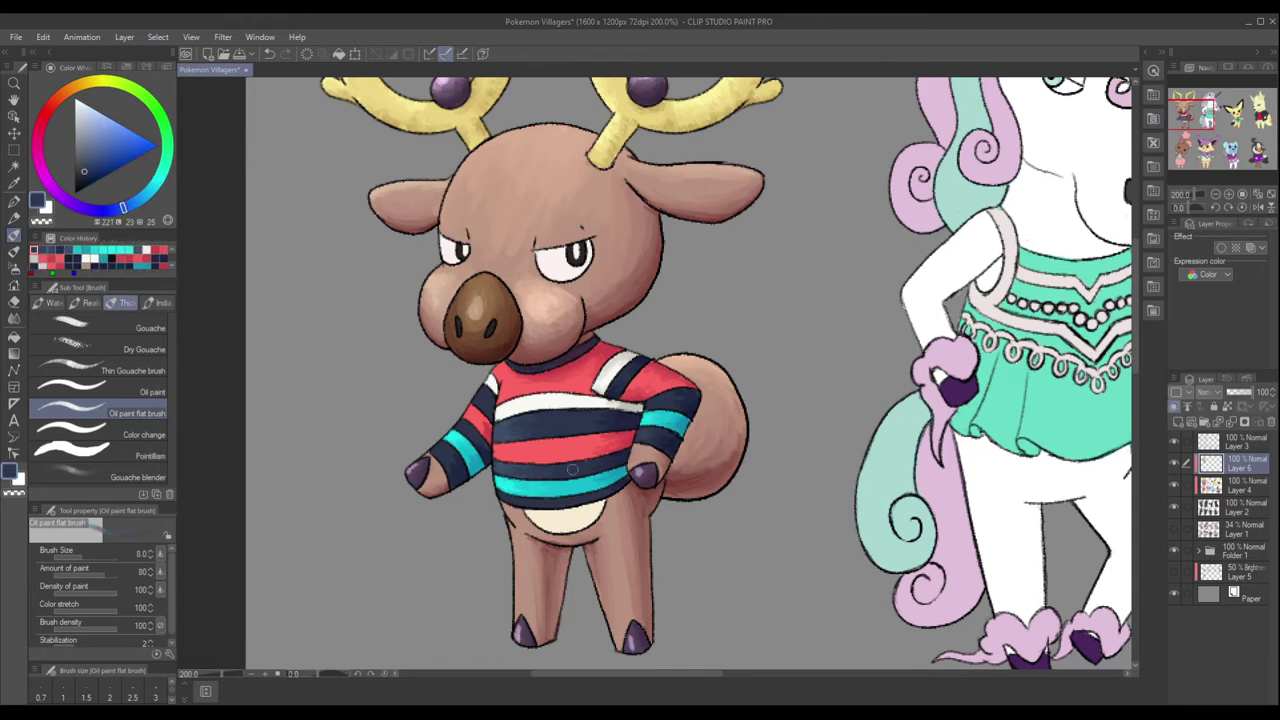
# Paint lighter blue highlights on the sweater's navy stripes and light coral highlights on its red areas.
pyautogui.keyDown('alt'); pyautogui.click(614, 629); pyautogui.keyUp('alt')
pyautogui.keyDown('alt'); pyautogui.click(479, 446); pyautogui.keyUp('alt')
pyautogui.keyDown('alt'); pyautogui.click(666, 404); pyautogui.keyUp('alt')
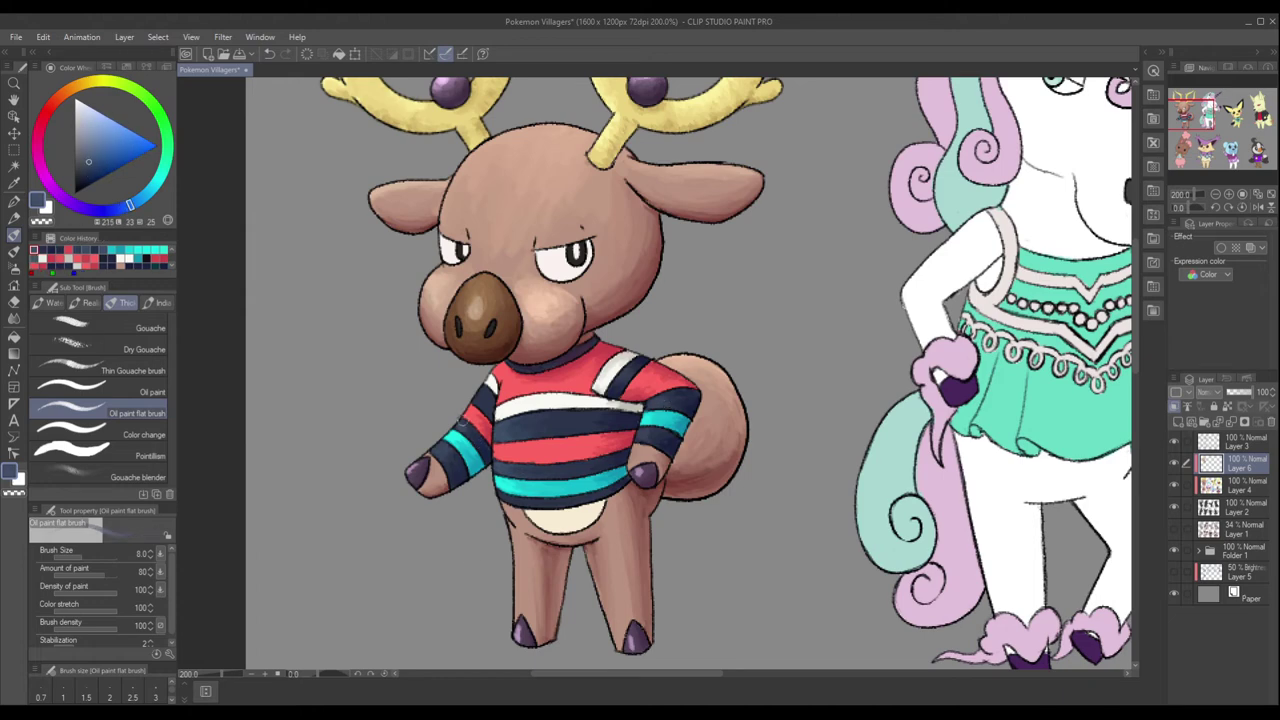
pyautogui.keyDown('alt'); pyautogui.click(481, 392); pyautogui.keyUp('alt')
pyautogui.keyDown('alt'); pyautogui.click(521, 450); pyautogui.keyUp('alt')
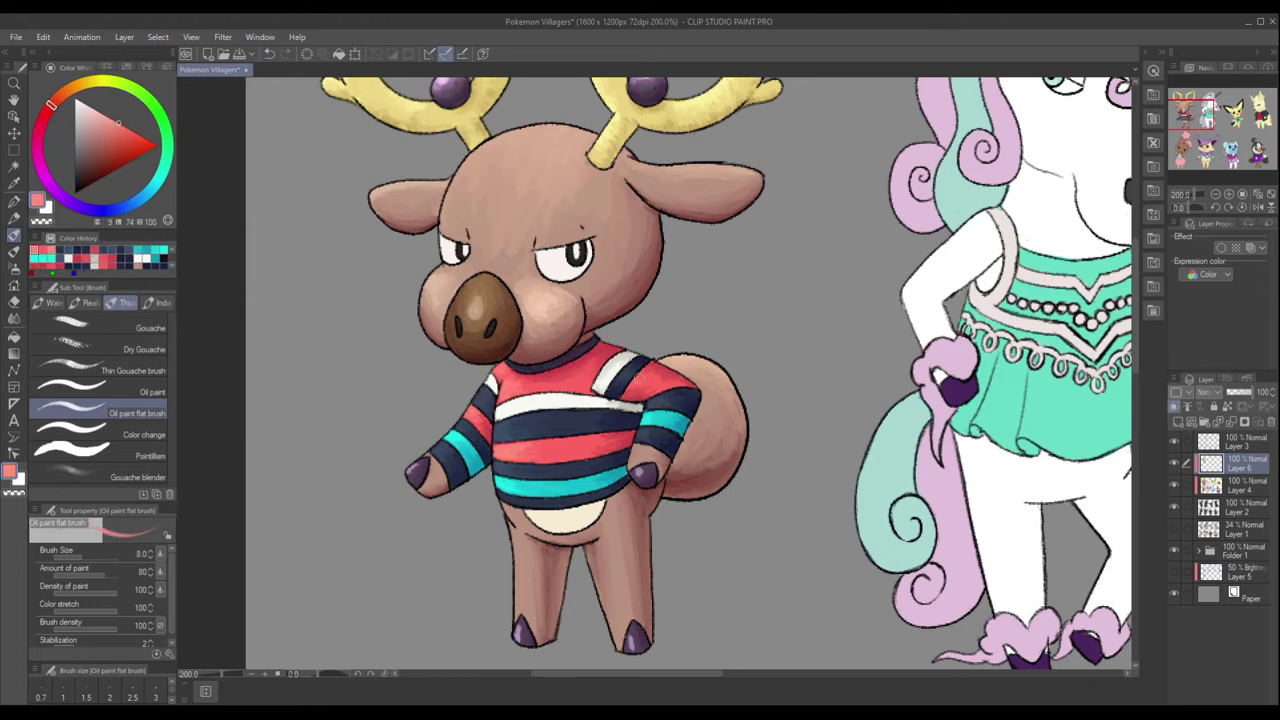
pyautogui.keyDown('alt'); pyautogui.click(652, 382); pyautogui.keyUp('alt')
# Streak the turquoise and pink strands of the unicorn's mane and tail with pale aqua and pale pink highlights.
pyautogui.hotkey('ctrl', '0')
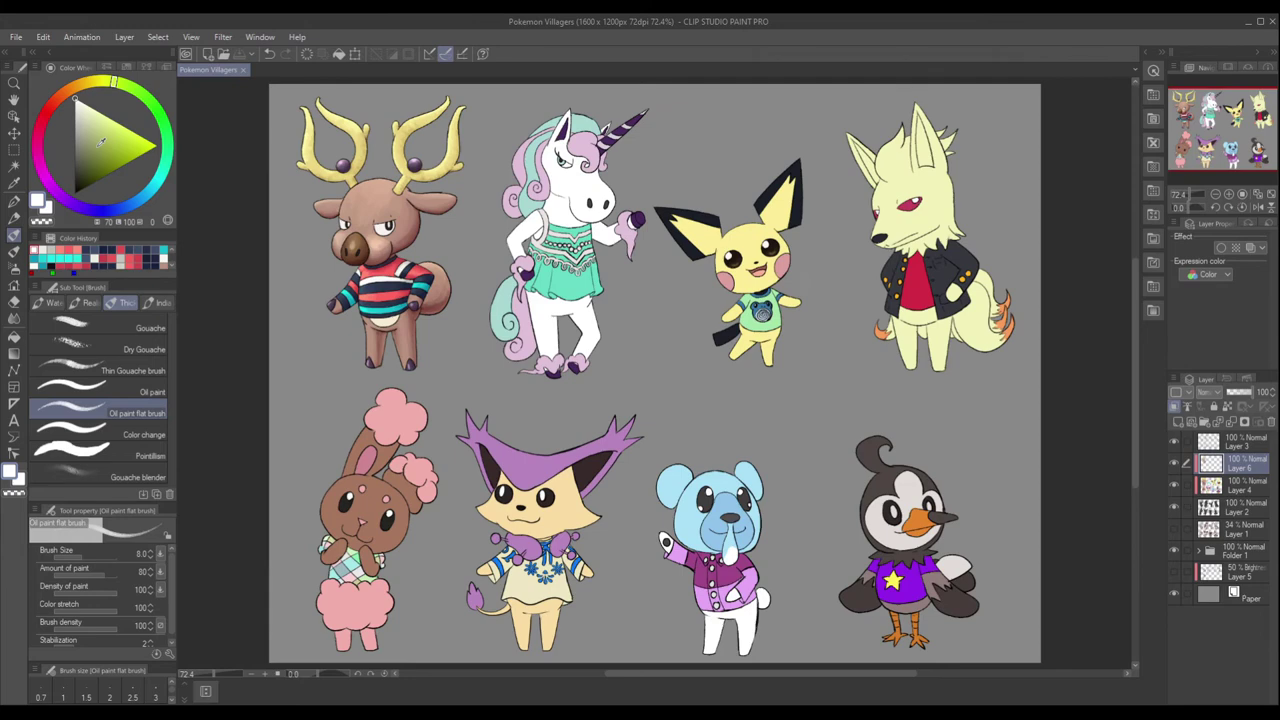
pyautogui.scroll(3, 590, 150)
pyautogui.keyDown('alt'); pyautogui.click(447, 505); pyautogui.keyUp('alt')
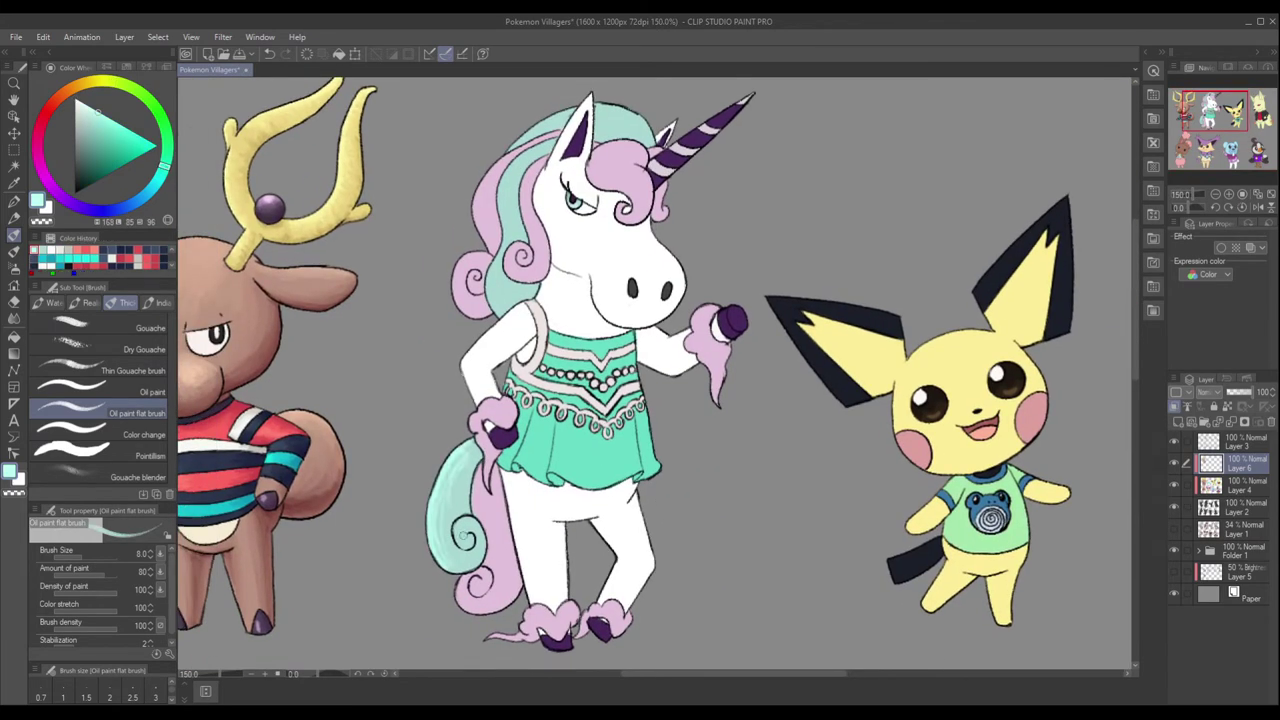
pyautogui.keyDown('alt'); pyautogui.click(438, 532); pyautogui.keyUp('alt')
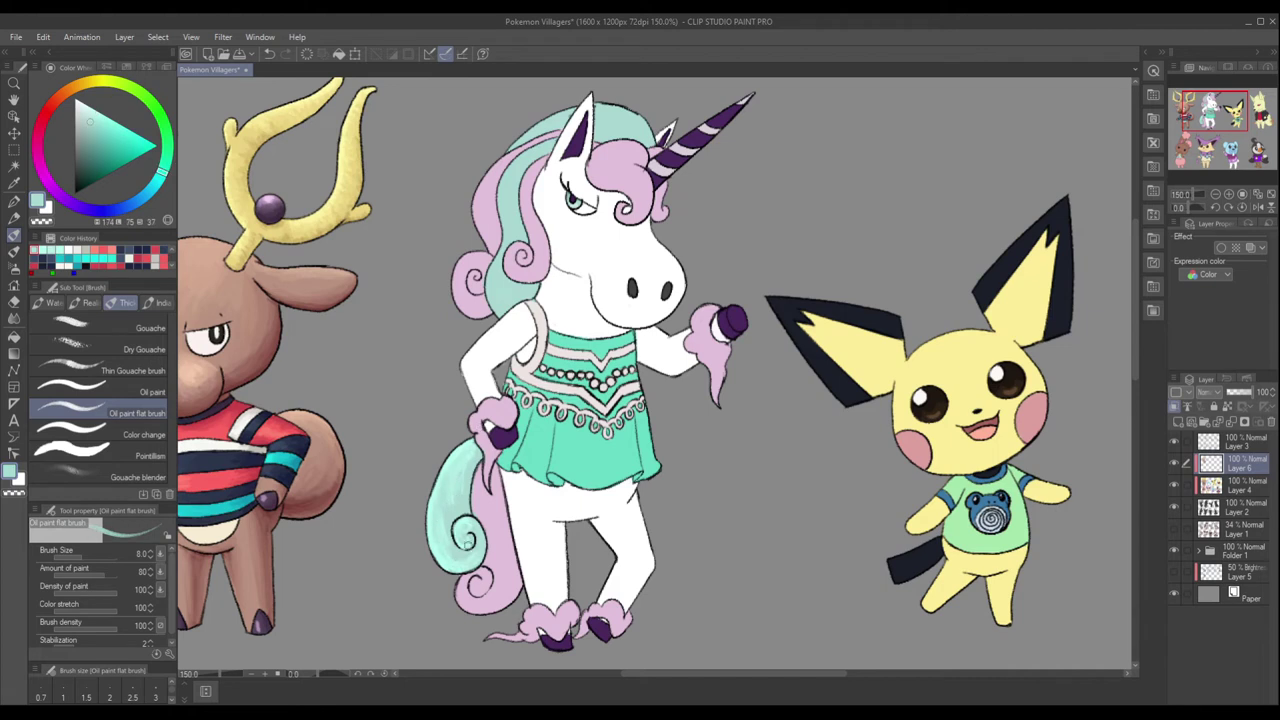
pyautogui.keyDown('alt'); pyautogui.click(515, 220); pyautogui.keyUp('alt')
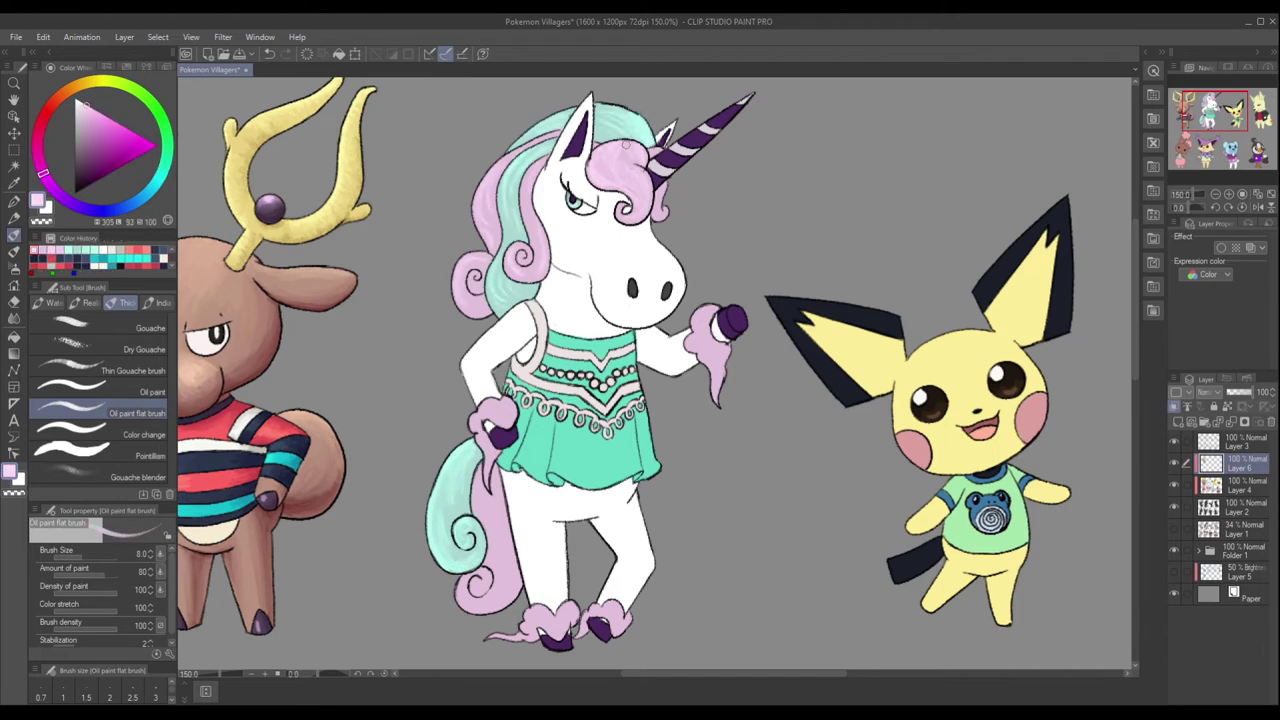
pyautogui.keyDown('alt'); pyautogui.click(502, 409); pyautogui.keyUp('alt')
# Paint muted blue shadows along the turquoise strands of the unicorn's tail and mane and blend them with pale aqua.
pyautogui.click(113, 249)
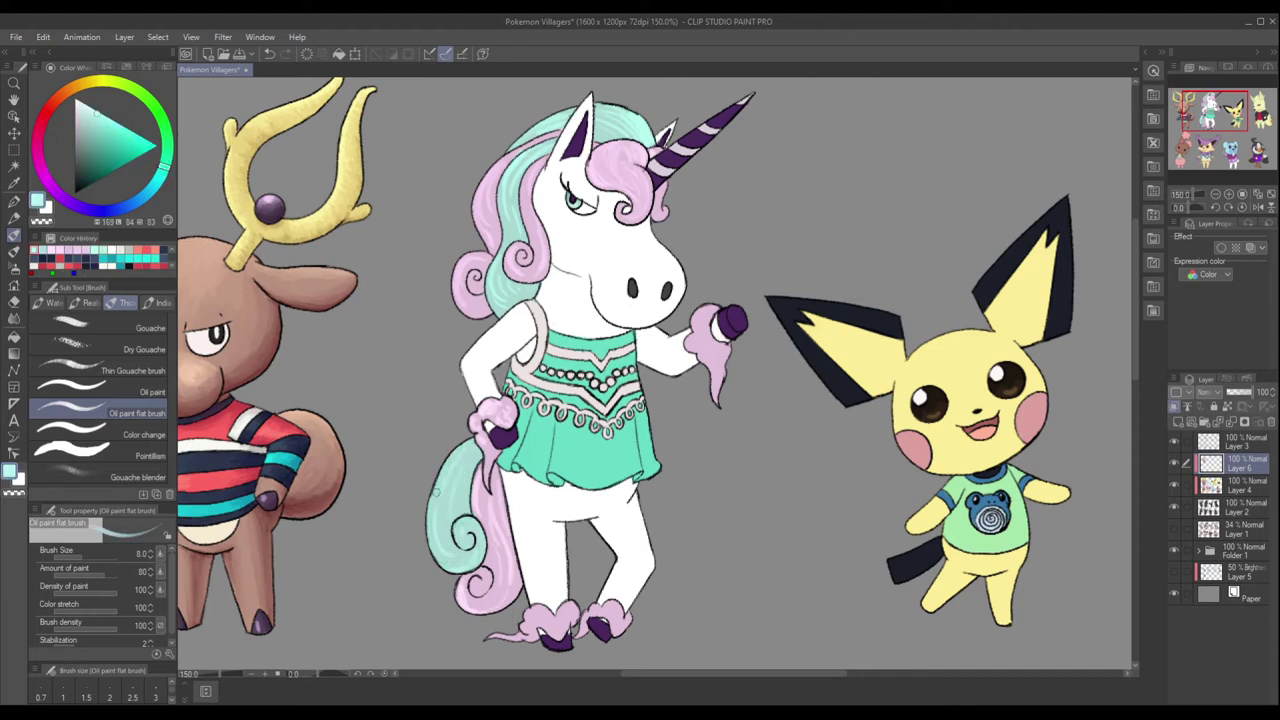
pyautogui.keyDown('alt'); pyautogui.click(436, 490); pyautogui.keyUp('alt')
pyautogui.keyDown('alt'); pyautogui.click(436, 490); pyautogui.keyUp('alt')
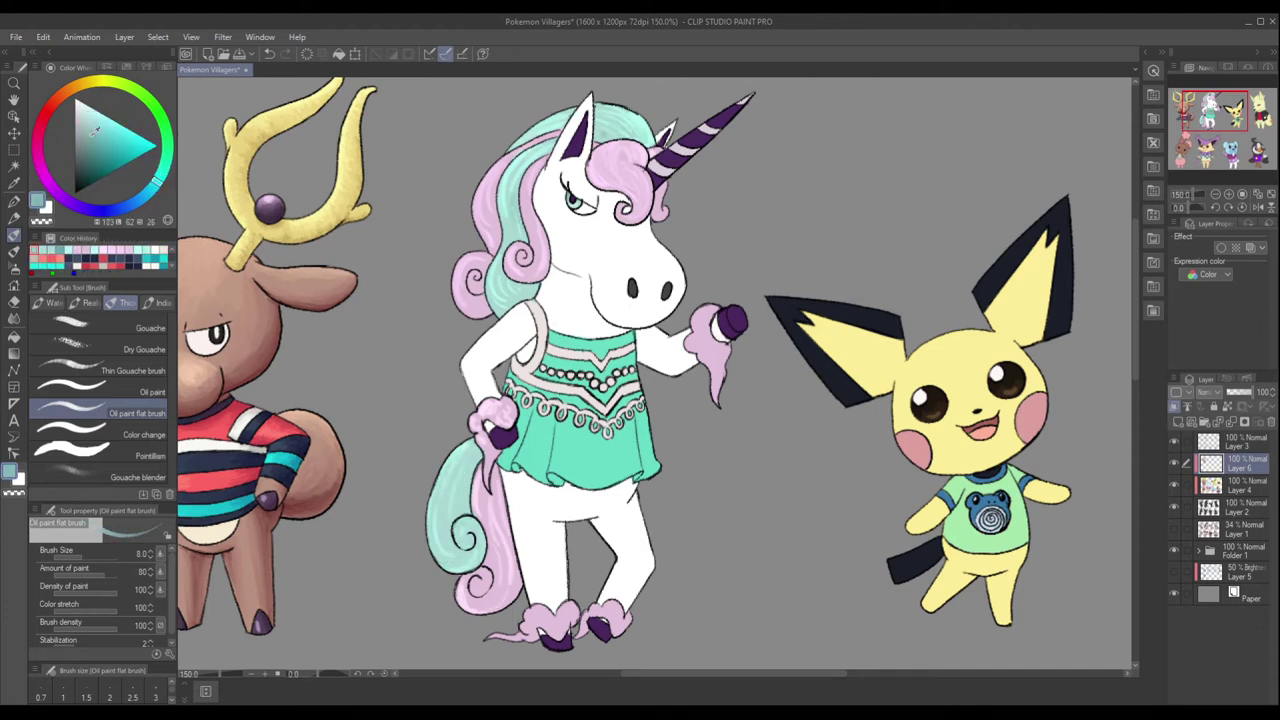
pyautogui.keyDown('alt'); pyautogui.click(432, 527); pyautogui.keyUp('alt')
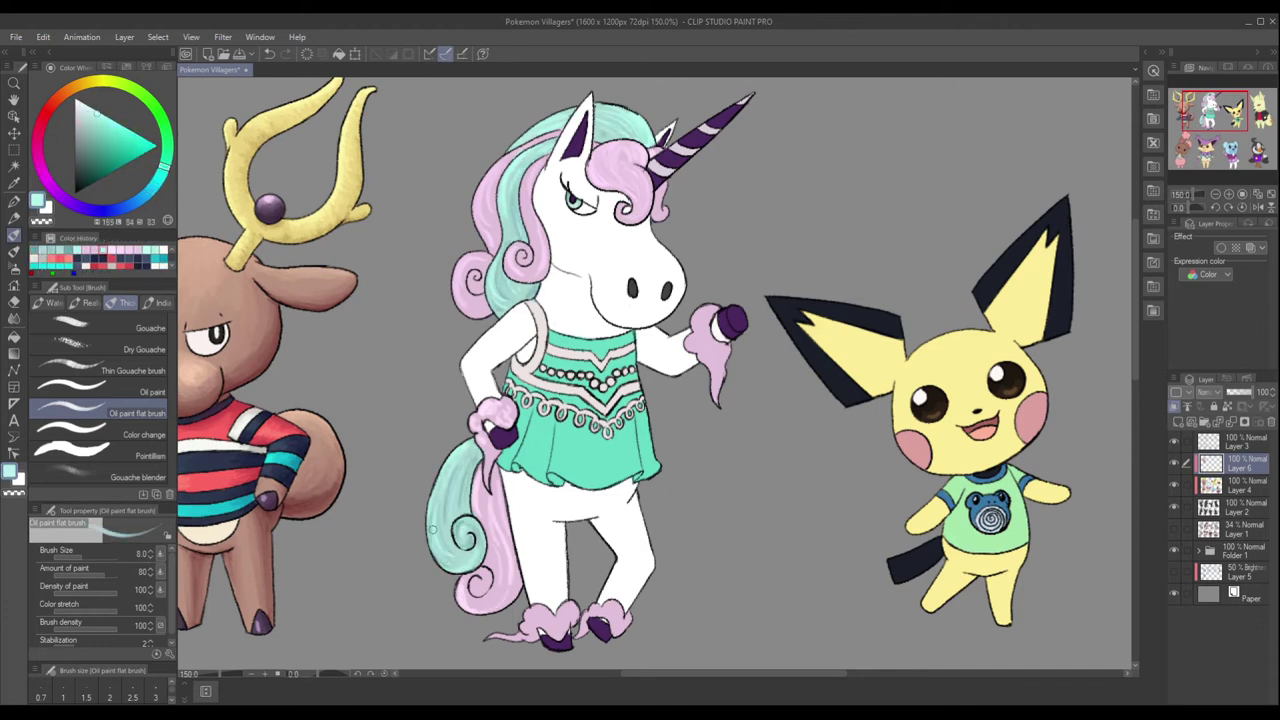
pyautogui.keyDown('alt'); pyautogui.click(443, 520); pyautogui.keyUp('alt')
pyautogui.keyDown('alt'); pyautogui.click(435, 530); pyautogui.keyUp('alt')
pyautogui.keyDown('alt'); pyautogui.click(447, 530); pyautogui.keyUp('alt')
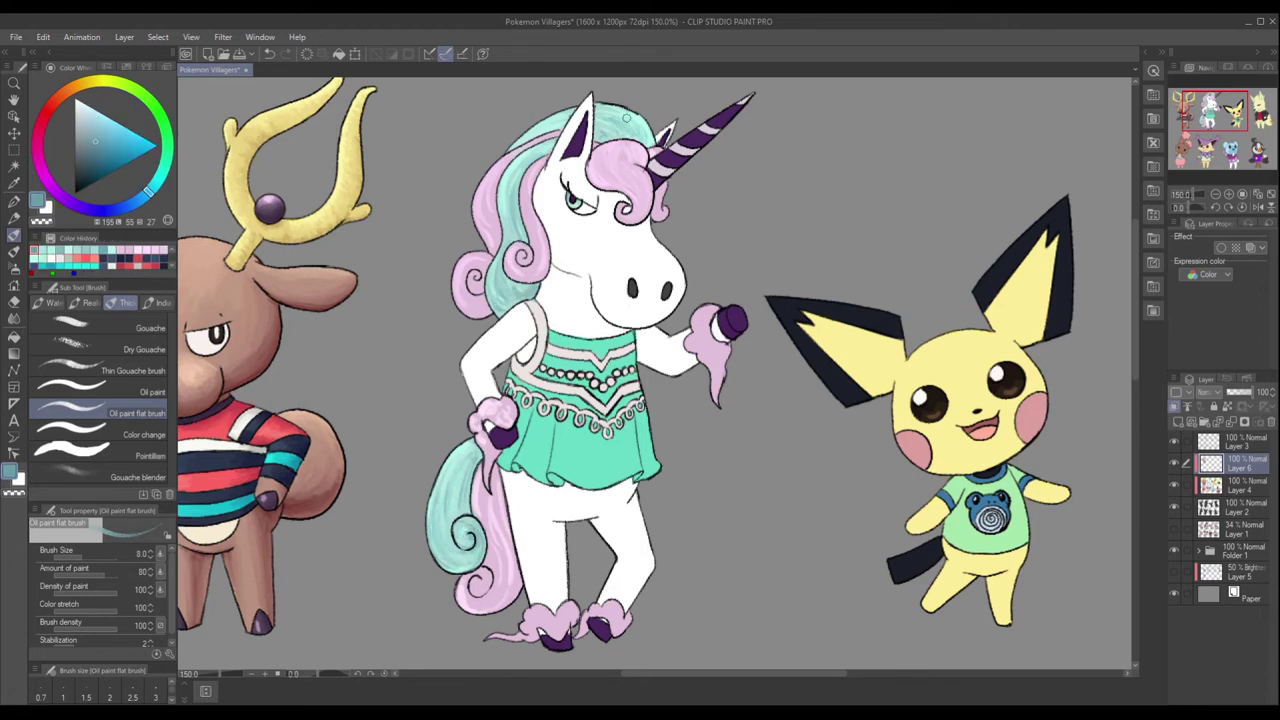
# Paint muted purple shadows along the pink strands of the unicorn's mane and tail and blend them with pale pink.
pyautogui.keyDown('alt'); pyautogui.click(545, 240); pyautogui.keyUp('alt')
pyautogui.keyDown('alt'); pyautogui.click(472, 290); pyautogui.keyUp('alt')
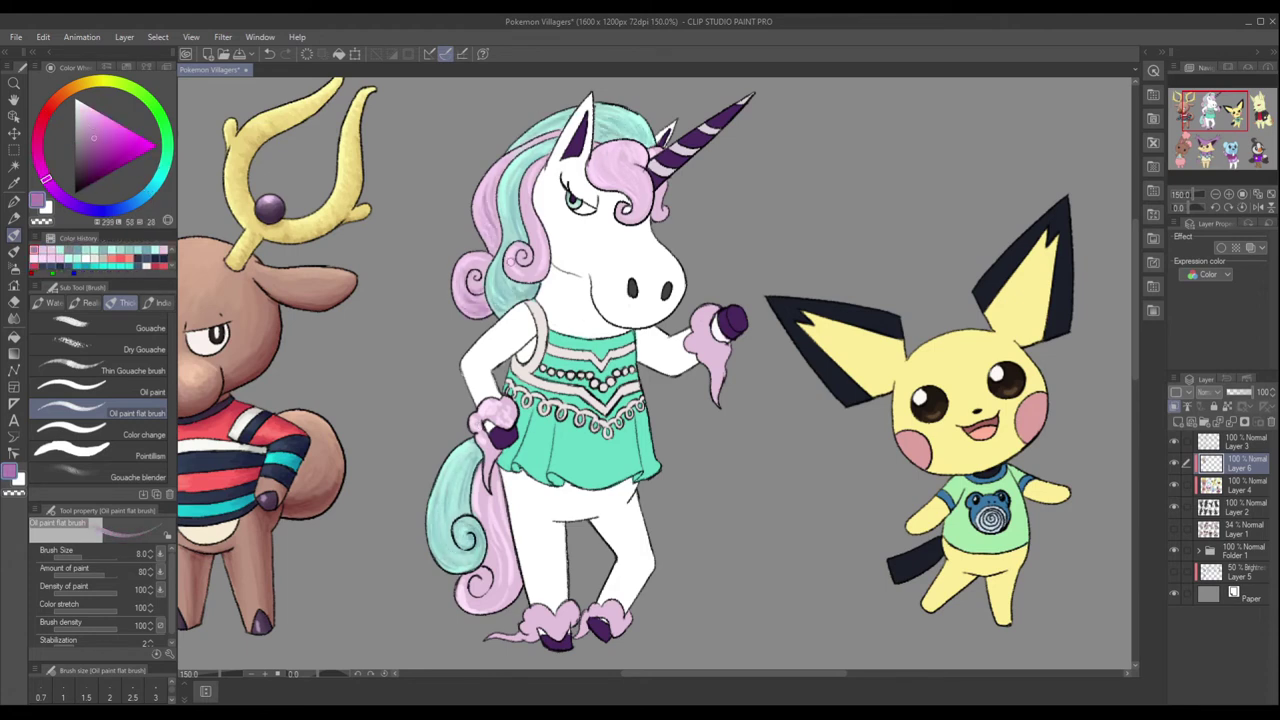
pyautogui.keyDown('alt'); pyautogui.click(490, 415); pyautogui.keyUp('alt')
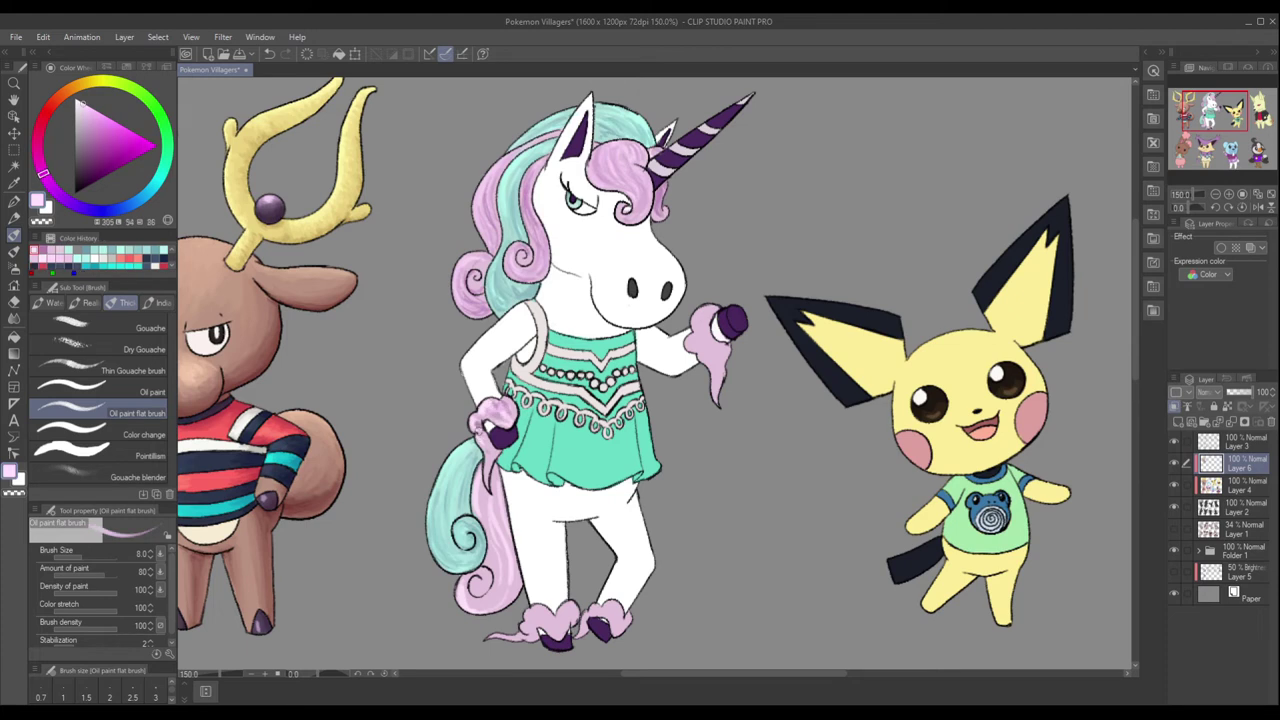
pyautogui.keyDown('alt'); pyautogui.click(483, 592); pyautogui.keyUp('alt')
pyautogui.keyDown('alt'); pyautogui.click(540, 560); pyautogui.keyUp('alt')
# Add fine white shine strokes to the unicorn's mane and tail with the Textured pen at size 5.
pyautogui.click(156, 690)
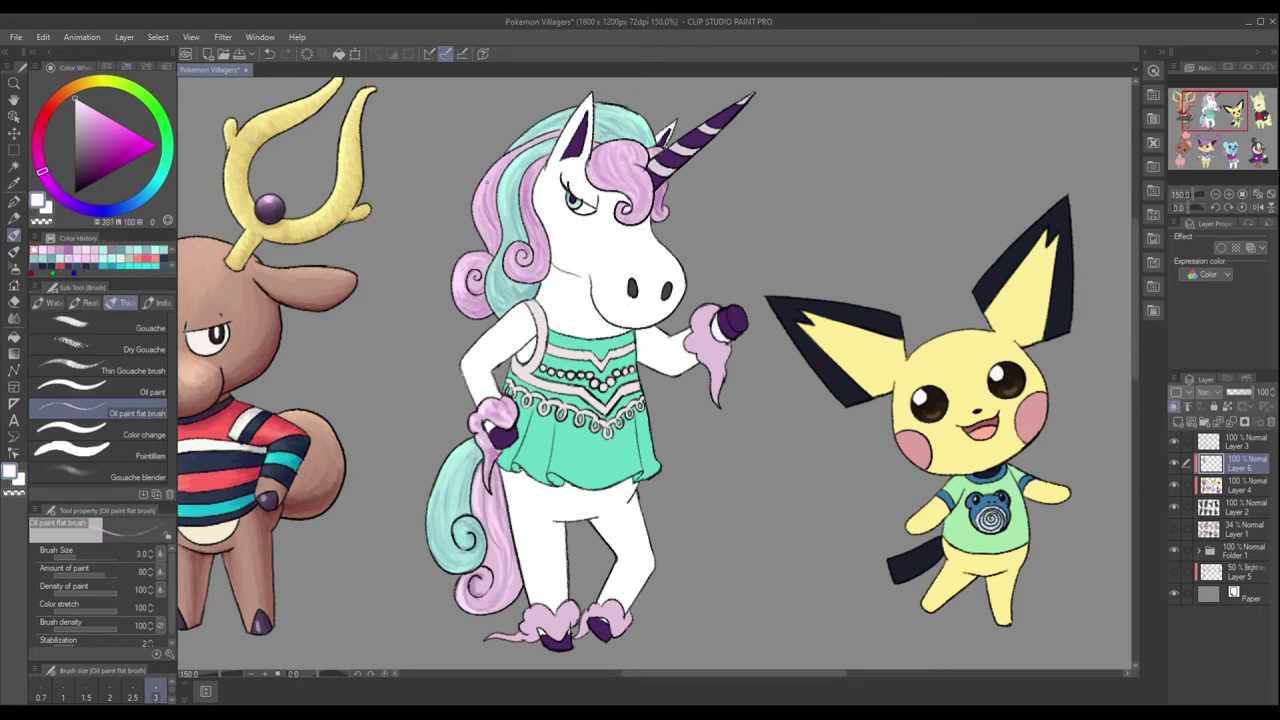
pyautogui.press('p')
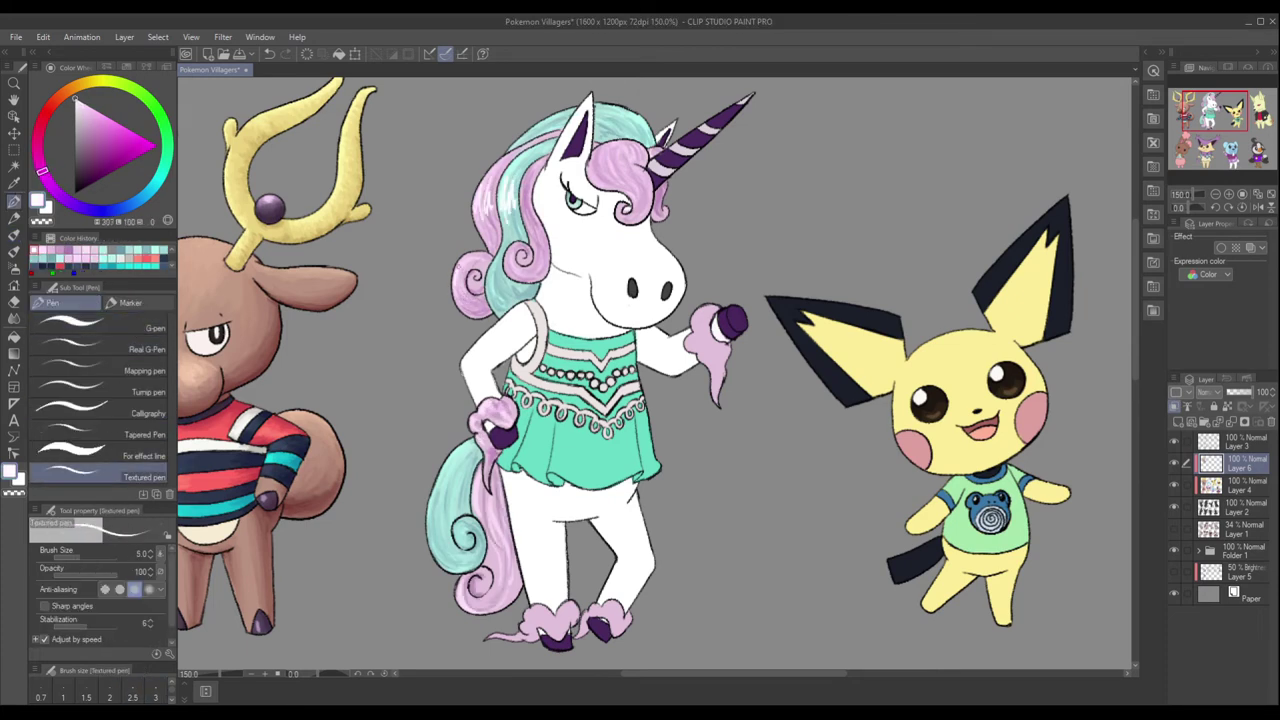
pyautogui.keyDown('alt'); pyautogui.click(540, 128); pyautogui.keyUp('alt')
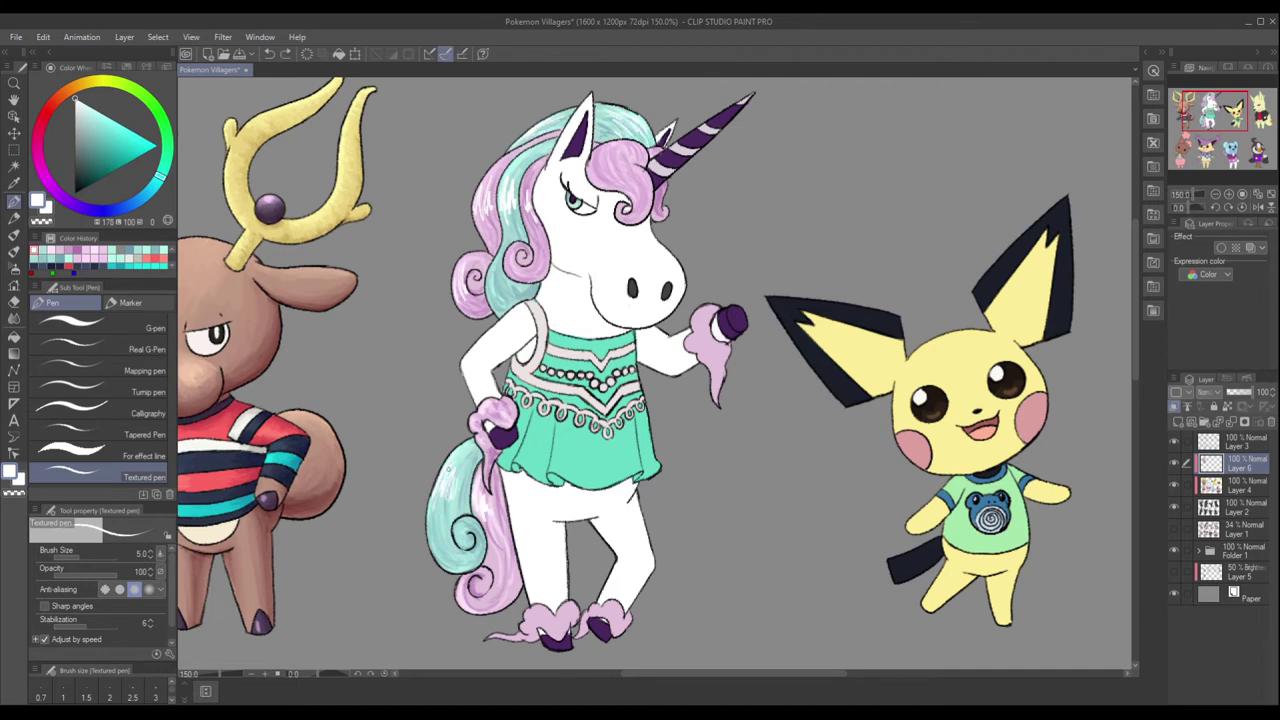
# Shade and highlight the pink fur tufts around the unicorn's raised hoof and feet with purple and pale pink, using the oil paint flat brush.
pyautogui.press('b')
pyautogui.keyDown('alt'); pyautogui.click(496, 405); pyautogui.keyUp('alt')
pyautogui.keyDown('alt'); pyautogui.click(706, 318); pyautogui.keyUp('alt')
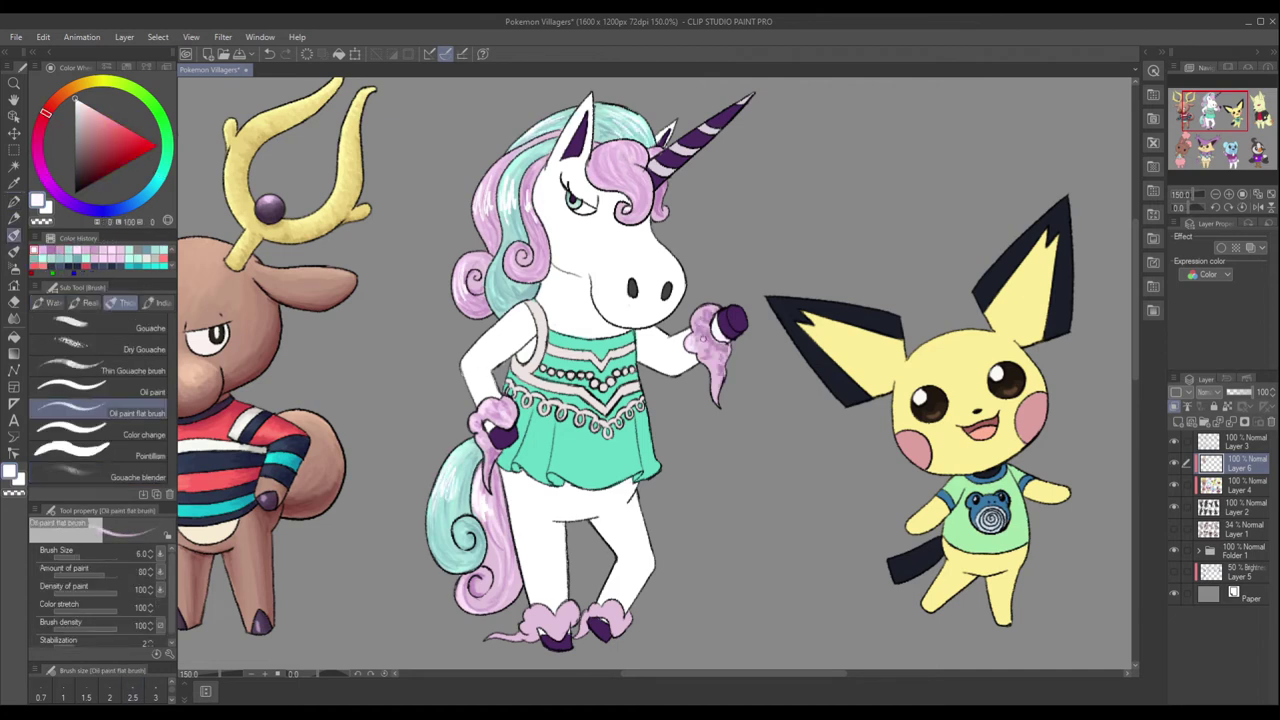
pyautogui.moveTo(704, 312); pyautogui.dragTo(704, 348)
pyautogui.keyDown('alt'); pyautogui.click(700, 340); pyautogui.keyUp('alt')
pyautogui.press(']')
pyautogui.keyDown('alt'); pyautogui.click(700, 340); pyautogui.keyUp('alt')
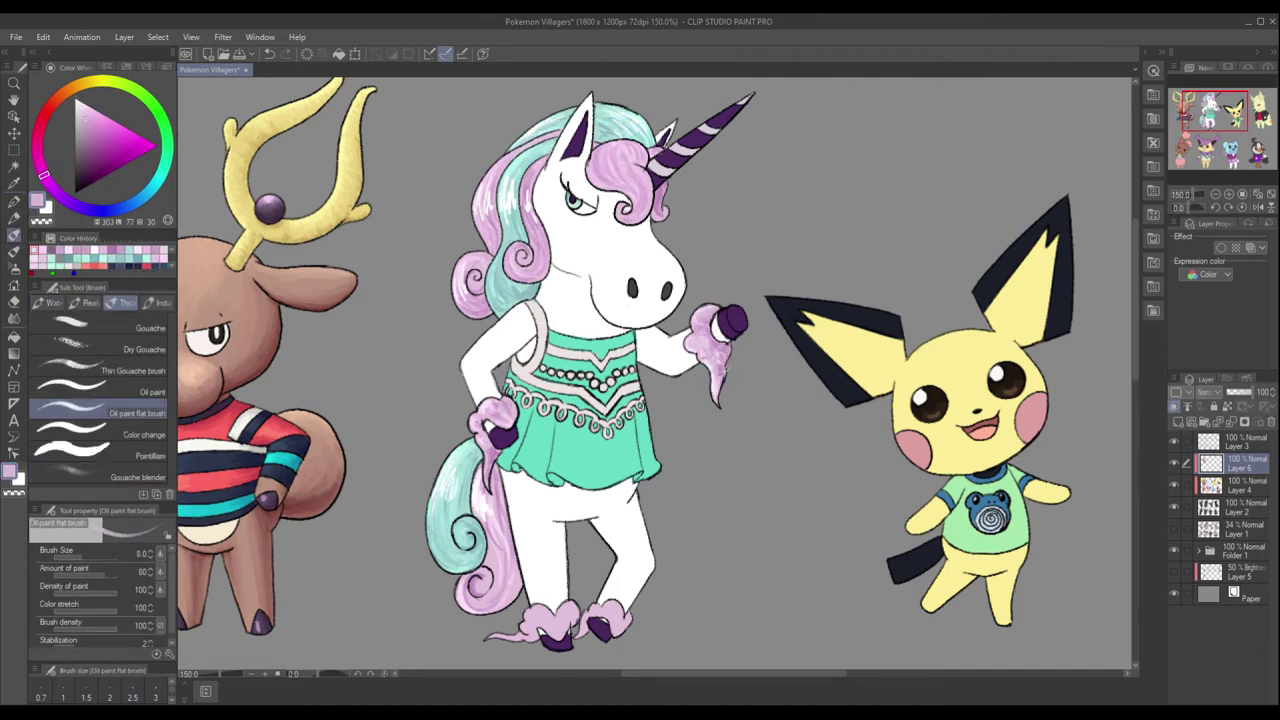
pyautogui.keyDown('alt'); pyautogui.click(590, 626); pyautogui.keyUp('alt')
pyautogui.moveTo(600, 618); pyautogui.dragTo(625, 632)
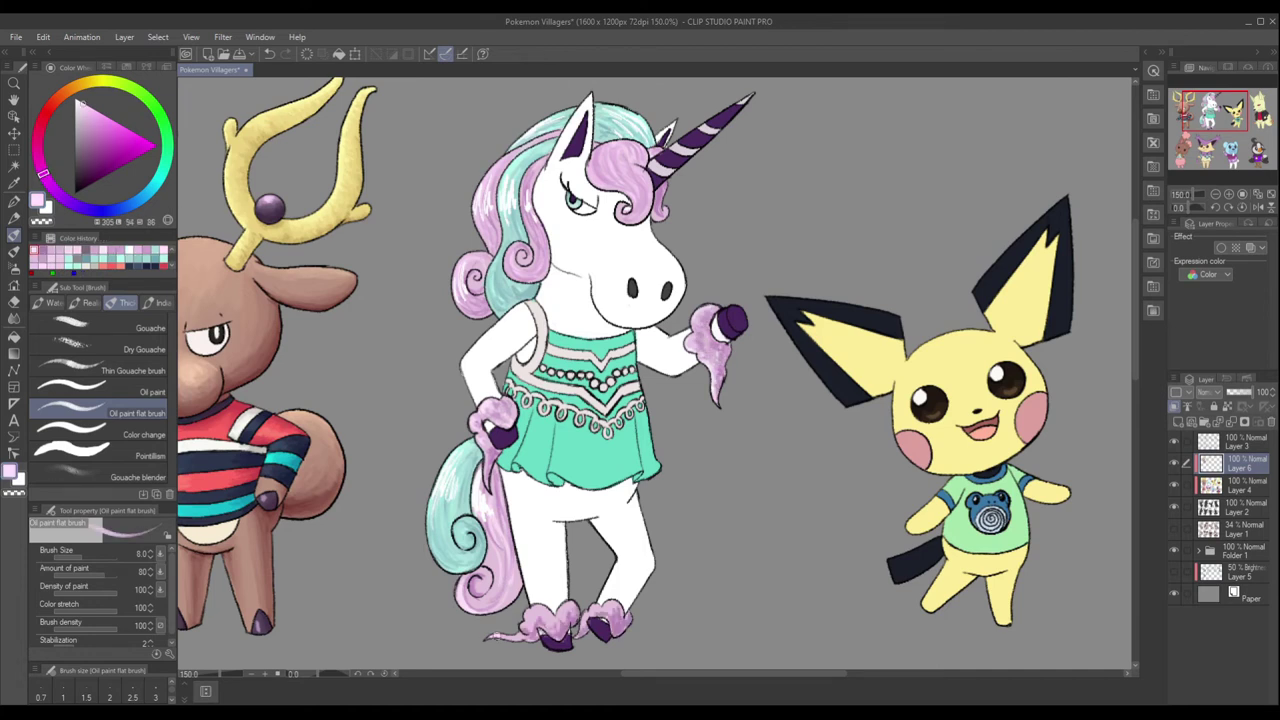
# Paint pale blue-grey shadows on the unicorn's legs and raised arm with a larger brush.
pyautogui.keyDown('alt'); pyautogui.click(600, 540); pyautogui.keyUp('alt')
pyautogui.press(']')
pyautogui.moveTo(600, 520); pyautogui.dragTo(612, 590)
pyautogui.moveTo(640, 345); pyautogui.dragTo(680, 365)
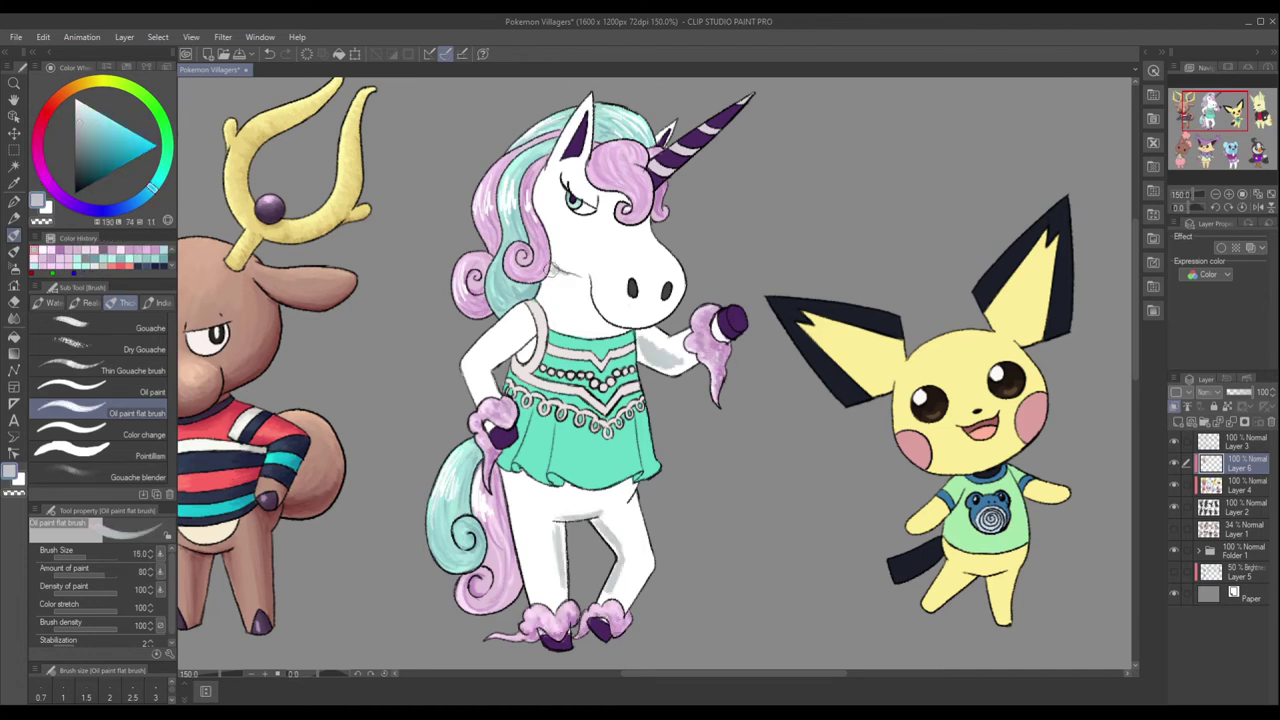
# Shade the unicorn's muzzle and neck with blue-grey and blend it into the white at brush size 20.
pyautogui.keyDown('alt'); pyautogui.click(598, 199); pyautogui.keyUp('alt')
pyautogui.press(']')
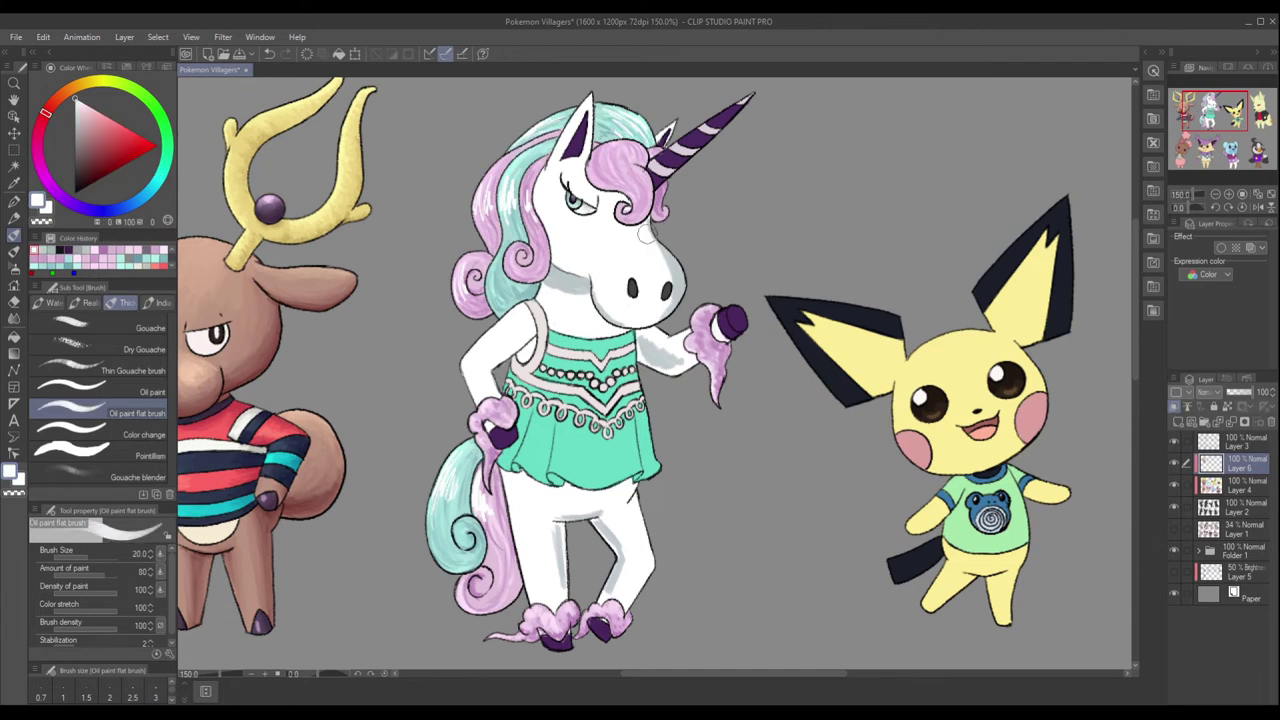
pyautogui.moveTo(650, 250); pyautogui.dragTo(665, 310)
pyautogui.keyDown('alt'); pyautogui.click(553, 293); pyautogui.keyUp('alt')
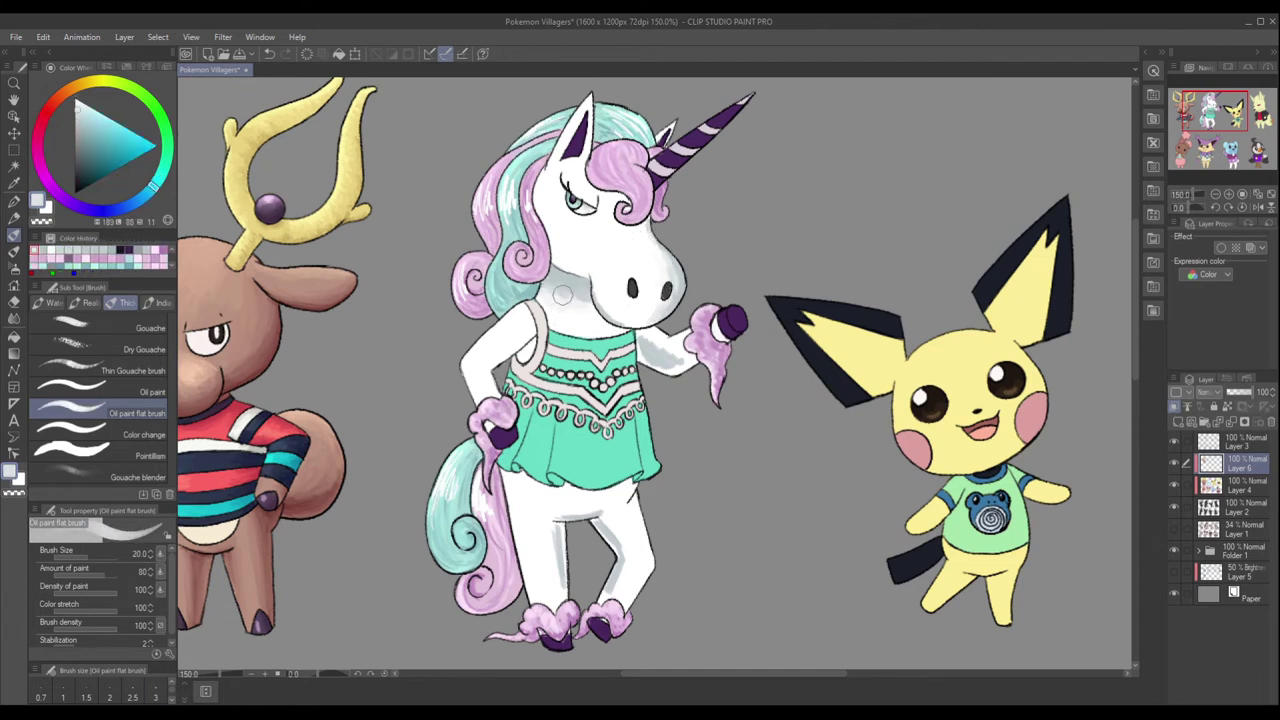
pyautogui.keyDown('alt'); pyautogui.click(588, 305); pyautogui.keyUp('alt')
# Blend the blue-grey shadows on both of the unicorn's arms into the white fur.
pyautogui.keyDown('alt'); pyautogui.click(641, 351); pyautogui.keyUp('alt')
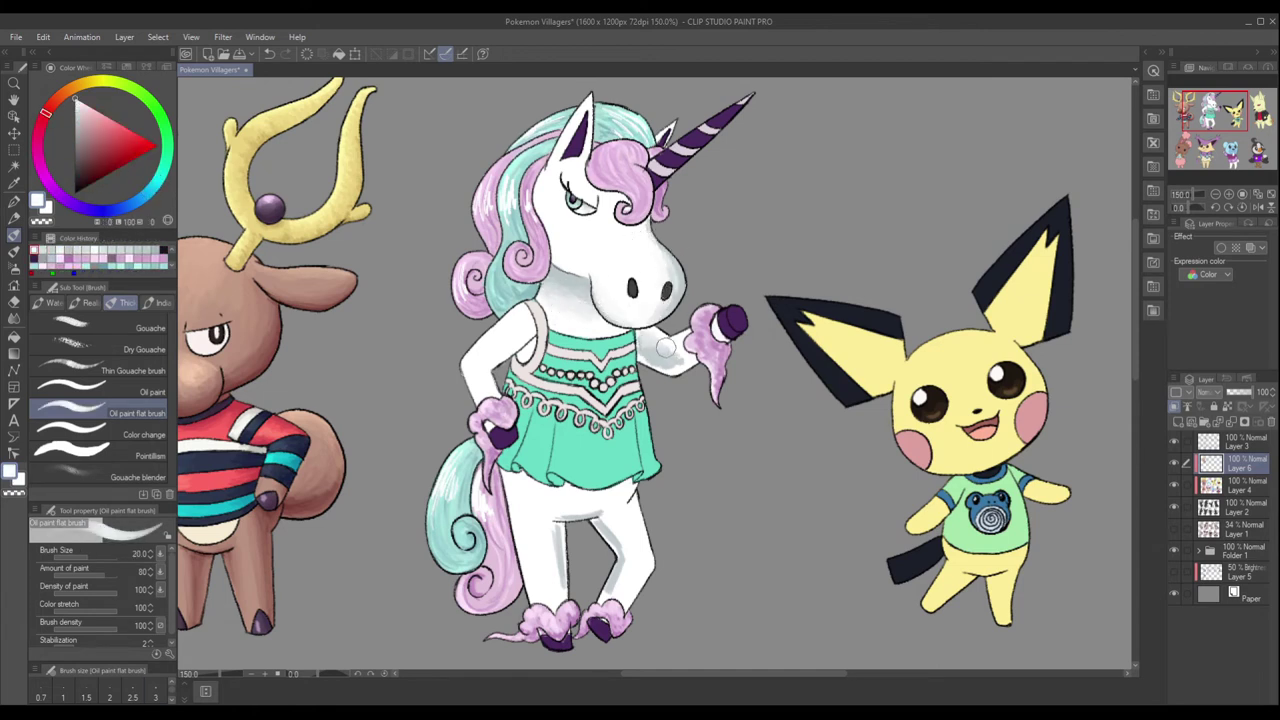
pyautogui.keyDown('alt'); pyautogui.click(657, 360); pyautogui.keyUp('alt')
pyautogui.keyDown('alt'); pyautogui.click(690, 363); pyautogui.keyUp('alt')
pyautogui.keyDown('alt'); pyautogui.click(640, 352); pyautogui.keyUp('alt')
pyautogui.moveTo(510, 346)
pyautogui.mouseDown()
pyautogui.moveTo(492, 392)
pyautogui.moveTo(535, 315)
pyautogui.mouseUp()
# Soften the blue-grey shadows on the unicorn's legs and shade the area beneath the skirt hem.
pyautogui.keyDown('alt'); pyautogui.click(560, 540); pyautogui.keyUp('alt')
pyautogui.moveTo(560, 540)
pyautogui.mouseDown()
pyautogui.moveTo(590, 530)
pyautogui.moveTo(625, 570)
pyautogui.mouseUp()
pyautogui.keyDown('alt'); pyautogui.click(572, 514); pyautogui.keyUp('alt')
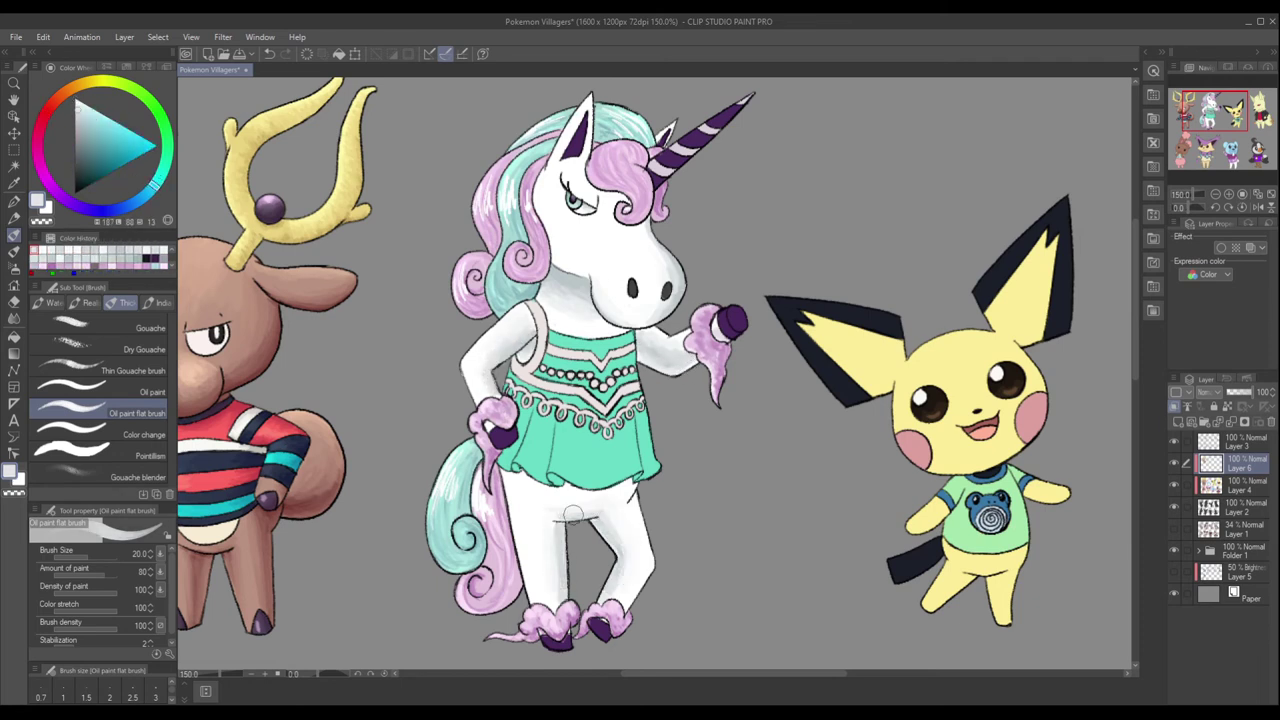
pyautogui.keyDown('alt'); pyautogui.click(545, 492); pyautogui.keyUp('alt')
pyautogui.moveTo(545, 492)
pyautogui.mouseDown()
pyautogui.moveTo(632, 492)
pyautogui.moveTo(538, 499)
pyautogui.moveTo(615, 597)
pyautogui.moveTo(589, 500)
pyautogui.moveTo(510, 483)
pyautogui.moveTo(622, 494)
pyautogui.mouseUp()
pyautogui.keyDown('alt'); pyautogui.click(560, 500); pyautogui.keyUp('alt')
# Shade and blend the folds of the unicorn's dress in darker and lighter teal at brush size 15, and touch up its pale trim.
pyautogui.scroll(-4, 670, 355)
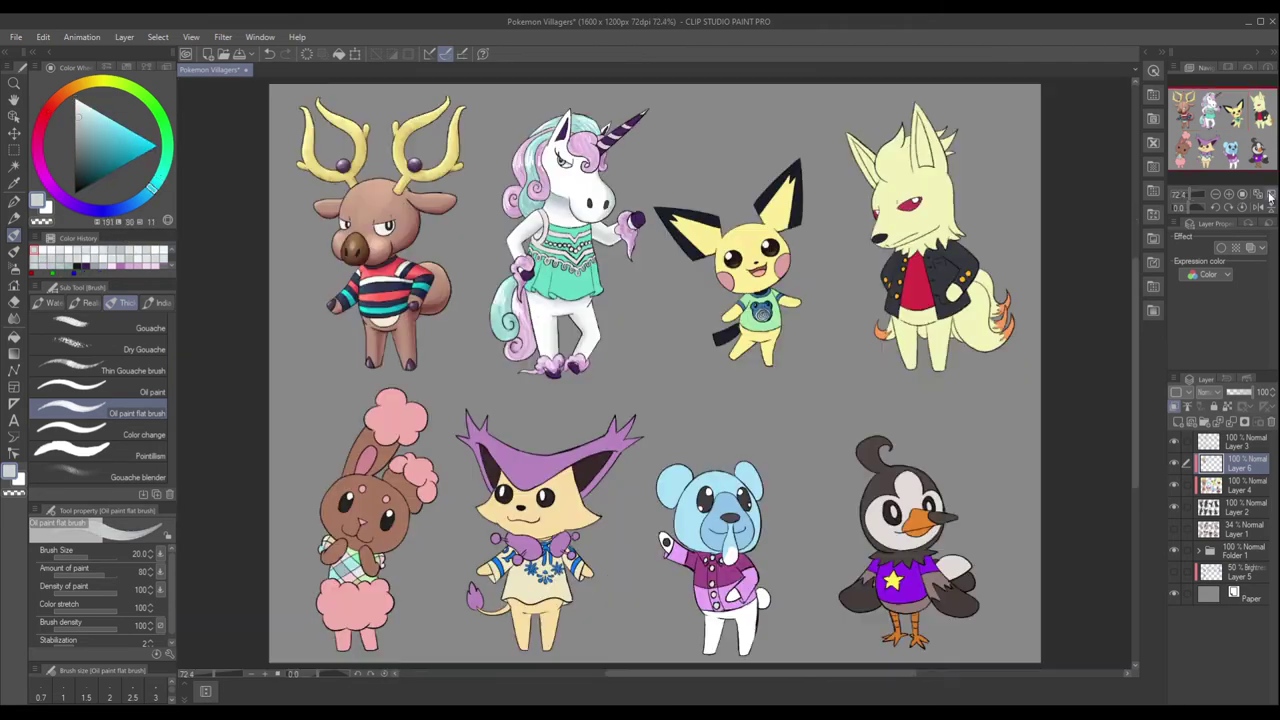
pyautogui.scroll(3, 655, 400)
pyautogui.keyDown('alt'); pyautogui.click(568, 309); pyautogui.keyUp('alt')
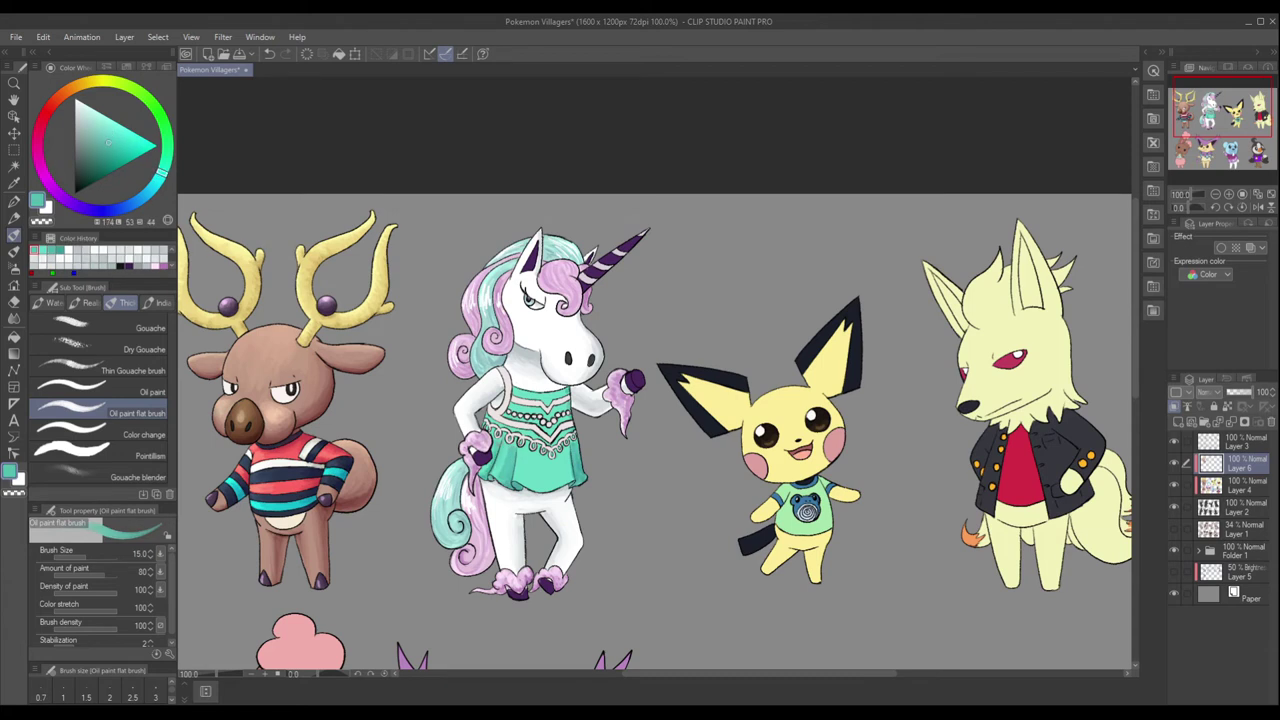
pyautogui.keyDown('alt'); pyautogui.click(488, 466); pyautogui.keyUp('alt')
pyautogui.keyDown('alt'); pyautogui.click(554, 471); pyautogui.keyUp('alt')
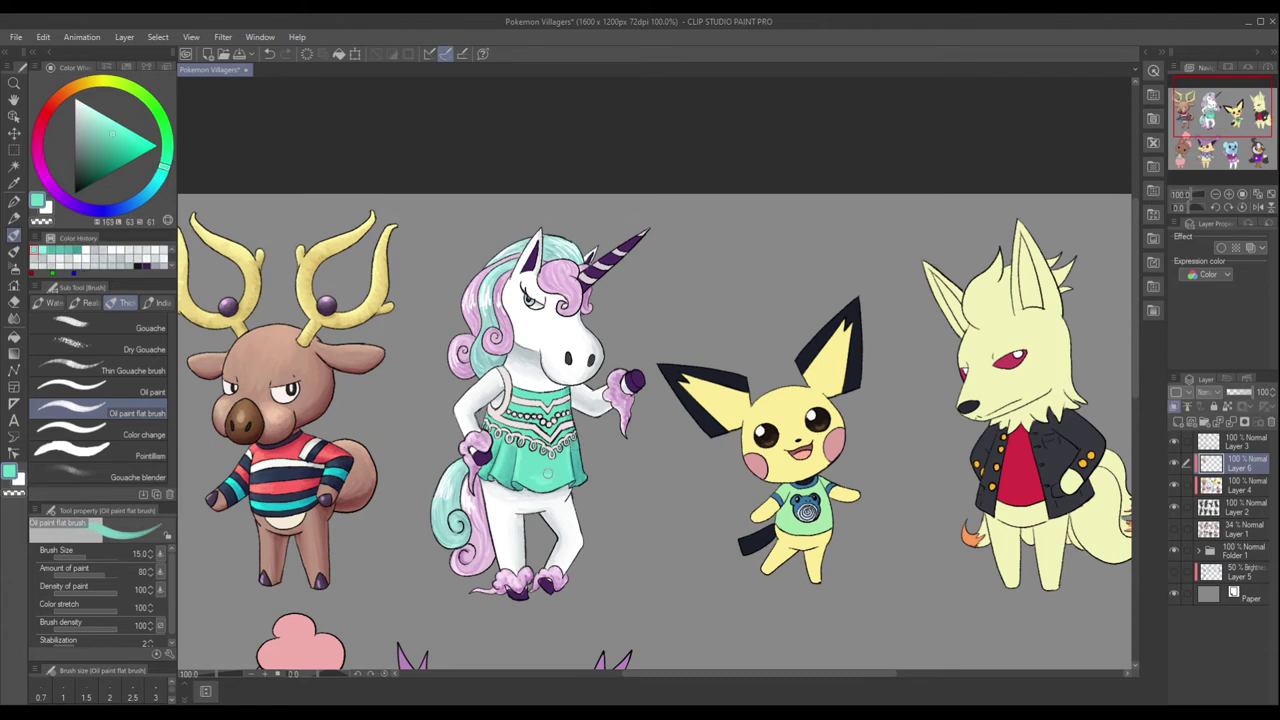
pyautogui.keyDown('alt'); pyautogui.click(511, 418); pyautogui.keyUp('alt')
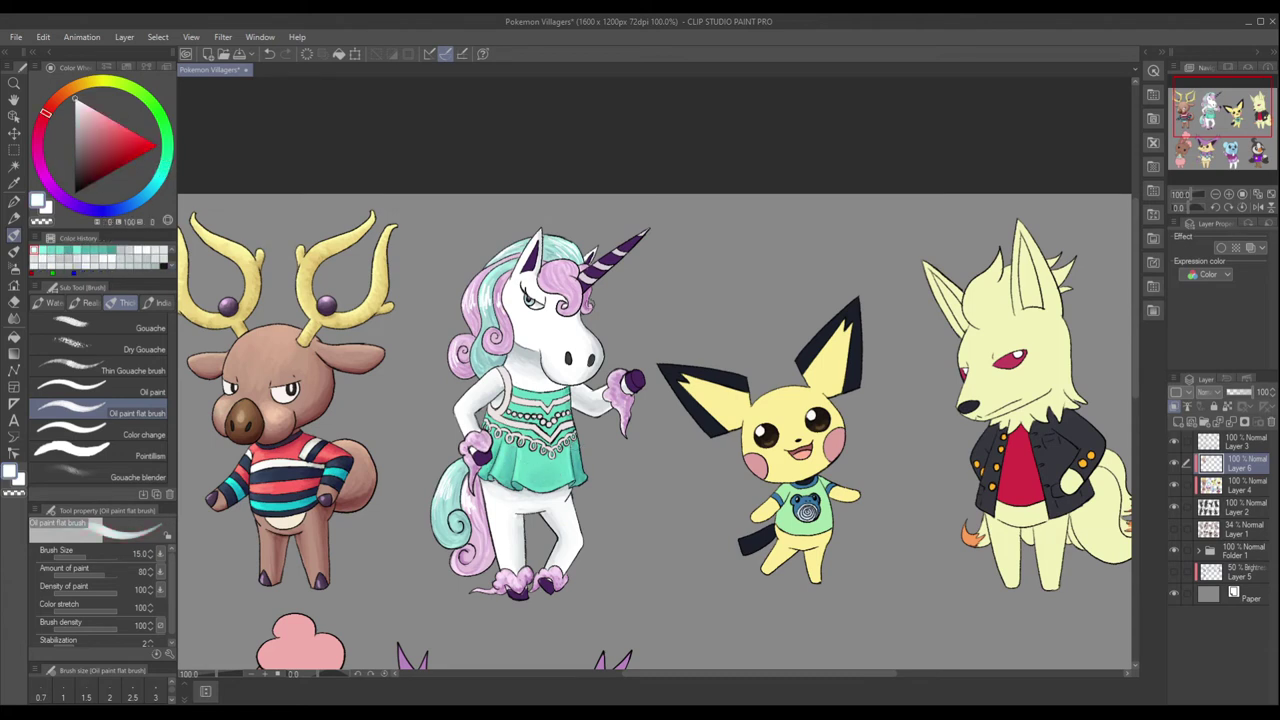
# Shade the unicorn's horn, inner ear and hooves in dark purple and deepen the lilac fur around its feet.
pyautogui.keyDown('alt'); pyautogui.click(596, 276); pyautogui.keyUp('alt')
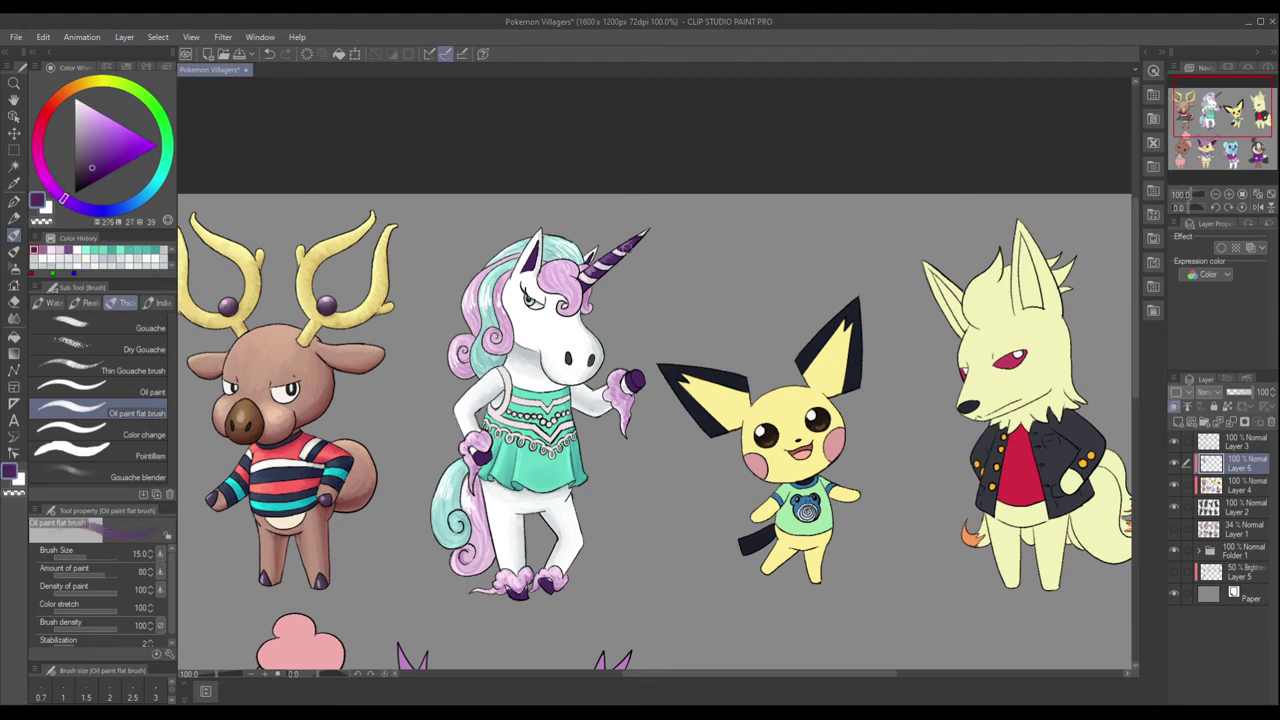
pyautogui.keyDown('alt'); pyautogui.click(526, 274); pyautogui.keyUp('alt')
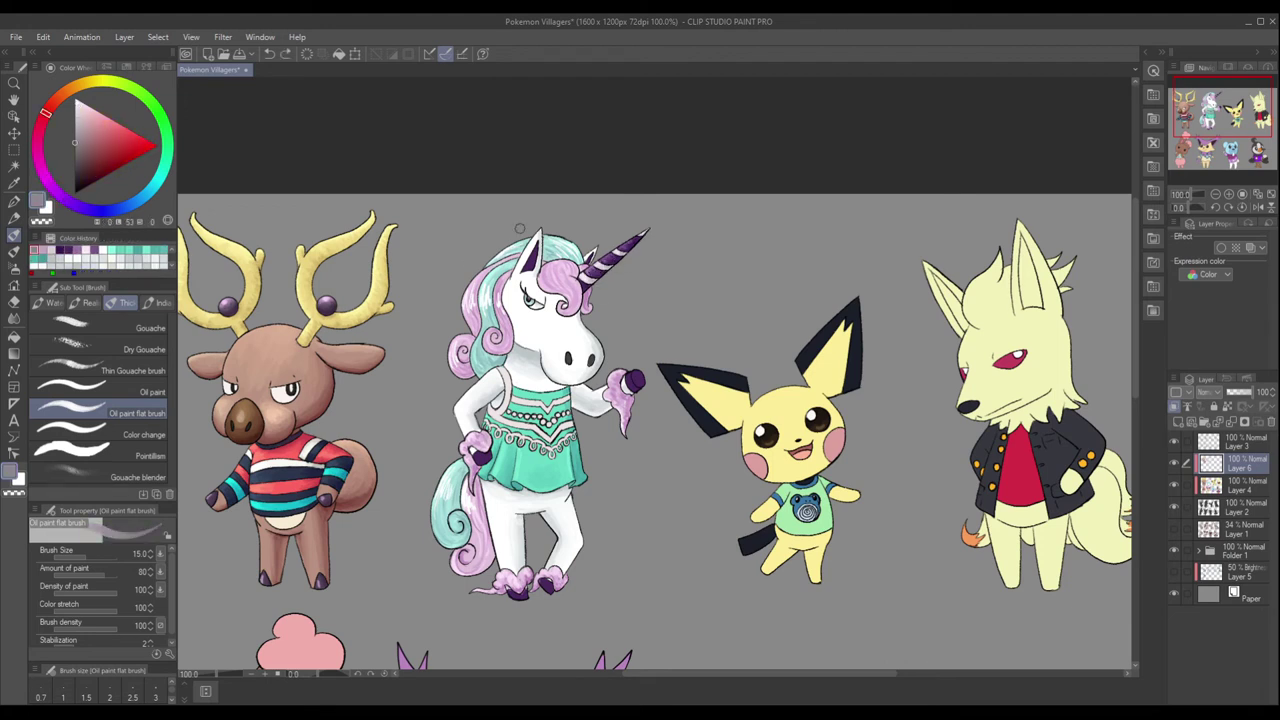
pyautogui.keyDown('alt'); pyautogui.click(633, 381); pyautogui.keyUp('alt')
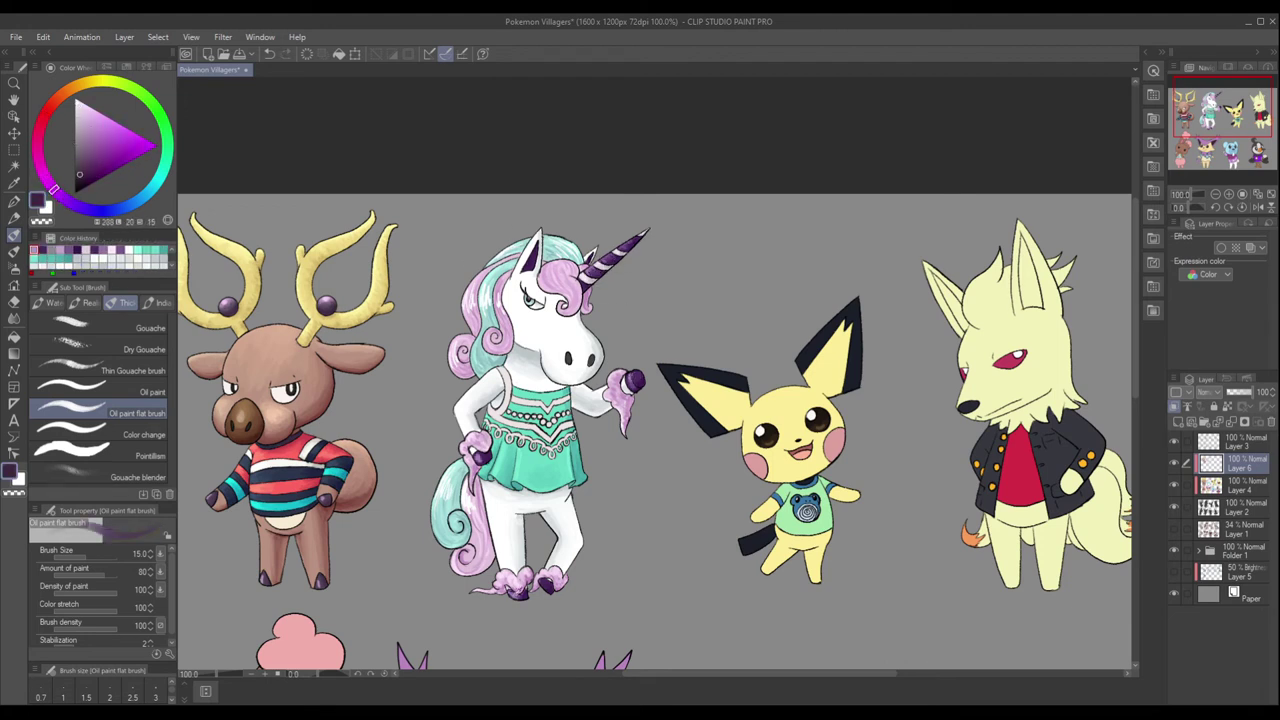
pyautogui.keyDown('alt'); pyautogui.click(478, 525); pyautogui.keyUp('alt')
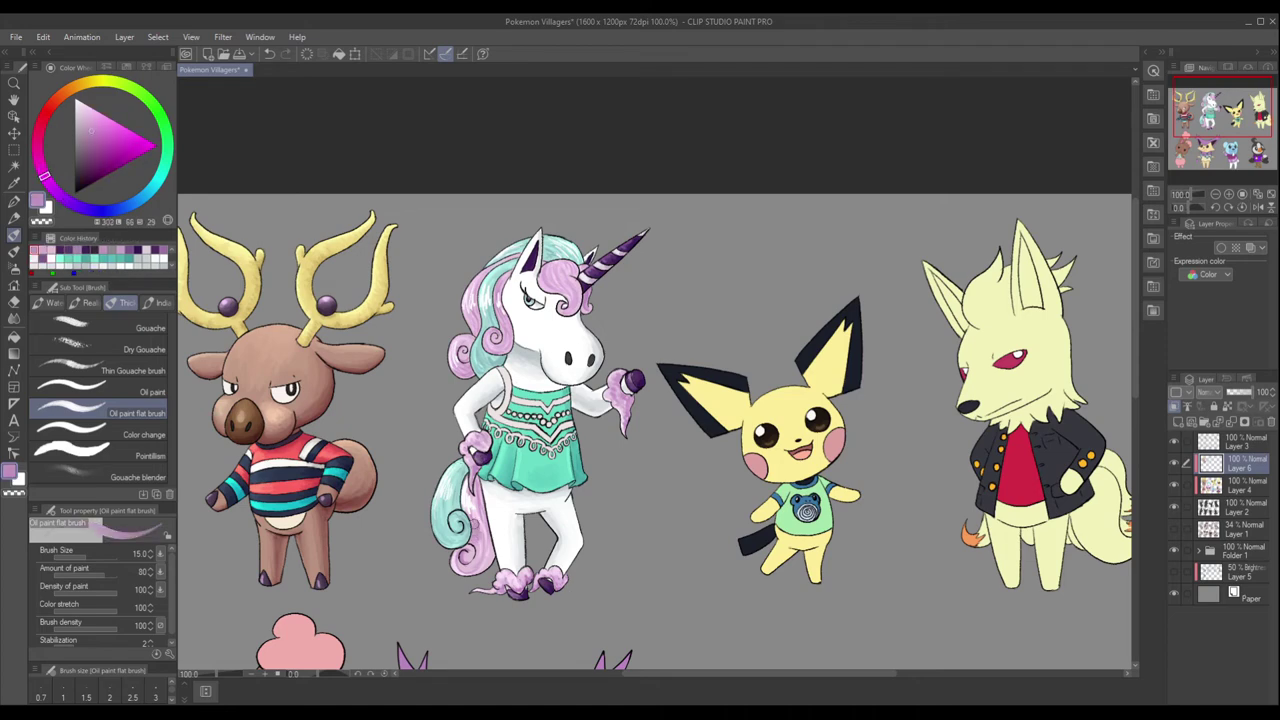
# Shade the Pichu's head, arms and legs with ochre and blend it into the yellow fur at brush size 17.
pyautogui.hotkey('ctrl', '+')
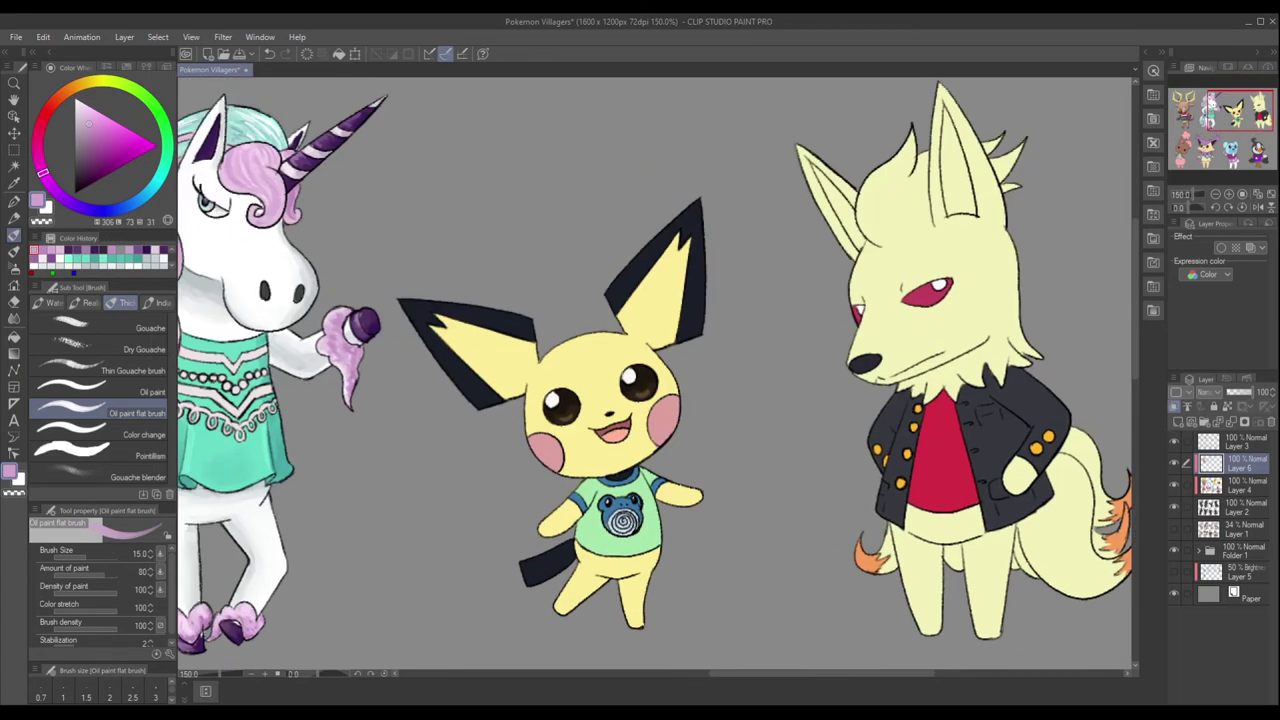
pyautogui.keyDown('alt'); pyautogui.click(570, 467); pyautogui.keyUp('alt')
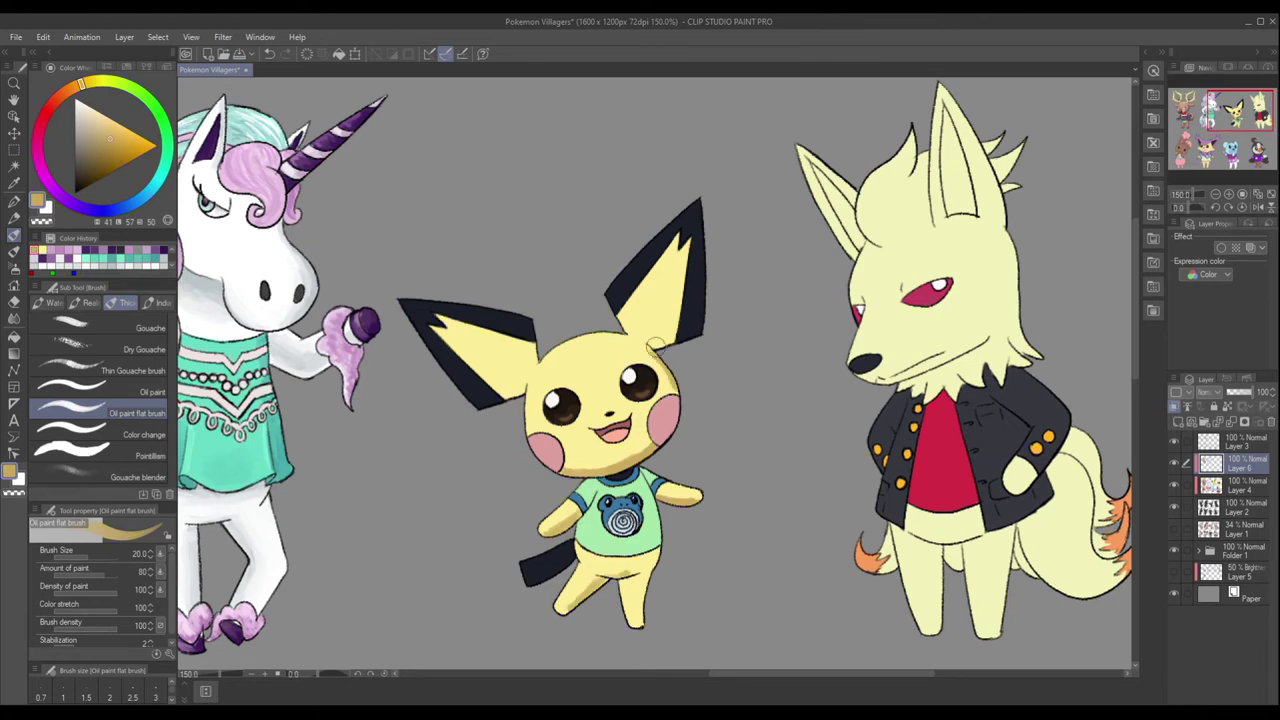
pyautogui.keyDown('alt'); pyautogui.click(590, 580); pyautogui.keyUp('alt')
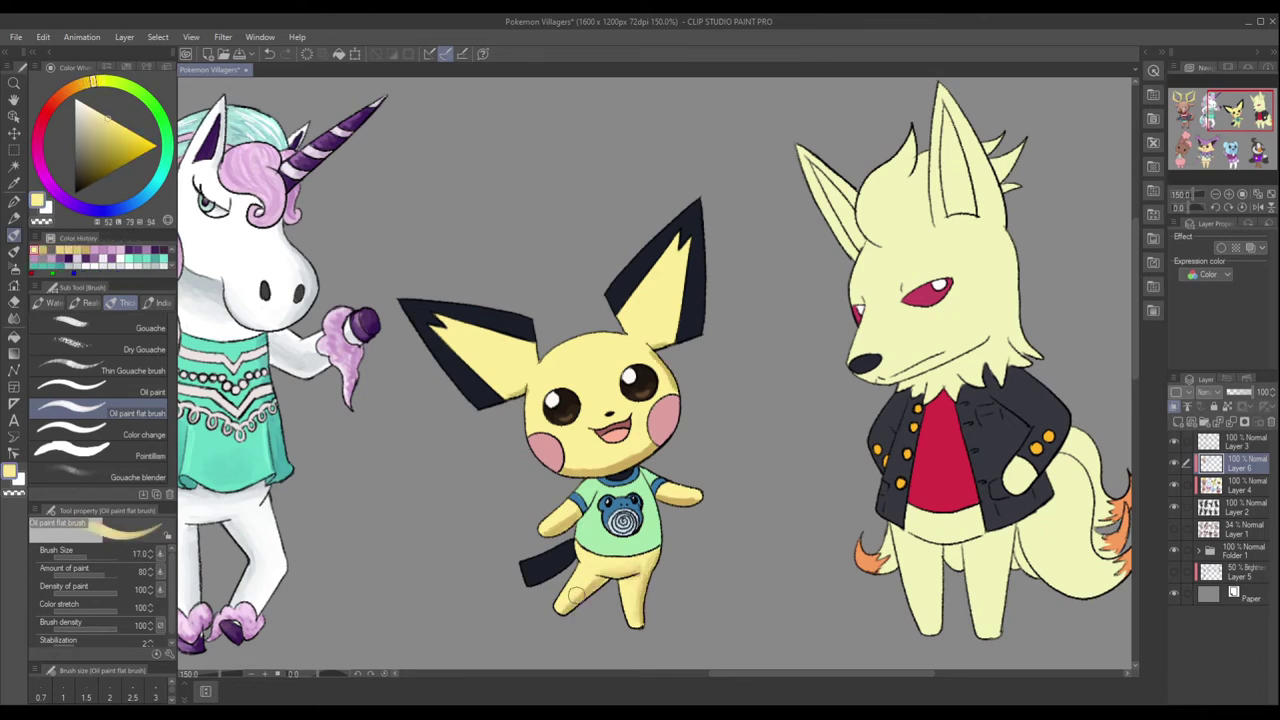
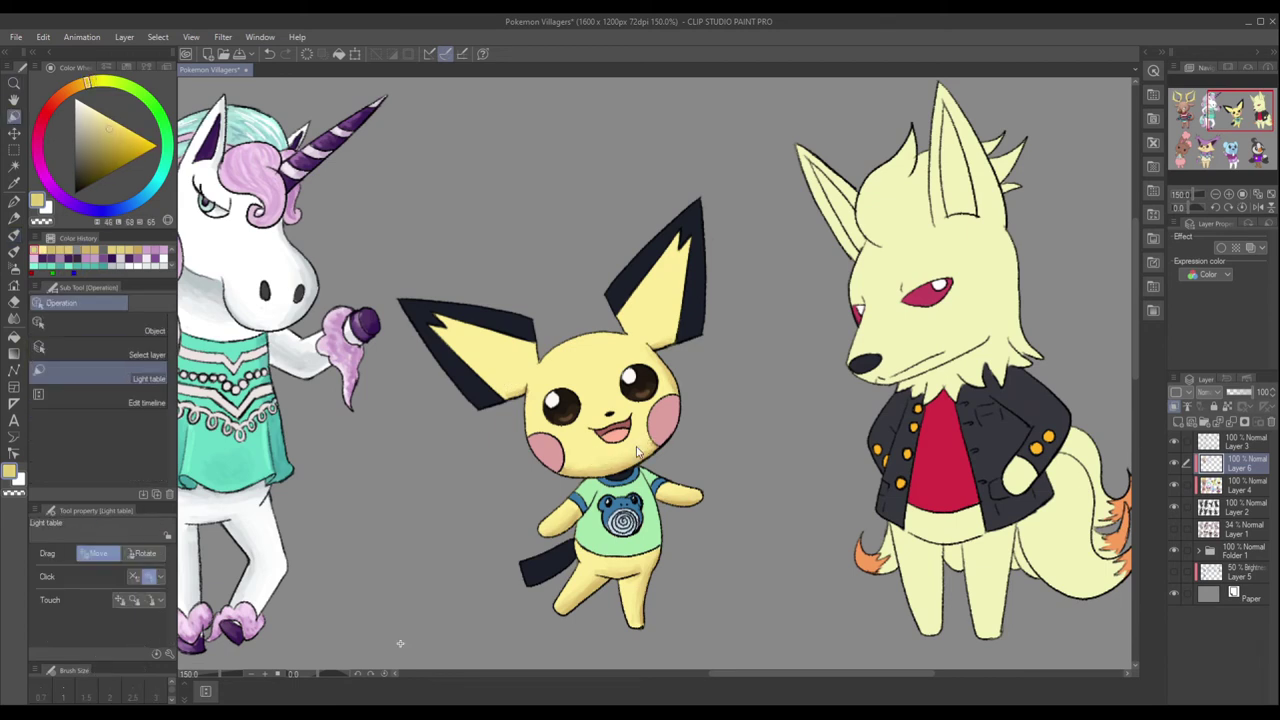
pyautogui.keyDown('alt'); pyautogui.click(563, 478); pyautogui.keyUp('alt')
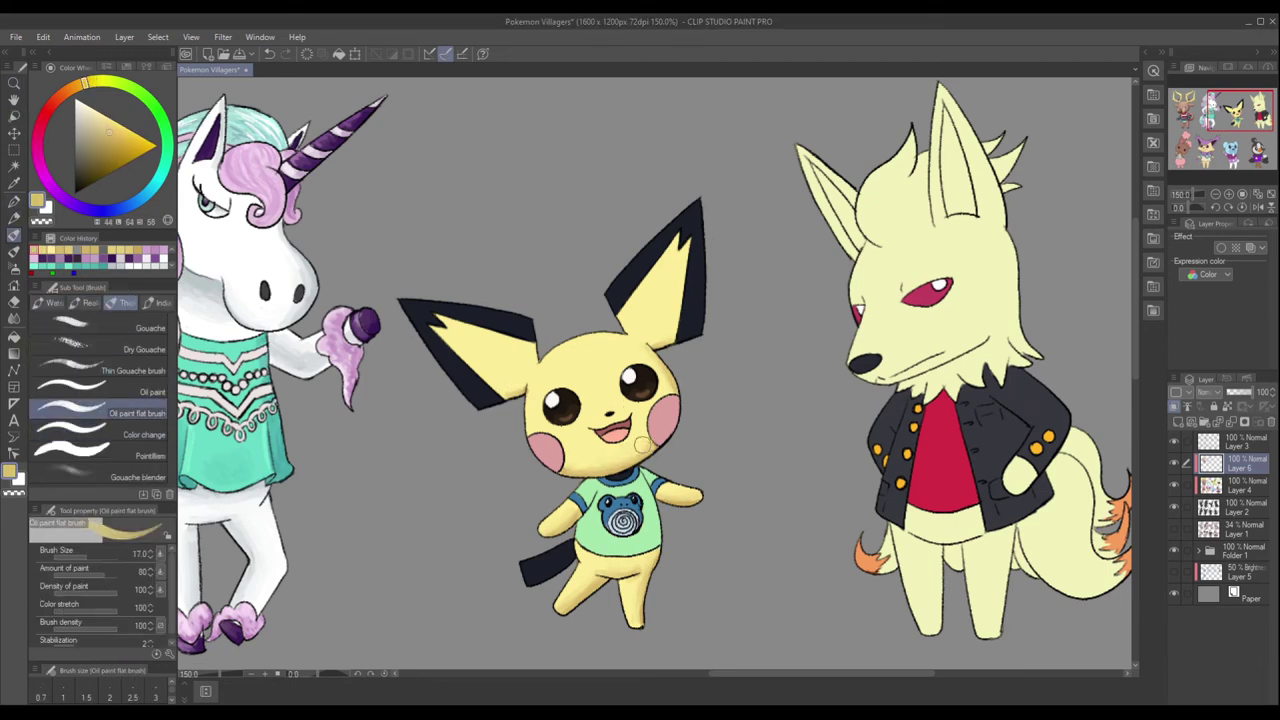
# Shade and lighten the Pichu's pink cheeks and paint pale yellow highlights on its head.
pyautogui.keyDown('alt'); pyautogui.click(655, 422); pyautogui.keyUp('alt')
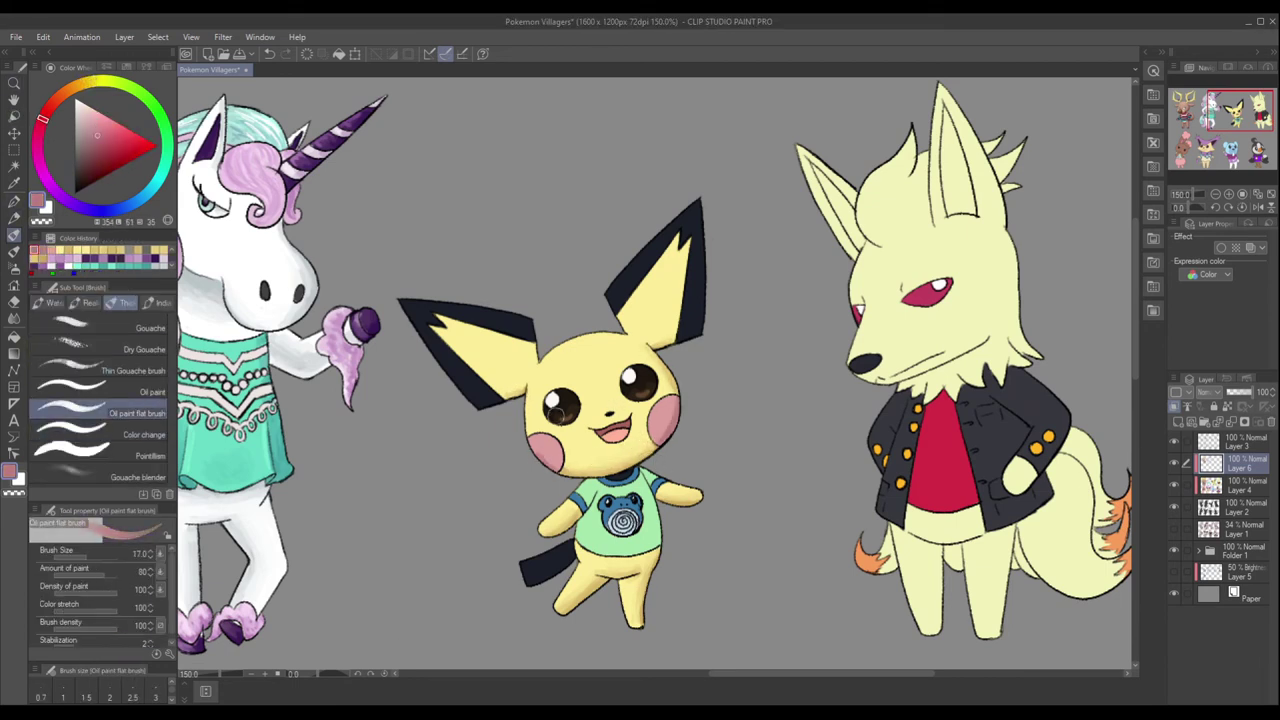
pyautogui.keyDown('alt'); pyautogui.click(688, 398); pyautogui.keyUp('alt')
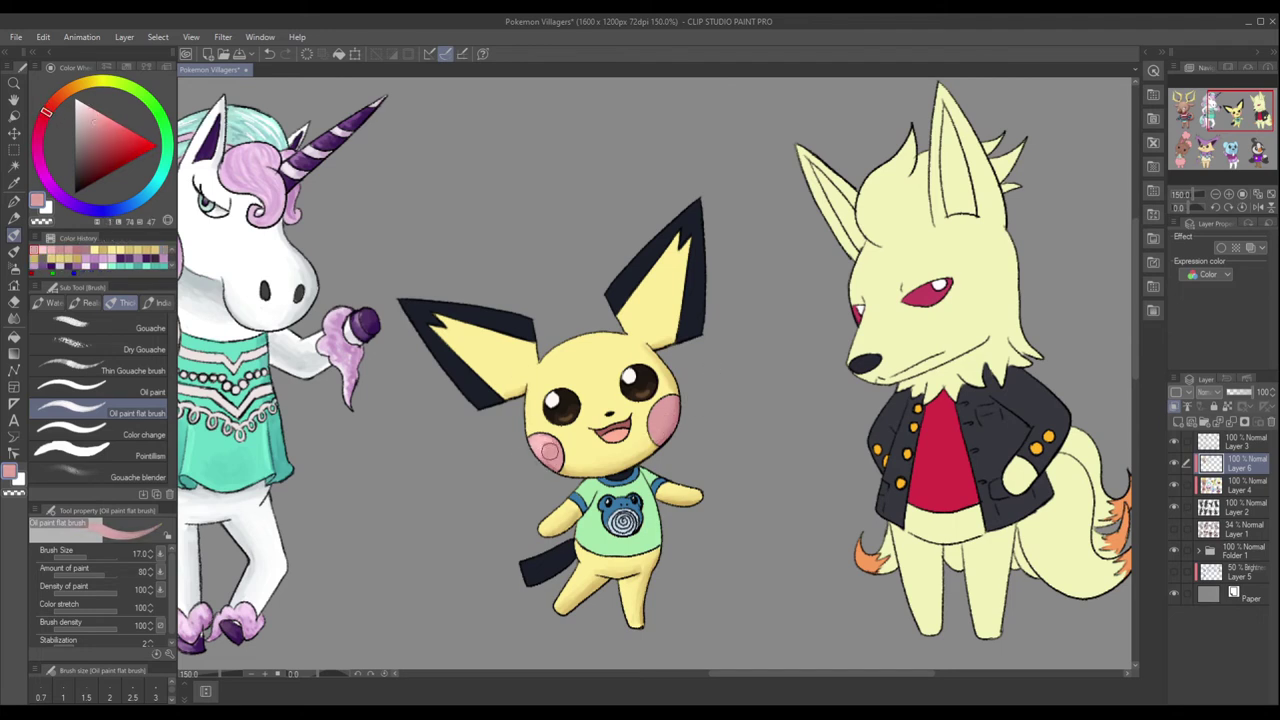
pyautogui.click(96, 85)
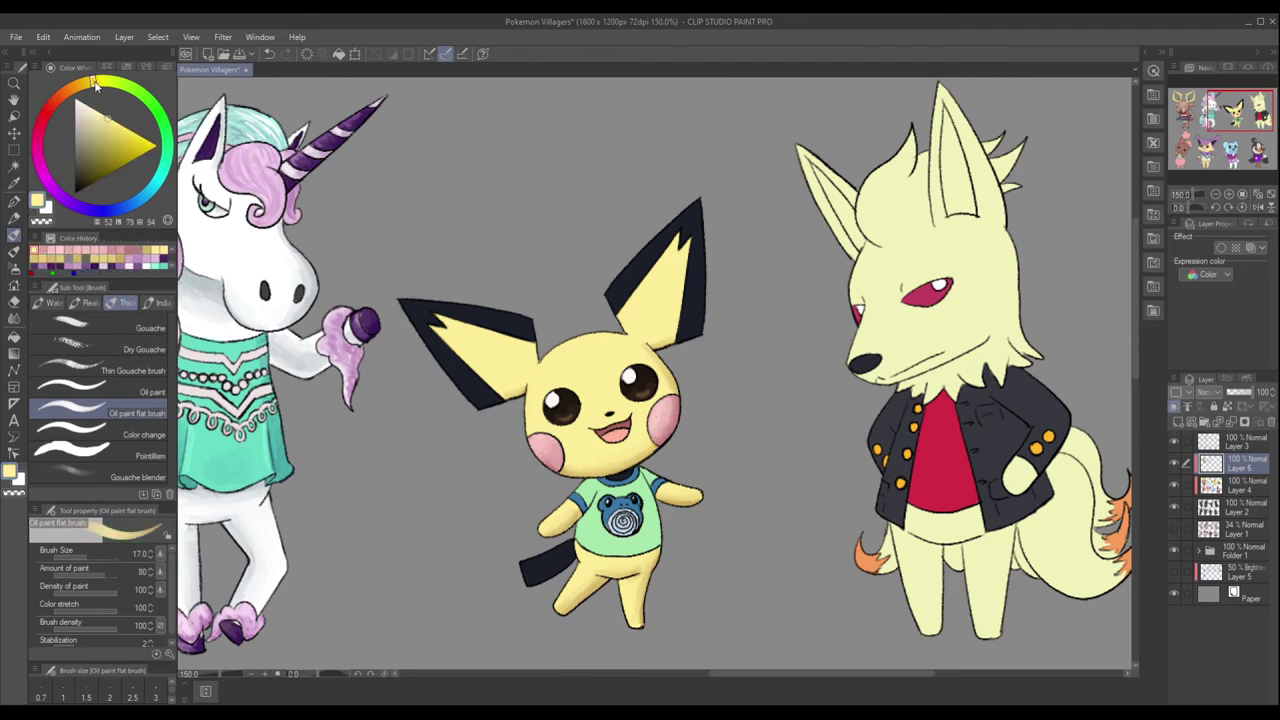
pyautogui.click(93, 106)
pyautogui.click(42, 248)
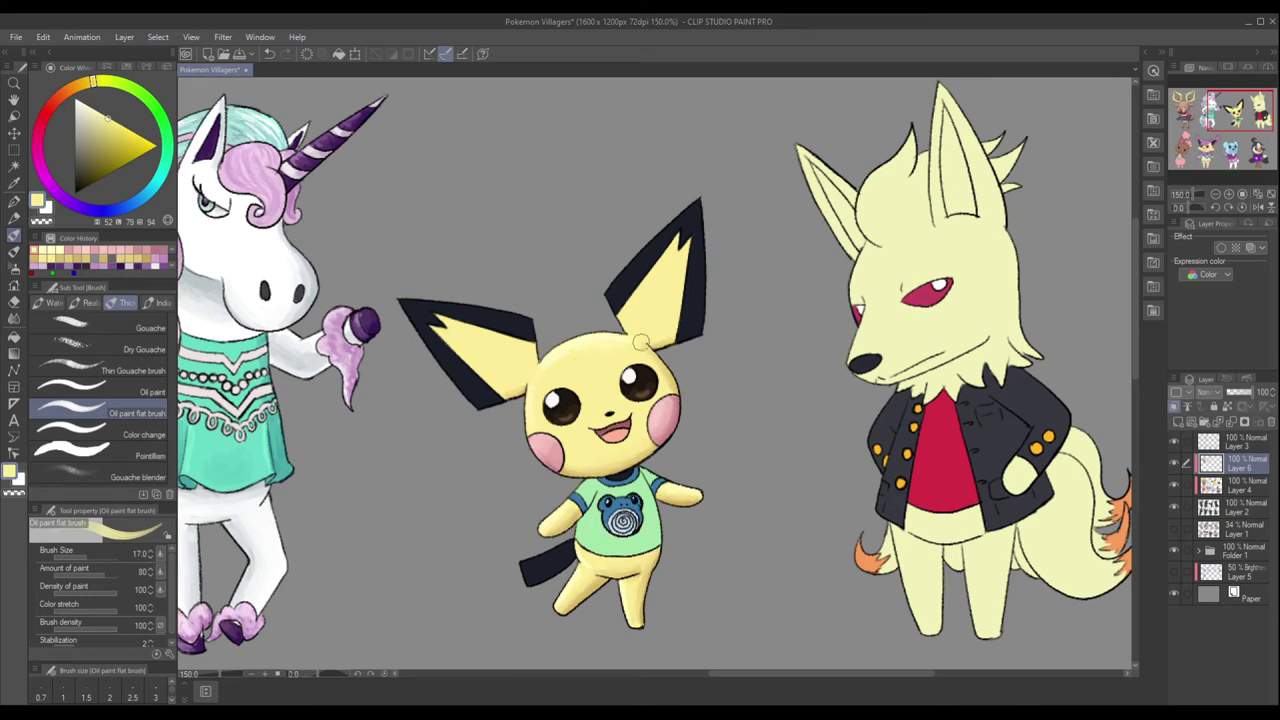
# Paint dark blue highlights and near-black shading on the Pichu's ear edges and tail.
pyautogui.keyDown('alt'); pyautogui.click(684, 206); pyautogui.keyUp('alt')
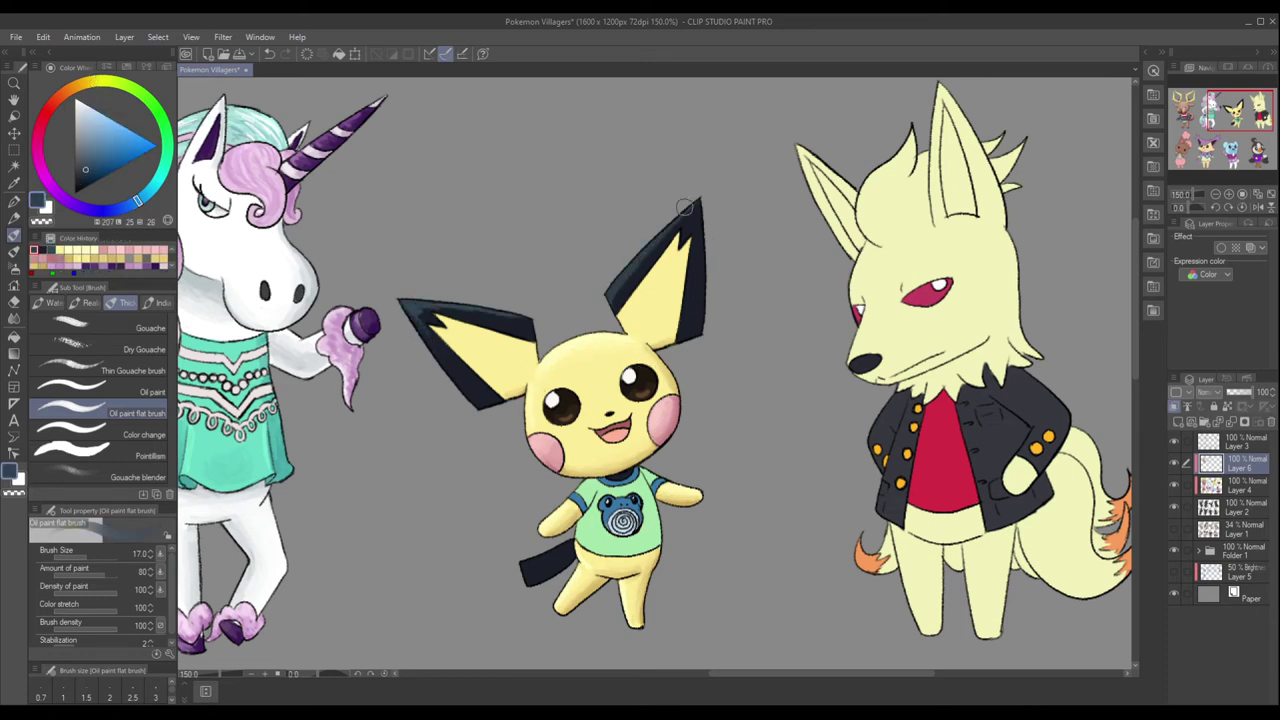
pyautogui.keyDown('alt'); pyautogui.click(470, 318); pyautogui.keyUp('alt')
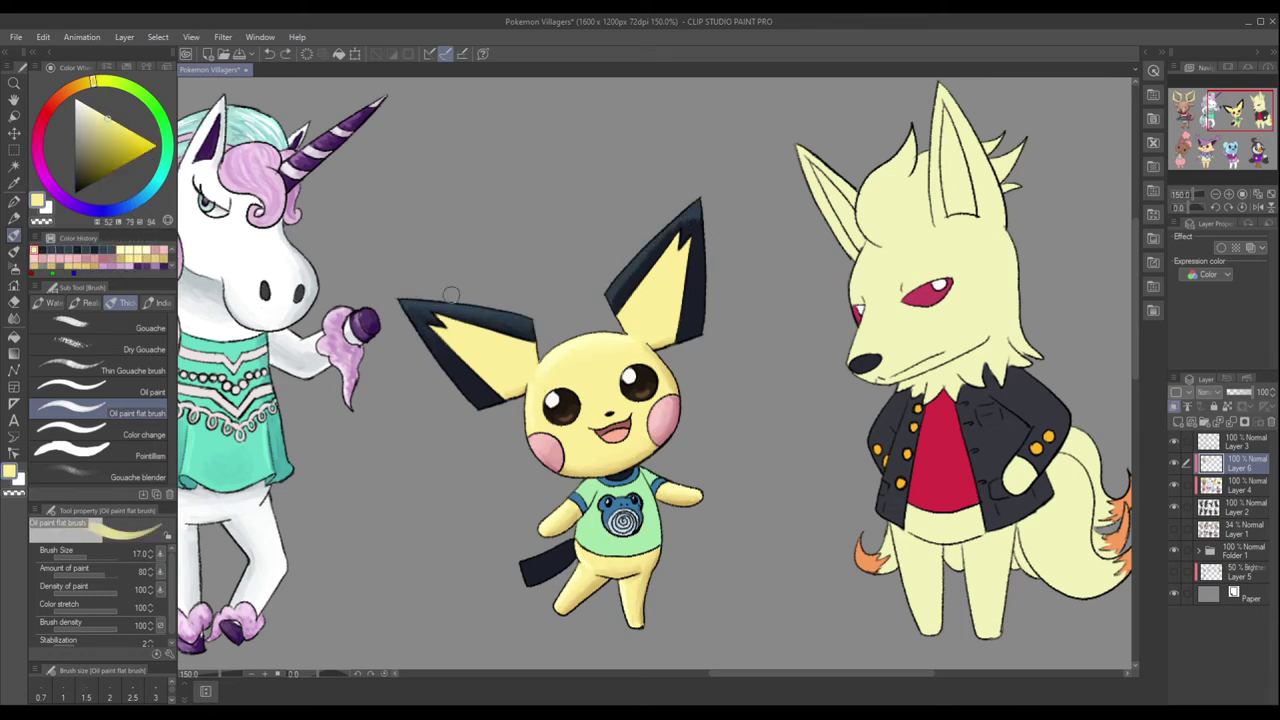
pyautogui.keyDown('alt'); pyautogui.click(683, 333); pyautogui.keyUp('alt')
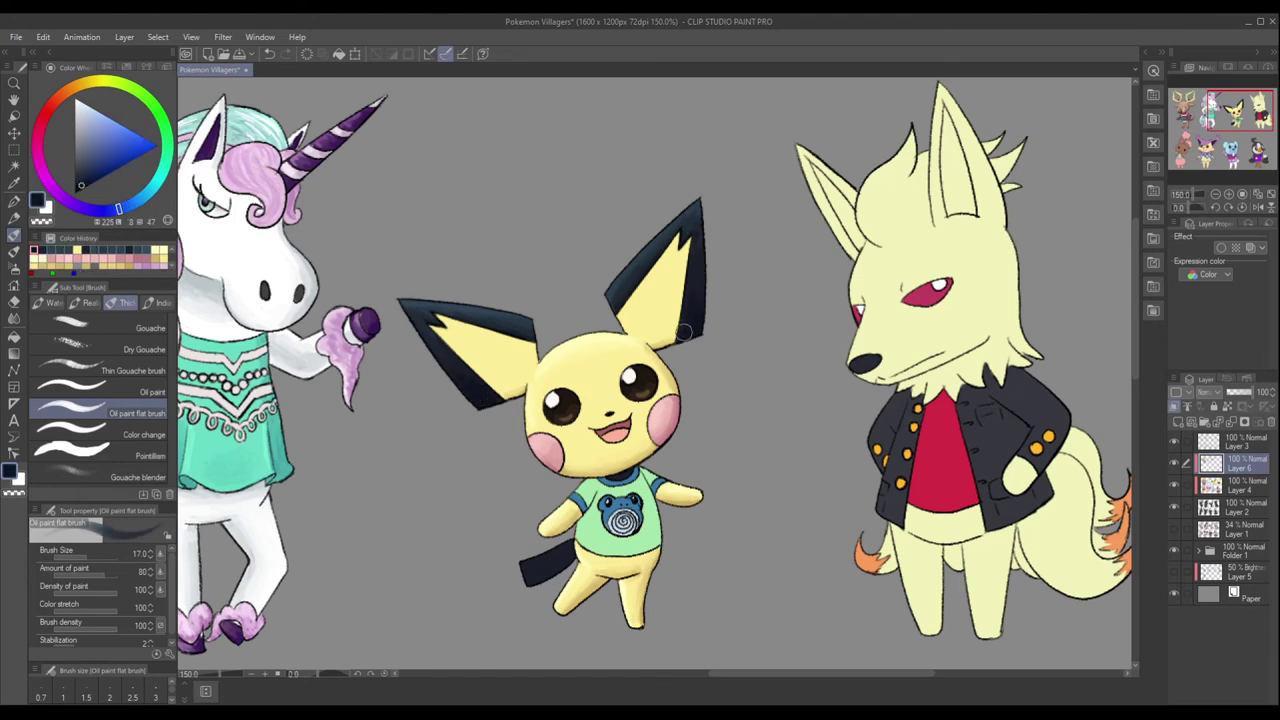
pyautogui.keyDown('alt'); pyautogui.click(540, 568); pyautogui.keyUp('alt')
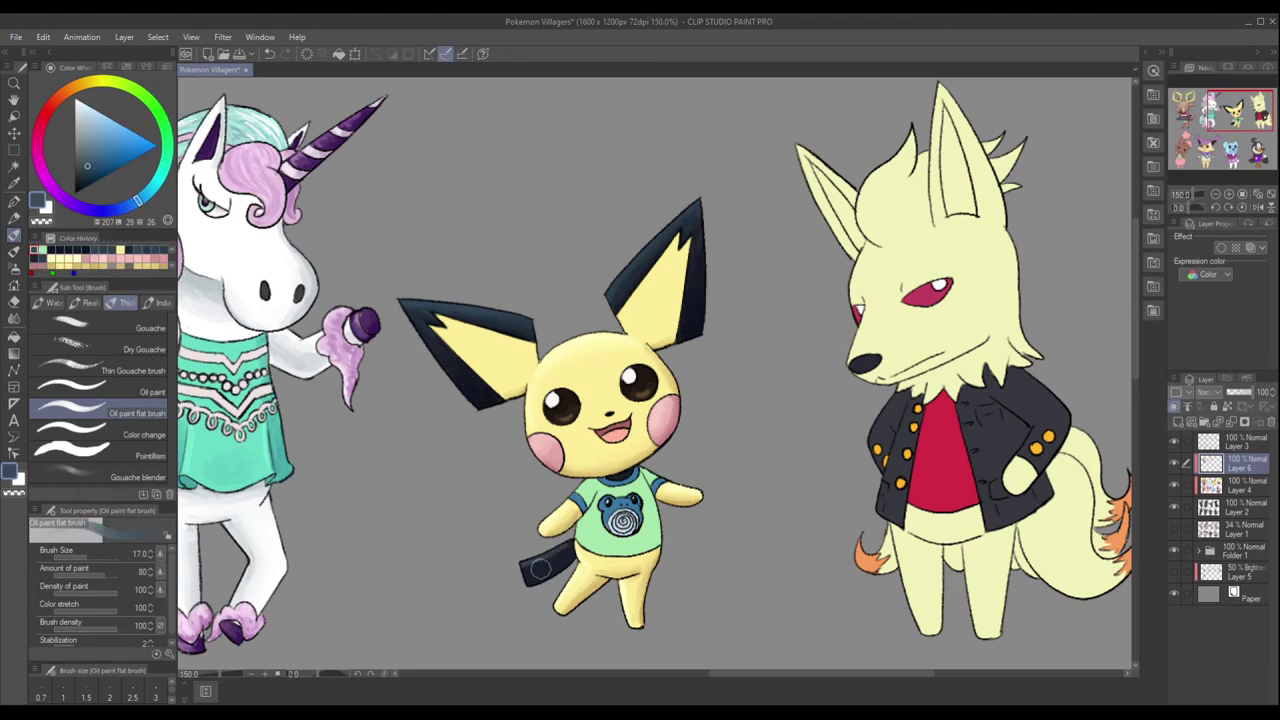
# Shade the Pichu's green shirt and add blue tones to its trim and the frog-like emblem.
pyautogui.keyDown('alt'); pyautogui.click(657, 434); pyautogui.keyUp('alt')
pyautogui.keyDown('alt'); pyautogui.click(595, 540); pyautogui.keyUp('alt')
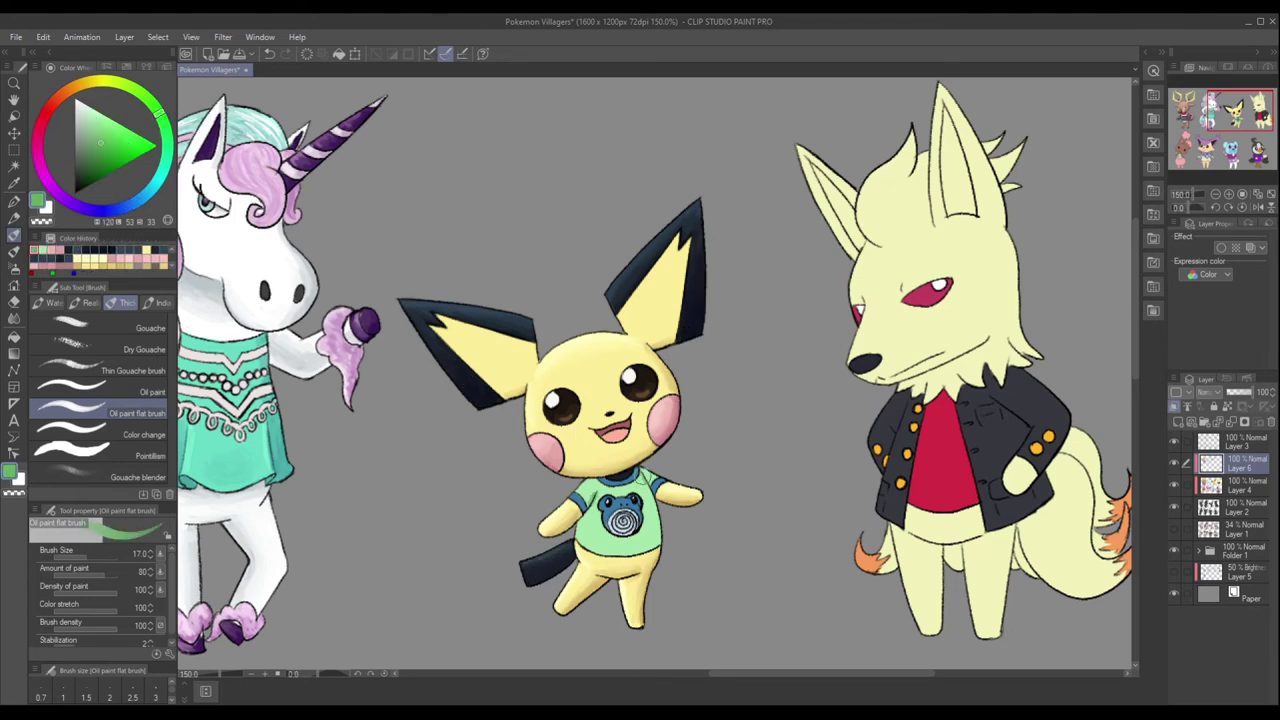
pyautogui.keyDown('alt'); pyautogui.click(588, 530); pyautogui.keyUp('alt')
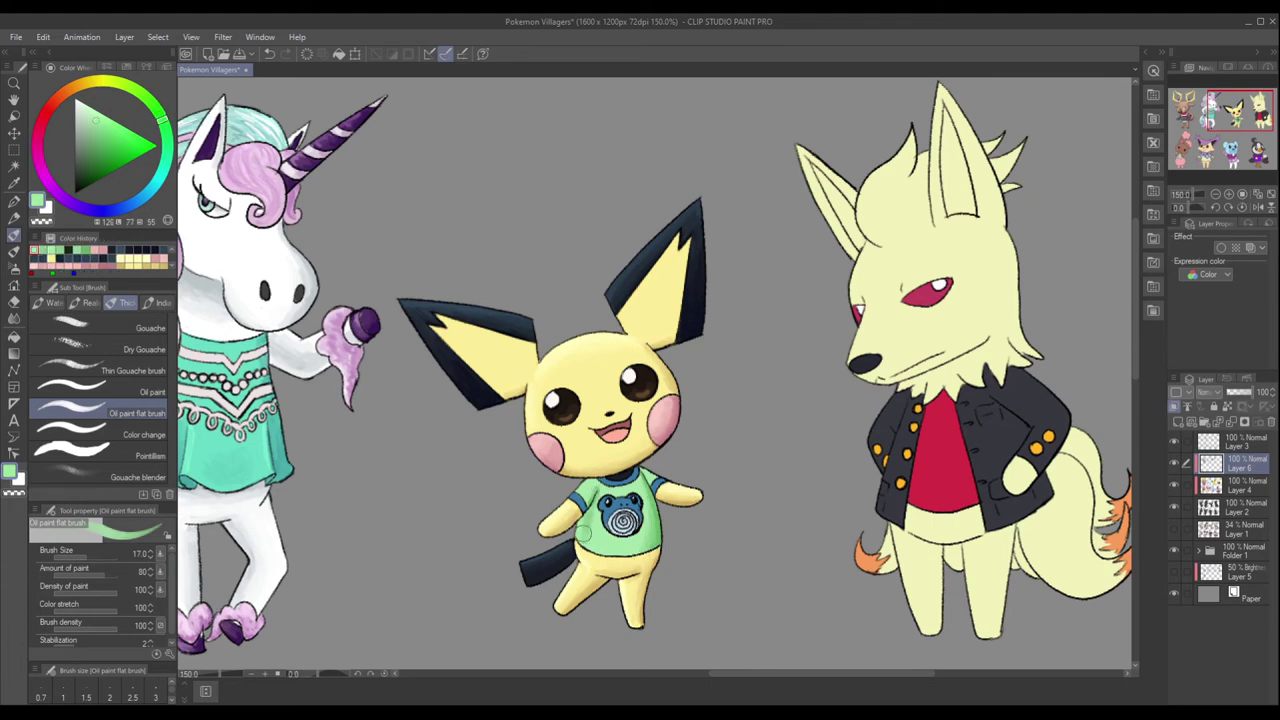
pyautogui.keyDown('alt'); pyautogui.click(583, 490); pyautogui.keyUp('alt')
pyautogui.keyDown('alt'); pyautogui.click(600, 515); pyautogui.keyUp('alt')
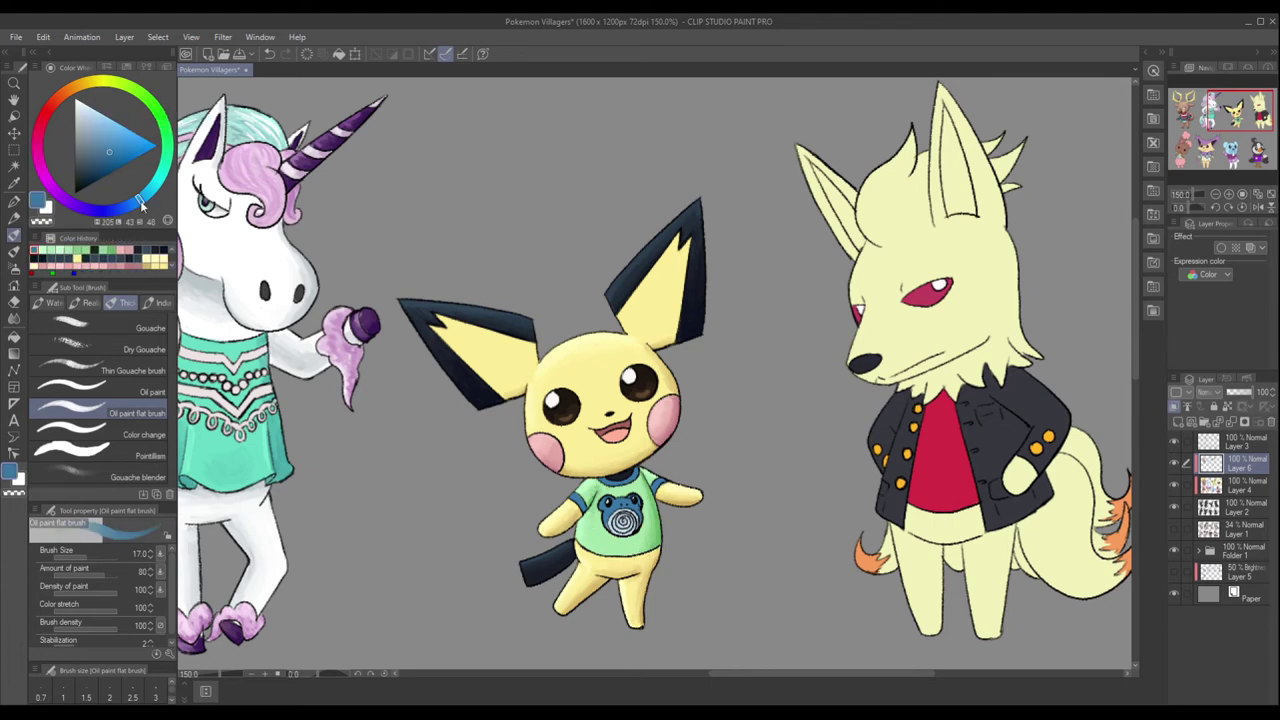
pyautogui.keyDown('alt'); pyautogui.click(622, 512); pyautogui.keyUp('alt')
pyautogui.keyDown('alt'); pyautogui.click(605, 505); pyautogui.keyUp('alt')
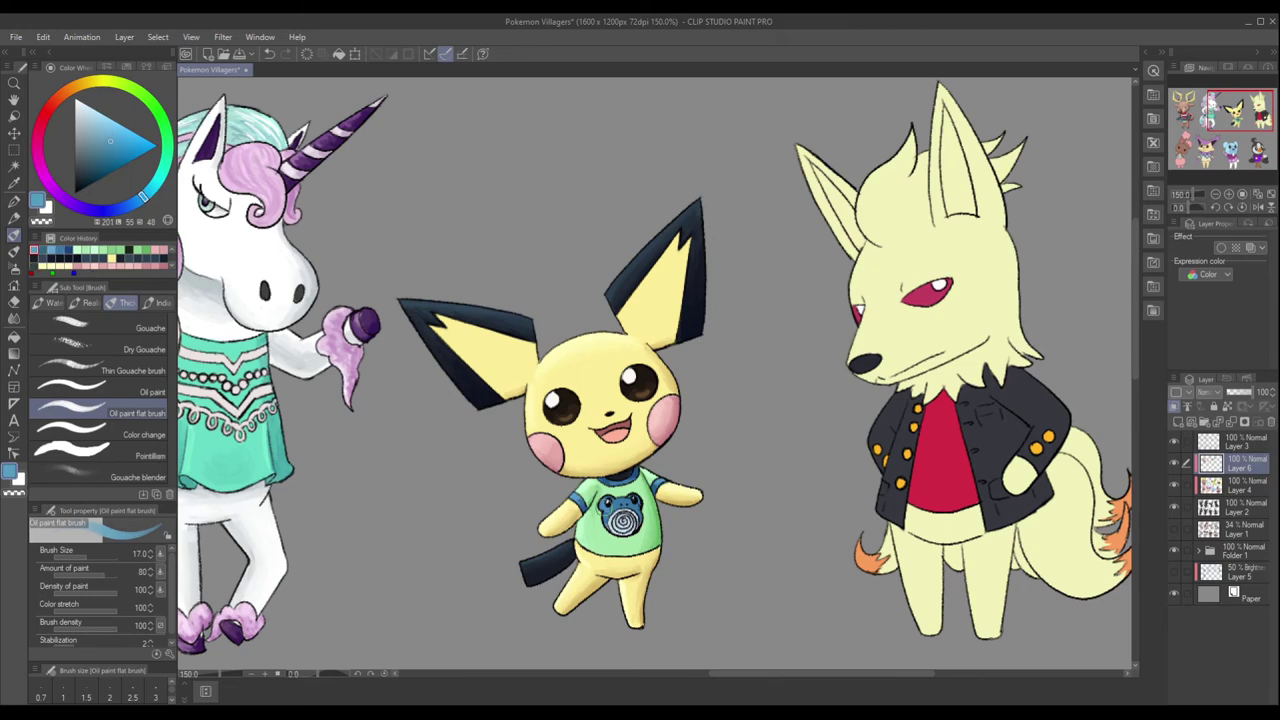
# Paint tan shadows on the fox's inner ears, hair tuft, neck fur, legs and tails.
pyautogui.scroll(-5, 610, 505)
pyautogui.scroll(6, 815, 440)
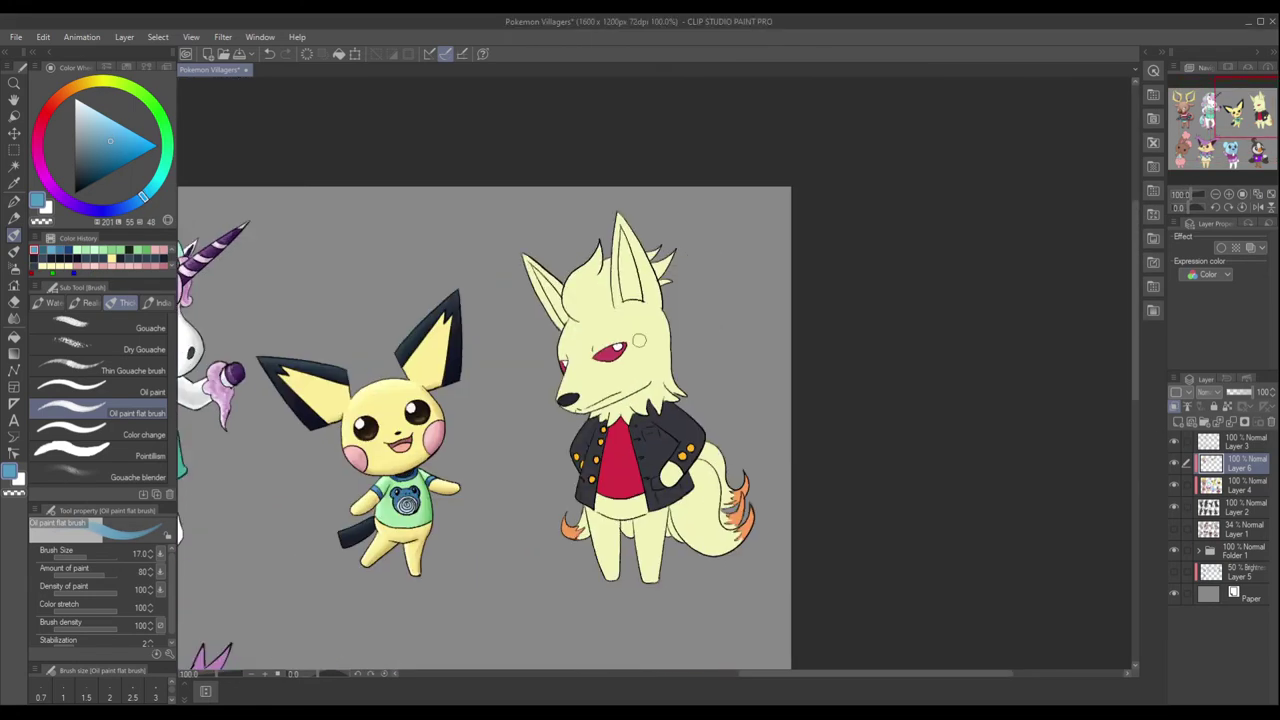
pyautogui.keyDown('alt'); pyautogui.click(580, 290); pyautogui.keyUp('alt')
pyautogui.moveTo(540, 420); pyautogui.dragTo(640, 390)
pyautogui.moveTo(690, 270); pyautogui.dragTo(662, 405)
pyautogui.moveTo(625, 155); pyautogui.dragTo(600, 255)
pyautogui.moveTo(460, 200); pyautogui.dragTo(515, 290)
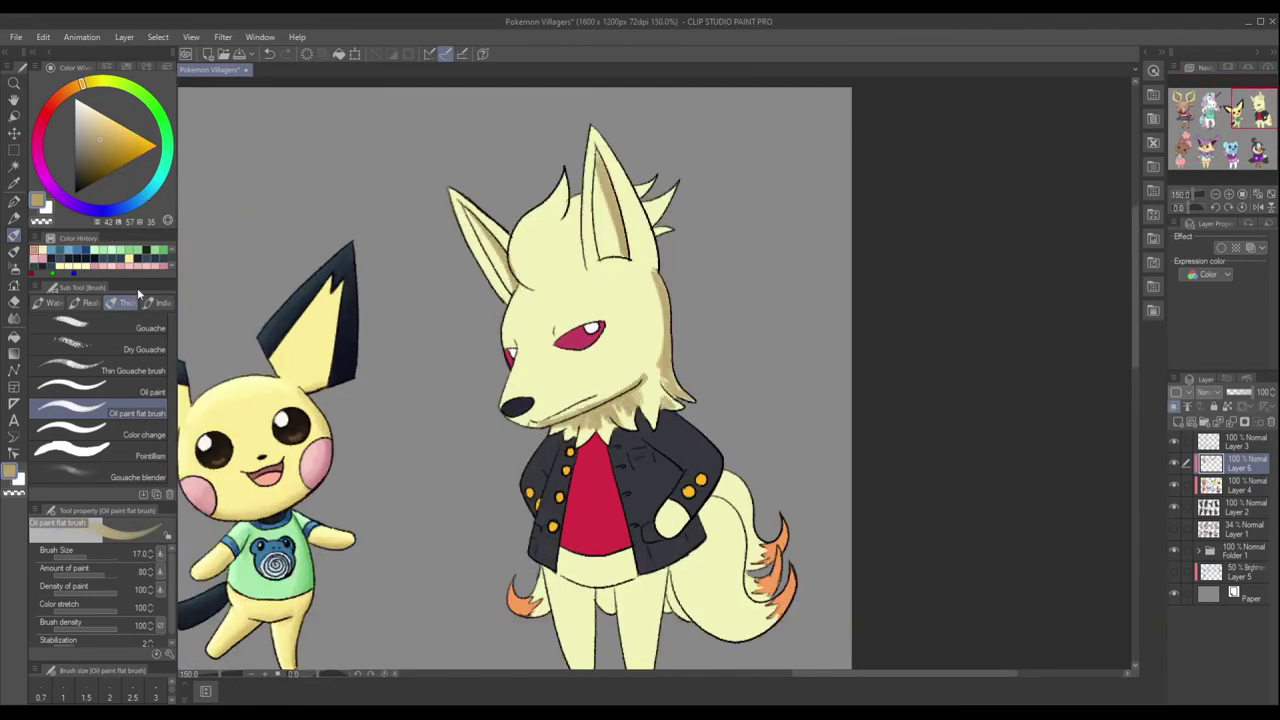
pyautogui.moveTo(627, 606)
pyautogui.mouseDown()
pyautogui.moveTo(691, 508)
pyautogui.moveTo(677, 480)
pyautogui.moveTo(724, 471)
pyautogui.moveTo(712, 512)
pyautogui.moveTo(613, 508)
pyautogui.moveTo(630, 488)
pyautogui.moveTo(638, 574)
pyautogui.mouseUp()
# Blend the tan shadows on the fox's belly, legs and tails into the cream fur.
pyautogui.keyDown('alt'); pyautogui.click(634, 513); pyautogui.keyUp('alt')
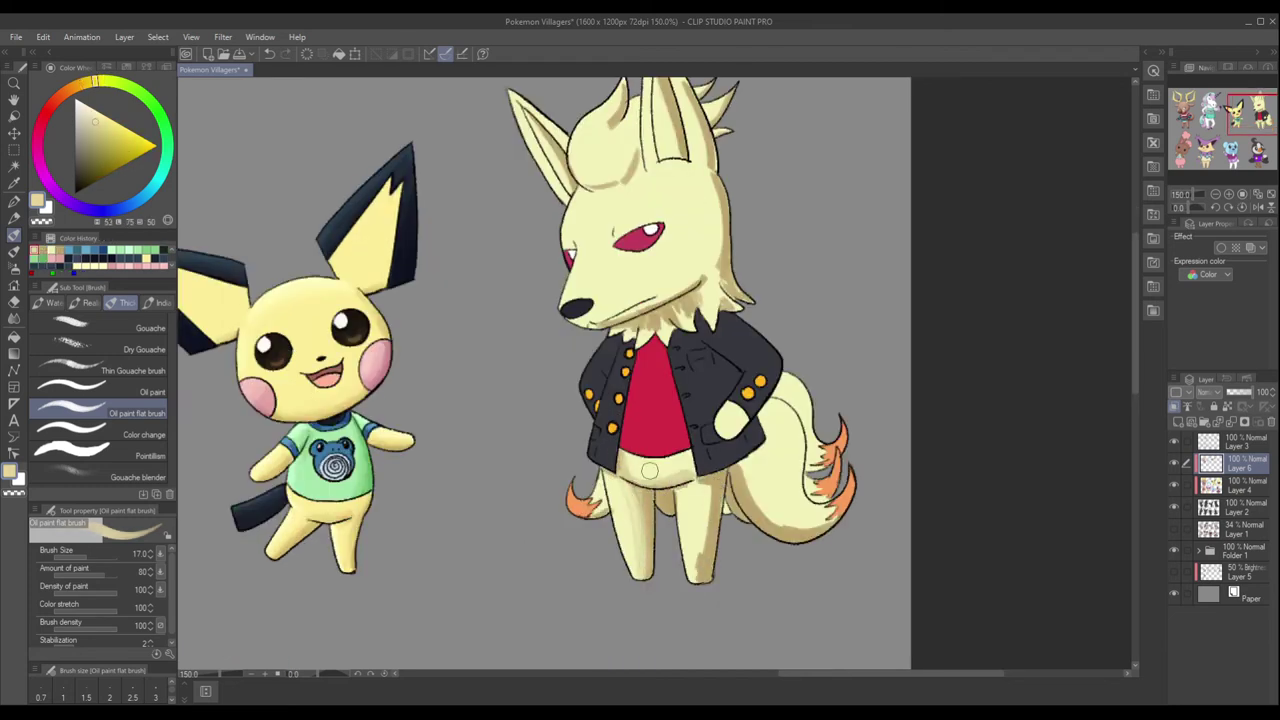
pyautogui.keyDown('alt'); pyautogui.click(660, 500); pyautogui.keyUp('alt')
pyautogui.moveTo(700, 485); pyautogui.dragTo(700, 582)
pyautogui.keyDown('alt'); pyautogui.click(690, 520); pyautogui.keyUp('alt')
pyautogui.keyDown('alt'); pyautogui.click(690, 577); pyautogui.keyUp('alt')
pyautogui.keyDown('alt'); pyautogui.click(777, 520); pyautogui.keyUp('alt')
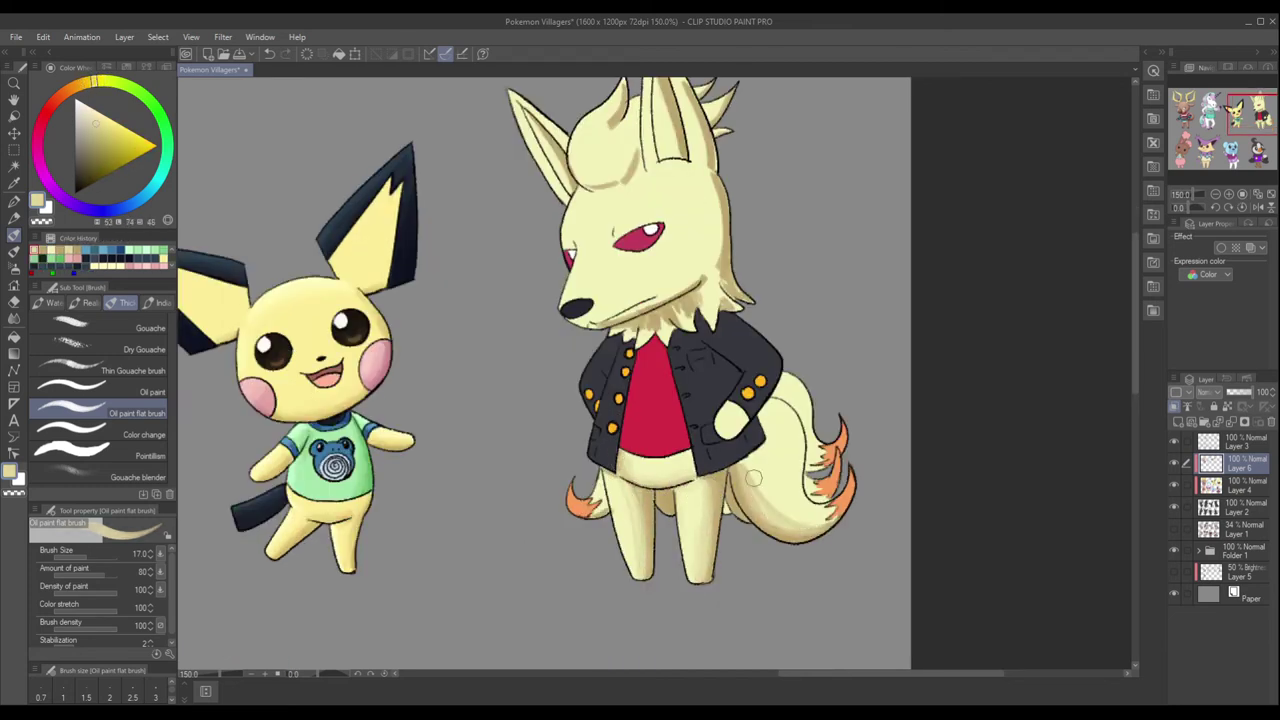
pyautogui.moveTo(760, 500)
pyautogui.mouseDown()
pyautogui.moveTo(610, 494)
pyautogui.moveTo(785, 480)
pyautogui.mouseUp()
pyautogui.keyDown('alt'); pyautogui.click(770, 500); pyautogui.keyUp('alt')
pyautogui.keyDown('alt'); pyautogui.click(785, 480); pyautogui.keyUp('alt')
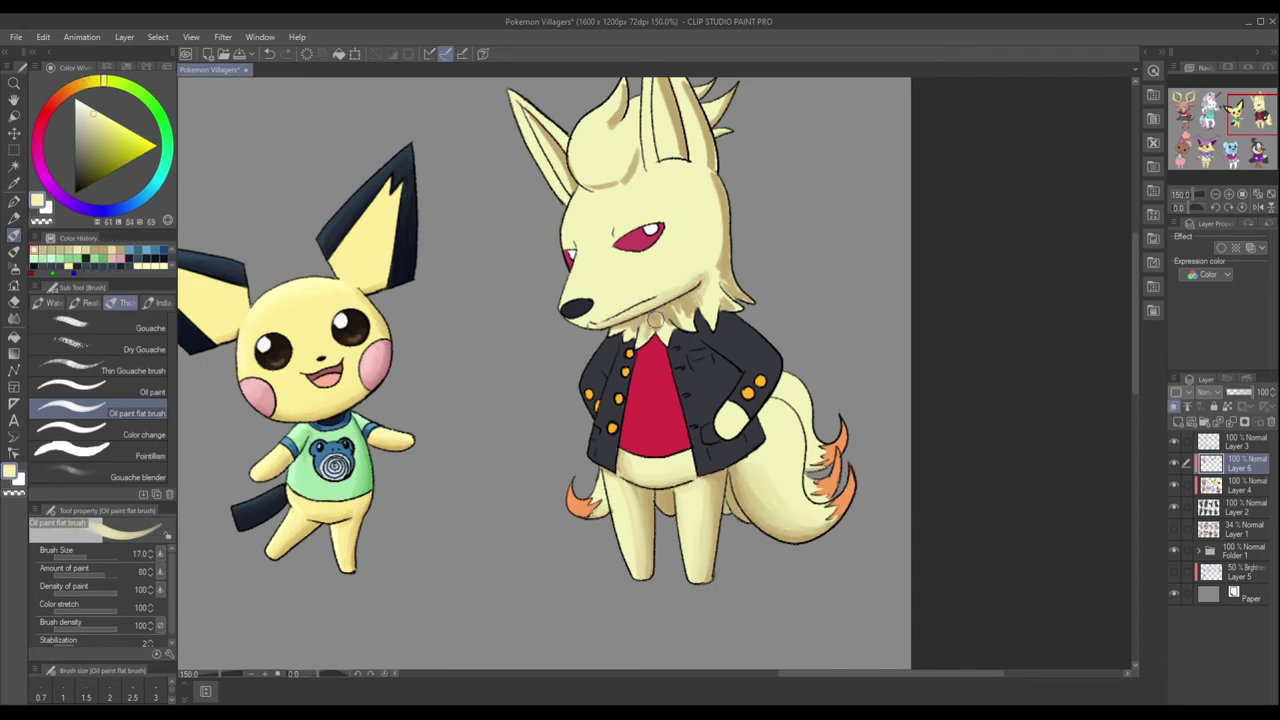
# Blend the tan shadows on the fox's neck fur, jaw and side of the head into the cream fur.
pyautogui.keyDown('alt'); pyautogui.click(680, 307); pyautogui.keyUp('alt')
pyautogui.keyDown('alt'); pyautogui.click(688, 283); pyautogui.keyUp('alt')
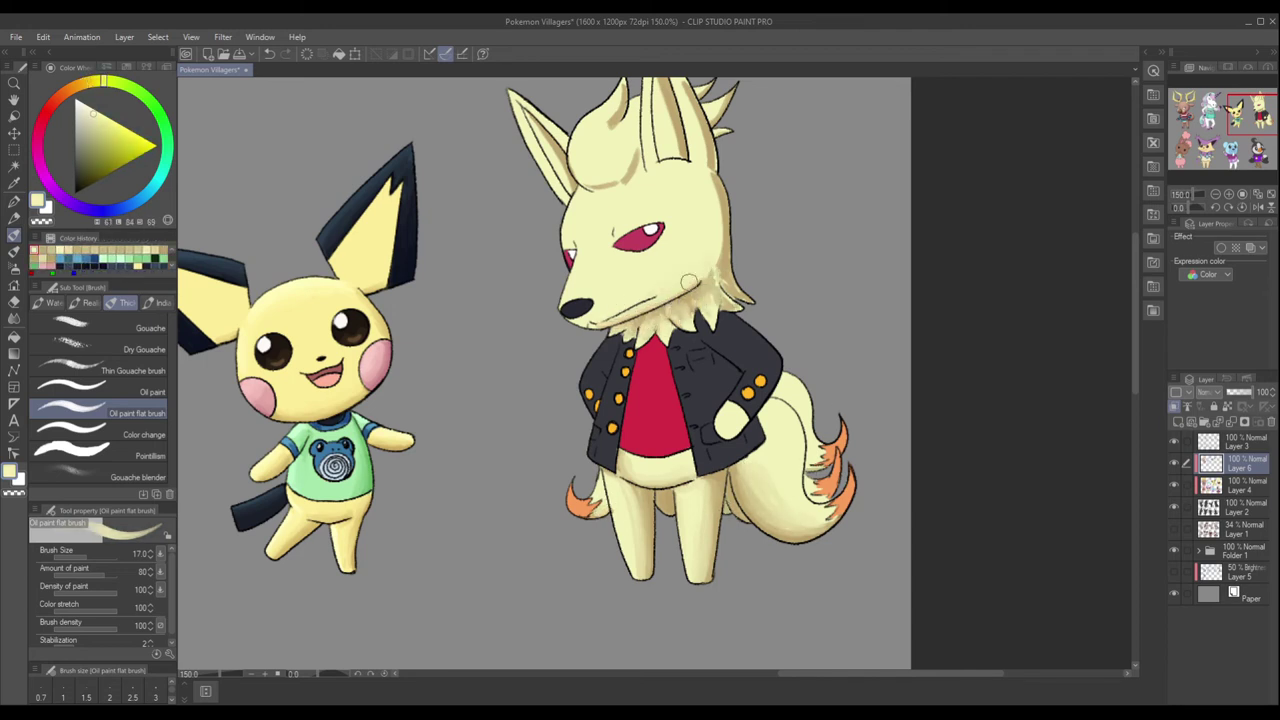
pyautogui.keyDown('alt'); pyautogui.click(705, 180); pyautogui.keyUp('alt')
pyautogui.keyDown('alt'); pyautogui.click(710, 182); pyautogui.keyUp('alt')
# Blend the tan shadows on the fox's hair tufts and both inner ears with sampled fur colours.
pyautogui.moveTo(712, 185); pyautogui.dragTo(626, 395)
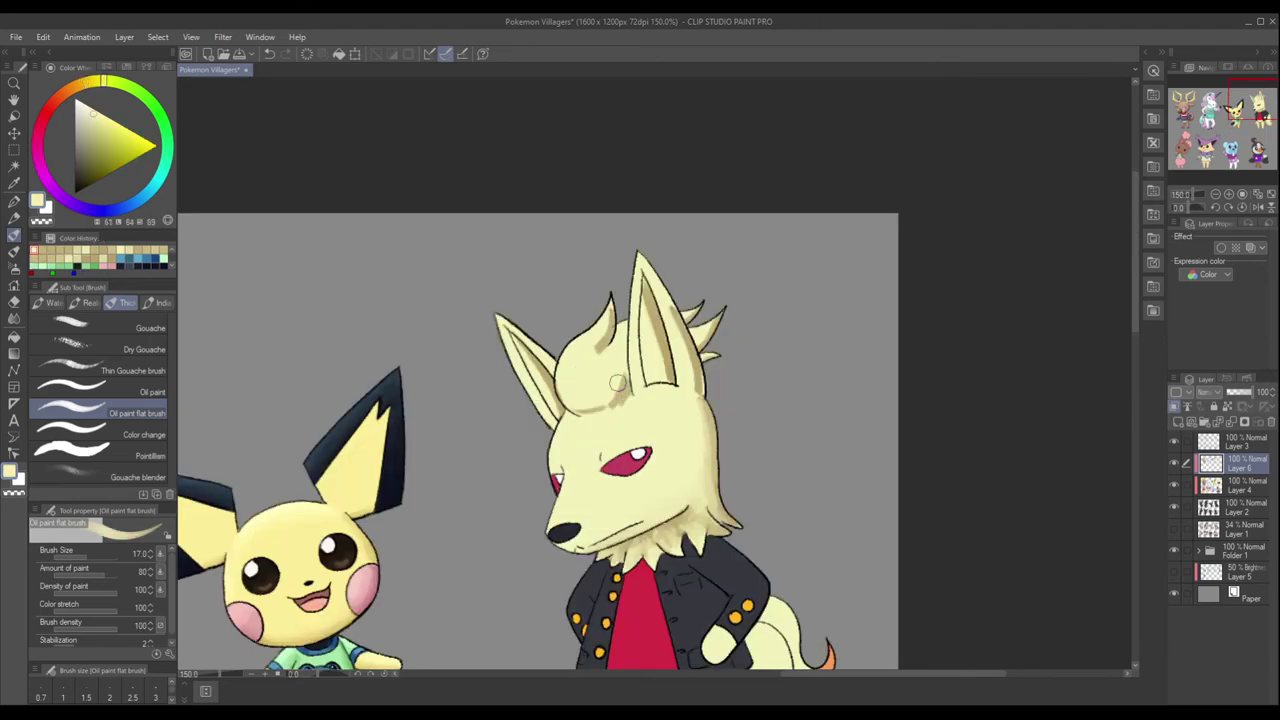
pyautogui.keyDown('alt'); pyautogui.click(626, 395); pyautogui.keyUp('alt')
pyautogui.keyDown('alt'); pyautogui.click(605, 410); pyautogui.keyUp('alt')
pyautogui.keyDown('alt'); pyautogui.click(650, 320); pyautogui.keyUp('alt')
pyautogui.keyDown('alt'); pyautogui.click(698, 386); pyautogui.keyUp('alt')
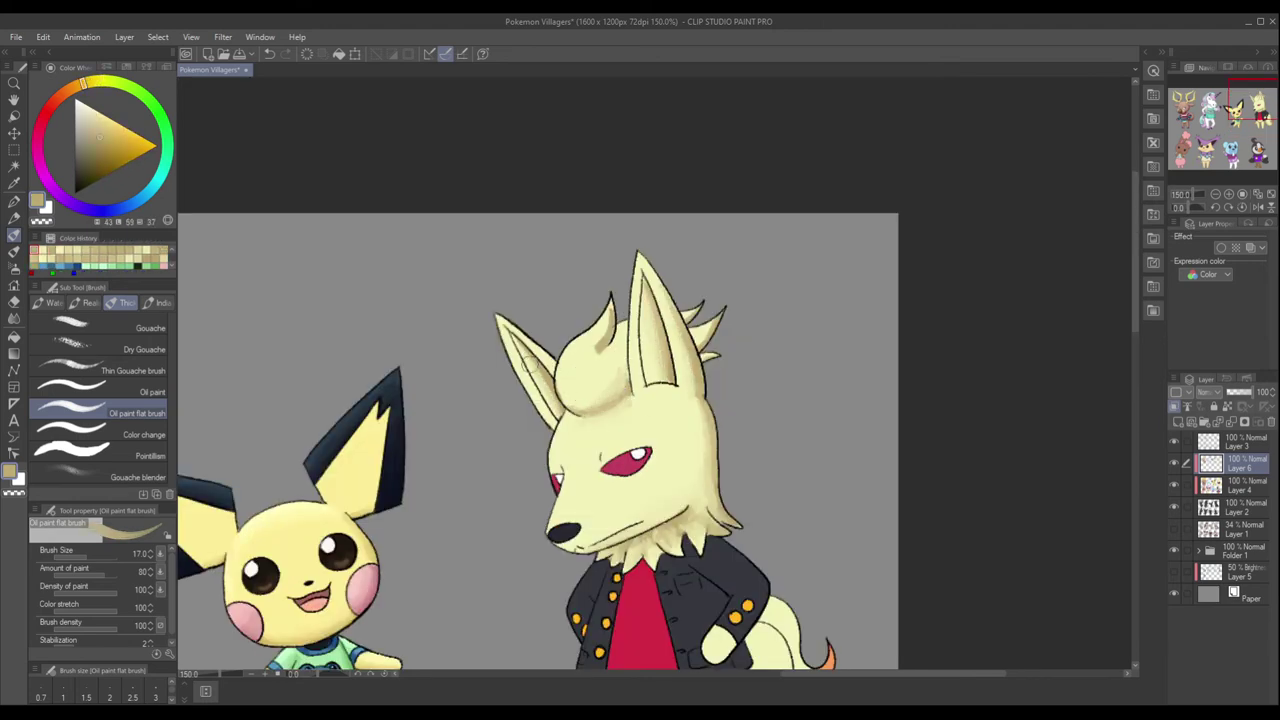
pyautogui.keyDown('alt'); pyautogui.click(598, 352); pyautogui.keyUp('alt')
pyautogui.keyDown('alt'); pyautogui.click(598, 352); pyautogui.keyUp('alt')
pyautogui.keyDown('alt'); pyautogui.click(710, 330); pyautogui.keyUp('alt')
# Brush sampled cream and off-white highlights onto the fox's fur, including the legs and tails.
pyautogui.keyDown('alt'); pyautogui.click(703, 486); pyautogui.keyUp('alt')
pyautogui.moveTo(595, 465)
pyautogui.mouseDown()
pyautogui.moveTo(583, 404)
pyautogui.moveTo(582, 450)
pyautogui.mouseUp()
pyautogui.keyDown('alt'); pyautogui.click(677, 443); pyautogui.keyUp('alt')
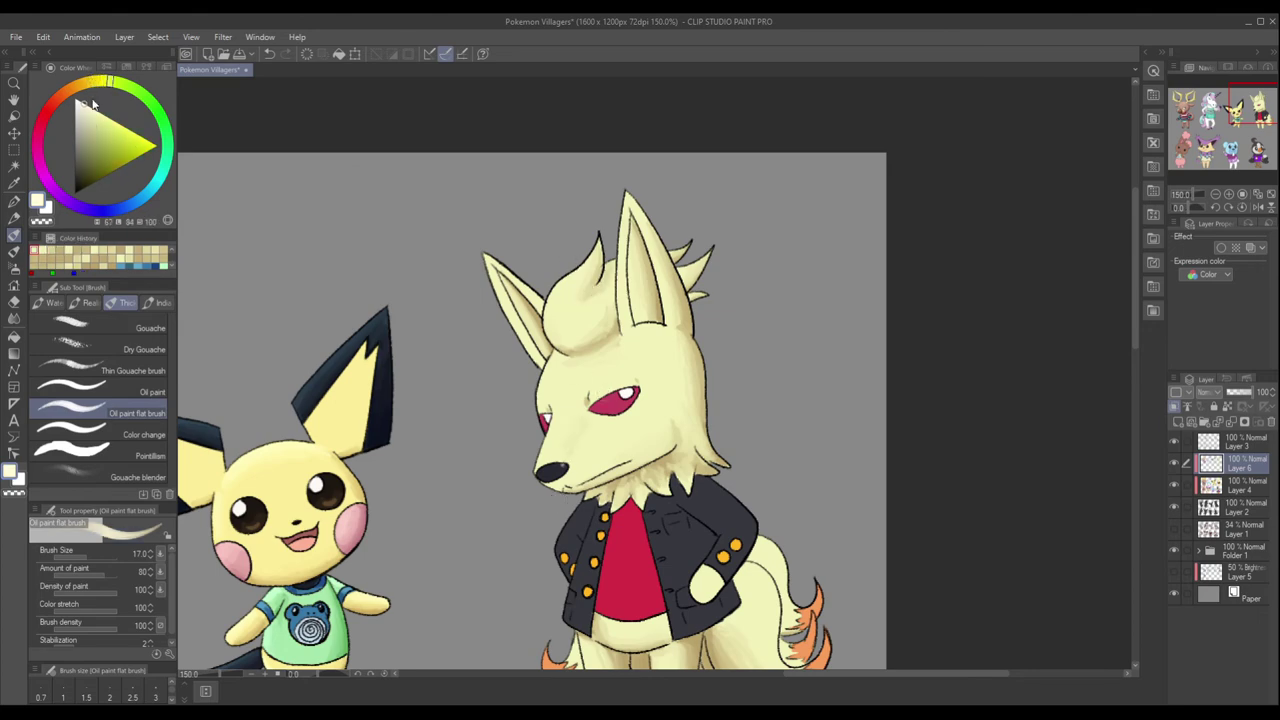
pyautogui.keyDown('alt'); pyautogui.click(497, 268); pyautogui.keyUp('alt')
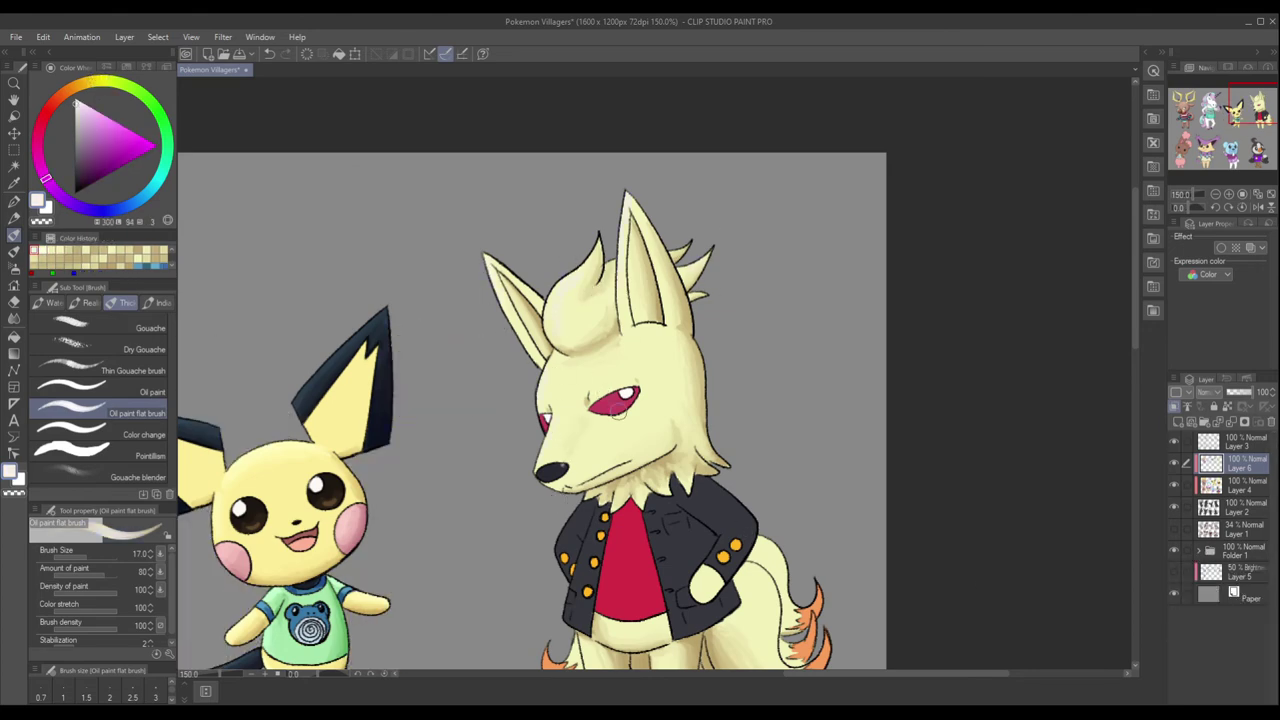
pyautogui.moveTo(619, 411); pyautogui.dragTo(579, 301)
pyautogui.keyDown('alt'); pyautogui.click(601, 286); pyautogui.keyUp('alt')
pyautogui.moveTo(482, 184); pyautogui.dragTo(442, 176)
# Paint the fox's nose with a size 3 brush and shade its eyes in dark magenta.
pyautogui.keyDown('alt'); pyautogui.click(540, 420); pyautogui.keyUp('alt')
pyautogui.click(156, 697)
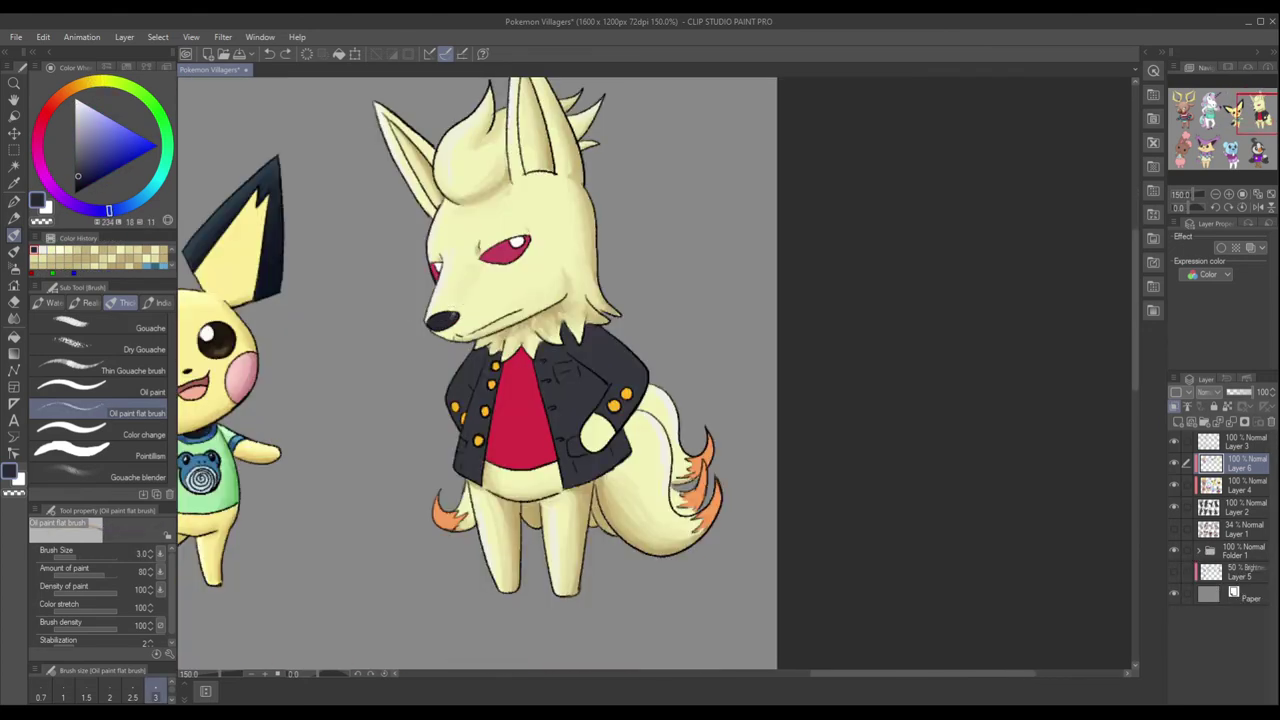
pyautogui.keyDown('alt'); pyautogui.click(495, 250); pyautogui.keyUp('alt')
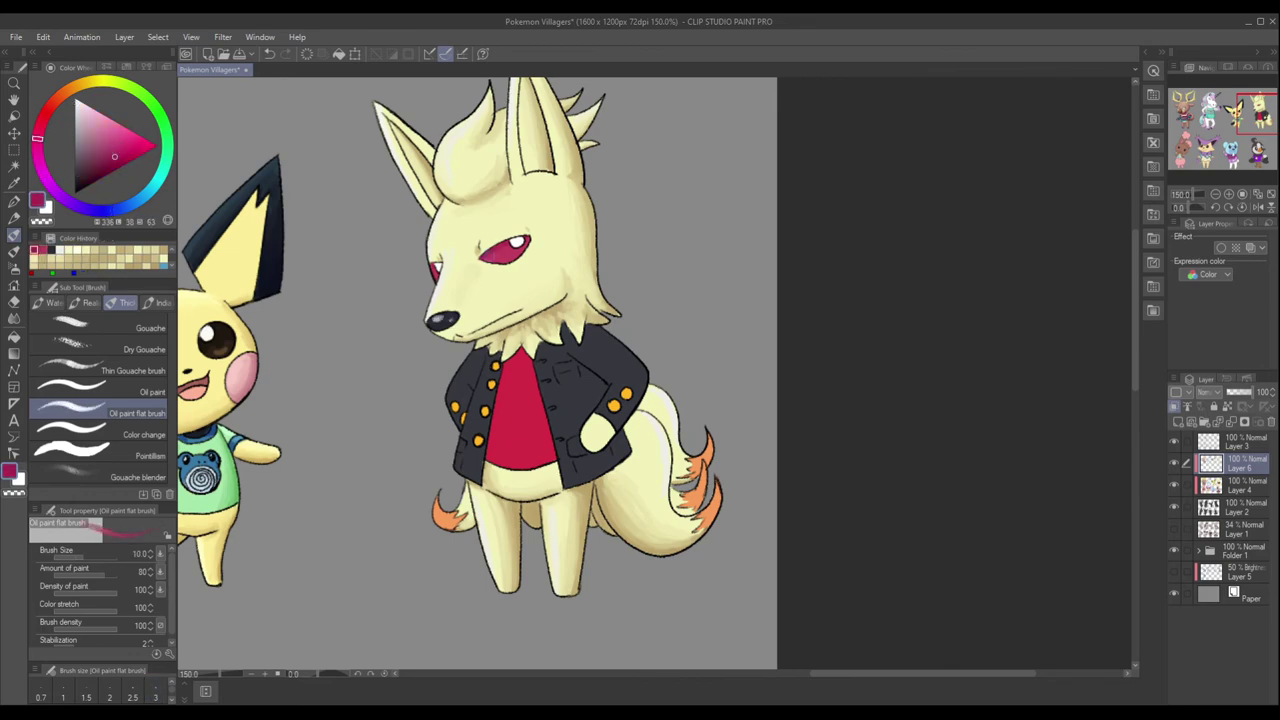
pyautogui.scroll(1, 609, 377)
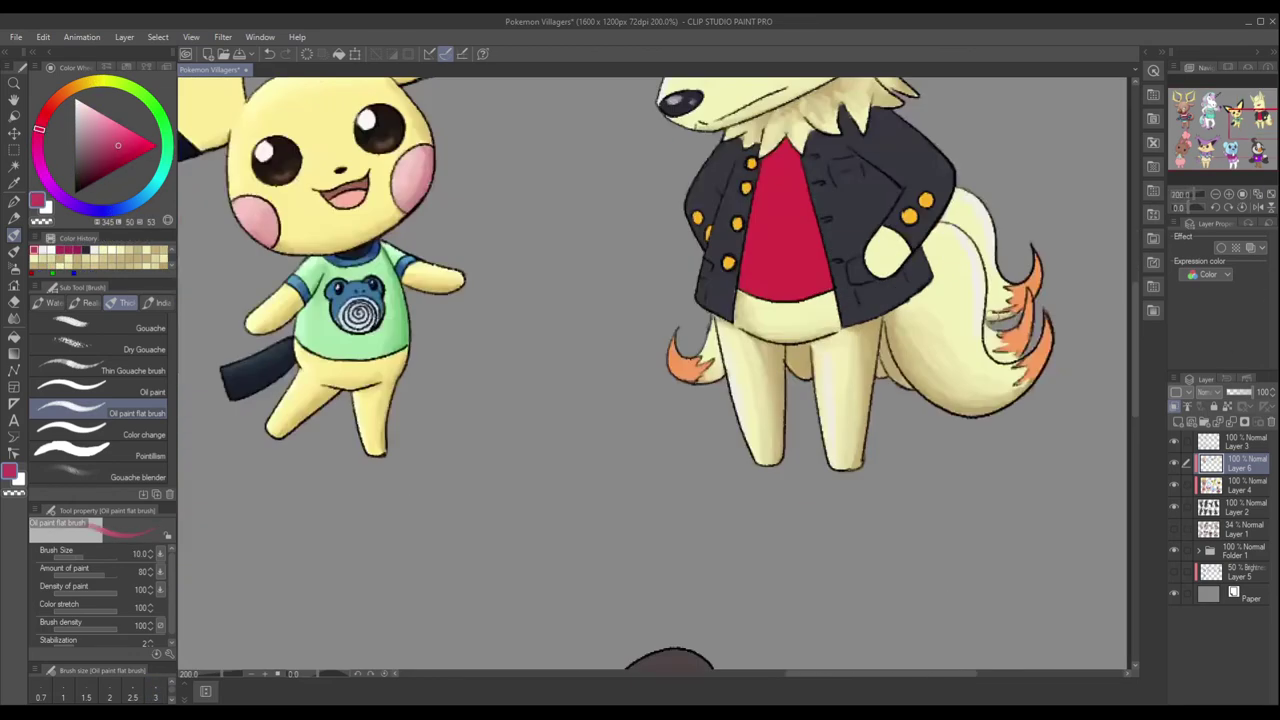
# Shade the fox's orange tail tips and paint dark navy shadows on the jacket's sleeve and lower hem.
pyautogui.keyDown('alt'); pyautogui.click(866, 302); pyautogui.keyUp('alt')
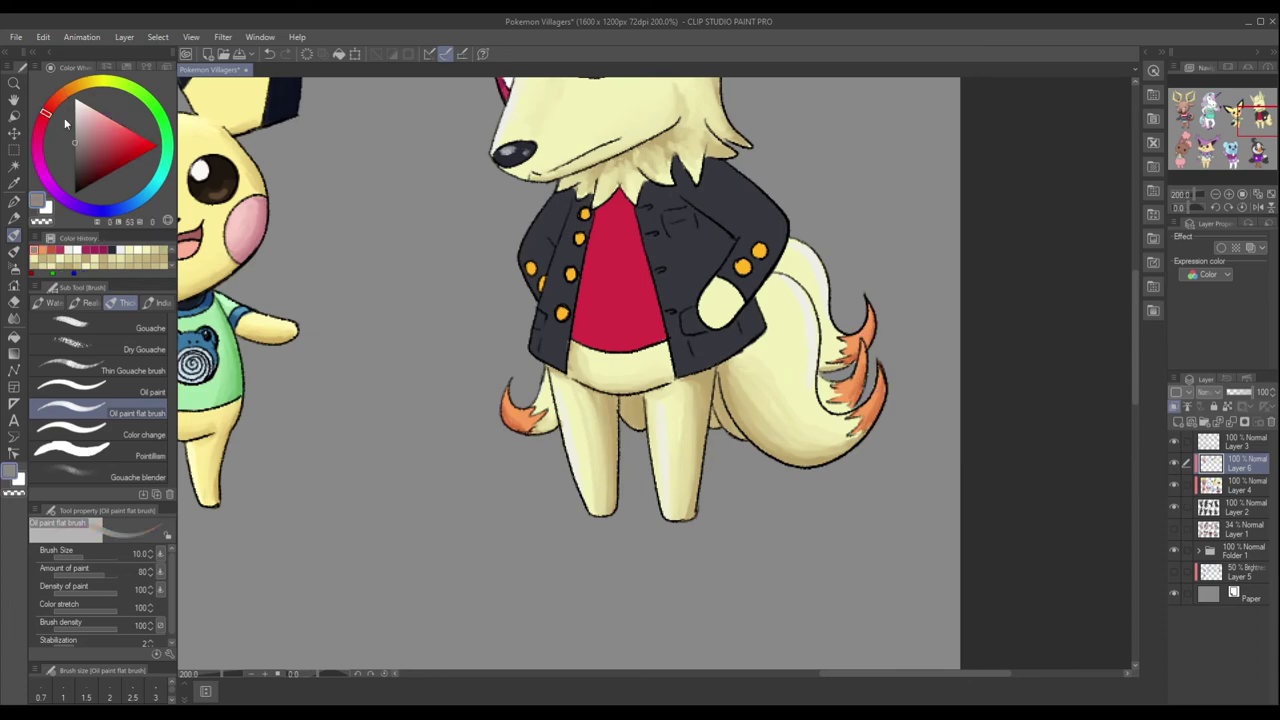
pyautogui.keyDown('alt'); pyautogui.click(686, 204); pyautogui.keyUp('alt')
pyautogui.moveTo(686, 204); pyautogui.dragTo(641, 302)
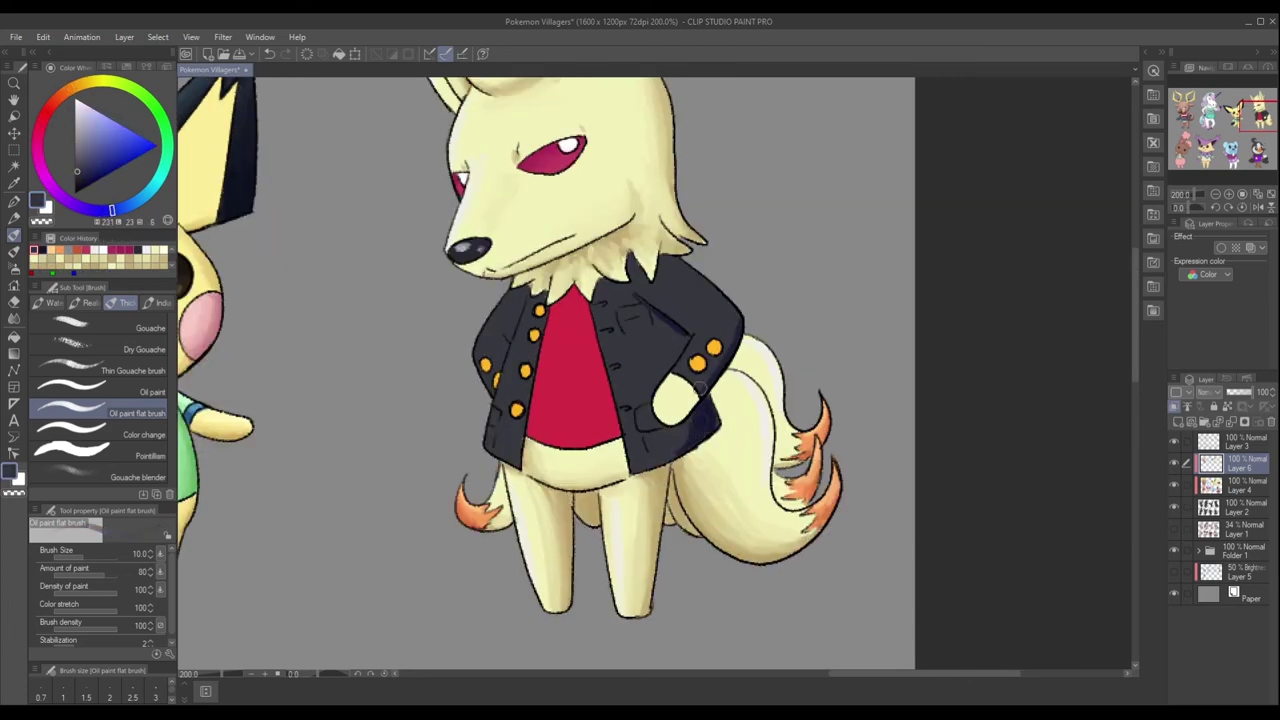
pyautogui.keyDown('alt'); pyautogui.click(641, 302); pyautogui.keyUp('alt')
pyautogui.scroll(-5, 716, 408)
pyautogui.scroll(5, 720, 409)
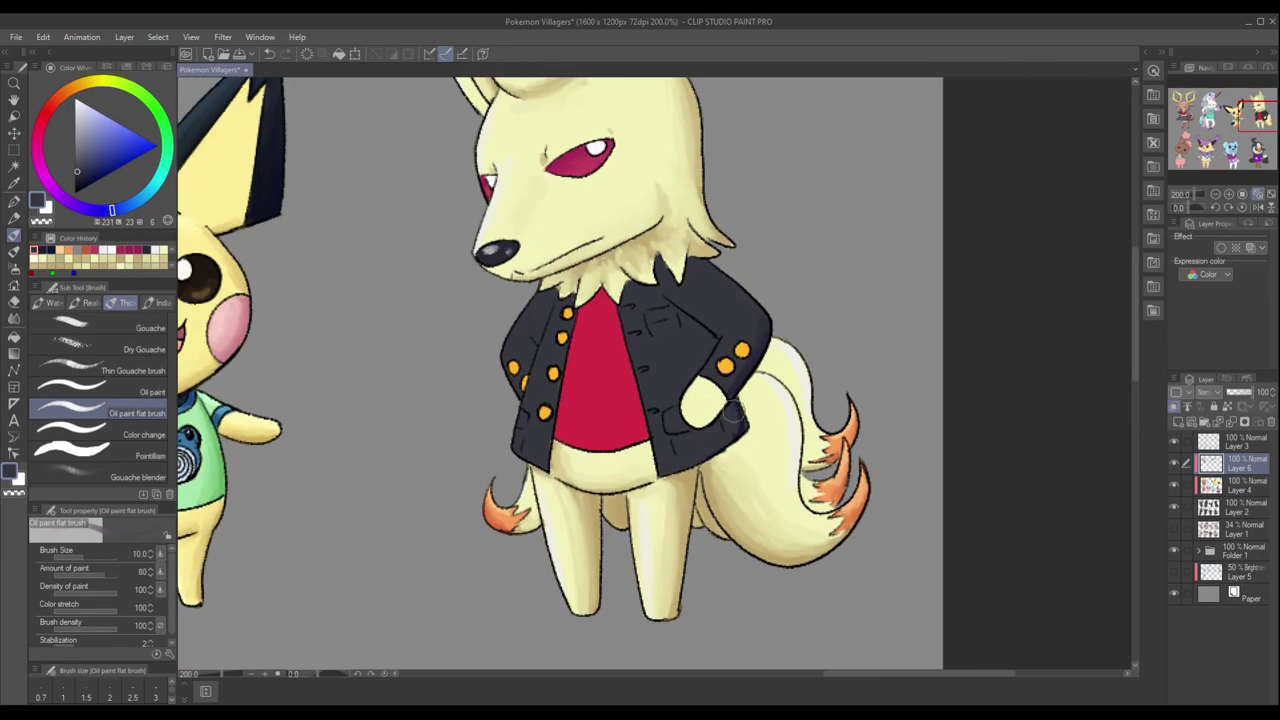
# Shade the fox's red shirt with dark crimson along the jacket edge and blend the hand with sampled cream.
pyautogui.keyDown('alt'); pyautogui.click(625, 290); pyautogui.keyUp('alt')
pyautogui.keyDown('alt'); pyautogui.click(586, 312); pyautogui.keyUp('alt')
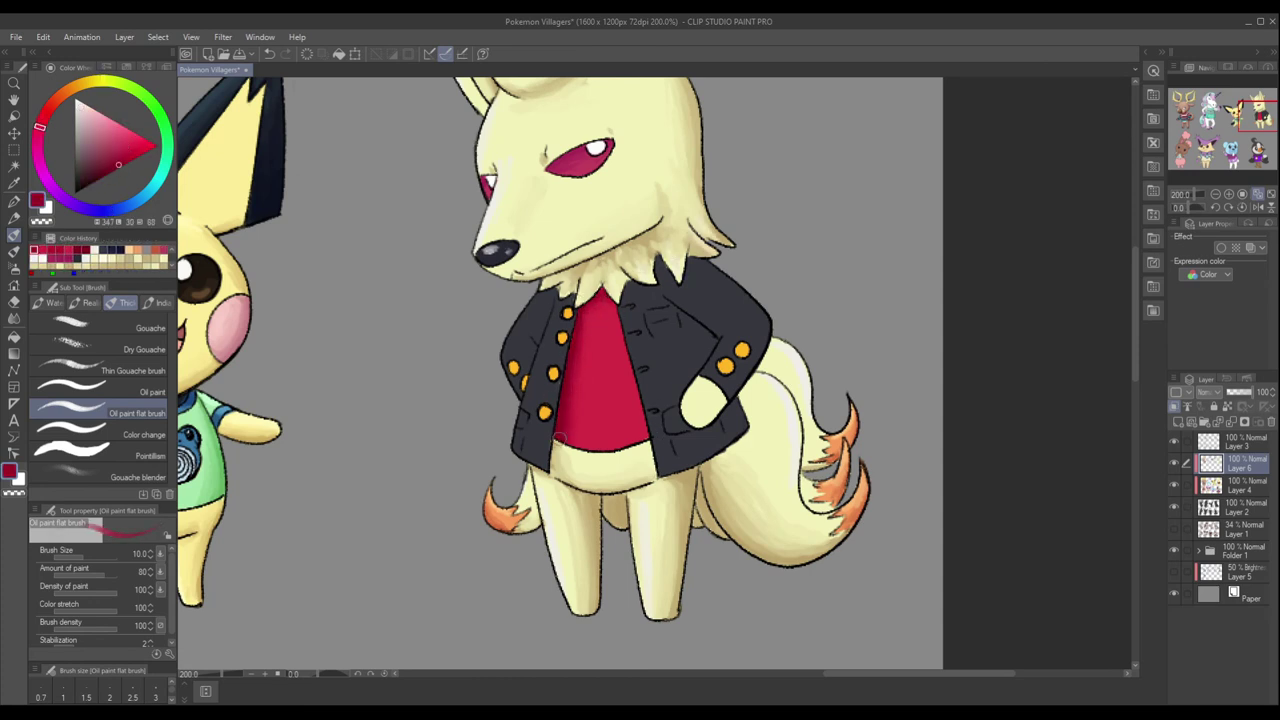
pyautogui.keyDown('alt'); pyautogui.click(698, 404); pyautogui.keyUp('alt')
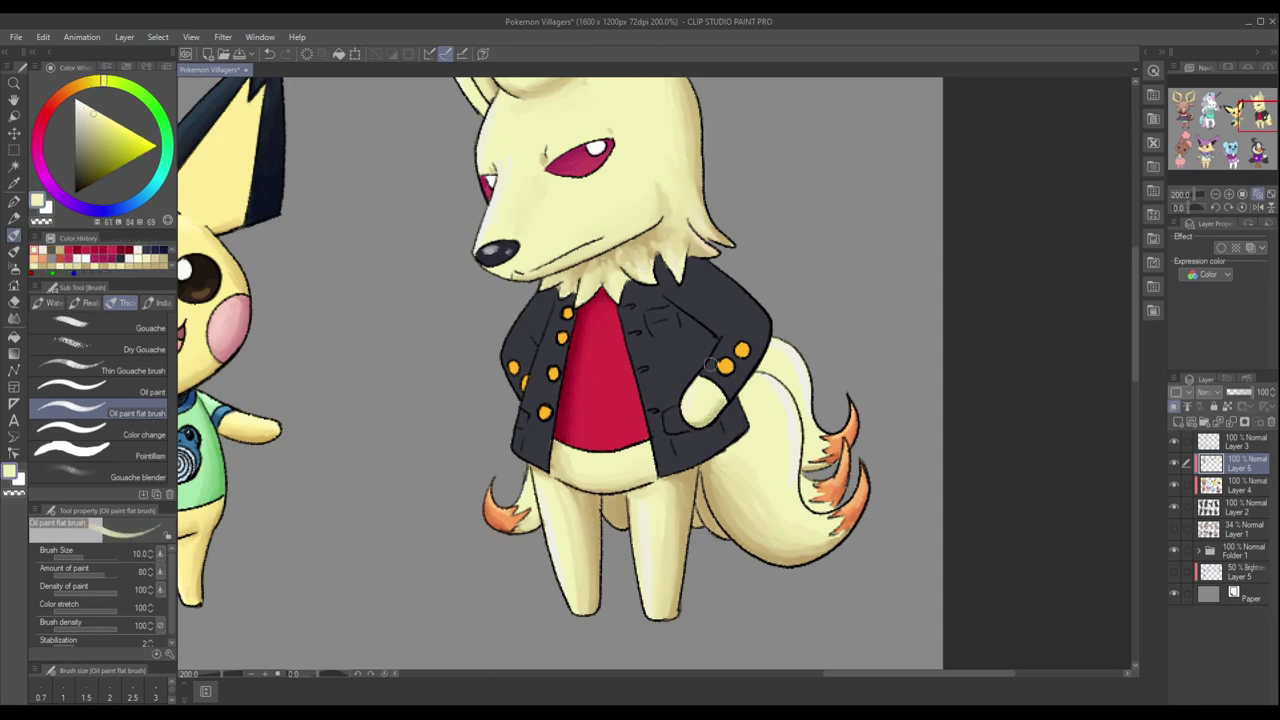
# Blend sampled navy tones over the jacket's sleeves, chest and hem to model its folds.
pyautogui.scroll(2, 590, 420)
pyautogui.keyDown('alt'); pyautogui.click(483, 428); pyautogui.keyUp('alt')
pyautogui.keyDown('alt'); pyautogui.click(718, 415); pyautogui.keyUp('alt')
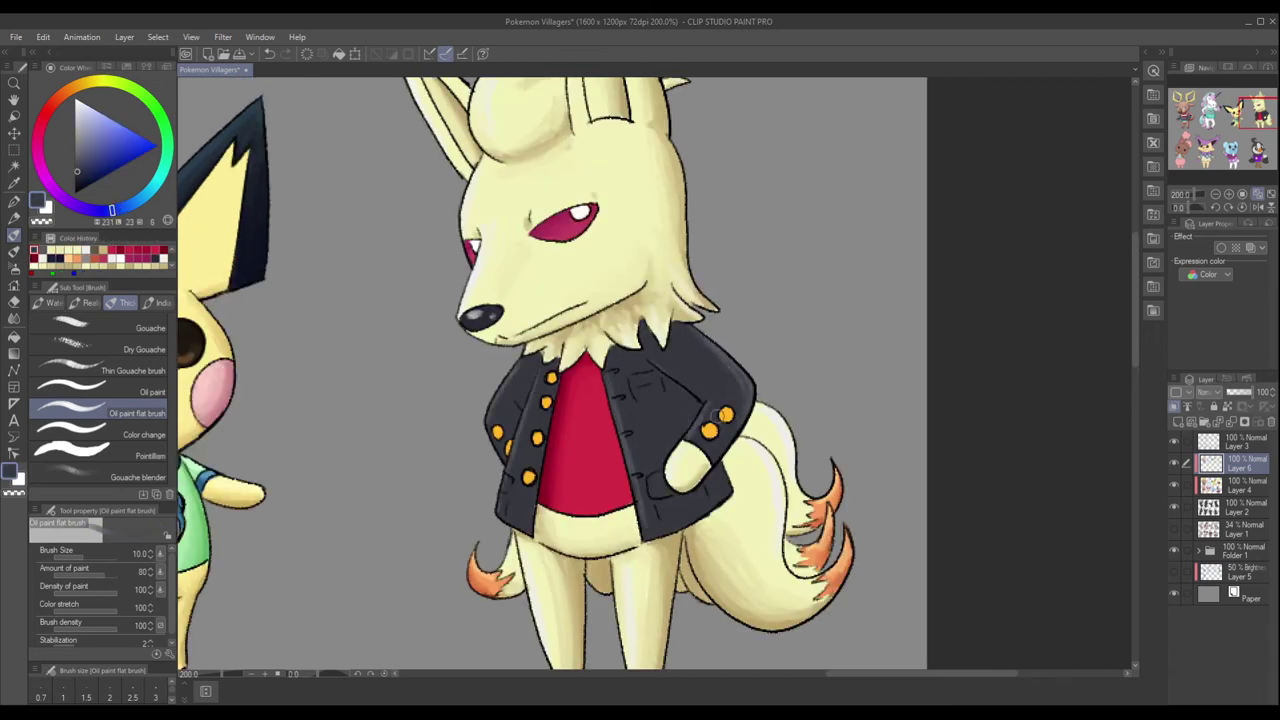
pyautogui.keyDown('alt'); pyautogui.click(660, 376); pyautogui.keyUp('alt')
pyautogui.keyDown('alt'); pyautogui.click(652, 530); pyautogui.keyUp('alt')
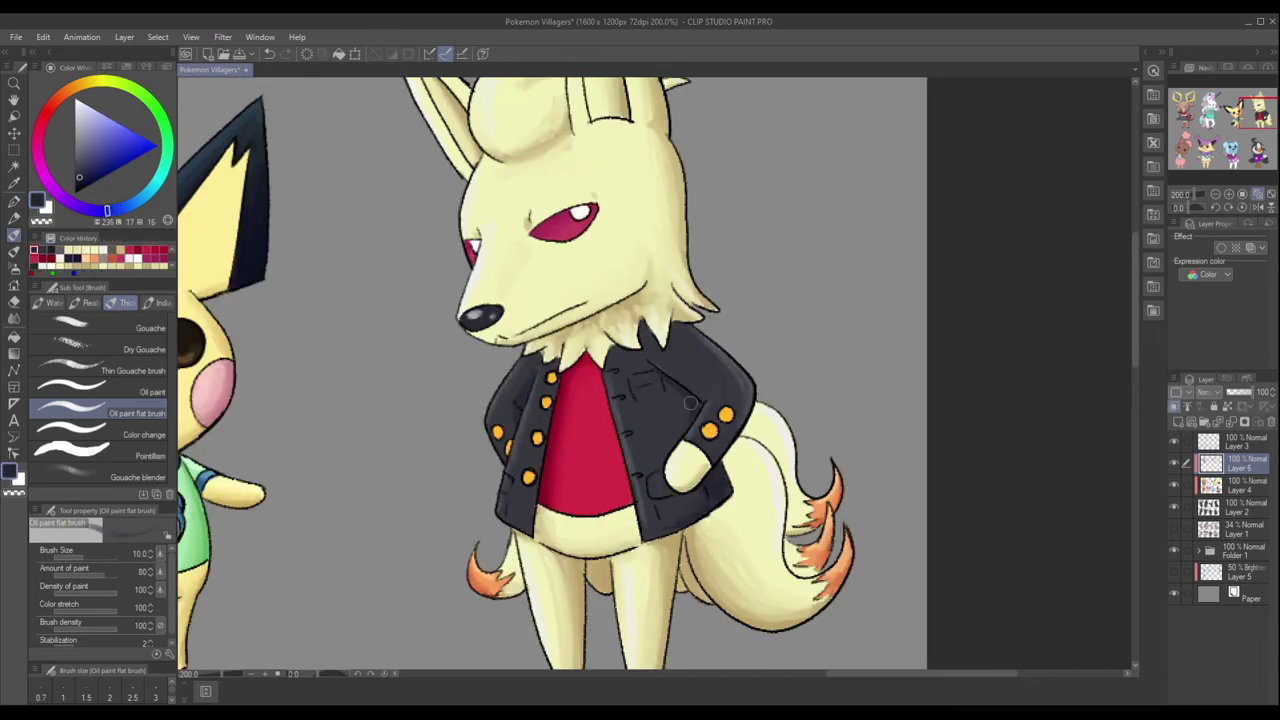
pyautogui.keyDown('alt'); pyautogui.click(520, 403); pyautogui.keyUp('alt')
# Add light golden highlights to the jacket buttons and touch up the surrounding navy fabric.
pyautogui.keyDown('alt'); pyautogui.click(740, 410); pyautogui.keyUp('alt')
pyautogui.keyDown('alt'); pyautogui.click(710, 430); pyautogui.keyUp('alt')
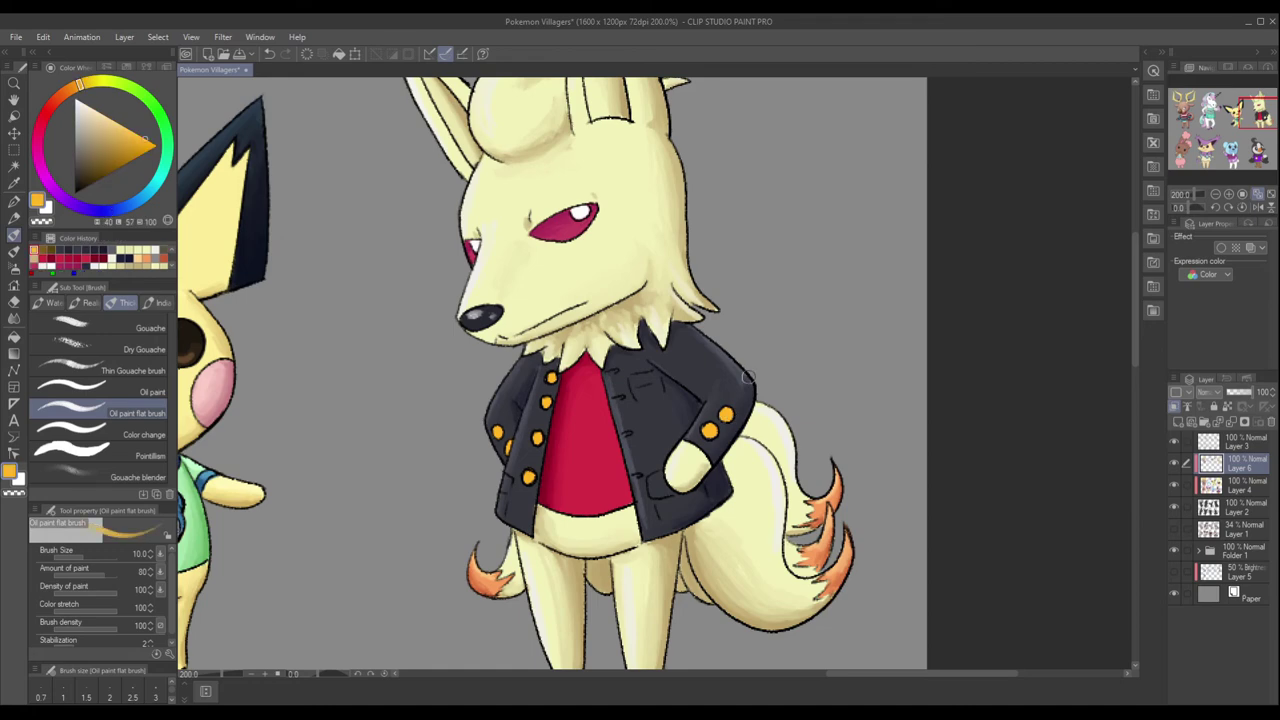
pyautogui.keyDown('alt'); pyautogui.click(537, 437); pyautogui.keyUp('alt')
pyautogui.keyDown('alt'); pyautogui.click(522, 472); pyautogui.keyUp('alt')
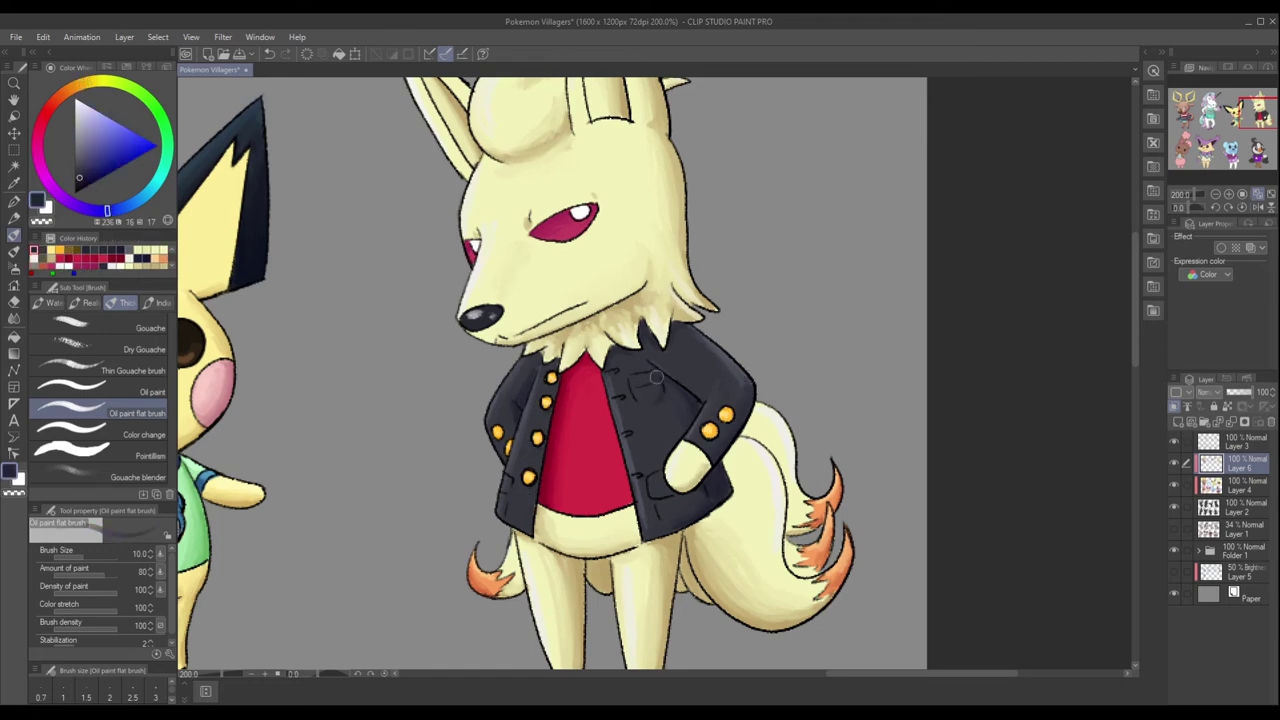
# Paint dark pink shadows and pale pink highlights on the bunny's fluffy lower body, blending them with sampled pinks.
pyautogui.click(1258, 196)
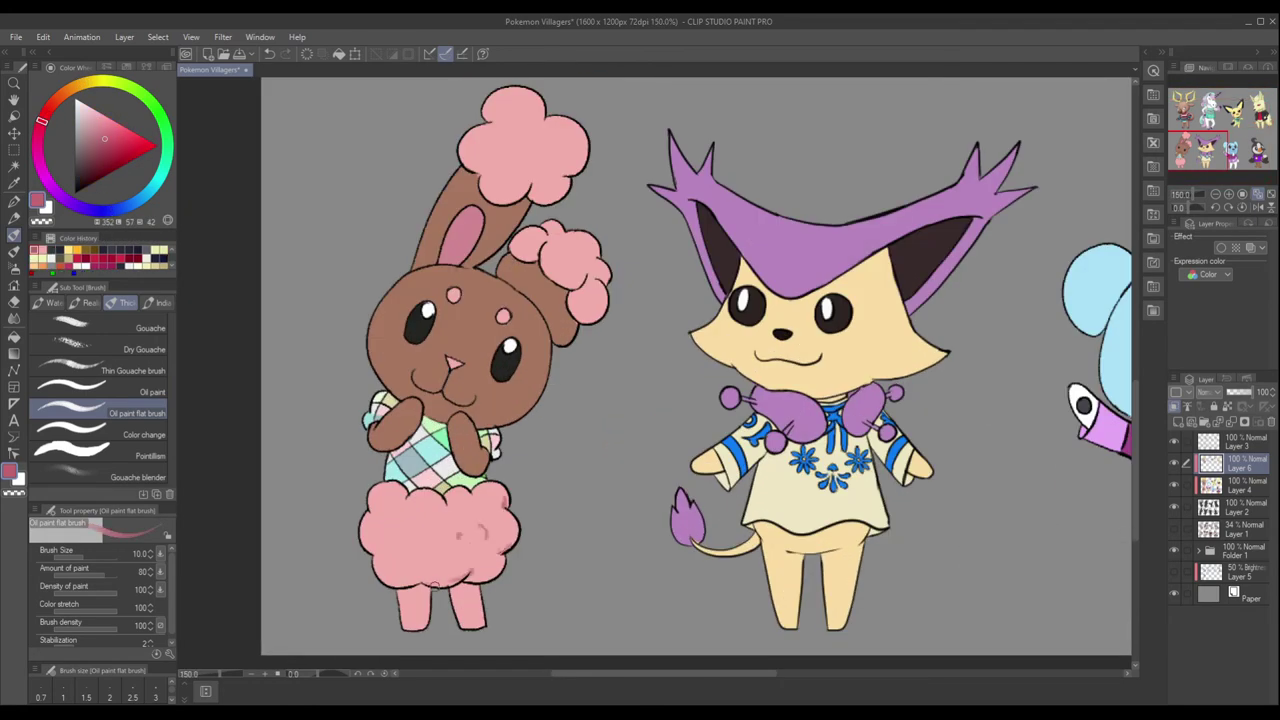
pyautogui.keyDown('alt'); pyautogui.click(387, 489); pyautogui.keyUp('alt')
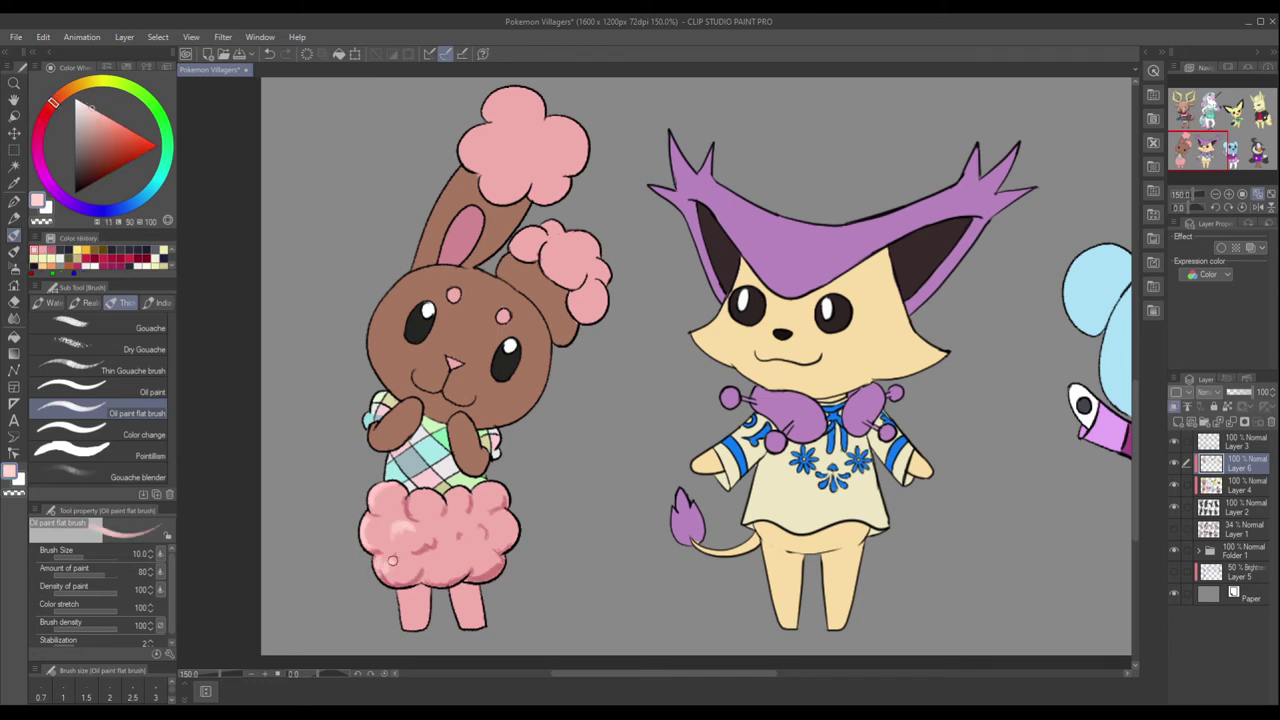
pyautogui.keyDown('alt'); pyautogui.click(439, 521); pyautogui.keyUp('alt')
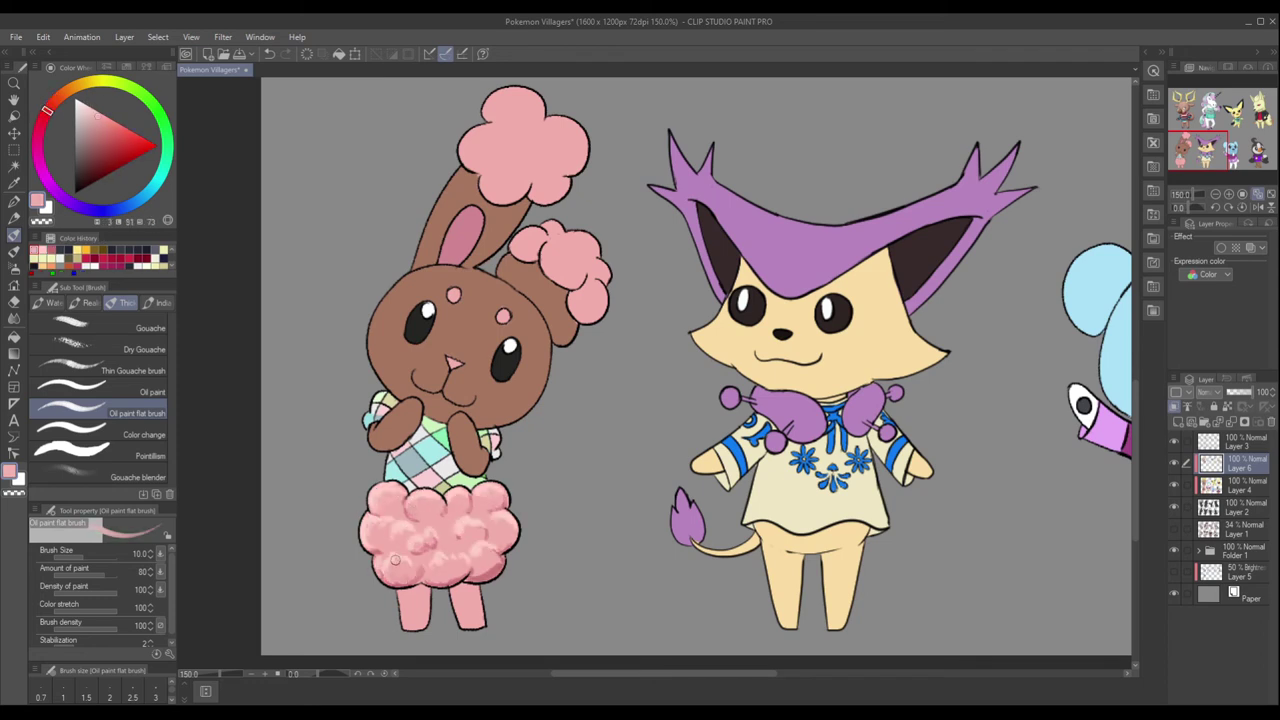
pyautogui.keyDown('alt'); pyautogui.click(433, 517); pyautogui.keyUp('alt')
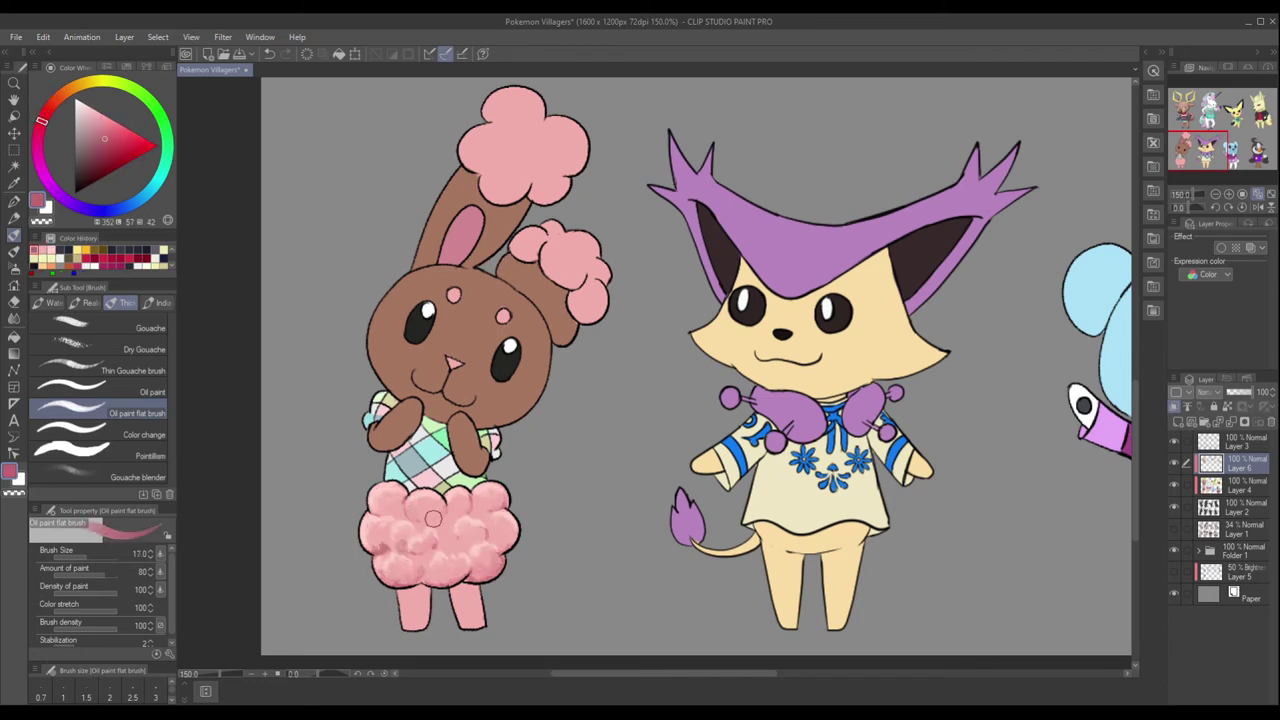
pyautogui.keyDown('alt'); pyautogui.click(412, 524); pyautogui.keyUp('alt')
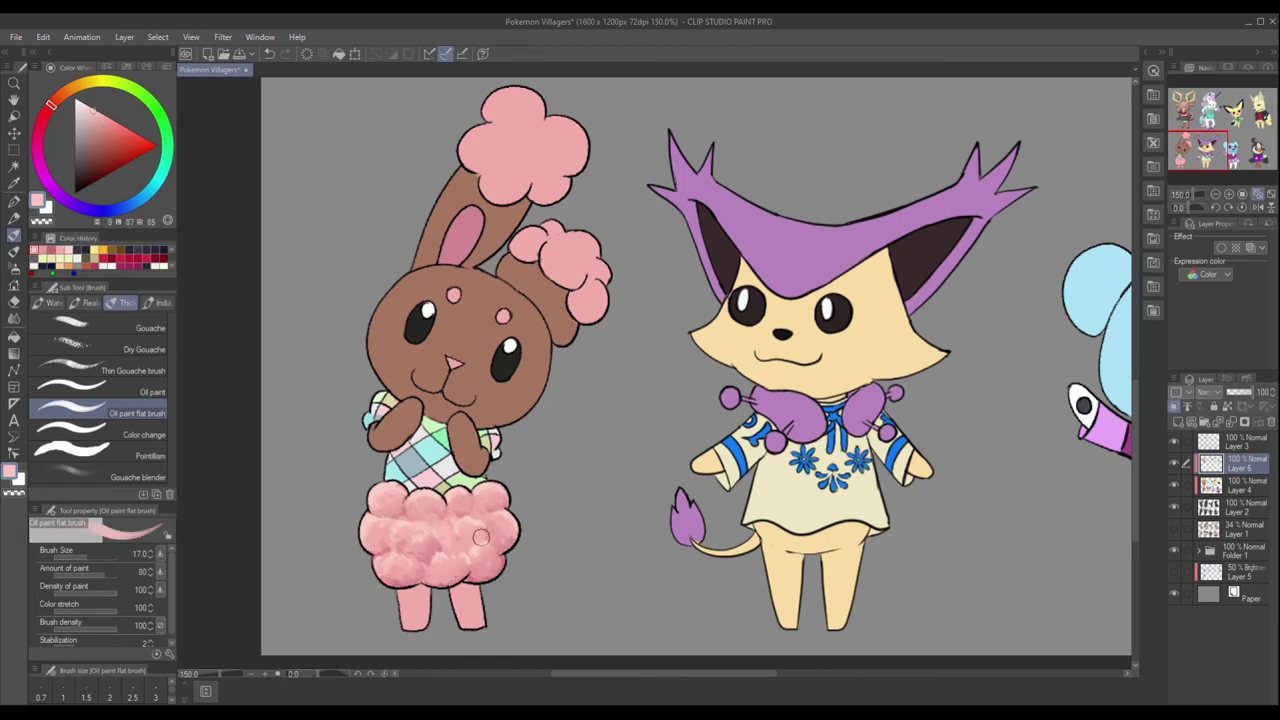
# Shade the bunny's pink legs and refine the shadows and highlights between the tufts of the lower fluff.
pyautogui.keyDown('alt'); pyautogui.click(433, 590); pyautogui.keyUp('alt')
pyautogui.moveTo(400, 600)
pyautogui.mouseDown()
pyautogui.moveTo(465, 595)
pyautogui.moveTo(470, 610)
pyautogui.mouseUp()
pyautogui.keyDown('alt'); pyautogui.click(412, 600); pyautogui.keyUp('alt')
pyautogui.keyDown('alt'); pyautogui.click(398, 554); pyautogui.keyUp('alt')
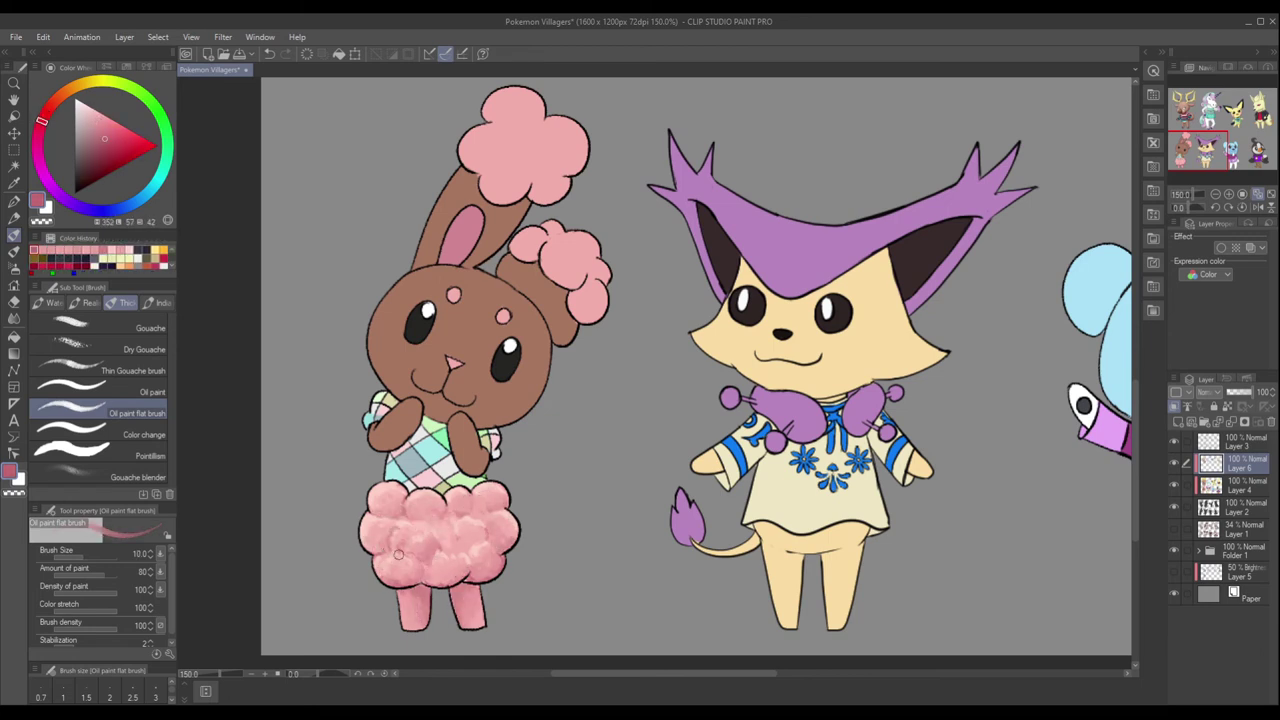
pyautogui.keyDown('alt'); pyautogui.click(407, 531); pyautogui.keyUp('alt')
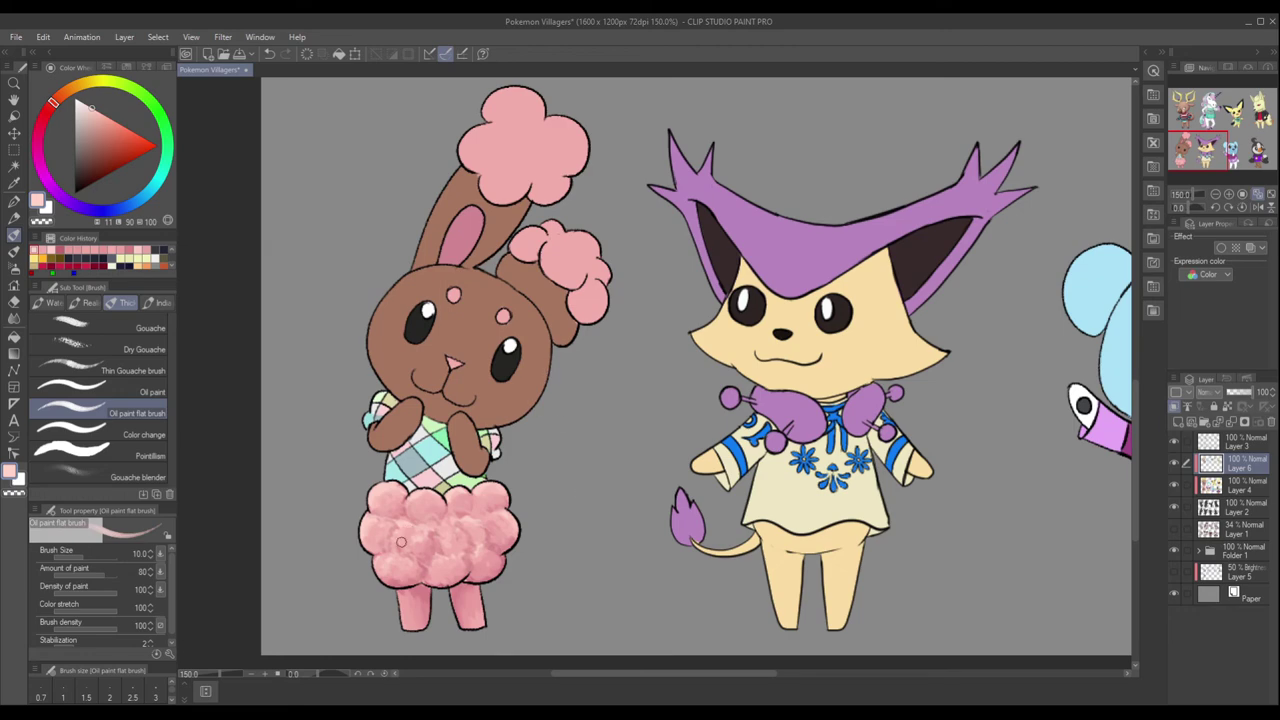
# Paint light tan highlights on the bunny's head, ear and arms and blend them into the brown with a size 15 brush.
pyautogui.moveTo(497, 282); pyautogui.dragTo(527, 357)
pyautogui.keyDown('alt'); pyautogui.click(527, 357); pyautogui.keyUp('alt')
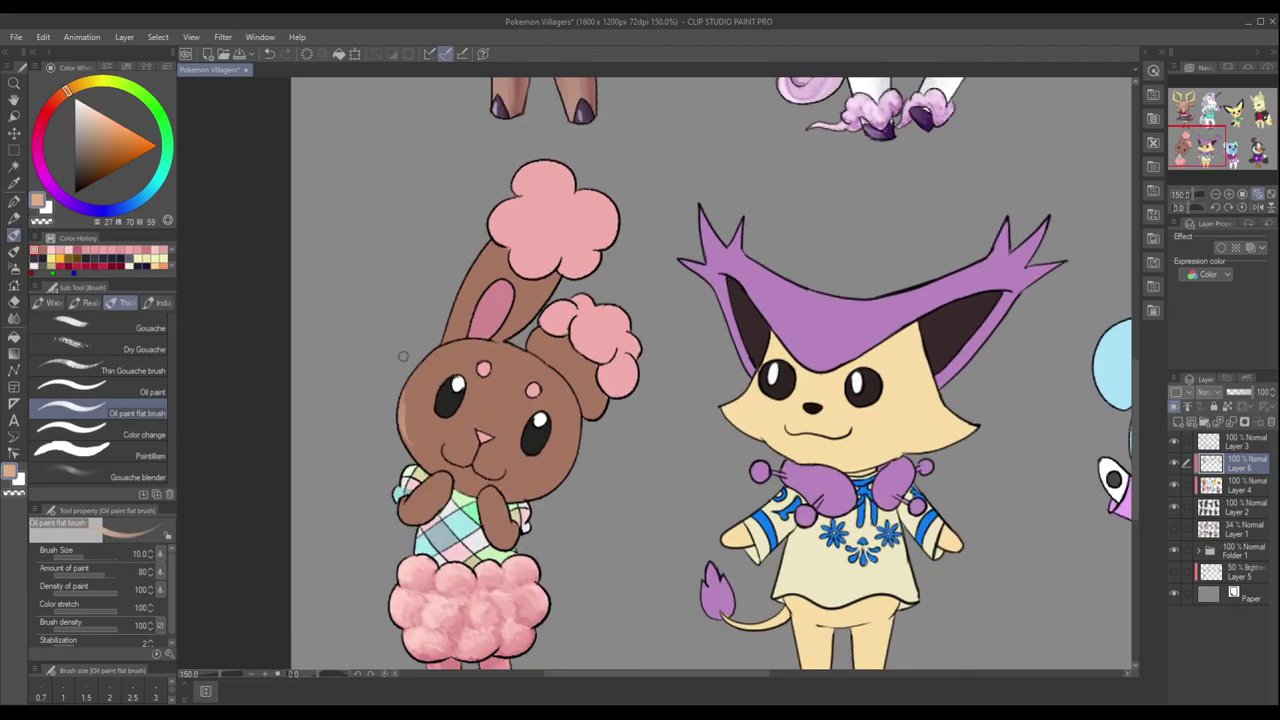
pyautogui.press(']')
pyautogui.press(']')
pyautogui.keyDown('alt'); pyautogui.click(416, 418); pyautogui.keyUp('alt')
pyautogui.moveTo(418, 430); pyautogui.dragTo(424, 406)
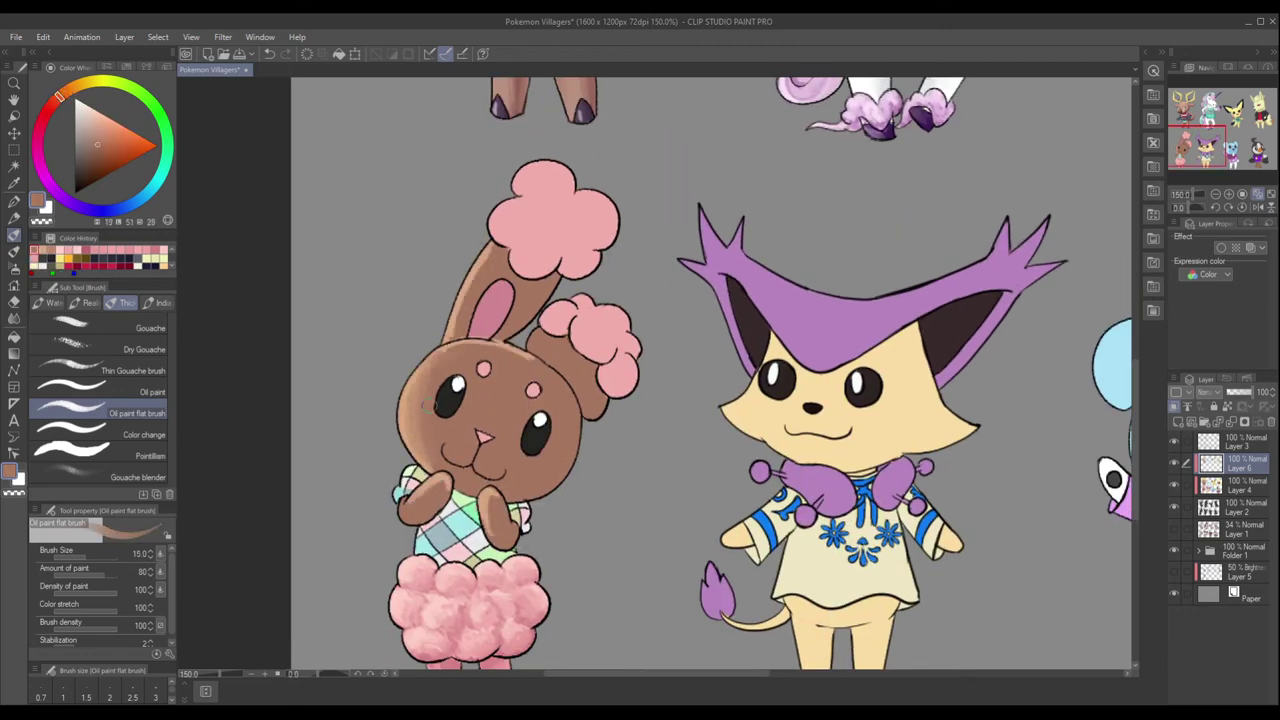
pyautogui.keyDown('alt'); pyautogui.click(487, 498); pyautogui.keyUp('alt')
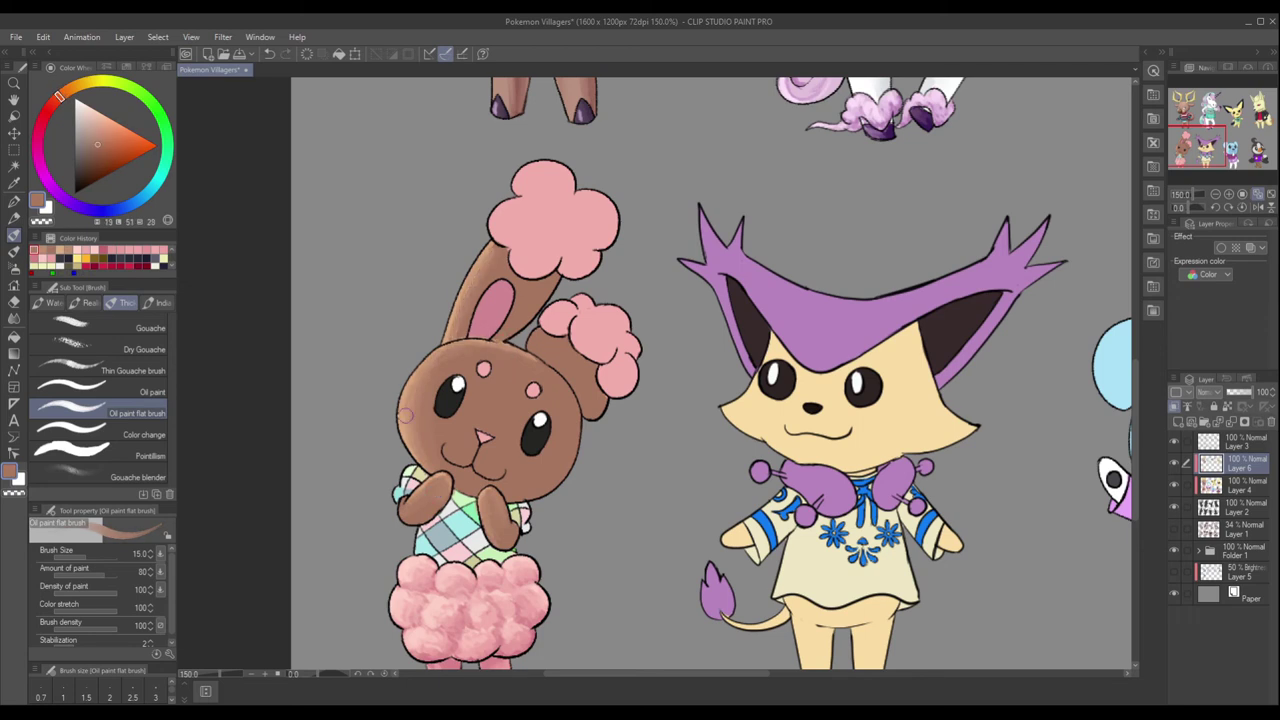
# Paint darker pink shadows and light pink highlights on the fluffy puffs of both bunny ears.
pyautogui.keyDown('alt'); pyautogui.click(630, 366); pyautogui.keyUp('alt')
pyautogui.moveTo(624, 350); pyautogui.dragTo(632, 372)
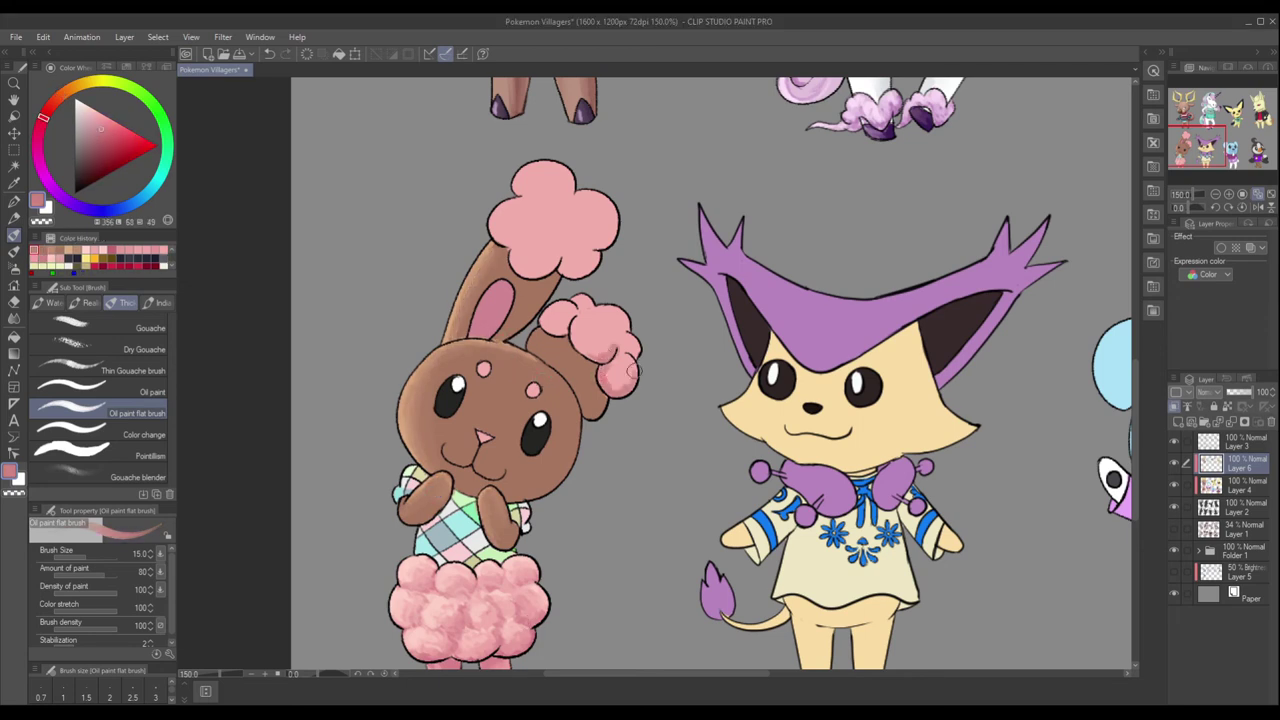
pyautogui.keyDown('alt'); pyautogui.click(604, 323); pyautogui.keyUp('alt')
pyautogui.moveTo(520, 190)
pyautogui.mouseDown()
pyautogui.moveTo(541, 163)
pyautogui.moveTo(519, 212)
pyautogui.moveTo(600, 215)
pyautogui.mouseUp()
pyautogui.moveTo(530, 260); pyautogui.dragTo(600, 220)
pyautogui.keyDown('alt'); pyautogui.click(573, 225); pyautogui.keyUp('alt')
pyautogui.keyDown('alt'); pyautogui.click(525, 255); pyautogui.keyUp('alt')
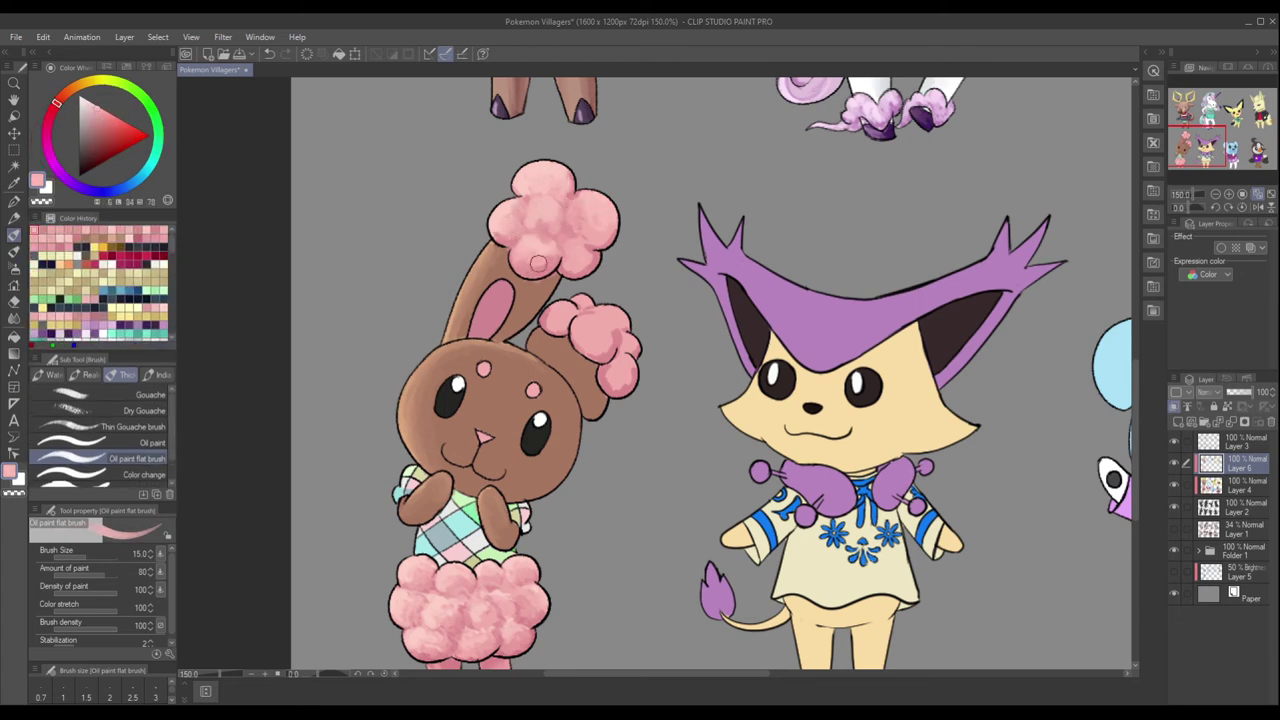
# Blend the shading on both ear puffs using pinks sampled from the tufts.
pyautogui.keyDown('alt'); pyautogui.click(522, 265); pyautogui.keyUp('alt')
pyautogui.keyDown('alt'); pyautogui.click(505, 205); pyautogui.keyUp('alt')
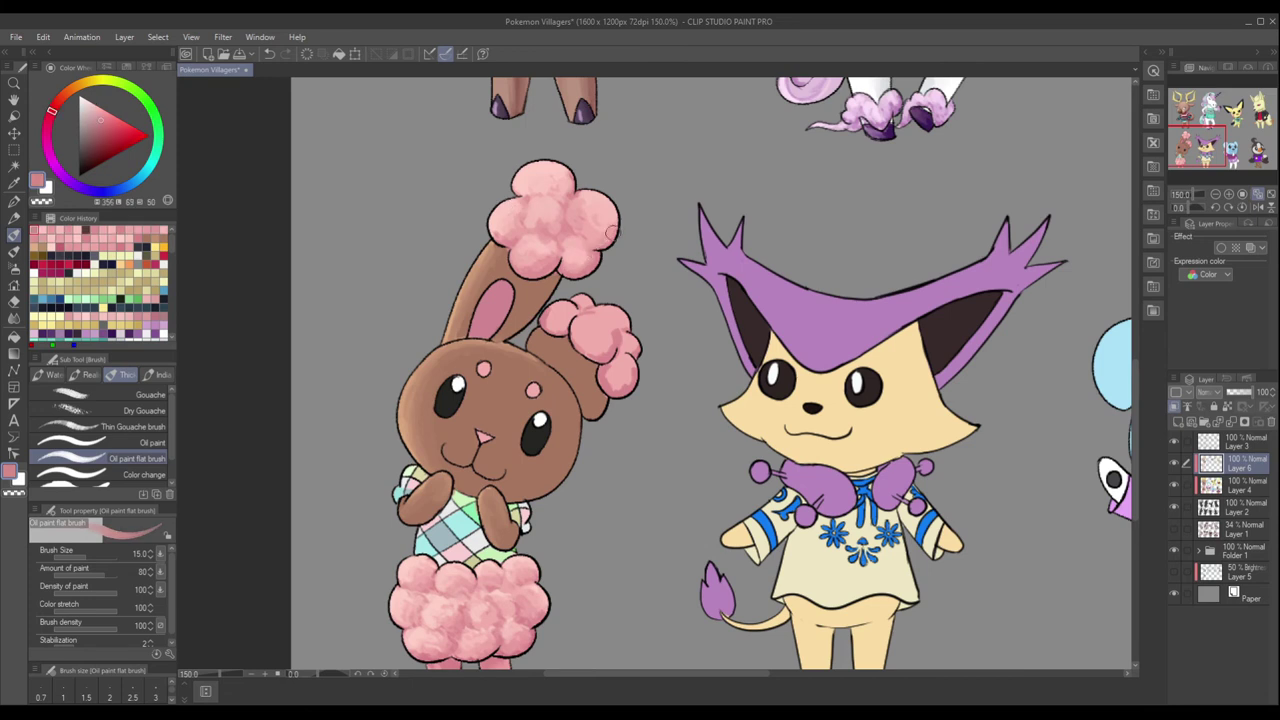
pyautogui.keyDown('alt'); pyautogui.click(598, 325); pyautogui.keyUp('alt')
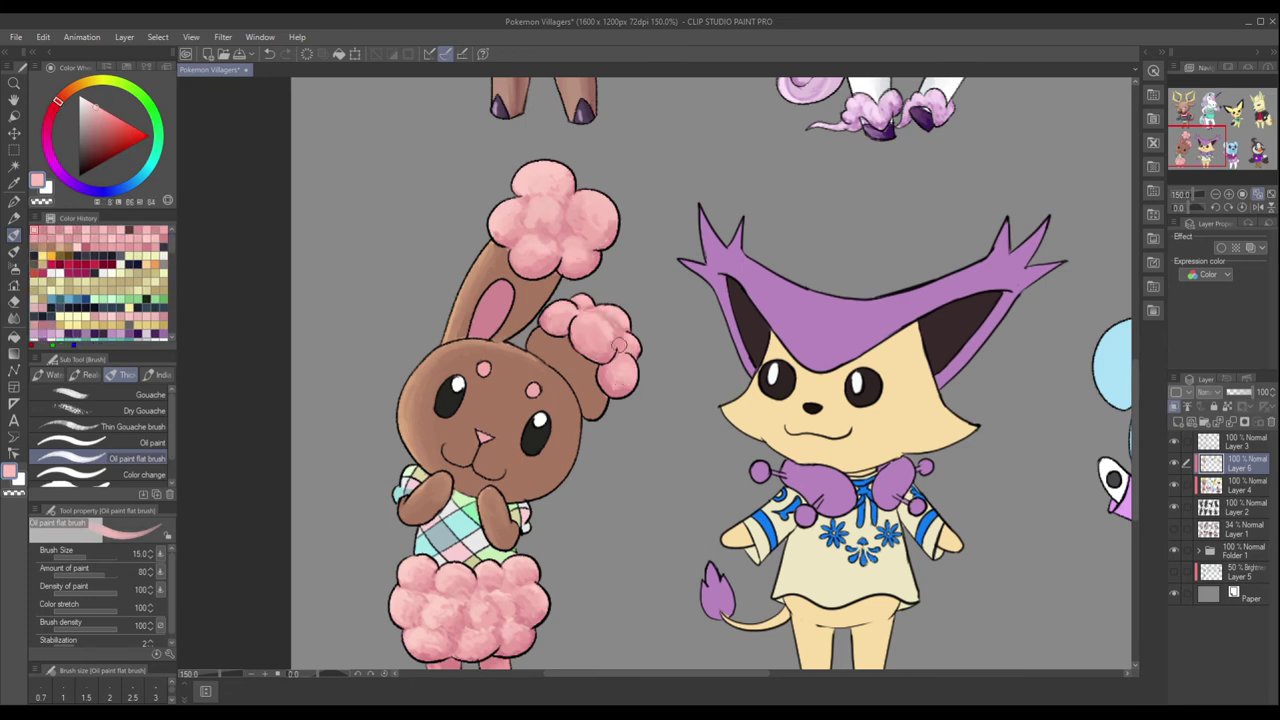
# Paint dark brown shadows on the bunny's ears, lower head and arms and blend them into the fur.
pyautogui.keyDown('alt'); pyautogui.click(541, 298); pyautogui.keyUp('alt')
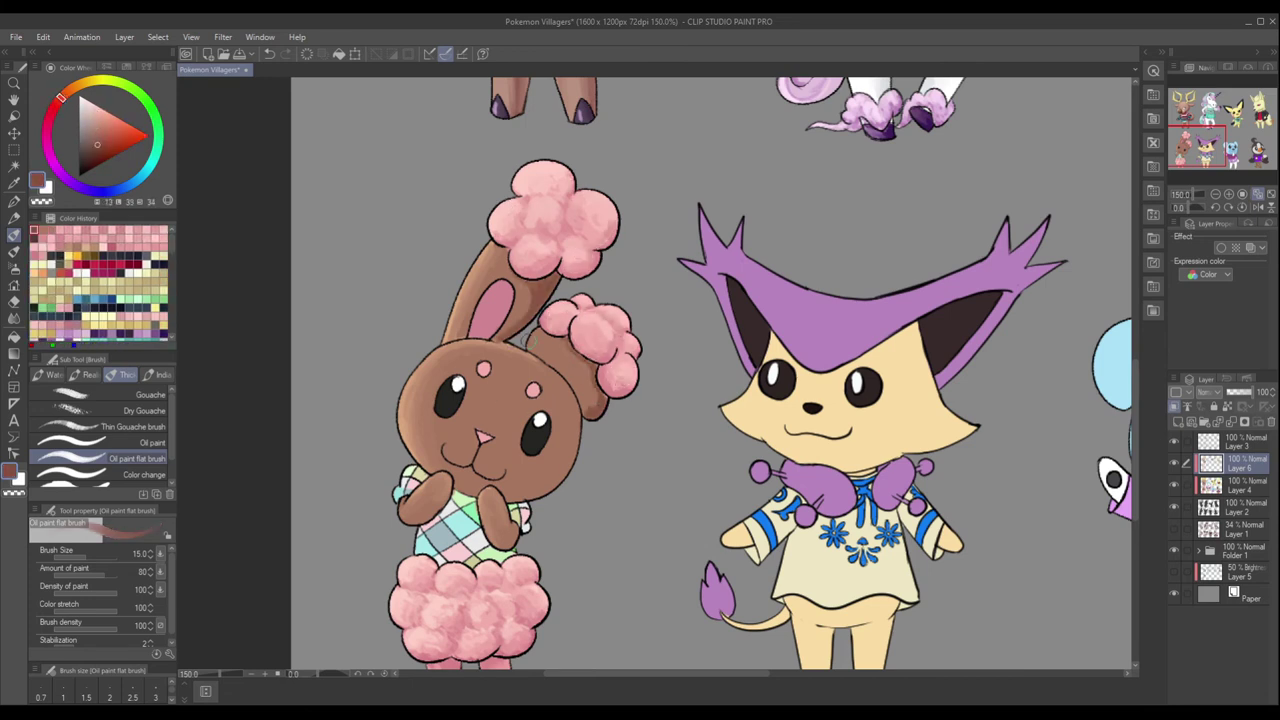
pyautogui.keyDown('alt'); pyautogui.click(548, 352); pyautogui.keyUp('alt')
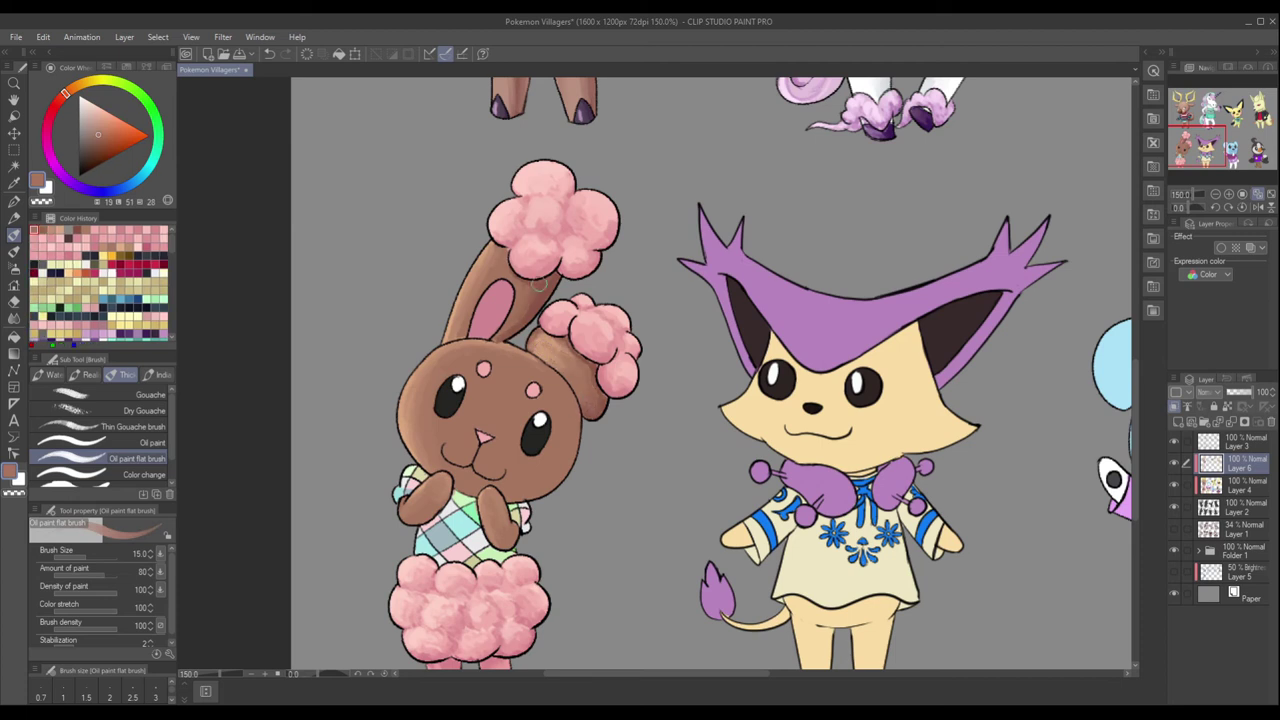
pyautogui.keyDown('alt'); pyautogui.click(508, 352); pyautogui.keyUp('alt')
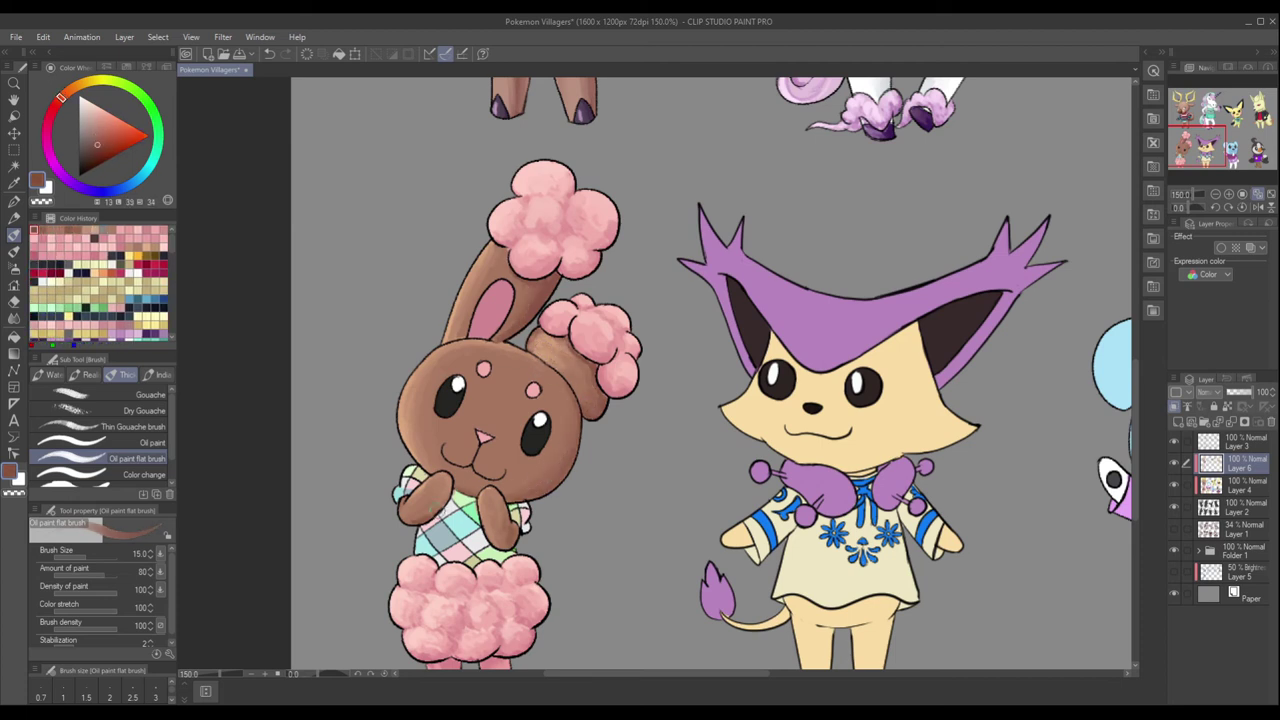
# Touch up the bunny's plaid shirt with sampled colours and shade the inner ear in pink.
pyautogui.keyDown('alt'); pyautogui.click(466, 512); pyautogui.keyUp('alt')
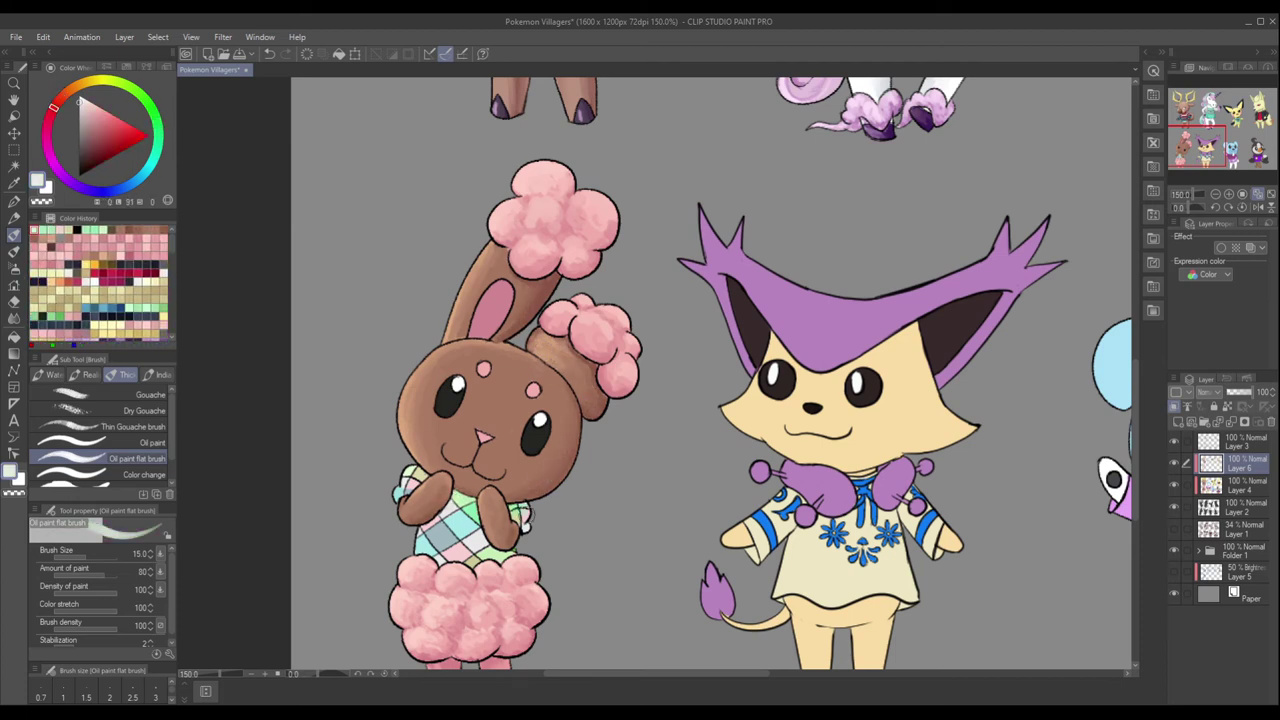
pyautogui.scroll(-3, 660, 376)
pyautogui.scroll(4, 660, 376)
pyautogui.keyDown('alt'); pyautogui.click(318, 410); pyautogui.keyUp('alt')
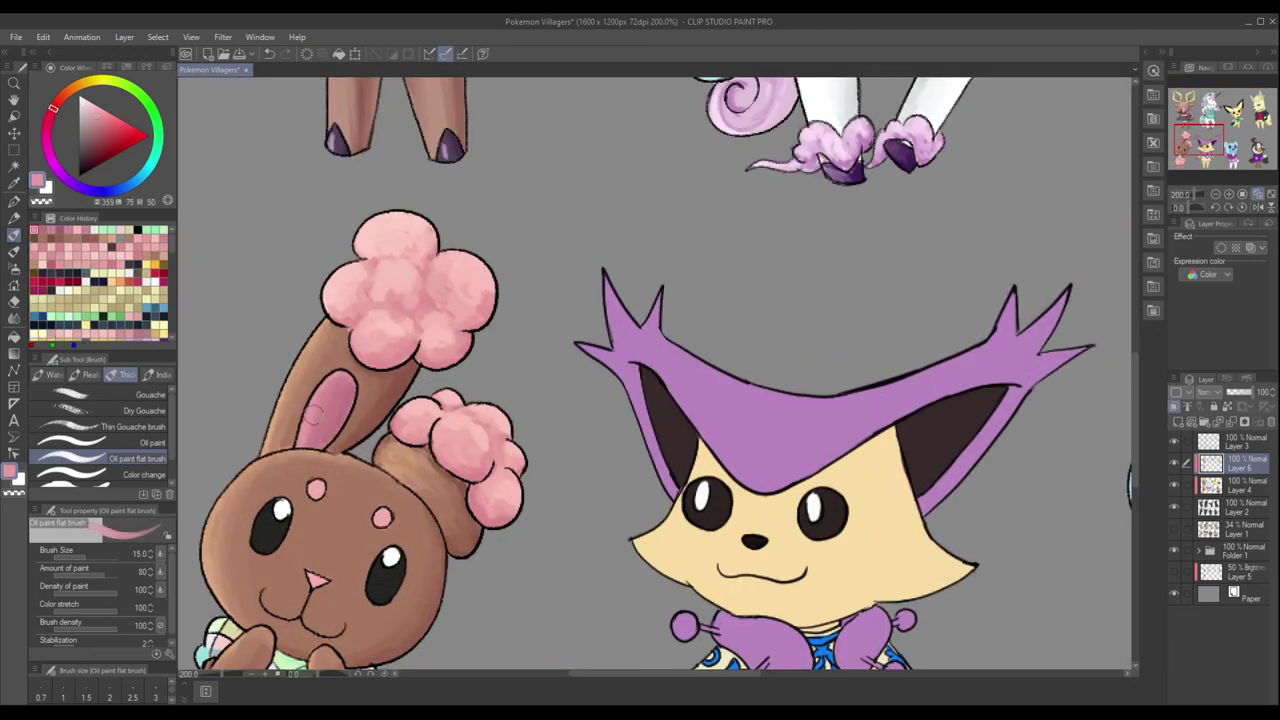
# Paint dark teal shadows on the bunny's plaid shirt under the head and around the arms with the ブラシ2 brush.
pyautogui.click(136, 113)
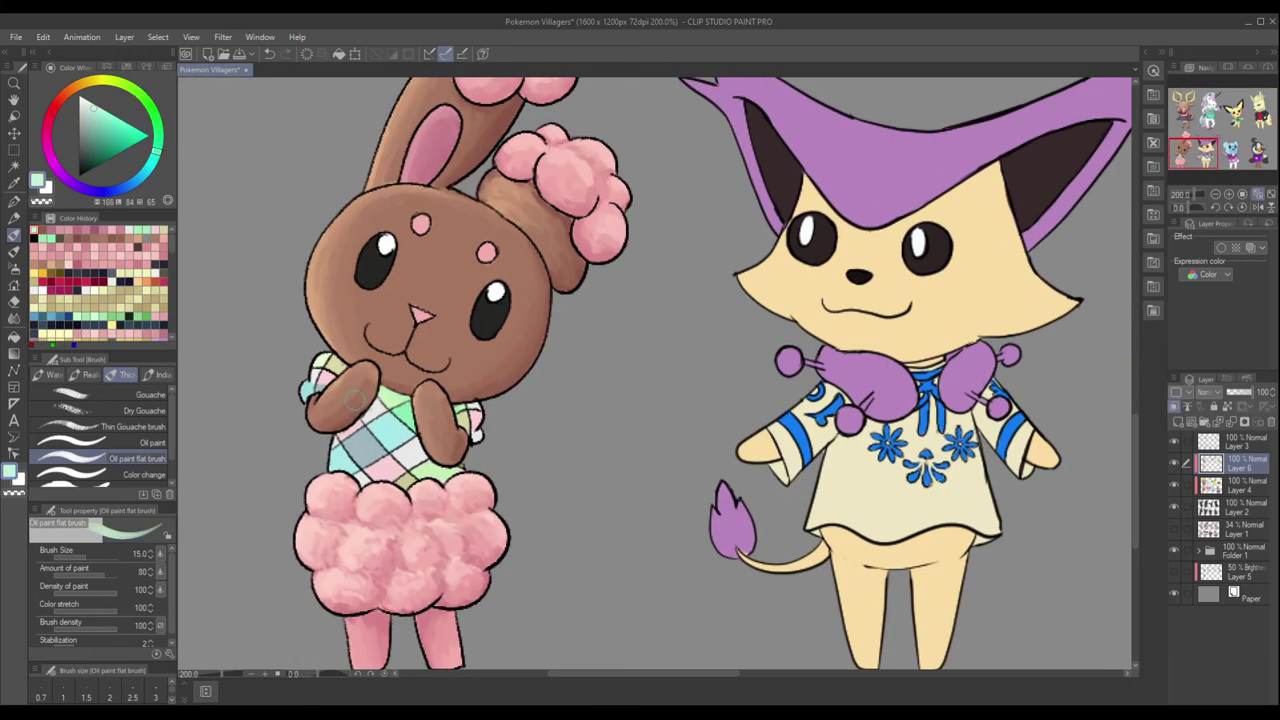
pyautogui.keyDown('alt'); pyautogui.click(355, 400); pyautogui.keyUp('alt')
pyautogui.press('b')
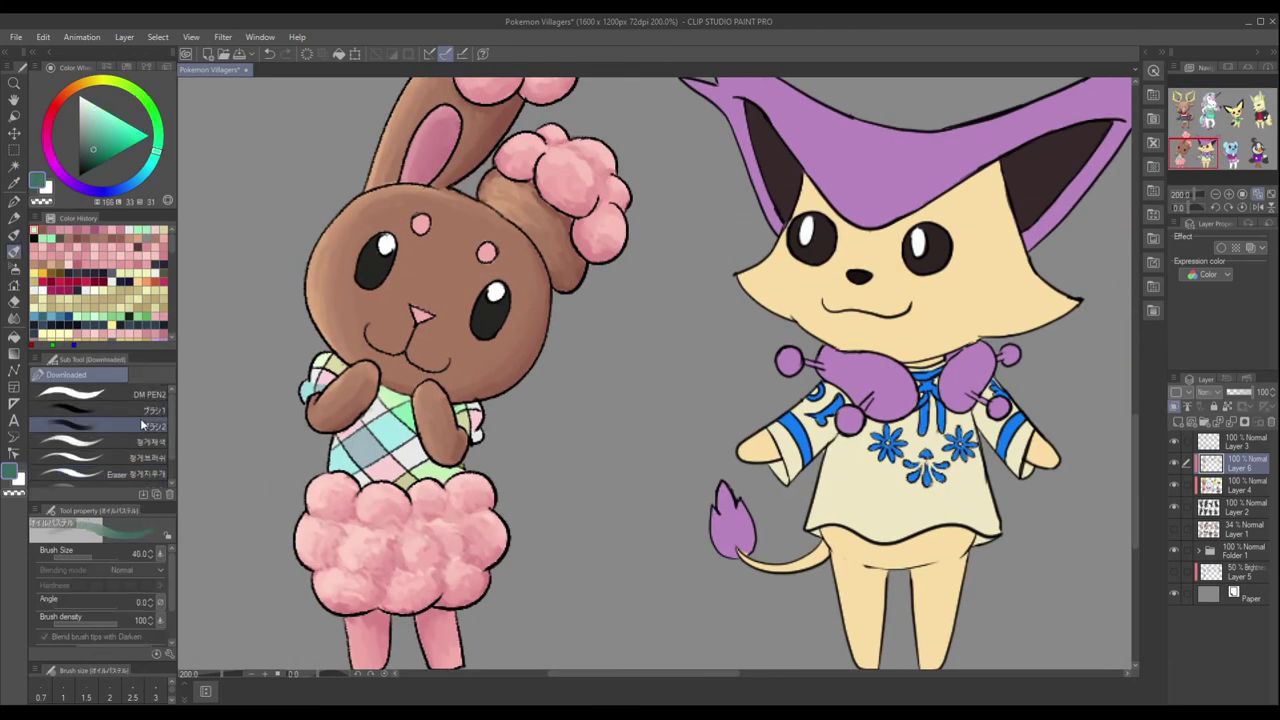
pyautogui.moveTo(350, 392)
pyautogui.mouseDown()
pyautogui.moveTo(412, 442)
pyautogui.moveTo(420, 390)
pyautogui.mouseUp()
pyautogui.moveTo(458, 426); pyautogui.dragTo(478, 404)
pyautogui.hotkey('ctrl', '0')
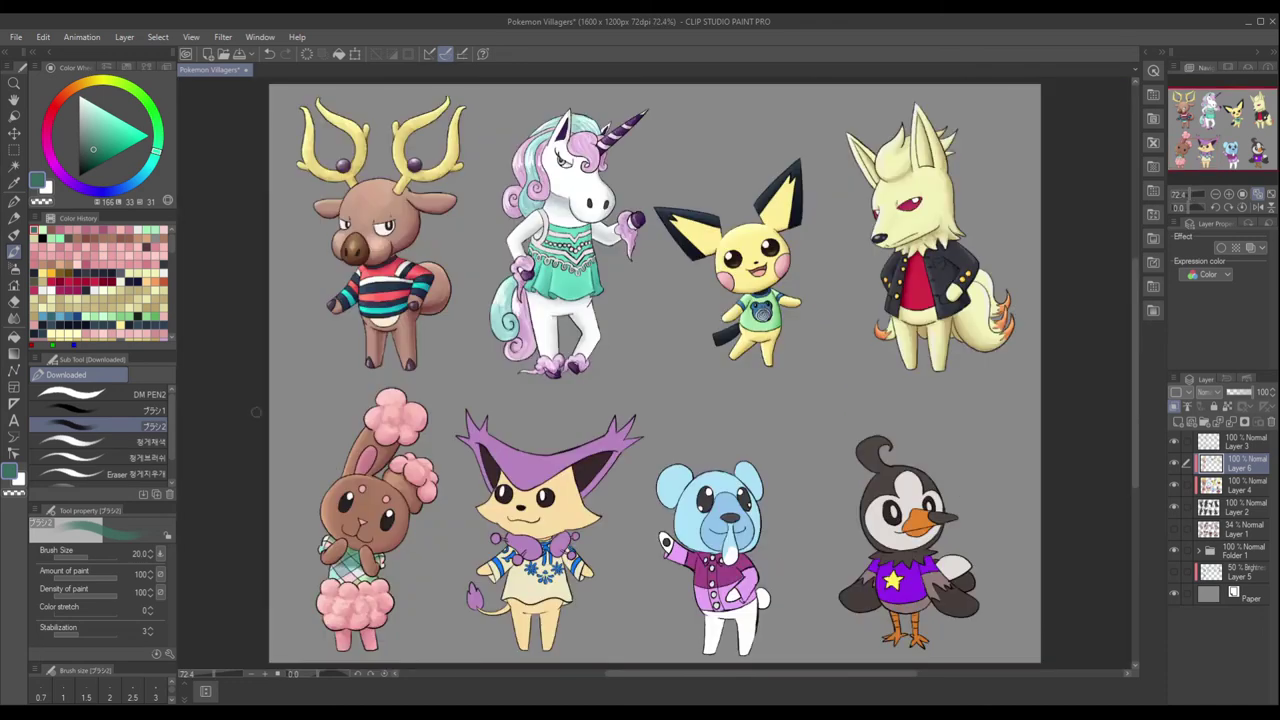
# Shade the dark inner ears of the purple-eared cat with brown and near-black tones using the Oil paint flat brush.
pyautogui.press('j')
pyautogui.press('b')
pyautogui.scroll(3, 560, 550)
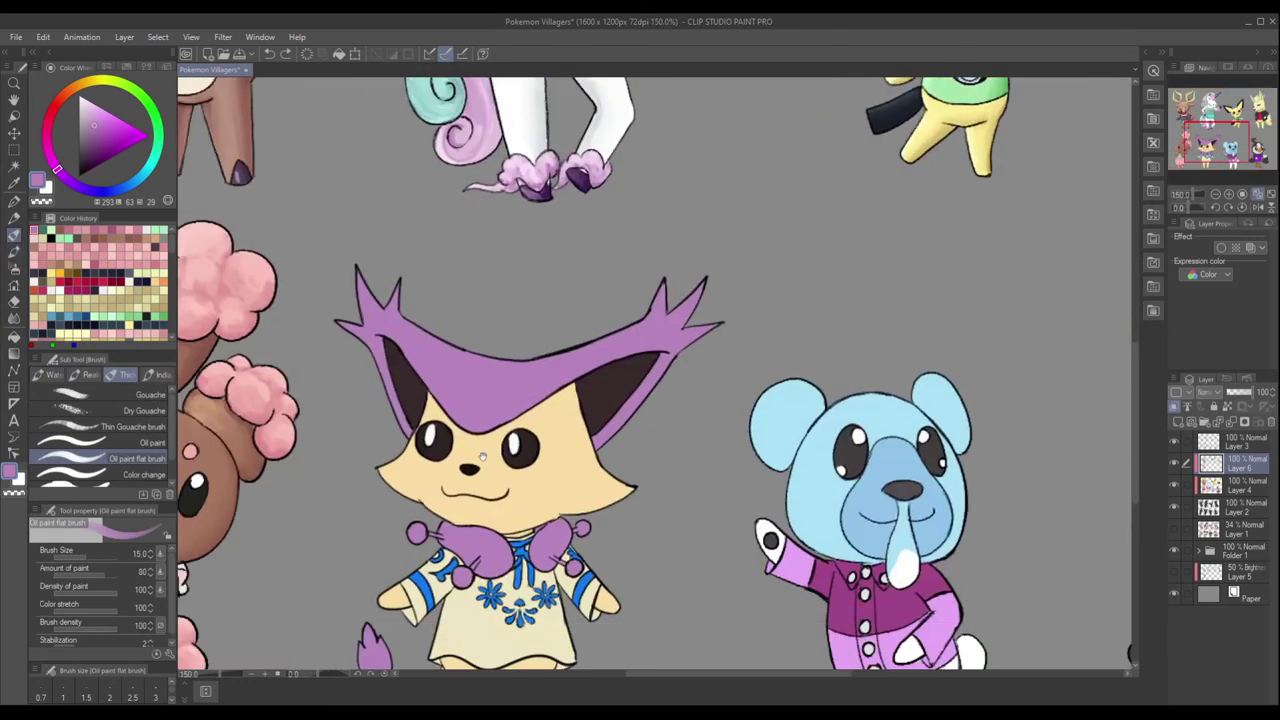
pyautogui.keyDown('alt'); pyautogui.click(422, 320); pyautogui.keyUp('alt')
pyautogui.keyDown('alt'); pyautogui.click(465, 344); pyautogui.keyUp('alt')
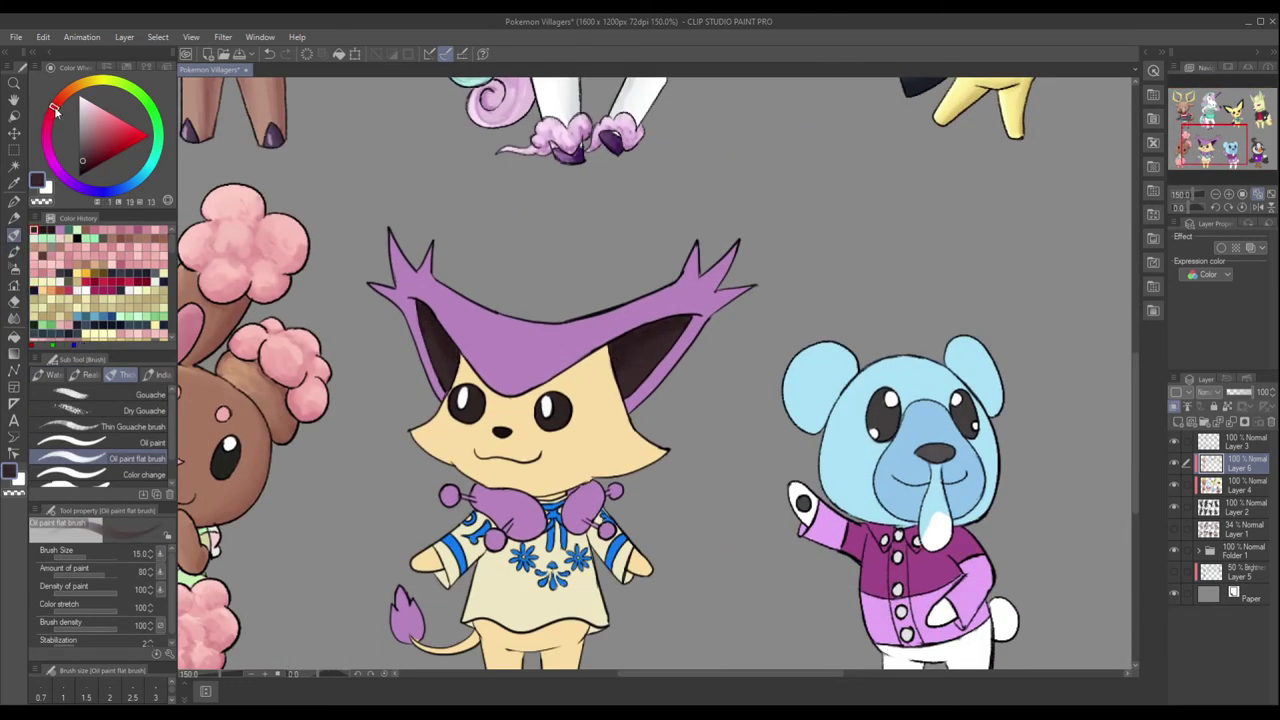
pyautogui.moveTo(432, 345); pyautogui.dragTo(450, 385)
pyautogui.moveTo(420, 312); pyautogui.dragTo(438, 352)
pyautogui.moveTo(630, 345); pyautogui.dragTo(650, 392)
pyautogui.moveTo(686, 320); pyautogui.dragTo(660, 335)
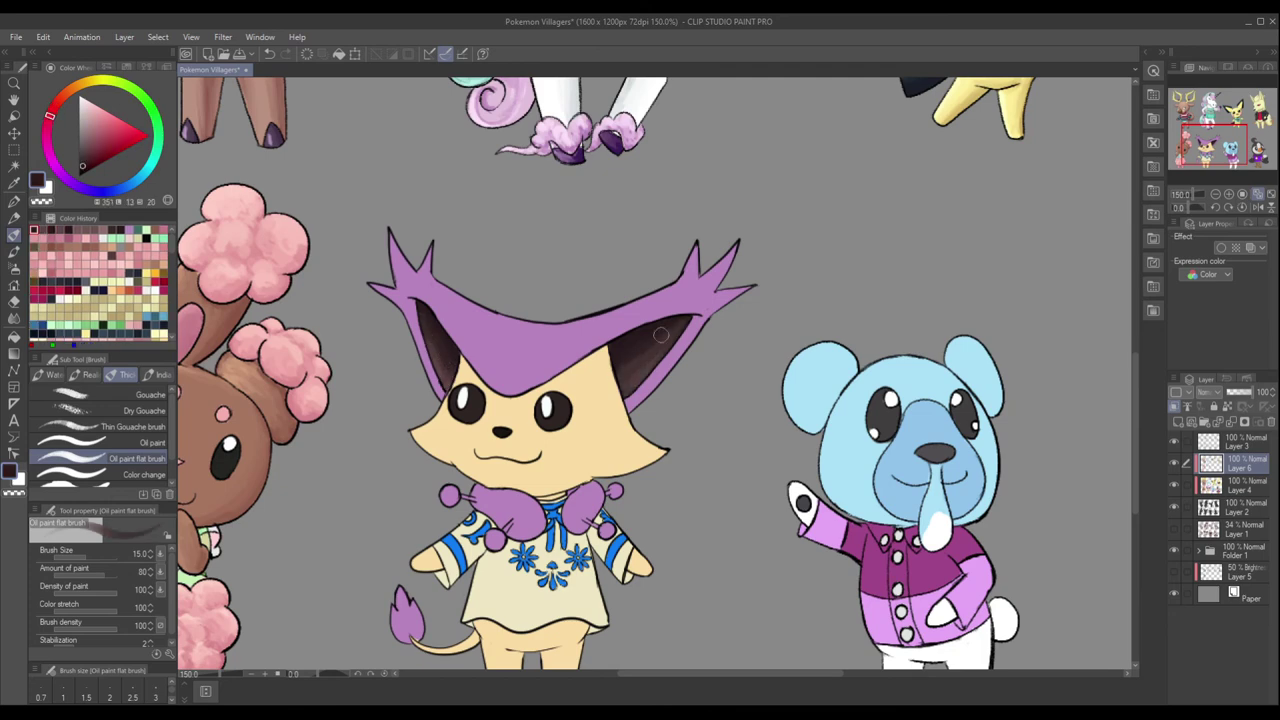
# Paint darker purple shadows on the cat's ears, forehead, collar puffs and tail and blend them with sampled purples.
pyautogui.keyDown('alt'); pyautogui.click(697, 337); pyautogui.keyUp('alt')
pyautogui.moveTo(535, 383); pyautogui.dragTo(640, 340)
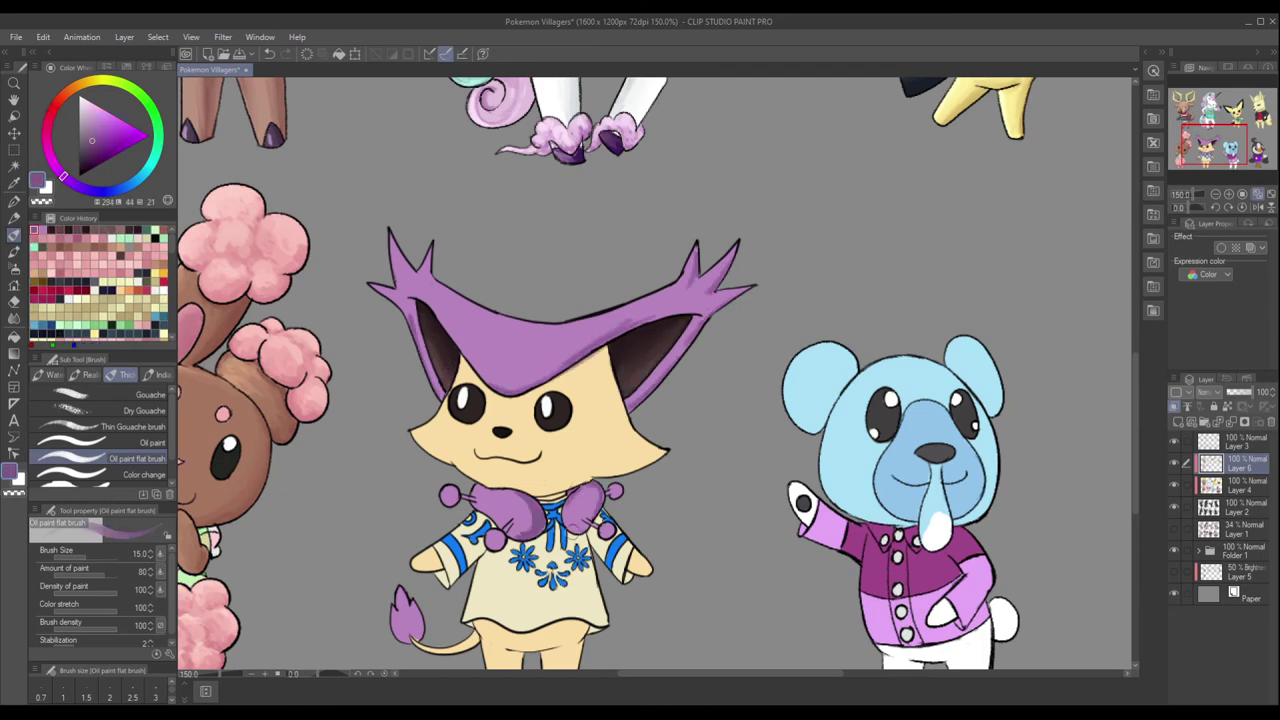
pyautogui.scroll(-2, 600, 400)
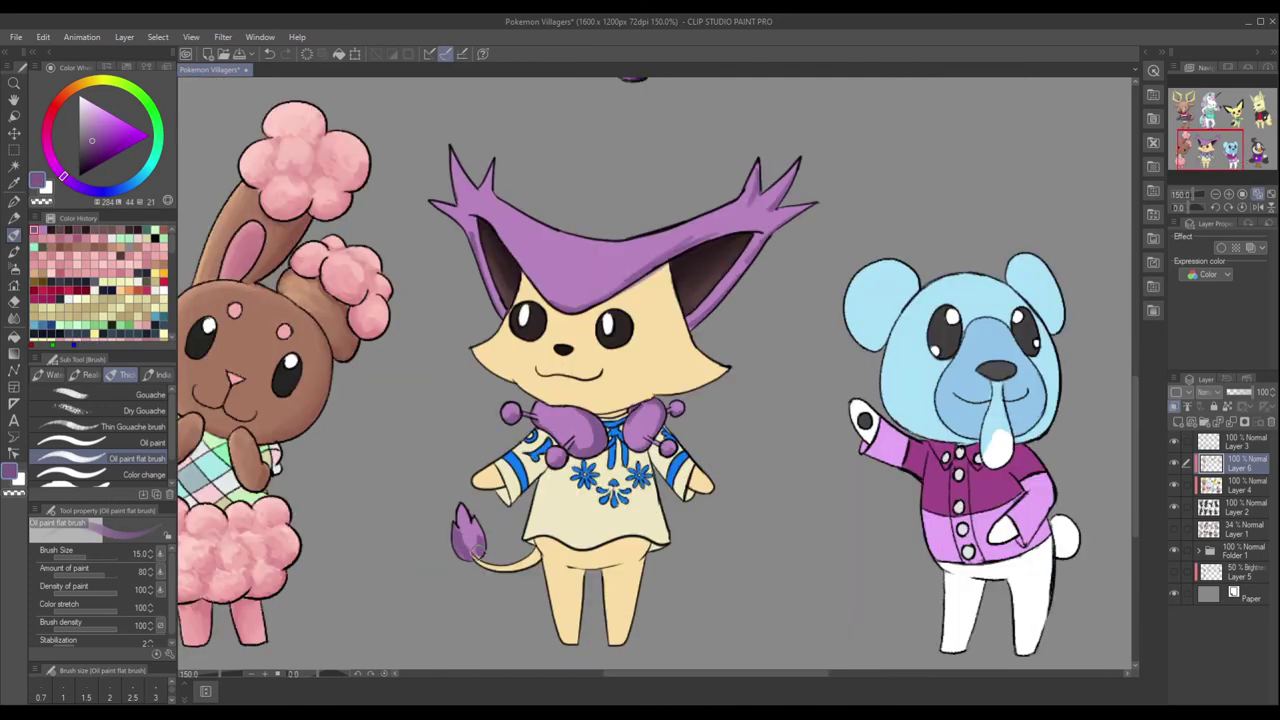
pyautogui.scroll(2, 600, 400)
pyautogui.keyDown('alt'); pyautogui.click(457, 185); pyautogui.keyUp('alt')
pyautogui.keyDown('alt'); pyautogui.click(480, 176); pyautogui.keyUp('alt')
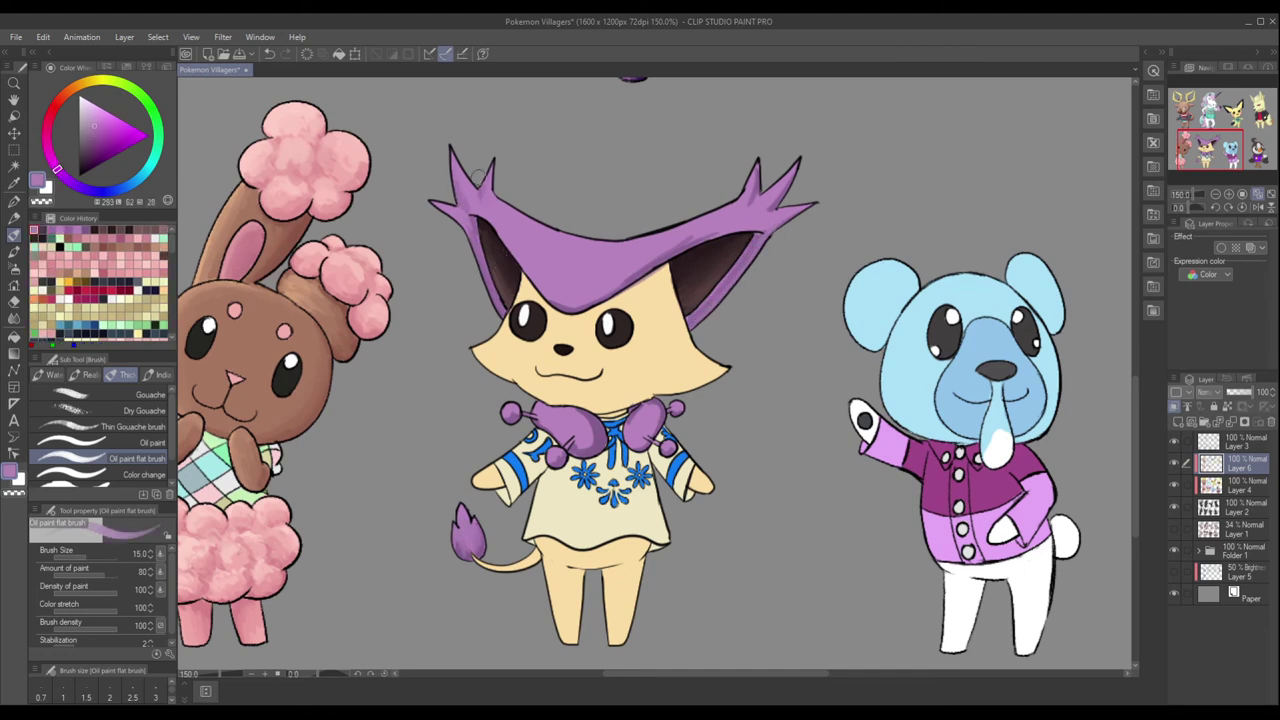
pyautogui.keyDown('alt'); pyautogui.click(467, 191); pyautogui.keyUp('alt')
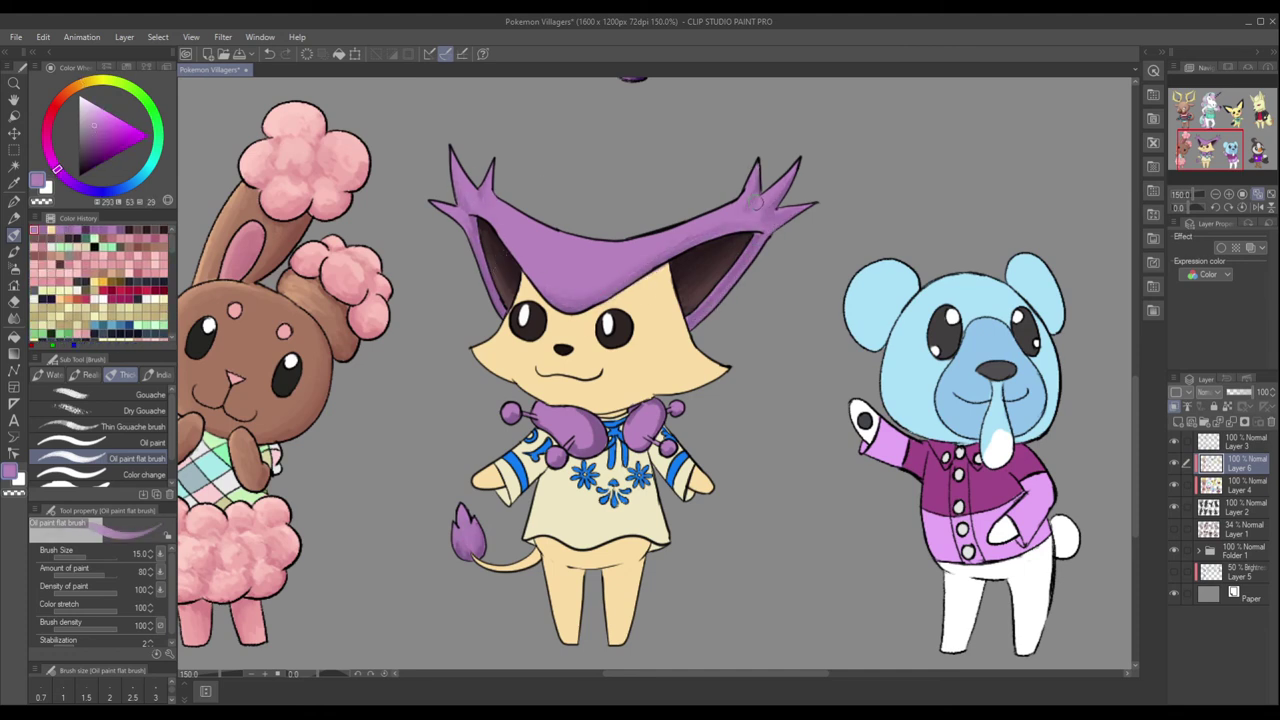
# Add light pinkish-purple highlights to the cat's forehead and collar puffs and blend them, using a brush size up to 20.
pyautogui.keyDown('alt'); pyautogui.click(453, 170); pyautogui.keyUp('alt')
pyautogui.moveTo(555, 242); pyautogui.dragTo(615, 265)
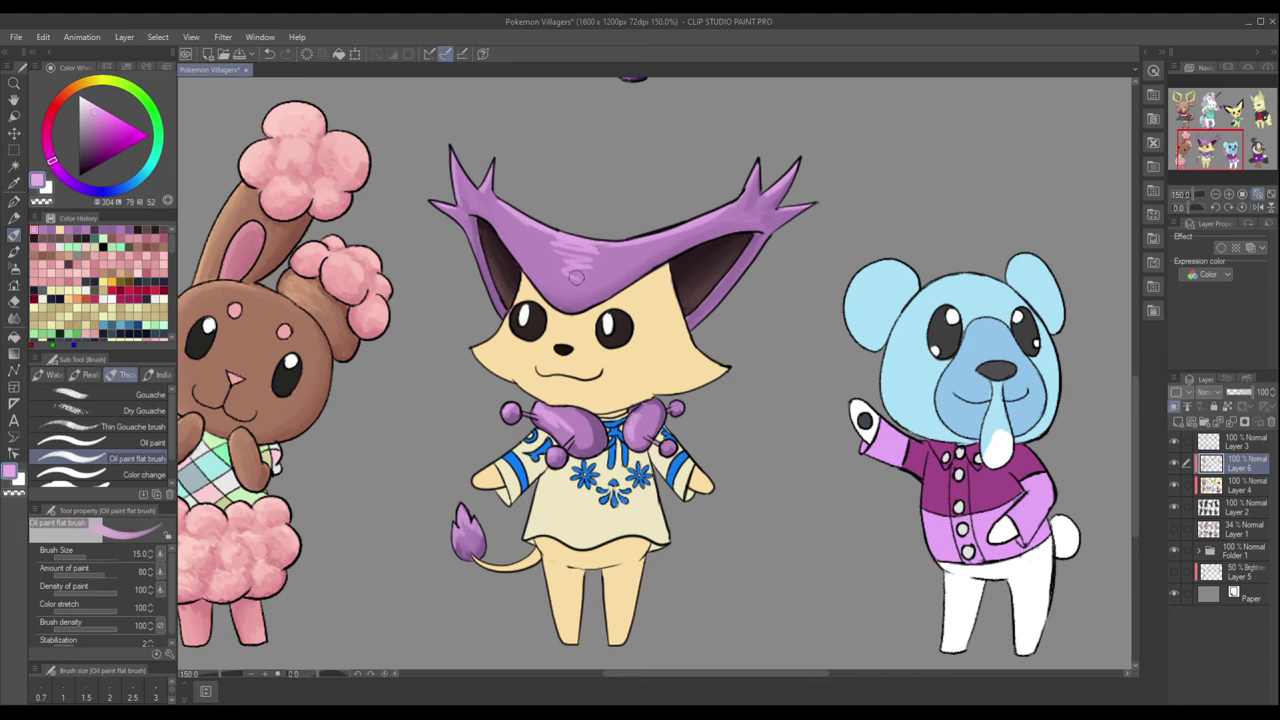
pyautogui.keyDown('alt'); pyautogui.click(460, 231); pyautogui.keyUp('alt')
pyautogui.moveTo(535, 248); pyautogui.dragTo(655, 280)
pyautogui.press(']')
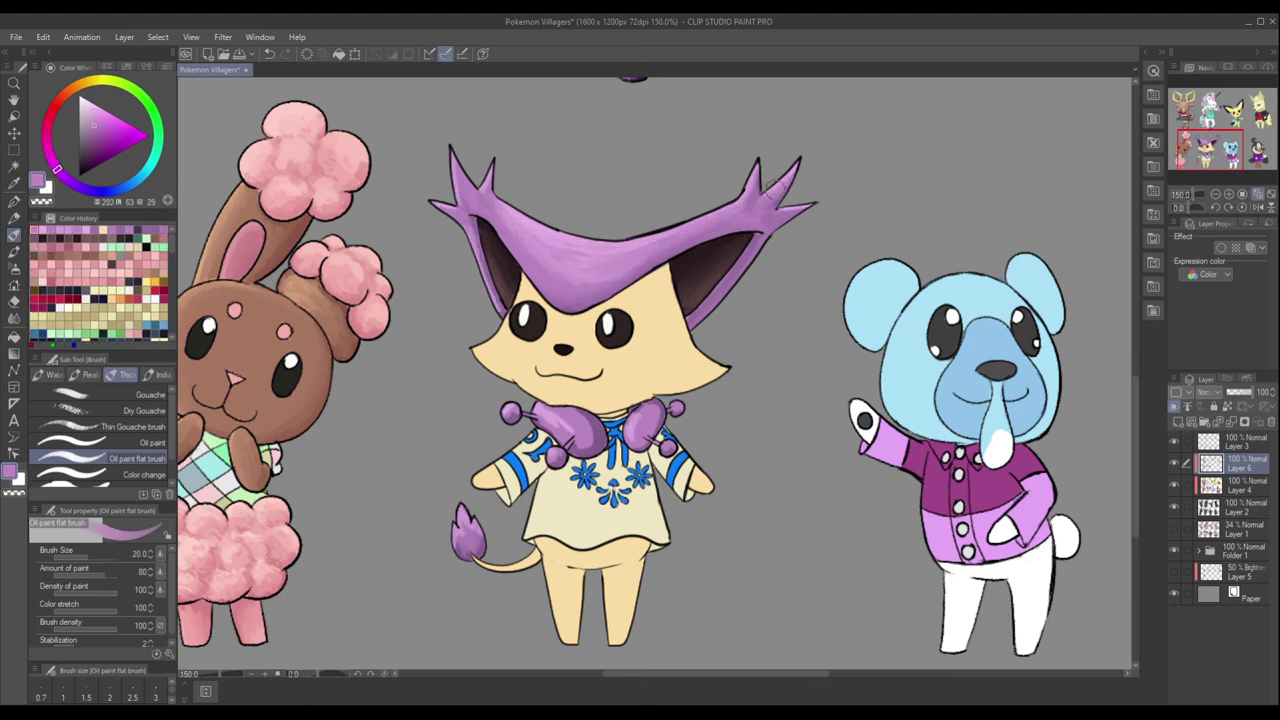
pyautogui.keyDown('alt'); pyautogui.click(545, 407); pyautogui.keyUp('alt')
pyautogui.moveTo(576, 418); pyautogui.dragTo(592, 444)
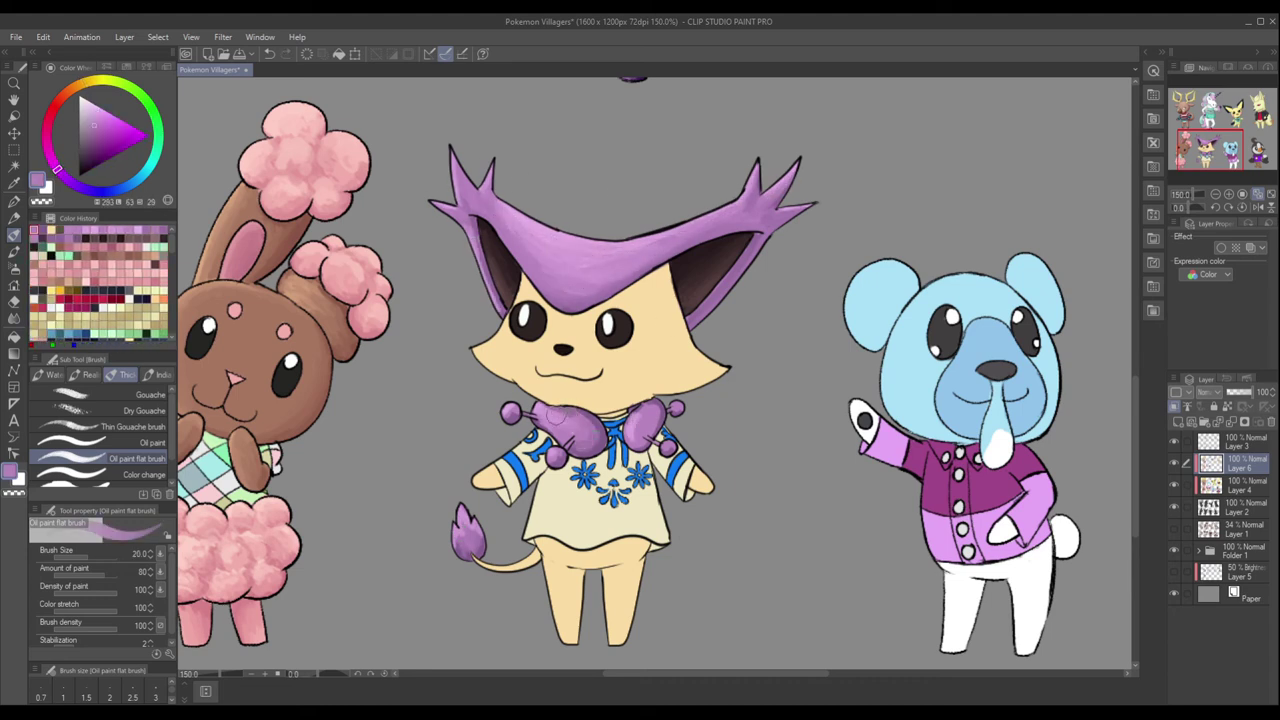
# Paint reddish-brown reflections in both of the cat's eyes with a brush size of 10.
pyautogui.press('[')
pyautogui.press('[')
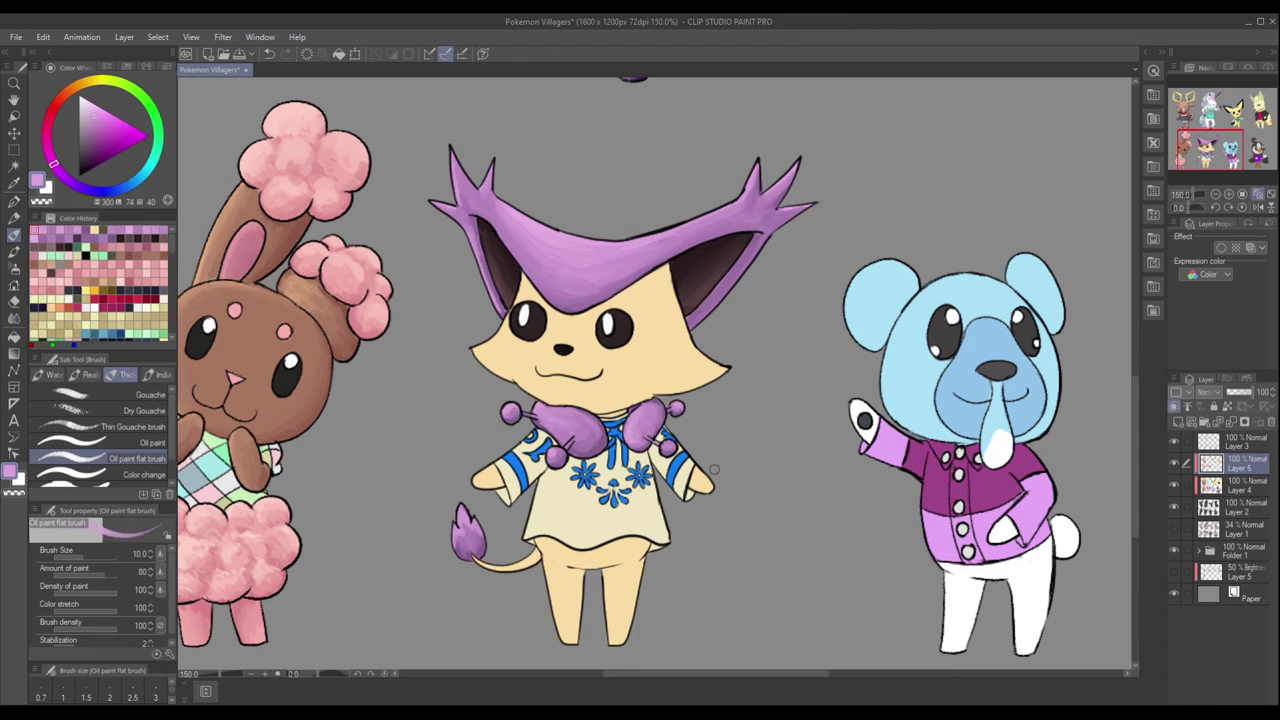
pyautogui.keyDown('alt'); pyautogui.click(532, 320); pyautogui.keyUp('alt')
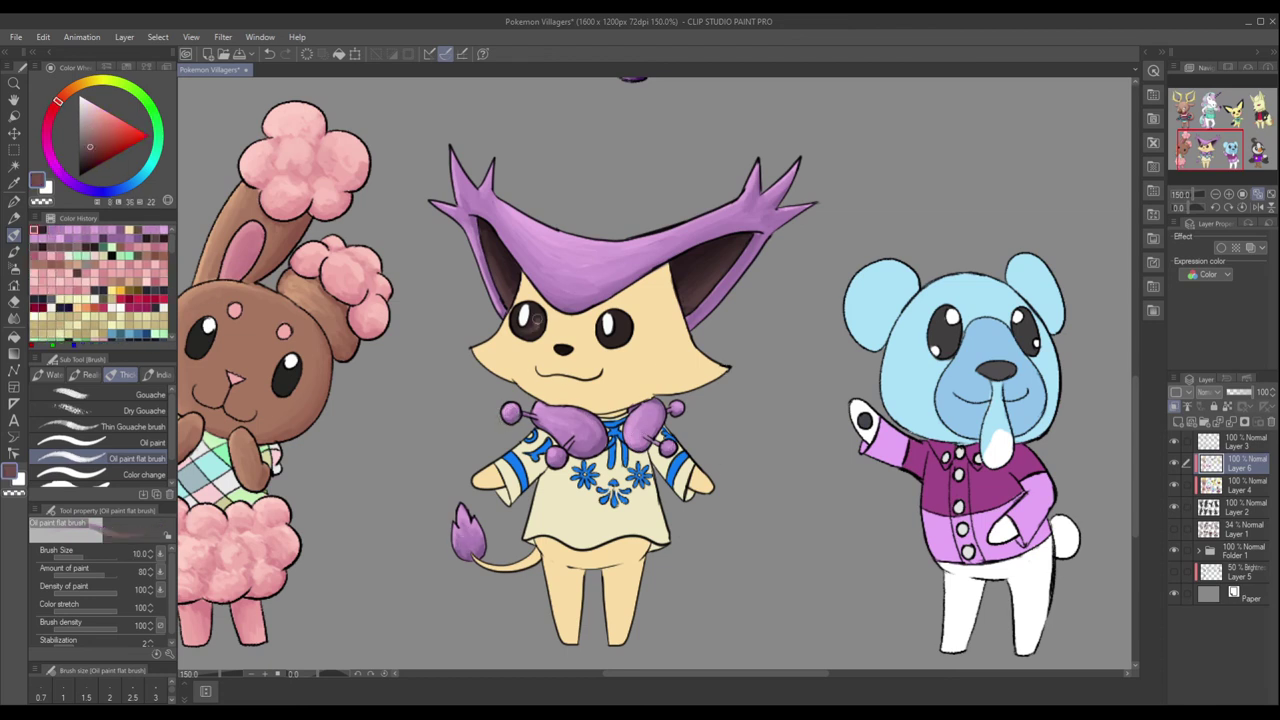
pyautogui.keyDown('alt'); pyautogui.click(626, 328); pyautogui.keyUp('alt')
# Paint brown shadows along the cat's jaw, cheeks and under the purple forehead with a brush size of 15.
pyautogui.keyDown('alt'); pyautogui.click(614, 375); pyautogui.keyUp('alt')
pyautogui.press(']')
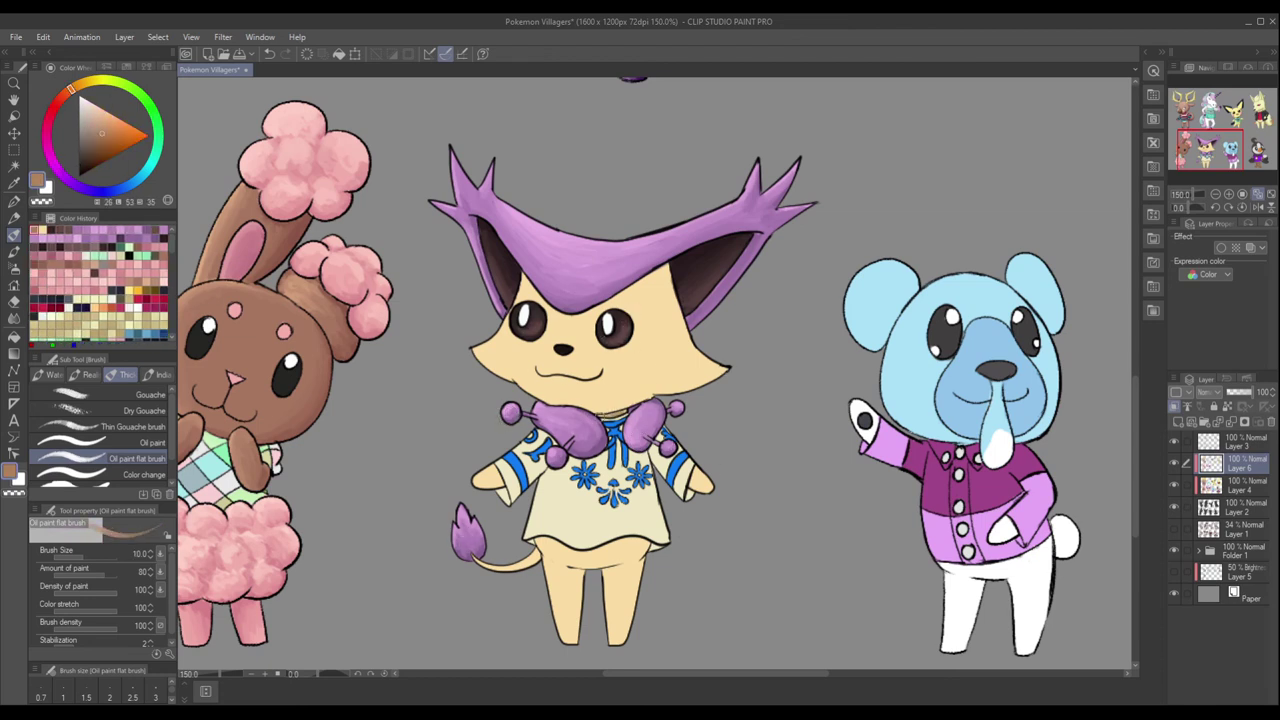
pyautogui.moveTo(725, 378); pyautogui.dragTo(510, 378)
pyautogui.keyDown('alt'); pyautogui.click(520, 378); pyautogui.keyUp('alt')
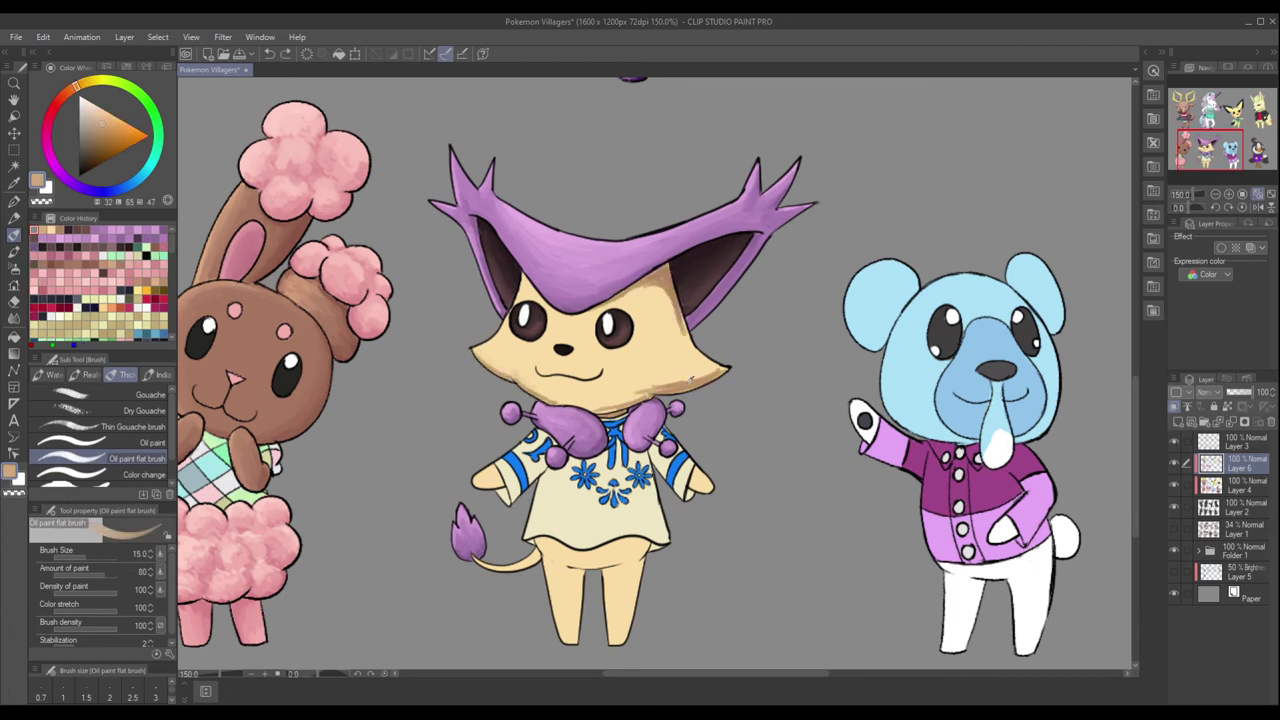
pyautogui.keyDown('alt'); pyautogui.click(590, 407); pyautogui.keyUp('alt')
pyautogui.keyDown('alt'); pyautogui.click(590, 407); pyautogui.keyUp('alt')
pyautogui.keyDown('alt'); pyautogui.click(579, 261); pyautogui.keyUp('alt')
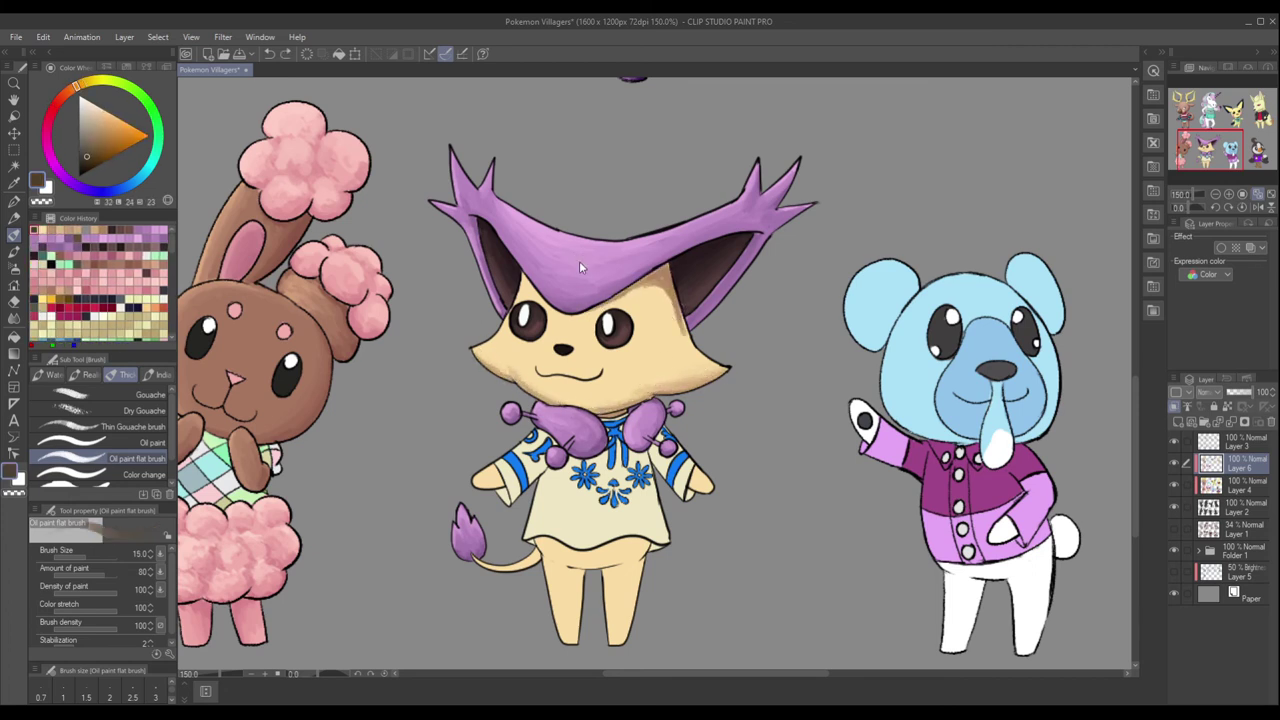
# Blend the shadows on the cat's face into the cream fur with sampled cream and tan tones.
pyautogui.keyDown('alt'); pyautogui.click(648, 289); pyautogui.keyUp('alt')
pyautogui.keyDown('alt'); pyautogui.click(678, 333); pyautogui.keyUp('alt')
pyautogui.keyDown('alt'); pyautogui.click(678, 334); pyautogui.keyUp('alt')
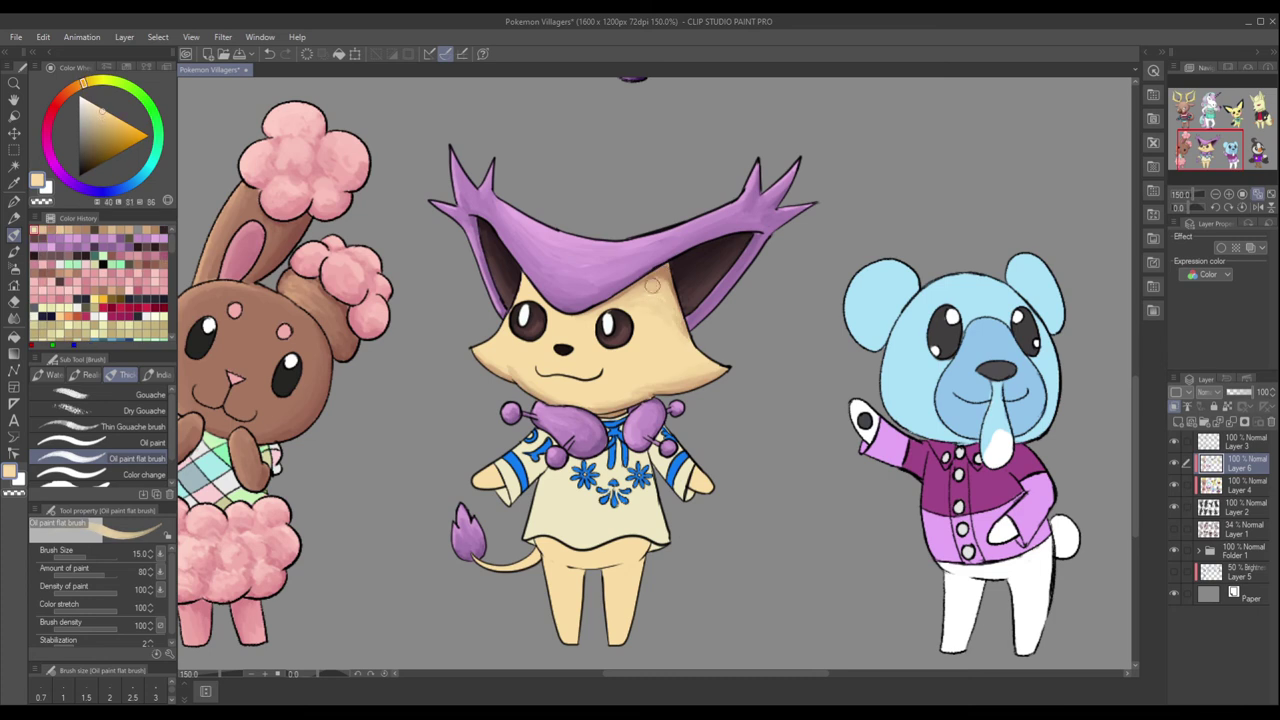
pyautogui.keyDown('alt'); pyautogui.click(689, 345); pyautogui.keyUp('alt')
pyautogui.keyDown('alt'); pyautogui.click(617, 296); pyautogui.keyUp('alt')
pyautogui.keyDown('alt'); pyautogui.click(640, 297); pyautogui.keyUp('alt')
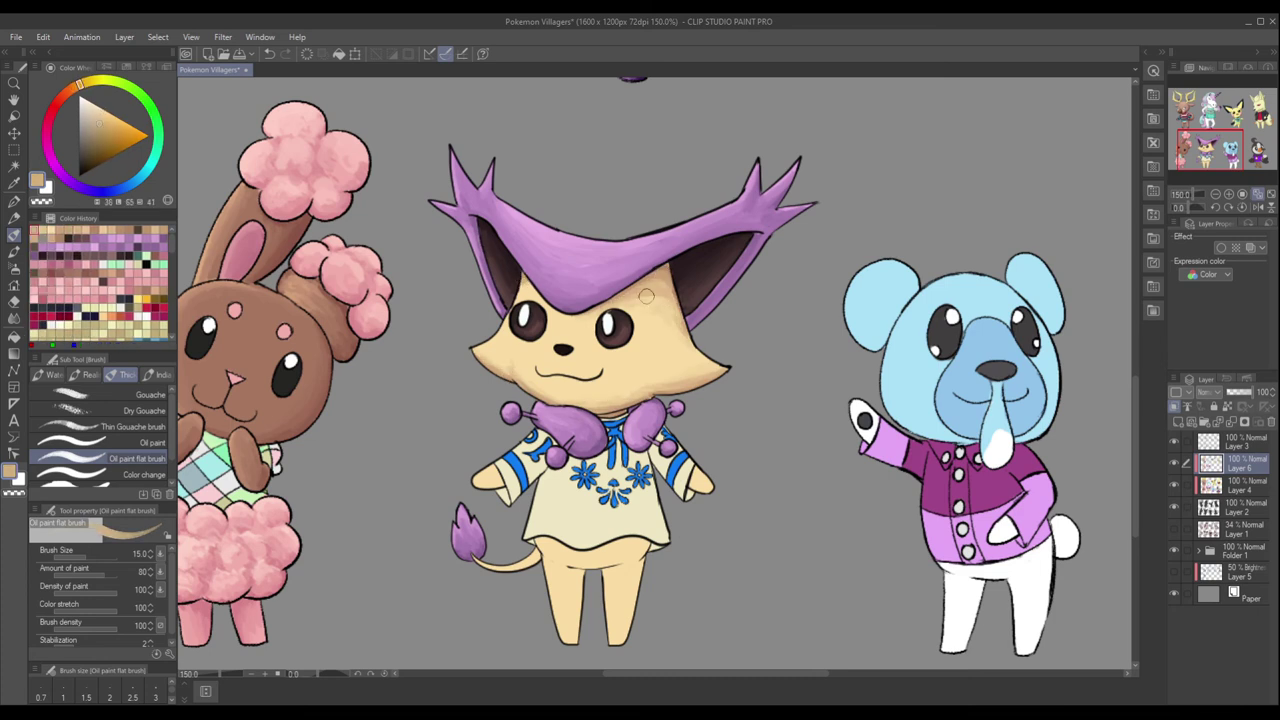
pyautogui.keyDown('alt'); pyautogui.click(692, 355); pyautogui.keyUp('alt')
pyautogui.keyDown('alt'); pyautogui.click(684, 351); pyautogui.keyUp('alt')
# Paint brown shadows on the cat's hands and legs and blend them into the cream fur.
pyautogui.keyDown('alt'); pyautogui.click(513, 341); pyautogui.keyUp('alt')
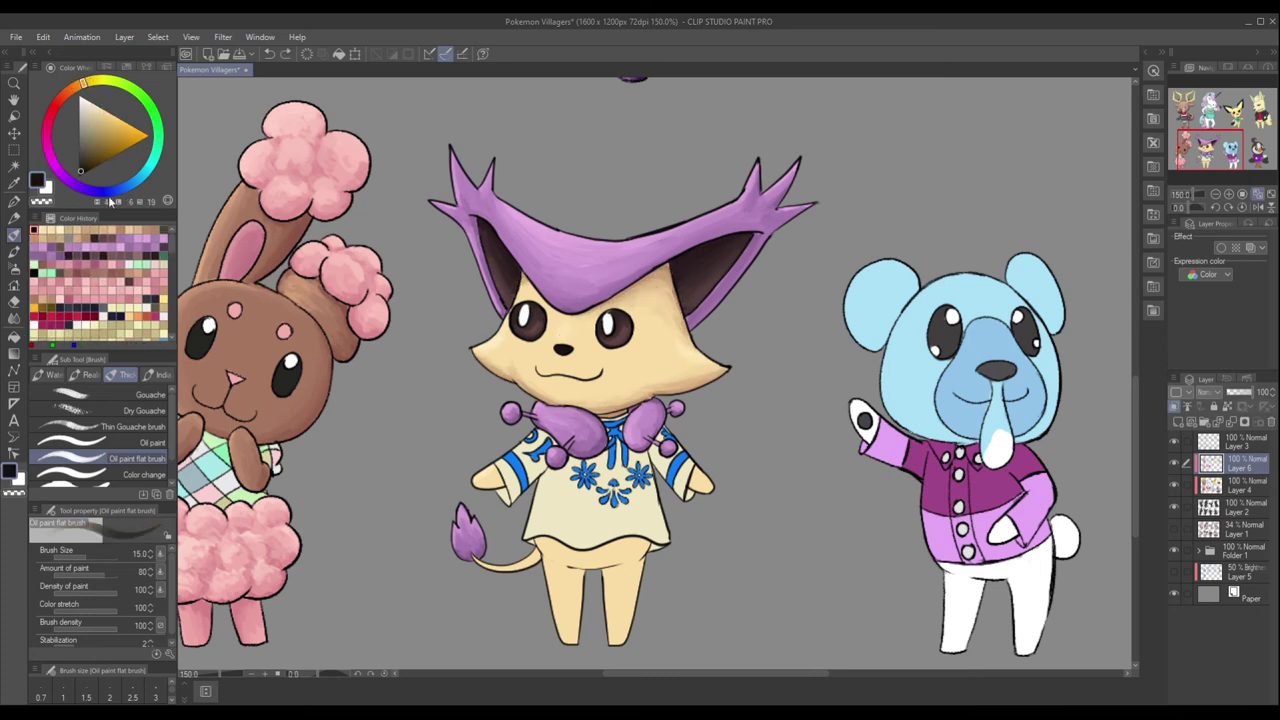
pyautogui.keyDown('alt'); pyautogui.click(534, 545); pyautogui.keyUp('alt')
pyautogui.keyDown('alt'); pyautogui.click(659, 258); pyautogui.keyUp('alt')
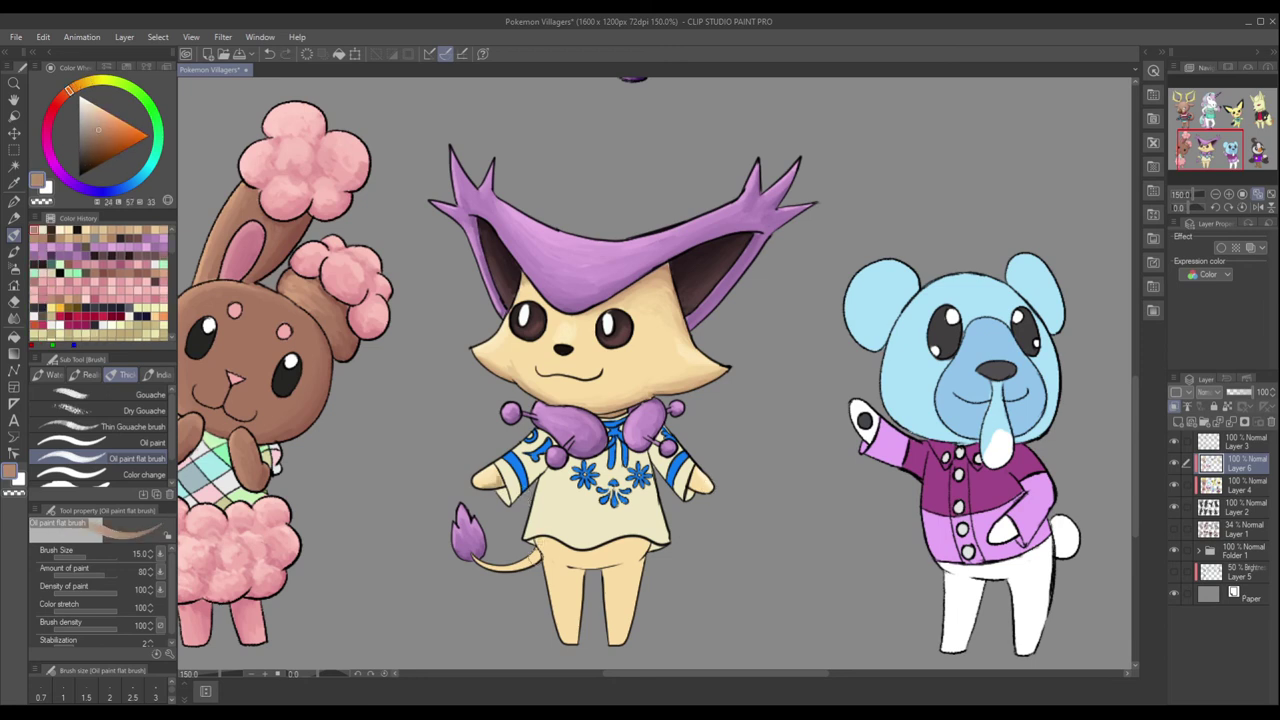
pyautogui.keyDown('alt'); pyautogui.click(549, 545); pyautogui.keyUp('alt')
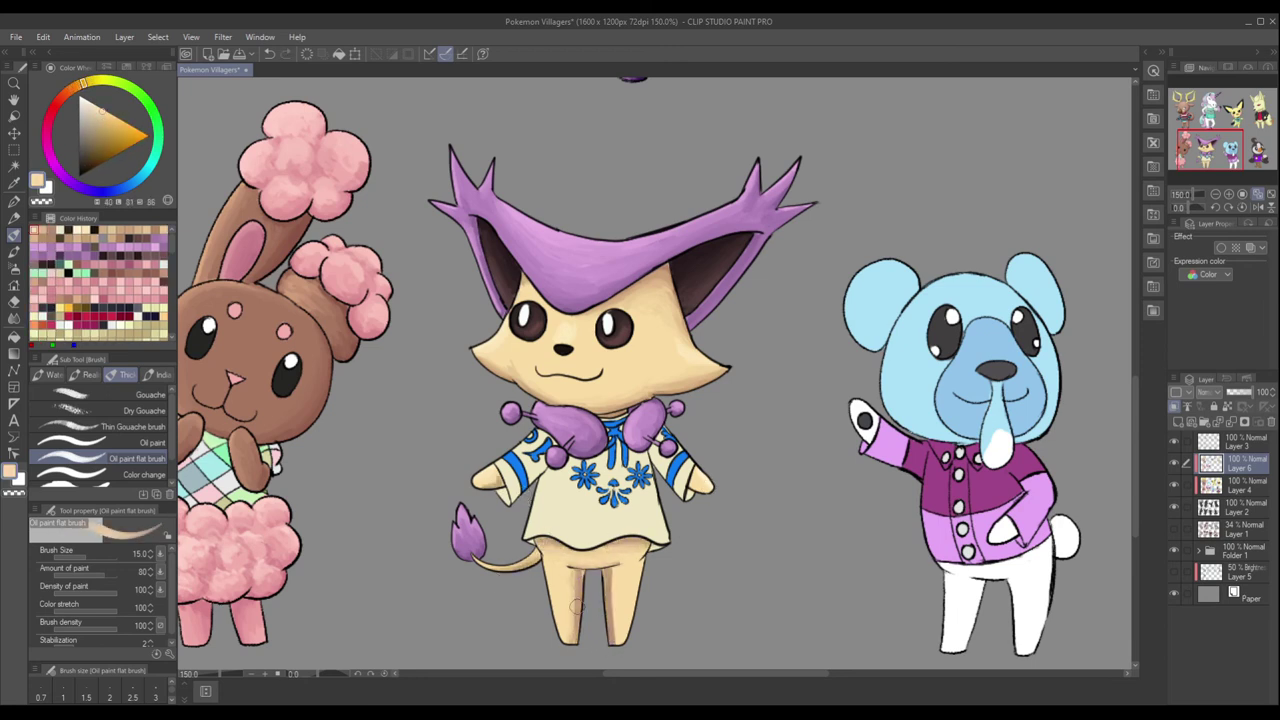
pyautogui.keyDown('alt'); pyautogui.click(600, 600); pyautogui.keyUp('alt')
pyautogui.keyDown('alt'); pyautogui.click(620, 560); pyautogui.keyUp('alt')
pyautogui.press('[')
# Shade the cat's cream shirt with darker beige and vary the blue trim with lighter and darker blues.
pyautogui.keyDown('alt'); pyautogui.click(640, 540); pyautogui.keyUp('alt')
pyautogui.keyDown('alt'); pyautogui.click(658, 521); pyautogui.keyUp('alt')
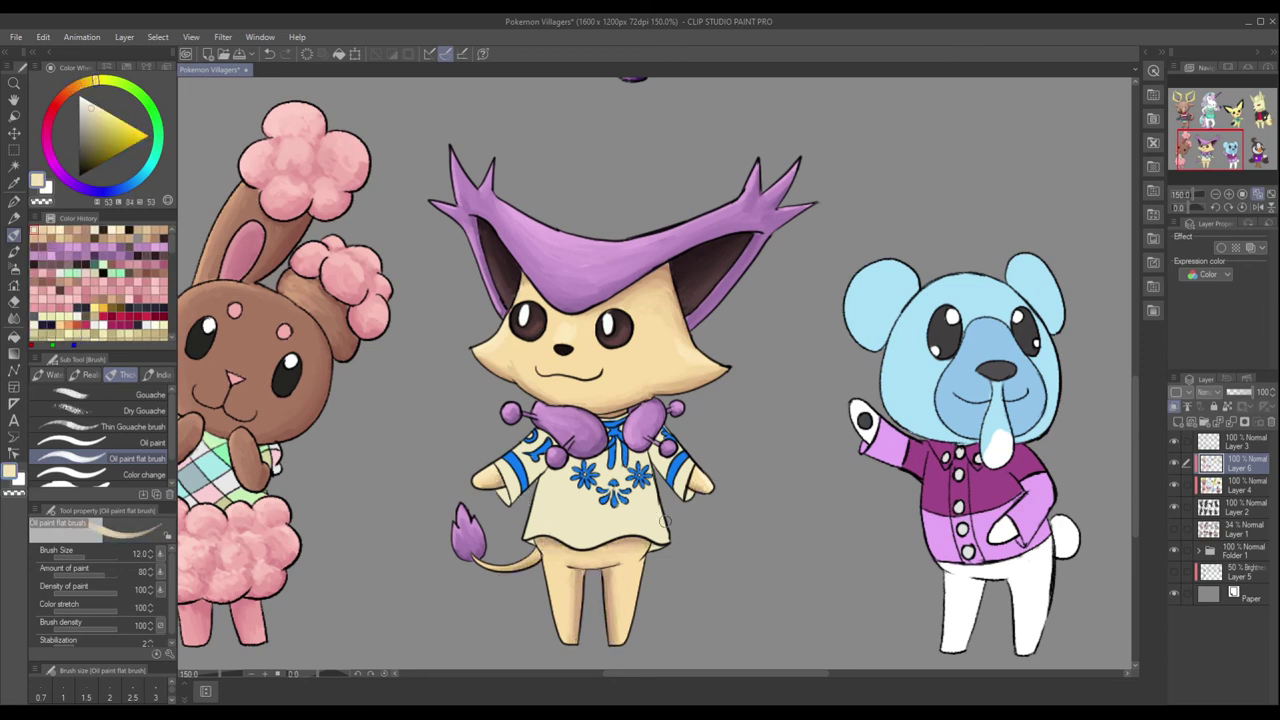
pyautogui.moveTo(89, 80); pyautogui.dragTo(92, 104)
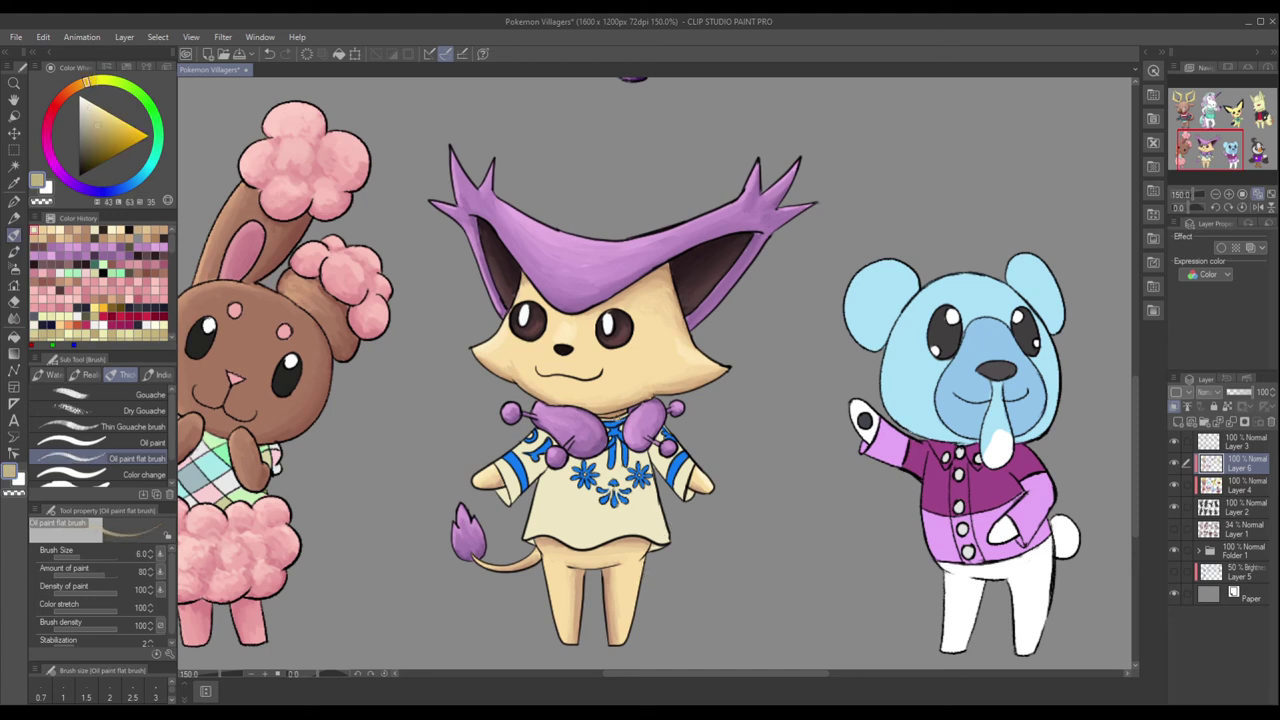
pyautogui.keyDown('alt'); pyautogui.click(655, 460); pyautogui.keyUp('alt')
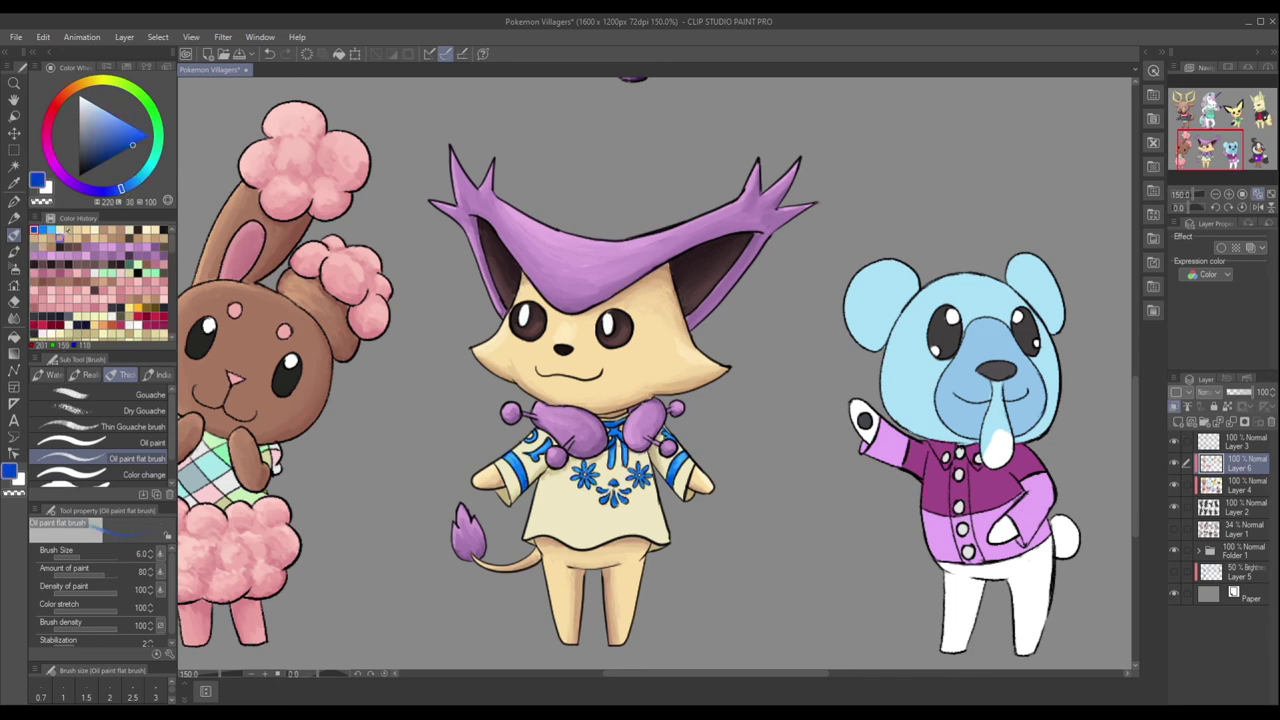
pyautogui.keyDown('alt'); pyautogui.click(650, 505); pyautogui.keyUp('alt')
pyautogui.press(']')
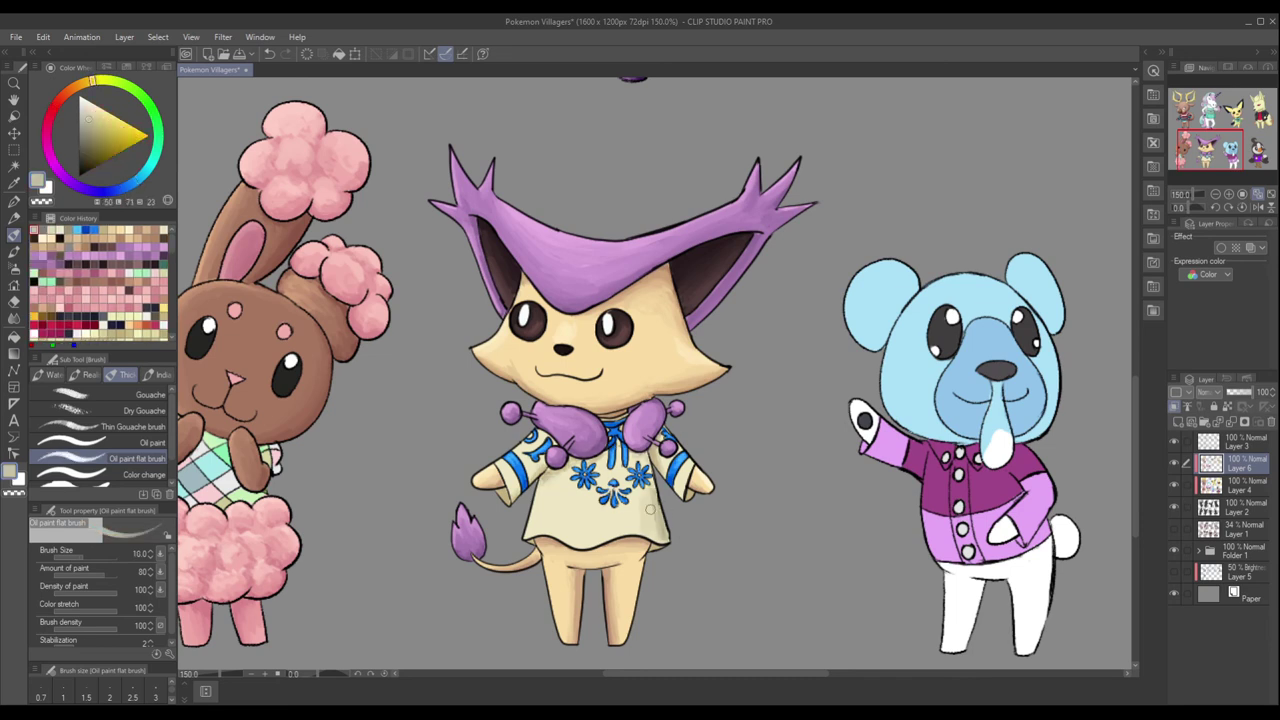
# Undo the last shirt stroke and paint tan shadows under the collar and along the side of the cat's shirt.
pyautogui.hotkey('ctrl', 'z')
pyautogui.keyDown('alt'); pyautogui.click(652, 492); pyautogui.keyUp('alt')
pyautogui.moveTo(650, 425); pyautogui.dragTo(656, 417)
pyautogui.keyDown('alt'); pyautogui.click(660, 500); pyautogui.keyUp('alt')
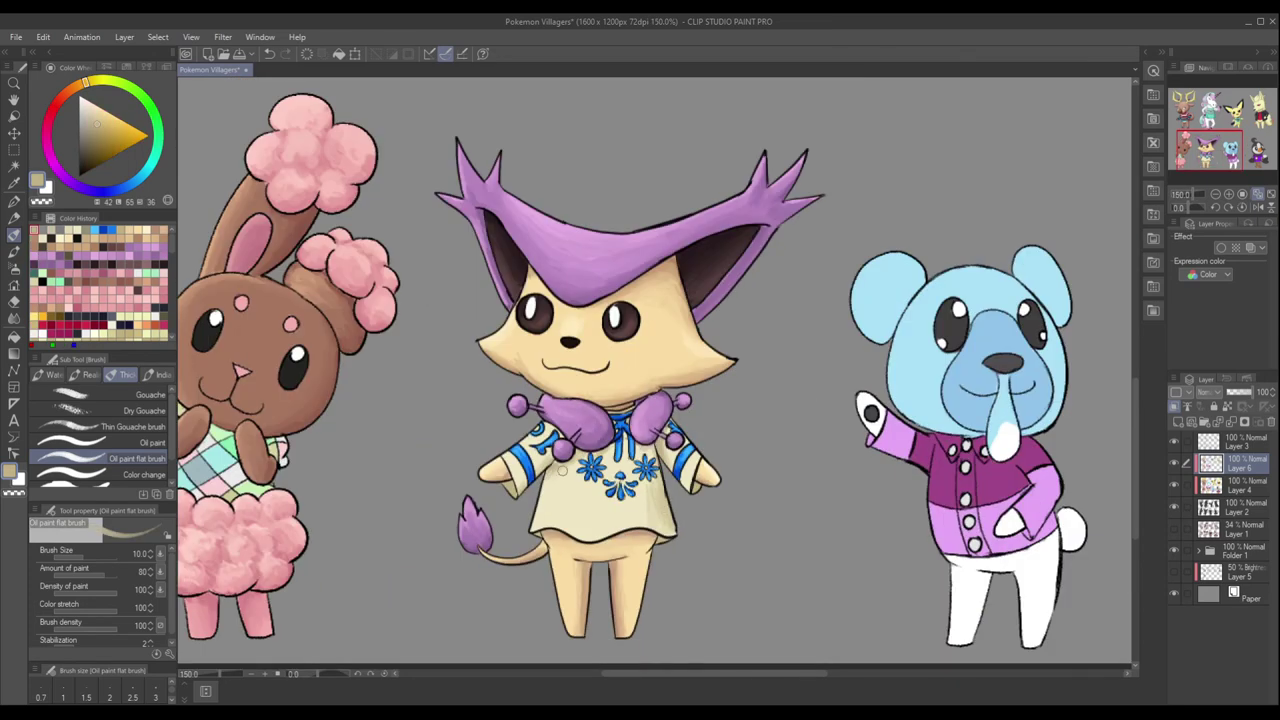
# Blend the shading on the front of the cat's shirt and add pale cream highlights to the shirt and legs.
pyautogui.keyDown('alt'); pyautogui.click(562, 471); pyautogui.keyUp('alt')
pyautogui.moveTo(548, 486); pyautogui.dragTo(545, 528)
pyautogui.keyDown('alt'); pyautogui.click(531, 525); pyautogui.keyUp('alt')
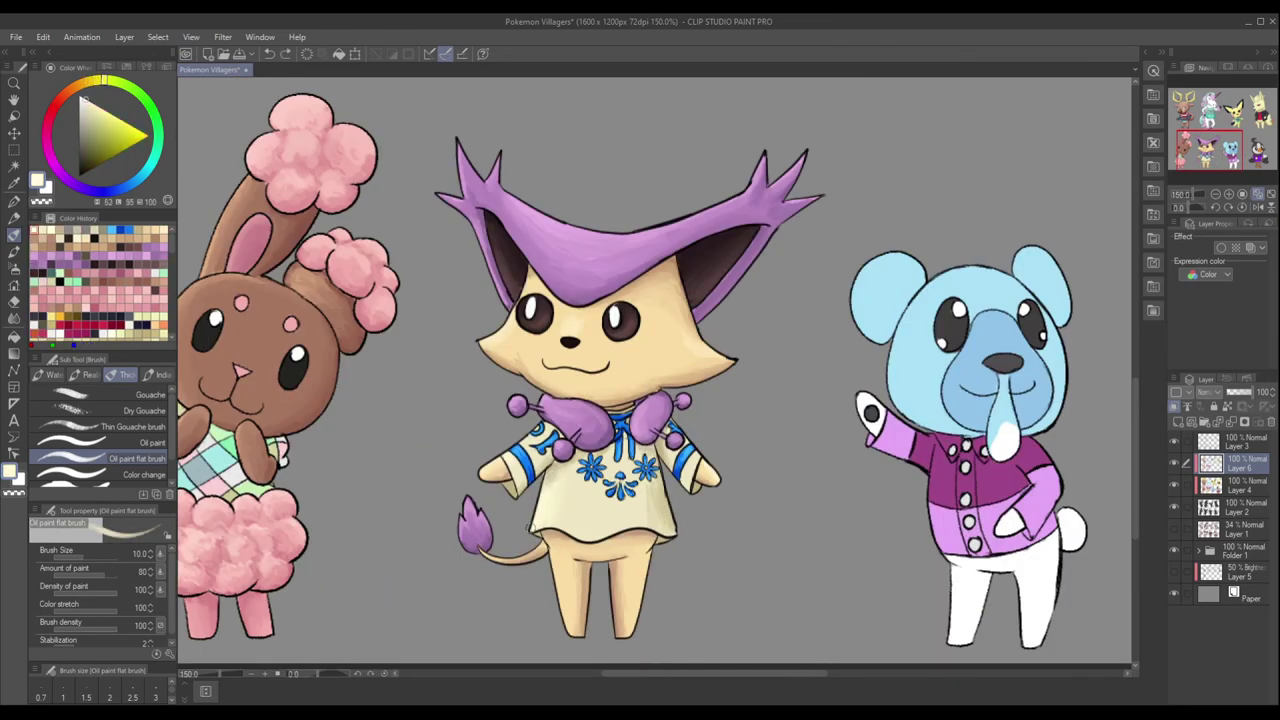
pyautogui.keyDown('alt'); pyautogui.click(556, 478); pyautogui.keyUp('alt')
pyautogui.keyDown('alt'); pyautogui.click(561, 594); pyautogui.keyUp('alt')
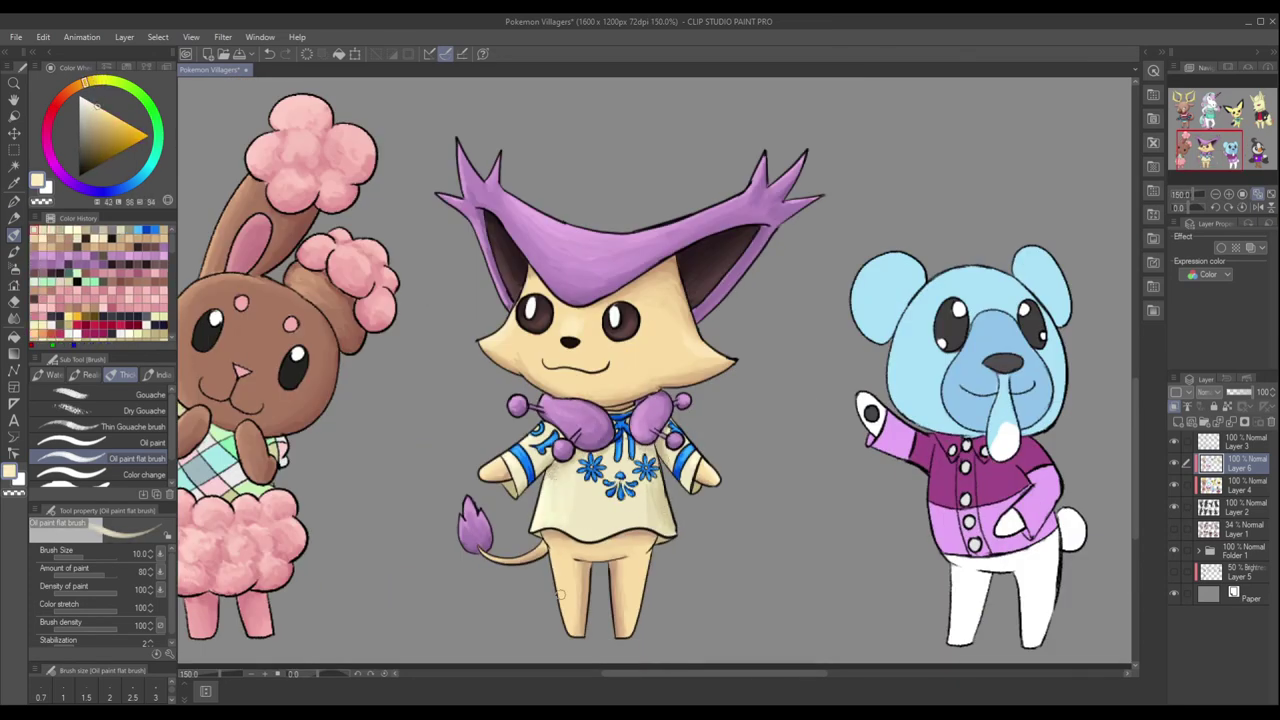
# Paint darker blue shadows on the bear's head and muzzle and rework its nose drip with blue and white.
pyautogui.moveTo(669, 510); pyautogui.dragTo(267, 508)
pyautogui.keyDown('alt'); pyautogui.click(500, 300); pyautogui.keyUp('alt')
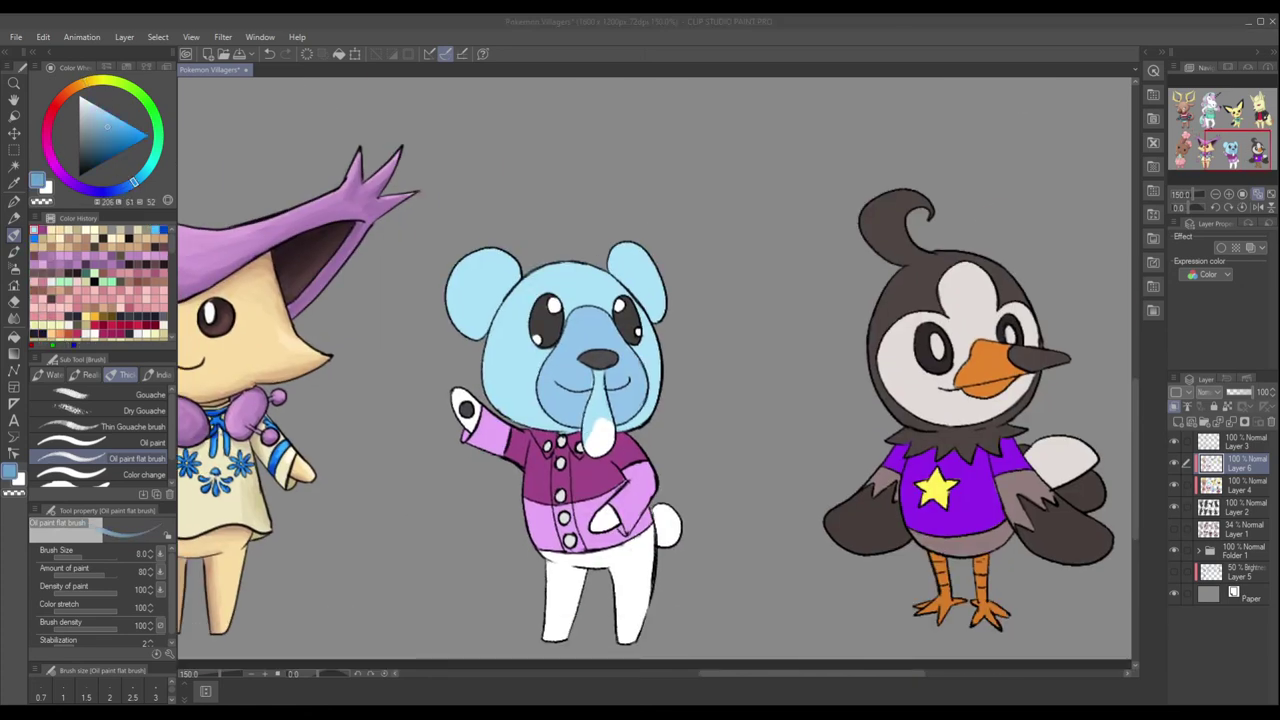
pyautogui.moveTo(598, 372); pyautogui.dragTo(598, 440)
pyautogui.keyDown('alt'); pyautogui.click(598, 430); pyautogui.keyUp('alt')
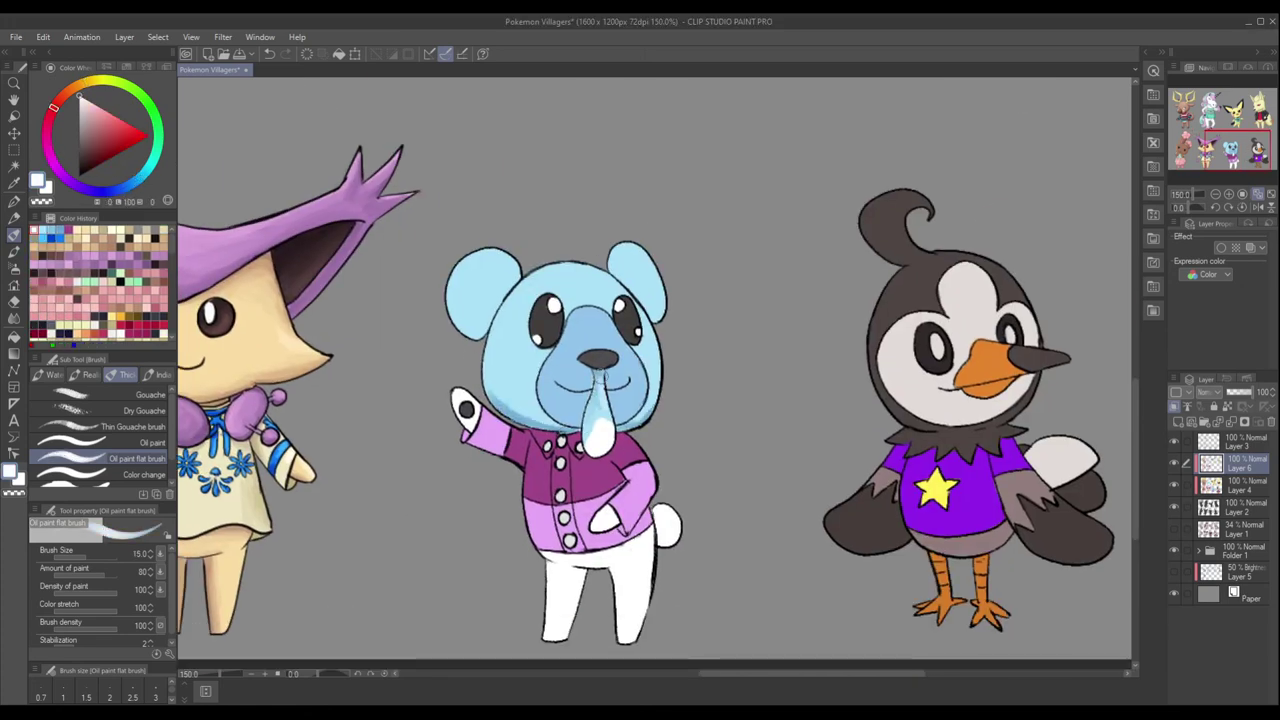
pyautogui.moveTo(600, 368); pyautogui.dragTo(600, 386)
# Shade the bear's ears with sampled blues, blend the edges and add a white highlight to the nose.
pyautogui.click(72, 230)
pyautogui.keyDown('alt'); pyautogui.click(457, 311); pyautogui.keyUp('alt')
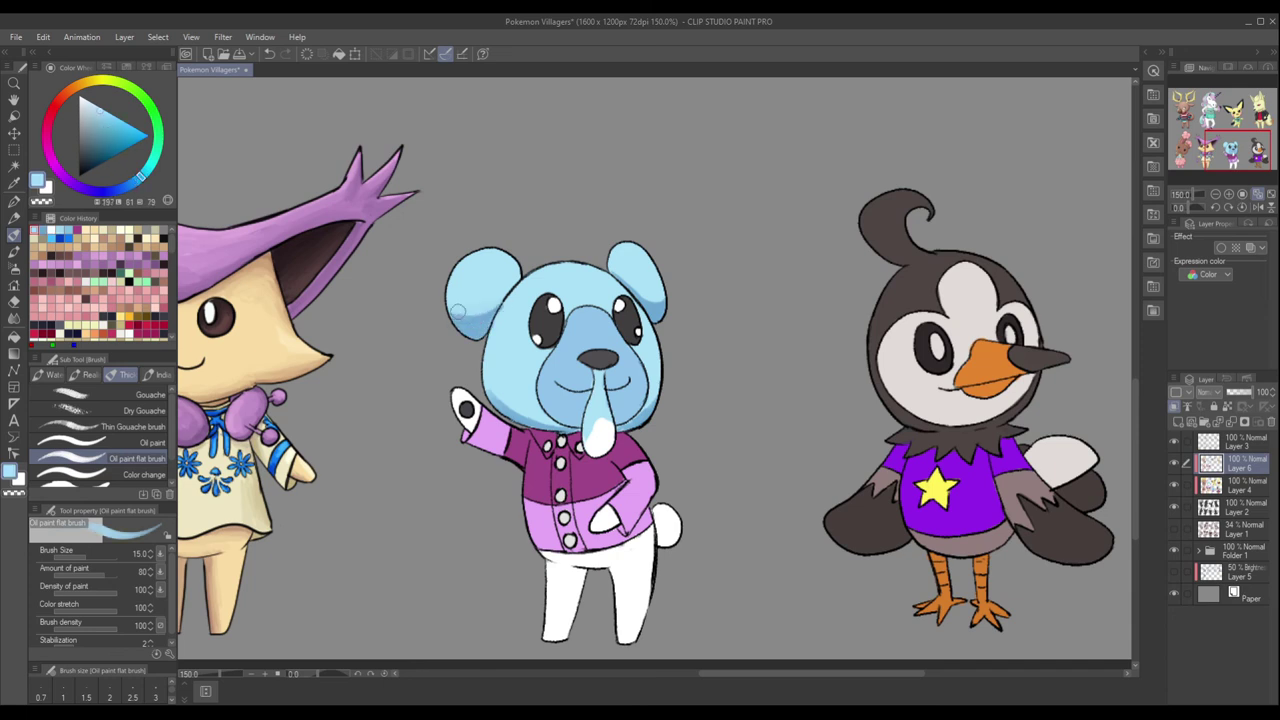
pyautogui.moveTo(463, 303); pyautogui.dragTo(480, 318)
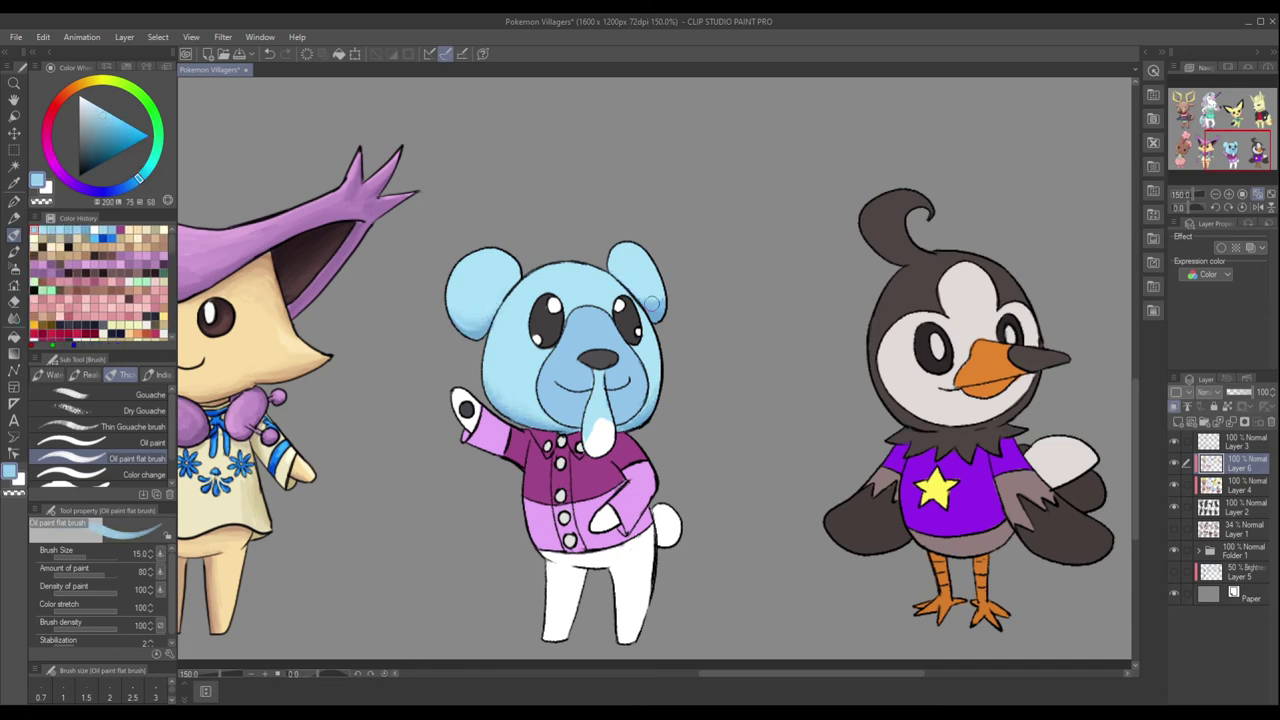
pyautogui.keyDown('alt'); pyautogui.click(655, 305); pyautogui.keyUp('alt')
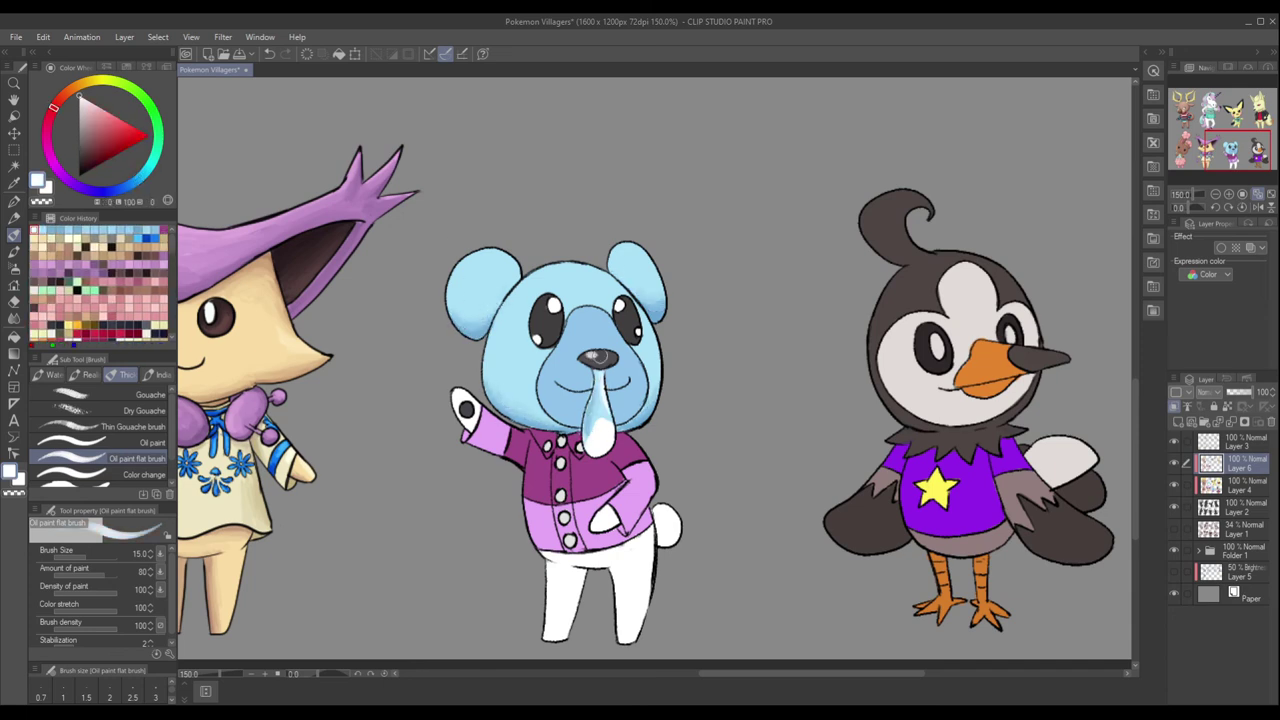
# Rework the highlight on the bear's nose with a soft grey stroke at brush size 10.
pyautogui.keyDown('alt'); pyautogui.click(590, 358); pyautogui.keyUp('alt')
pyautogui.keyDown('alt'); pyautogui.click(590, 358); pyautogui.keyUp('alt')
pyautogui.press('[')
pyautogui.moveTo(590, 358); pyautogui.dragTo(602, 358)
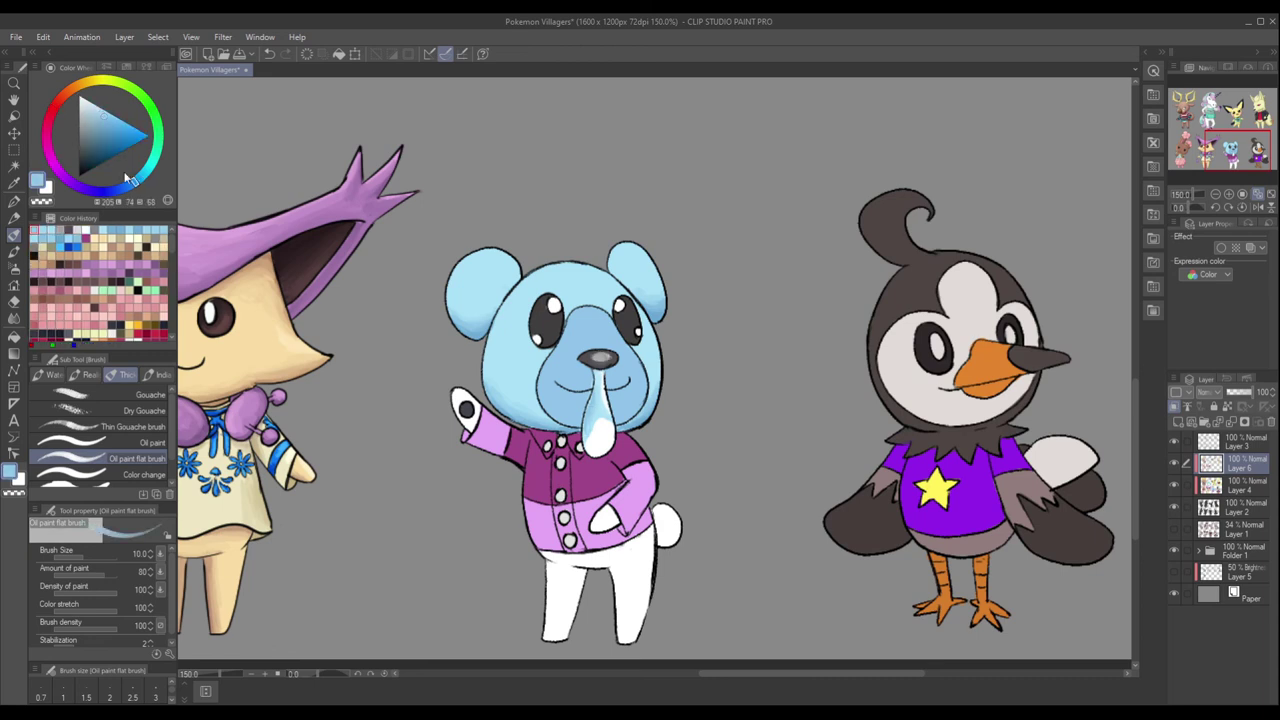
# Shade the bear's magenta shirt yoke and paint darker and lighter lilac tones on the lower shirt and sleeves.
pyautogui.keyDown('alt'); pyautogui.click(548, 430); pyautogui.keyUp('alt')
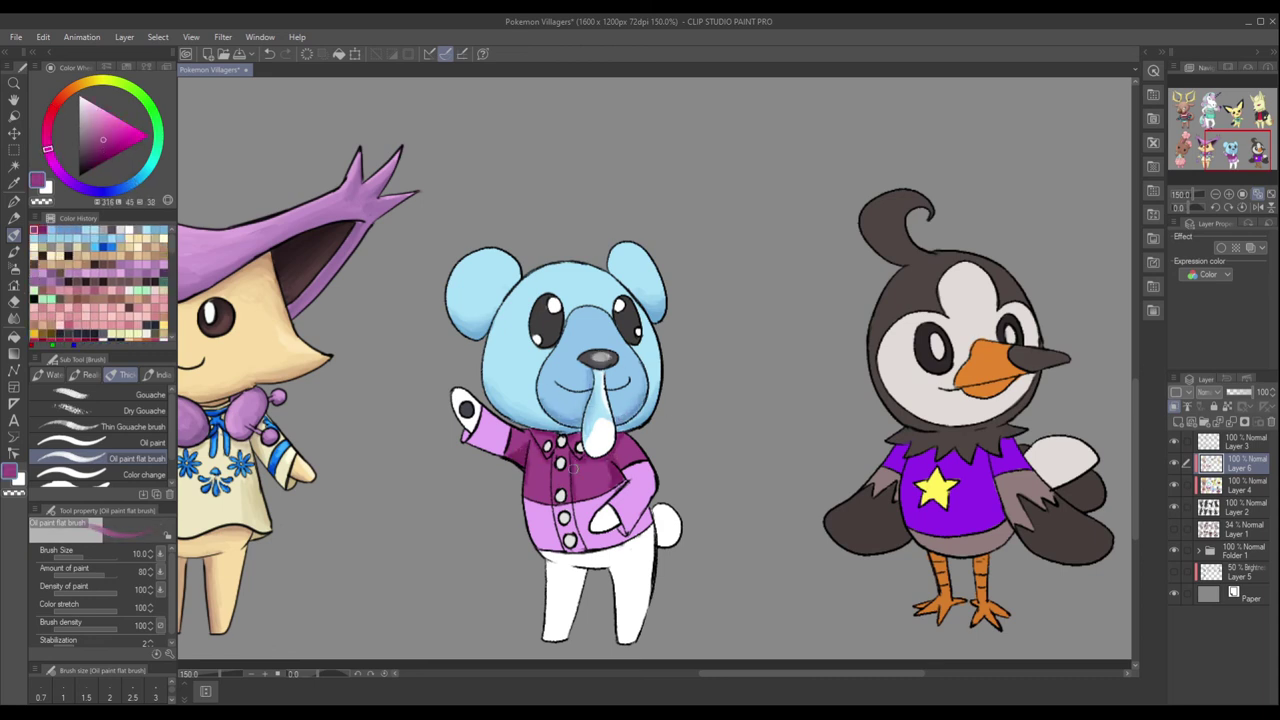
pyautogui.keyDown('alt'); pyautogui.click(536, 442); pyautogui.keyUp('alt')
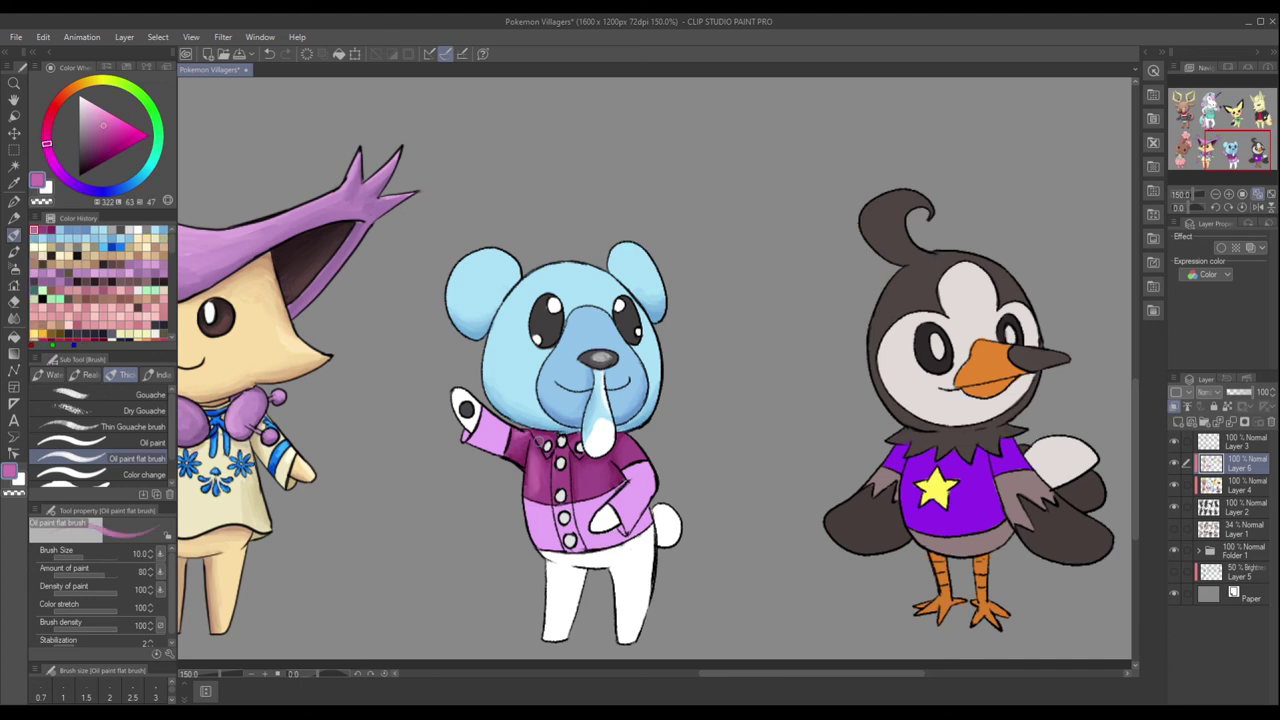
pyautogui.keyDown('alt'); pyautogui.click(620, 487); pyautogui.keyUp('alt')
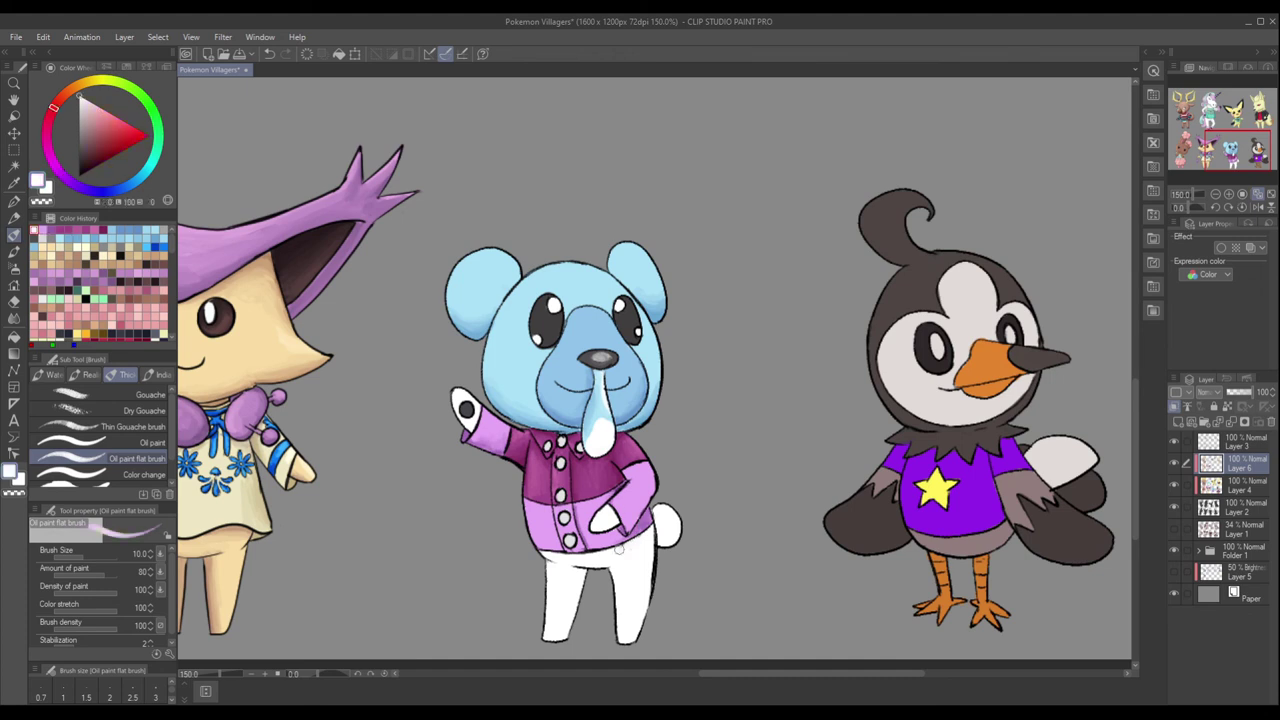
pyautogui.keyDown('alt'); pyautogui.click(628, 505); pyautogui.keyUp('alt')
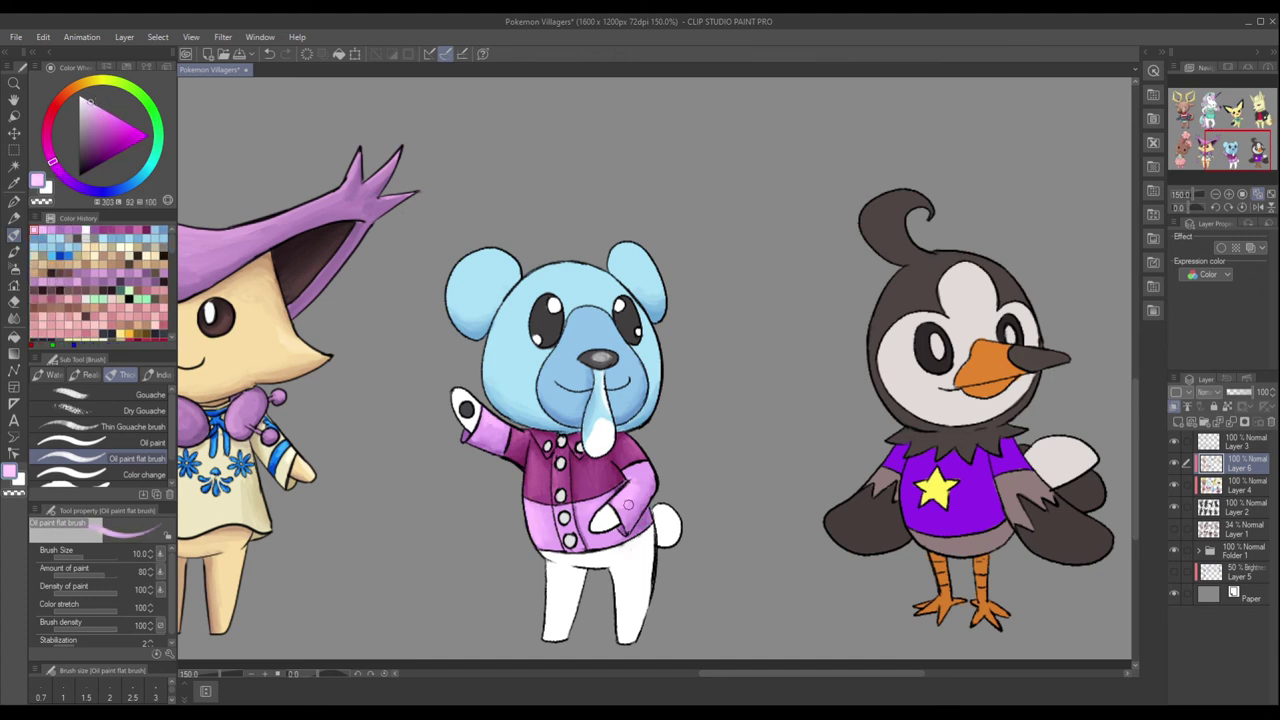
# Paint pale blue-grey shadows along the inner sides of the bear's white legs and on its tail.
pyautogui.keyDown('alt'); pyautogui.click(600, 600); pyautogui.keyUp('alt')
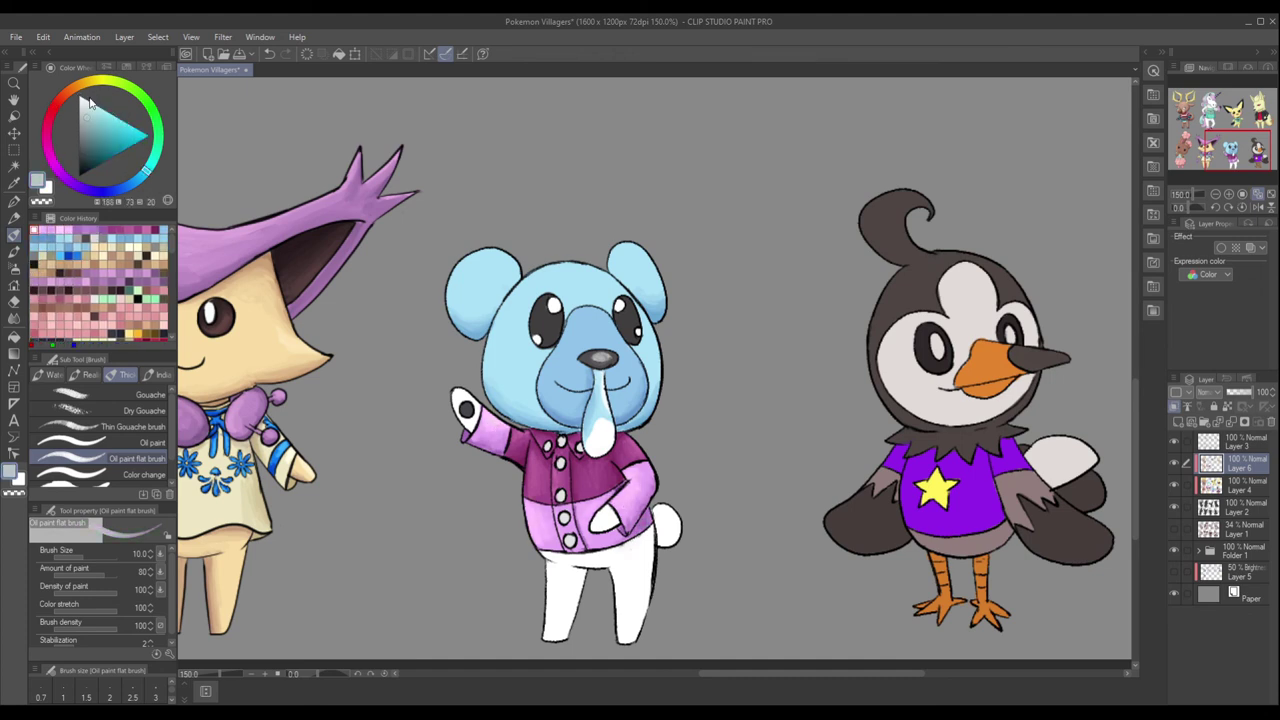
pyautogui.moveTo(566, 572); pyautogui.dragTo(576, 636)
pyautogui.moveTo(614, 568); pyautogui.dragTo(620, 640)
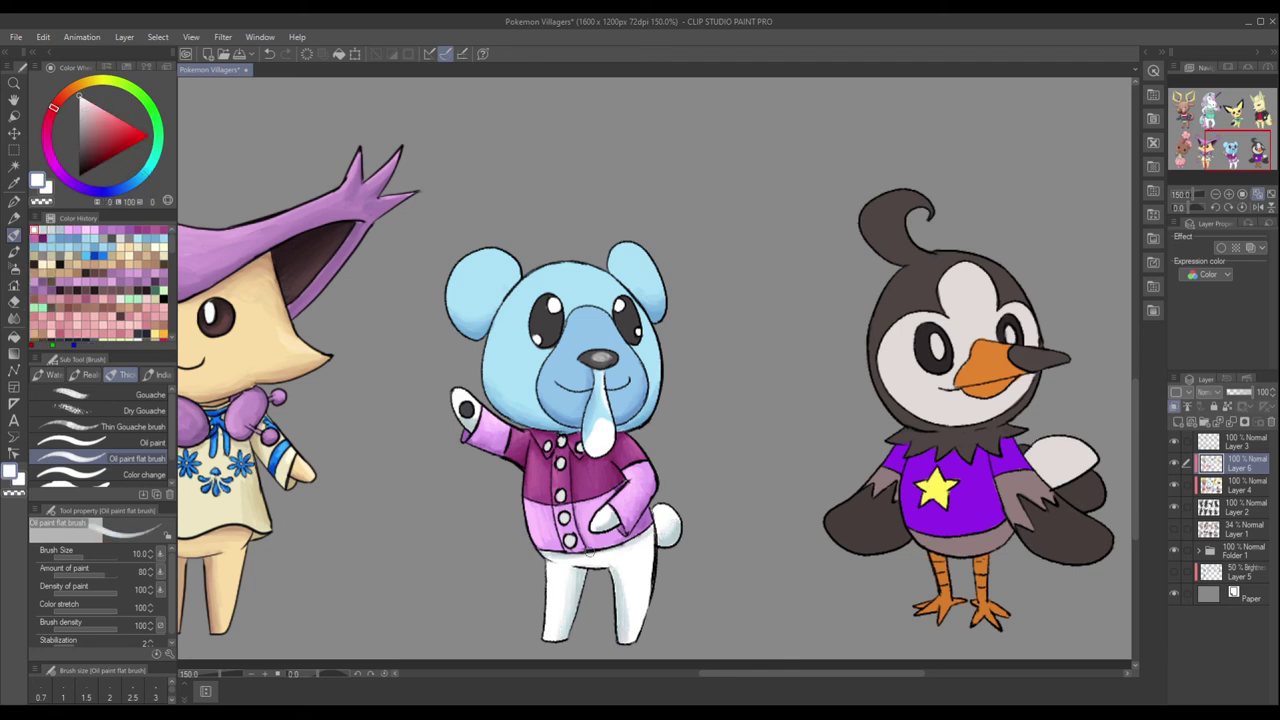
# Paint light blue highlights on the bear's ears, forehead and muzzle and blend them at brush size 12.
pyautogui.keyDown('alt'); pyautogui.click(480, 252); pyautogui.keyUp('alt')
pyautogui.moveTo(480, 252); pyautogui.dragTo(600, 275)
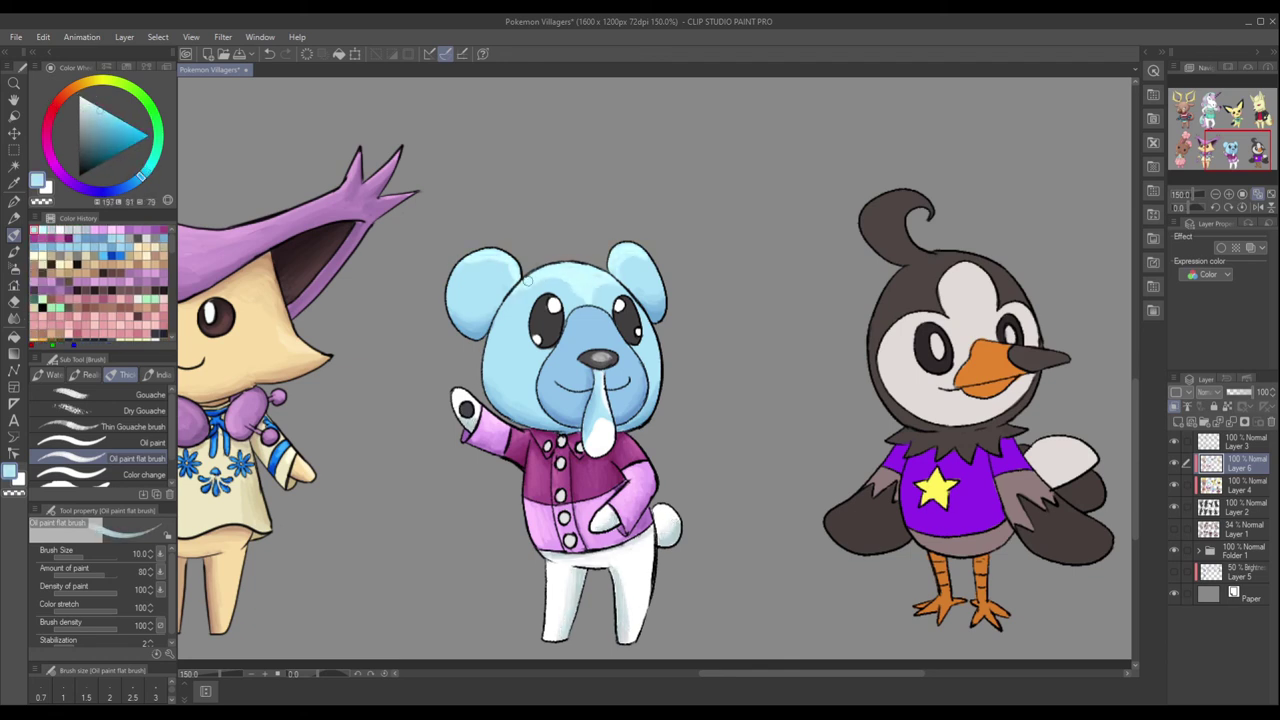
pyautogui.press(']')
pyautogui.keyDown('alt'); pyautogui.click(505, 271); pyautogui.keyUp('alt')
pyautogui.keyDown('alt'); pyautogui.click(455, 267); pyautogui.keyUp('alt')
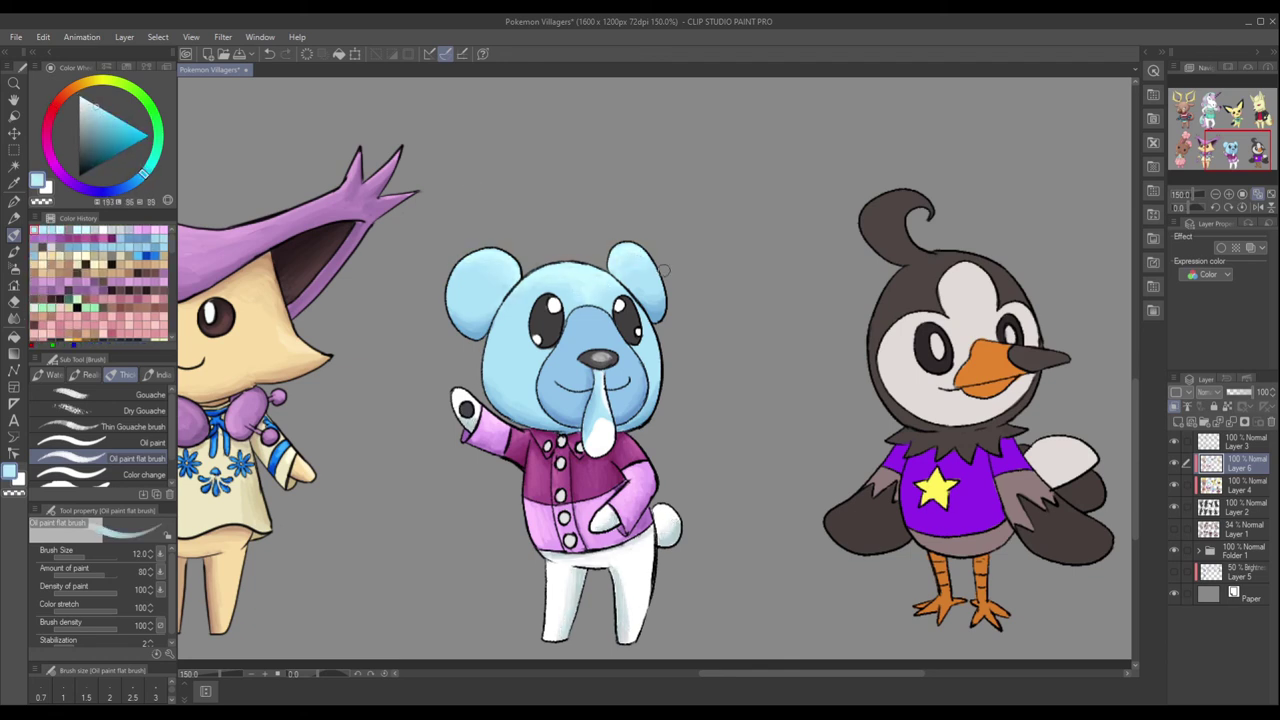
pyautogui.keyDown('alt'); pyautogui.click(601, 333); pyautogui.keyUp('alt')
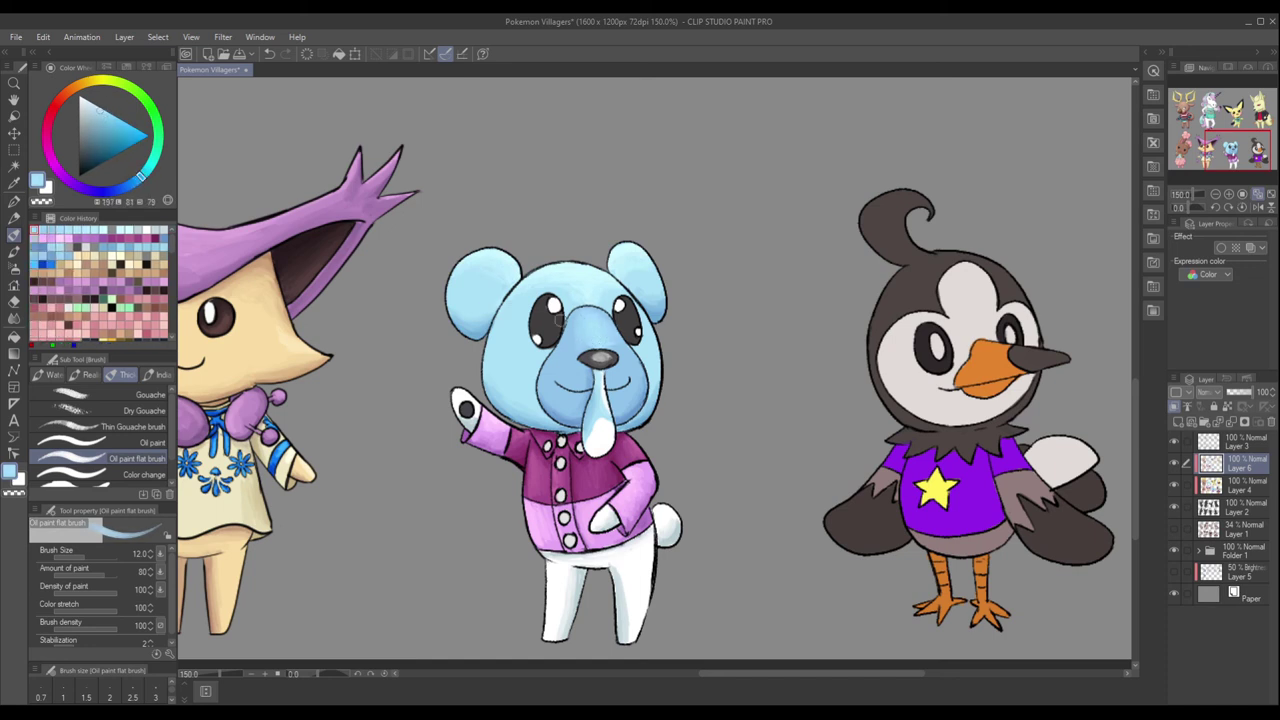
pyautogui.keyDown('alt'); pyautogui.click(576, 366); pyautogui.keyUp('alt')
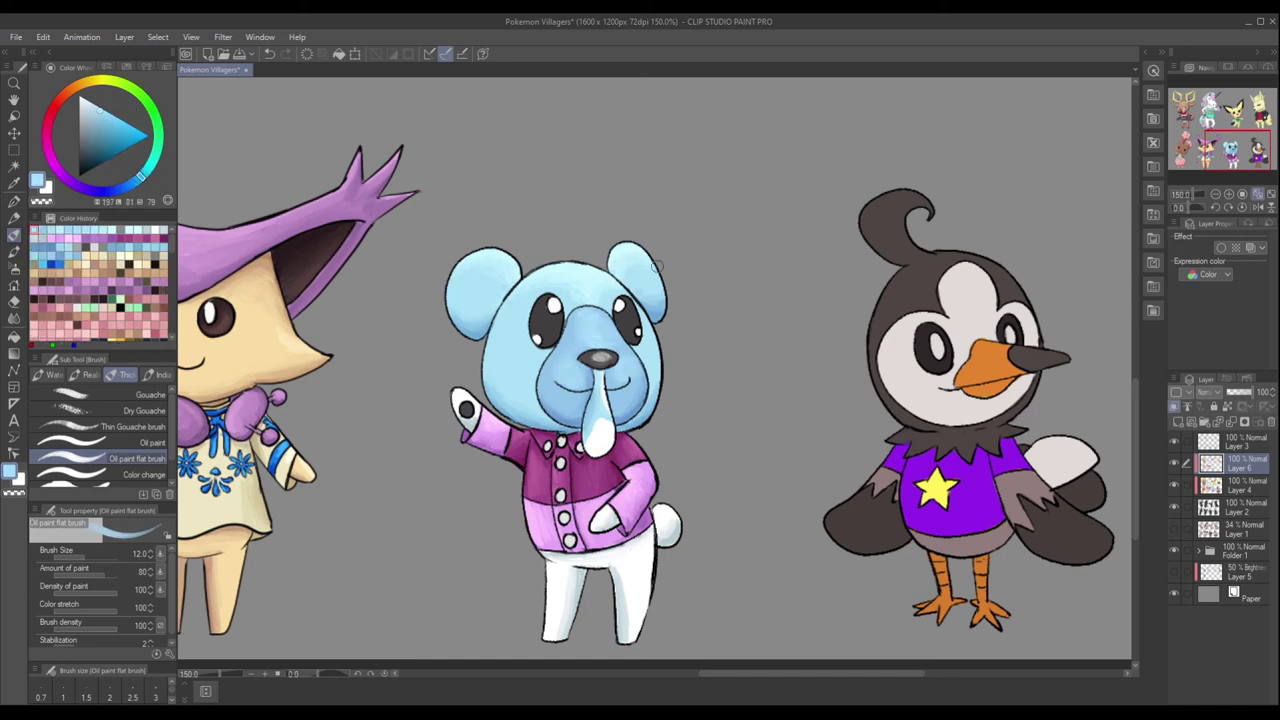
# Add soft dark grey reflections to the lower part of both of the bear's eyes.
pyautogui.keyDown('alt'); pyautogui.click(548, 299); pyautogui.keyUp('alt')
pyautogui.moveTo(548, 310); pyautogui.dragTo(552, 325)
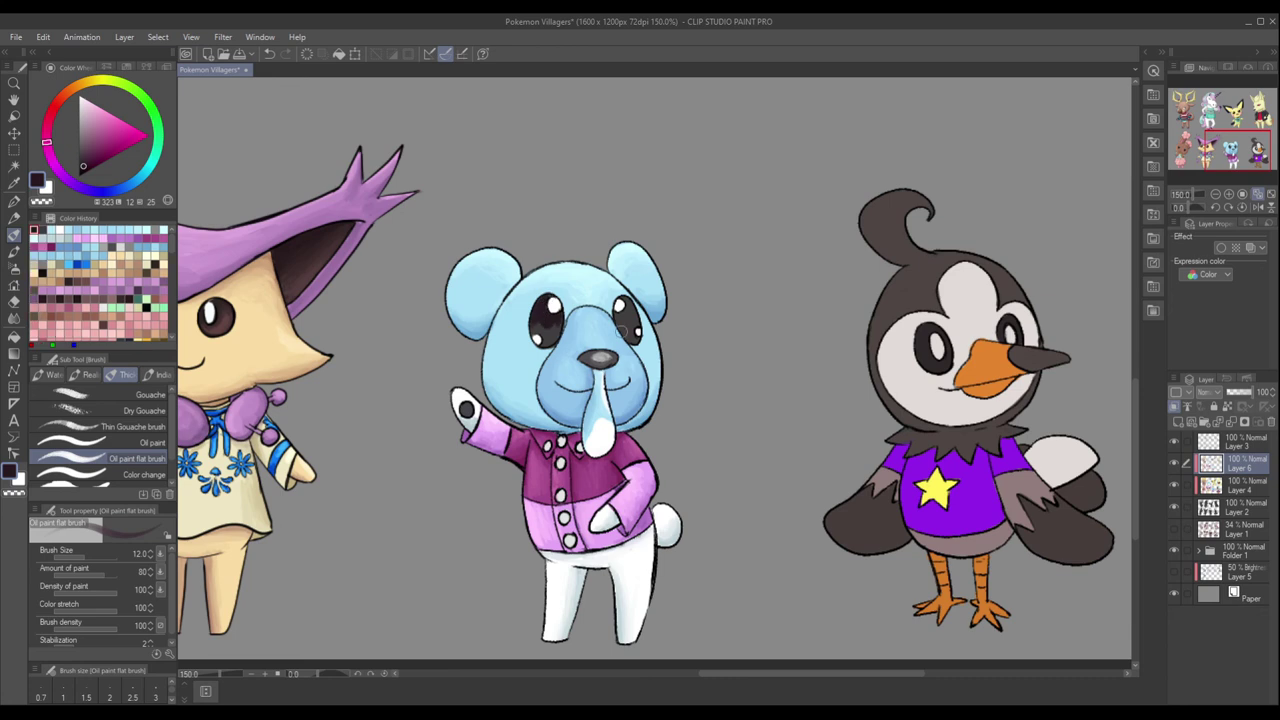
pyautogui.keyDown('alt'); pyautogui.click(627, 325); pyautogui.keyUp('alt')
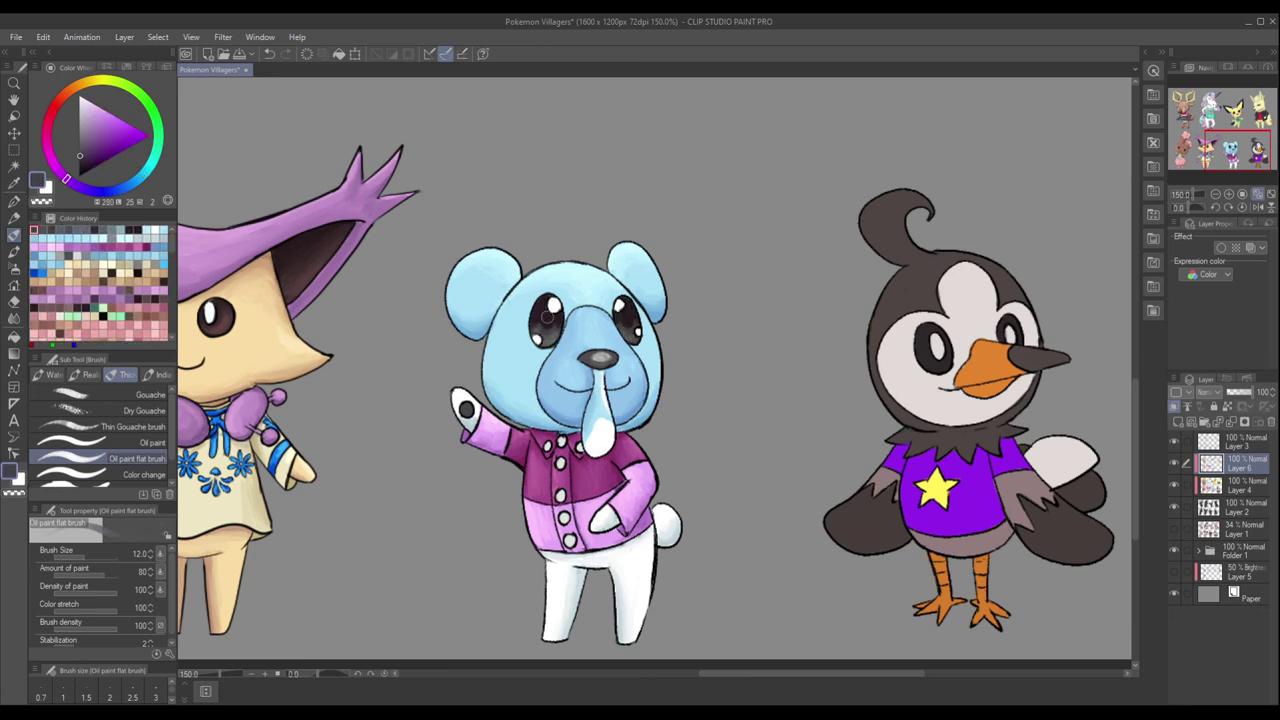
# Paint dark brown shadows on the bird's head crest, feather collar, wings and dark tail feathers.
pyautogui.moveTo(1068, 572); pyautogui.dragTo(800, 580)
pyautogui.keyDown('alt'); pyautogui.click(611, 250); pyautogui.keyUp('alt')
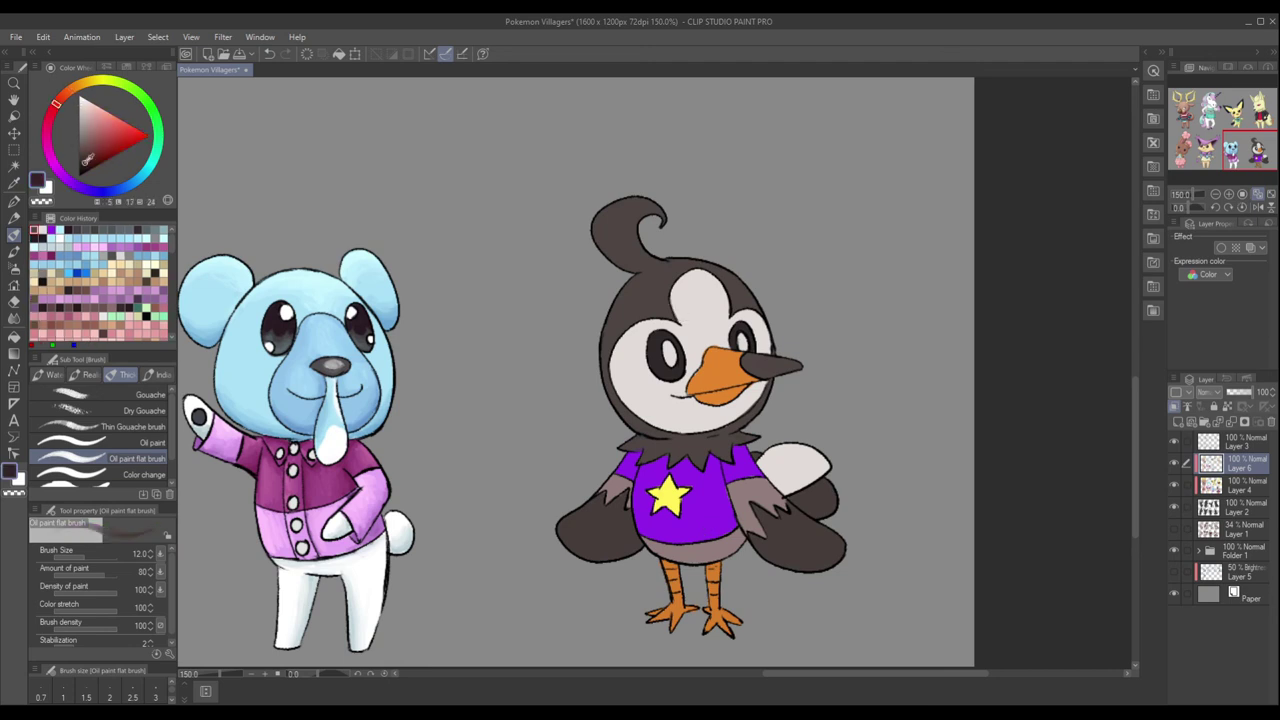
pyautogui.keyDown('alt'); pyautogui.click(689, 445); pyautogui.keyUp('alt')
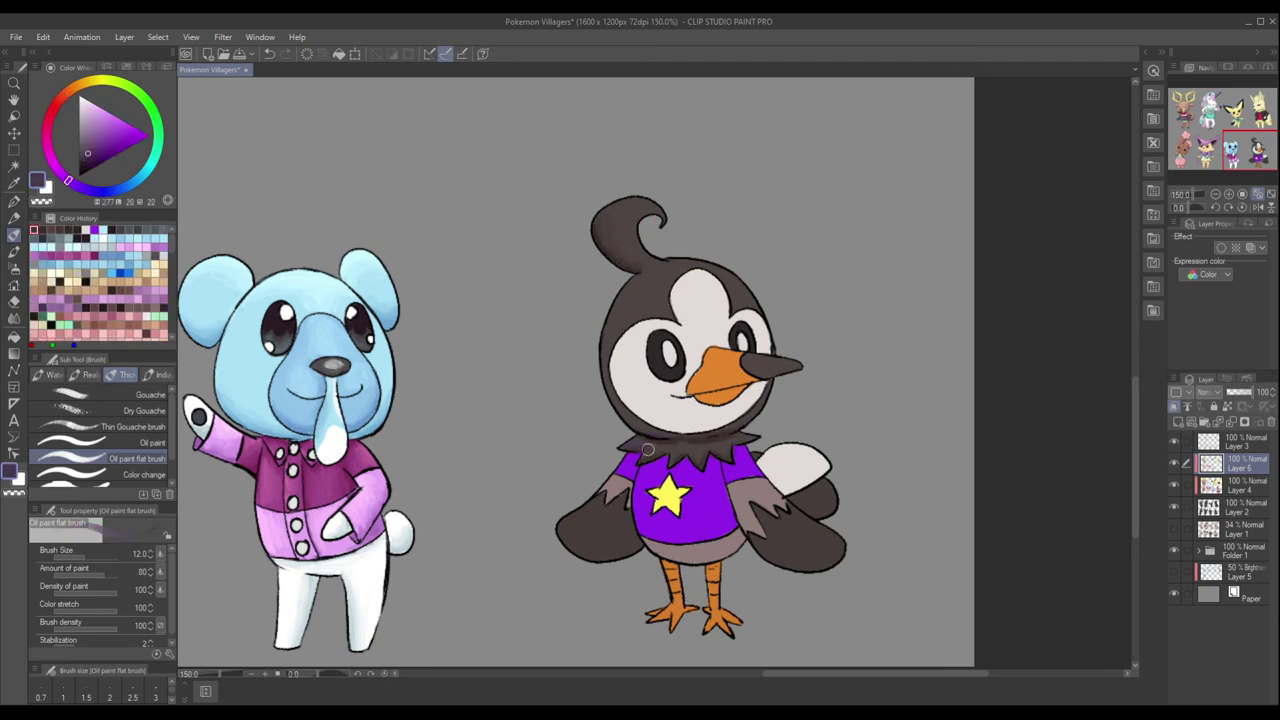
pyautogui.keyDown('alt'); pyautogui.click(727, 407); pyautogui.keyUp('alt')
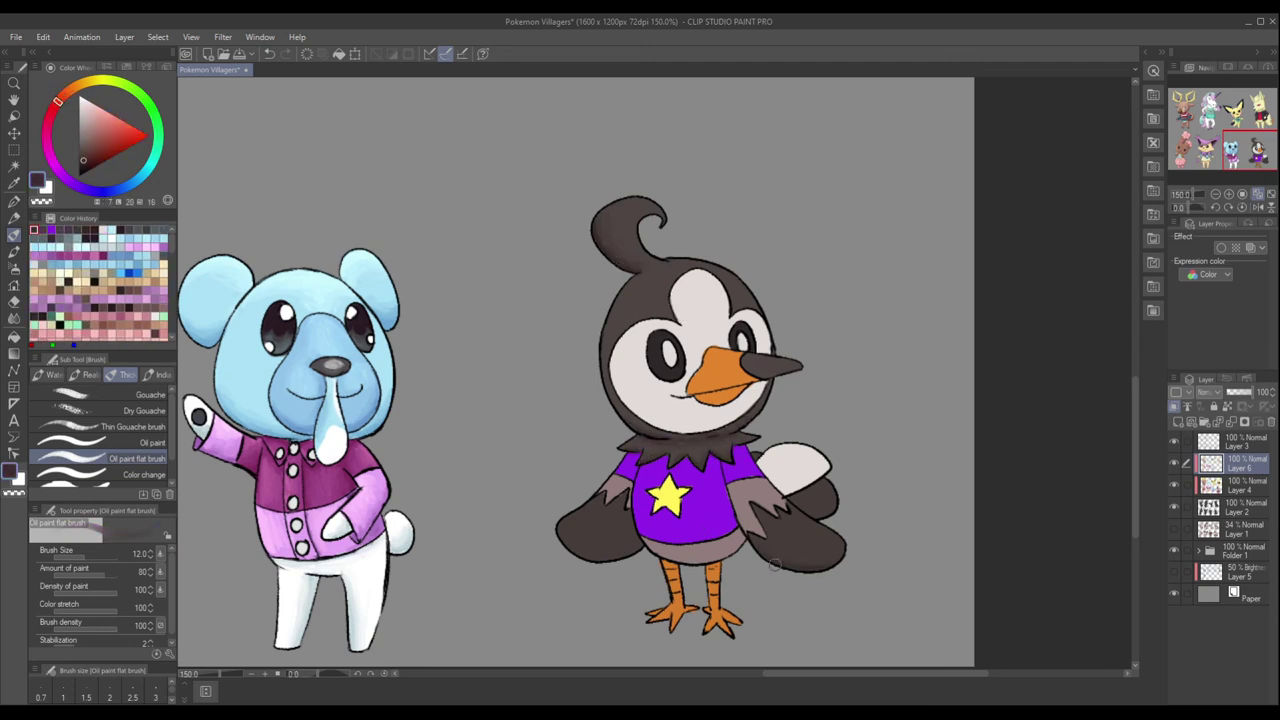
pyautogui.keyDown('alt'); pyautogui.click(628, 527); pyautogui.keyUp('alt')
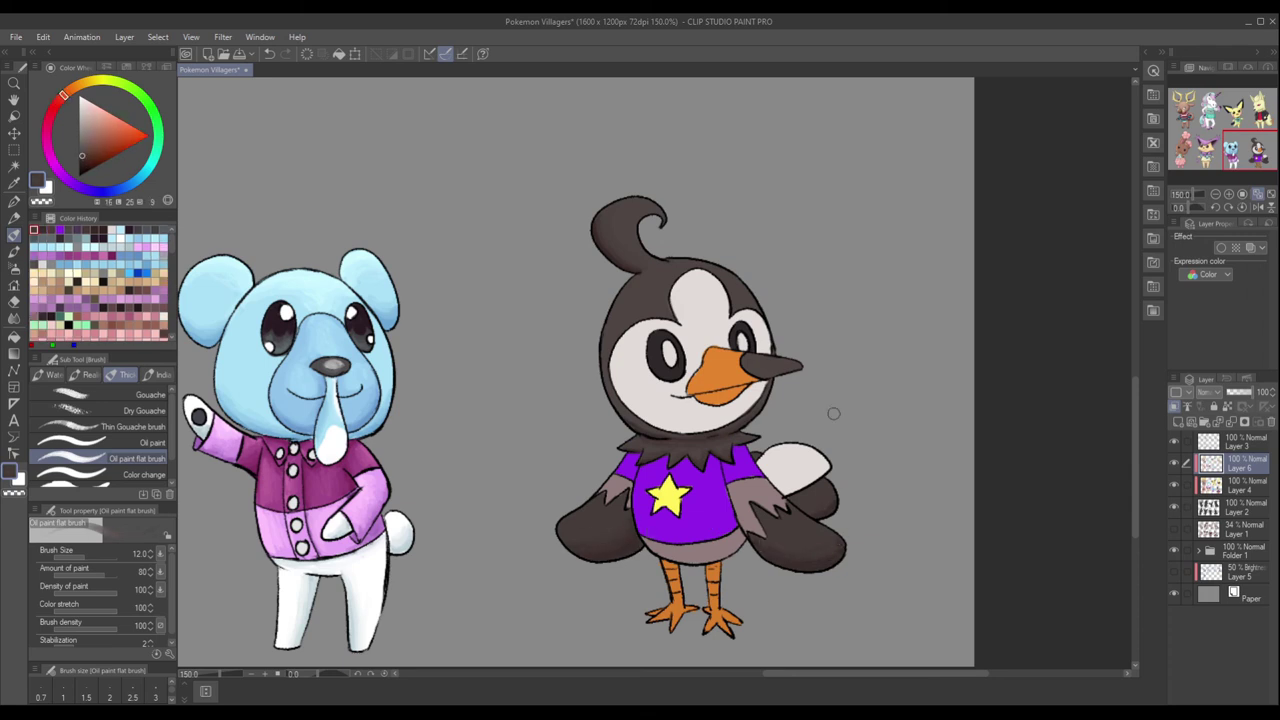
# Shade and highlight the bird's orange beak with sampled oranges and darken the underside of its black tip.
pyautogui.keyDown('alt'); pyautogui.click(727, 407); pyautogui.keyUp('alt')
pyautogui.keyDown('alt'); pyautogui.click(724, 353); pyautogui.keyUp('alt')
pyautogui.keyDown('alt'); pyautogui.click(731, 355); pyautogui.keyUp('alt')
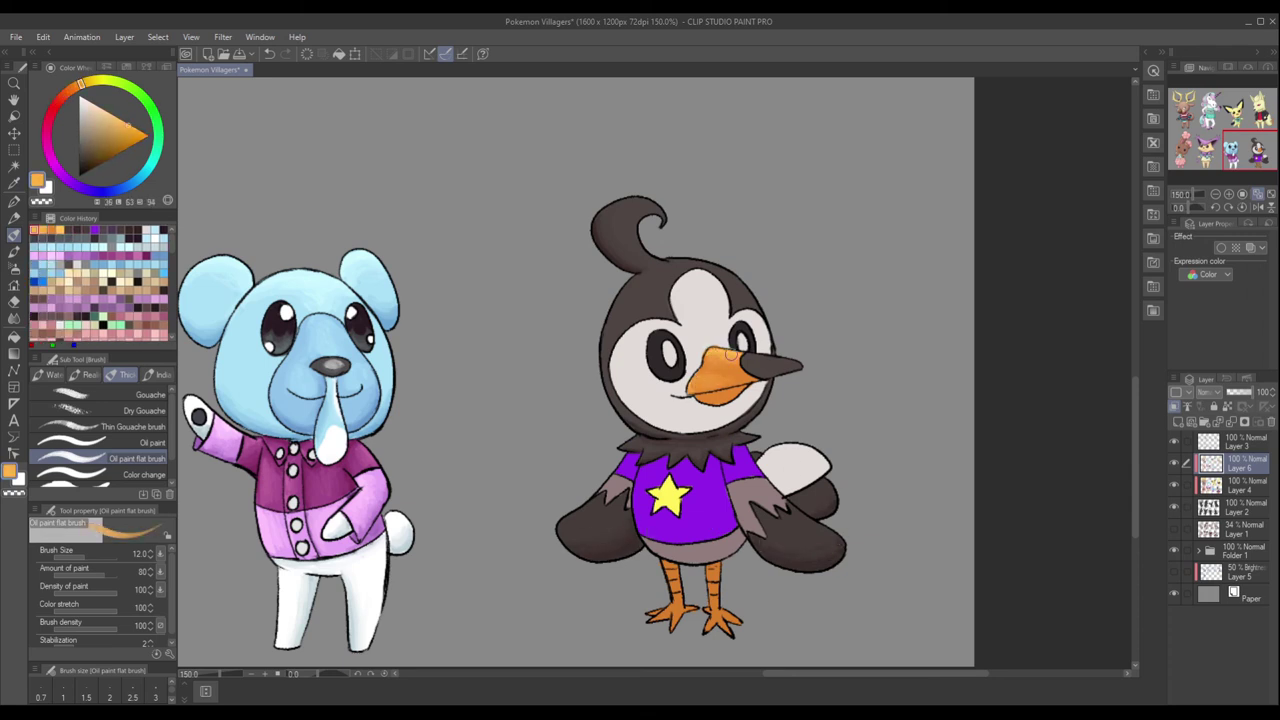
pyautogui.keyDown('alt'); pyautogui.click(731, 356); pyautogui.keyUp('alt')
pyautogui.keyDown('alt'); pyautogui.click(745, 360); pyautogui.keyUp('alt')
pyautogui.keyDown('alt'); pyautogui.click(752, 364); pyautogui.keyUp('alt')
pyautogui.keyDown('alt'); pyautogui.click(756, 371); pyautogui.keyUp('alt')
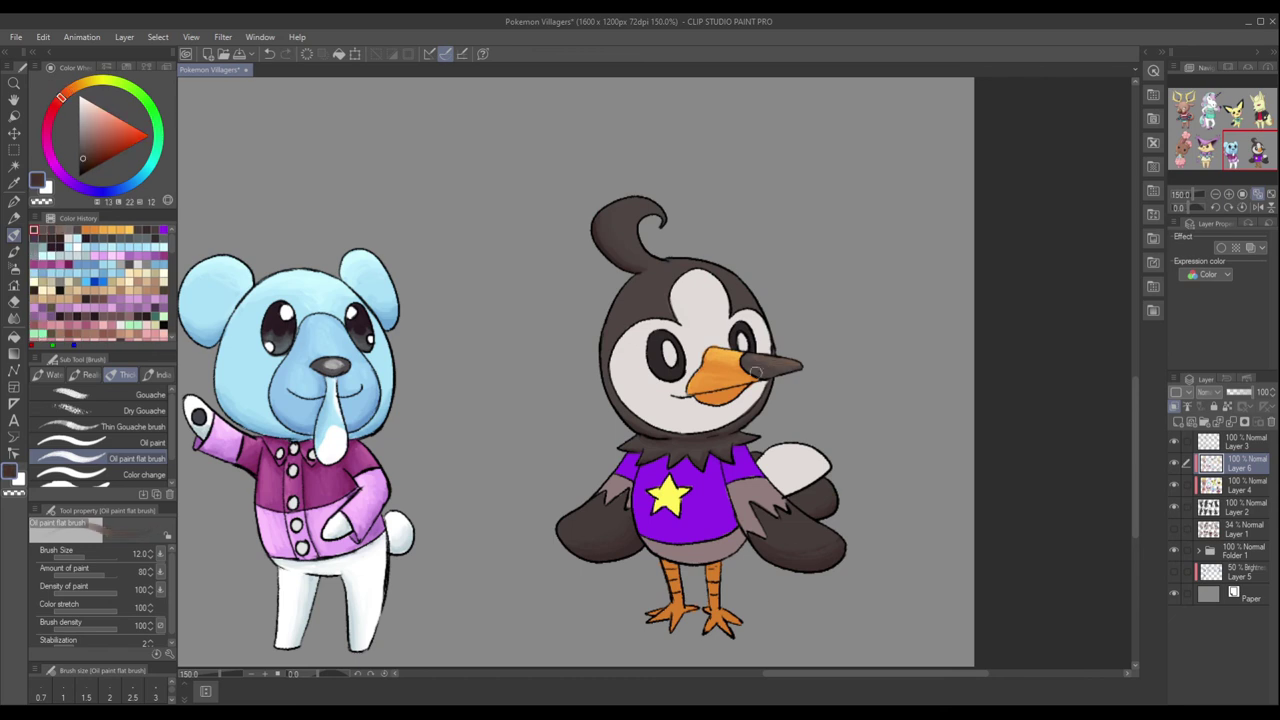
# Lighten the top of the beak's dark tip with grey and deepen the orange on the lower beak.
pyautogui.keyDown('alt'); pyautogui.click(752, 371); pyautogui.keyUp('alt')
pyautogui.keyDown('alt'); pyautogui.click(786, 363); pyautogui.keyUp('alt')
pyautogui.keyDown('alt'); pyautogui.click(534, 351); pyautogui.keyUp('alt')
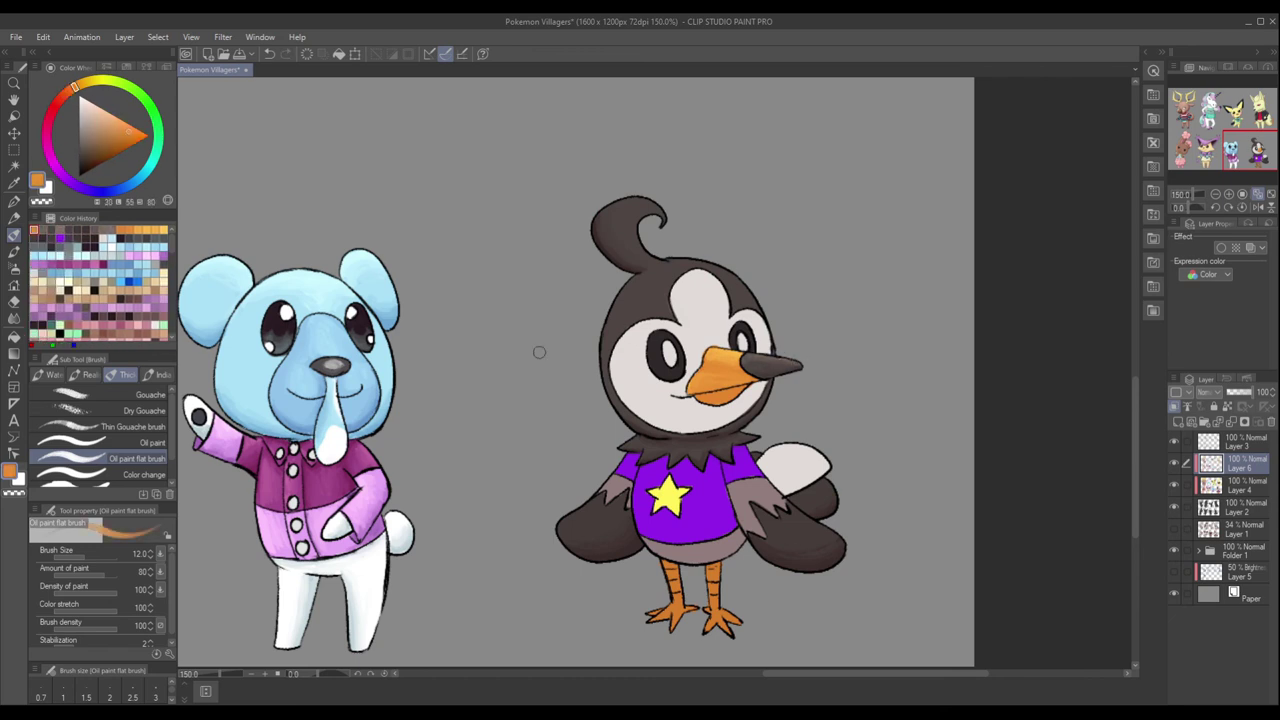
pyautogui.keyDown('alt'); pyautogui.click(700, 398); pyautogui.keyUp('alt')
pyautogui.keyDown('alt'); pyautogui.click(749, 389); pyautogui.keyUp('alt')
# Shade the bird's black eyes with soft grey reflections, reducing the brush to size 7.
pyautogui.keyDown('alt'); pyautogui.click(745, 334); pyautogui.keyUp('alt')
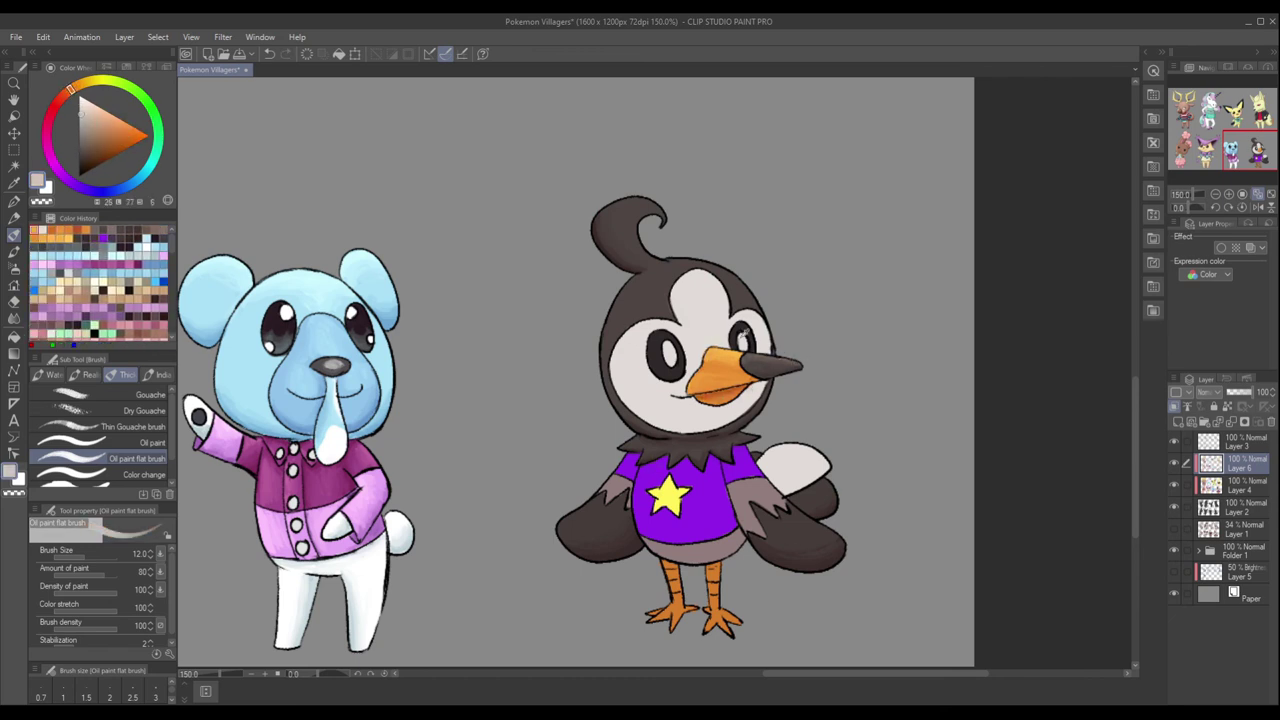
pyautogui.keyDown('alt'); pyautogui.click(745, 328); pyautogui.keyUp('alt')
pyautogui.keyDown('alt'); pyautogui.click(657, 348); pyautogui.keyUp('alt')
pyautogui.keyDown('alt'); pyautogui.click(654, 350); pyautogui.keyUp('alt')
pyautogui.keyDown('alt'); pyautogui.click(660, 355); pyautogui.keyUp('alt')
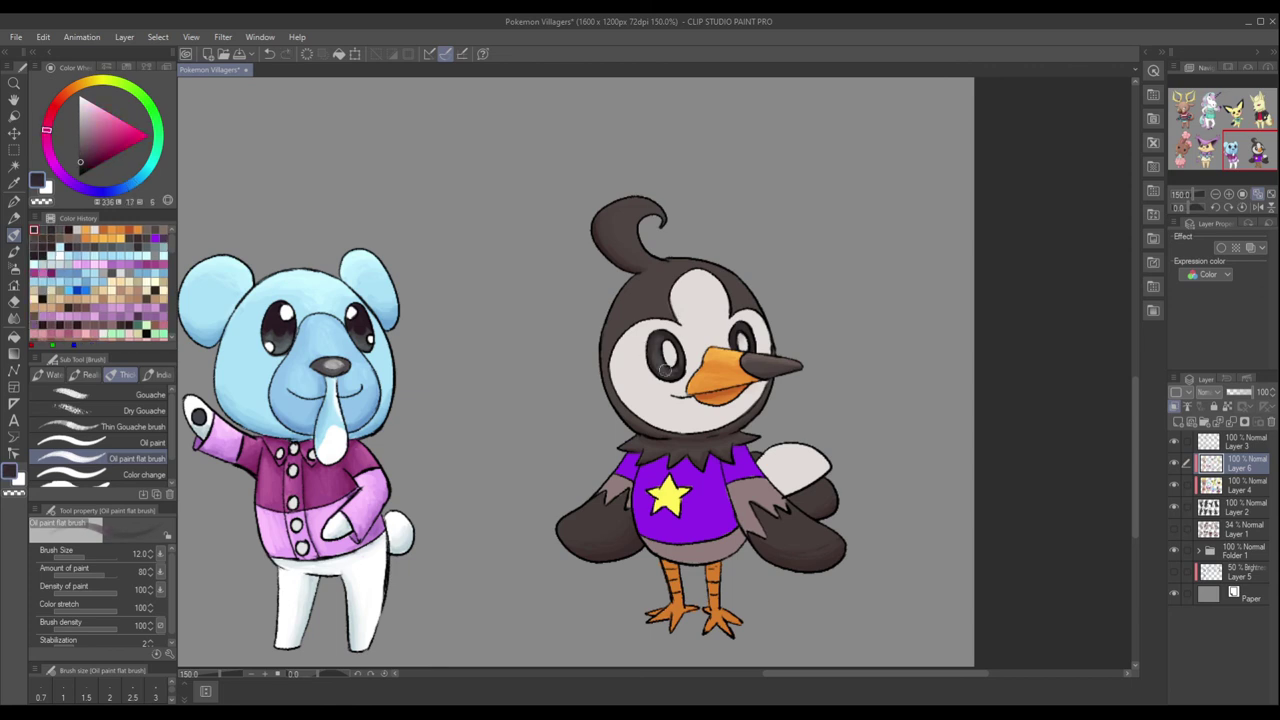
pyautogui.keyDown('alt'); pyautogui.click(720, 333); pyautogui.keyUp('alt')
pyautogui.keyDown('alt'); pyautogui.click(657, 362); pyautogui.keyUp('alt')
pyautogui.keyDown('alt'); pyautogui.click(662, 362); pyautogui.keyUp('alt')
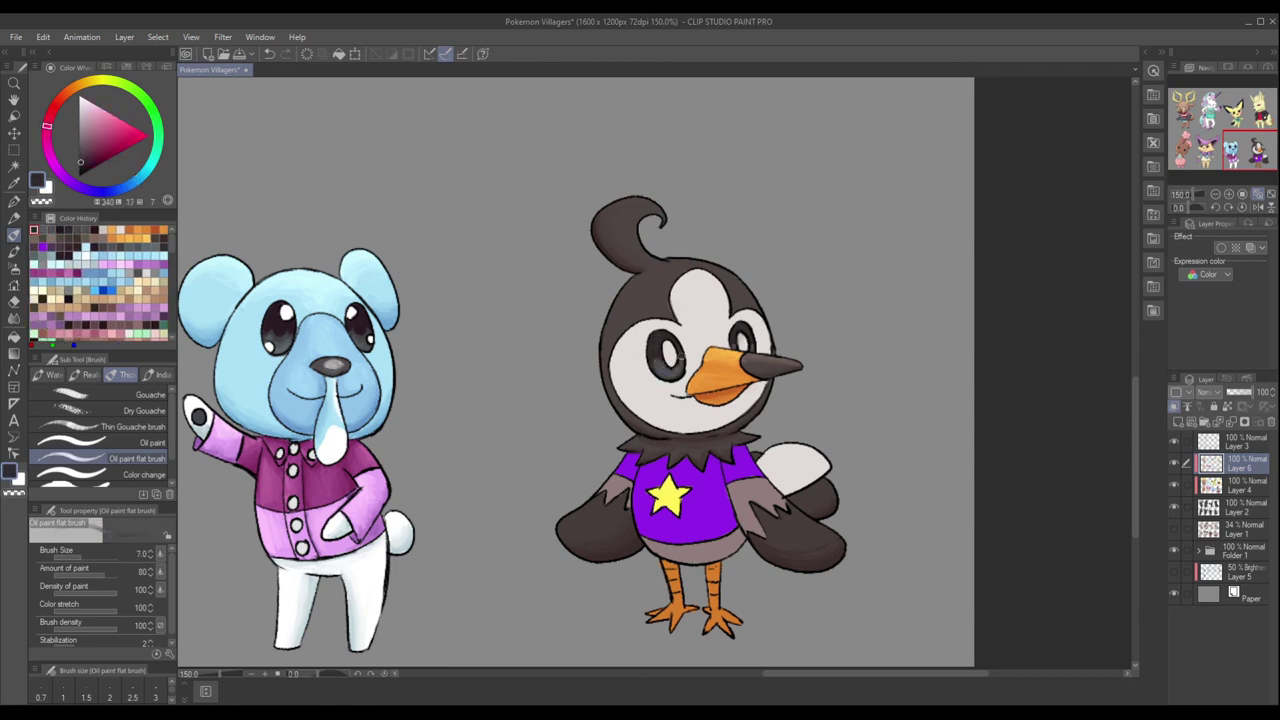
pyautogui.keyDown('alt'); pyautogui.click(667, 355); pyautogui.keyUp('alt')
# Shade the lower edges of the bird's white face and tail feather with warm greys at brush size 17.
pyautogui.keyDown('alt'); pyautogui.click(642, 418); pyautogui.keyUp('alt')
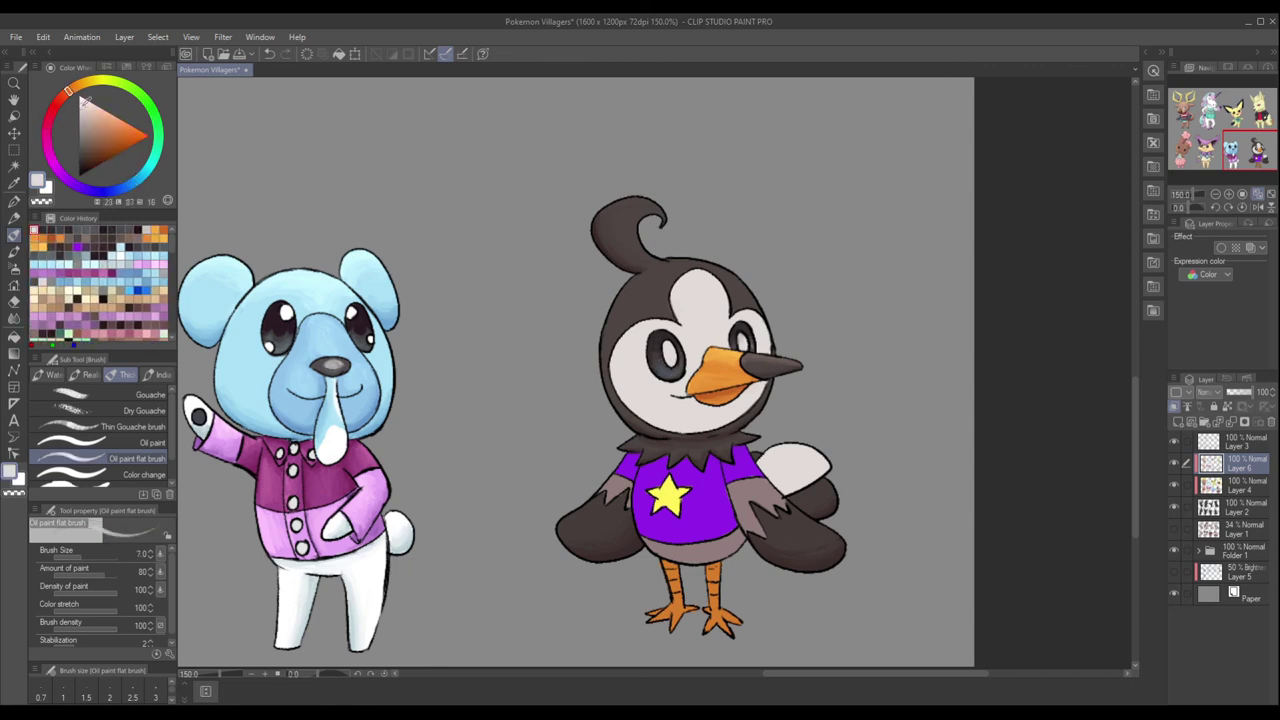
pyautogui.keyDown('alt'); pyautogui.click(640, 415); pyautogui.keyUp('alt')
pyautogui.keyDown('alt'); pyautogui.click(792, 490); pyautogui.keyUp('alt')
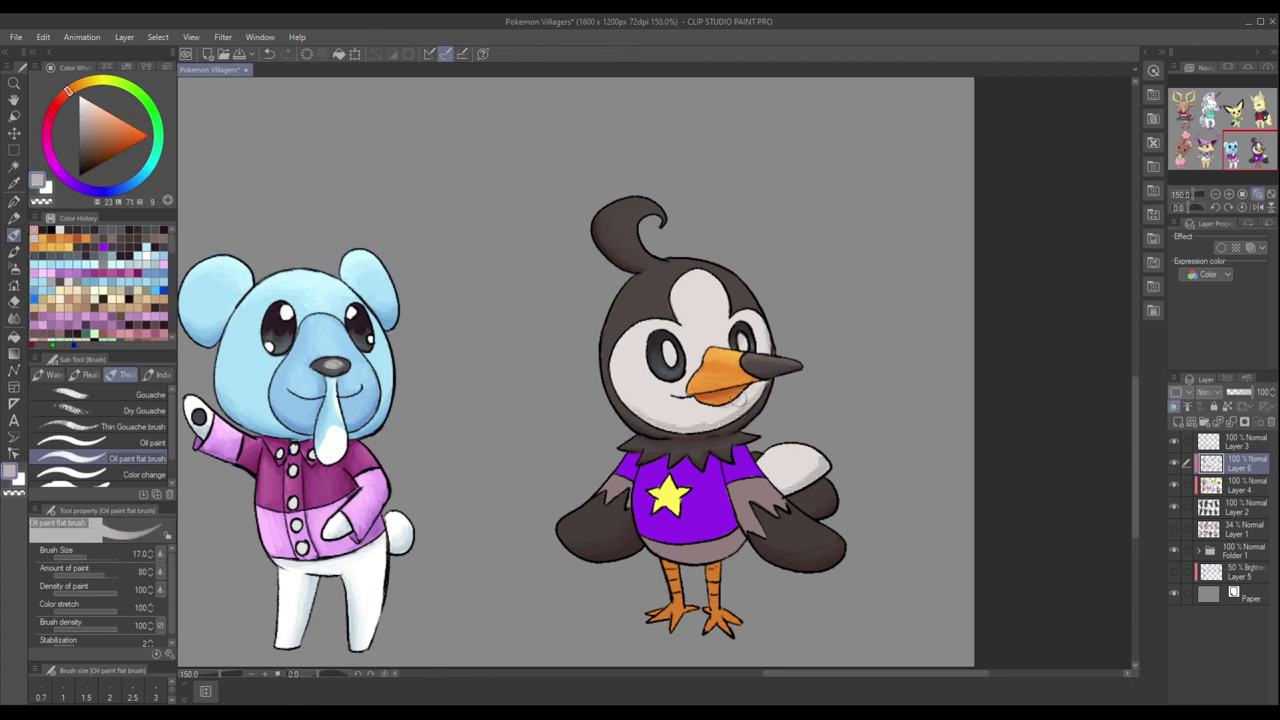
pyautogui.keyDown('alt'); pyautogui.click(722, 414); pyautogui.keyUp('alt')
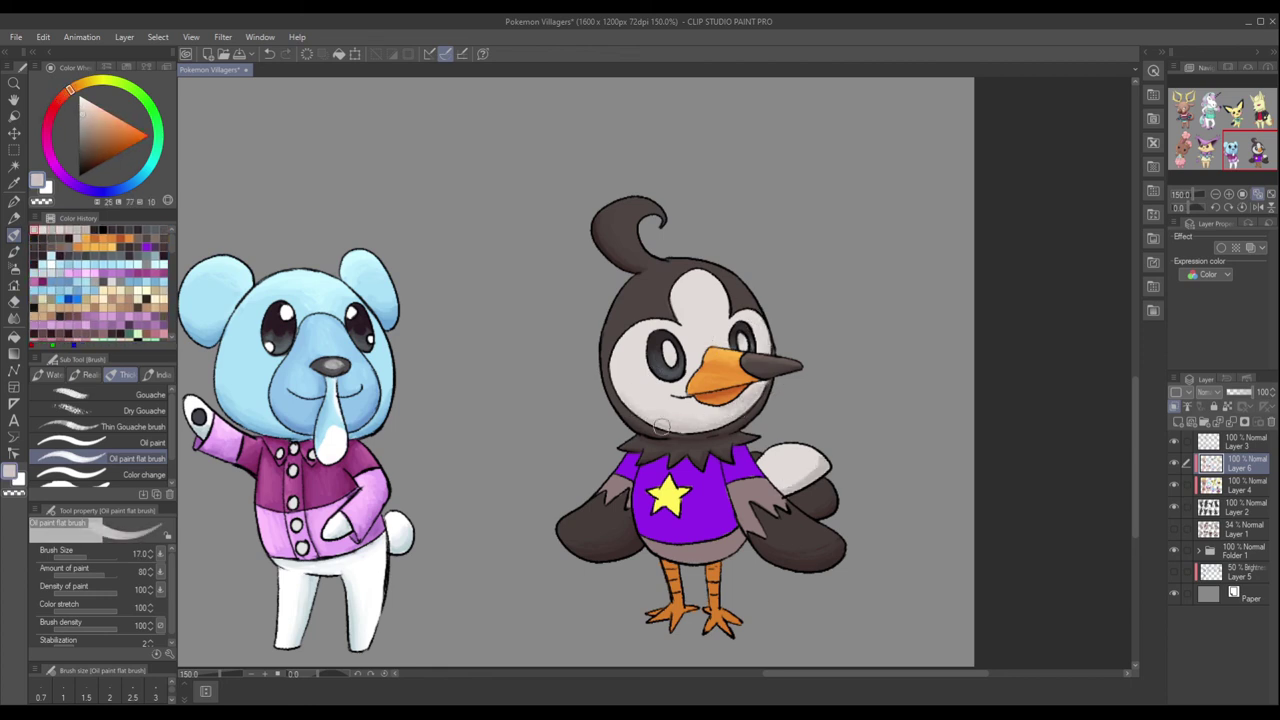
pyautogui.keyDown('alt'); pyautogui.click(770, 318); pyautogui.keyUp('alt')
pyautogui.keyDown('alt'); pyautogui.click(798, 470); pyautogui.keyUp('alt')
pyautogui.keyDown('alt'); pyautogui.click(767, 483); pyautogui.keyUp('alt')
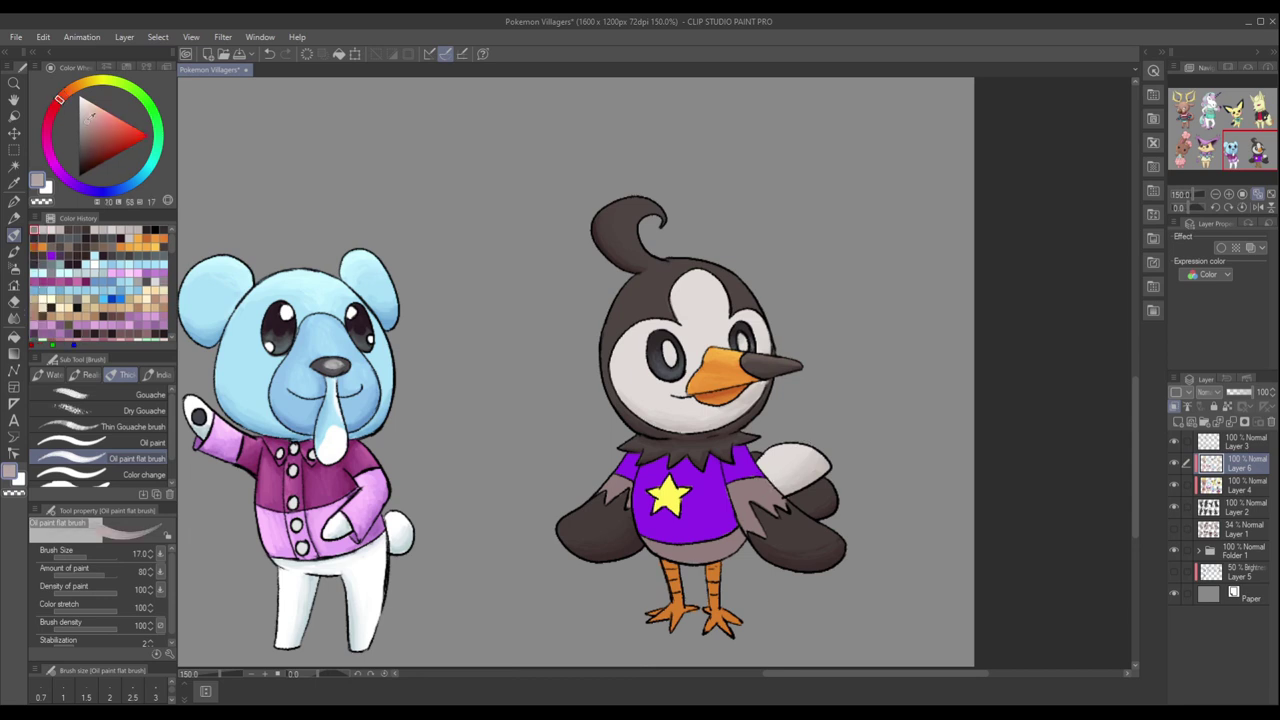
# Shade the taupe feathers on the bird's upper wings and the belly below its shirt.
pyautogui.keyDown('alt'); pyautogui.click(745, 488); pyautogui.keyUp('alt')
pyautogui.keyDown('alt'); pyautogui.click(767, 489); pyautogui.keyUp('alt')
pyautogui.keyDown('alt'); pyautogui.click(768, 509); pyautogui.keyUp('alt')
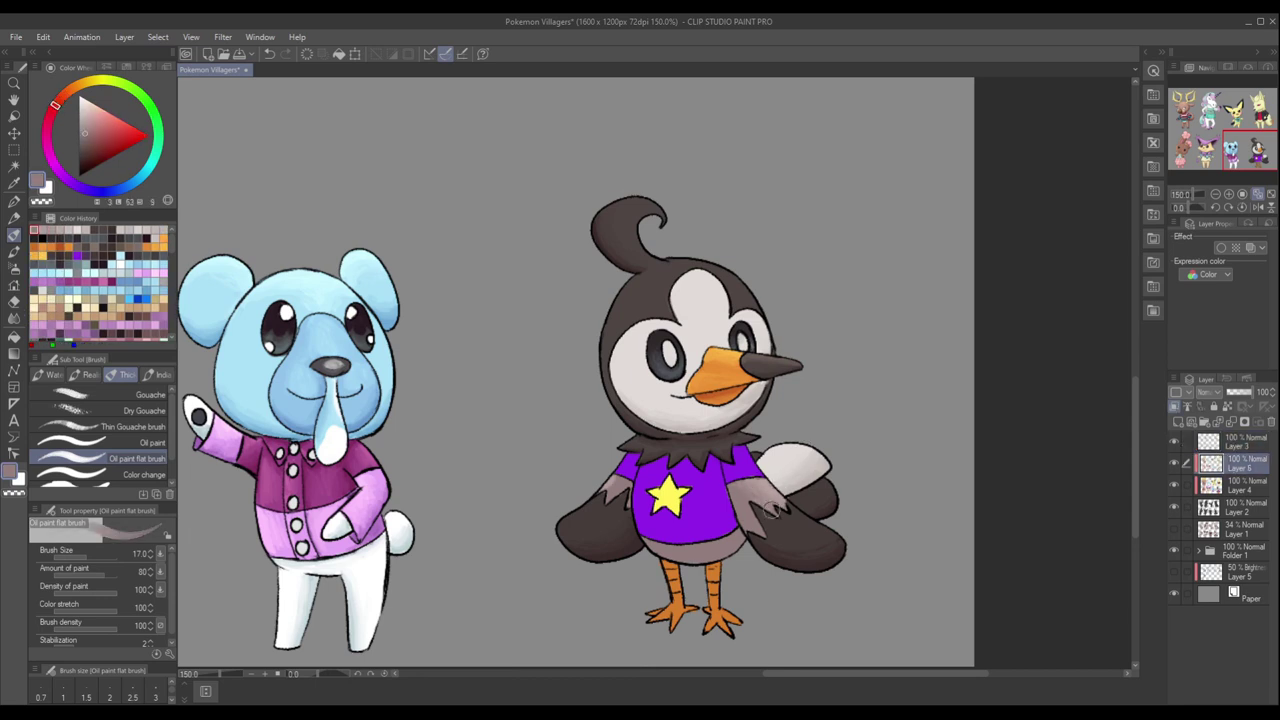
pyautogui.click(56, 112)
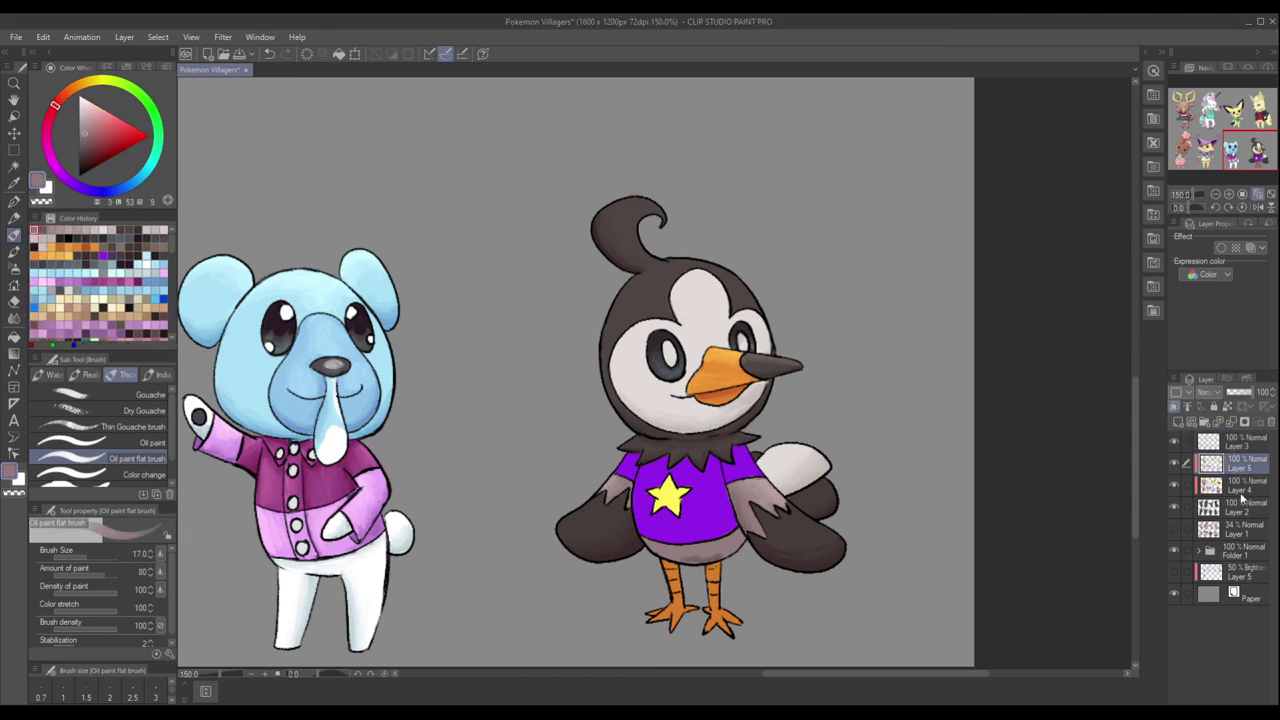
pyautogui.keyDown('ctrl'); pyautogui.keyDown('shift'); pyautogui.click(655, 568); pyautogui.keyUp('shift'); pyautogui.keyUp('ctrl')
pyautogui.keyDown('ctrl'); pyautogui.keyDown('shift'); pyautogui.click(665, 565); pyautogui.keyUp('shift'); pyautogui.keyUp('ctrl')
pyautogui.keyDown('alt'); pyautogui.click(678, 560); pyautogui.keyUp('alt')
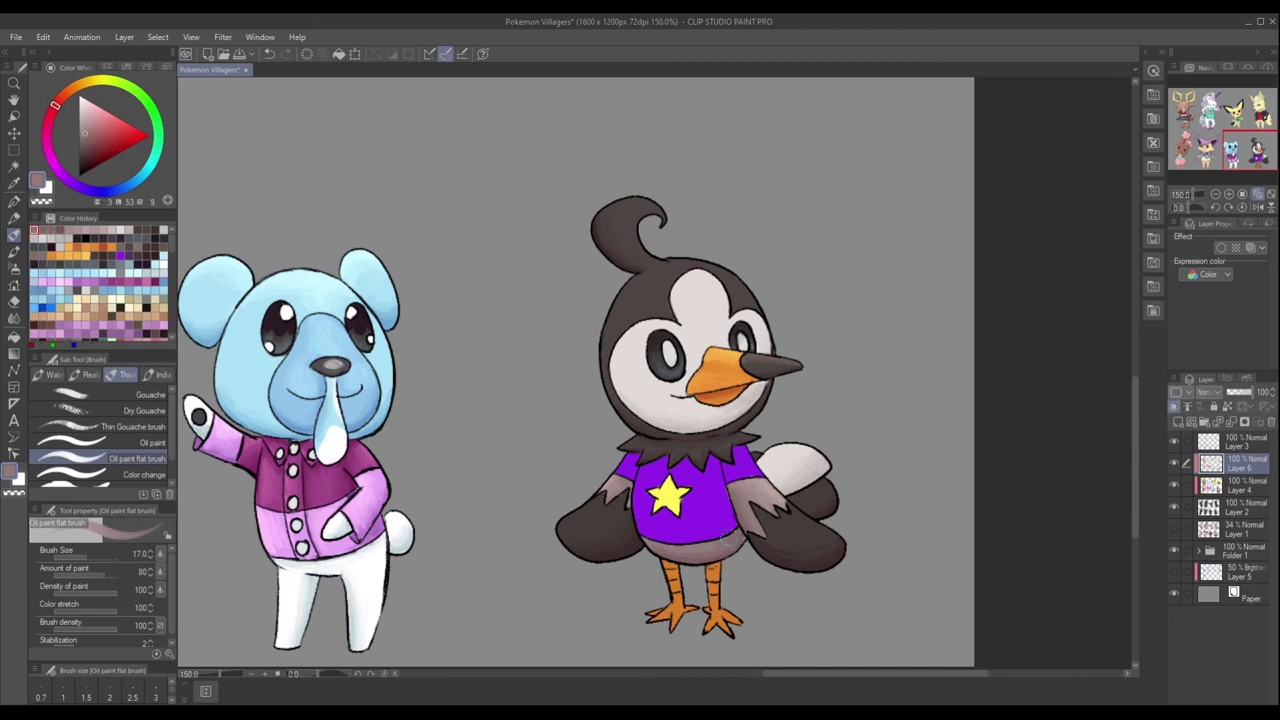
# Shade the bird's legs and feet and add light orange highlights sampled from the beak.
pyautogui.keyDown('alt'); pyautogui.click(712, 572); pyautogui.keyUp('alt')
pyautogui.keyDown('alt'); pyautogui.click(690, 617); pyautogui.keyUp('alt')
pyautogui.keyDown('alt'); pyautogui.click(711, 367); pyautogui.keyUp('alt')
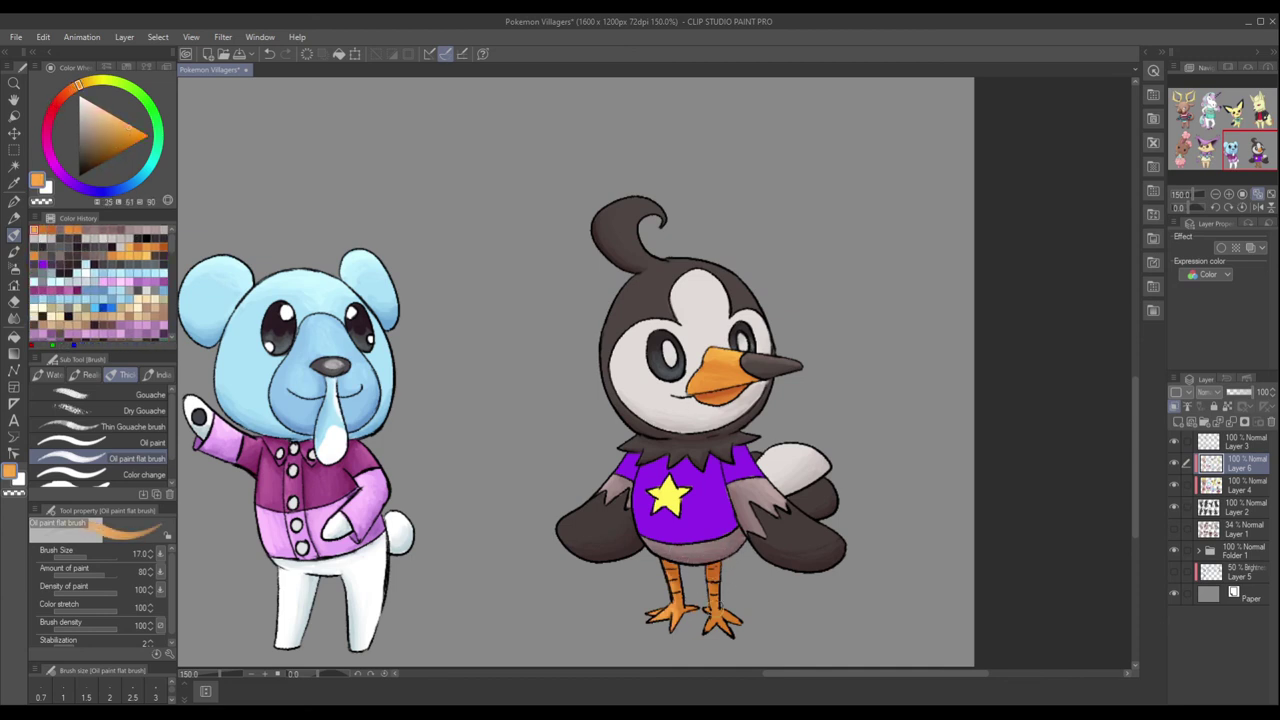
pyautogui.keyDown('alt'); pyautogui.click(672, 577); pyautogui.keyUp('alt')
# Paint soft grey highlights on the bird's wings, crest and head and blend them into the dark feathers.
pyautogui.keyDown('alt'); pyautogui.click(596, 500); pyautogui.keyUp('alt')
pyautogui.keyDown('alt'); pyautogui.click(799, 525); pyautogui.keyUp('alt')
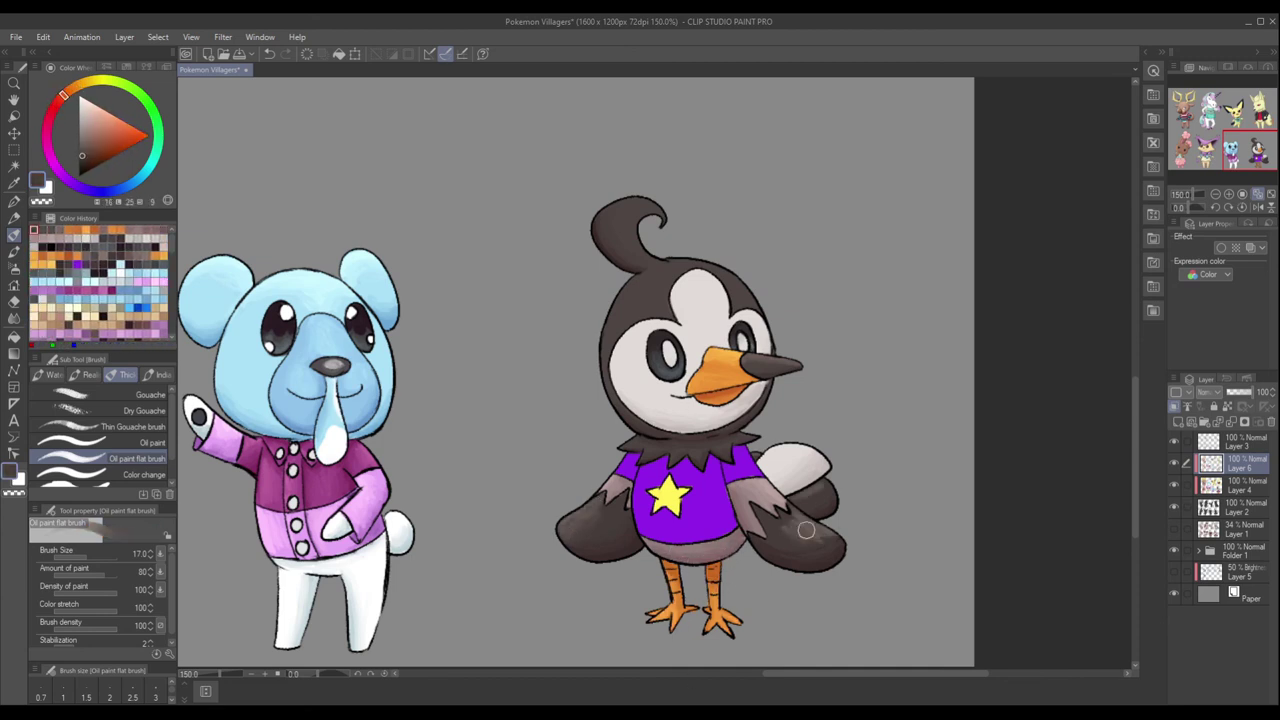
pyautogui.keyDown('alt'); pyautogui.click(790, 502); pyautogui.keyUp('alt')
pyautogui.keyDown('alt'); pyautogui.click(638, 231); pyautogui.keyUp('alt')
pyautogui.keyDown('alt'); pyautogui.click(660, 190); pyautogui.keyUp('alt')
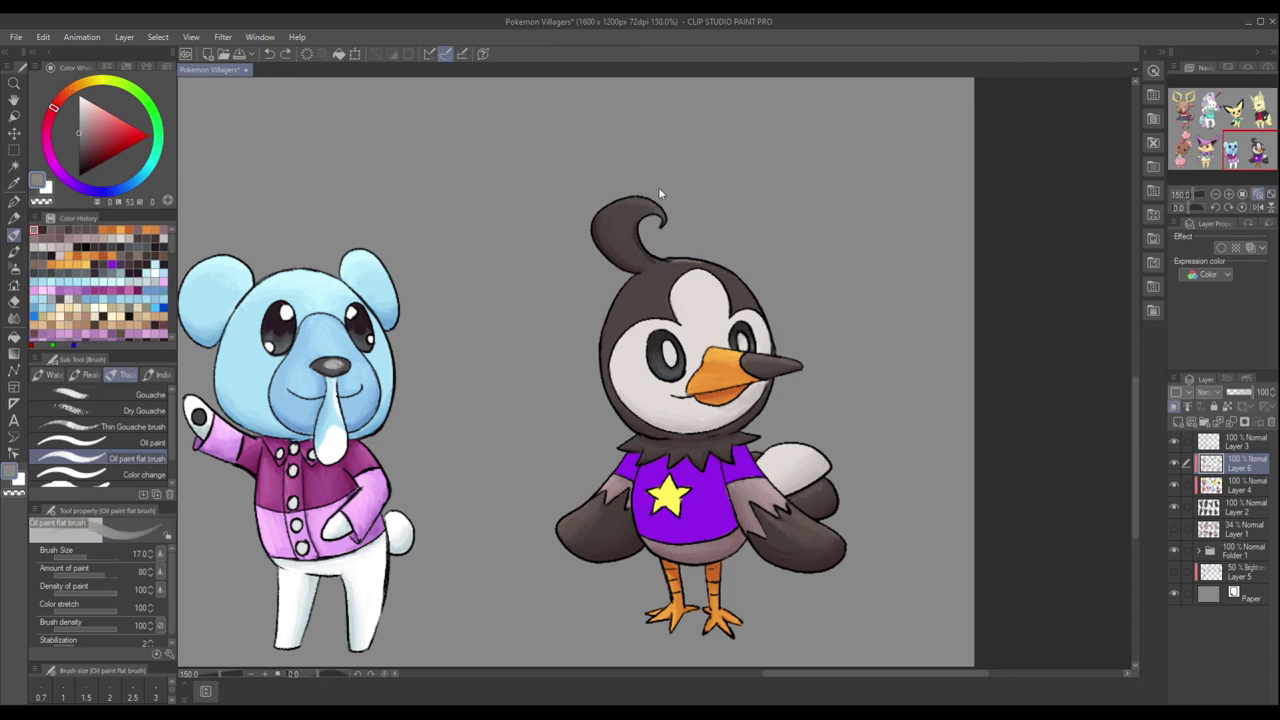
pyautogui.keyDown('alt'); pyautogui.click(698, 268); pyautogui.keyUp('alt')
pyautogui.keyDown('alt'); pyautogui.click(704, 266); pyautogui.keyUp('alt')
pyautogui.keyDown('alt'); pyautogui.click(668, 495); pyautogui.keyUp('alt')
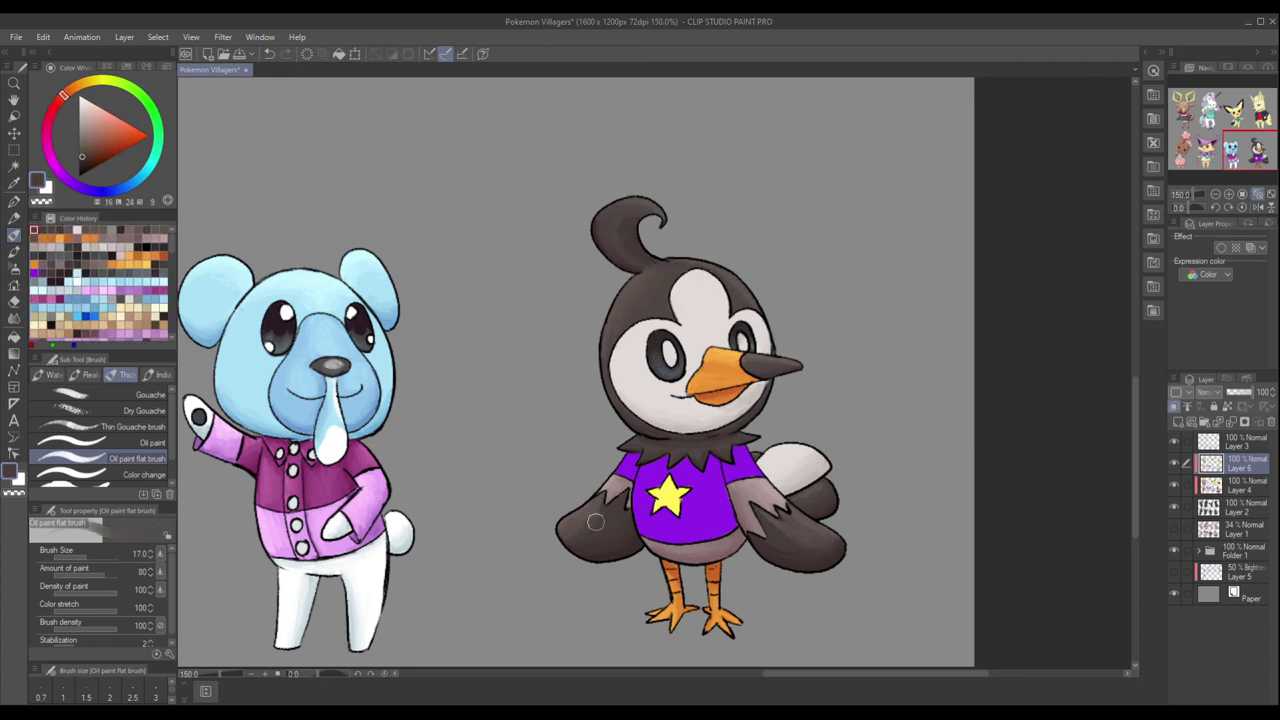
# Paint darker and brighter purple shading on the front, sides and sleeves of the bird's shirt.
pyautogui.keyDown('alt'); pyautogui.click(680, 462); pyautogui.keyUp('alt')
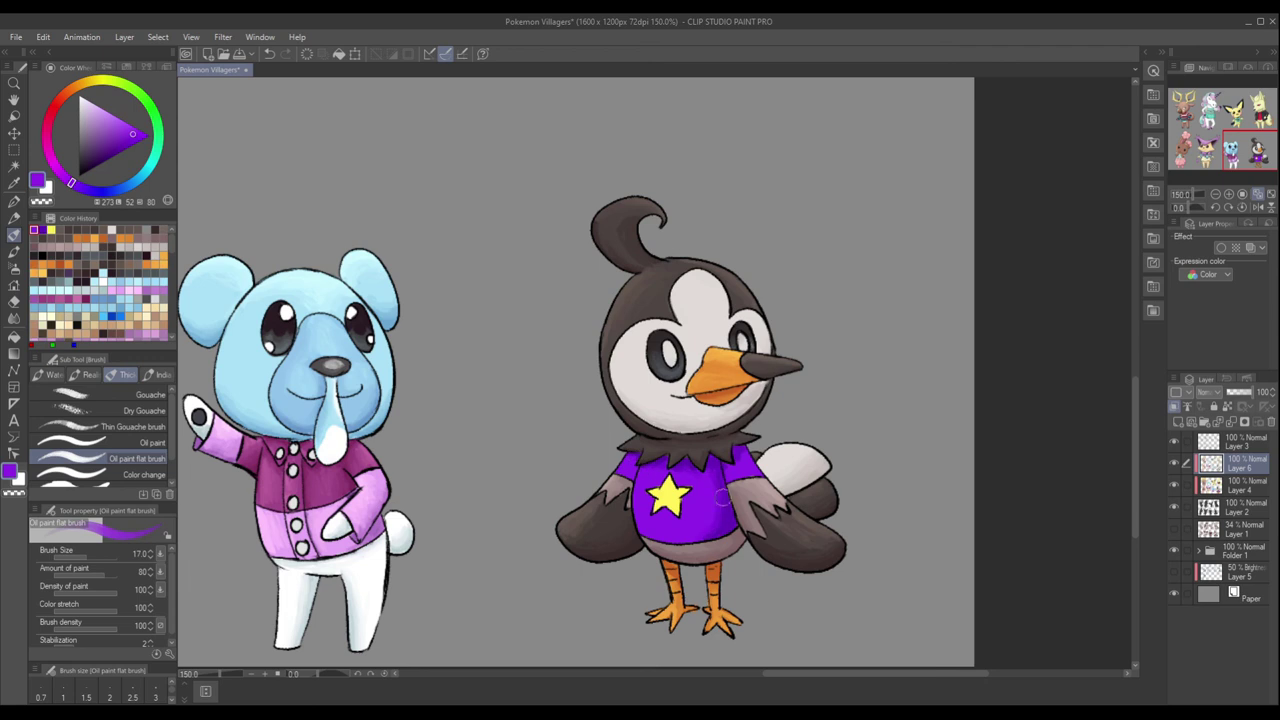
pyautogui.moveTo(685, 465)
pyautogui.mouseDown()
pyautogui.moveTo(721, 509)
pyautogui.moveTo(701, 534)
pyautogui.mouseUp()
pyautogui.moveTo(655, 450); pyautogui.dragTo(685, 470)
pyautogui.moveTo(728, 520); pyautogui.dragTo(740, 530)
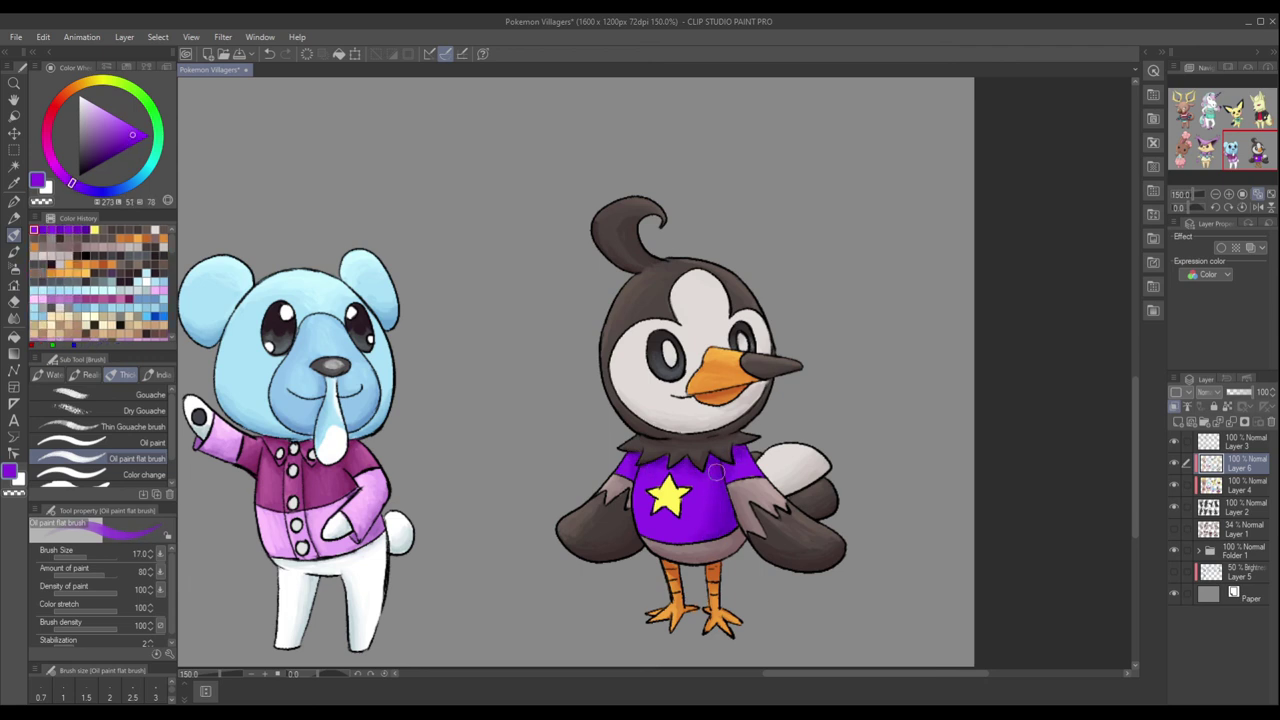
pyautogui.moveTo(638, 478); pyautogui.dragTo(643, 535)
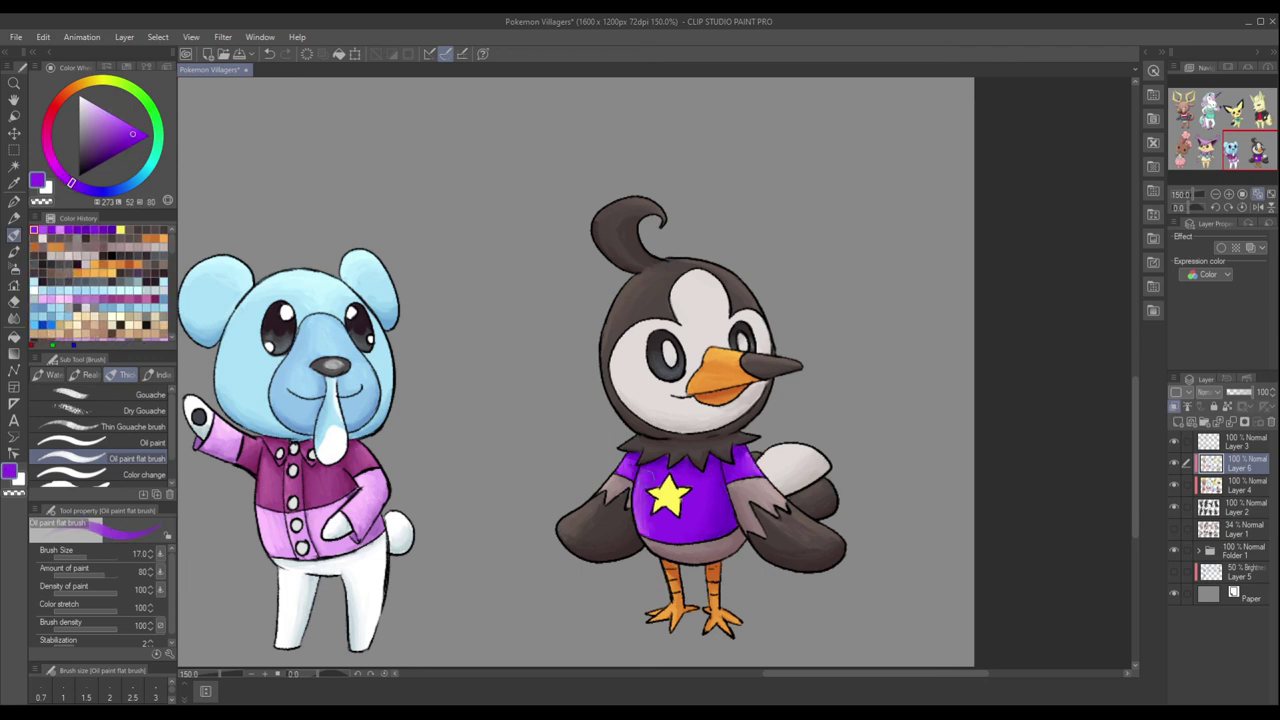
# Shade the yellow star on the bird's shirt with sampled yellow tones.
pyautogui.keyDown('alt'); pyautogui.click(658, 476); pyautogui.keyUp('alt')
pyautogui.keyDown('alt'); pyautogui.click(660, 478); pyautogui.keyUp('alt')
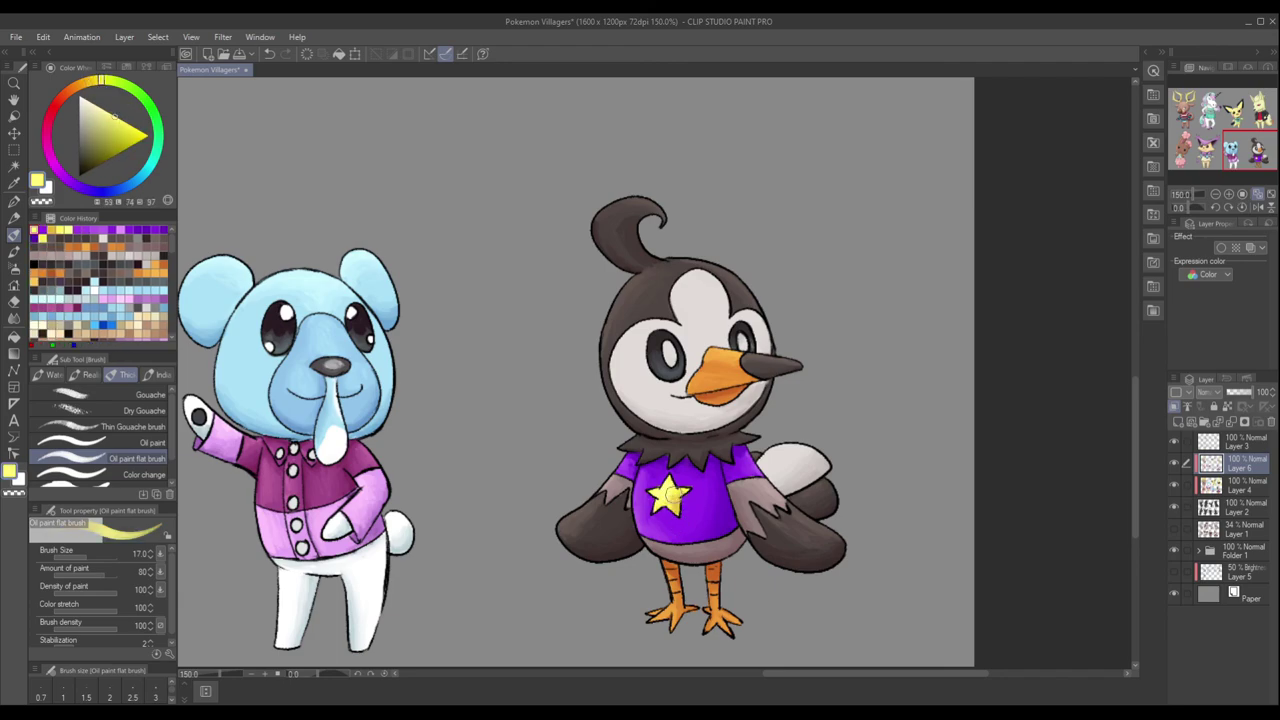
pyautogui.keyDown('alt'); pyautogui.click(660, 478); pyautogui.keyUp('alt')
pyautogui.keyDown('alt'); pyautogui.click(686, 572); pyautogui.keyUp('alt')
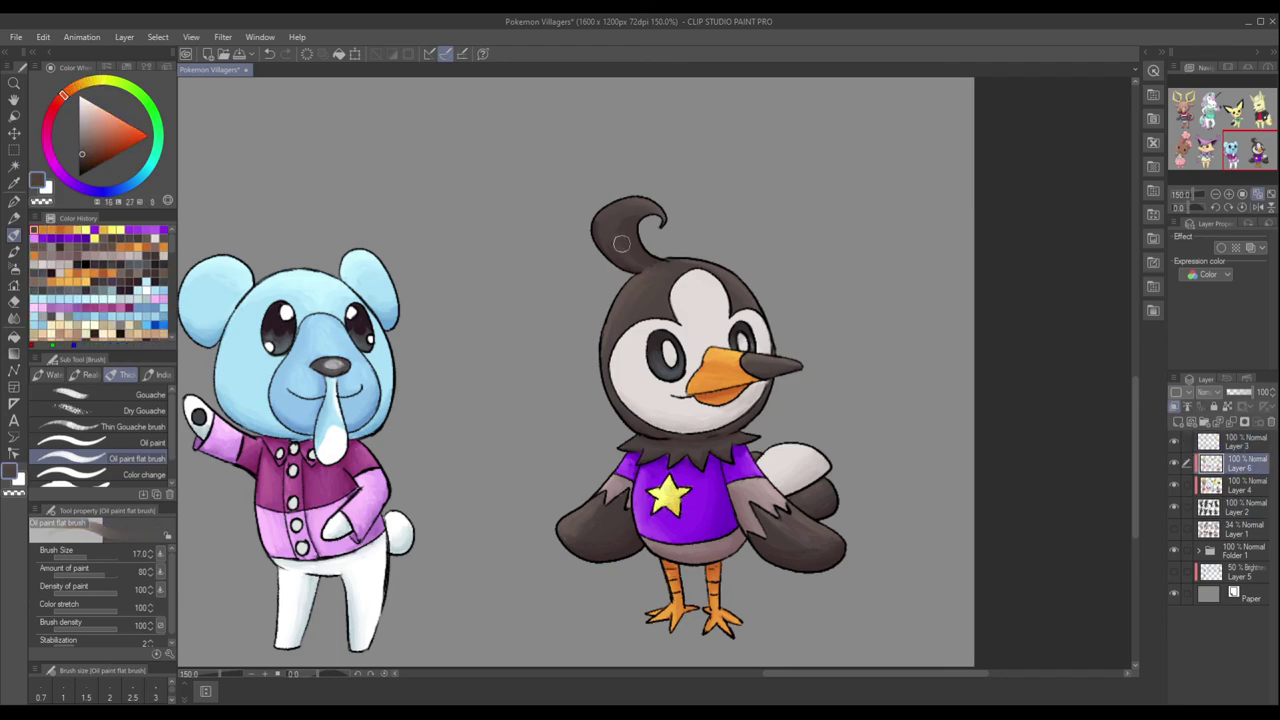